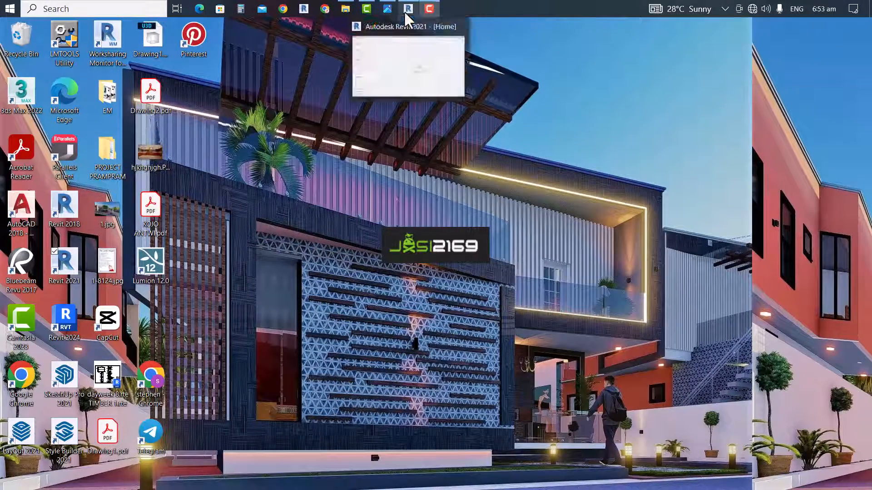
Switch to Revit and open the TT Template.rvt model from the INFINITY STUDIOZ > TUTORIALS > FILES > GATE HOUSE folder on drive E
left_click(406, 9)
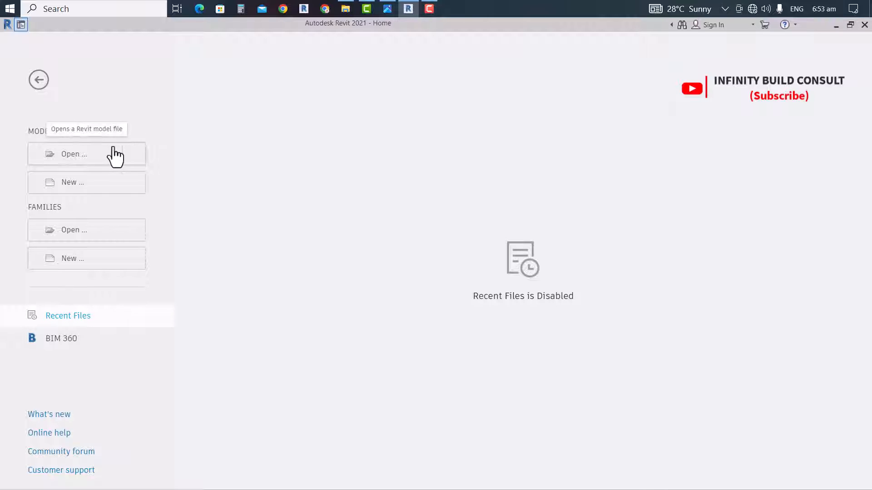
left_click(64, 168)
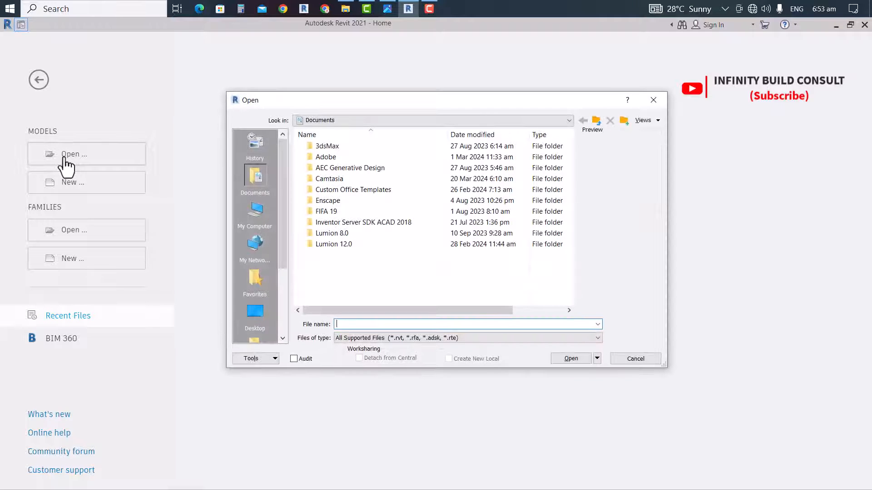
left_click(266, 217)
scroll(381, 255, "down", 1)
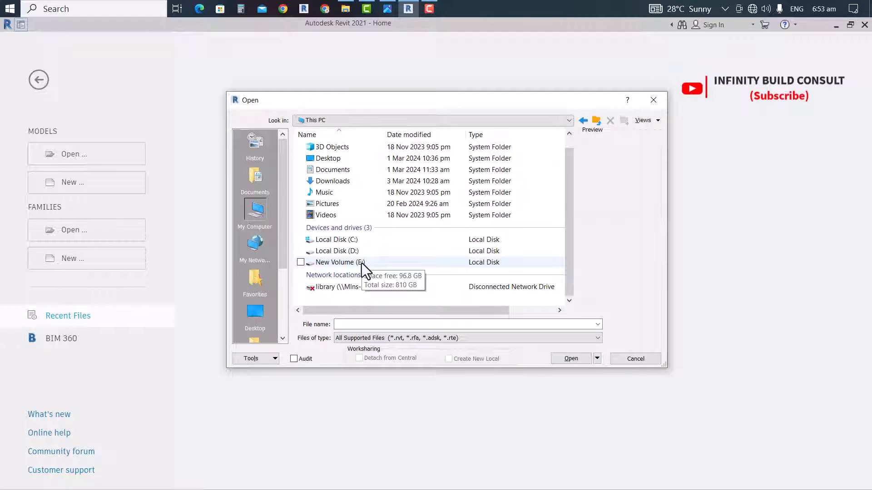
double_click(340, 263)
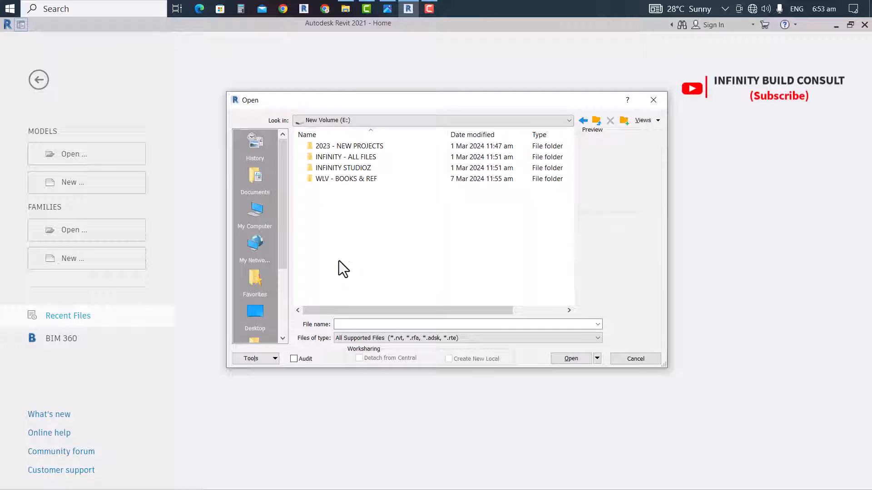
double_click(349, 168)
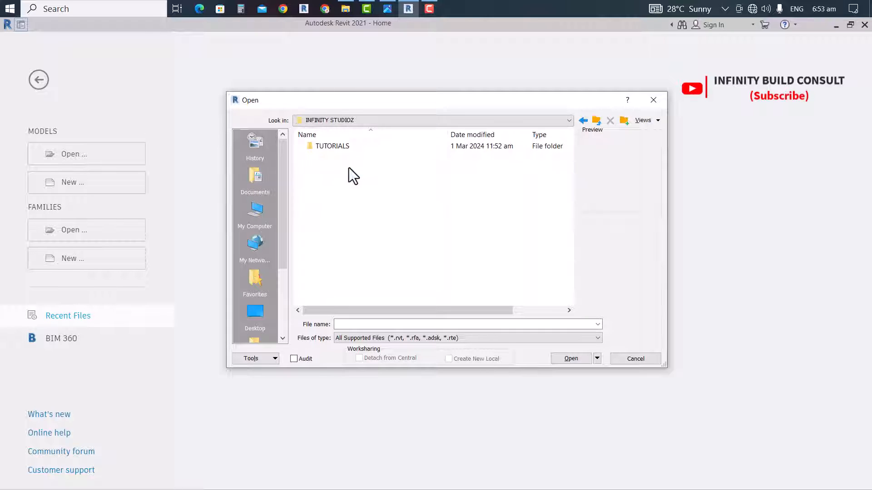
double_click(342, 150)
double_click(343, 148)
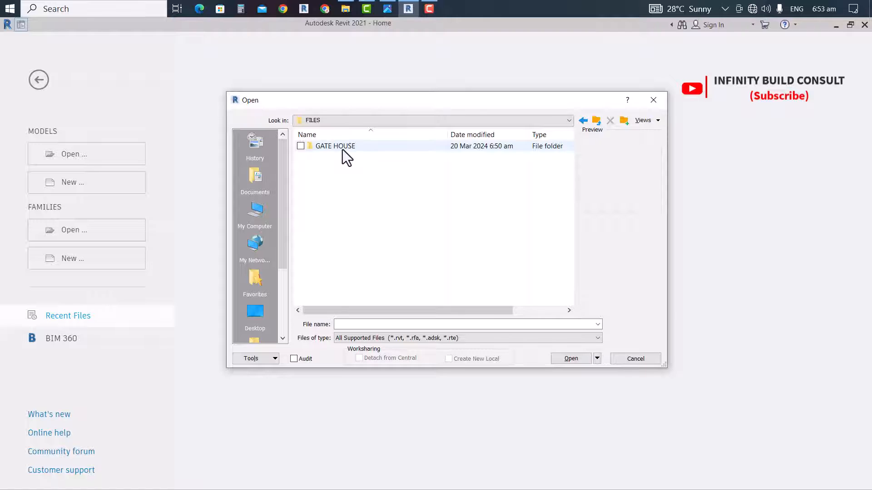
double_click(343, 148)
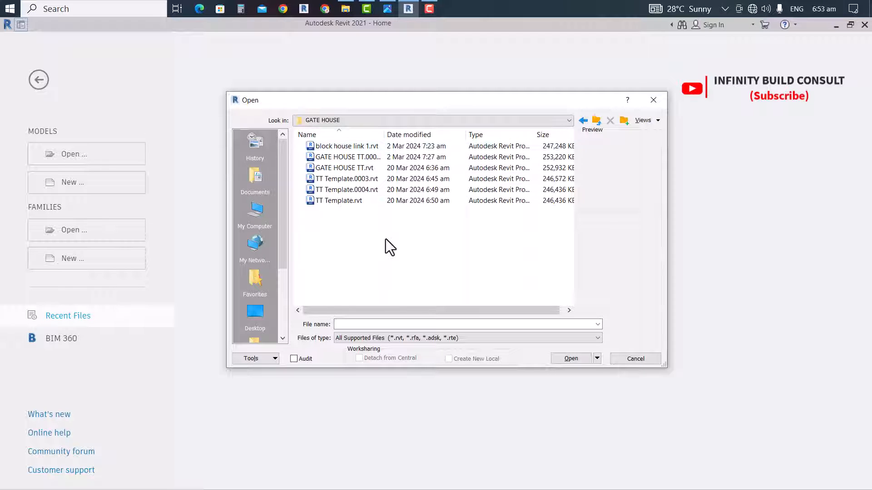
left_click(364, 200)
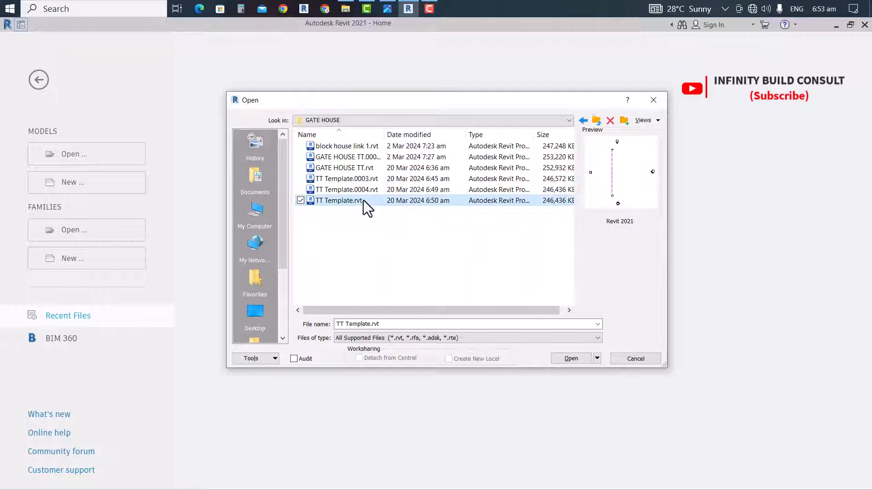
left_click(571, 358)
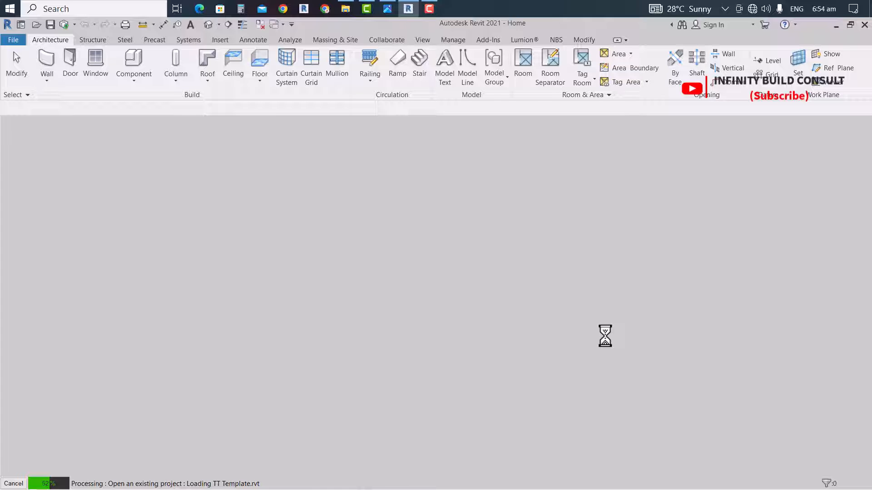
Open the REN 1.jpg render from the GATE HOUSE folder, and ignore the unresolved references to continue opening the Revit project
left_click(346, 9)
double_click(408, 173)
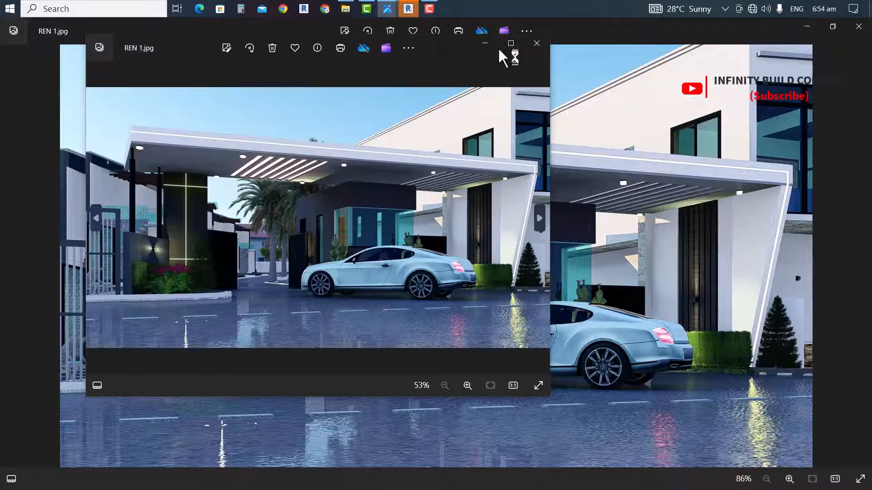
left_click(511, 44)
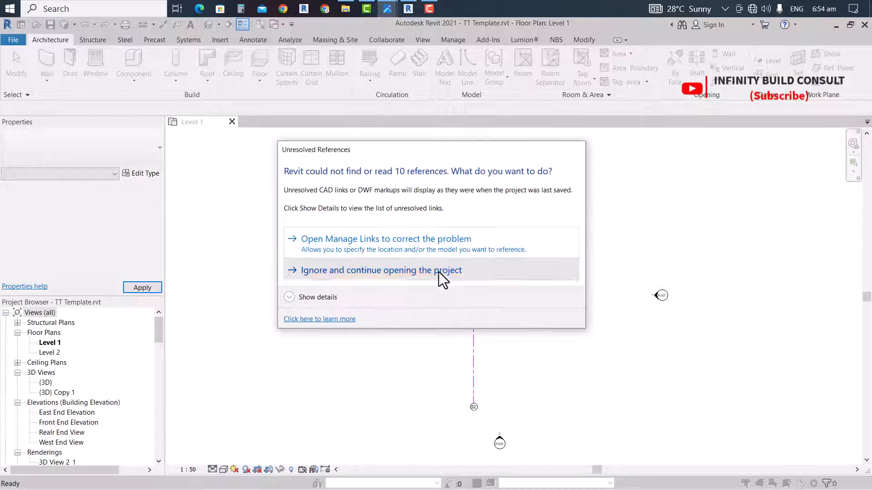
left_click(439, 271)
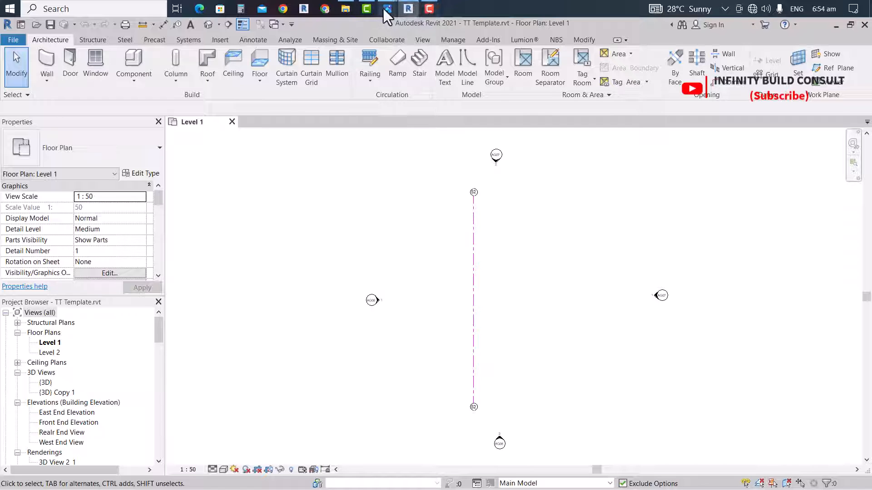
Switch to Photos and review the gate house renders, roof plan and section images, then return to Revit
mouse_move(386, 13)
left_click(366, 86)
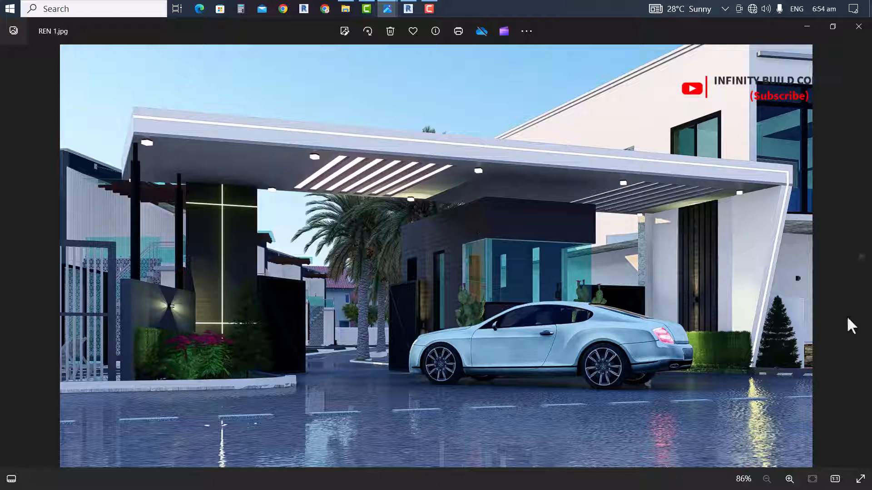
left_click(860, 265)
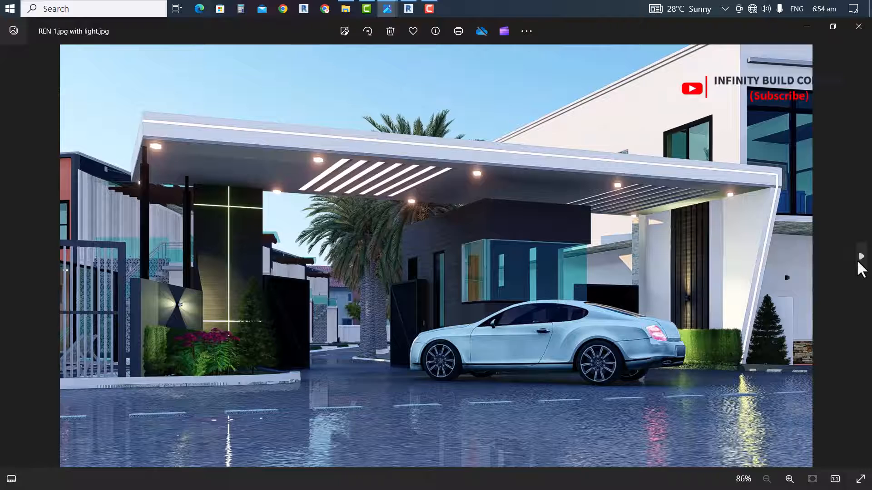
left_click(861, 261)
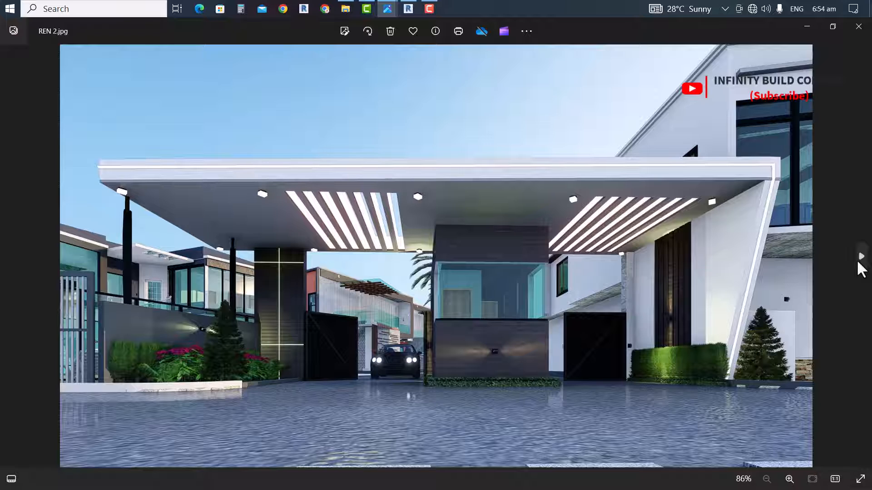
left_click(860, 262)
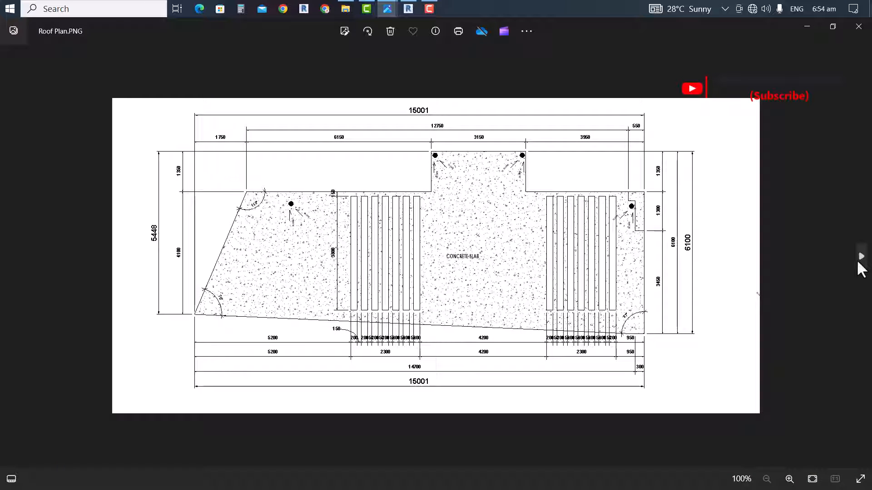
left_click(860, 263)
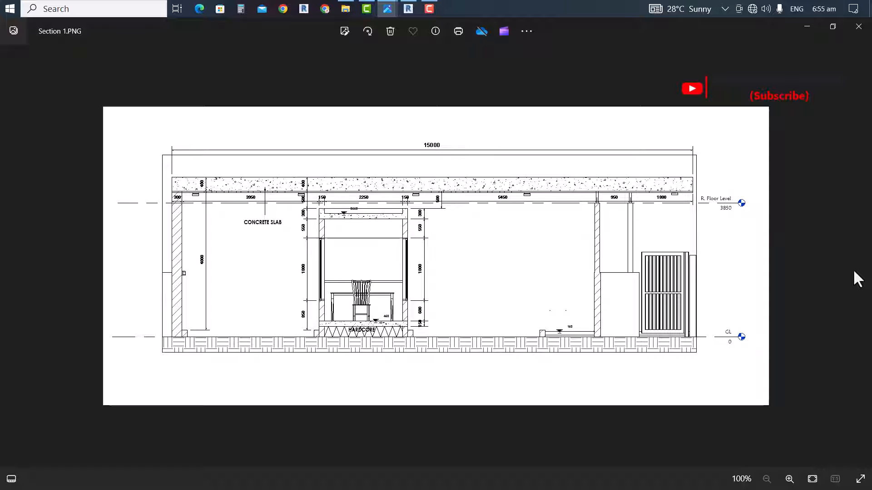
left_click(811, 24)
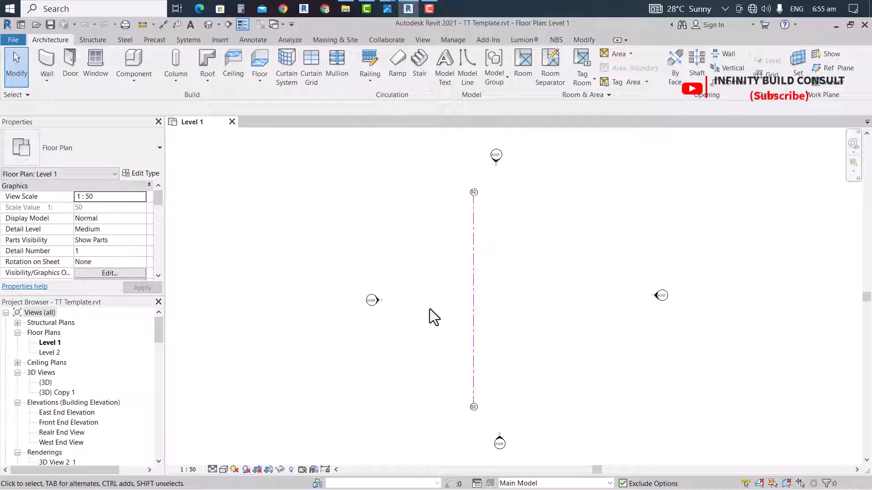
Insert Floor Plan.PNG from the GATE HOUSE folder into the Level 1 plan and place it east of the elevation markers
scroll(328, 341, "down", 3)
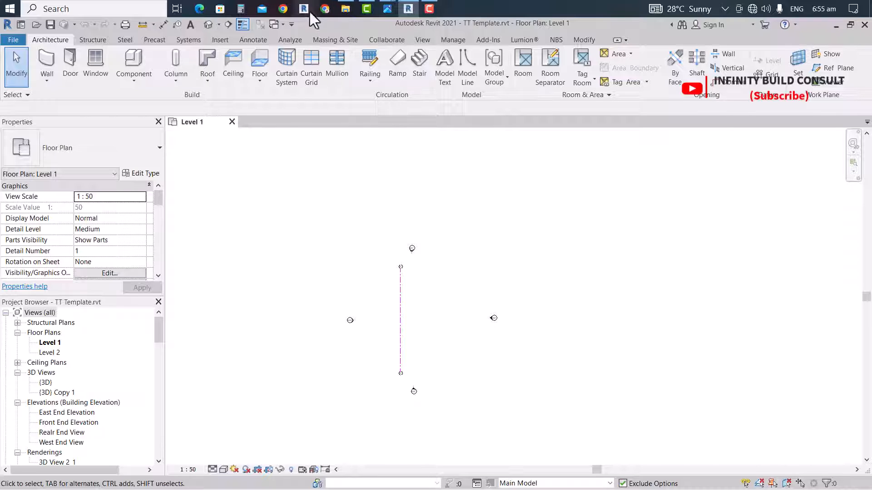
left_click(343, 7)
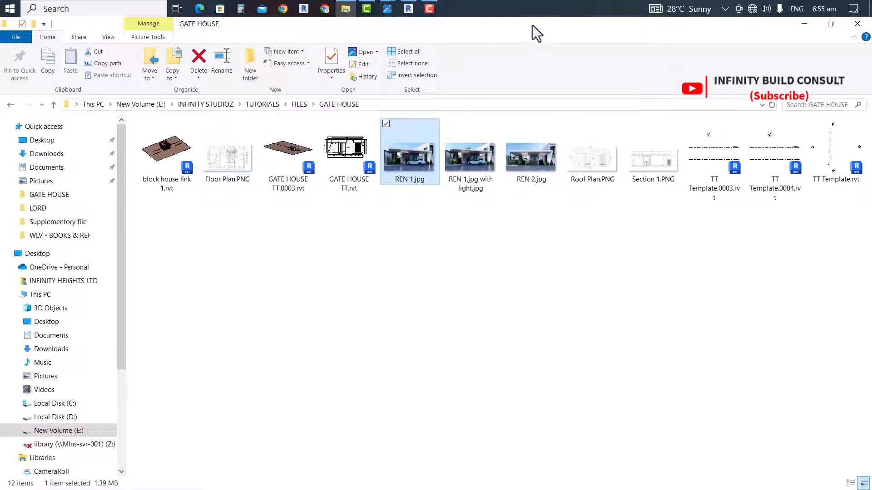
left_click_drag(526, 26, 527, 171)
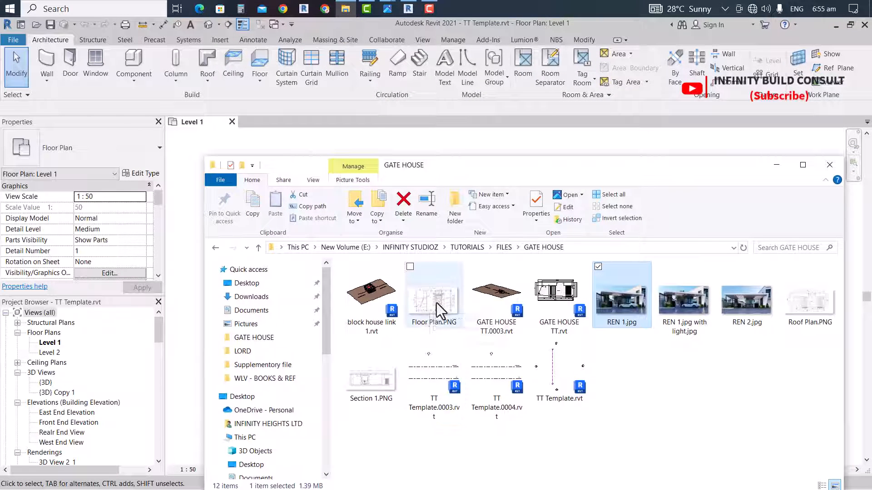
left_click_drag(436, 304, 185, 282)
scroll(445, 241, "down", 4)
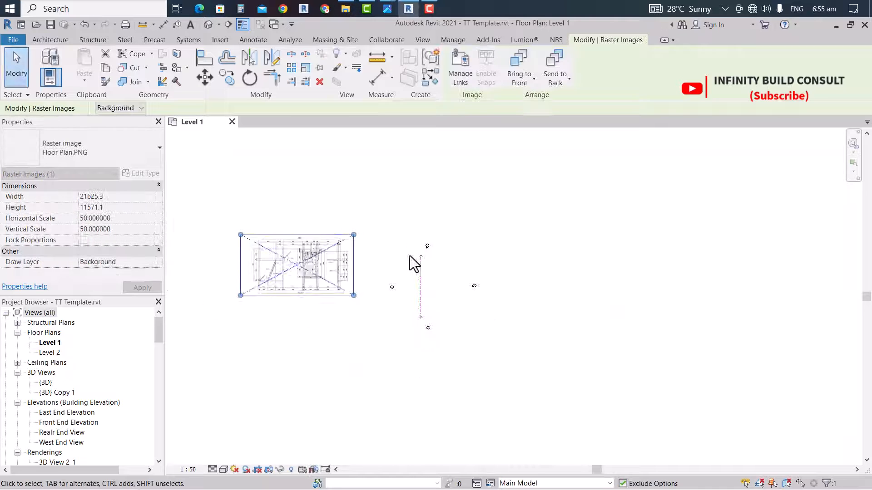
scroll(298, 261, "up", 1)
left_click_drag(300, 262, 608, 257)
scroll(612, 247, "up", 3)
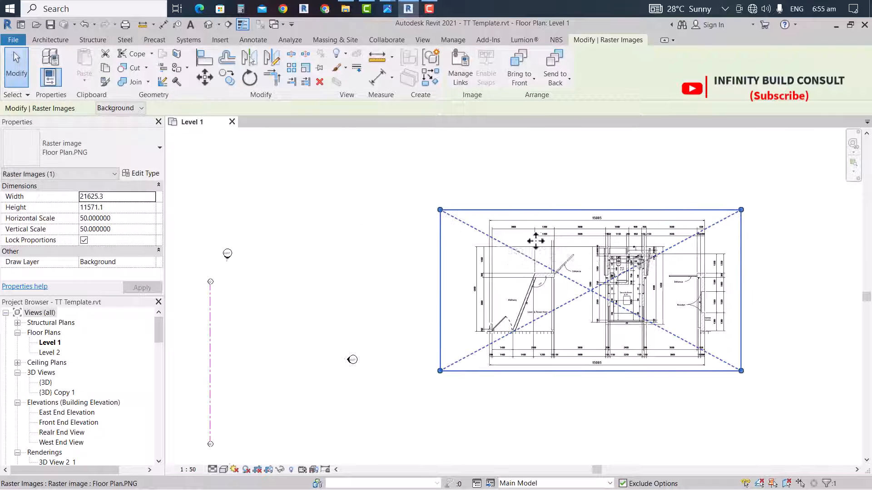
left_click(508, 167)
Insert Section 1.PNG from the GATE HOUSE folder into the Level 1 plan and place it directly below the floor plan image
scroll(563, 288, "up", 3)
scroll(508, 259, "down", 3)
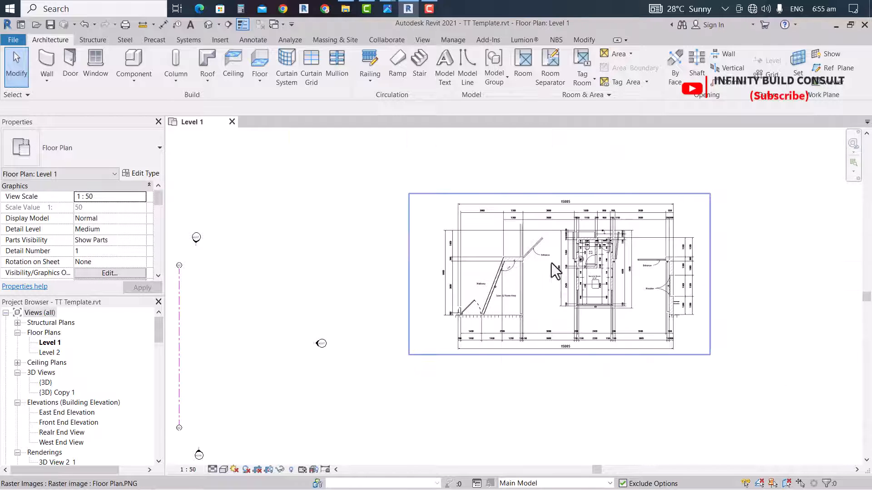
scroll(579, 262, "down", 1)
scroll(590, 250, "up", 3)
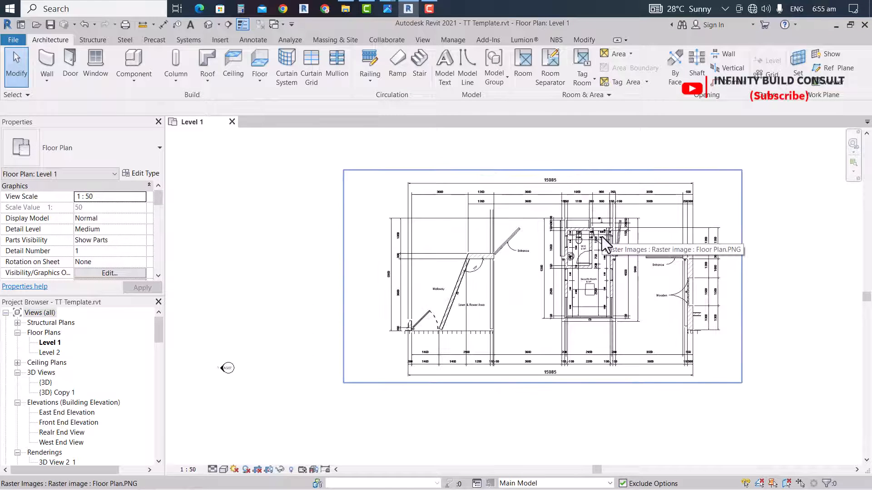
scroll(606, 254, "down", 4)
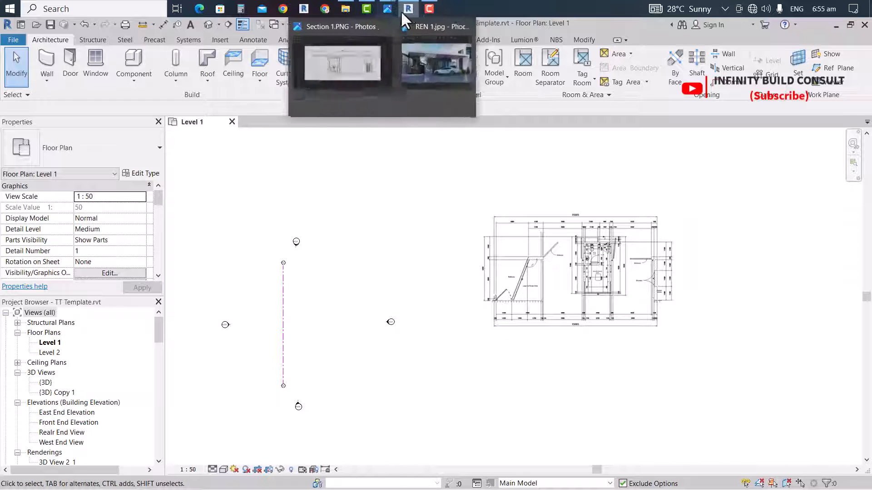
mouse_move(408, 9)
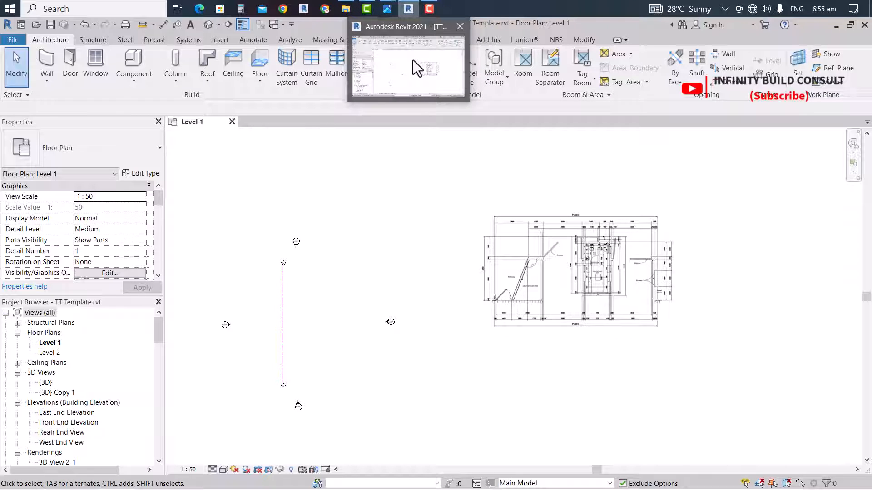
left_click(344, 8)
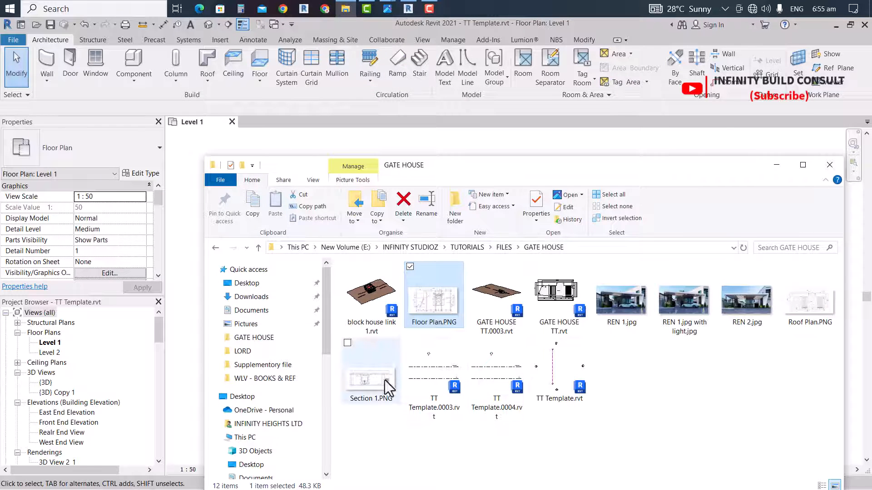
left_click_drag(385, 380, 183, 340)
left_click(275, 331)
left_click_drag(292, 335, 537, 373)
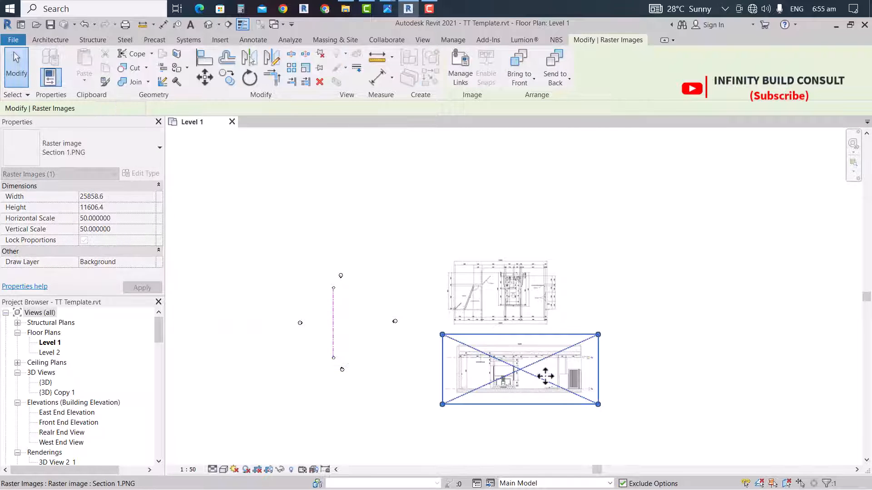
left_click(472, 208)
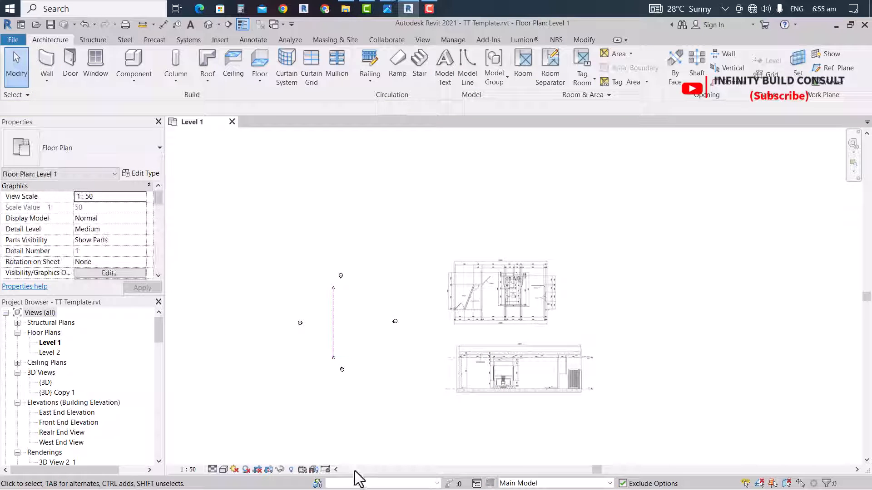
Insert Roof Plan.PNG from the GATE HOUSE folder into the Level 1 plan, directly below the section image
left_click(346, 8)
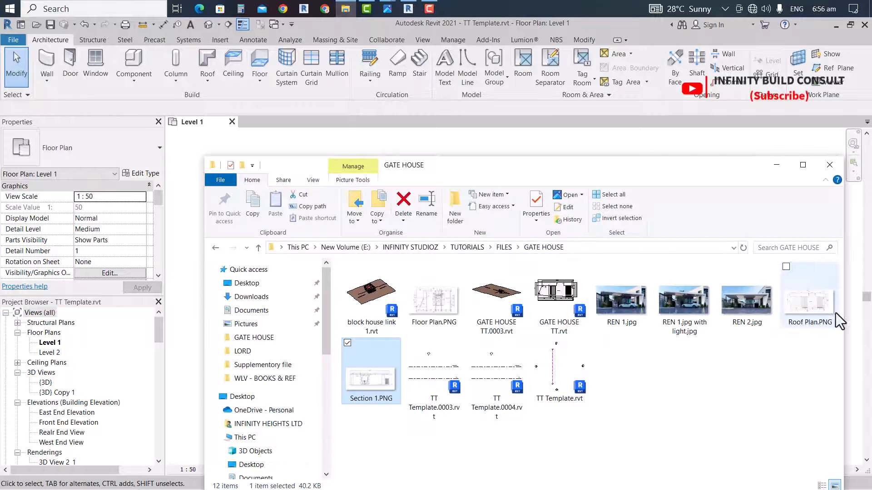
left_click_drag(830, 308, 534, 449)
scroll(554, 370, "up", 8)
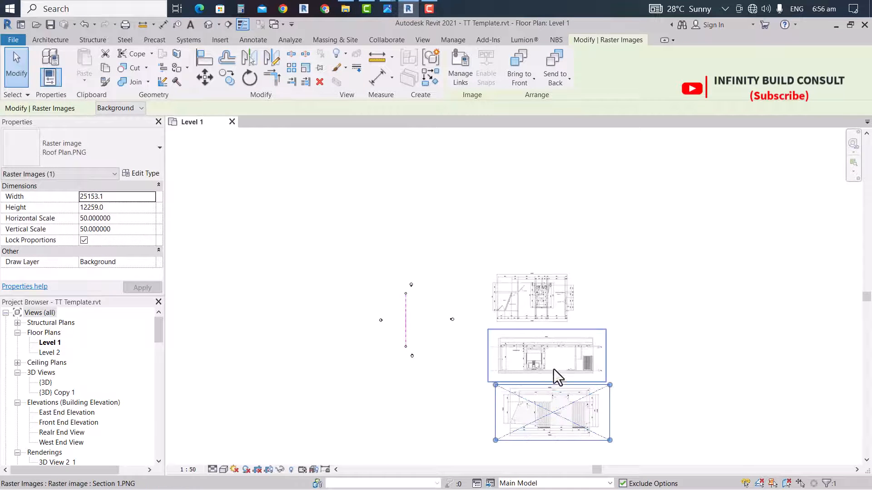
scroll(545, 326, "down", 3)
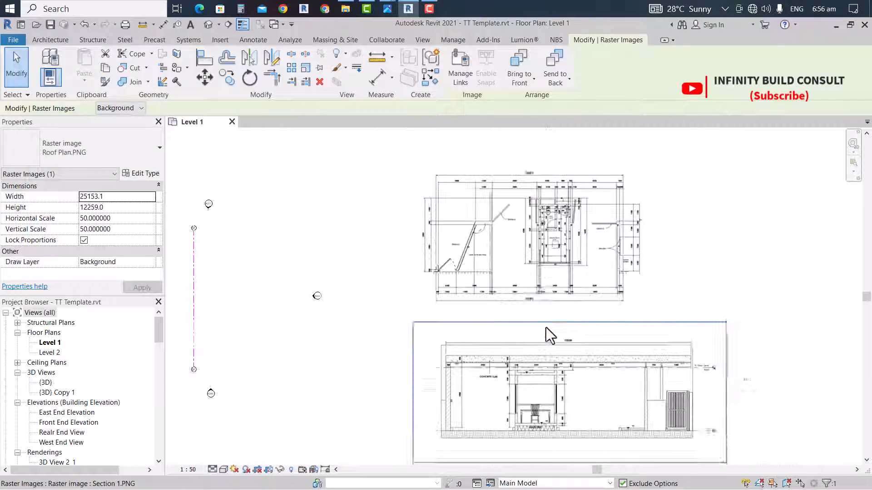
scroll(535, 232, "up", 3)
scroll(563, 275, "down", 2)
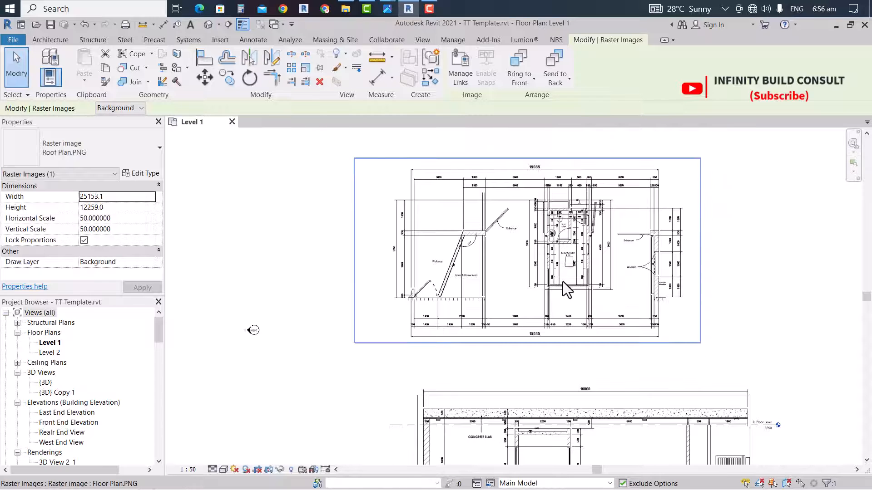
middle_click_drag(493, 191, 569, 226)
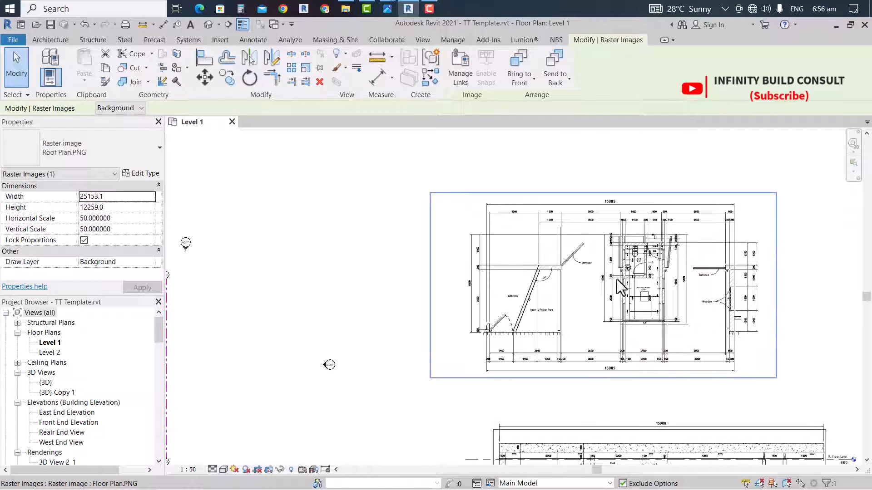
Examine the floor plan image on the Level 1 plan, including its walkway, entrance gates, security room and dimensions
scroll(623, 289, "down", 2)
scroll(575, 257, "up", 4)
scroll(576, 259, "up", 2)
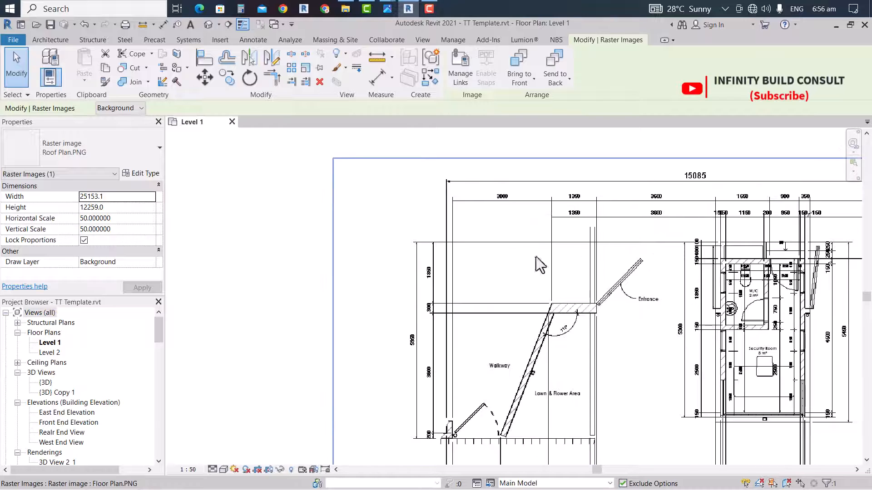
scroll(535, 256, "down", 2)
scroll(608, 300, "up", 3)
scroll(548, 275, "down", 2)
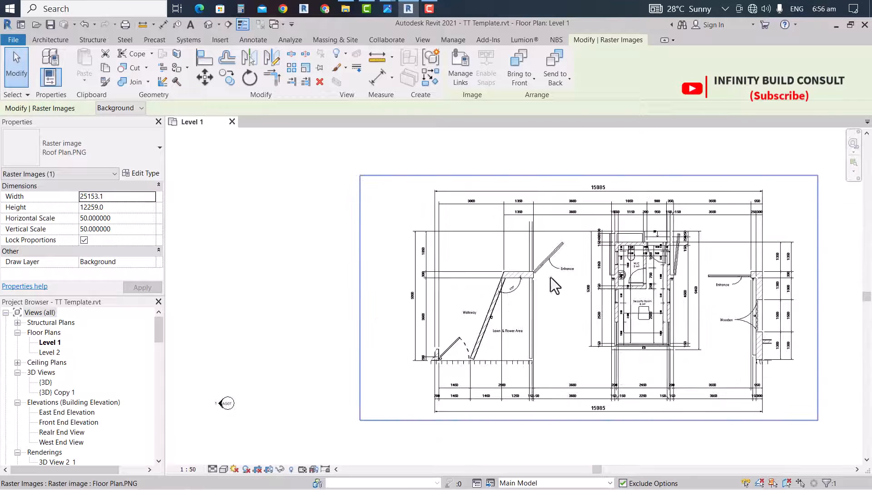
scroll(585, 284, "down", 2)
scroll(493, 318, "up", 3)
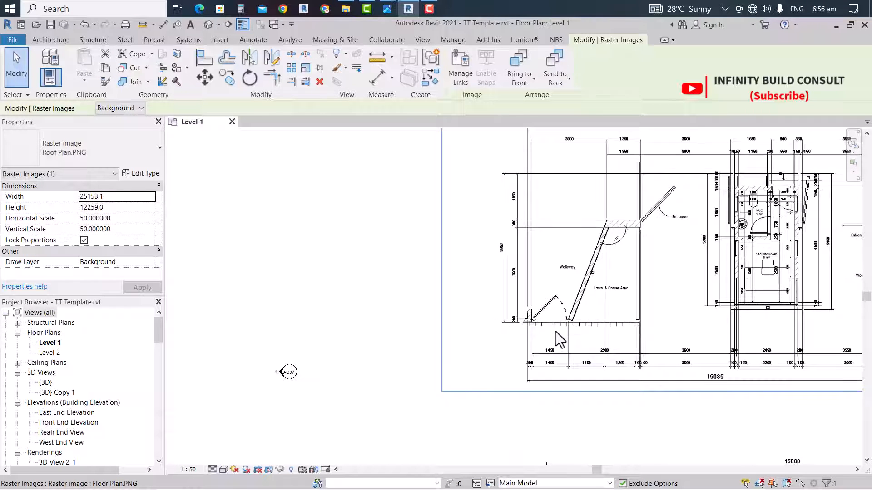
scroll(555, 331, "down", 3)
scroll(582, 331, "down", 1)
scroll(609, 320, "up", 2)
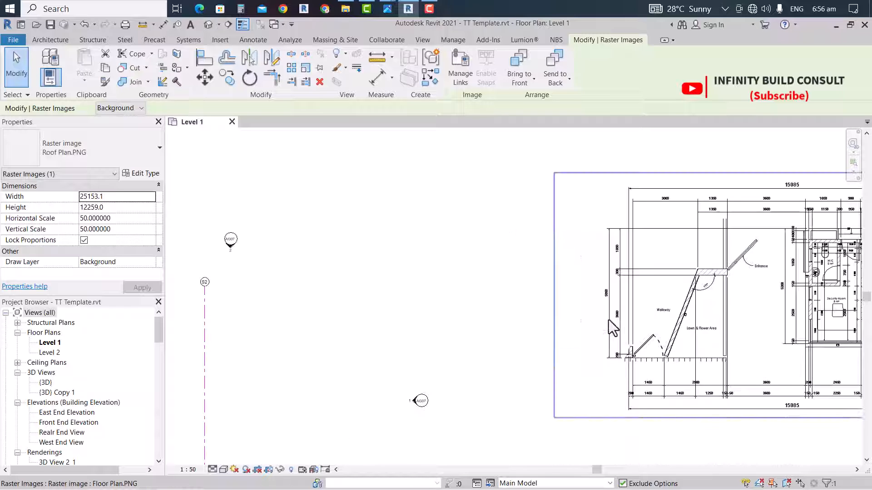
scroll(750, 286, "up", 1)
scroll(611, 298, "up", 2)
scroll(611, 301, "down", 1)
scroll(611, 289, "down", 6)
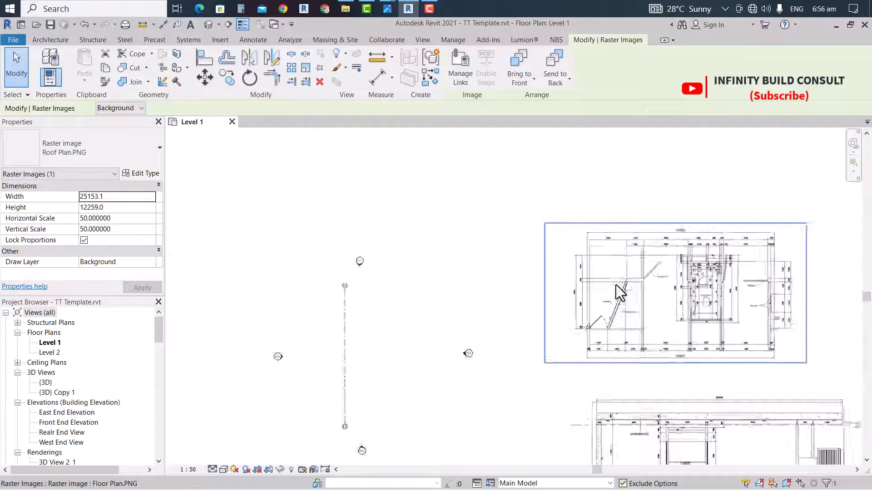
scroll(655, 289, "up", 3)
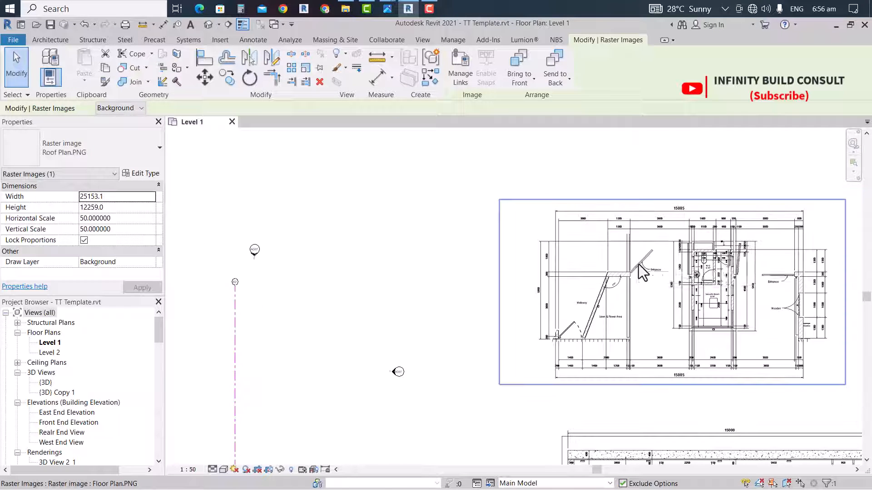
Switch to Photos to view the REN 1.jpg gate house render, then return to the Level 1 plan in Revit
mouse_move(385, 8)
left_click(425, 71)
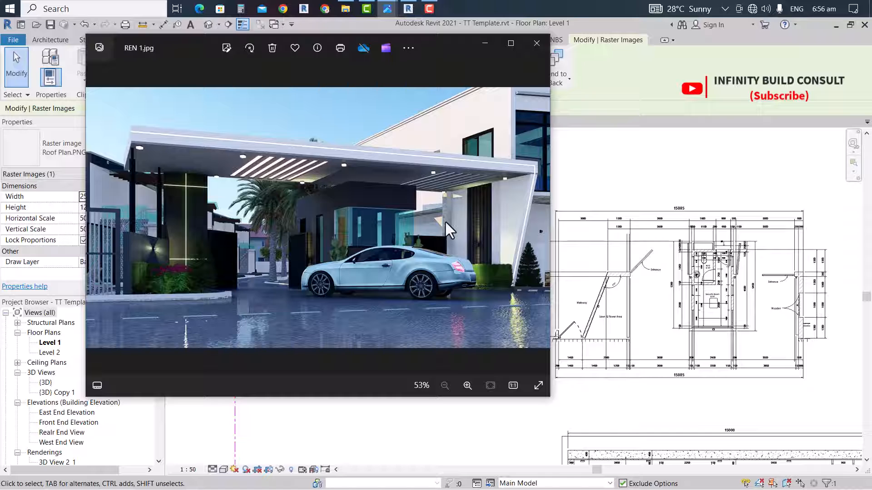
left_click(485, 43)
Examine the elevation markers, then the level marks, slab and gate details in the section image
scroll(544, 293, "down", 3)
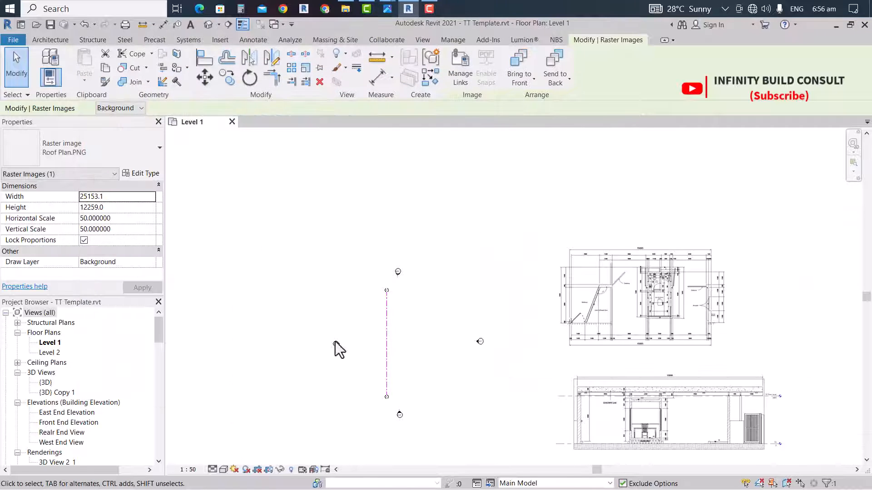
scroll(65, 381, "down", 2)
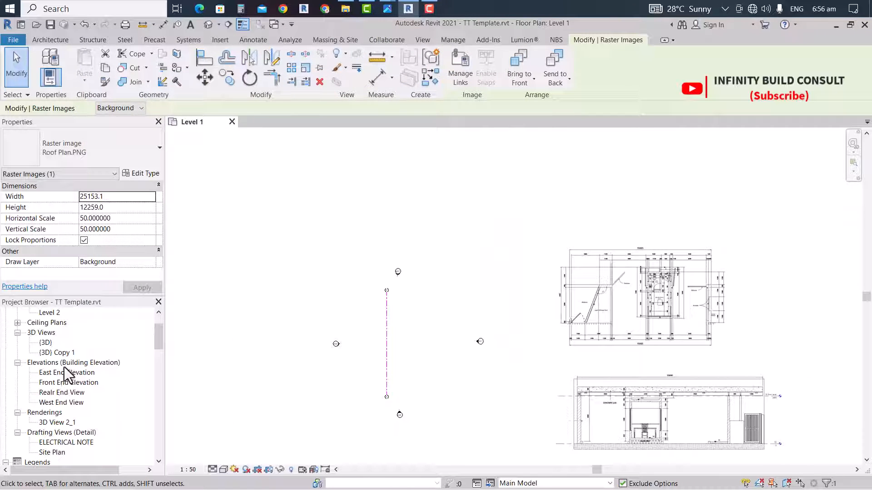
scroll(399, 415, "up", 4)
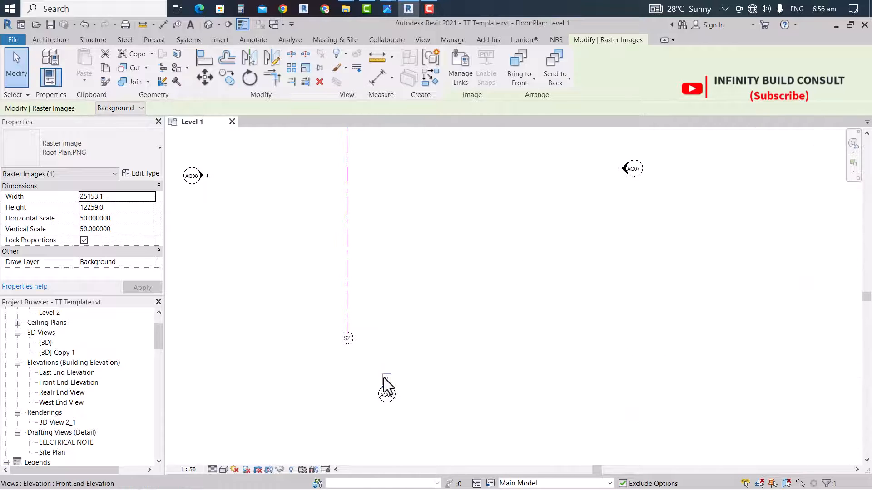
scroll(409, 322, "down", 4)
scroll(576, 339, "up", 4)
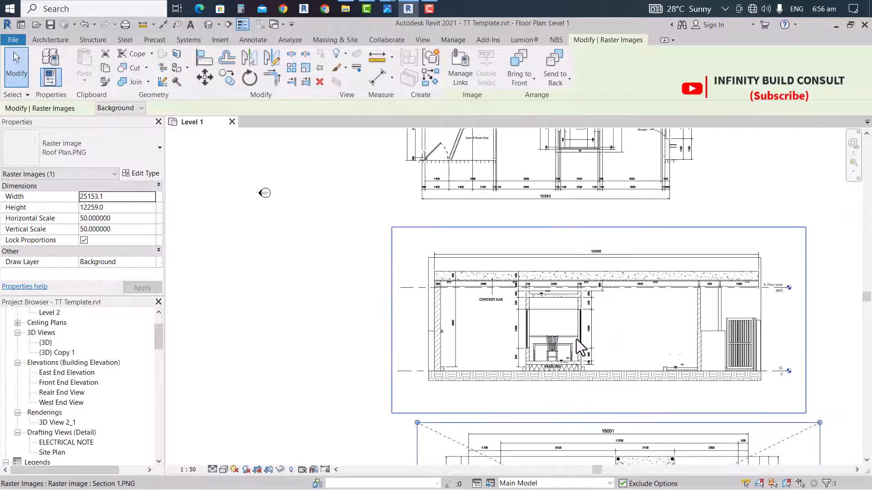
scroll(627, 341, "up", 3)
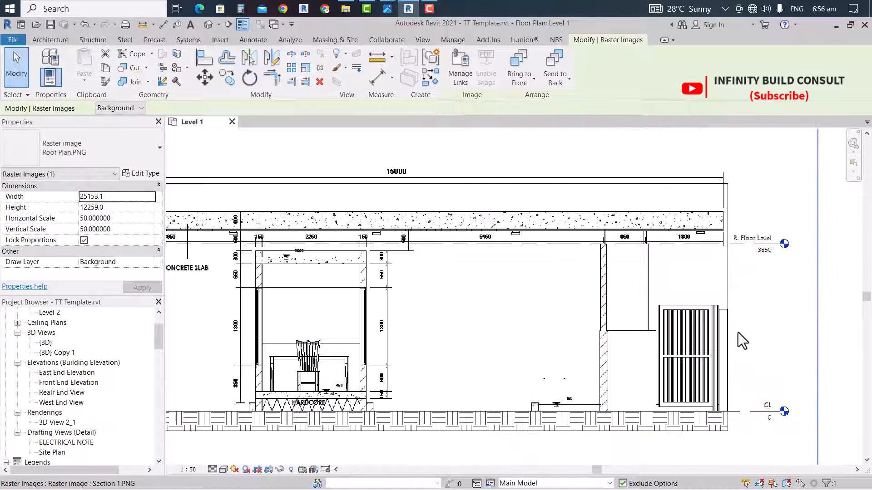
scroll(568, 314, "down", 2)
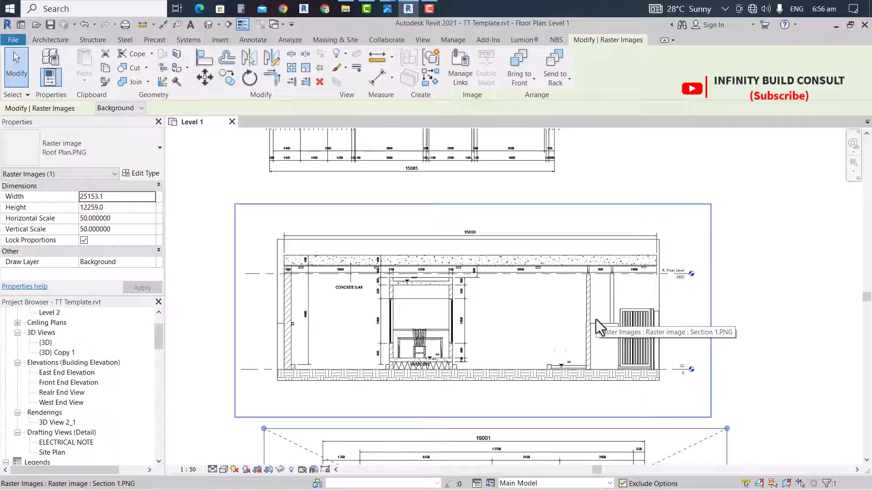
scroll(645, 368, "up", 3)
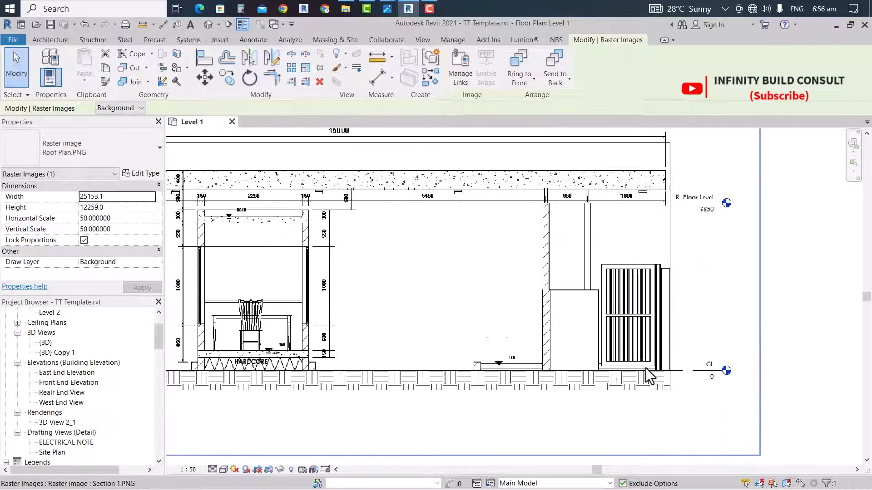
scroll(641, 375, "down", 1)
scroll(638, 371, "down", 1)
scroll(672, 265, "up", 4)
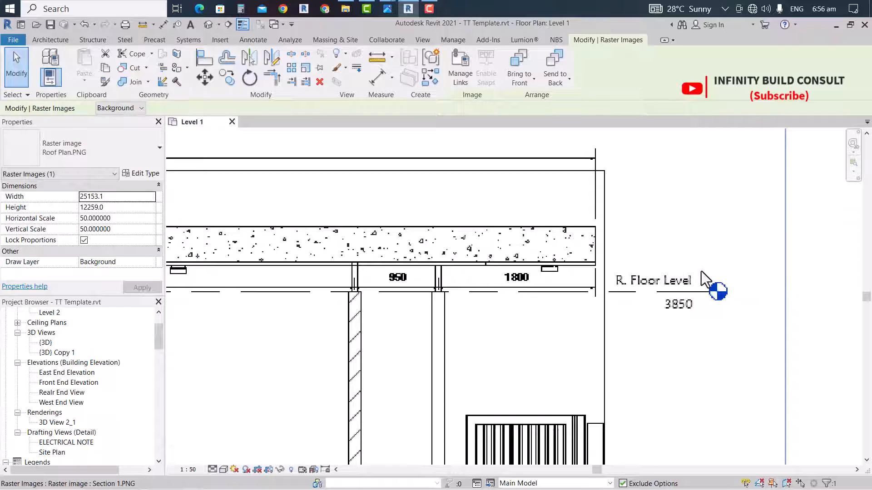
scroll(701, 271, "down", 5)
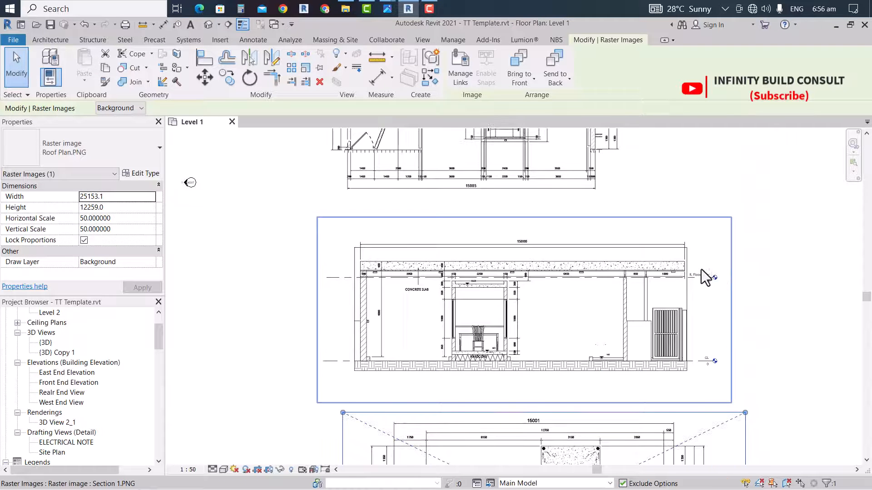
Open the Front End Elevation from its marker on the Level 1 plan and check the level names and heights
scroll(715, 275, "down", 4)
scroll(364, 290, "up", 2)
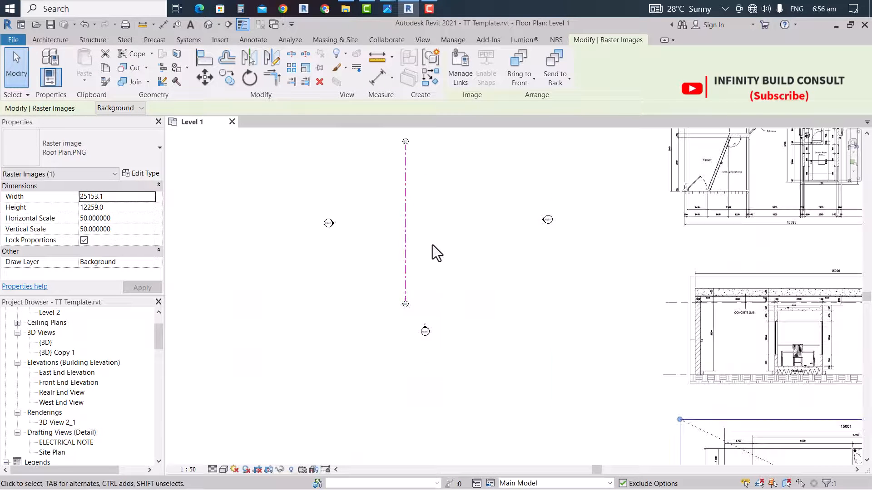
scroll(424, 326, "up", 2)
left_click(424, 326)
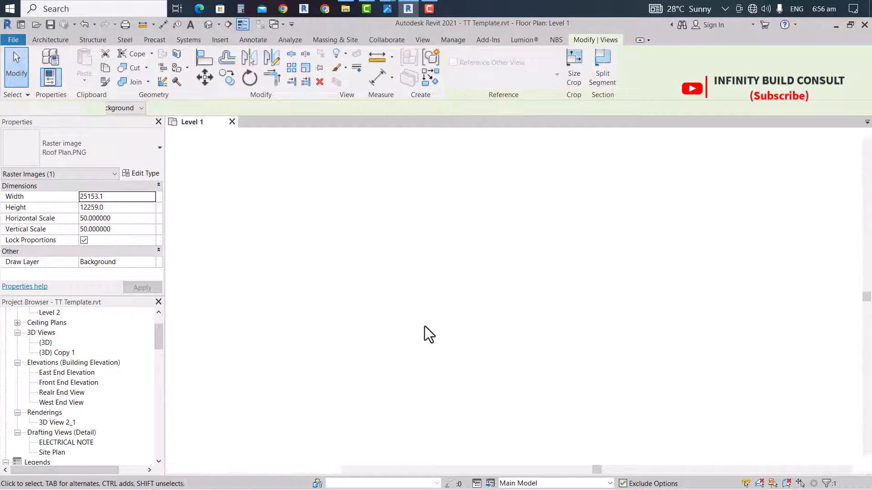
scroll(393, 310, "down", 3)
scroll(583, 361, "up", 4)
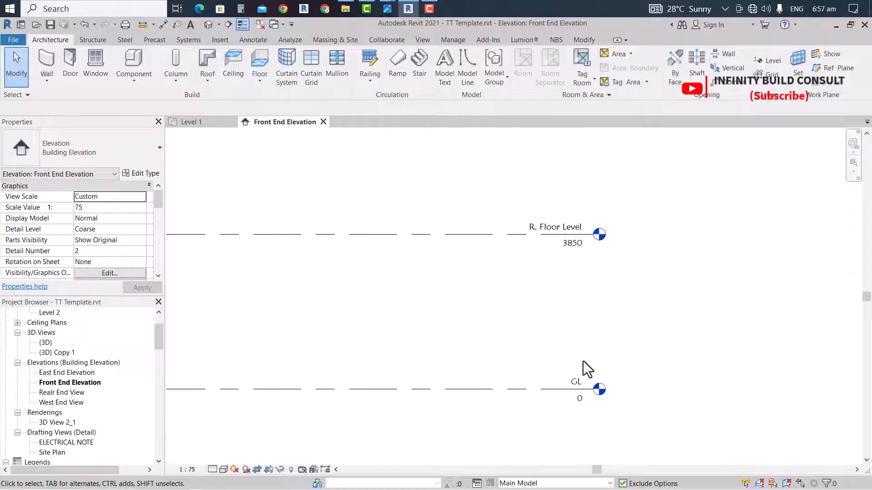
scroll(583, 361, "down", 1)
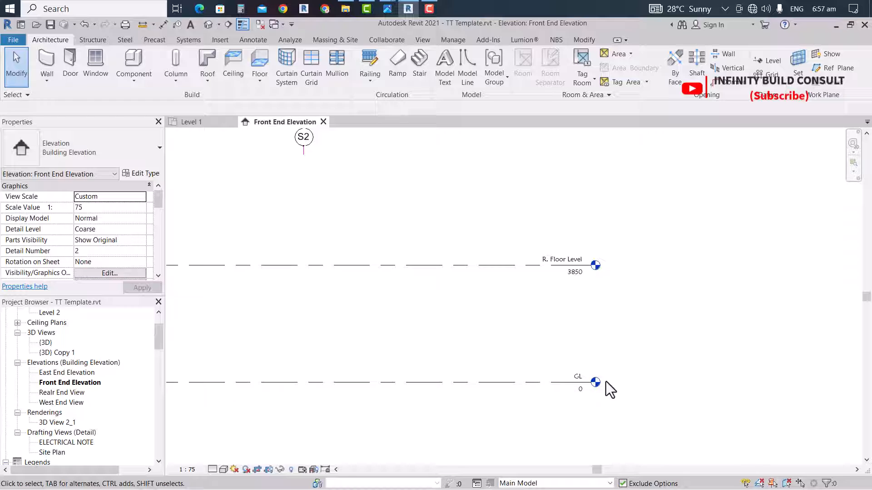
scroll(600, 386, "up", 2)
scroll(34, 358, "up", 2)
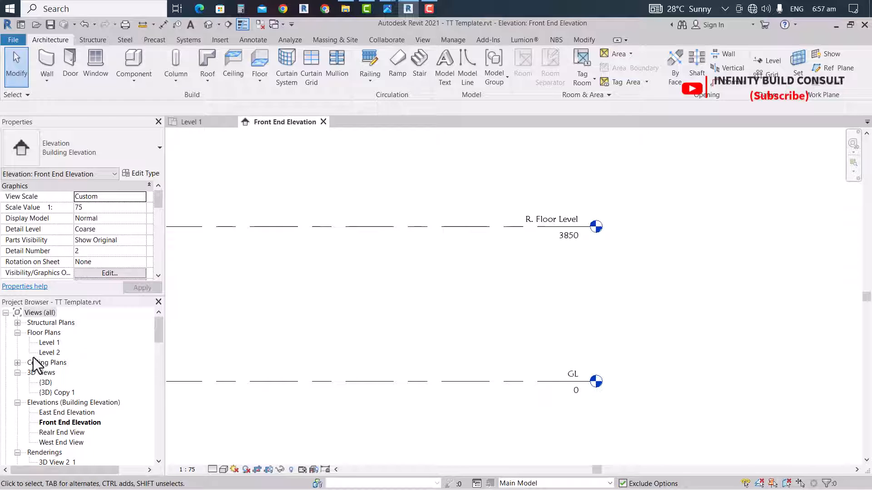
Open the Level 1 floor plan and rename the view to GL
left_click(51, 342)
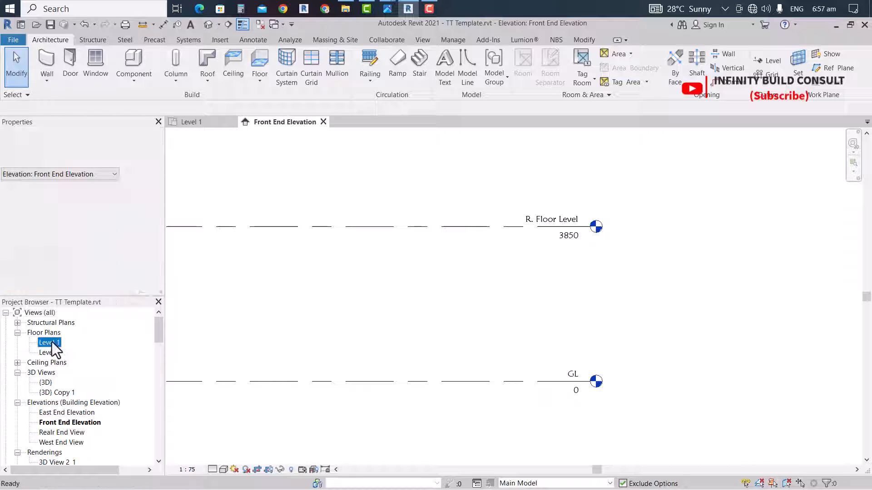
double_click(51, 343)
right_click(50, 342)
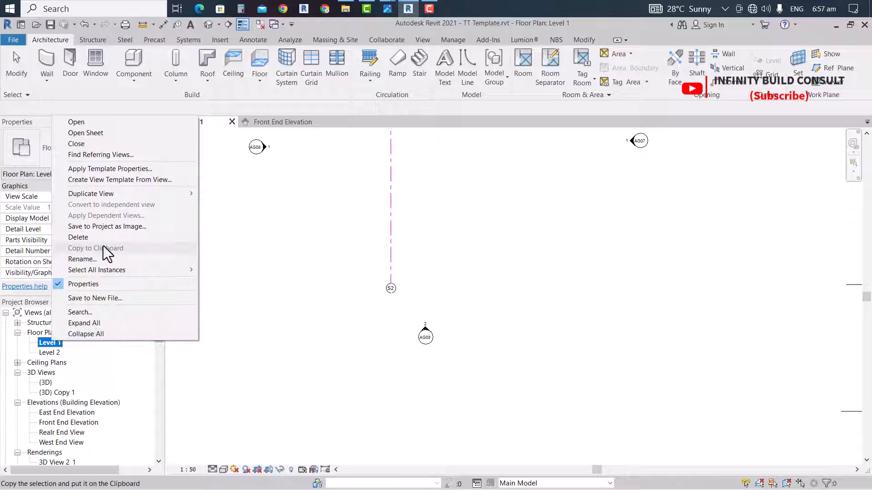
left_click(99, 259)
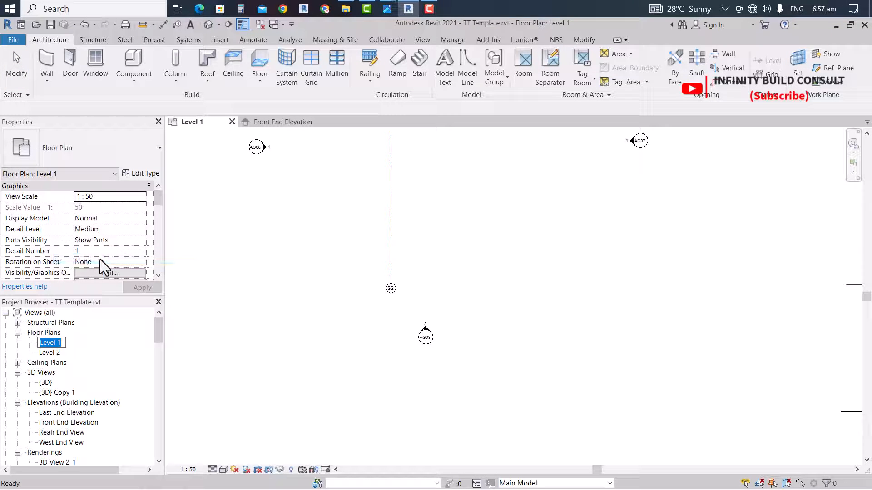
type("G")
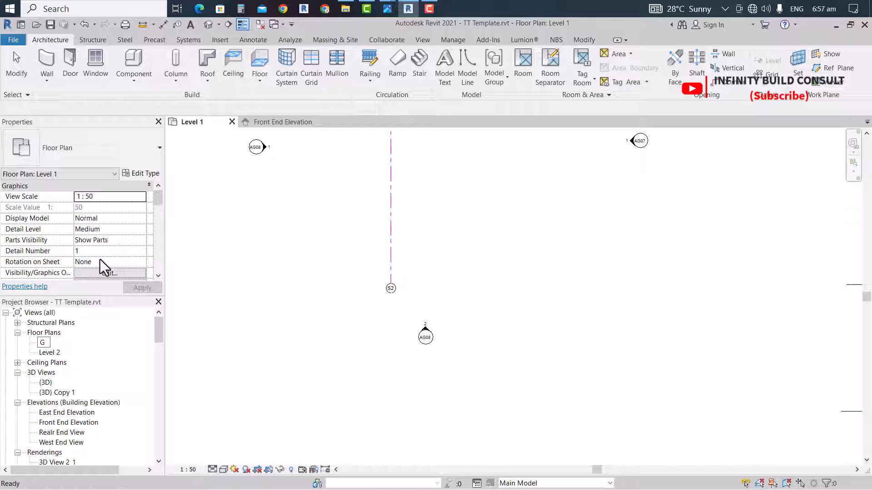
type("L")
left_click(320, 282)
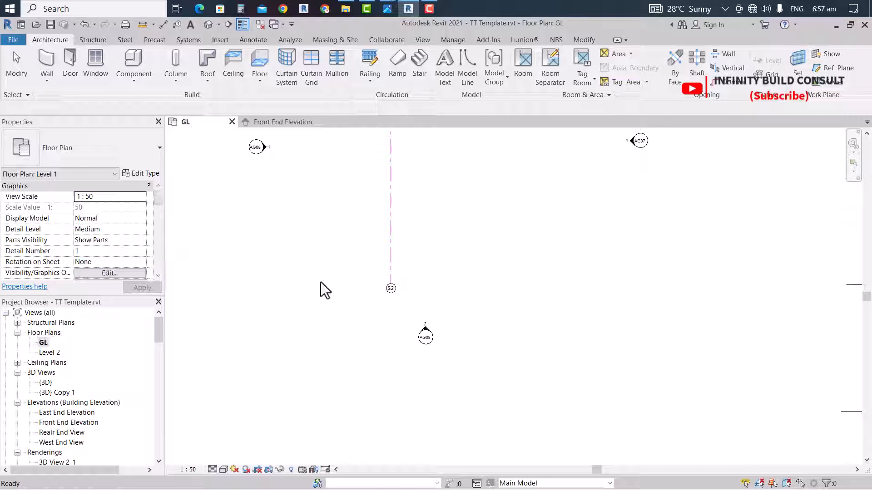
Reopen the Front End Elevation from its marker and select the upper level's name text, R. Floor Level
scroll(321, 282, "down", 5)
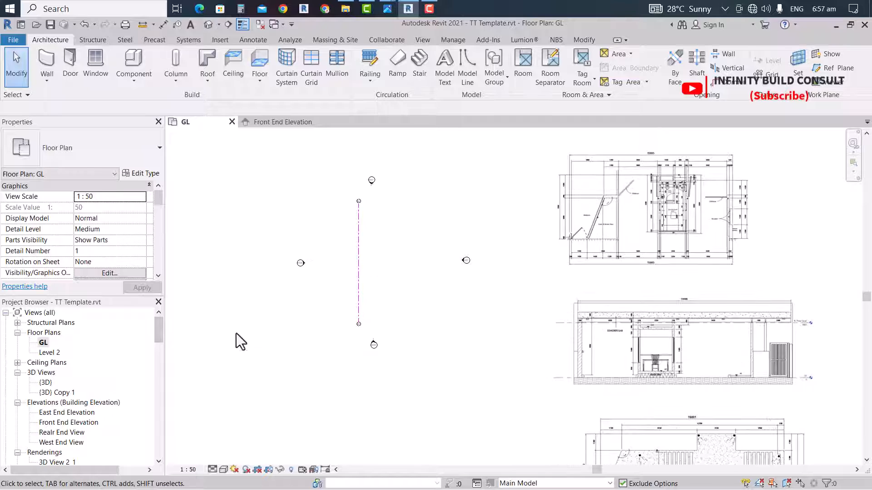
scroll(233, 333, "down", 2)
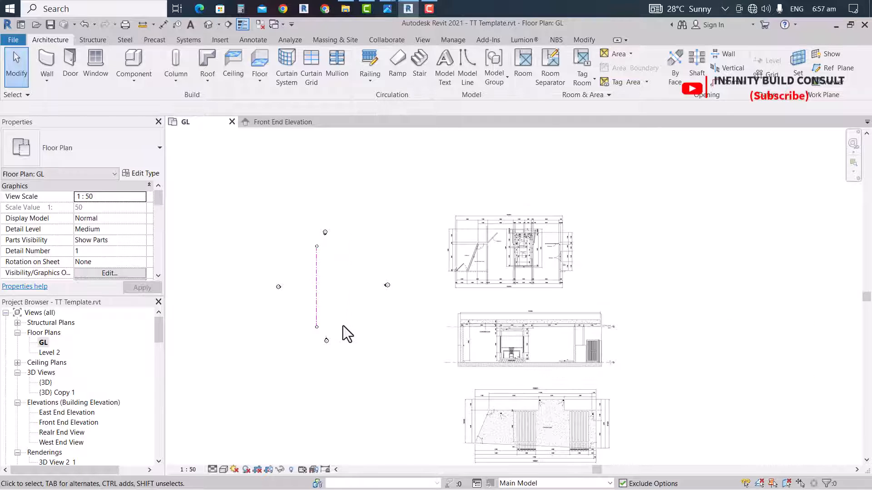
scroll(345, 334, "up", 1)
double_click(320, 347)
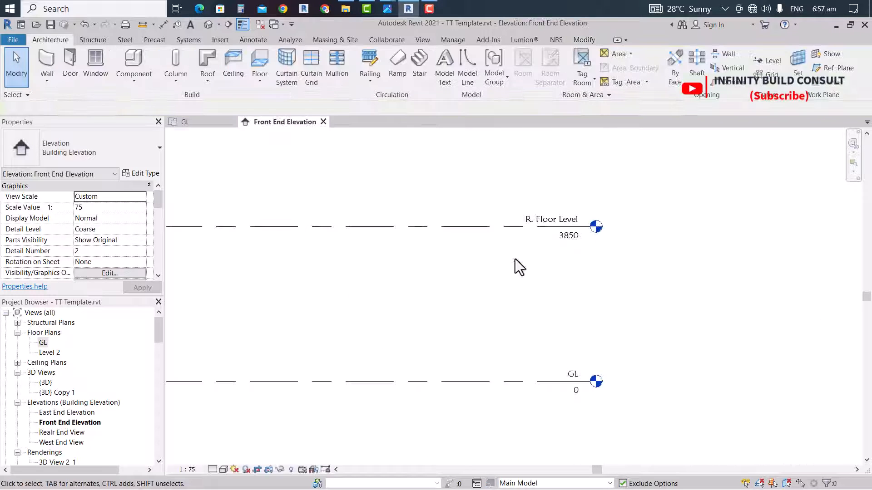
left_click(542, 215)
left_click(549, 217)
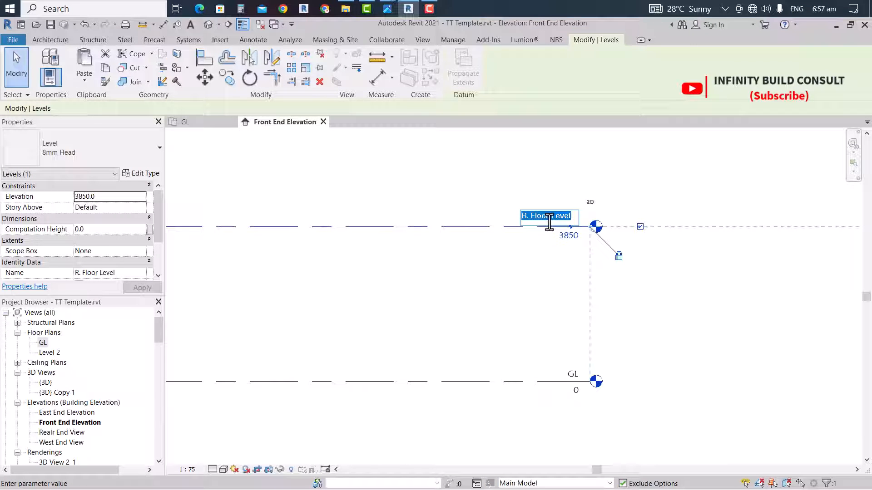
scroll(563, 265, "down", 2)
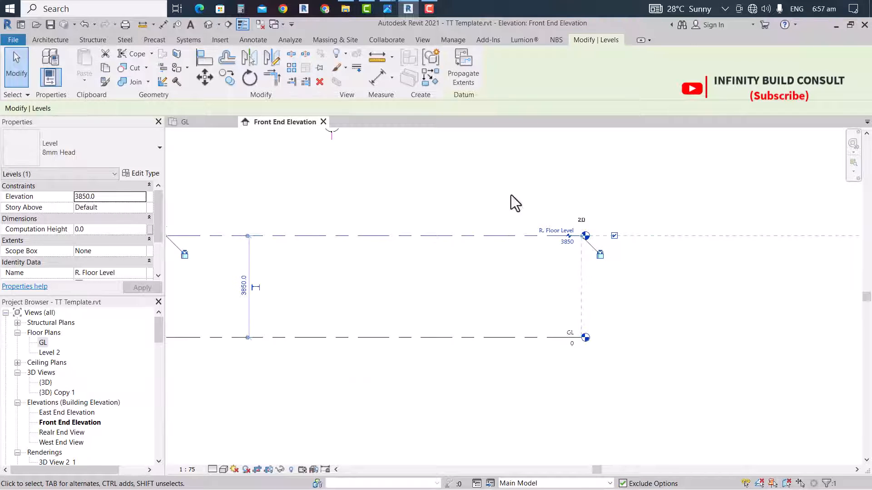
Open the Level 2 floor plan and rename the view to R. Floor Level
double_click(46, 352)
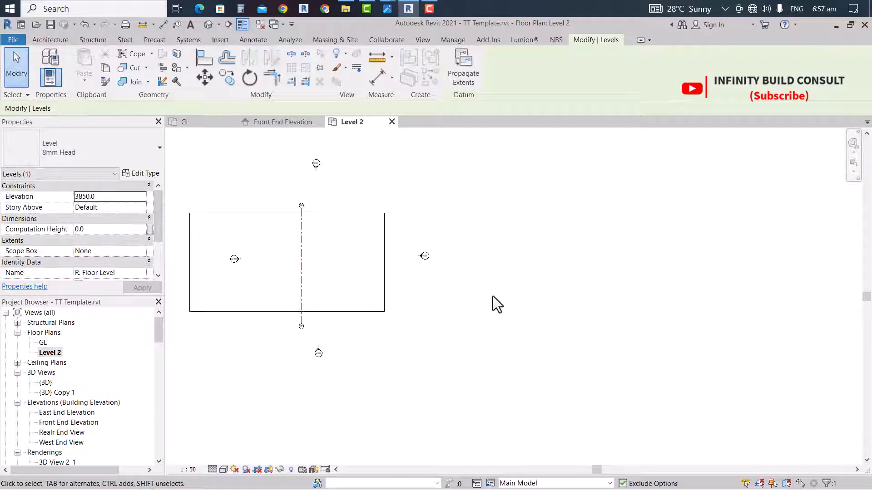
right_click(48, 355)
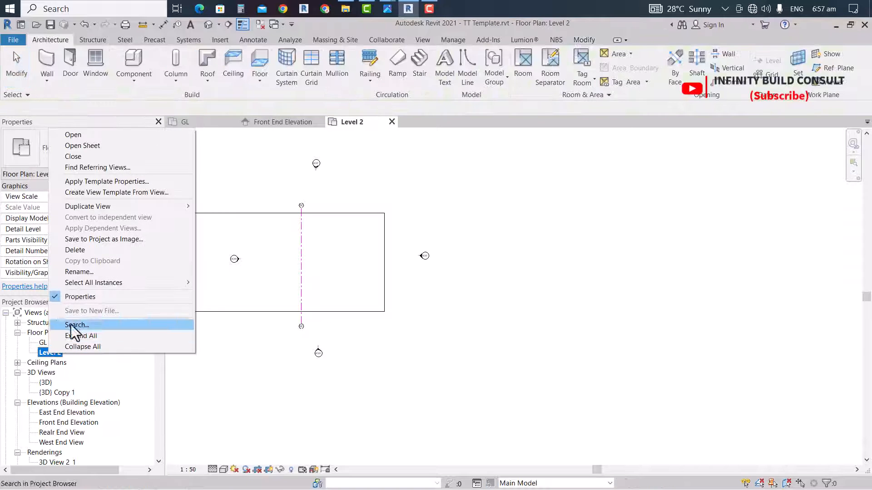
left_click(84, 282)
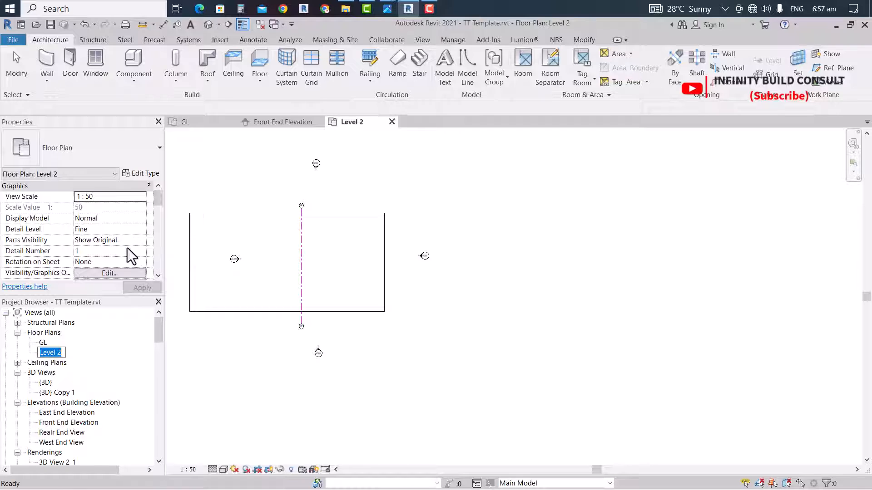
scroll(130, 252, "down", 5)
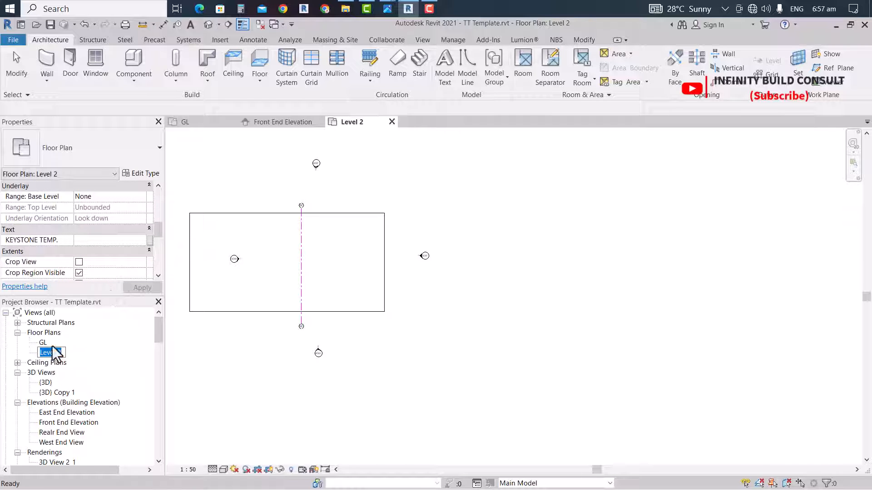
type("R. Floor Level")
left_click(230, 344)
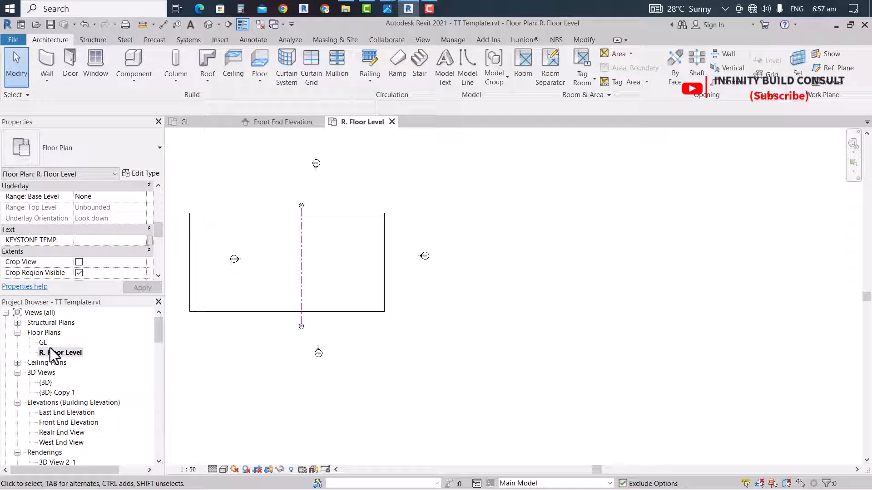
Enlarge the R. Floor Level plan's crop region by extending its upper, right and lower edges outward toward the elevation markers
scroll(328, 285, "down", 3)
scroll(383, 291, "up", 5)
scroll(460, 252, "down", 2)
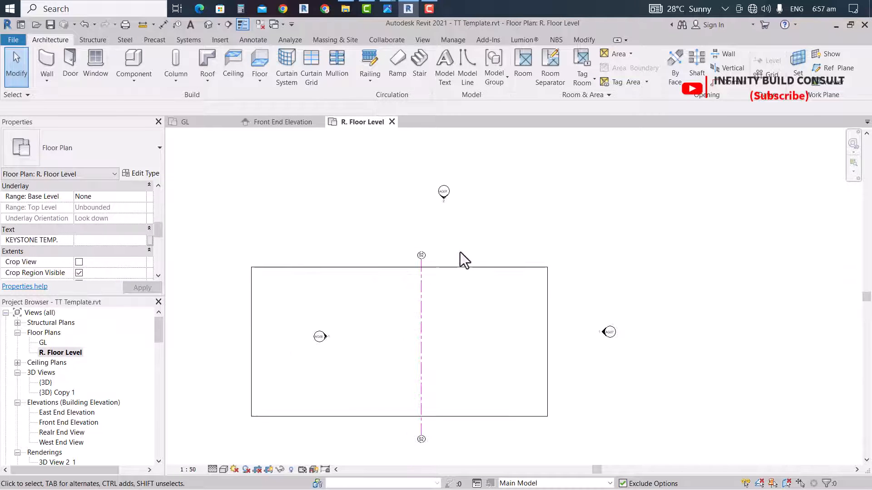
scroll(459, 252, "down", 4)
scroll(386, 293, "up", 4)
left_click(426, 238)
scroll(484, 272, "down", 3)
scroll(459, 241, "up", 4)
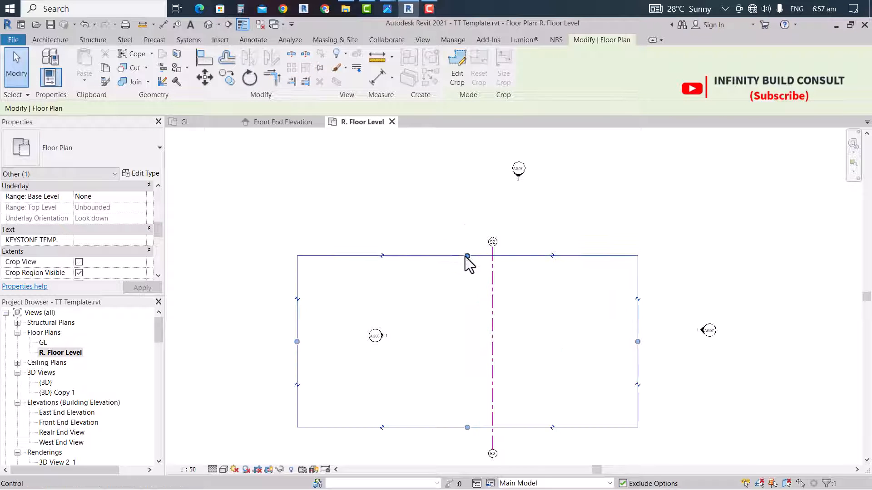
left_click_drag(467, 255, 462, 189)
scroll(519, 226, "down", 3)
left_click_drag(596, 278, 626, 282)
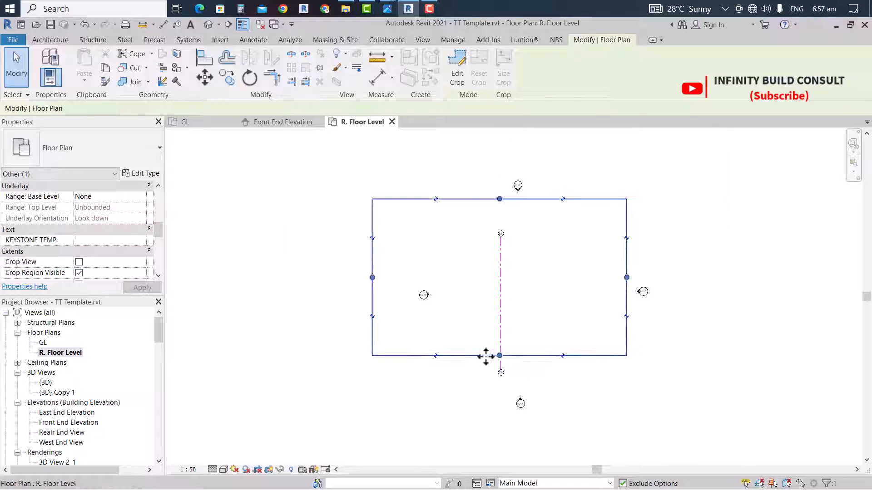
scroll(485, 357, "up", 3)
left_click_drag(502, 362, 502, 395)
scroll(475, 390, "down", 4)
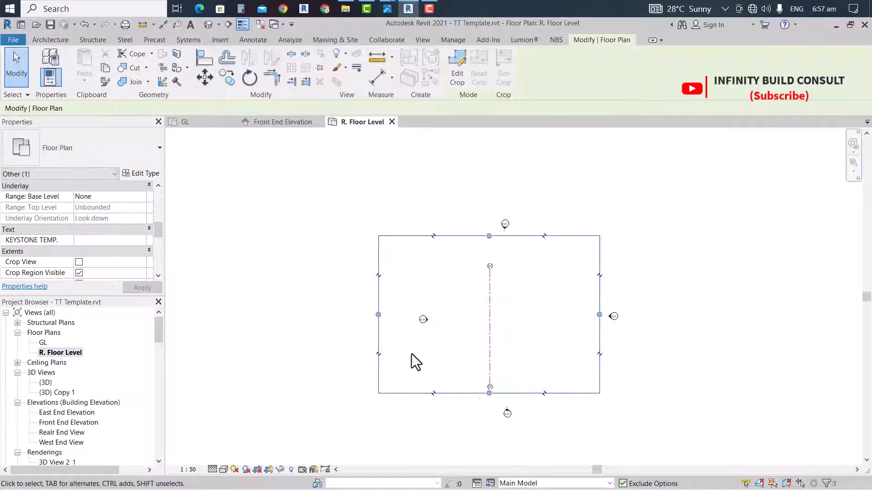
scroll(412, 353, "down", 2)
scroll(483, 318, "down", 2)
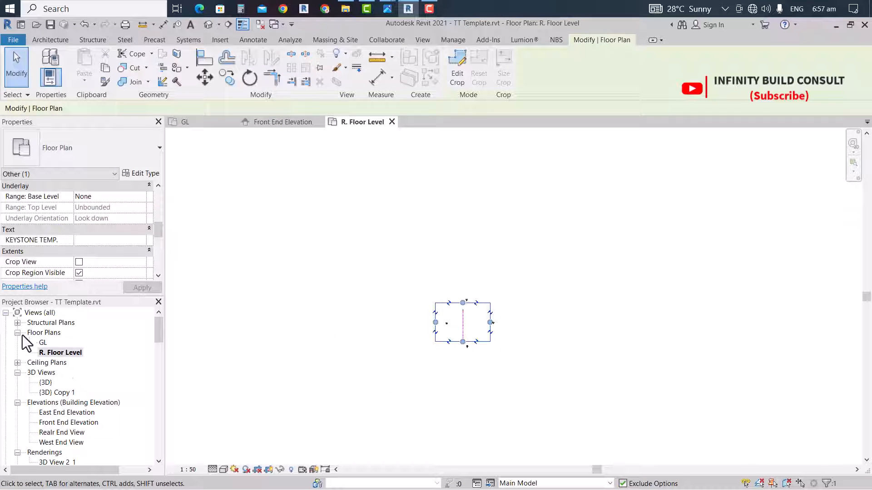
Open the GL floor plan and examine the walkway, angled wall and entrance gates in the floor plan image
double_click(42, 343)
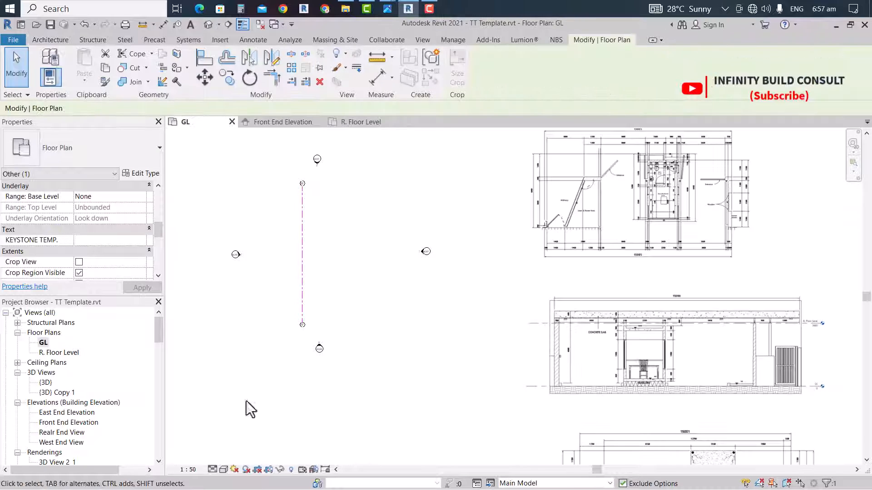
scroll(588, 252, "up", 7)
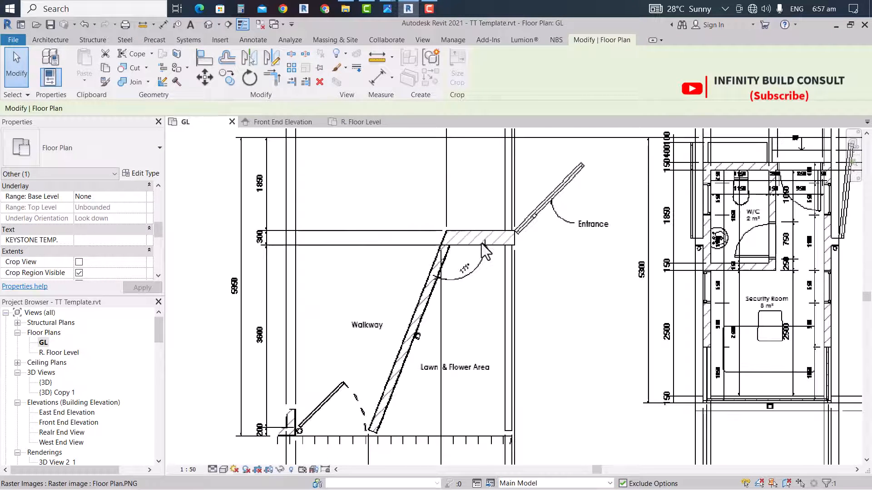
scroll(254, 248, "up", 2)
scroll(280, 252, "down", 6)
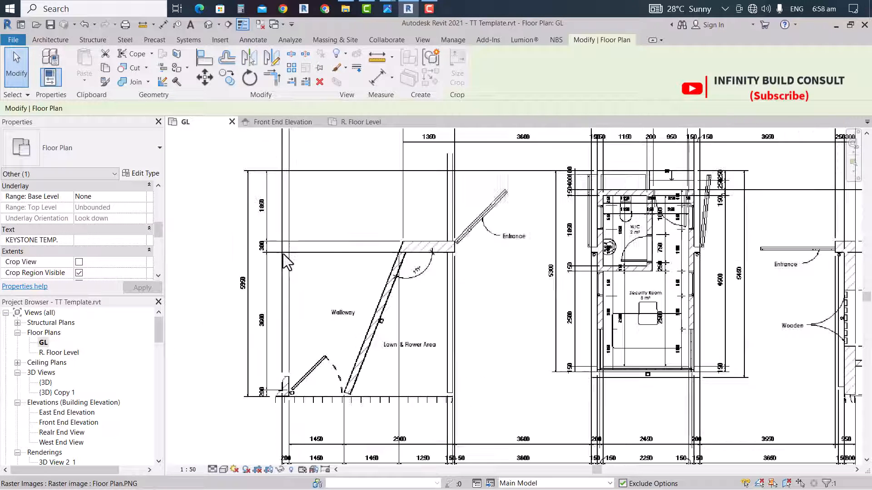
scroll(712, 263, "up", 4)
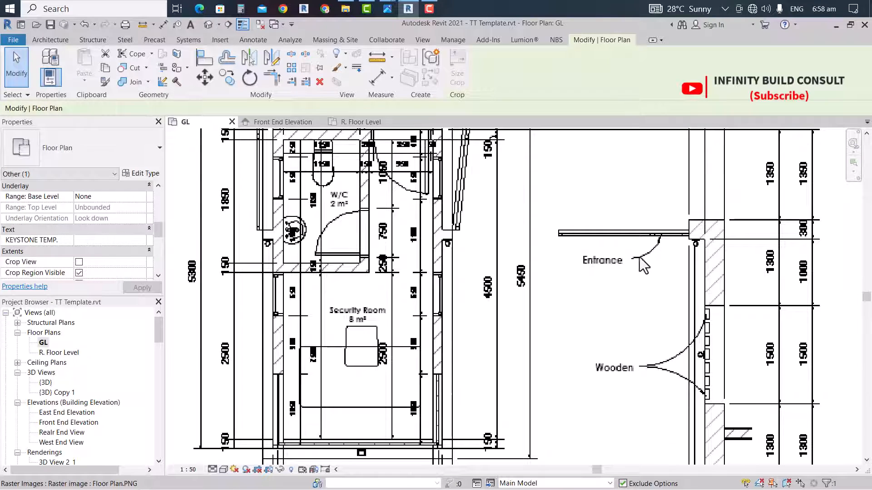
scroll(700, 262, "down", 2)
scroll(703, 270, "up", 3)
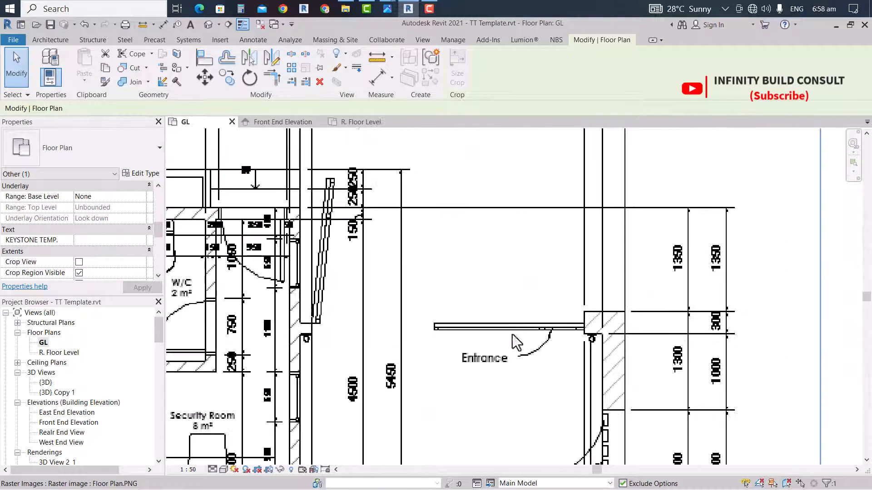
scroll(522, 296, "down", 2)
scroll(403, 240, "up", 1)
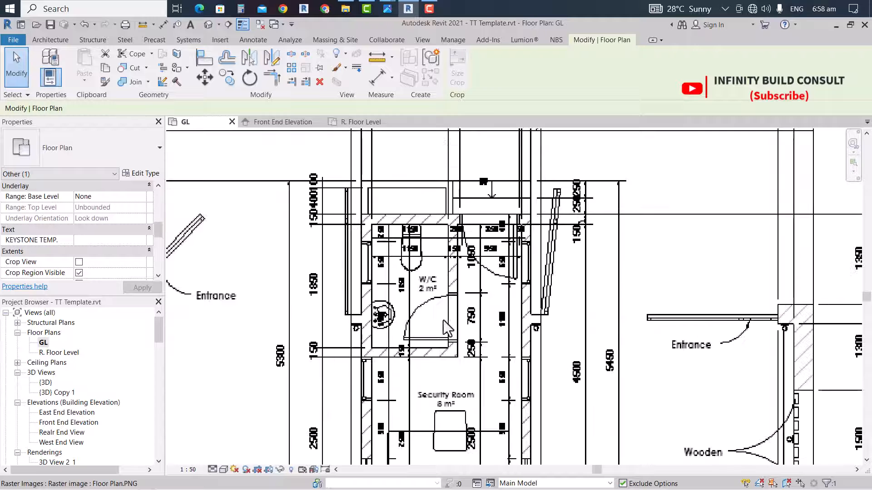
Examine the W/C and security room walls, openings and dimensions in the floor plan image, then its overall layout
scroll(403, 240, "down", 1)
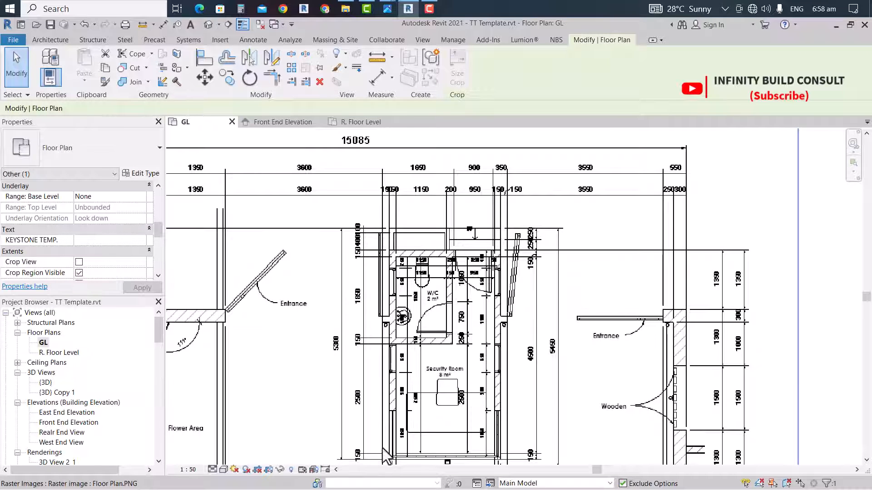
scroll(450, 377, "up", 2)
scroll(508, 330, "down", 2)
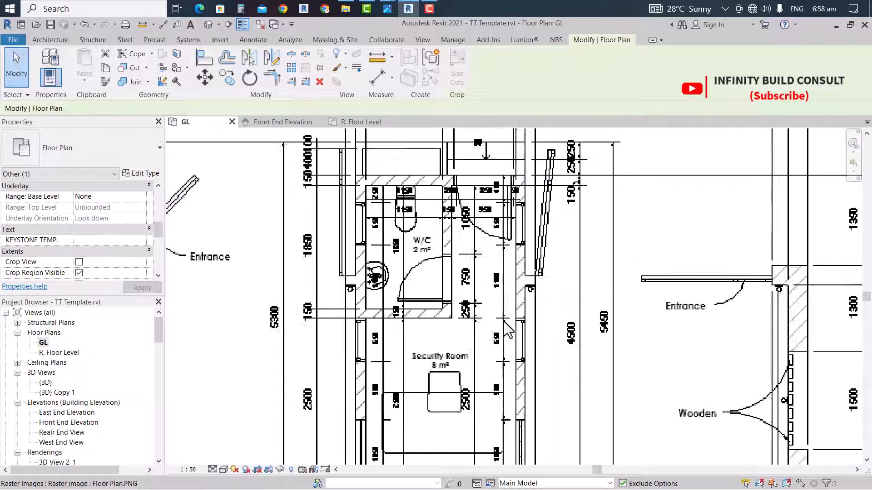
scroll(404, 317, "up", 3)
scroll(400, 309, "up", 1)
scroll(411, 295, "down", 3)
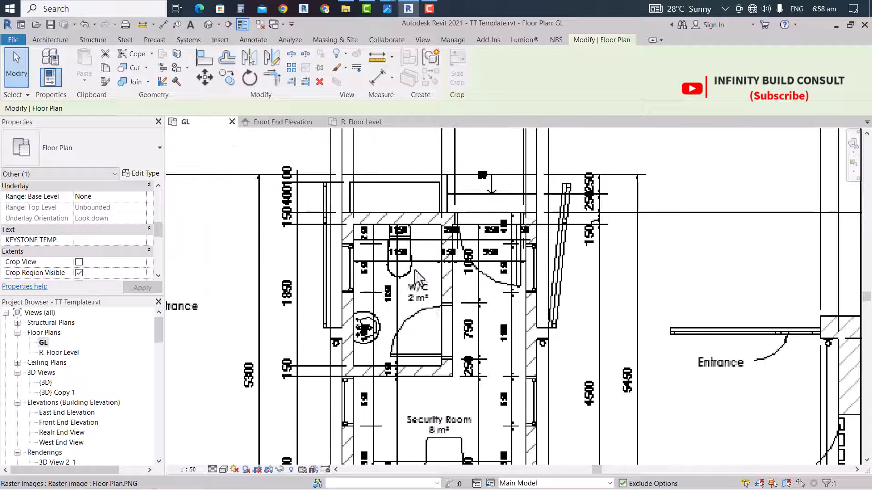
scroll(463, 220, "down", 3)
scroll(391, 410, "up", 2)
scroll(391, 413, "down", 3)
scroll(396, 191, "up", 3)
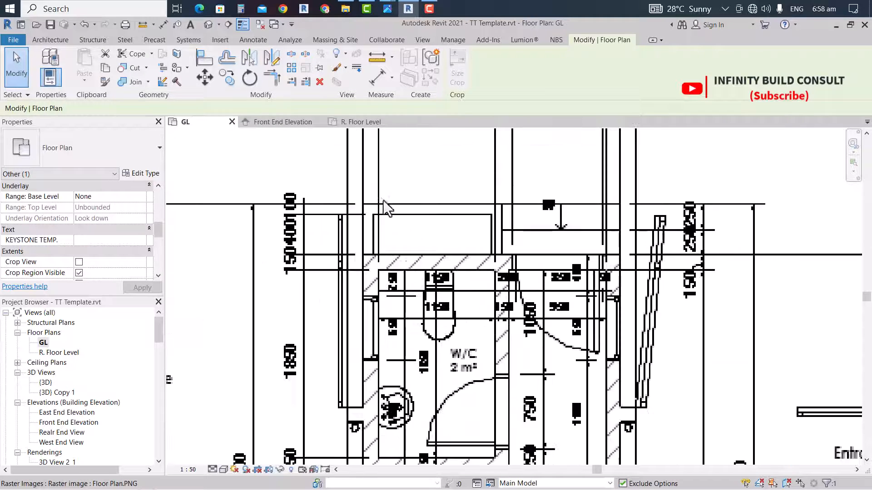
scroll(391, 189, "down", 2)
scroll(378, 176, "up", 2)
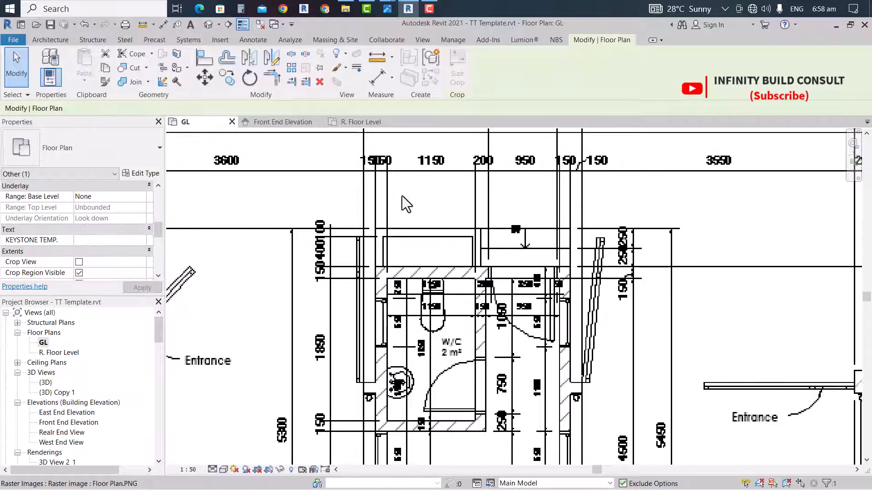
scroll(483, 223, "down", 5)
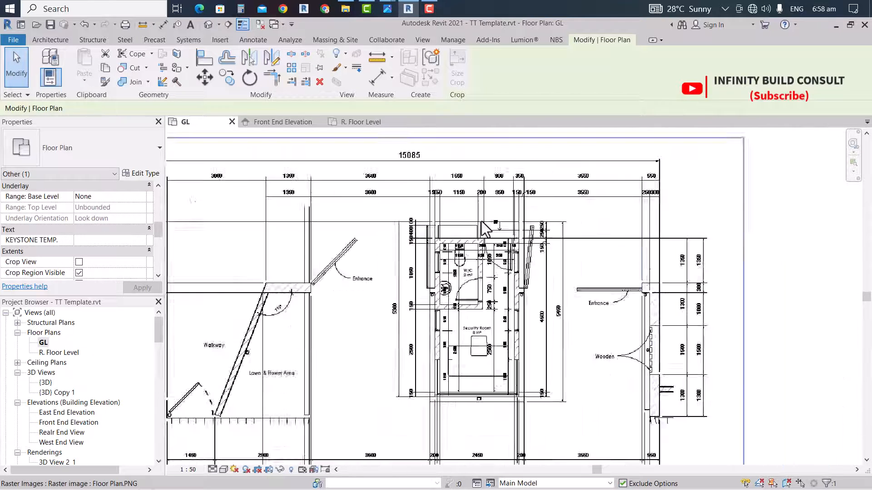
scroll(467, 364, "up", 3)
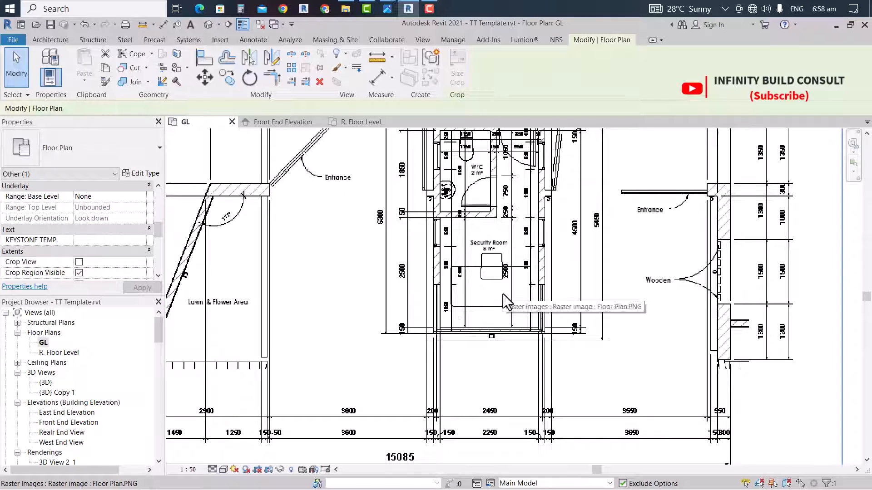
scroll(503, 293, "down", 4)
scroll(486, 302, "down", 4)
scroll(298, 334, "up", 4)
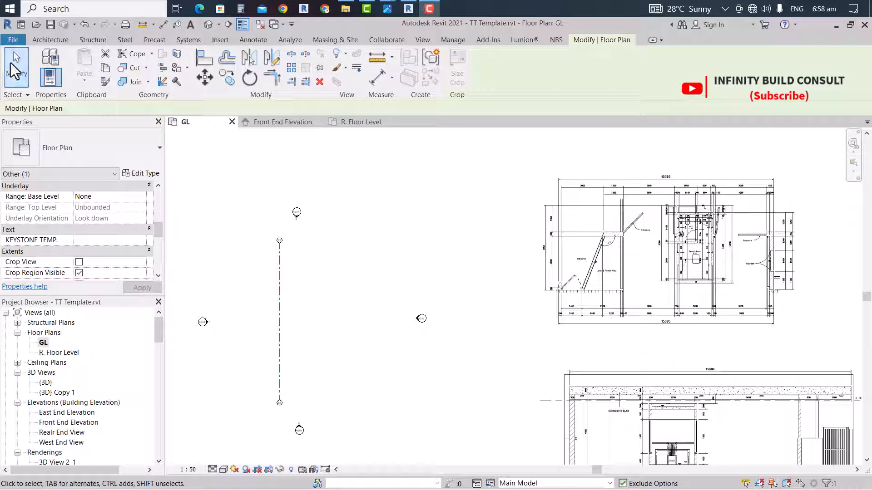
Start the Wall tool with the Basic Wall type Generic 150 and open its type properties
left_click(34, 40)
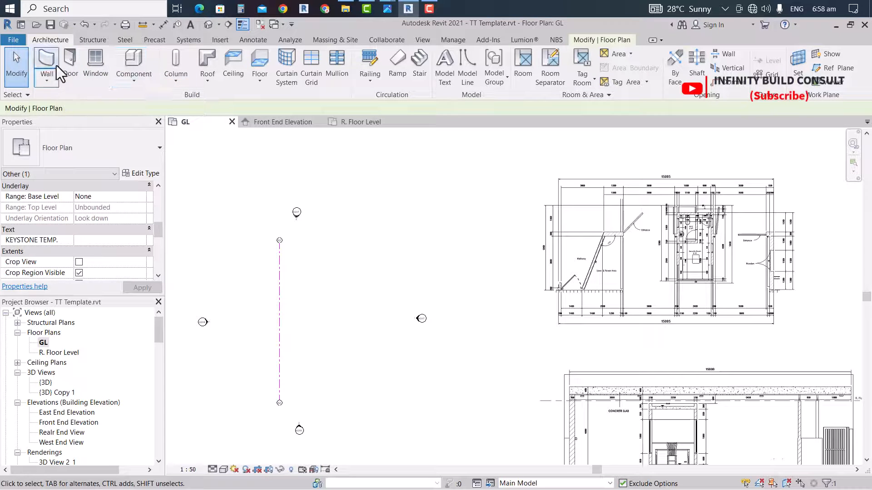
left_click(45, 59)
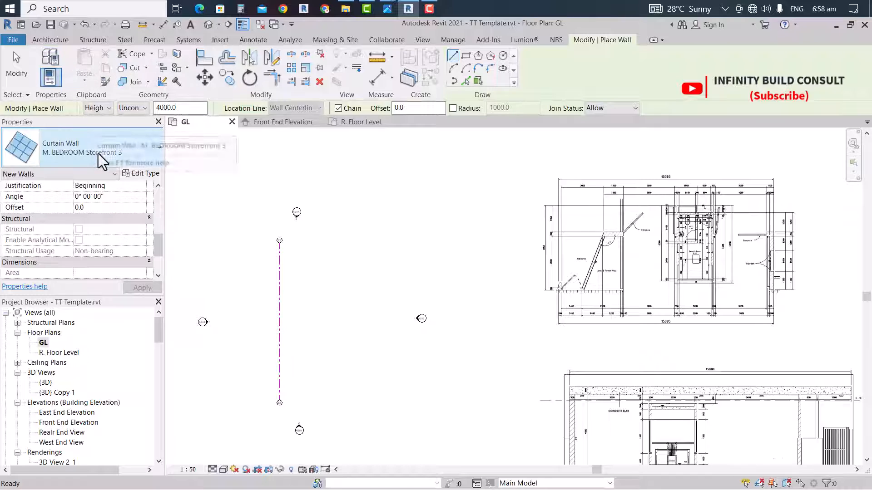
left_click(99, 153)
scroll(75, 246, "up", 10)
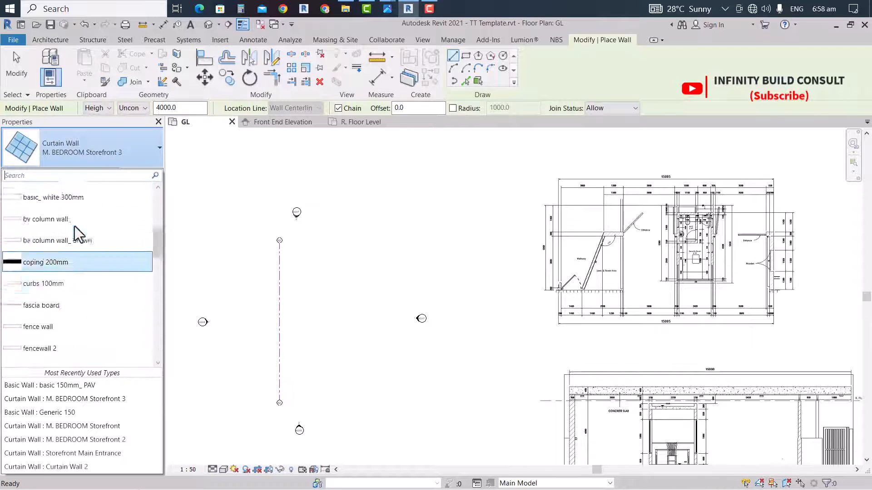
scroll(74, 226, "up", 5)
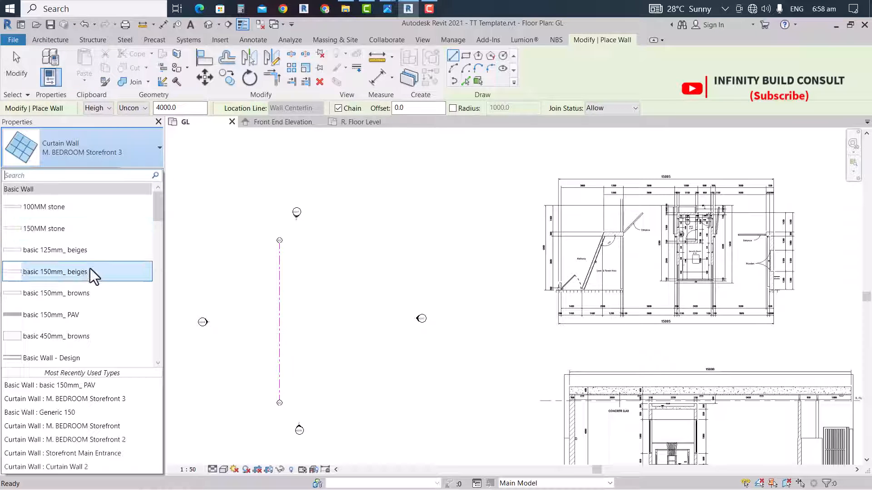
scroll(97, 293, "down", 3)
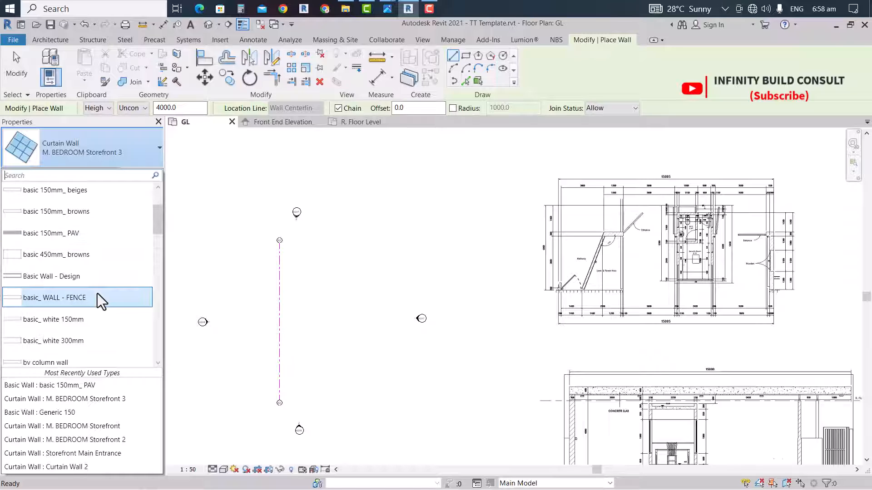
scroll(97, 294, "down", 2)
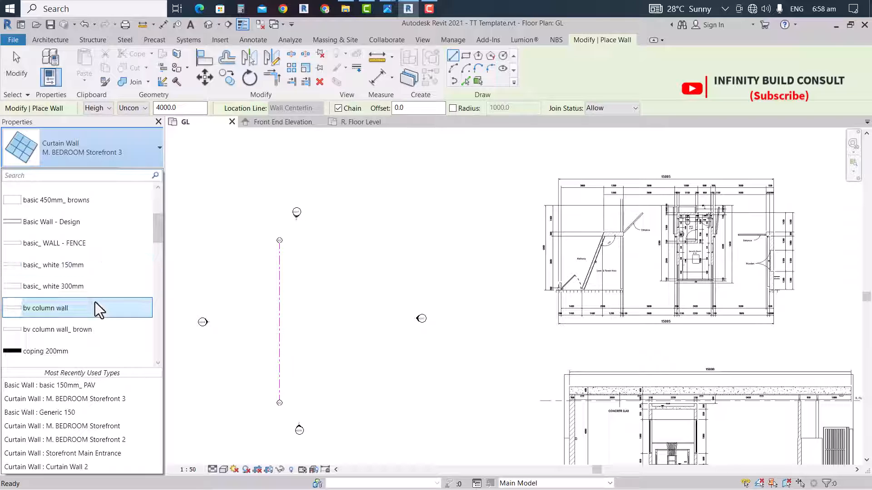
scroll(97, 304, "down", 10)
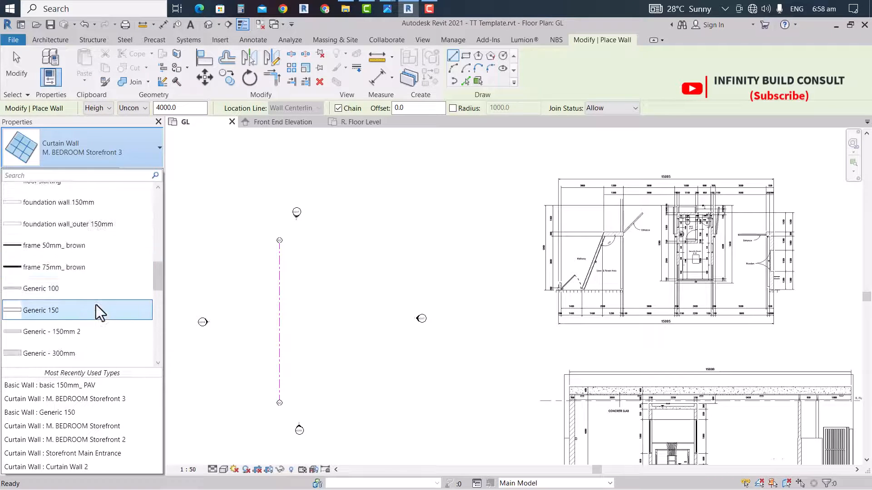
scroll(96, 304, "down", 4)
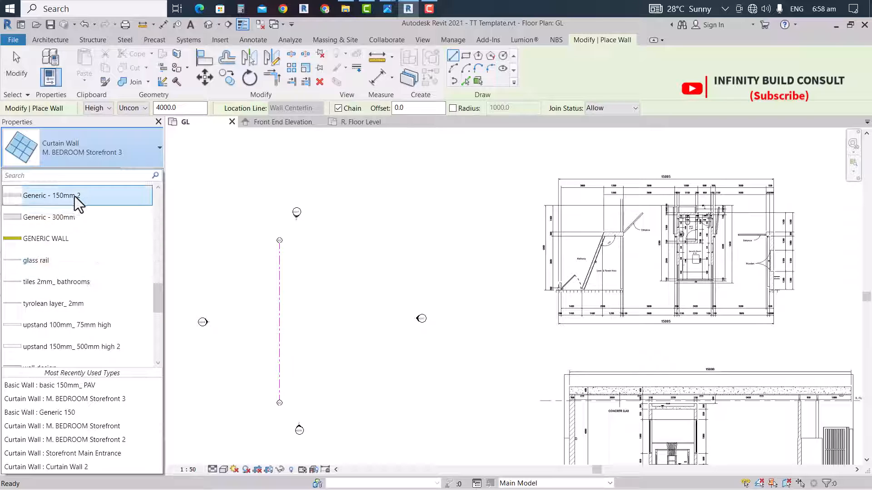
scroll(75, 196, "up", 1)
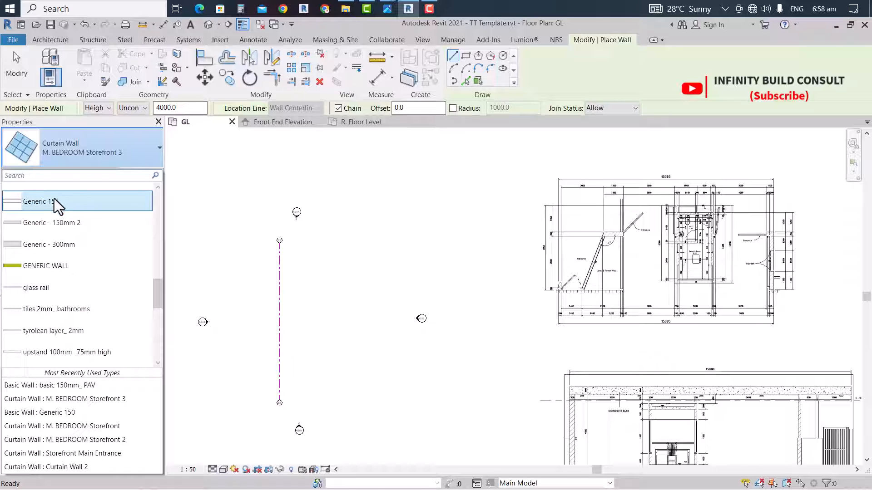
left_click(56, 204)
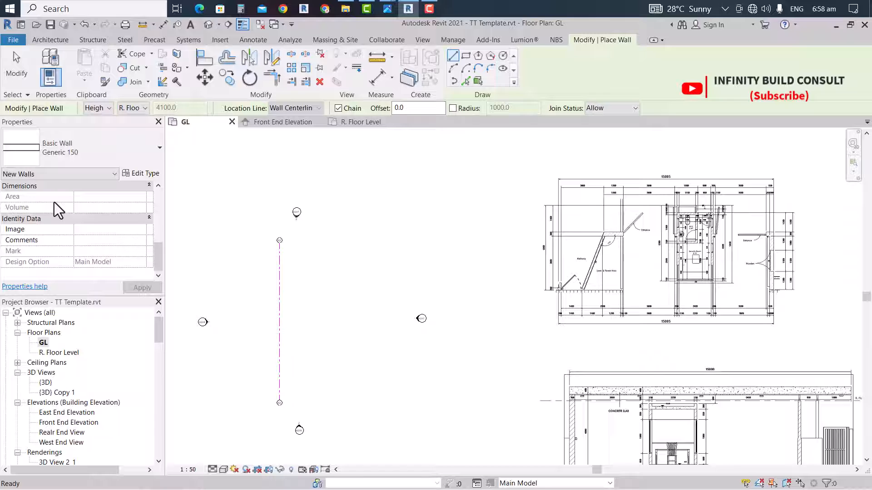
left_click(141, 173)
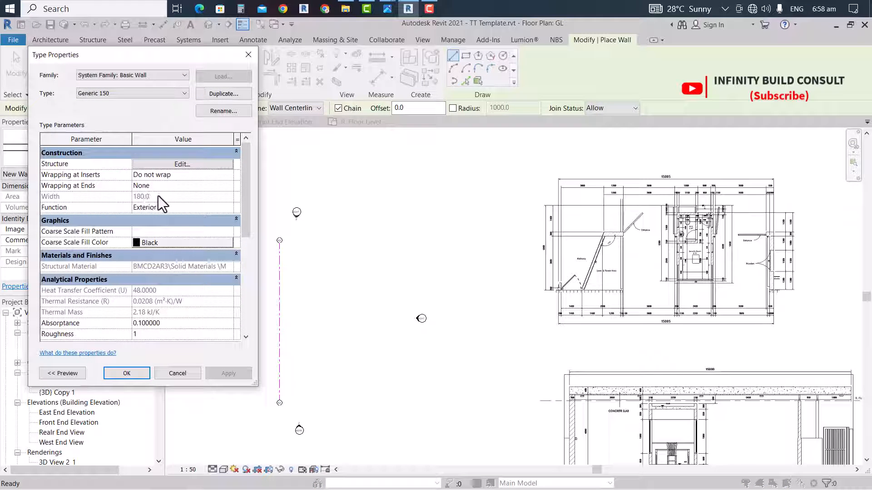
Delete the 15 mm interior render and exterior white paint layers from the Generic 150 wall structure, then accept the type changes
left_click(171, 164)
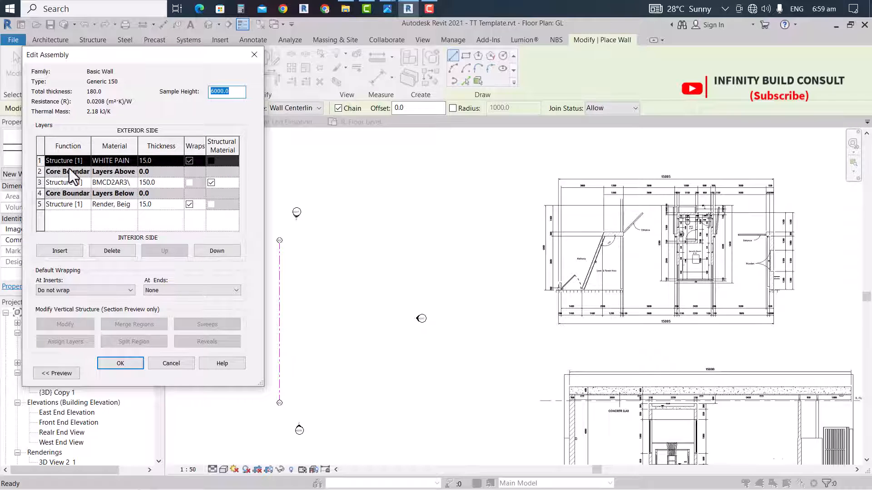
left_click(43, 203)
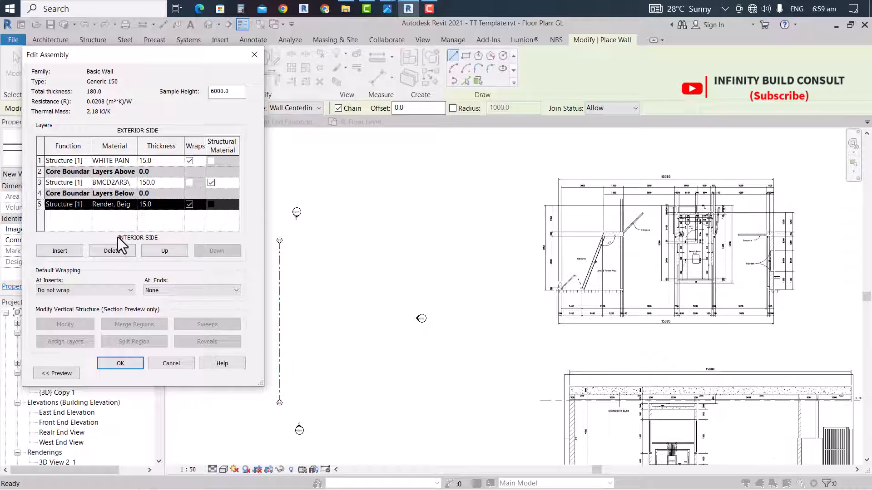
left_click(116, 249)
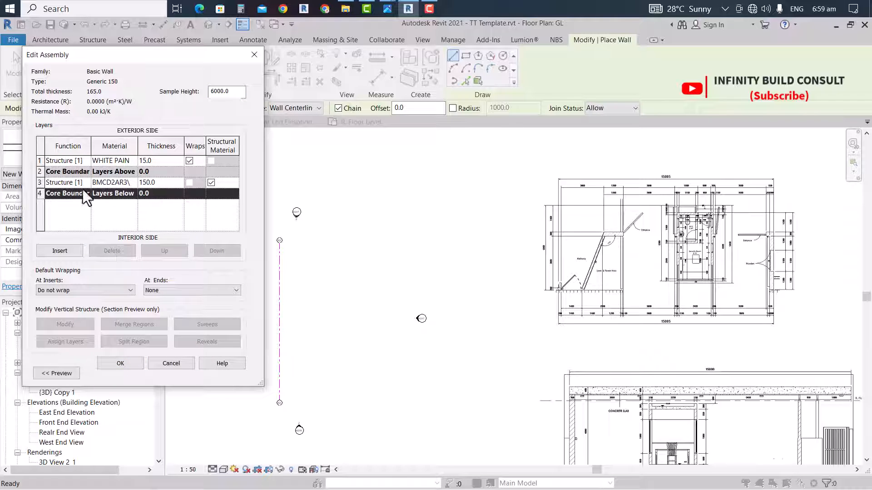
left_click(41, 160)
left_click(121, 252)
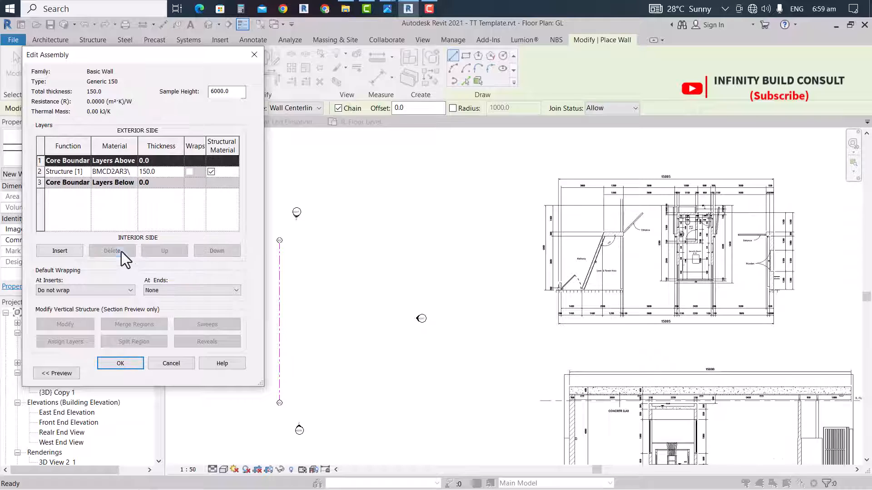
left_click(120, 363)
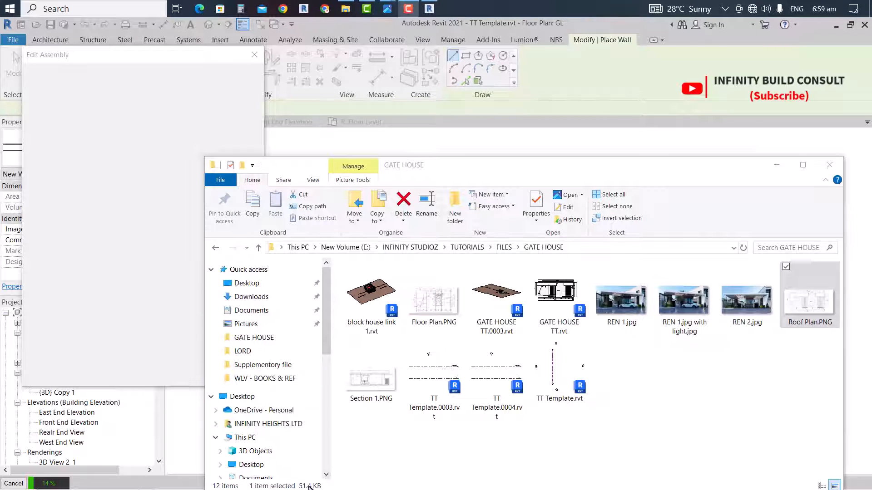
left_click(266, 478)
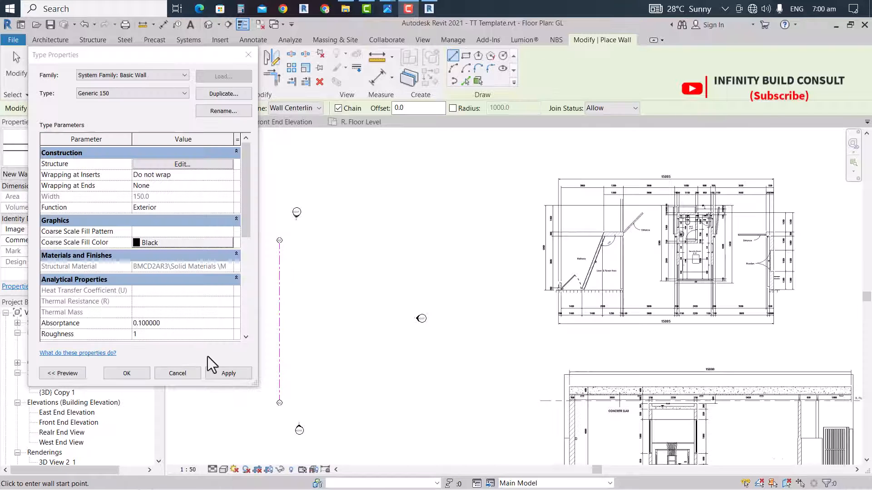
left_click(131, 375)
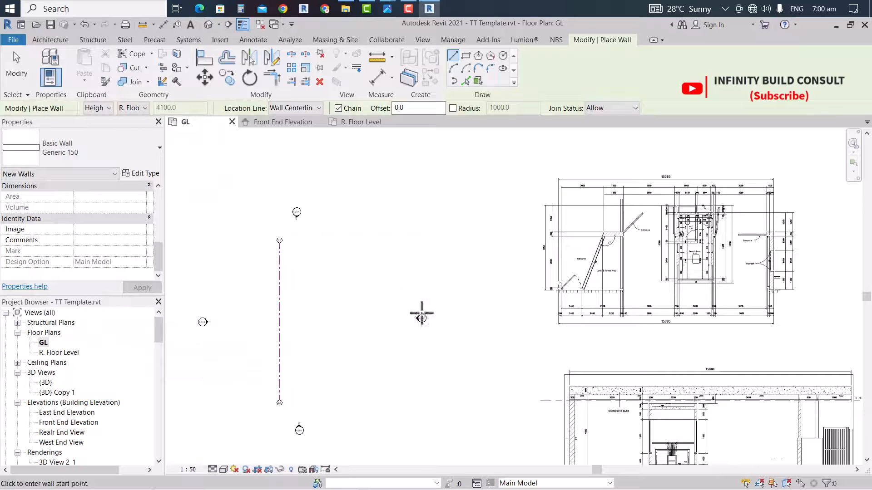
Set the new walls' top offset to 0, with the base at GL and the top up to R. Floor Level
scroll(420, 313, "down", 2)
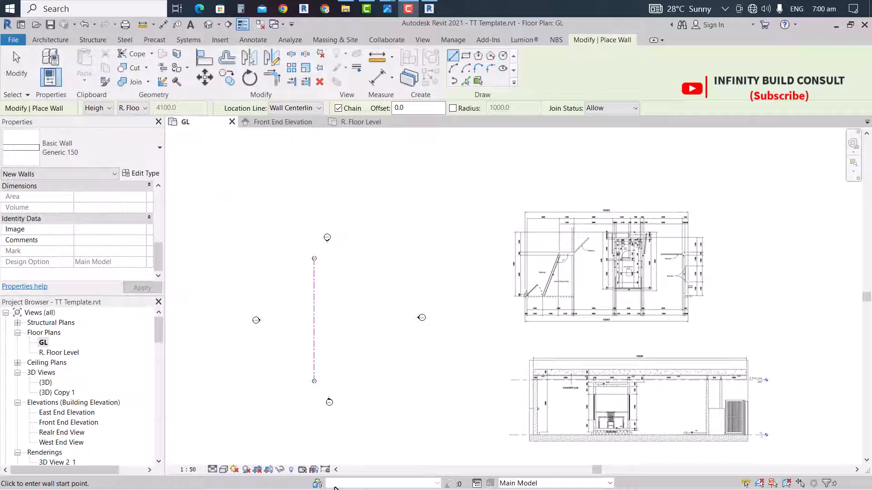
scroll(286, 331, "up", 2)
scroll(319, 288, "up", 1)
scroll(320, 288, "down", 1)
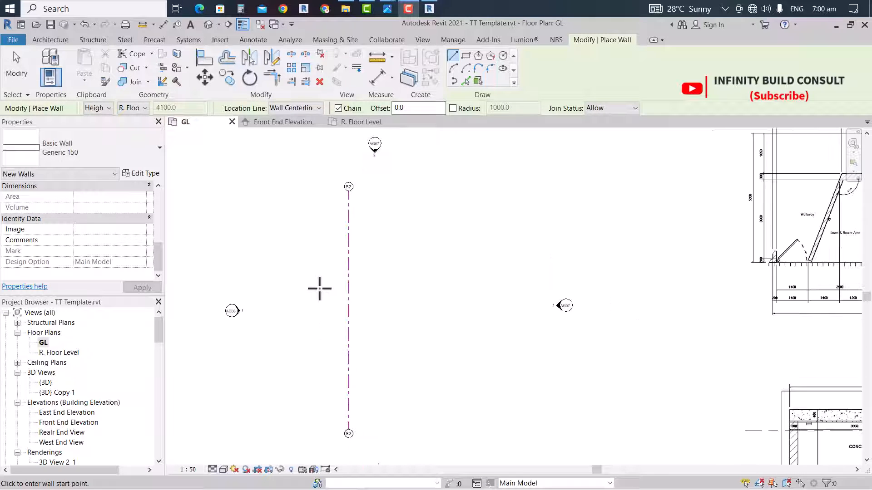
scroll(102, 224, "up", 5)
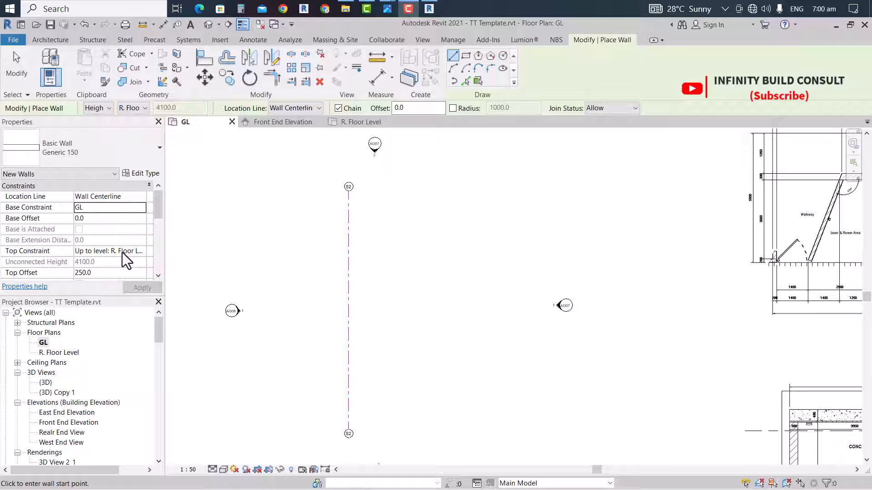
left_click(106, 275)
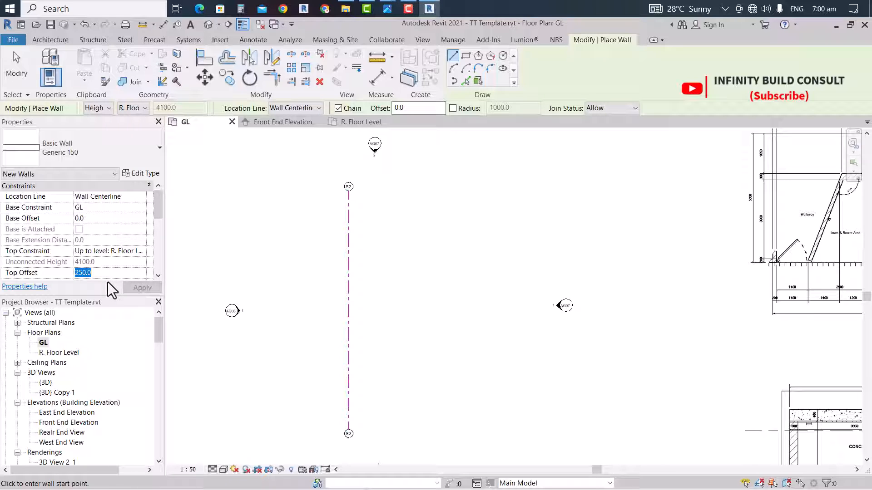
type("0")
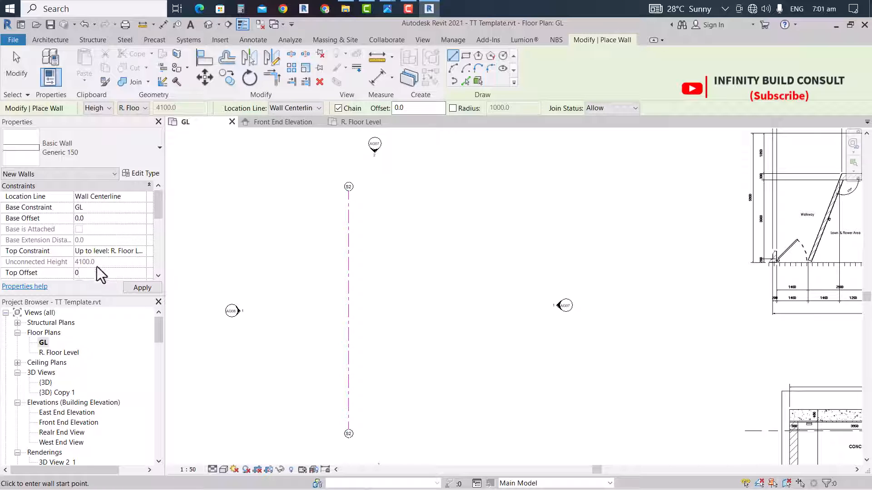
Examine the security room's overall and inner width dimensions in the floor plan image
scroll(401, 249, "down", 2)
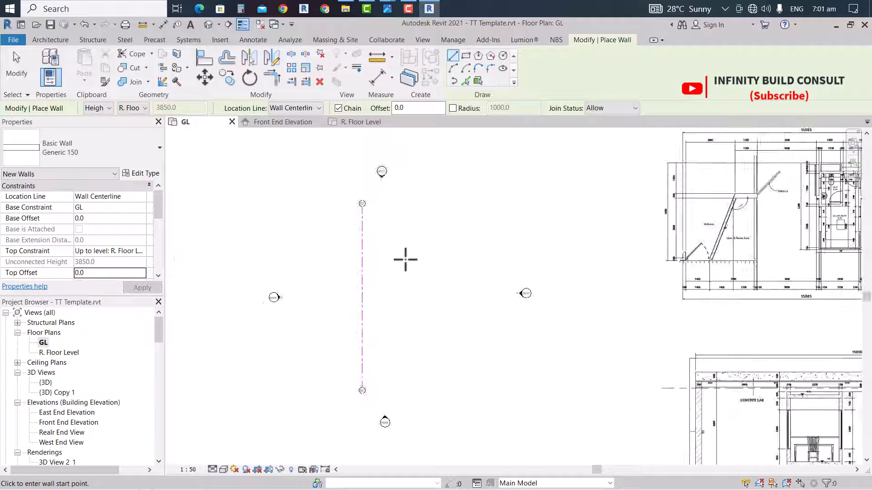
scroll(727, 214, "up", 5)
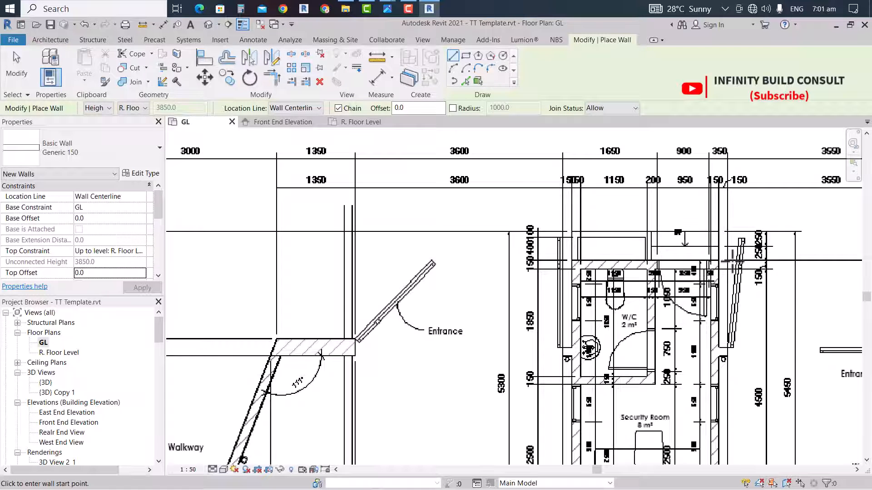
scroll(681, 243, "down", 2)
middle_click_drag(687, 457, 618, 325)
scroll(621, 354, "down", 1)
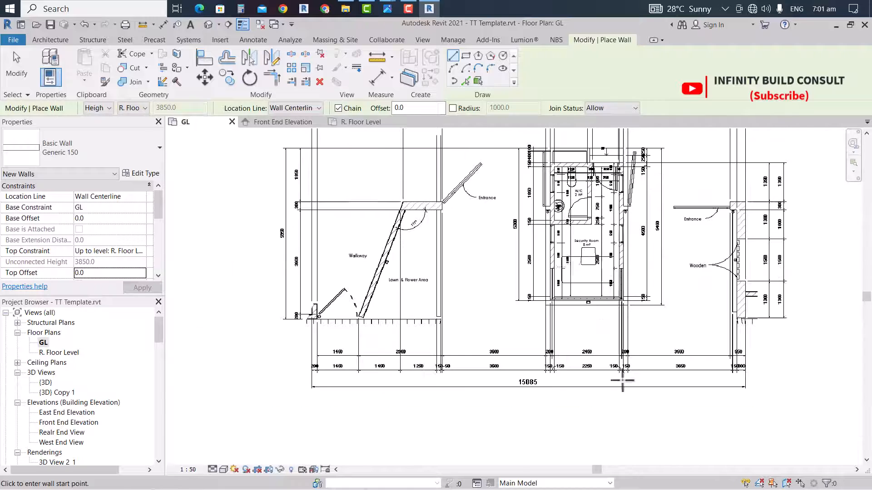
scroll(597, 375, "up", 3)
scroll(574, 357, "up", 2)
scroll(613, 341, "down", 1)
scroll(611, 304, "up", 2)
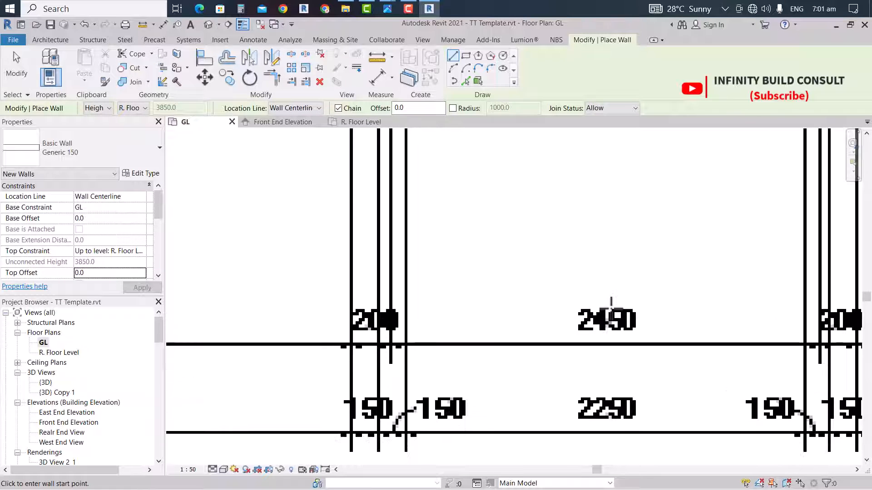
scroll(613, 318, "down", 4)
scroll(218, 354, "down", 2)
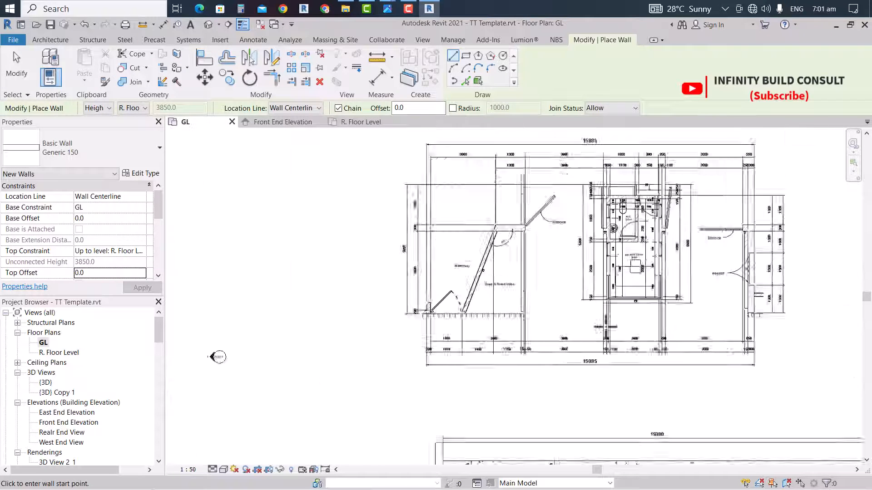
scroll(363, 322, "down", 1)
Draw a horizontal Generic 150 wall 2750 mm long, starting just right of grid line S2
scroll(257, 355, "up", 4)
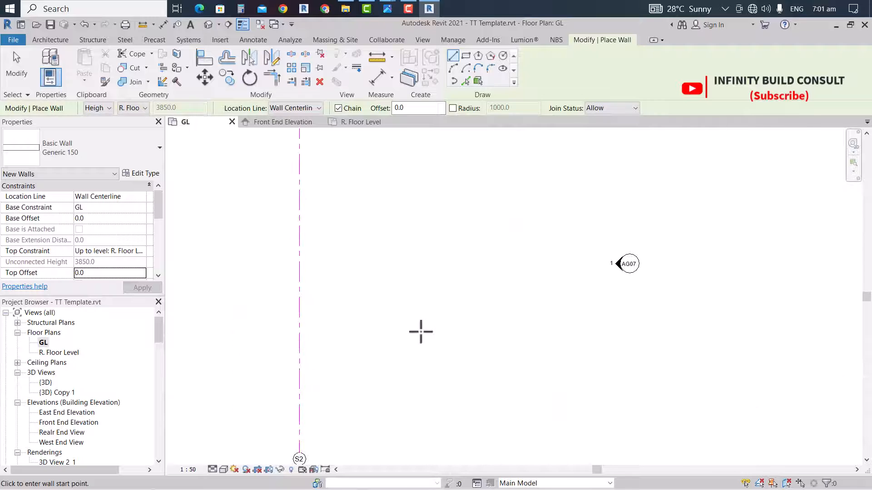
scroll(370, 341, "down", 1)
left_click(355, 341)
scroll(378, 341, "up", 2)
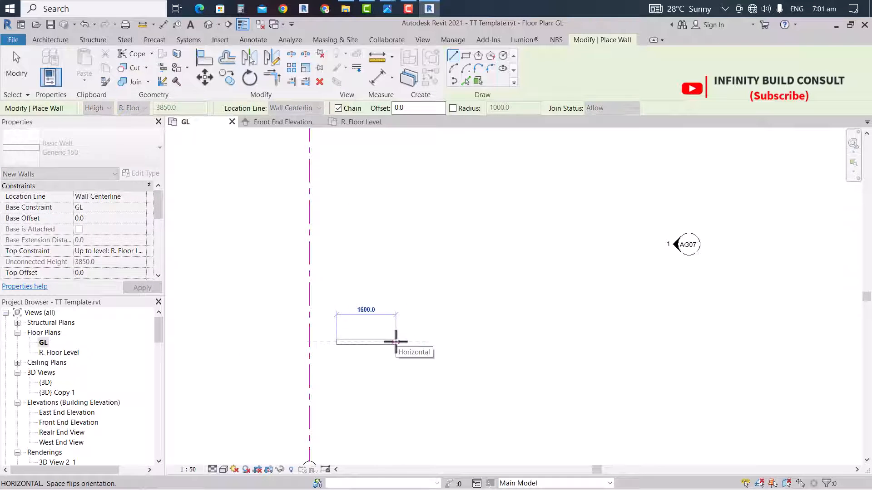
type("2450")
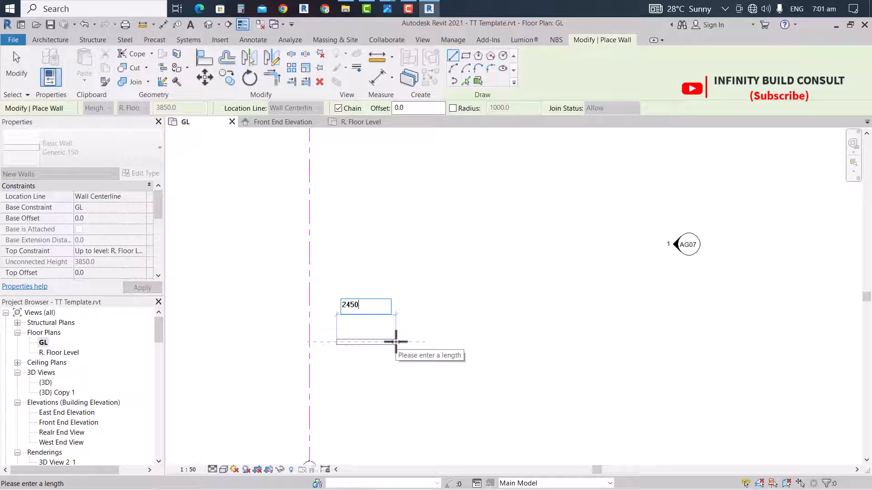
key("BackSpace")
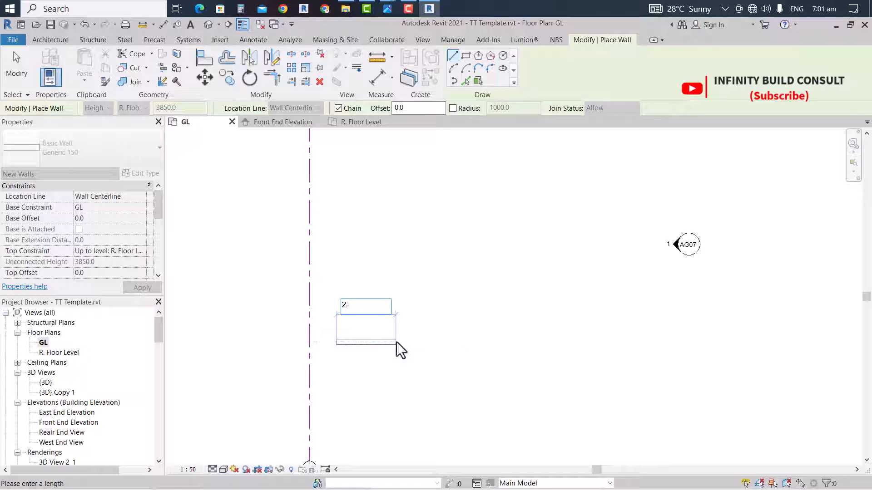
type("750")
key("Return")
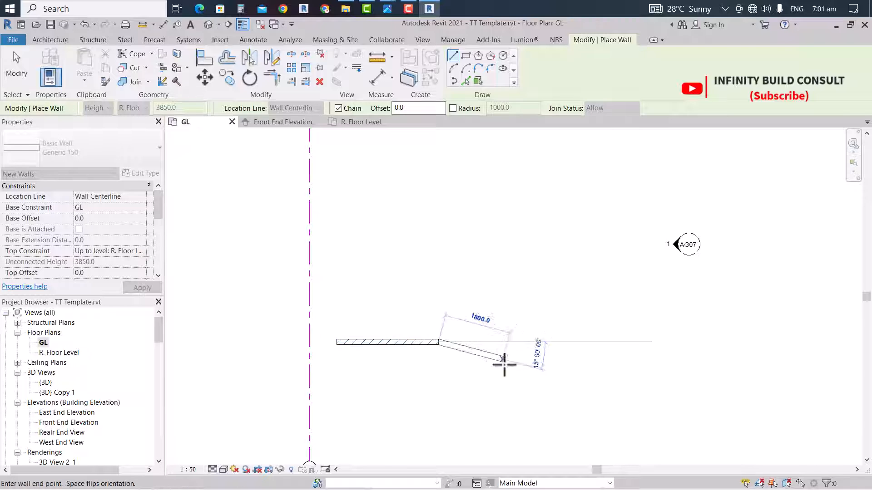
Check the security room's length dimensions in the floor plan image and draw a wall 4800 mm vertically up from the horizontal wall's right end
scroll(495, 340, "down", 3)
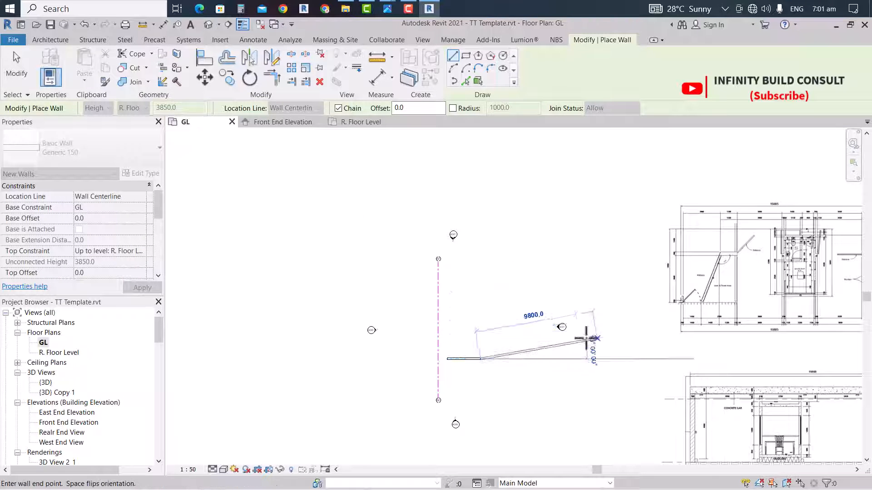
scroll(804, 280, "down", 2)
scroll(699, 305, "up", 5)
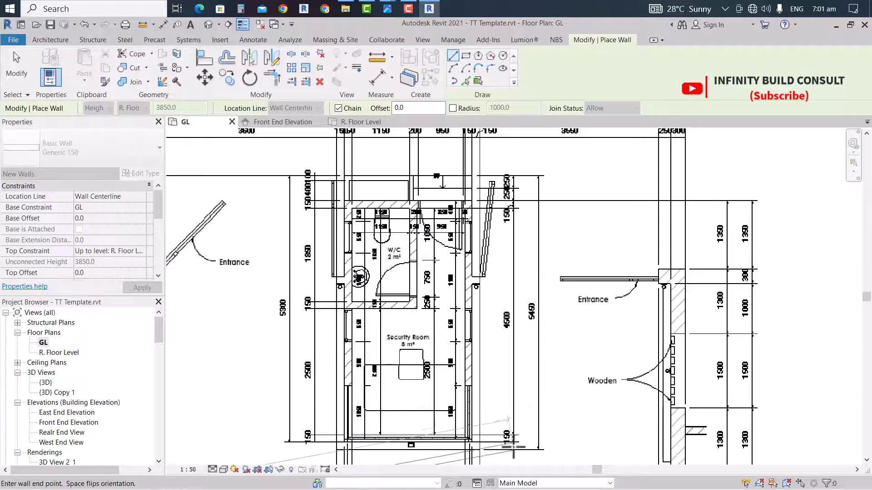
scroll(511, 327, "up", 2)
scroll(507, 333, "down", 6)
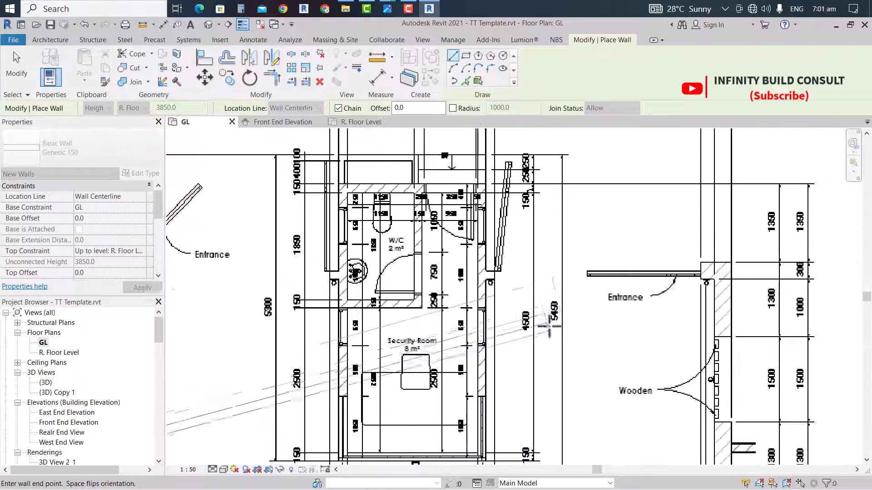
scroll(254, 320, "up", 2)
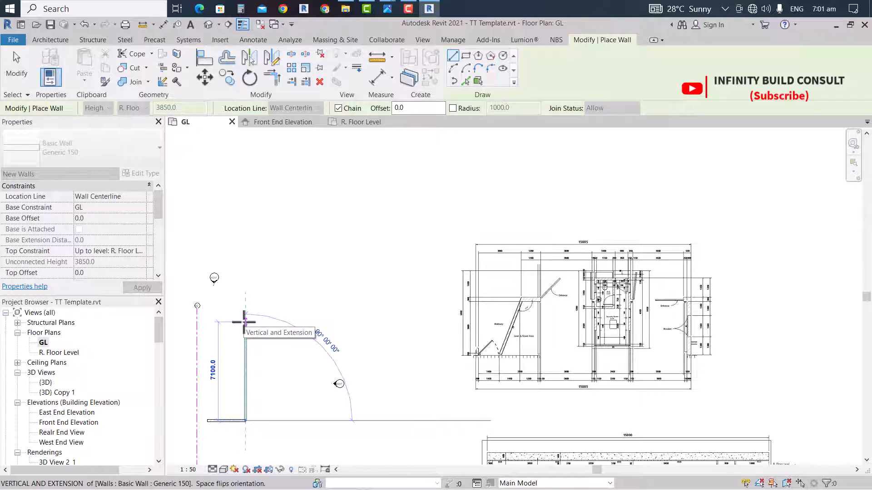
type("4800")
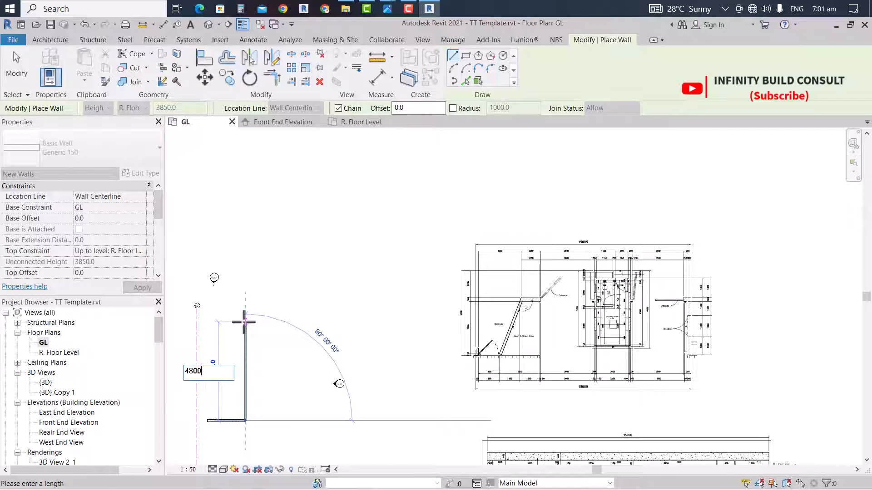
key("Return")
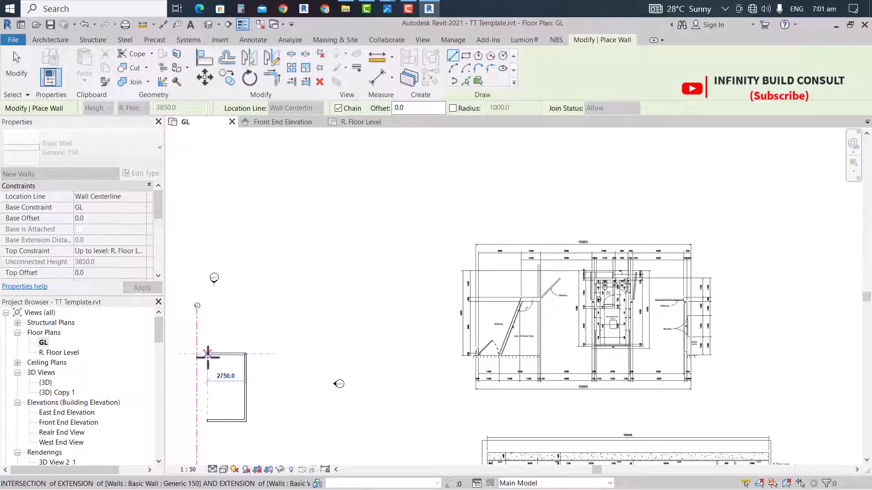
Close the wall rectangle with a 2750 mm upper wall and a 4800 mm left wall back to the start point, then end the Wall command
scroll(207, 420, "up", 1)
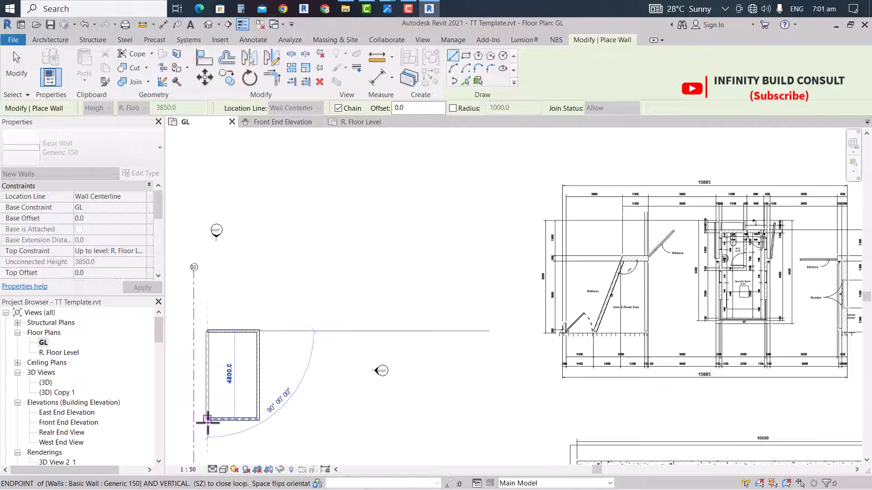
left_click(206, 420)
key("Escape")
key("Escape")
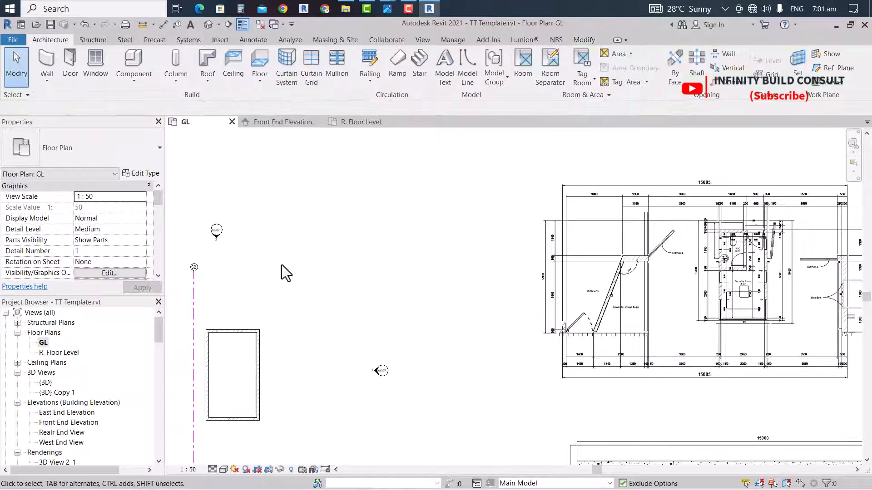
Place an aligned dimension below the room between the inner faces of its left and right walls
left_click(162, 25)
scroll(272, 295, "up", 2)
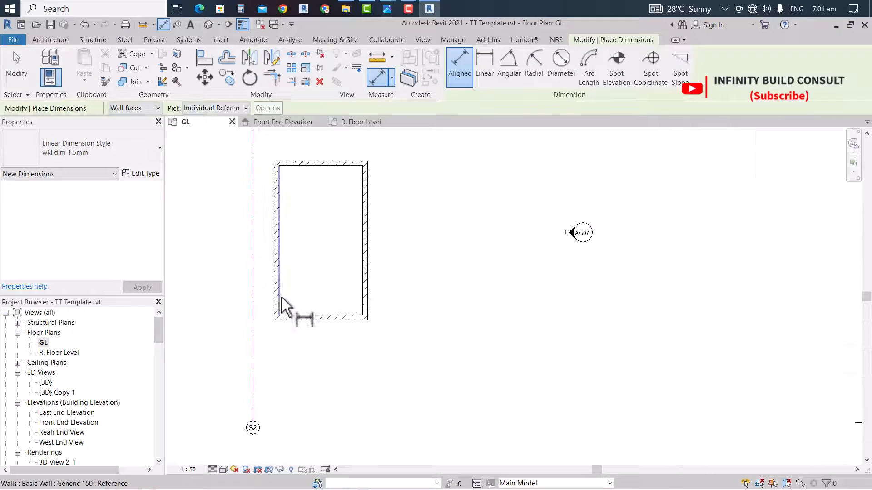
left_click(280, 296)
scroll(365, 318, "up", 2)
left_click(363, 290)
scroll(363, 318, "down", 2)
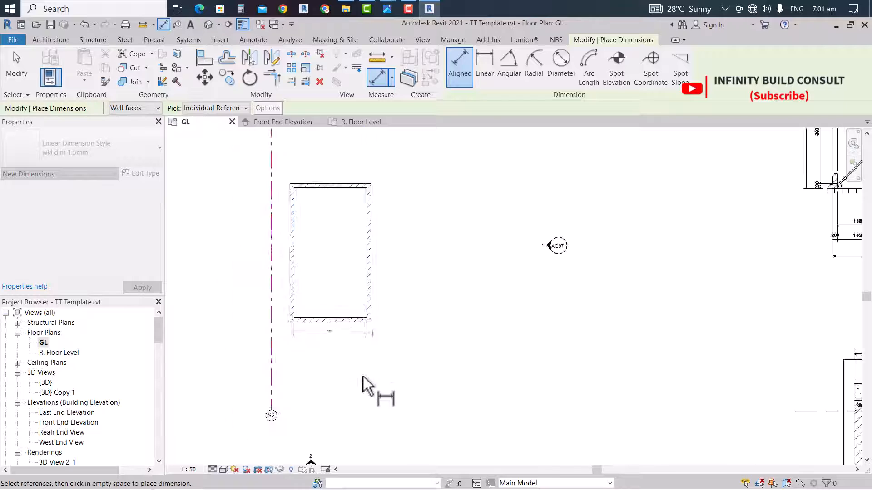
scroll(345, 359, "up", 3)
left_click(337, 328)
scroll(336, 326, "down", 3)
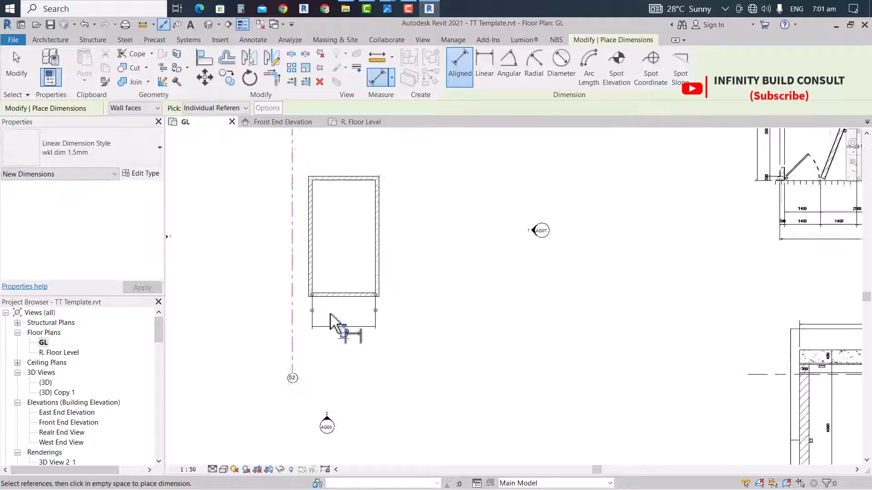
scroll(309, 298, "up", 2)
scroll(327, 308, "down", 2)
scroll(328, 300, "up", 2)
key("Escape")
key("Escape")
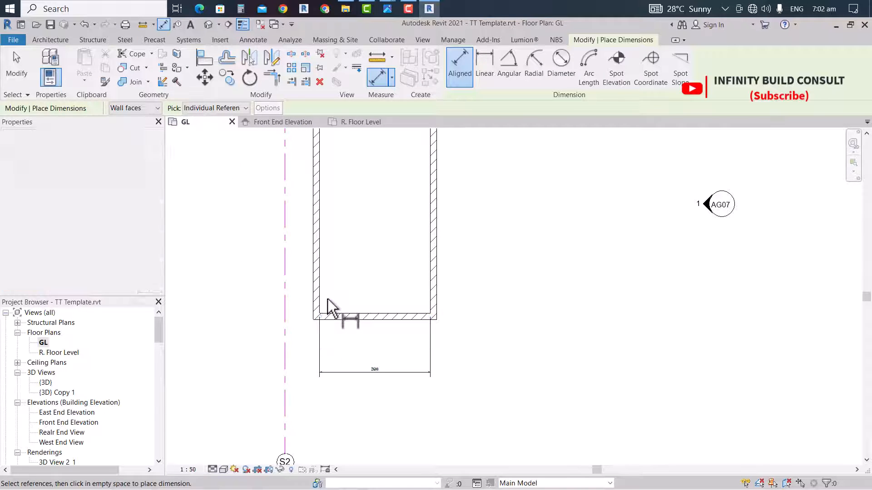
Set the security room's inner width to 2450 mm by repositioning its left wall through the horizontal dimension
scroll(320, 286, "up", 2)
left_click(313, 290)
left_click(402, 410)
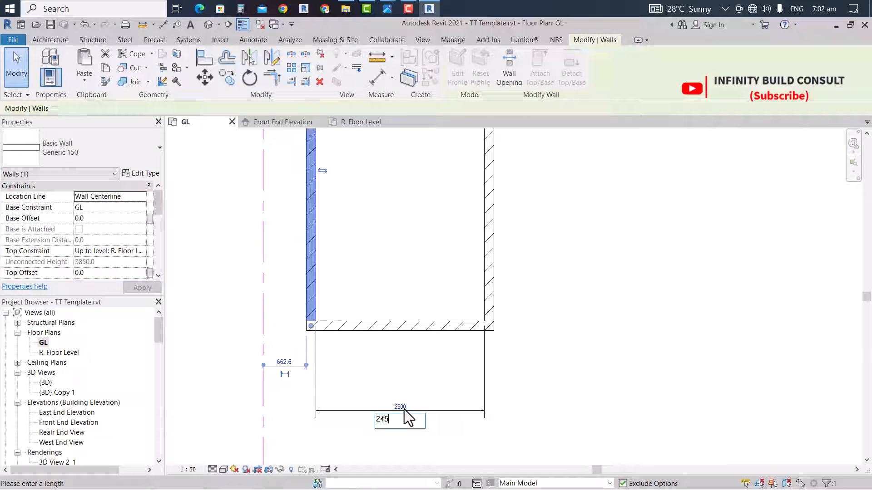
type("2450")
key("Return")
left_click(383, 362)
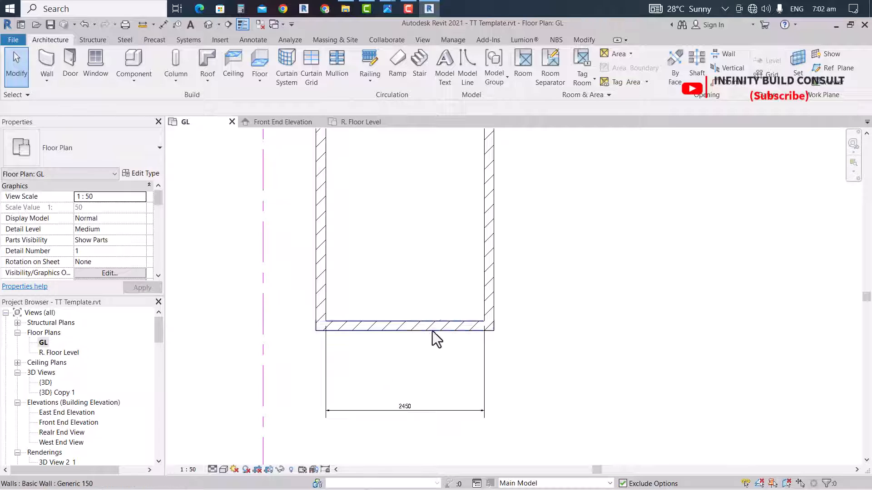
Place an aligned dimension to the right of the room between the inner faces of its upper and lower walls
scroll(452, 335, "down", 5)
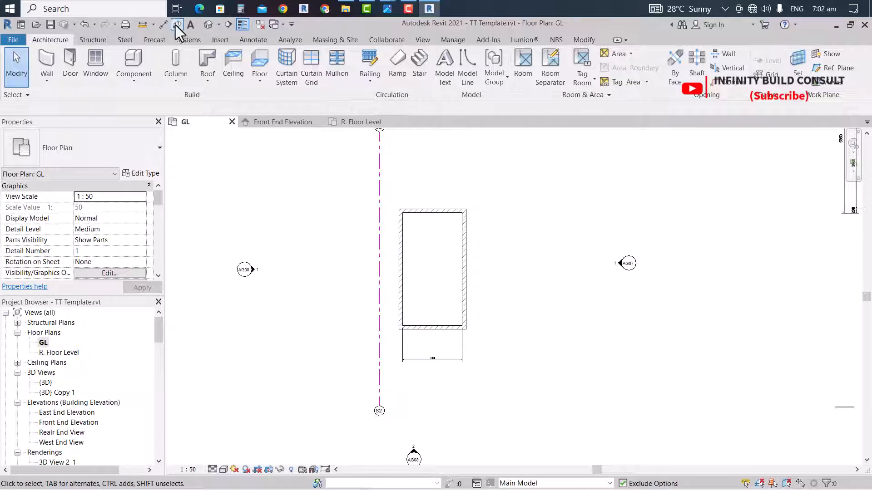
left_click(163, 24)
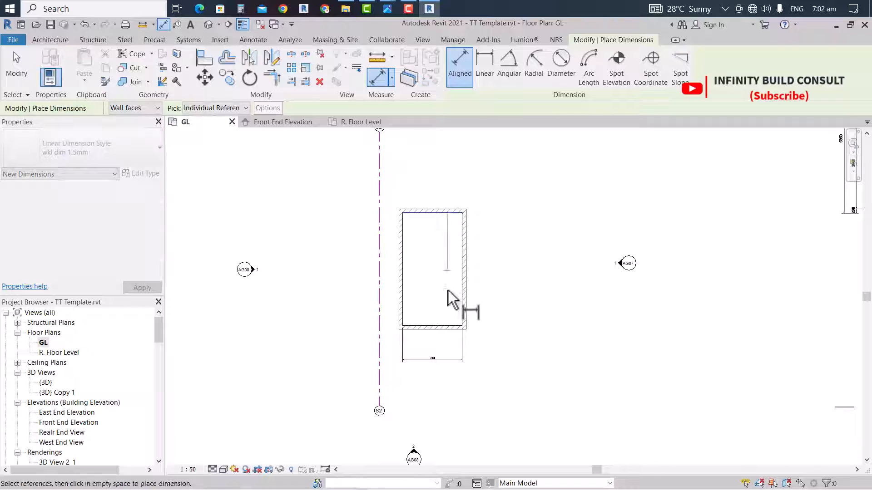
scroll(446, 313, "up", 2)
scroll(474, 307, "up", 3)
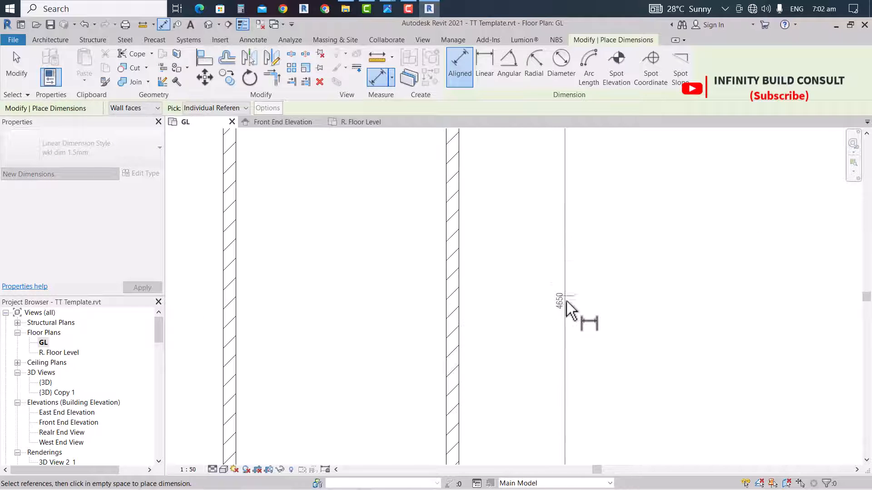
left_click(568, 343)
scroll(568, 343, "down", 3)
key("Escape")
key("Escape")
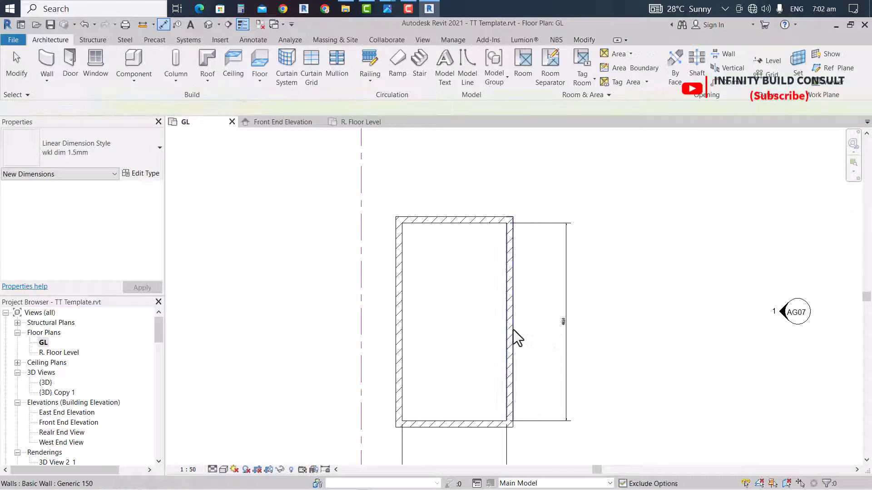
Set the security room's inner length to 4500 mm by repositioning its upper wall through the vertical dimension
scroll(502, 324, "down", 3)
scroll(484, 284, "up", 2)
left_click(482, 282)
left_click(566, 359)
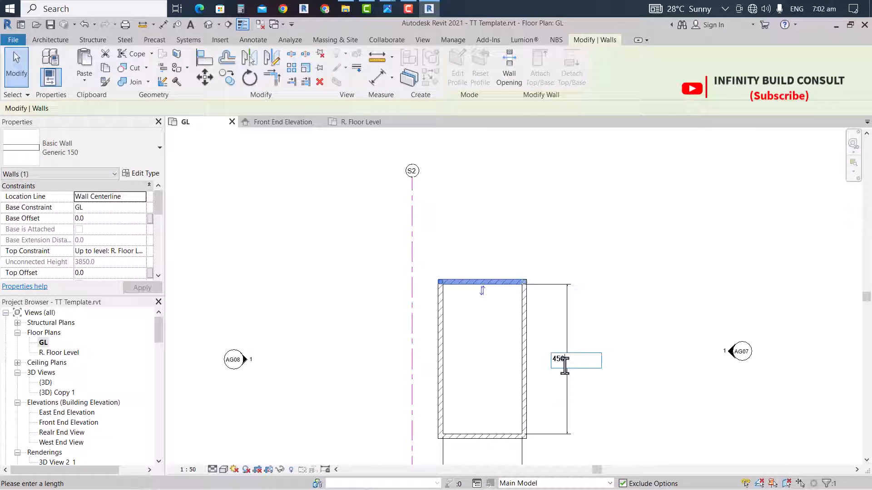
key("Return")
left_click(581, 236)
scroll(509, 216, "down", 3)
scroll(530, 270, "up", 4)
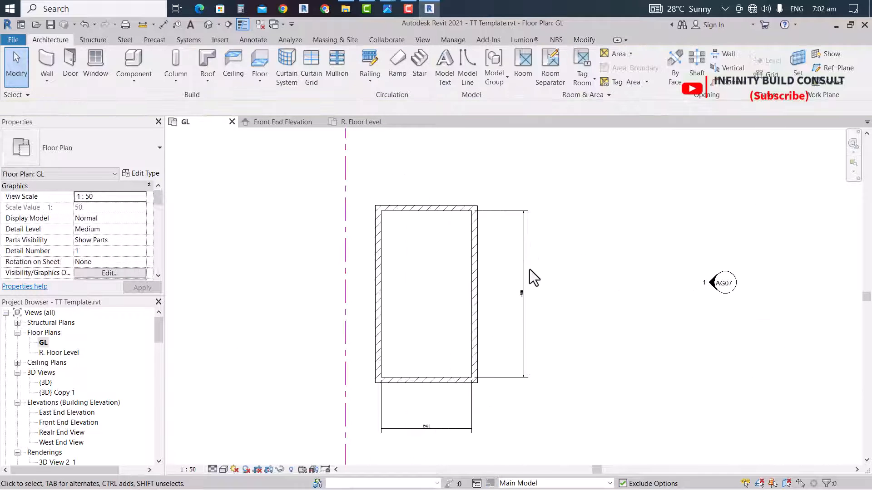
Delete the vertical length dimension to the right of the security room
left_click(523, 262)
scroll(527, 268, "down", 3)
scroll(522, 268, "up", 2)
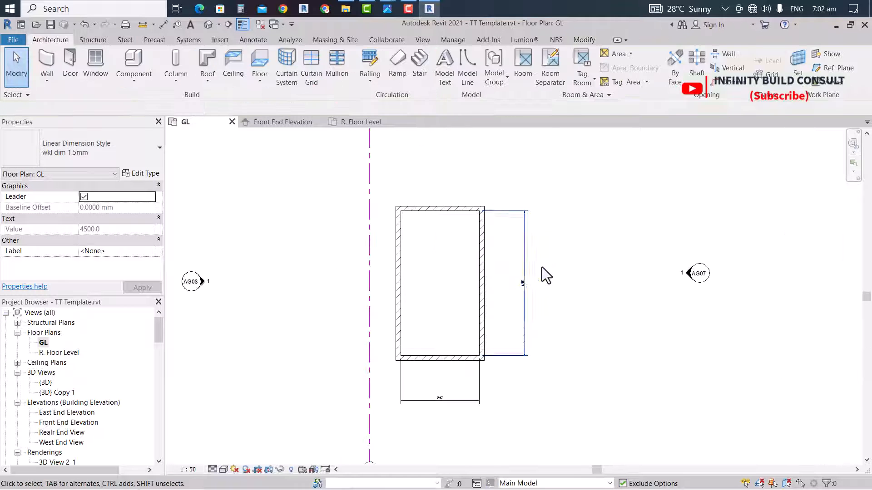
key("Escape")
Examine the W/C partition position and its width and length dimensions in the floor plan image
scroll(522, 254, "down", 4)
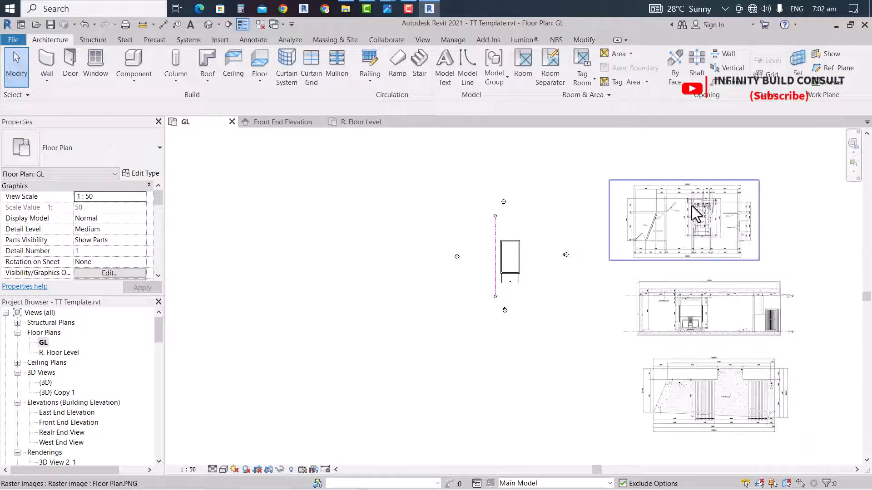
scroll(697, 212, "up", 5)
scroll(708, 236, "down", 2)
scroll(735, 225, "up", 4)
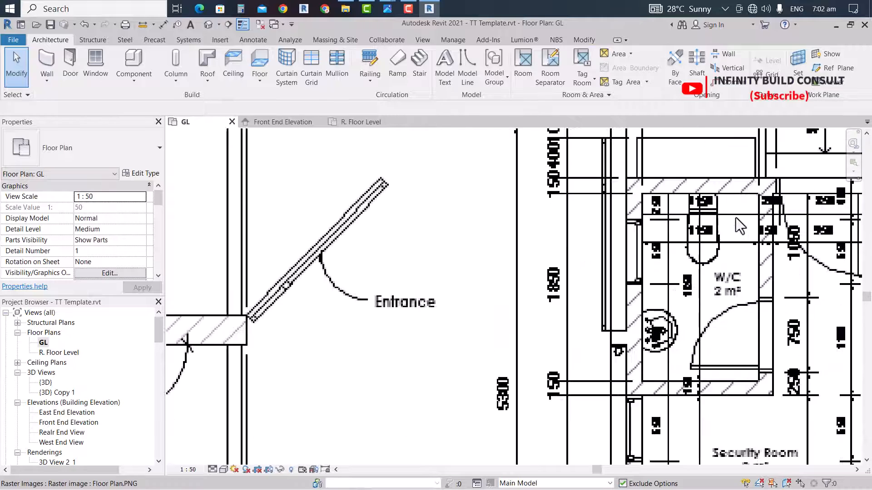
scroll(663, 291, "down", 1)
scroll(699, 254, "up", 4)
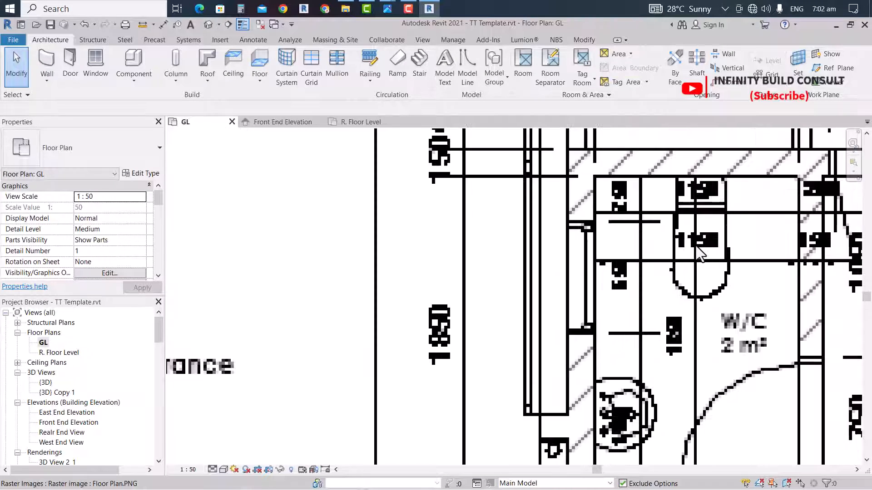
scroll(739, 257, "down", 3)
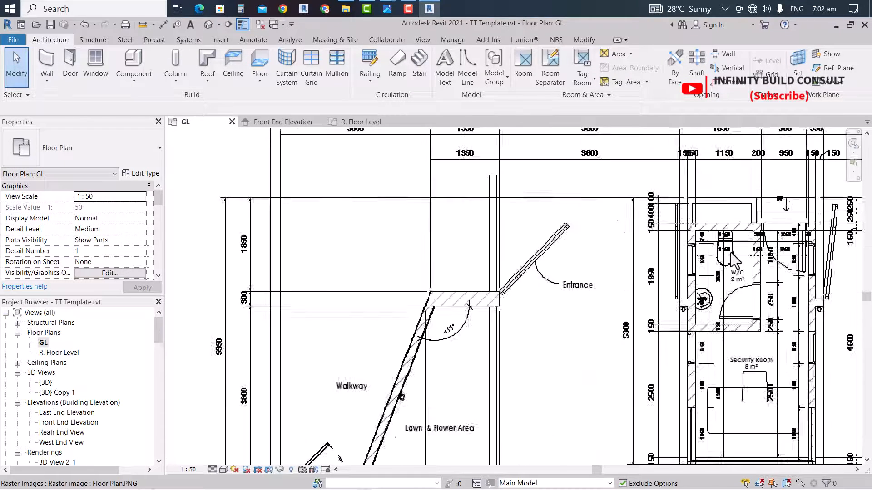
scroll(747, 270, "up", 2)
scroll(744, 266, "down", 4)
scroll(740, 268, "up", 5)
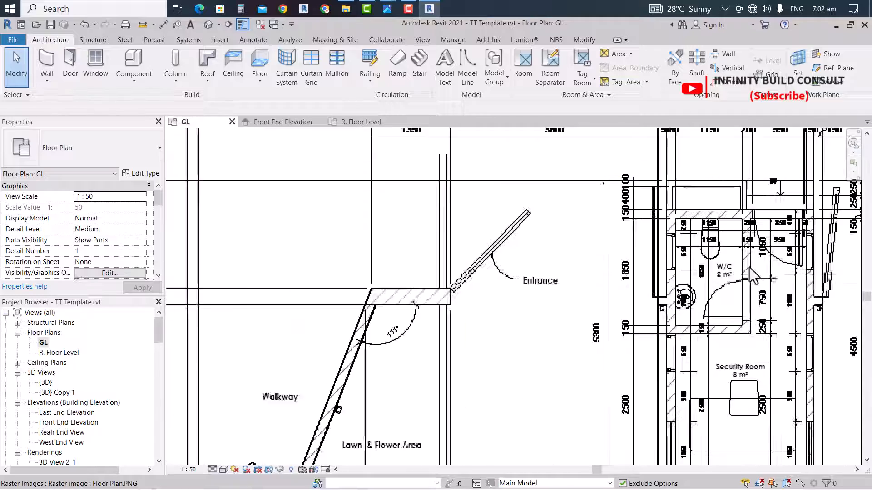
scroll(654, 286, "down", 5)
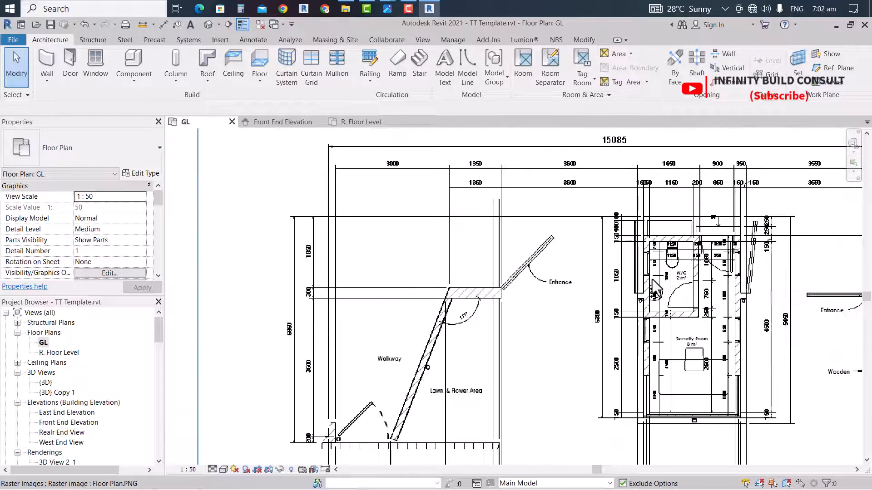
scroll(545, 296, "up", 3)
scroll(454, 284, "down", 4)
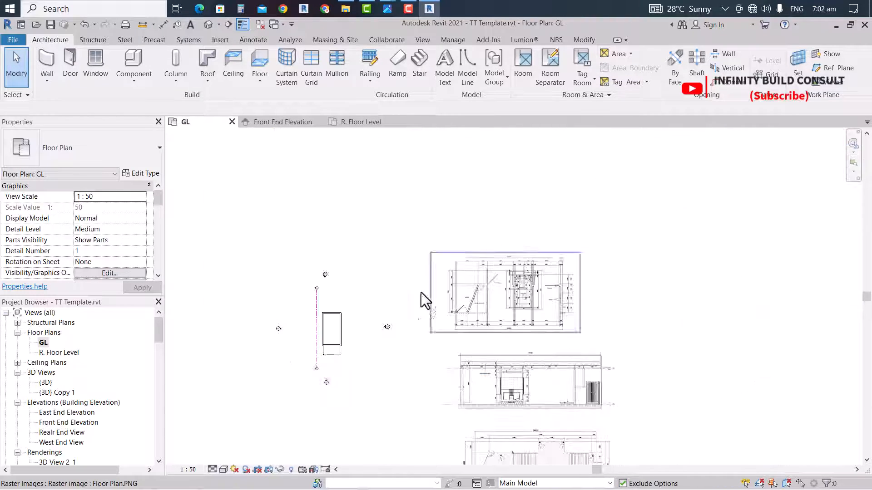
Draw Generic 150 W/C partition walls: 1500 mm down from the upper wall, 1000 mm from the left wall's inner face, and across to the left wall
scroll(422, 295, "up", 4)
left_click(546, 302)
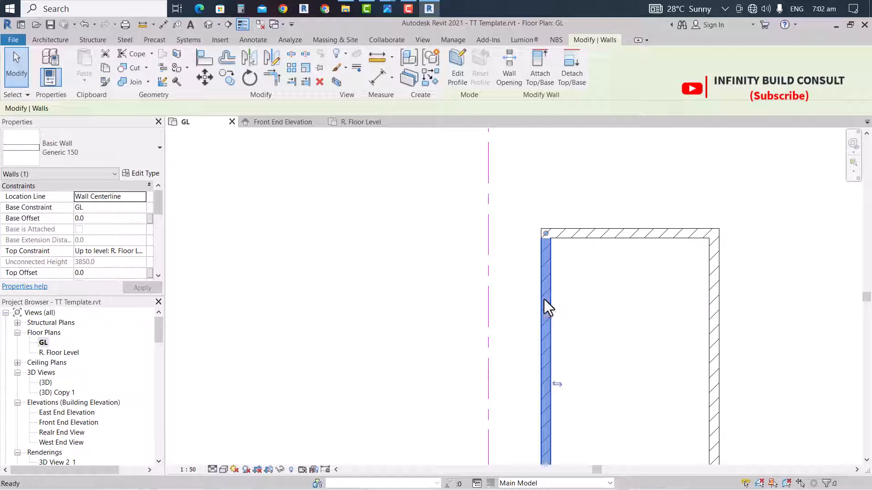
key("w")
key("a")
scroll(561, 268, "down", 1)
scroll(561, 268, "up", 1)
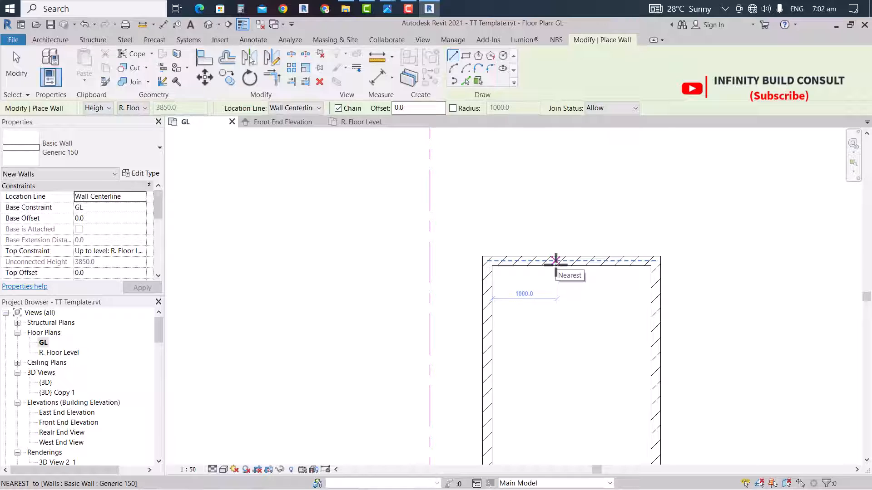
left_click(556, 261)
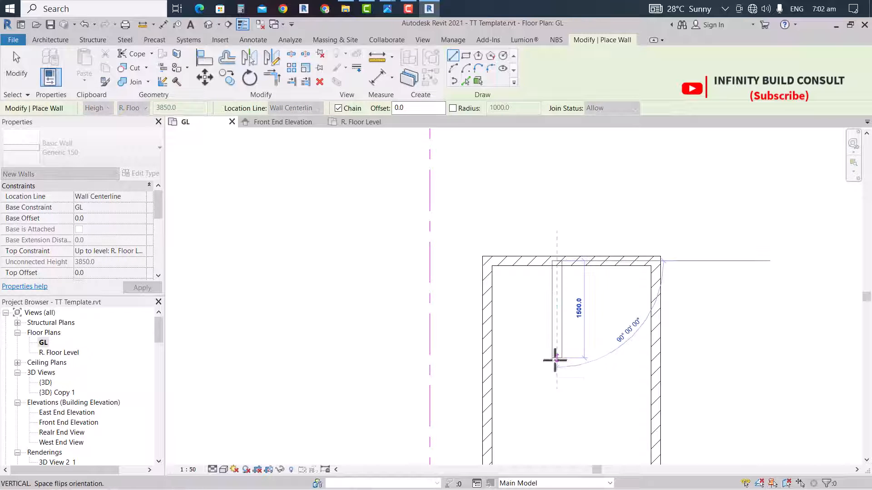
left_click(555, 360)
left_click(484, 359)
scroll(484, 358, "down", 2)
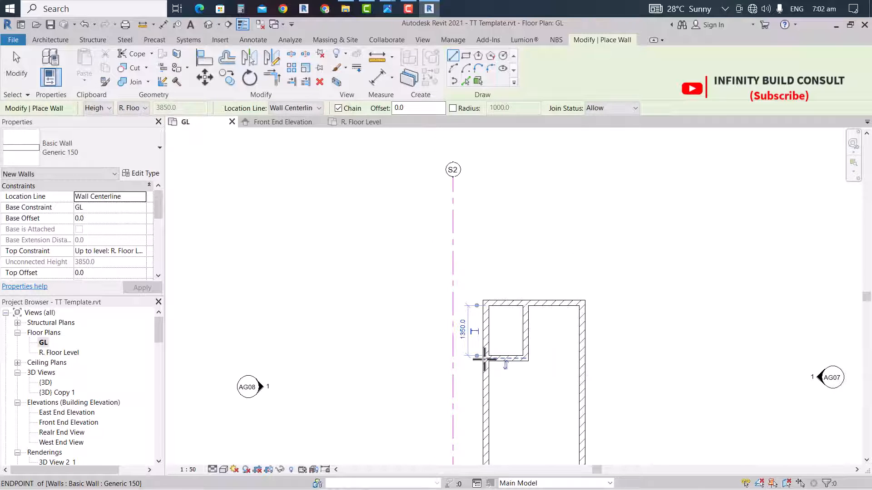
key("Escape")
key("Escape")
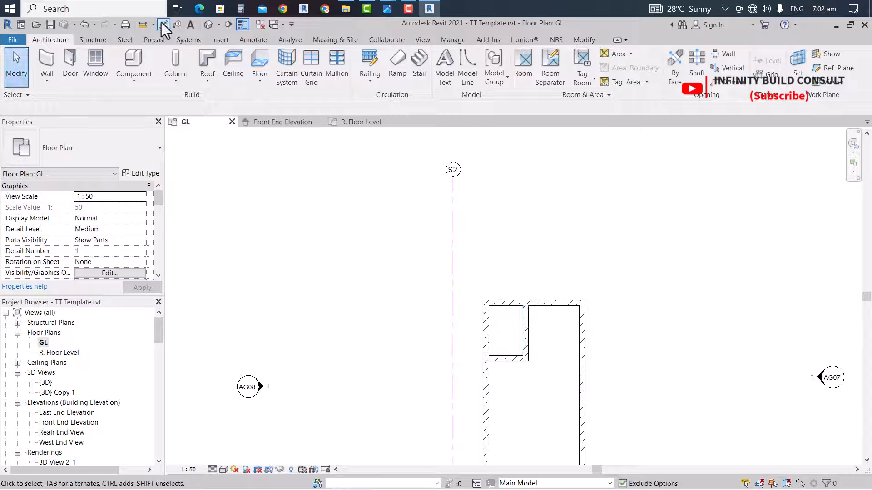
Place aligned dimensions for the W/C's inner length to its left and its inner width above the upper wall
left_click(164, 24)
scroll(481, 325, "up", 3)
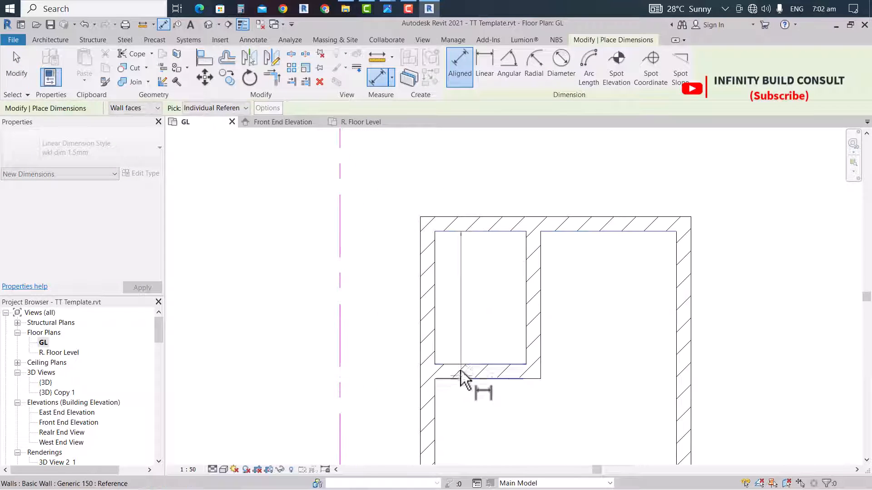
left_click(462, 365)
left_click(280, 387)
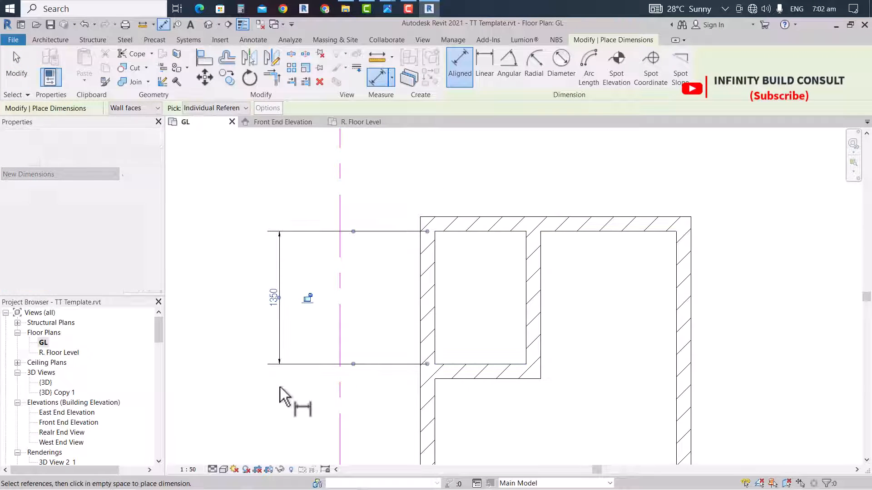
left_click(435, 328)
left_click(527, 327)
scroll(529, 327, "down", 2)
left_click(522, 219)
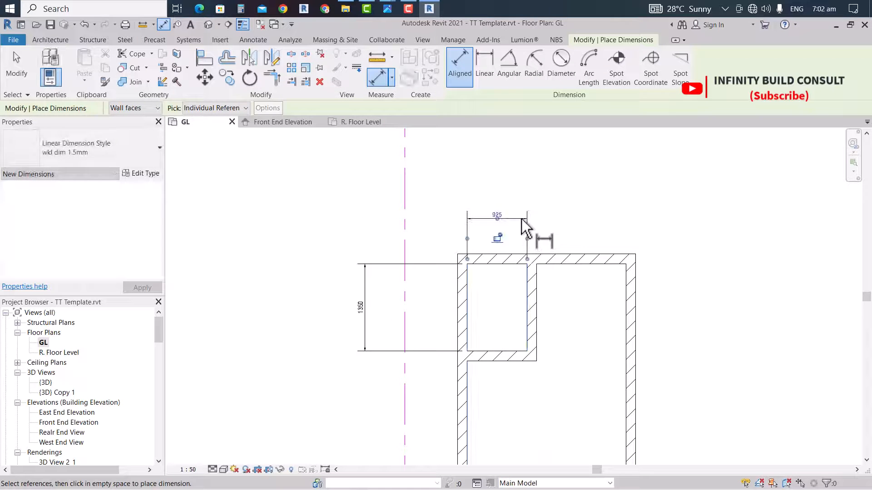
key("Escape")
key("Escape")
Set the W/C's inner width to 1150 mm by repositioning its vertical partition wall through the dimension above it
left_click(531, 298)
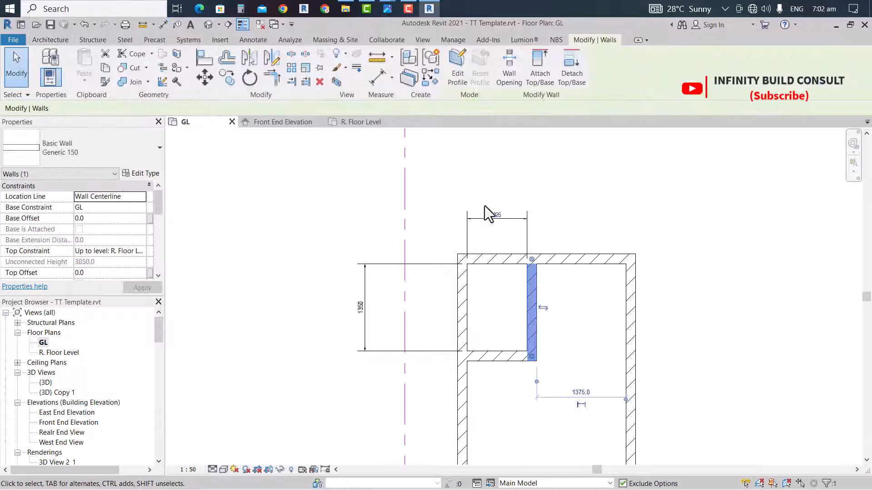
left_click(508, 212)
left_click(531, 298)
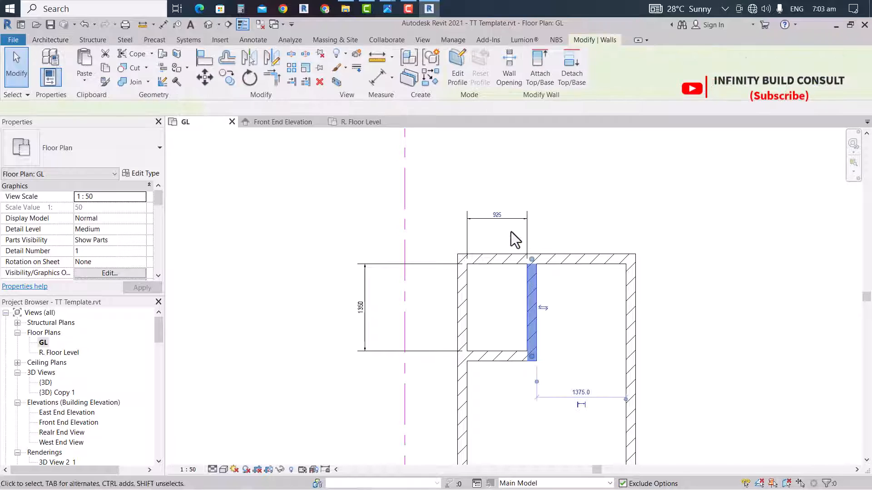
left_click(497, 215)
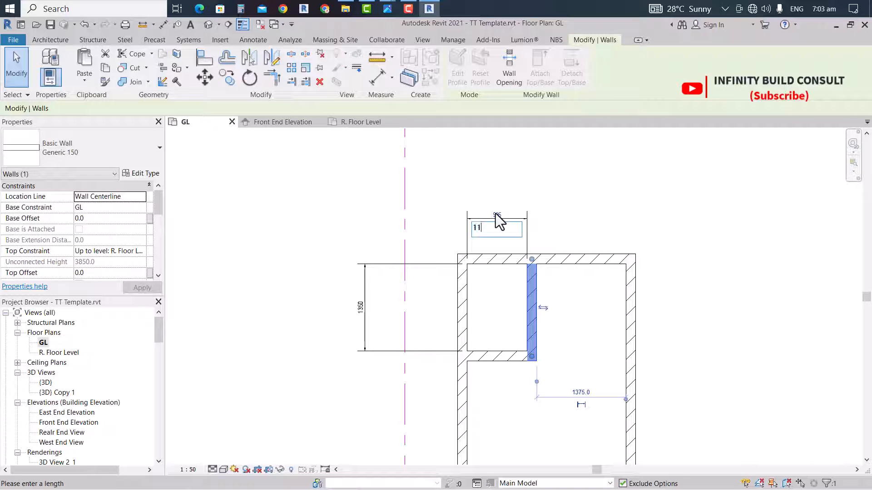
type("1150")
key("Return")
left_click(419, 252)
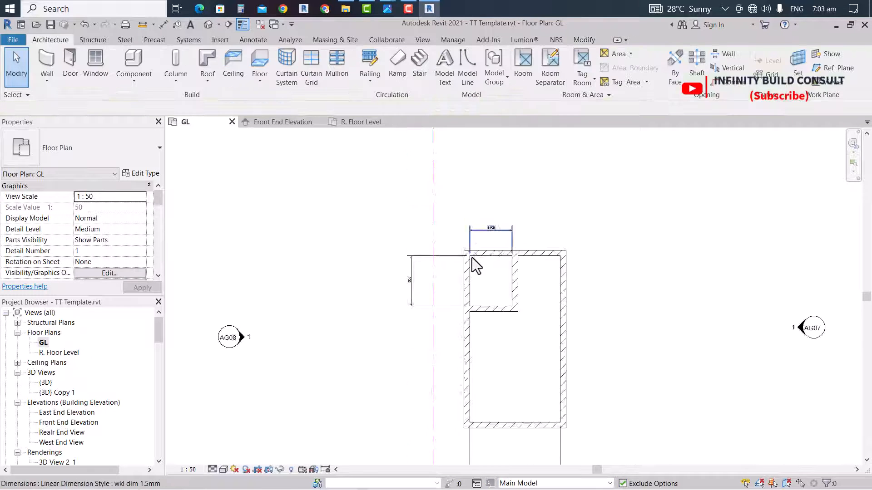
Set the W/C's inner length to 1500 mm by repositioning its horizontal partition wall through the vertical dimension
scroll(473, 266, "up", 3)
left_click(547, 311)
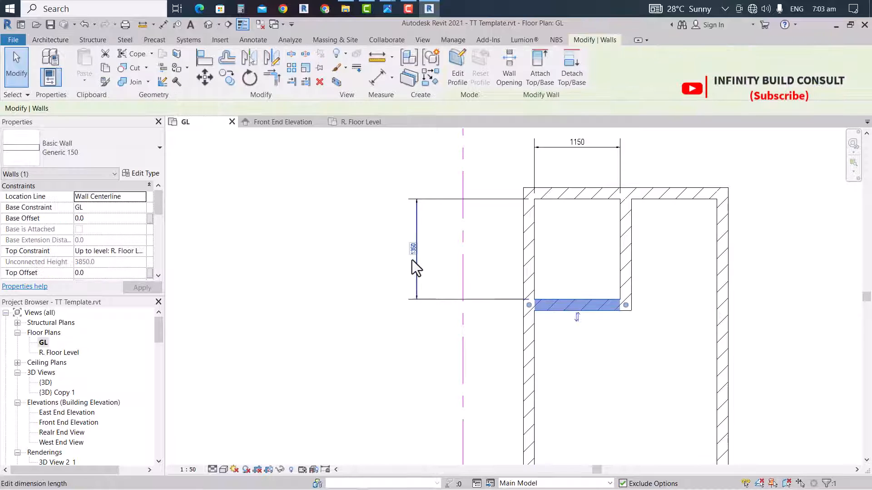
left_click(412, 259)
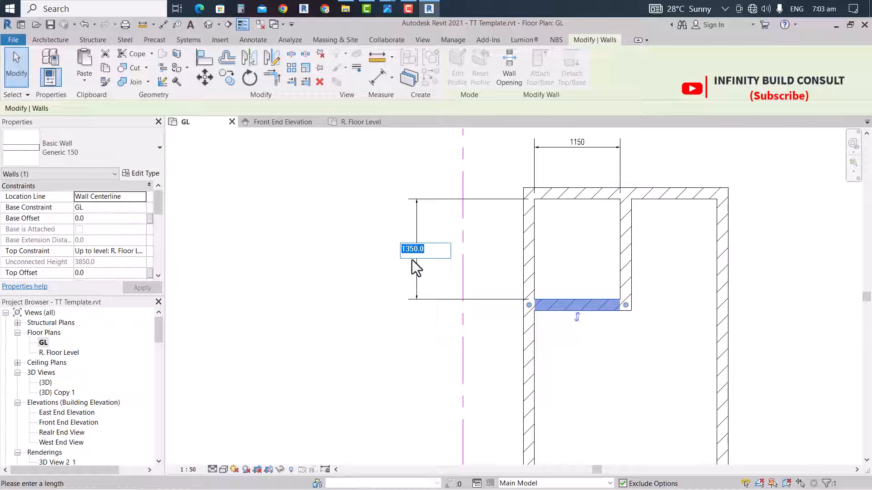
key("Return")
scroll(427, 344, "down", 3)
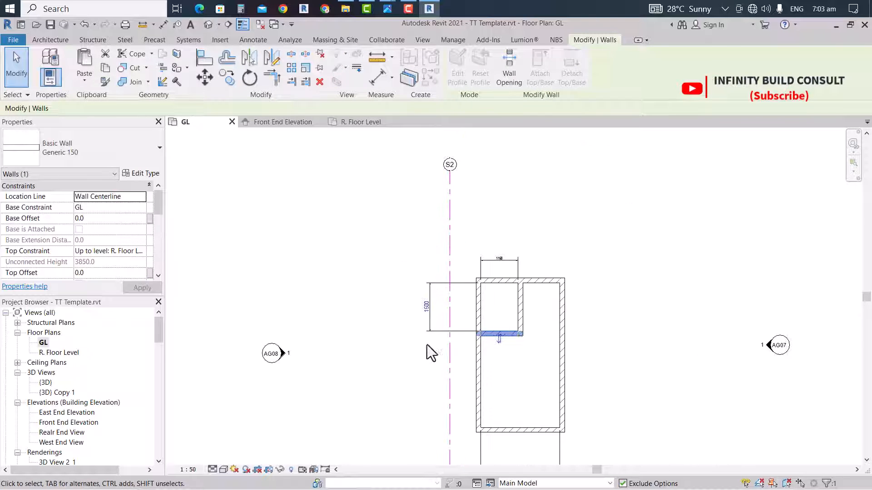
left_click(448, 344)
scroll(523, 297, "up", 2)
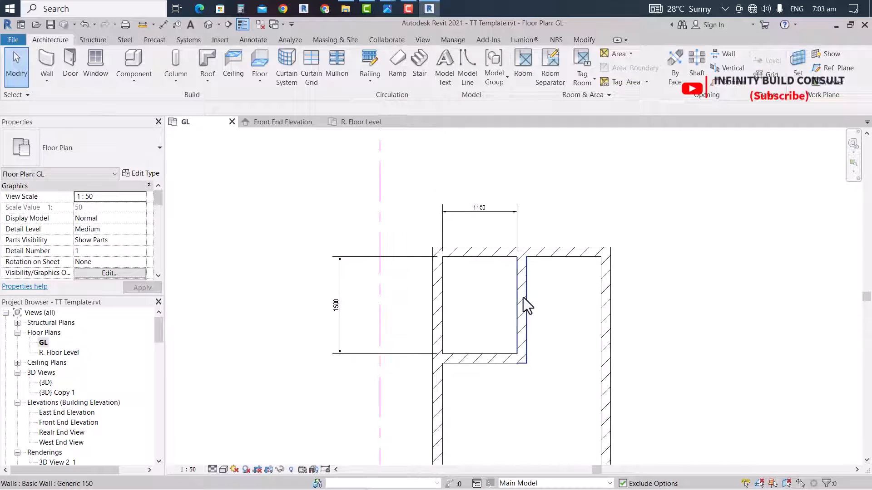
scroll(560, 275, "down", 4)
scroll(565, 280, "up", 3)
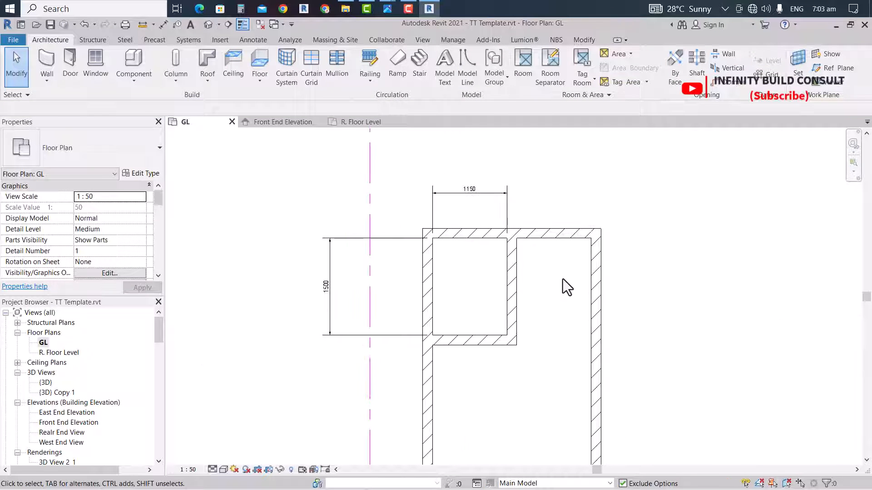
scroll(561, 278, "down", 3)
scroll(548, 334, "up", 3)
scroll(543, 334, "down", 3)
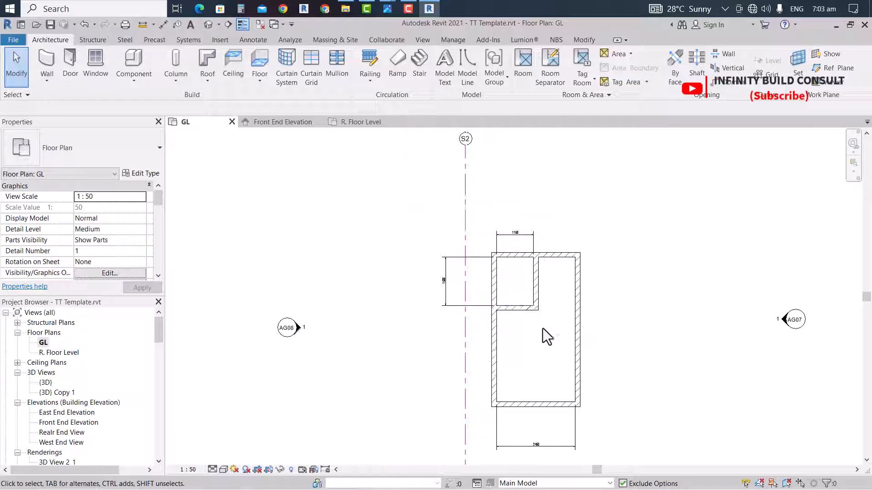
scroll(543, 335, "up", 3)
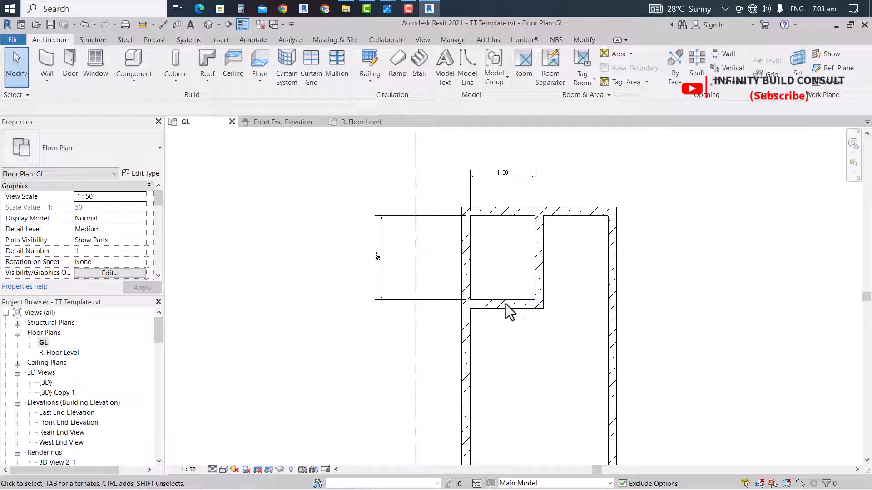
Set the W/C's inner length to 2100 mm by repositioning its horizontal partition wall through the vertical dimension
left_click(505, 303)
left_click(377, 257)
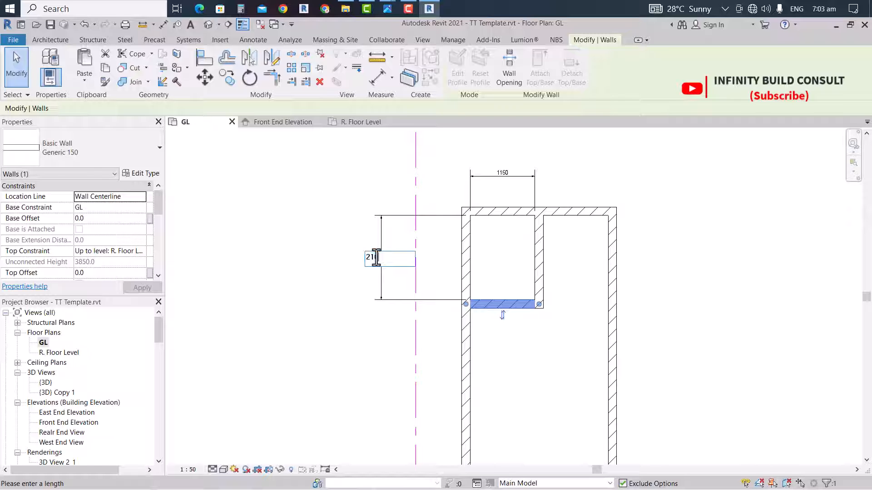
type("2100")
scroll(426, 329, "down", 3)
key("Return")
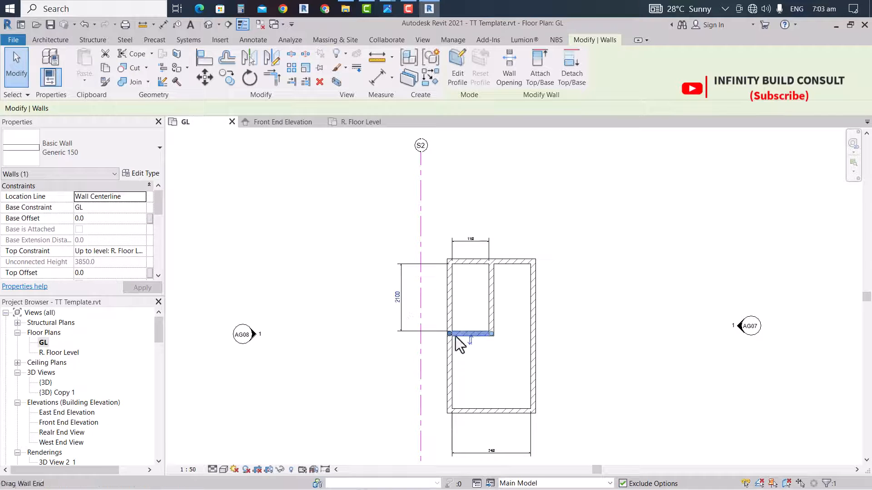
Change the W/C's inner length to 1800 mm through the vertical dimension, keeping the horizontal partition wall as the moving element
left_click(398, 297)
type("180")
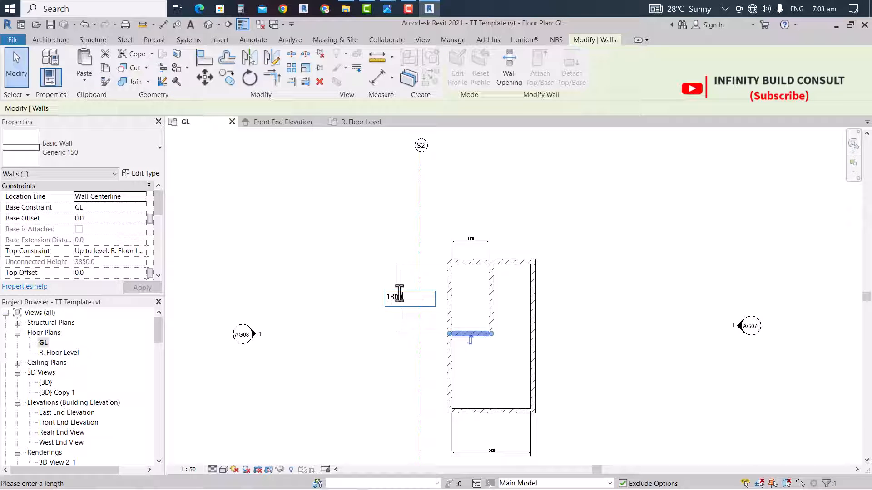
key("Return")
key("Escape")
scroll(511, 271, "down", 1)
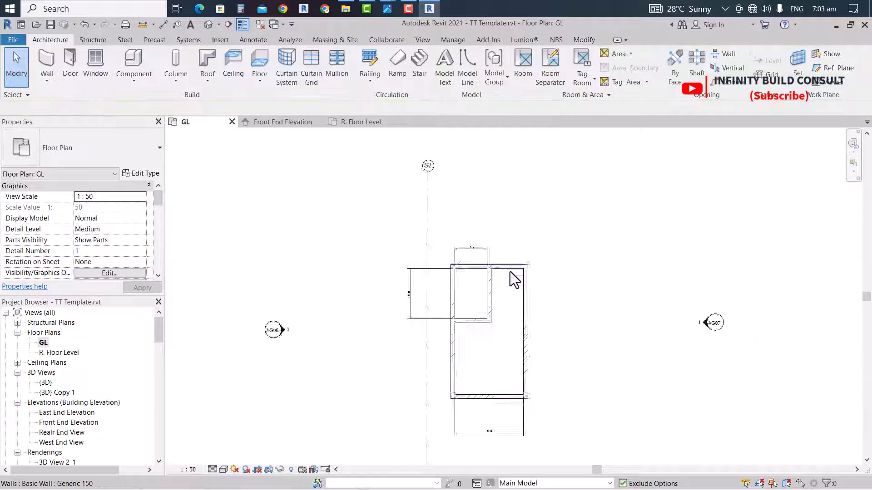
scroll(510, 271, "up", 2)
scroll(371, 246, "down", 1)
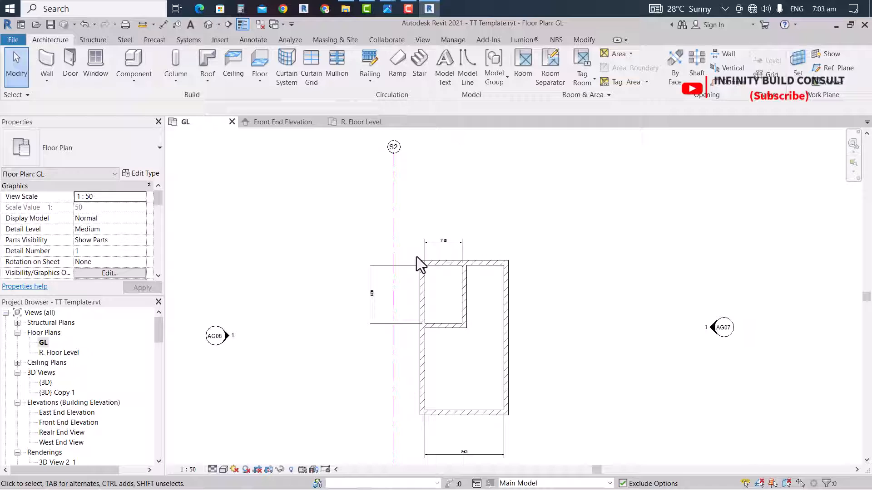
Create a floor with a rectangular boundary along the outer faces of the security room's perimeter walls
scroll(416, 257, "down", 2)
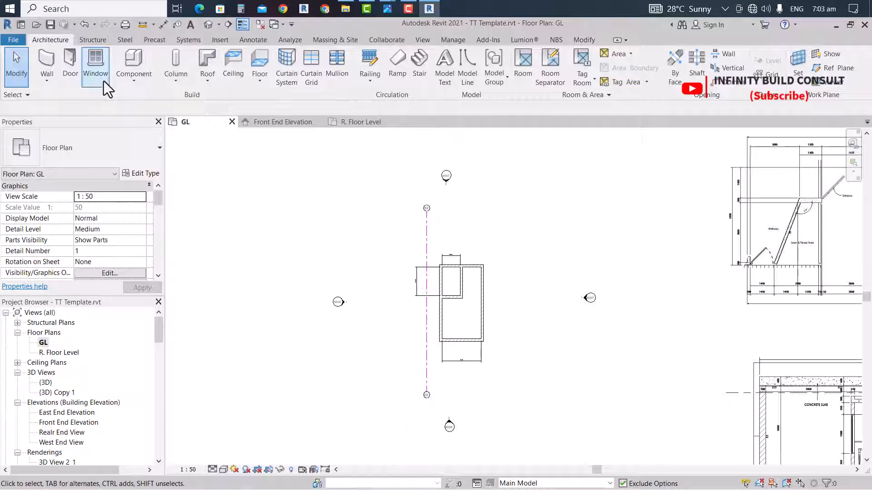
left_click(256, 62)
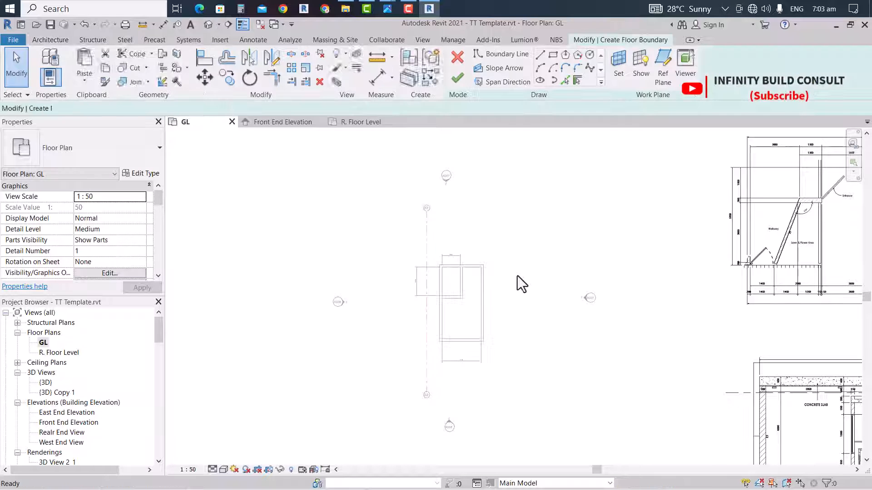
left_click(553, 55)
scroll(473, 277, "up", 4)
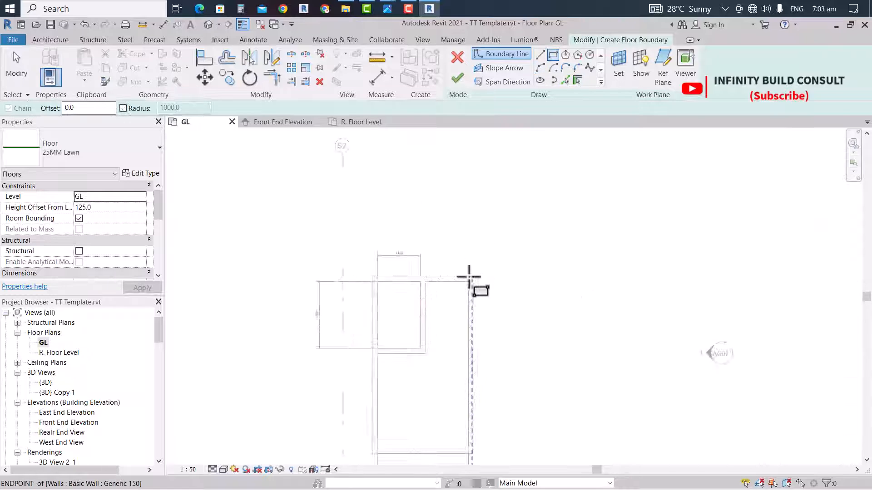
scroll(410, 192, "down", 5)
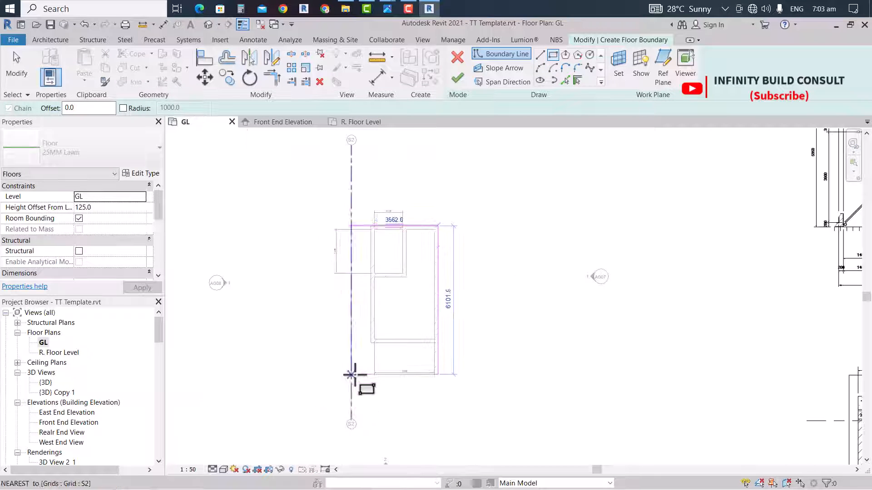
scroll(349, 384, "up", 4)
left_click(368, 356)
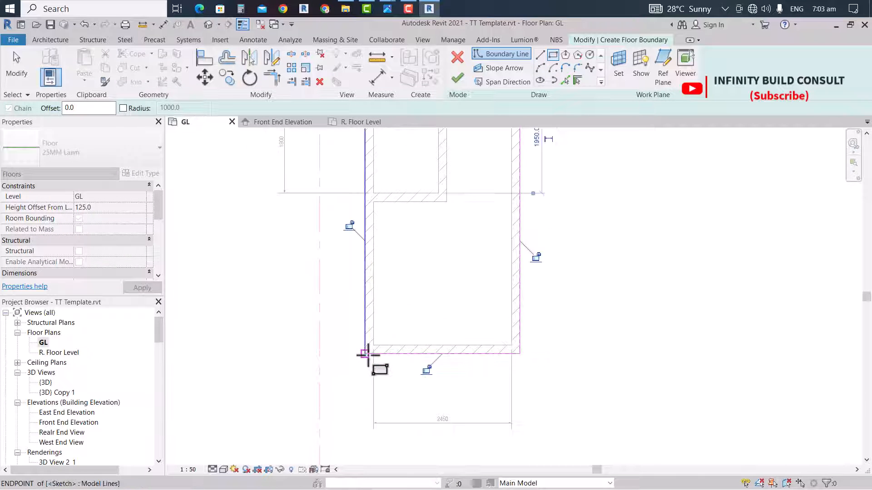
scroll(365, 353, "down", 3)
left_click(11, 82)
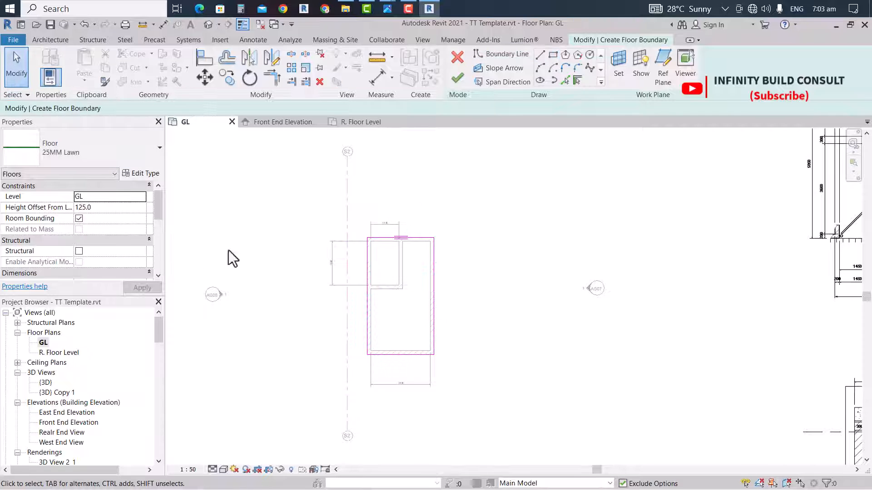
left_click(458, 78)
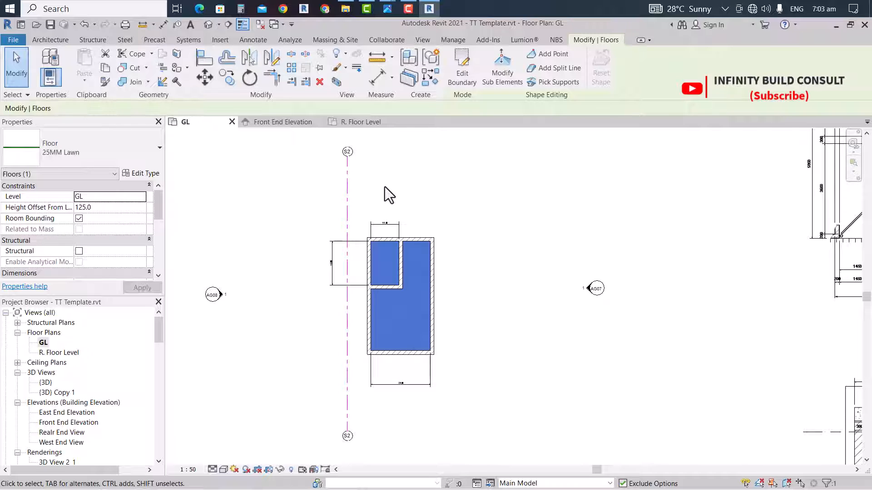
Change the security room floor's type from 25MM Lawn to 150 and deselect it
scroll(385, 187, "up", 2)
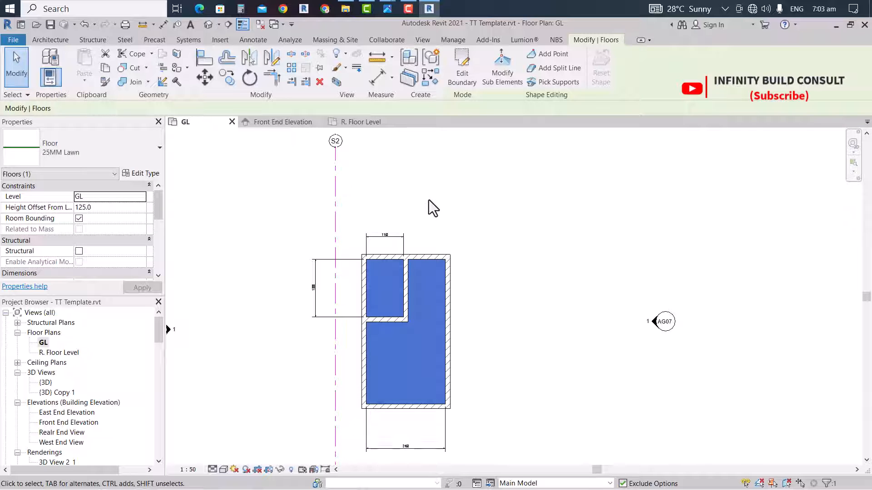
left_click(137, 149)
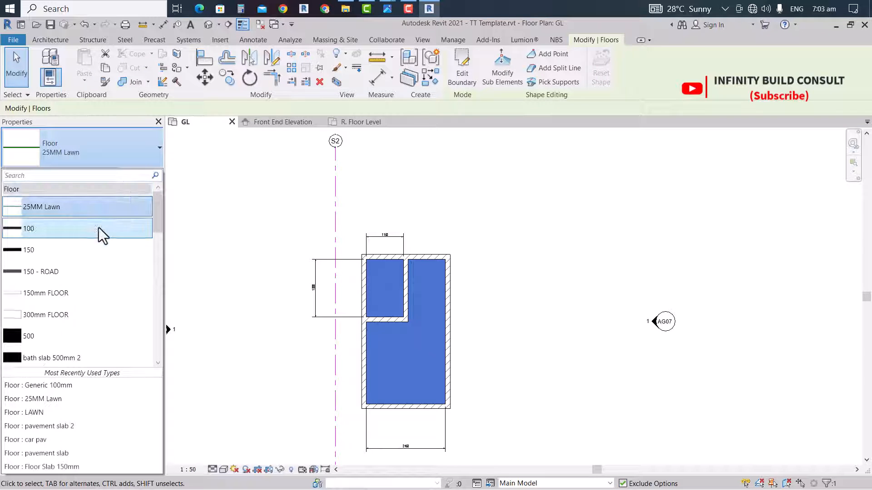
left_click(64, 251)
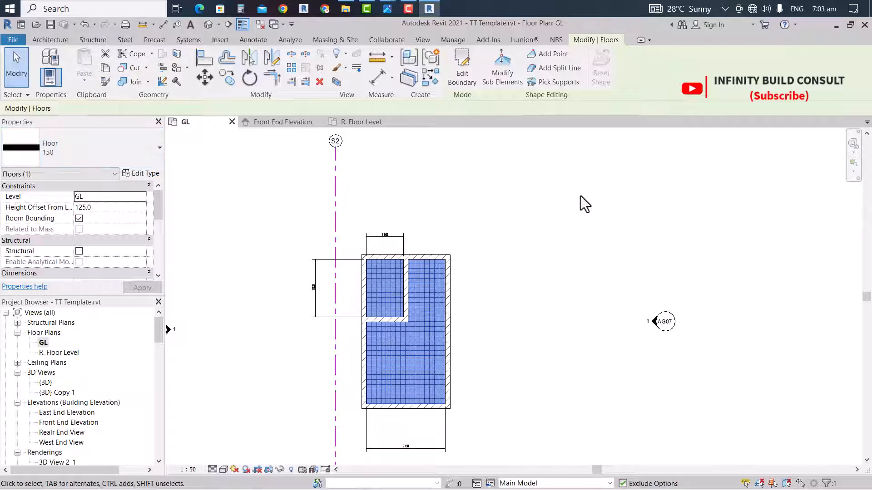
left_click(562, 196)
scroll(434, 287, "up", 2)
scroll(396, 216, "down", 4)
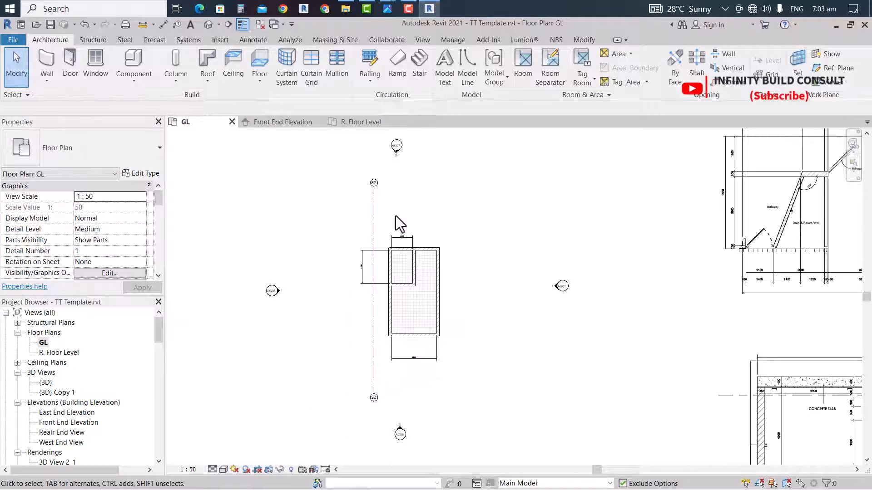
scroll(399, 219, "up", 2)
scroll(399, 219, "down", 2)
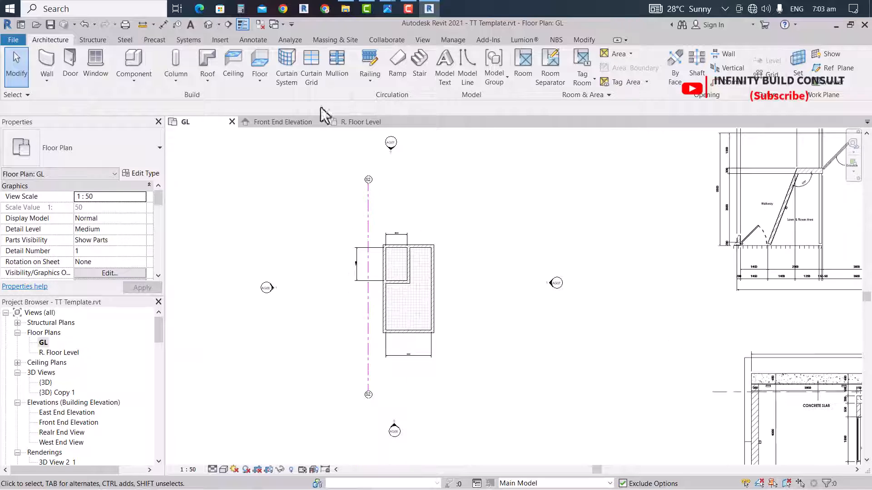
left_click(228, 24)
left_click(417, 219)
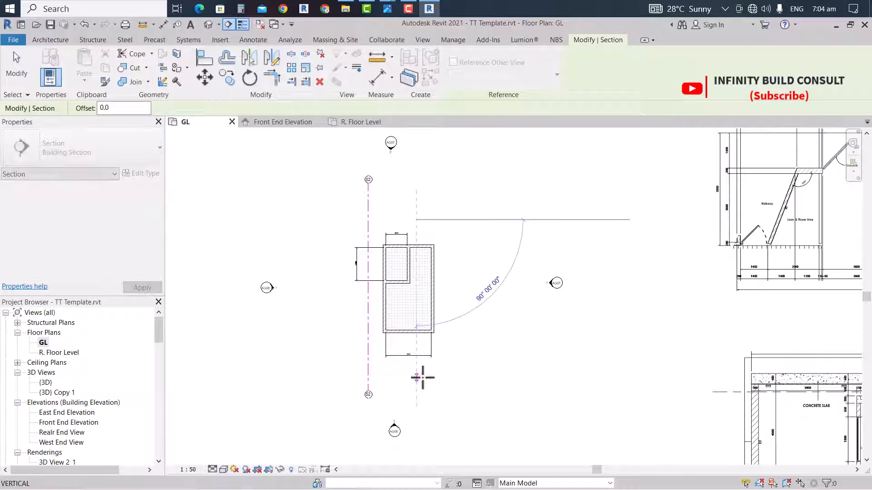
left_click(22, 72)
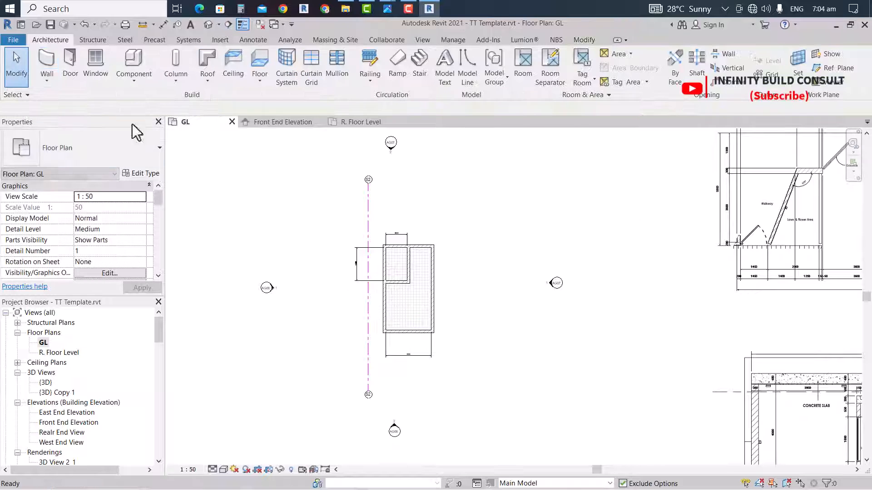
left_click(293, 469)
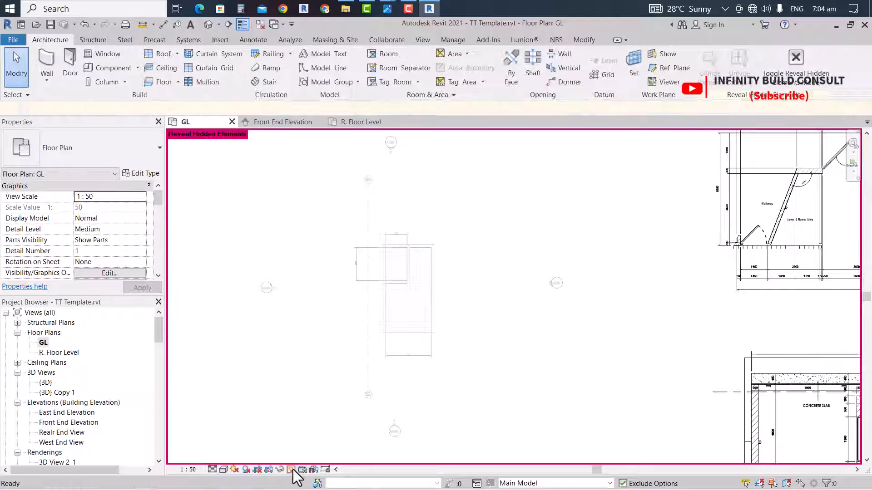
left_click(293, 469)
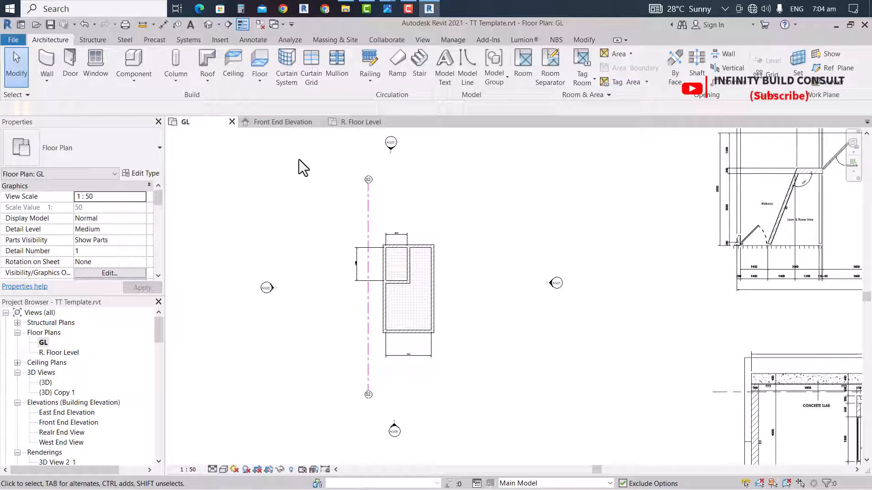
Draw a vertical building section line through the security room, from above its upper wall to below its lower wall
left_click(228, 23)
scroll(419, 245, "up", 1)
left_click(415, 216)
left_click(419, 404)
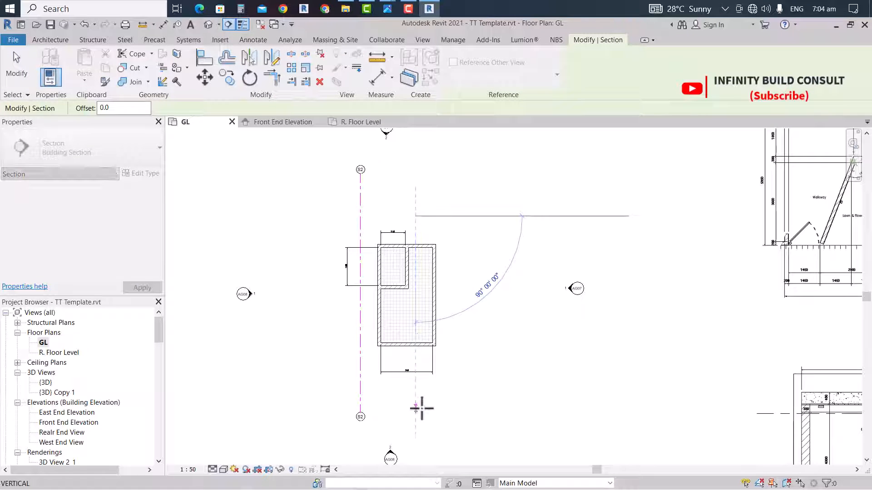
left_click(16, 68)
left_click(22, 67)
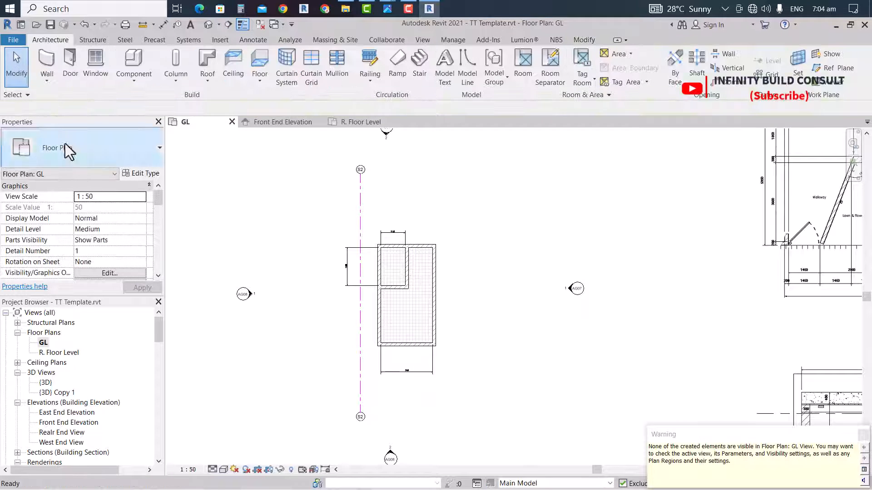
Reveal the GL plan's hidden elements, unhide the section line's category, and leave the reveal mode
left_click(291, 470)
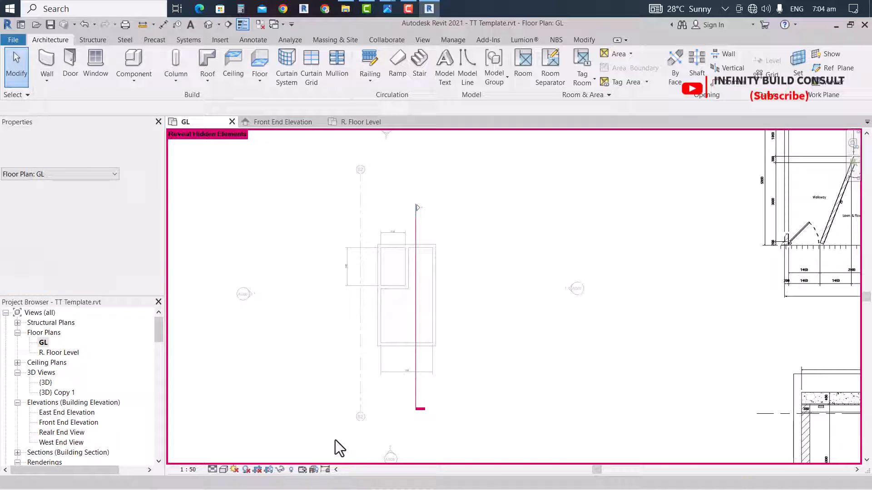
left_click(415, 389)
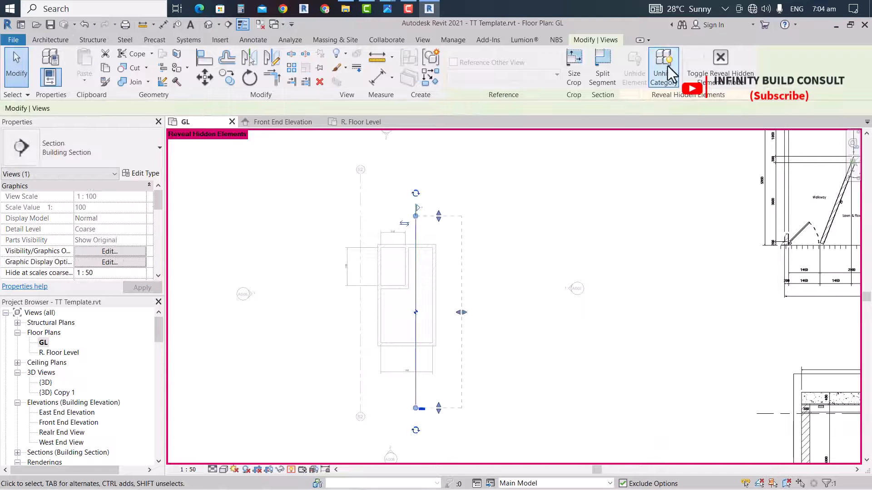
left_click(669, 68)
left_click(291, 469)
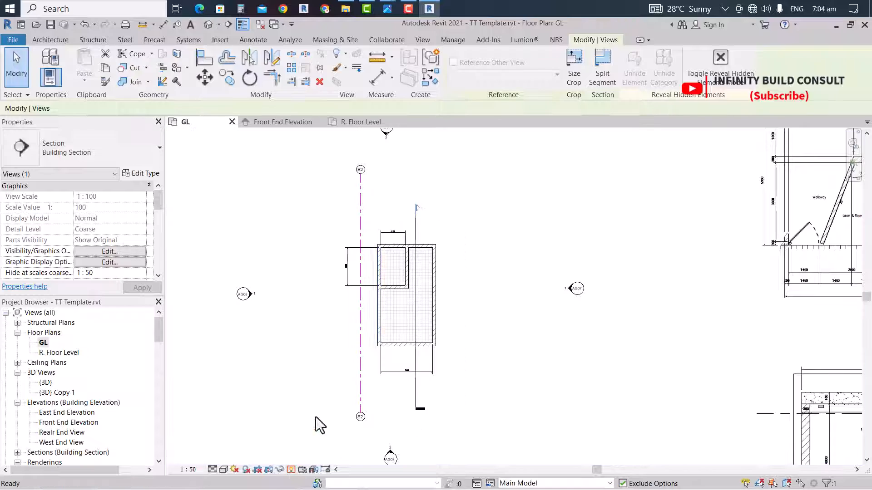
key("Escape")
Open the building section view from its marker in the GL plan
double_click(418, 207)
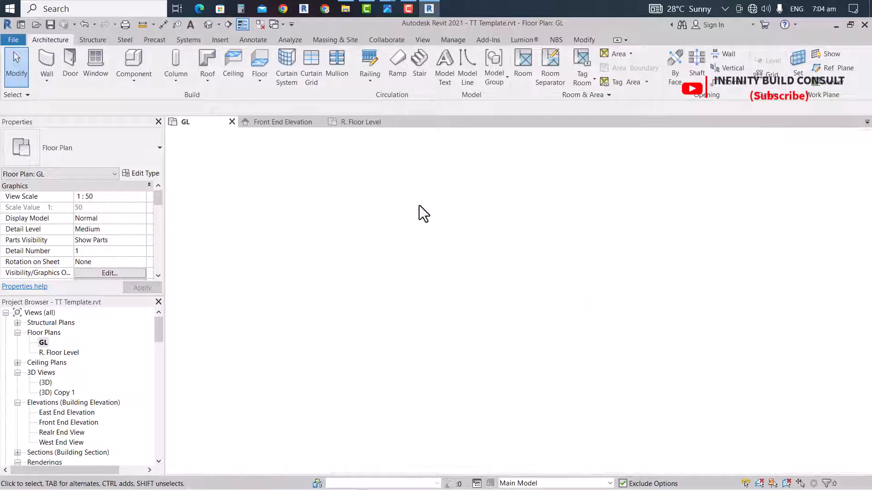
scroll(441, 240, "down", 2)
scroll(441, 243, "up", 4)
scroll(432, 328, "up", 1)
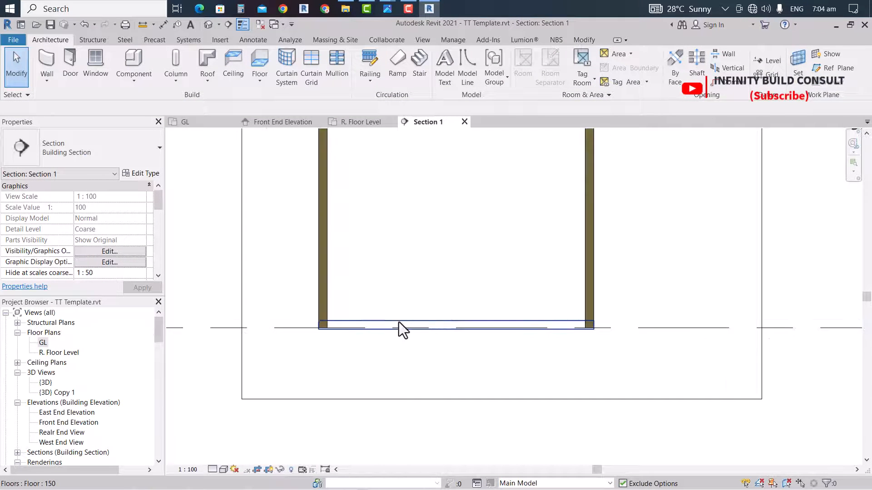
scroll(432, 312, "down", 3)
Raise the floor slab to a height offset of 450 mm from GL, after trying 300 mm
left_click(435, 322)
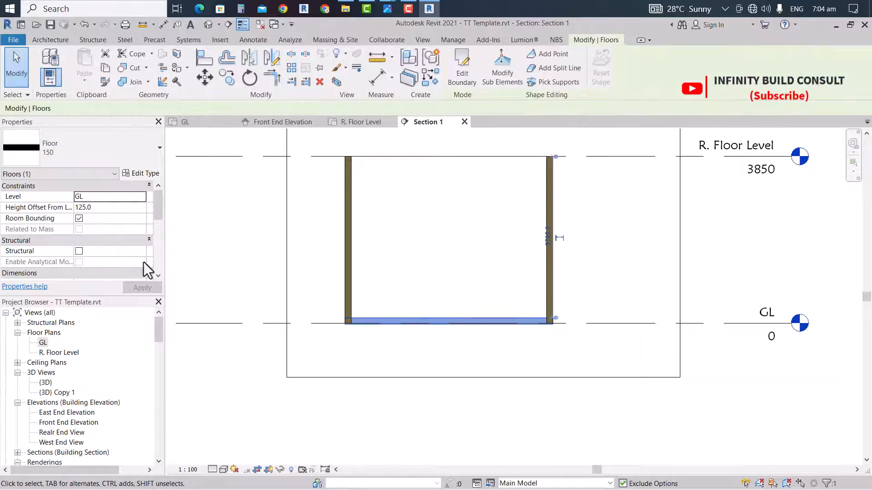
left_click(112, 209)
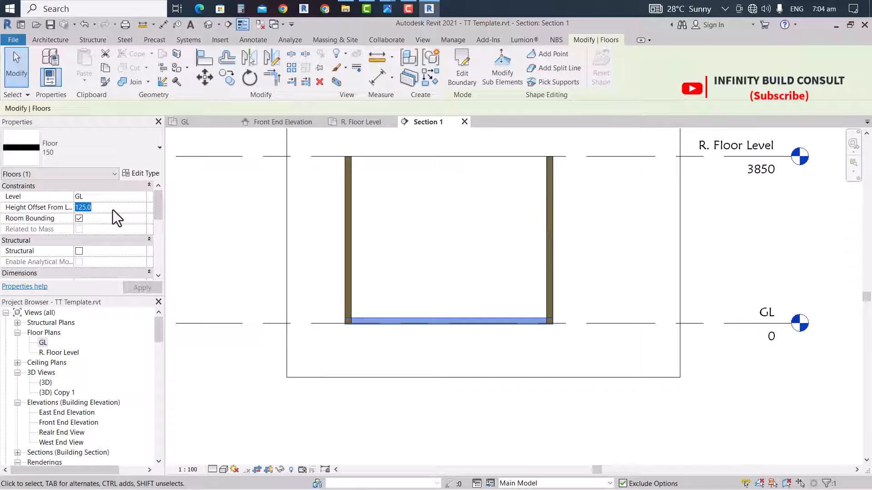
type("300")
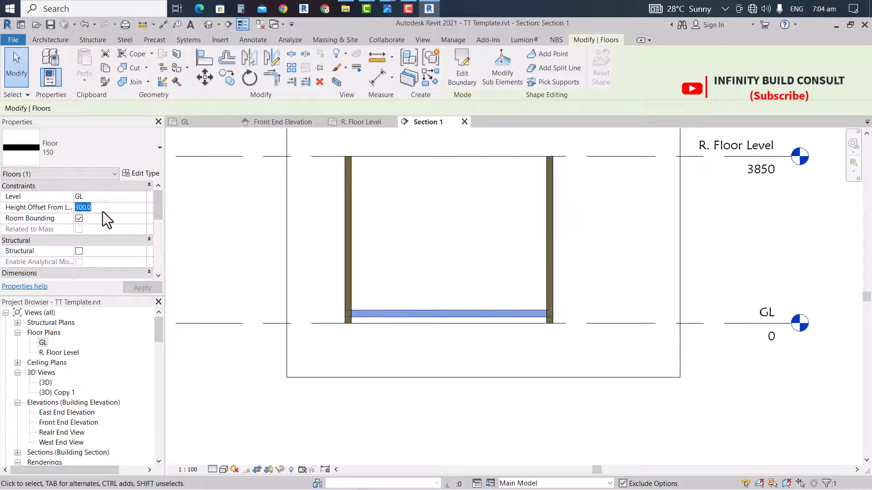
type("450")
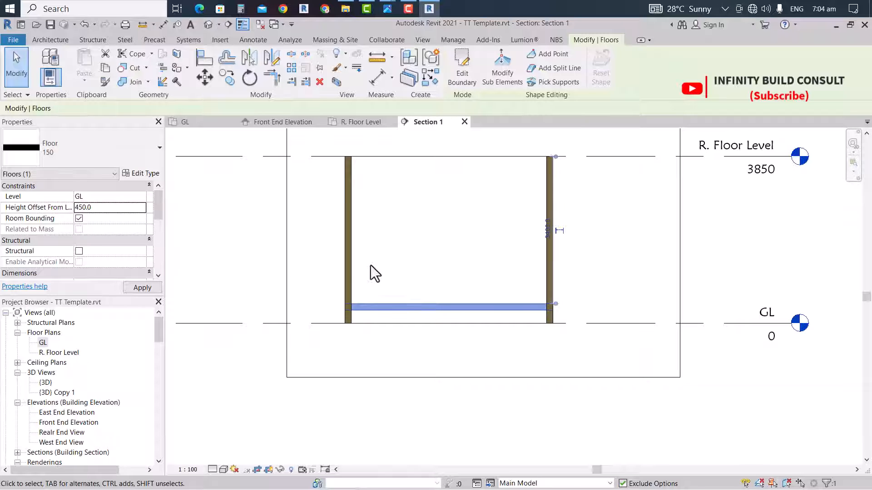
scroll(333, 275, "down", 2)
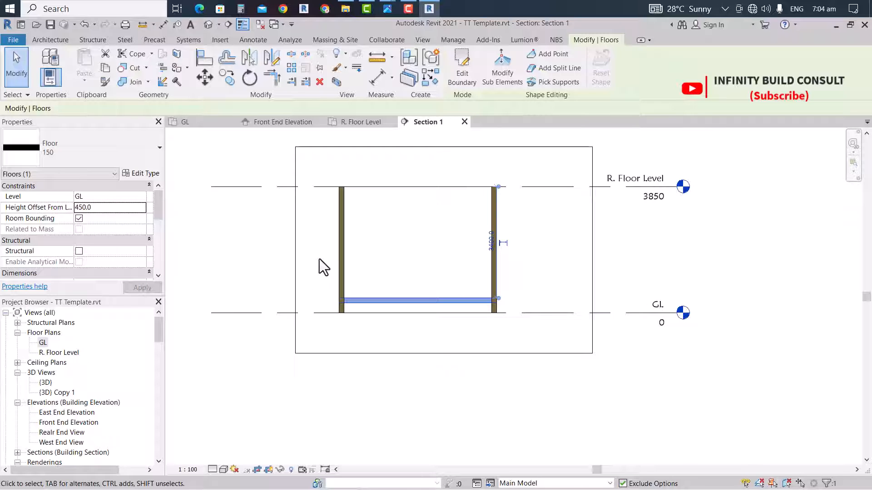
Return to the GL floor plan showing the walls and the reference images
double_click(43, 343)
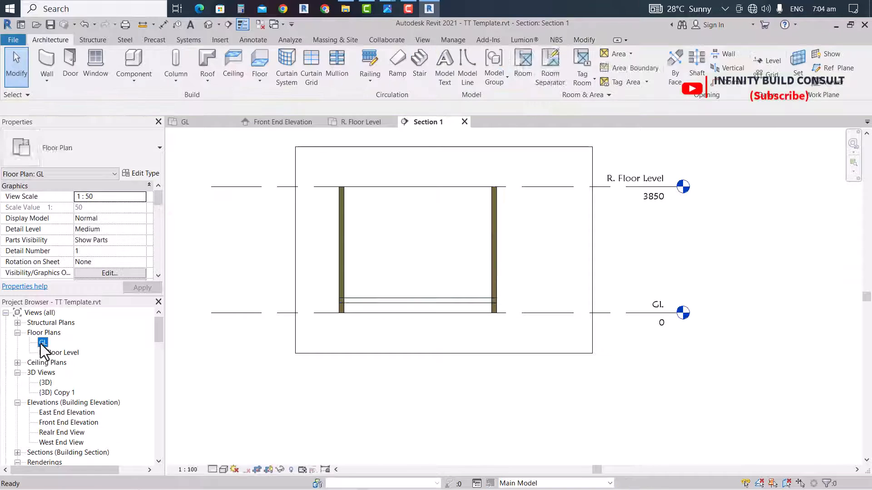
left_click(328, 306)
scroll(415, 310, "down", 5)
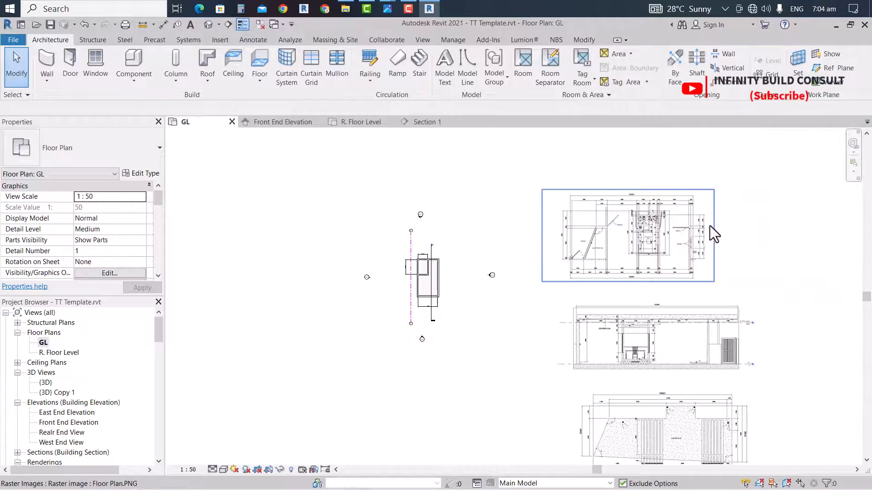
Examine the W/C and security room layout in the reference floor plan, including the toilet and door positions
scroll(672, 224, "up", 5)
scroll(623, 271, "down", 2)
scroll(590, 286, "up", 4)
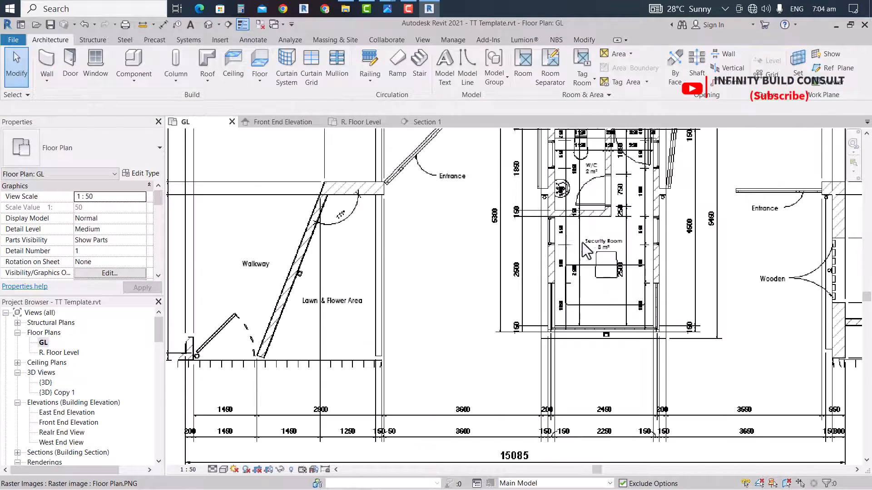
scroll(584, 243, "down", 2)
scroll(590, 217, "up", 4)
scroll(595, 225, "up", 2)
scroll(635, 229, "down", 3)
scroll(654, 236, "up", 2)
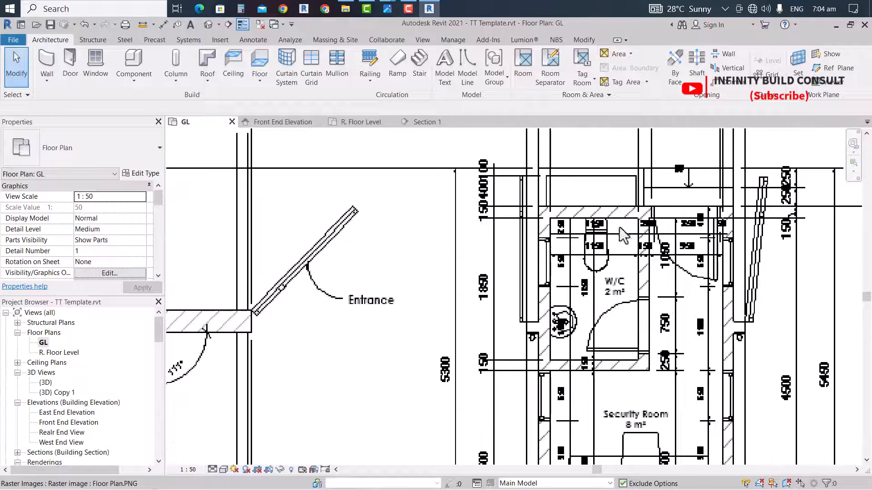
scroll(665, 247, "down", 2)
scroll(620, 243, "down", 3)
scroll(443, 321, "up", 1)
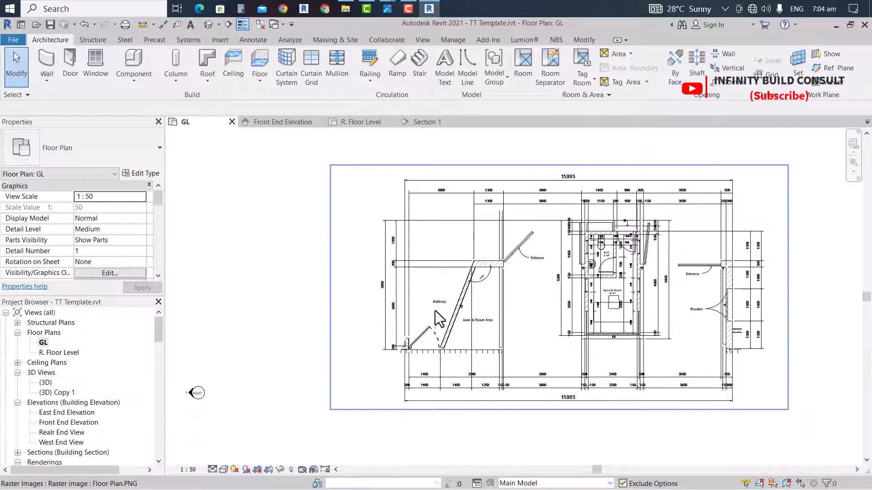
scroll(547, 288, "up", 2)
scroll(395, 291, "down", 4)
scroll(237, 349, "up", 4)
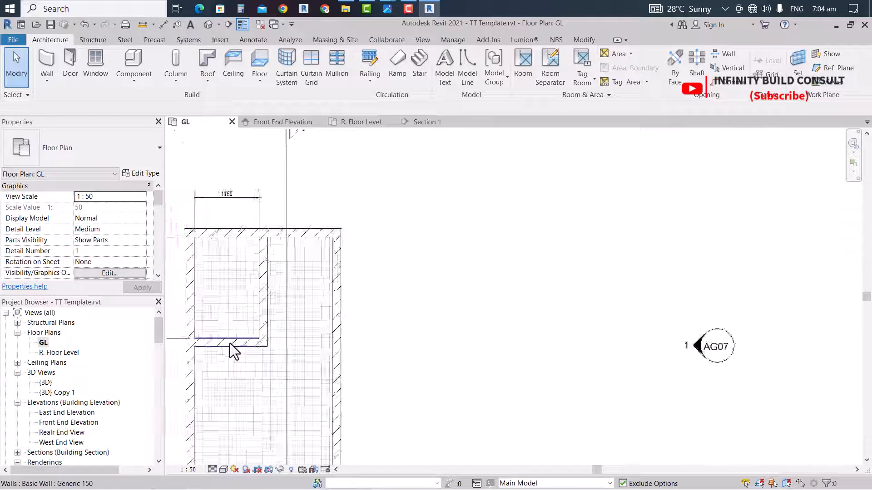
Place a Floor_Mounted_WC_with_cistern_11672 component, type 540 x 360mm, against the inner face of the W/C's upper wall
scroll(230, 343, "down", 1)
key("c")
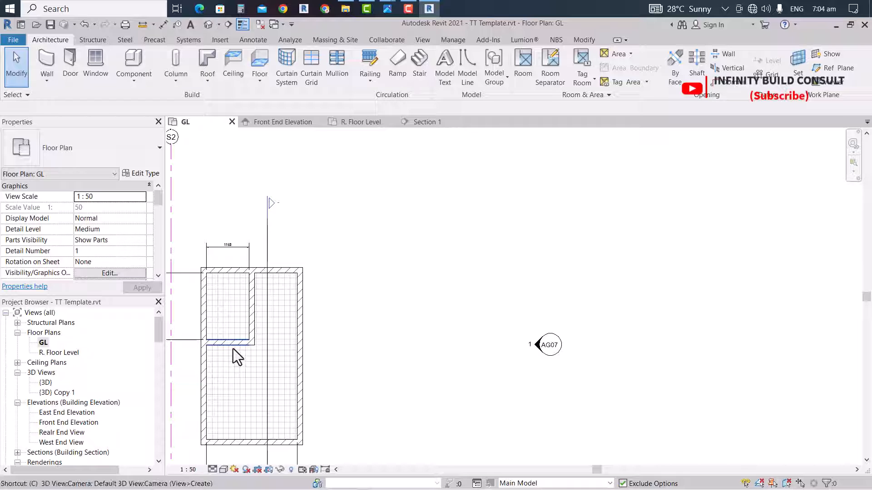
key("m")
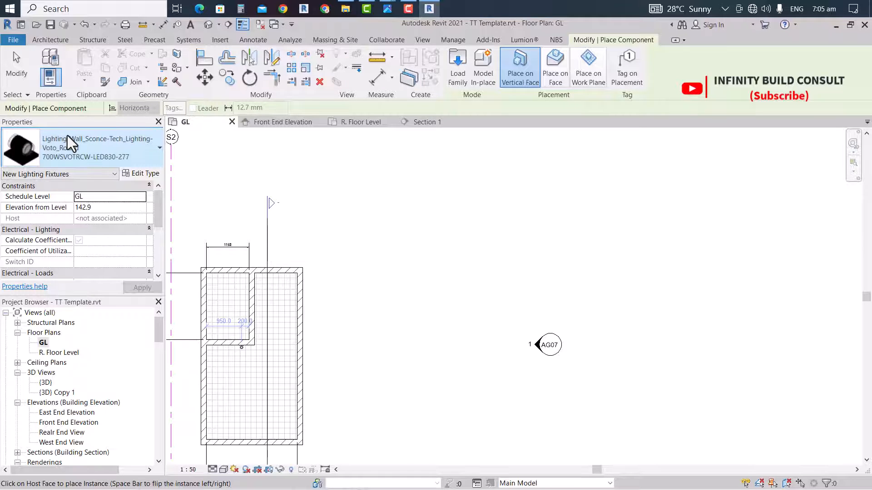
left_click(67, 136)
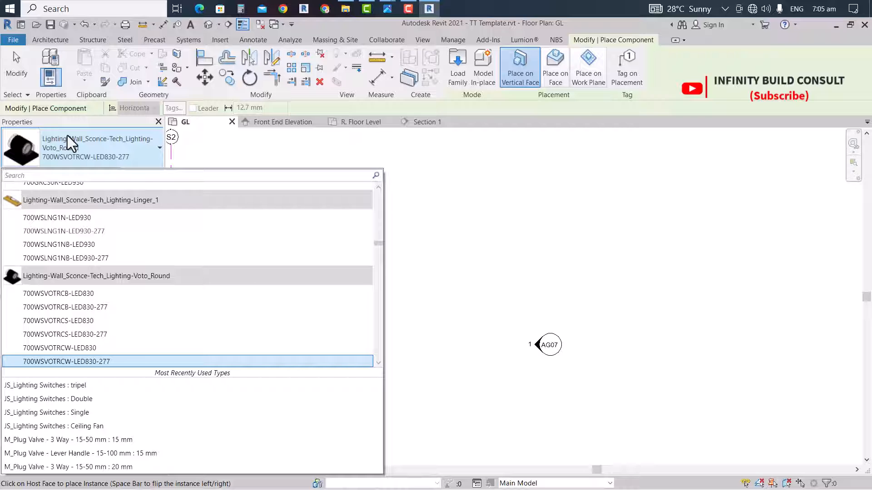
left_click(70, 176)
type("w")
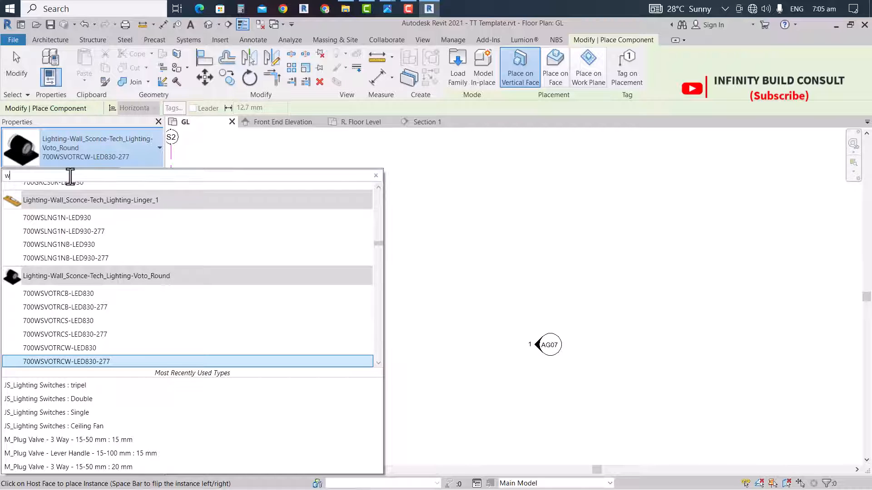
type("c")
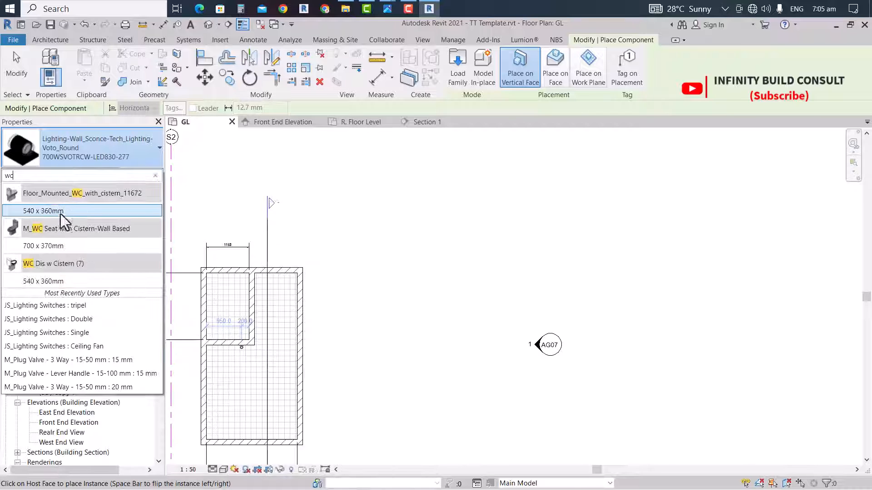
left_click(48, 209)
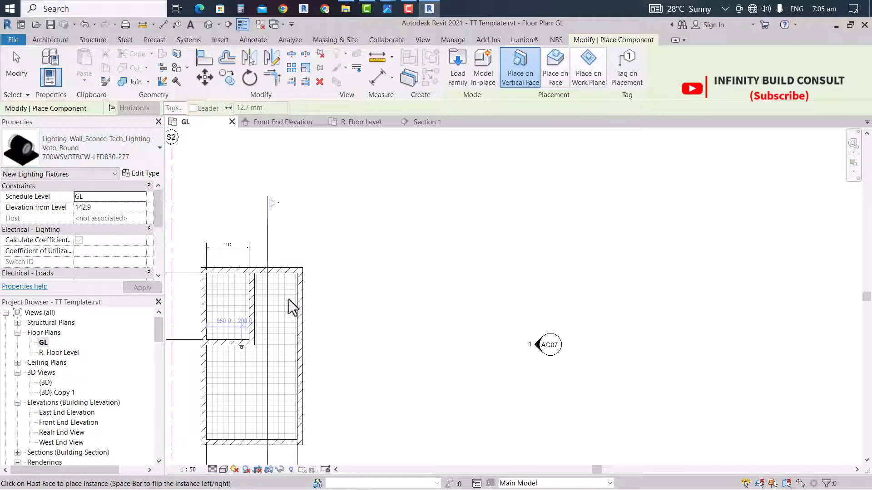
scroll(245, 274, "up", 2)
left_click(212, 278)
scroll(212, 278, "down", 2)
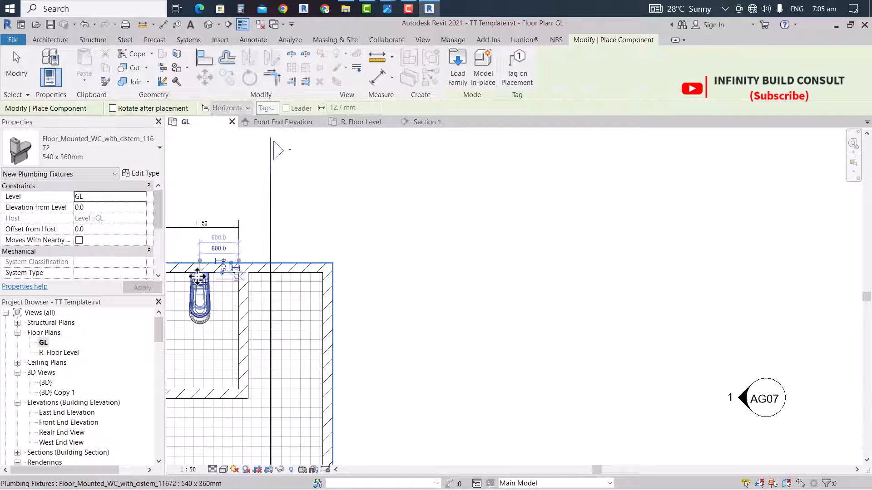
key("Escape")
key("Escape")
scroll(247, 288, "down", 2)
scroll(395, 340, "up", 2)
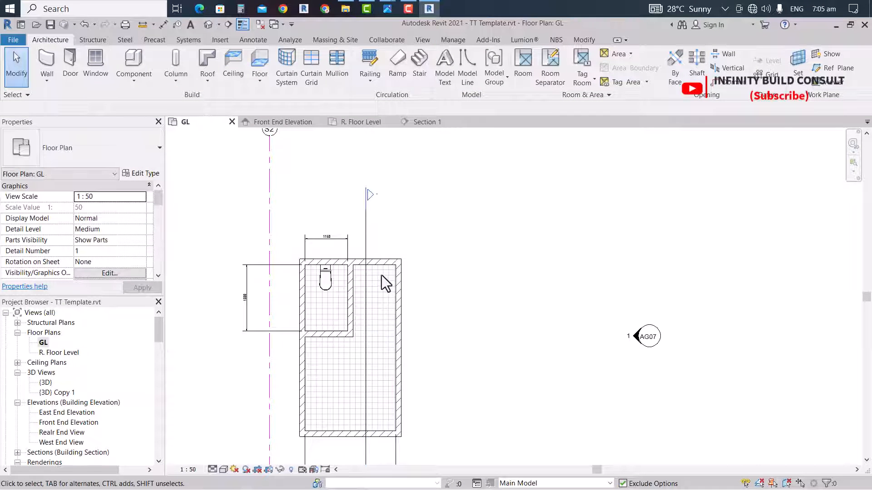
Place a Flush Door With Frame, type 900 X 2400, in the security room's upper wall beside the W/C, swinging inward
scroll(381, 275, "up", 2)
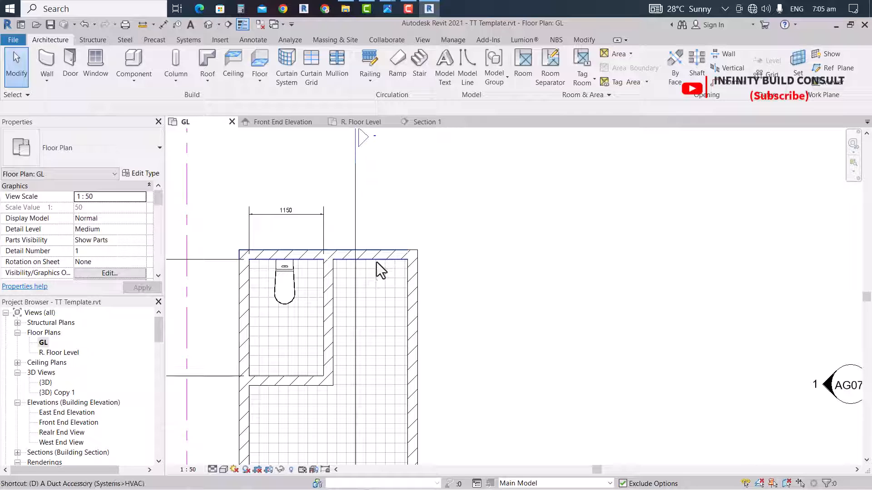
key("r")
scroll(374, 254, "up", 2)
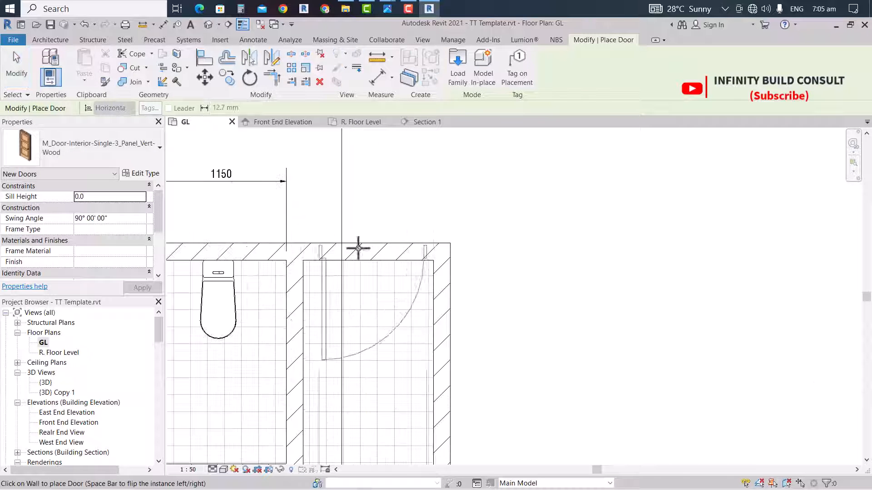
left_click(73, 145)
scroll(64, 212, "up", 10)
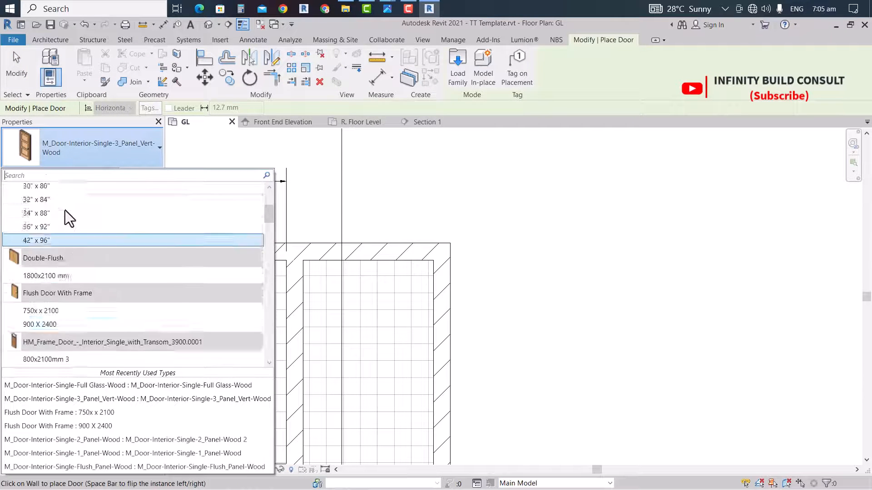
scroll(64, 211, "down", 3)
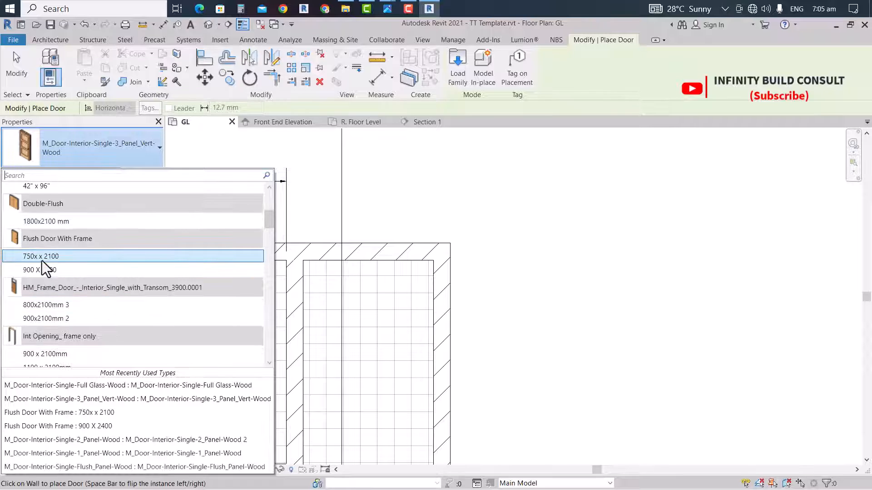
left_click(44, 271)
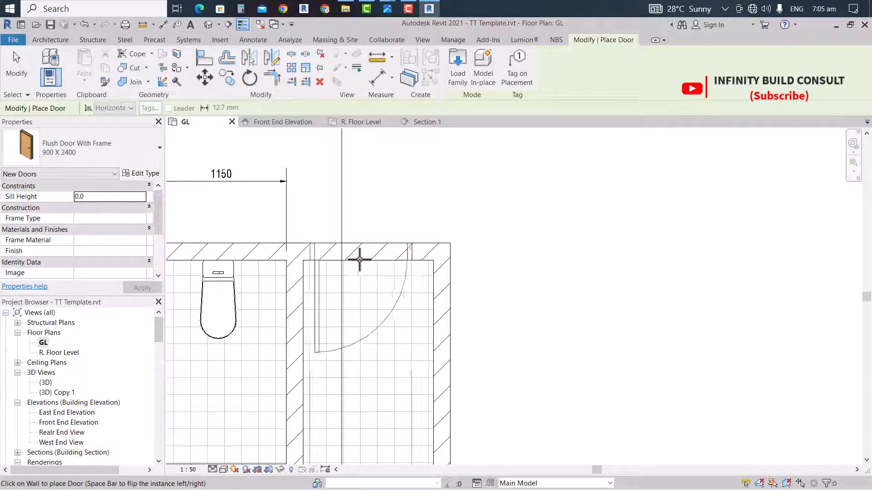
left_click(362, 257)
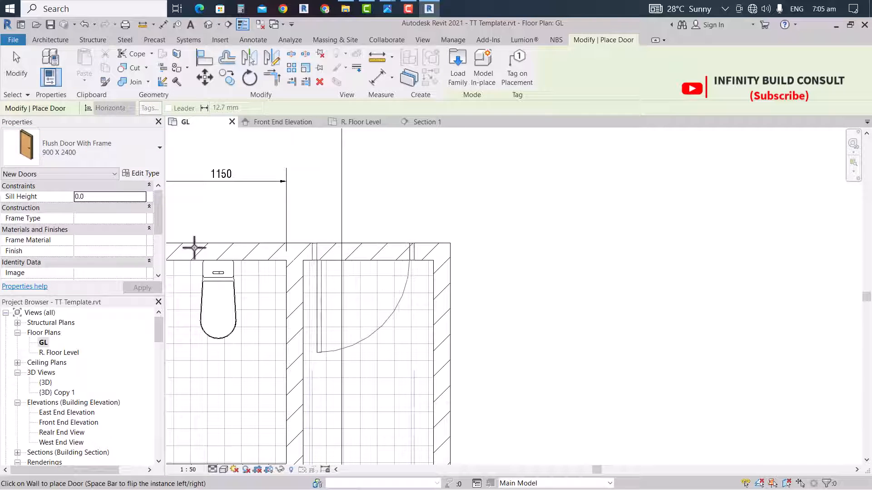
Place a Flush Door With Frame, type 750x x 2100, near the lower end of the W/C partition wall, swinging into the W/C
left_click(87, 161)
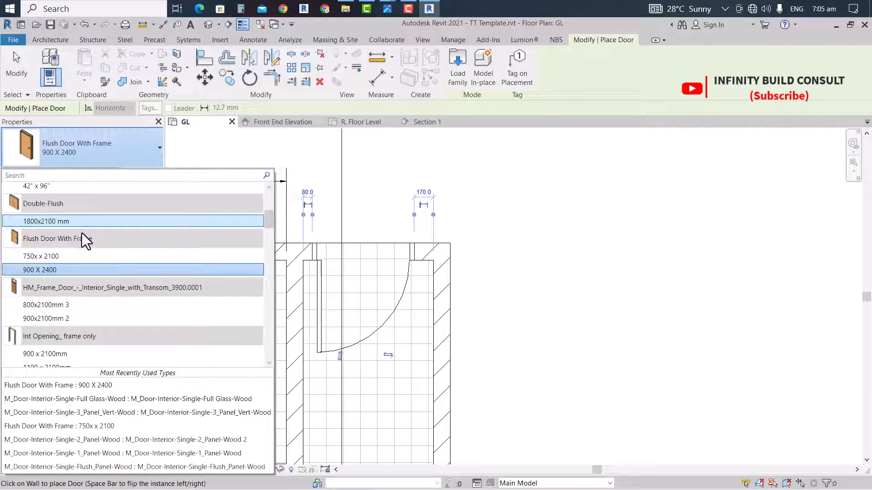
left_click(57, 256)
scroll(422, 276, "down", 3)
scroll(381, 373, "up", 3)
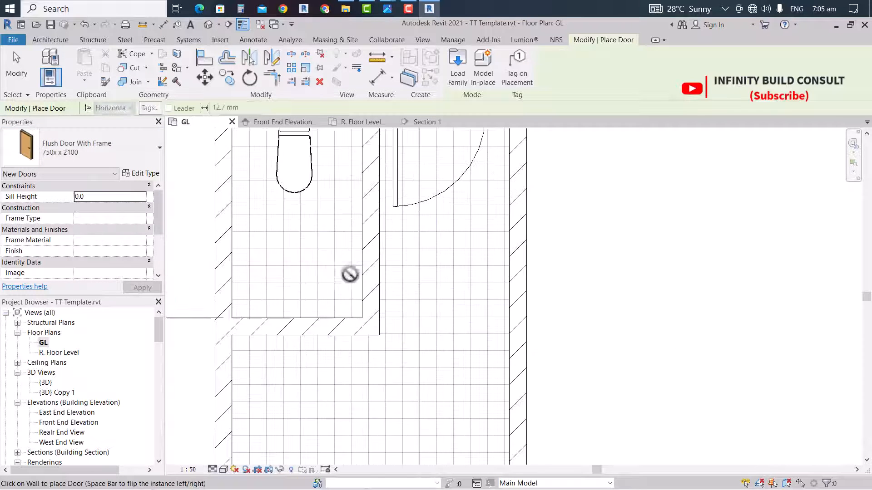
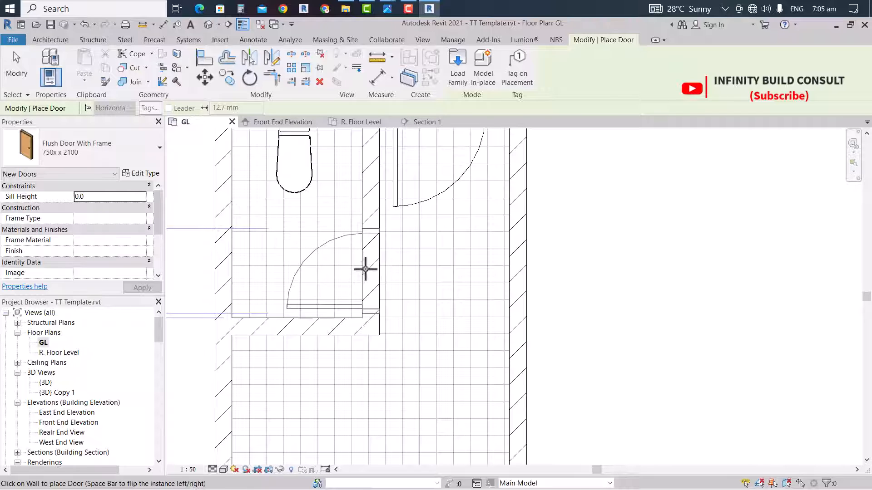
left_click(366, 263)
scroll(592, 280, "down", 4)
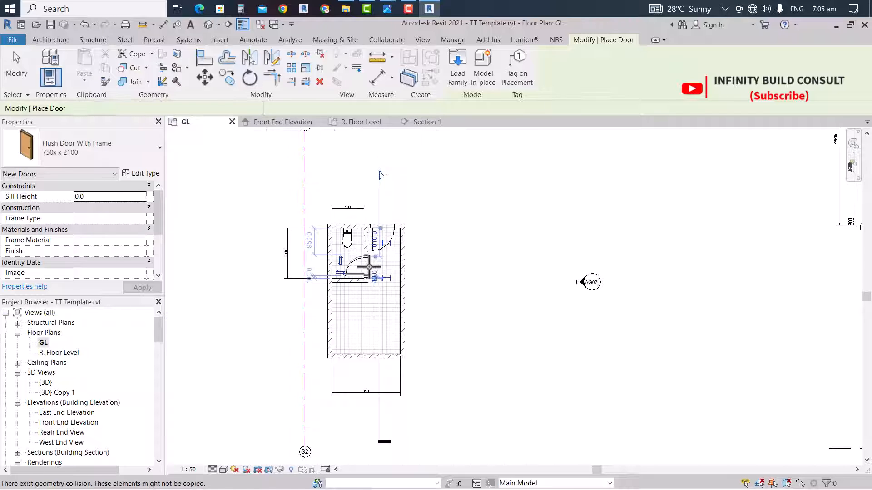
left_click(11, 75)
Compare the modelled security room with the reference floor plan and examine the plan's walkway and entrance walls
scroll(494, 271, "down", 3)
scroll(720, 218, "up", 6)
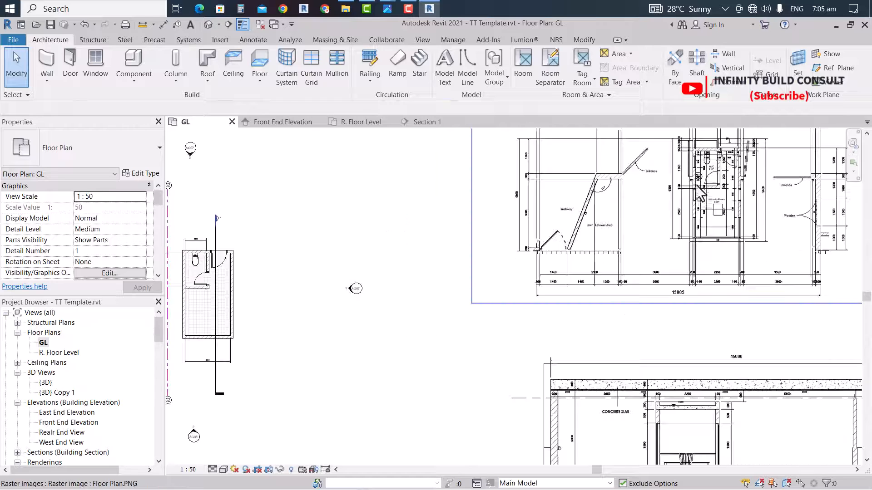
scroll(473, 266, "down", 4)
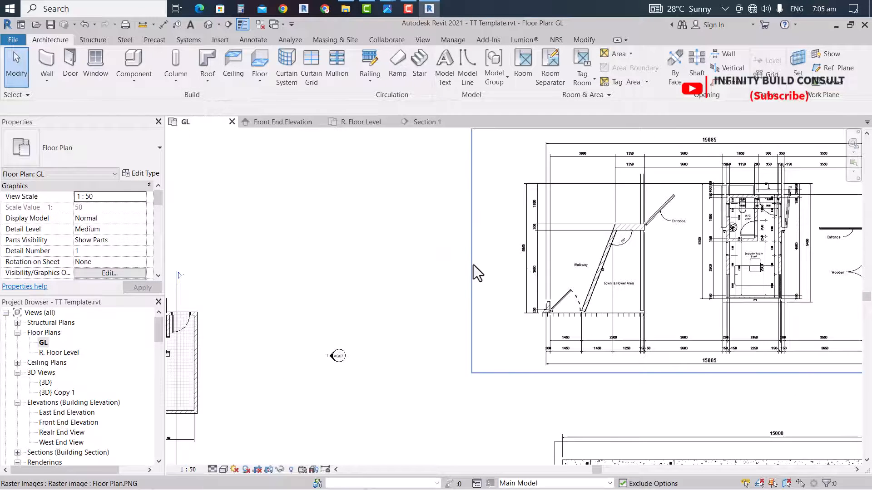
scroll(316, 333, "up", 7)
scroll(400, 304, "down", 5)
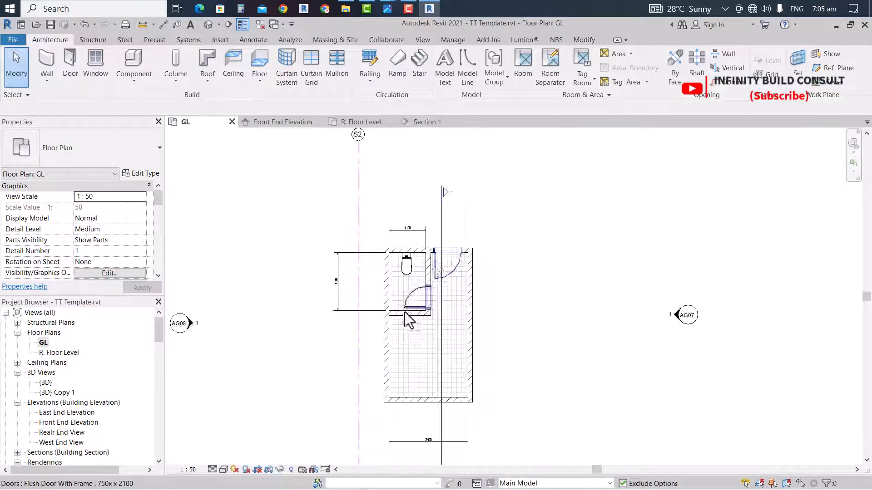
scroll(467, 266, "up", 2)
scroll(467, 266, "down", 5)
scroll(763, 242, "up", 5)
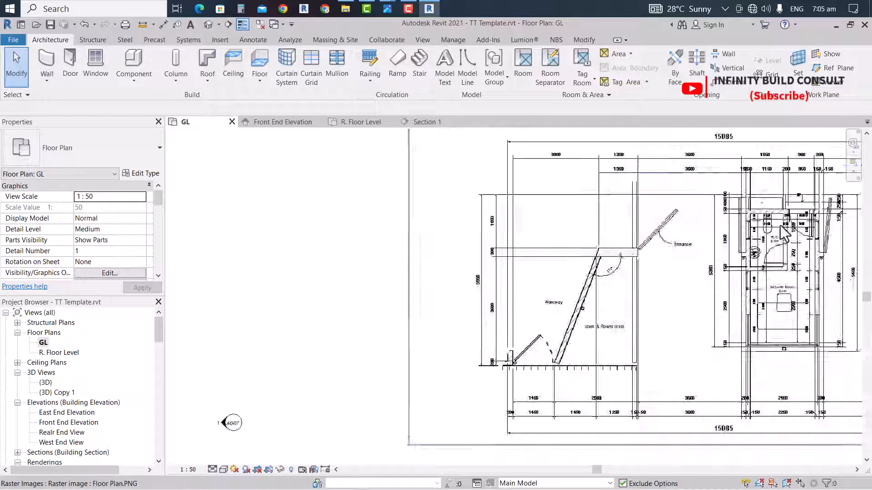
scroll(695, 236, "down", 6)
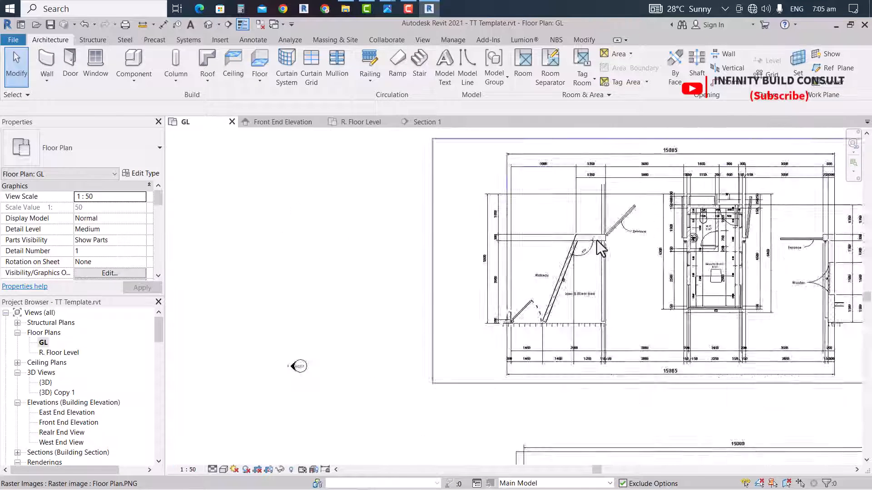
scroll(297, 322, "up", 4)
scroll(296, 314, "up", 2)
scroll(363, 299, "down", 2)
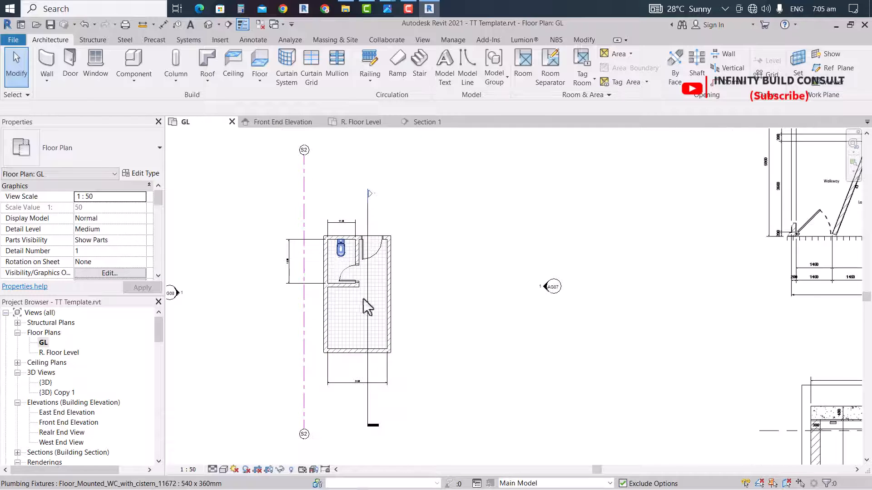
scroll(279, 312, "up", 4)
scroll(361, 305, "down", 3)
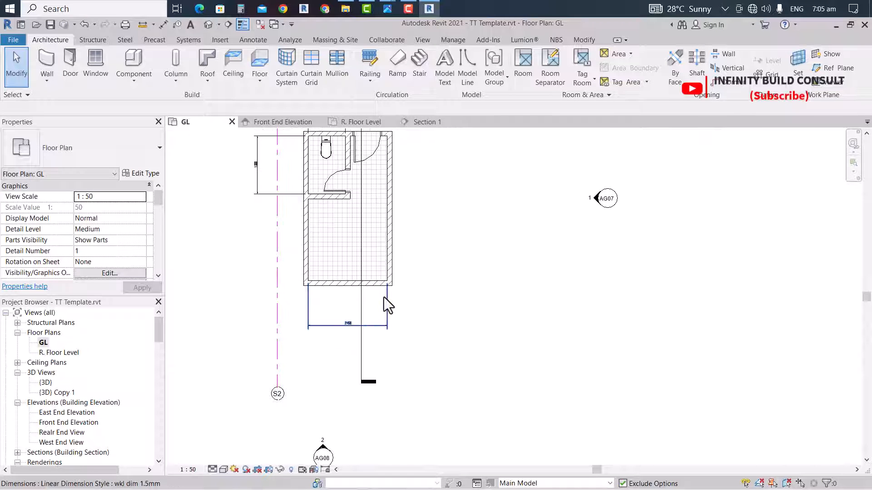
scroll(384, 297, "down", 6)
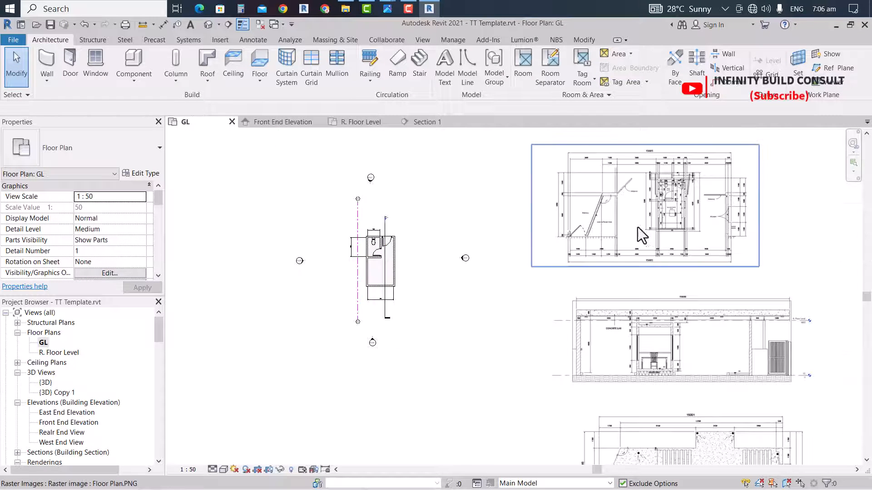
scroll(641, 184, "up", 3)
scroll(638, 168, "up", 3)
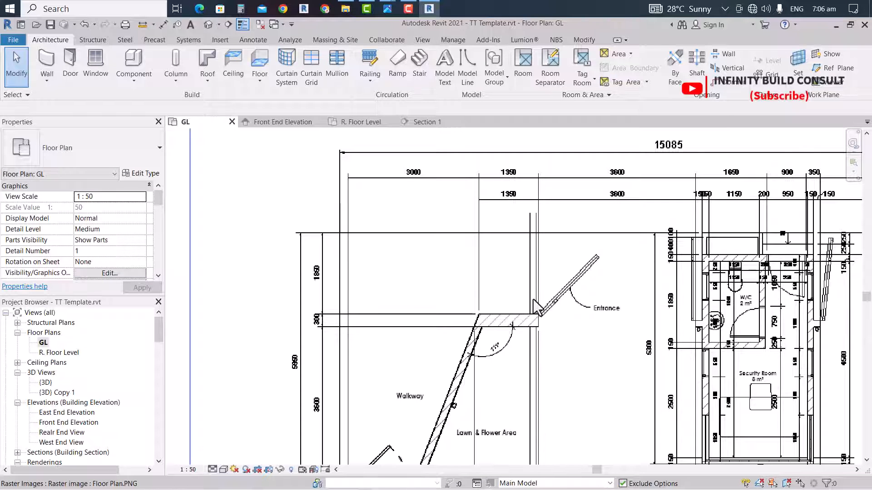
scroll(590, 272, "down", 5)
scroll(306, 344, "up", 5)
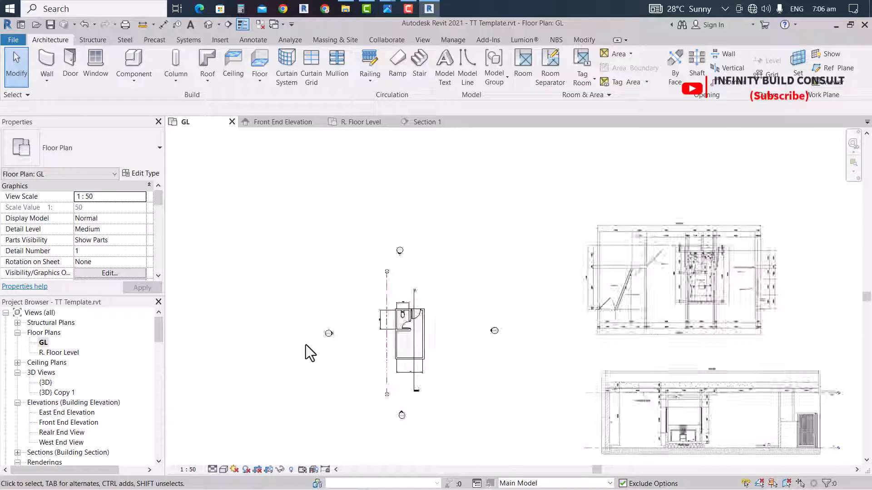
Draw a Generic - 300mm wall 1200 mm long, in line with the security room's upper wall and starting 3600 mm to its left
left_click(48, 53)
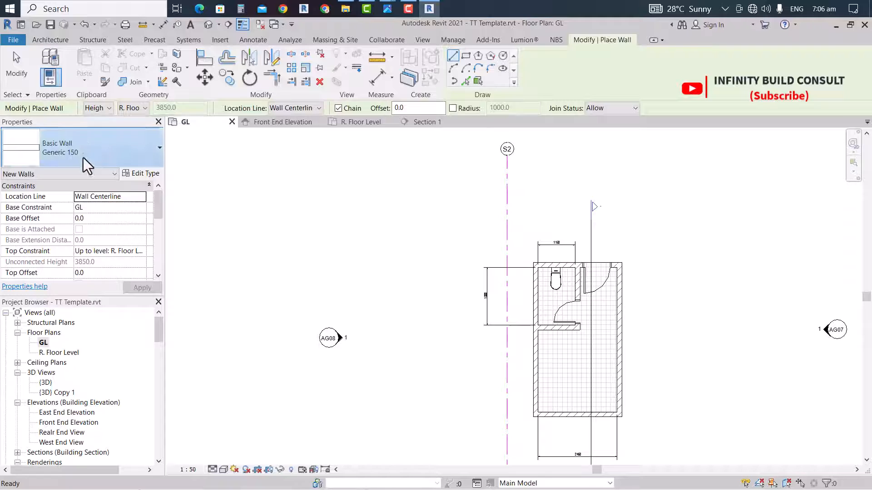
left_click(83, 157)
scroll(104, 246, "down", 2)
scroll(102, 263, "up", 1)
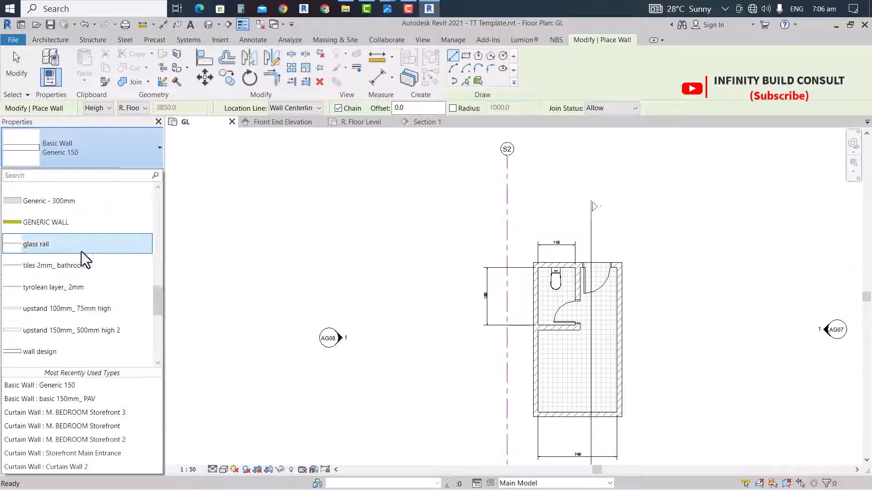
left_click(48, 200)
scroll(454, 265, "up", 2)
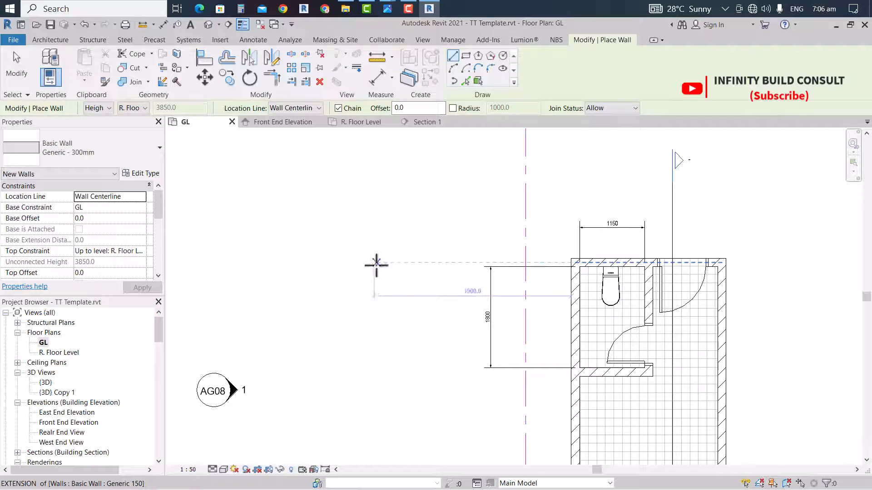
left_click(368, 263)
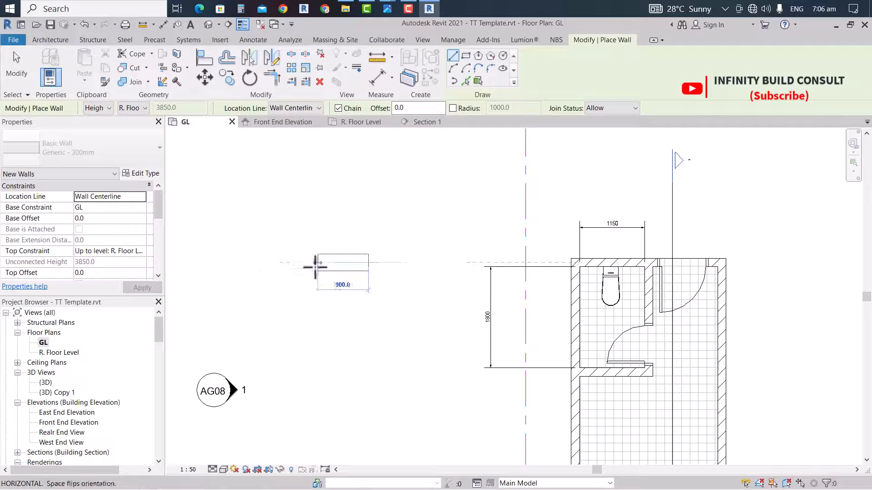
scroll(302, 264, "down", 6)
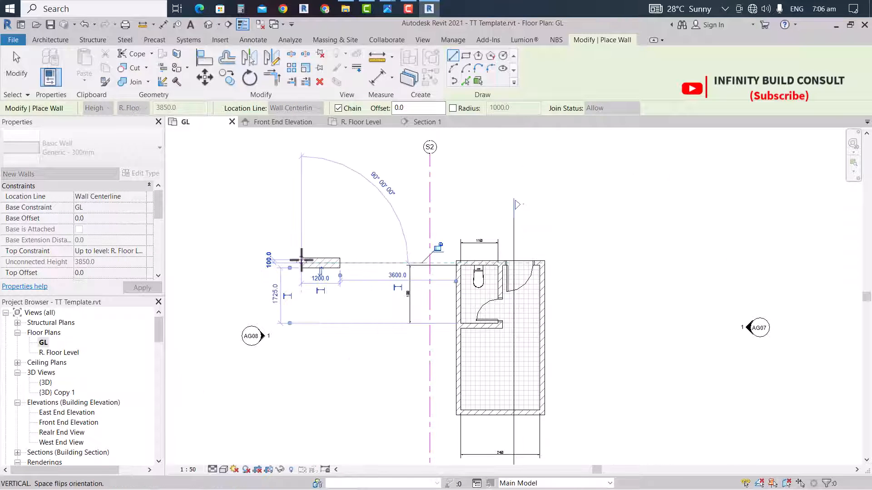
key("Escape")
Examine the slanted walkway wall and its thickness on the reference floor plan
scroll(411, 266, "up", 6)
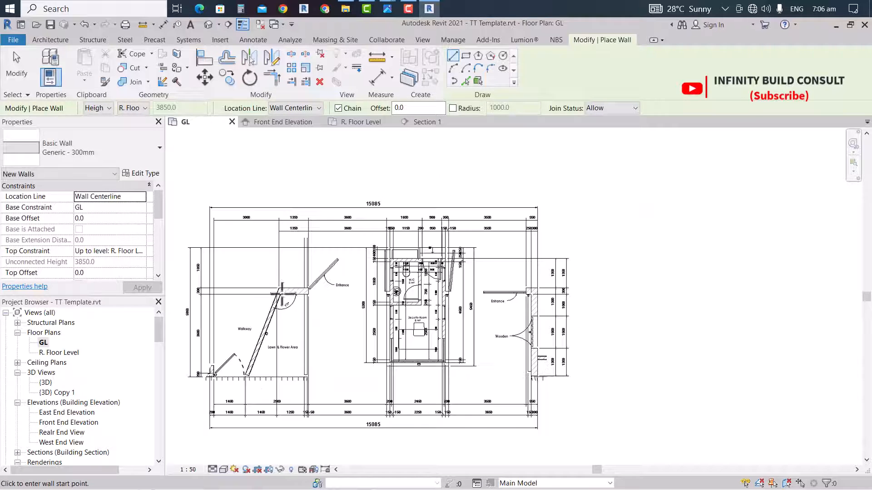
scroll(319, 281, "down", 2)
scroll(322, 229, "up", 4)
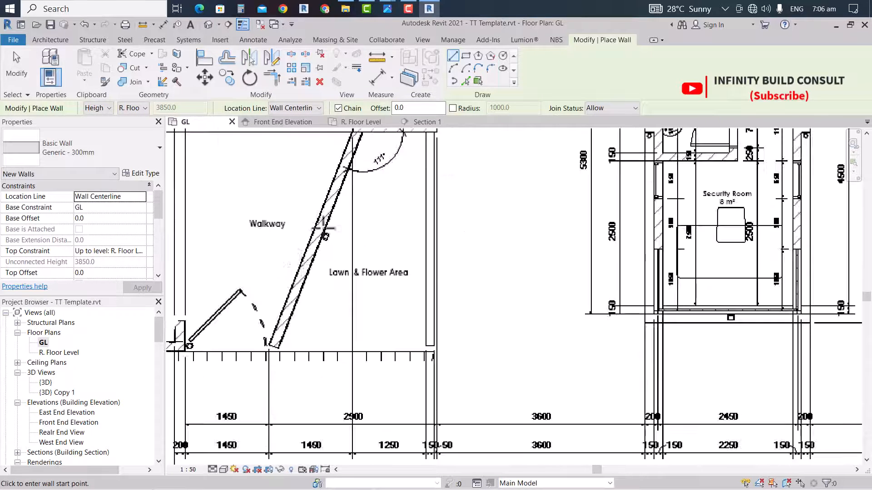
scroll(435, 320, "down", 6)
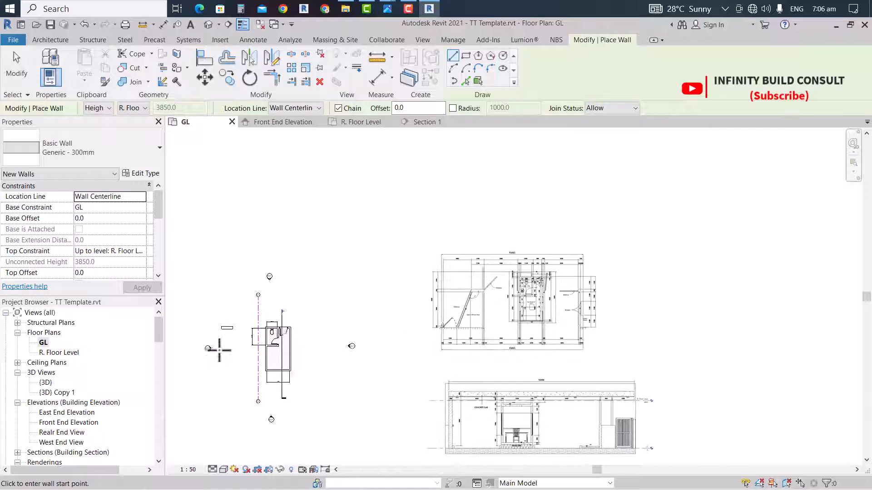
key("Escape")
key("Escape")
Draw a Generic 150 wall about 3700 mm long from the 300 mm wall's left end, slanting down-left at about 121°
scroll(245, 341, "up", 5)
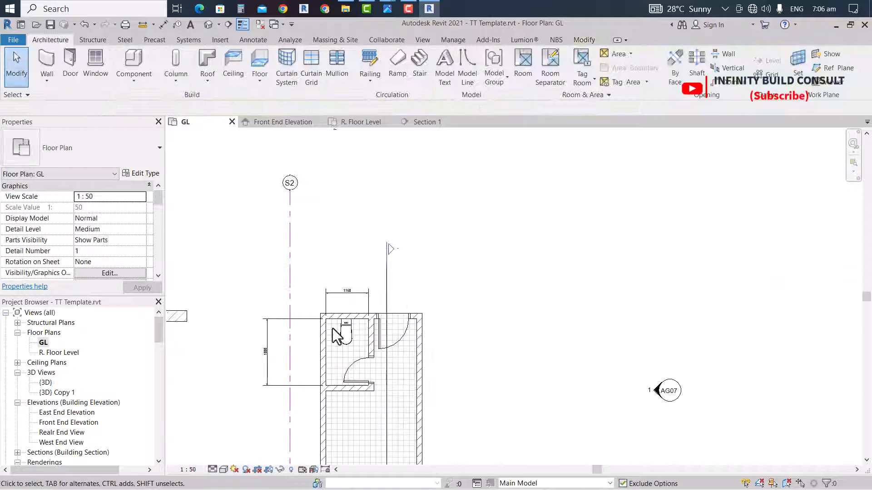
left_click(325, 348)
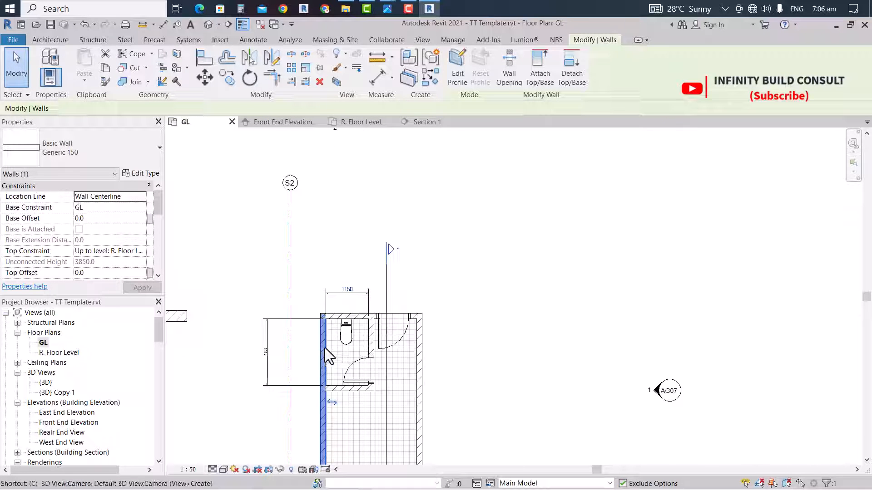
key("s")
scroll(672, 336, "down", 4)
scroll(455, 338, "up", 5)
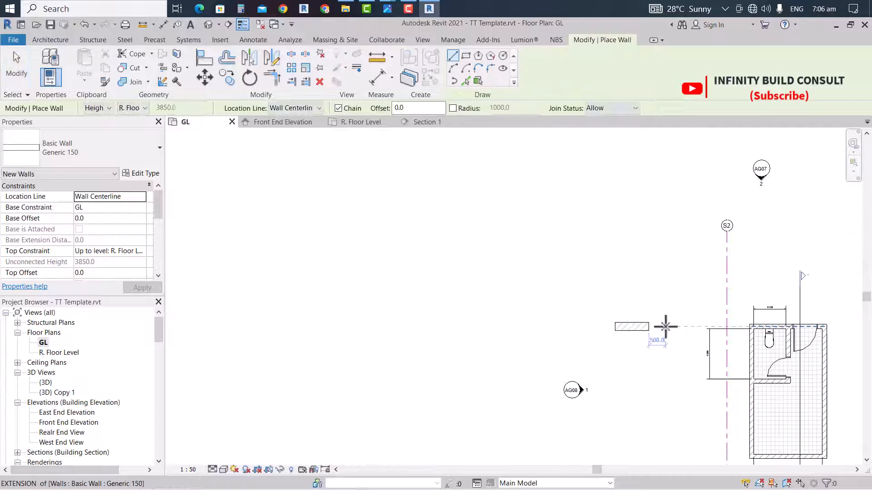
left_click(576, 328)
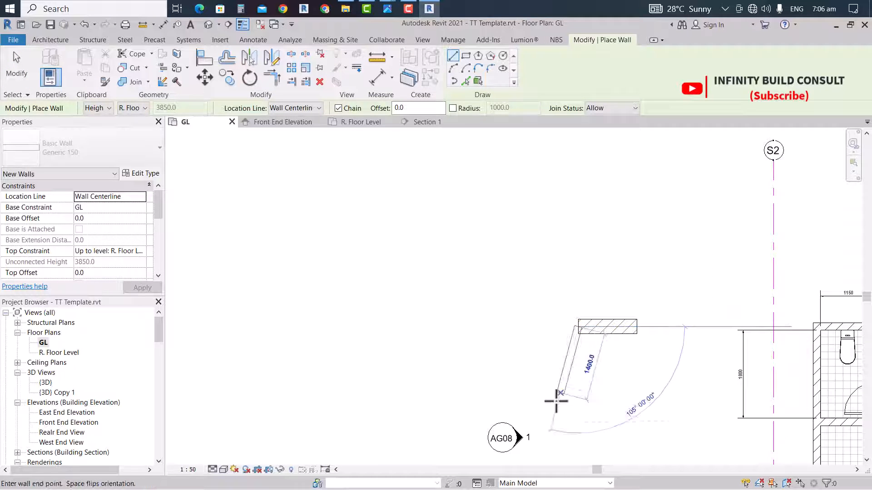
scroll(552, 359, "down", 5)
scroll(536, 402, "up", 4)
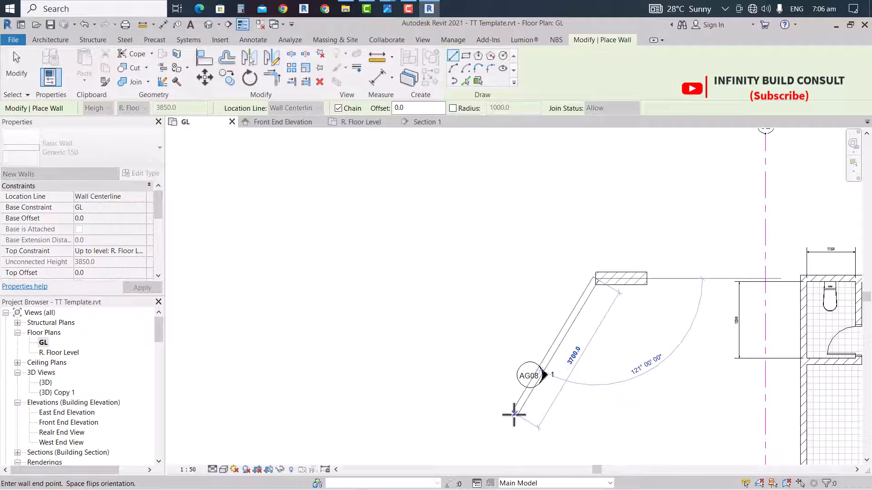
left_click(514, 414)
key("Escape")
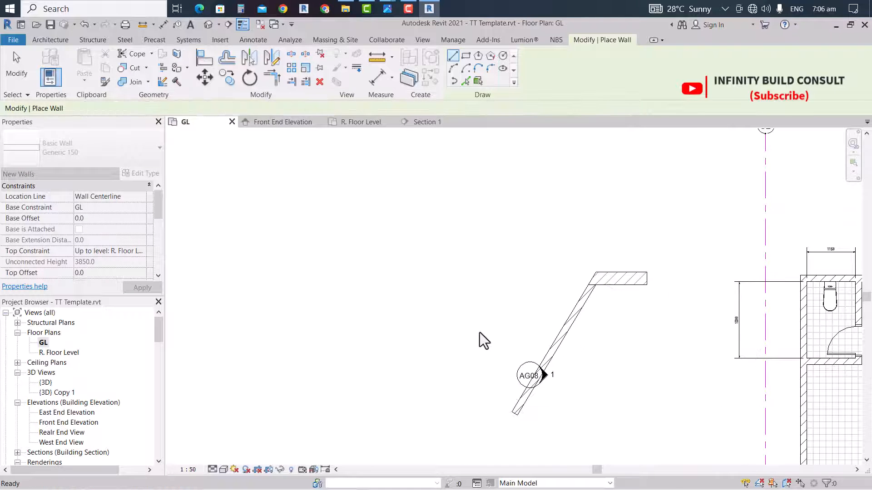
key("Escape")
Move the AG08 elevation marker to the left, clear of the slanted wall
scroll(481, 336, "down", 1)
left_click_drag(488, 342, 556, 386)
scroll(502, 351, "up", 2)
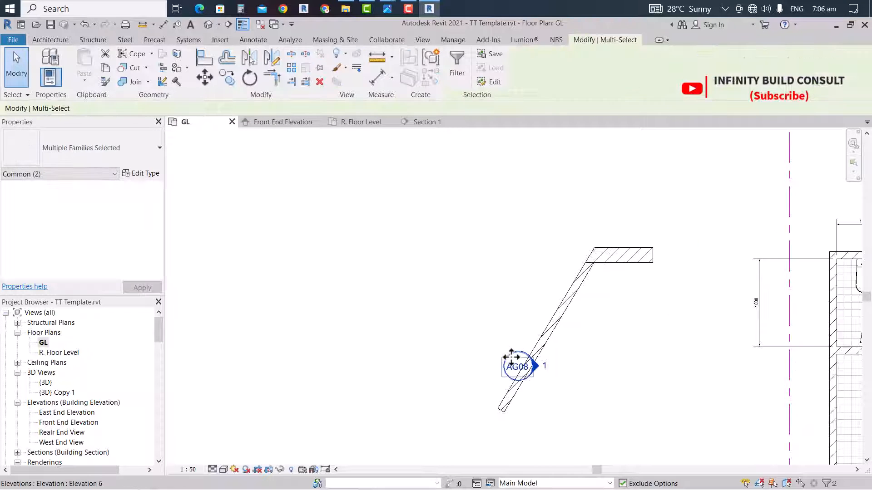
left_click_drag(511, 357, 320, 341)
scroll(379, 344, "down", 2)
key("Escape")
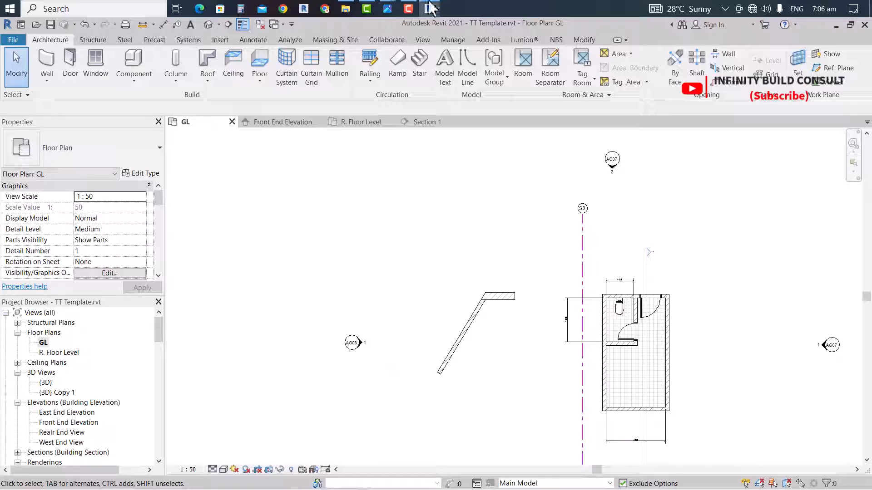
Add an angular dimension between the lower face of the 300 mm wall and the inner face of the slanted wall
left_click(574, 42)
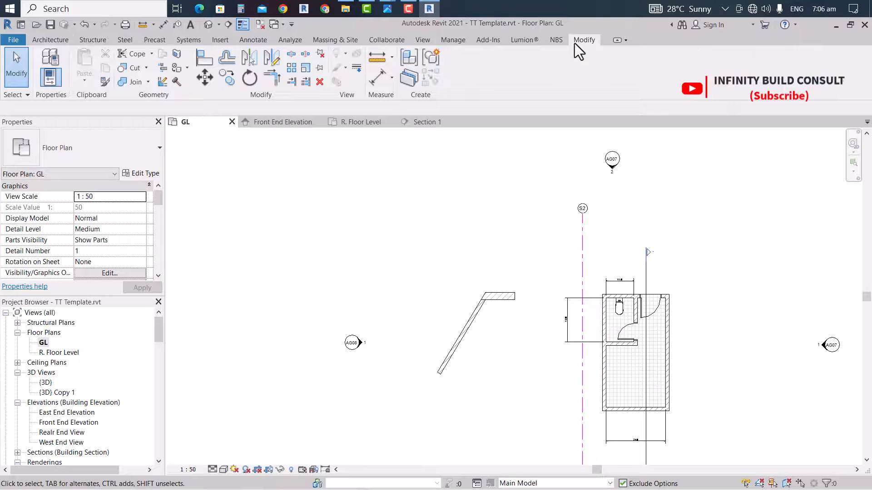
left_click(391, 81)
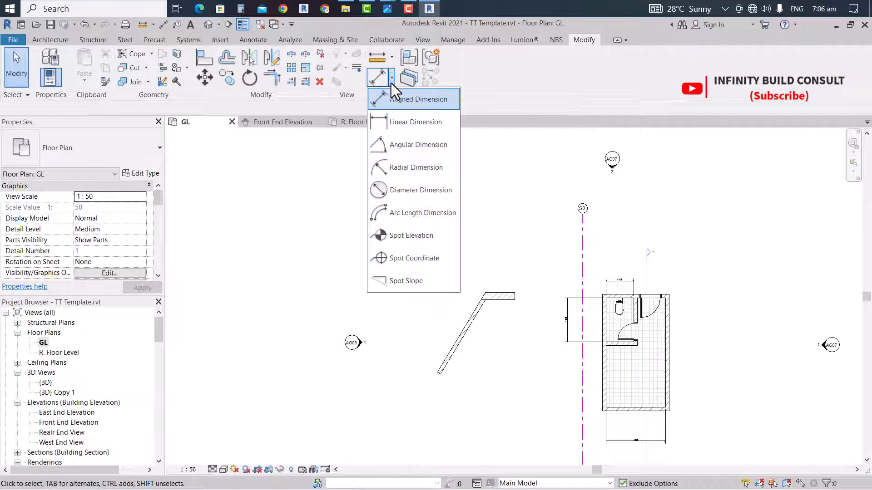
left_click(404, 145)
scroll(431, 354, "up", 5)
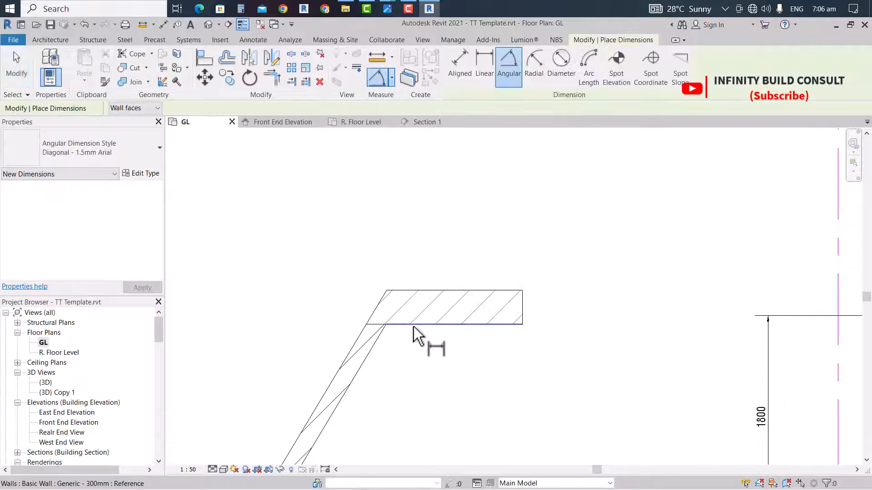
left_click(413, 325)
left_click(361, 357)
scroll(434, 402, "down", 3)
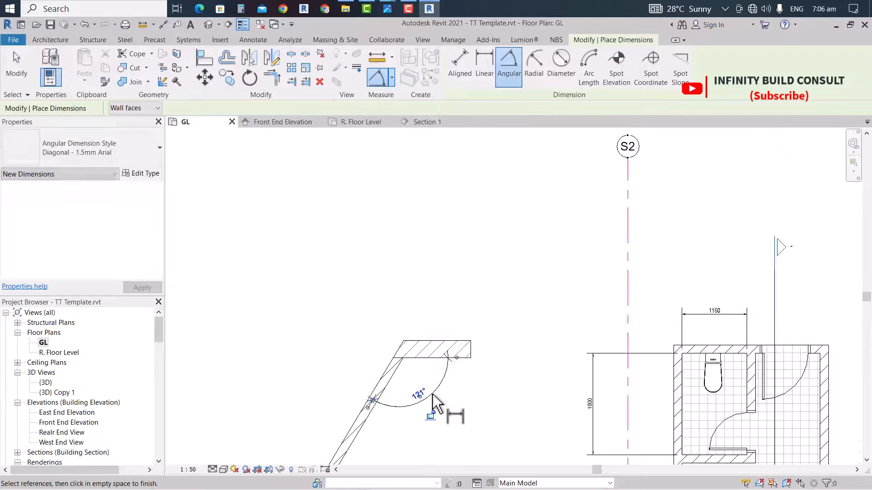
key("Escape")
key("Escape")
Check the angle between the entrance wall and the slanted walkway wall on the reference floor plan
scroll(384, 294, "down", 5)
scroll(604, 297, "down", 4)
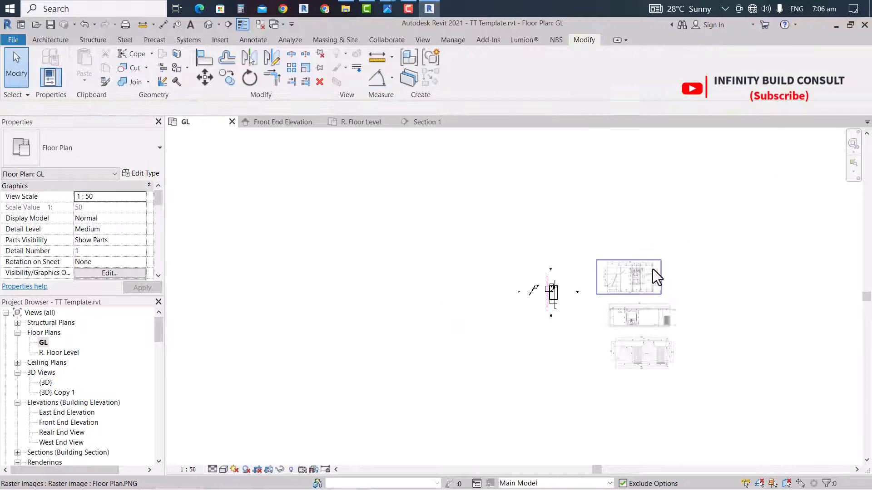
scroll(652, 269, "up", 8)
scroll(652, 258, "down", 2)
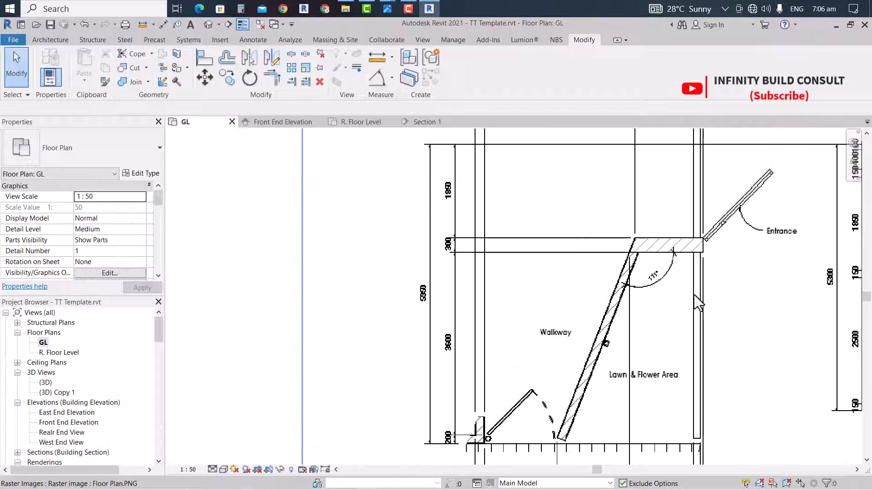
scroll(695, 295, "down", 4)
scroll(259, 393, "down", 3)
scroll(427, 327, "down", 3)
scroll(277, 362, "up", 4)
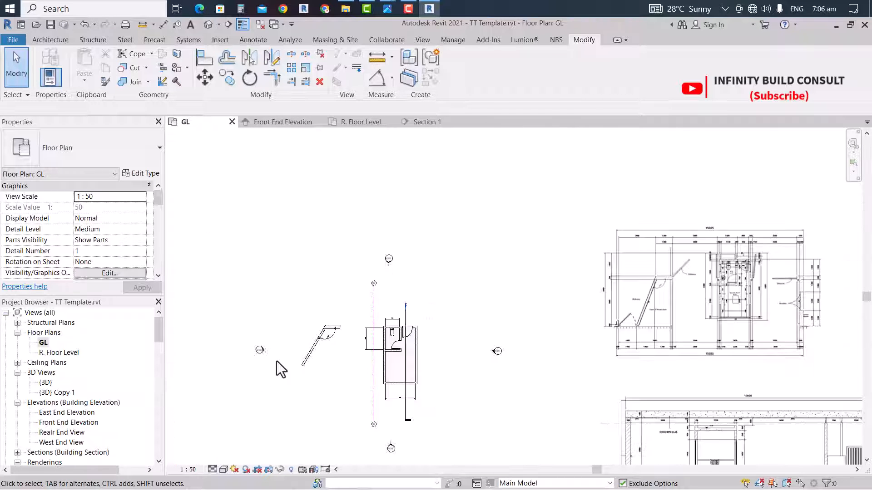
Set the angle between the slanted wall and the 300 mm wall to 111°
scroll(312, 344, "up", 4)
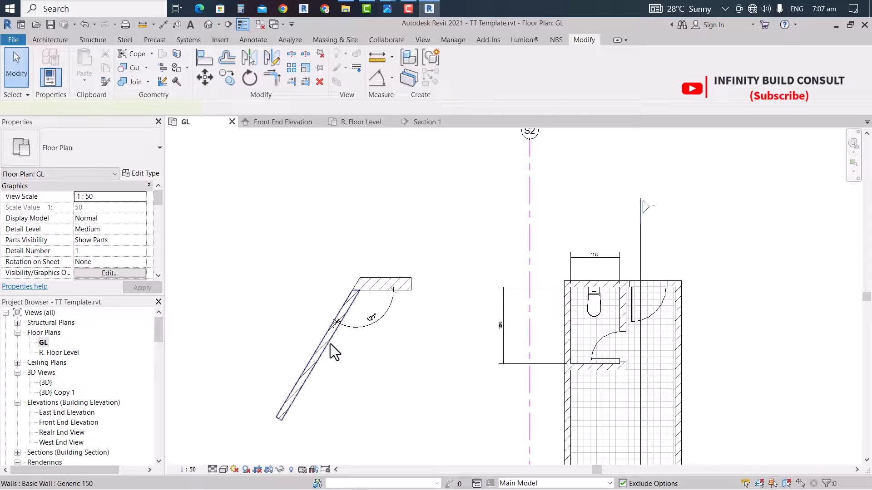
left_click(329, 345)
scroll(380, 326, "up", 3)
left_click(368, 317)
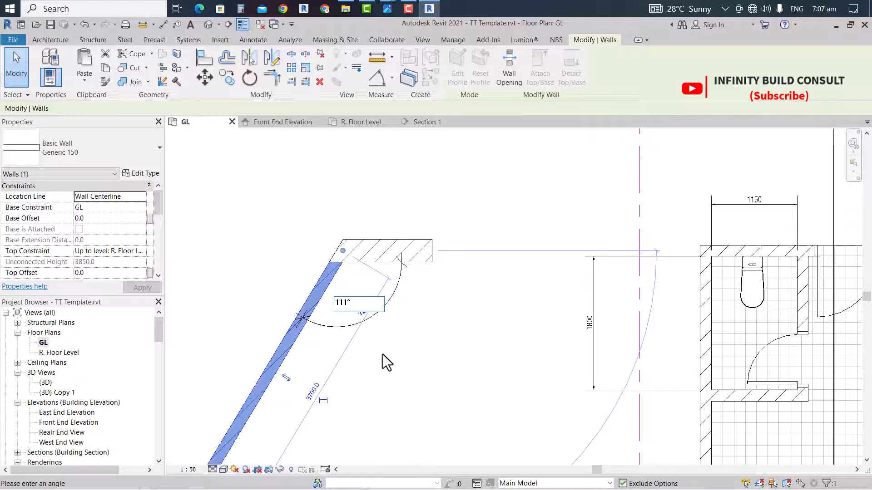
key("Return")
scroll(440, 290, "down", 2)
left_click(313, 260)
scroll(380, 270, "down", 2)
scroll(427, 272, "up", 3)
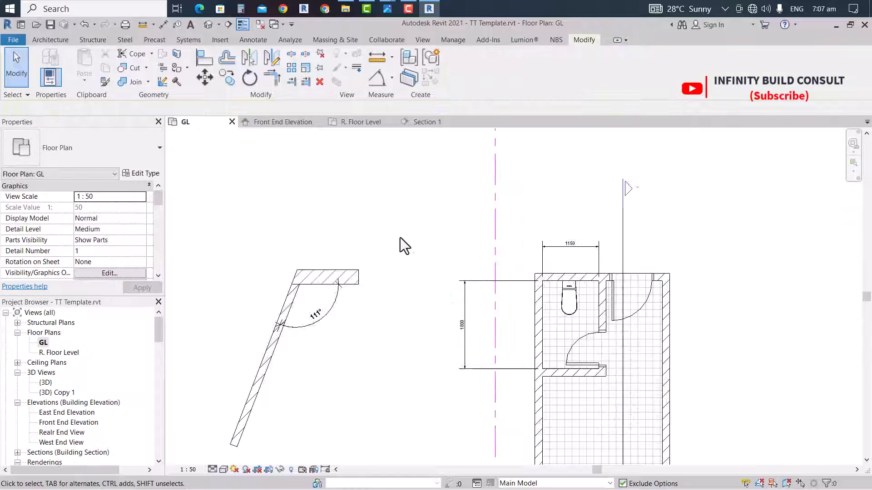
Add an aligned dimension between the 300 mm wall's right end and the outer face of the security room's left wall
left_click(163, 24)
scroll(349, 252, "up", 2)
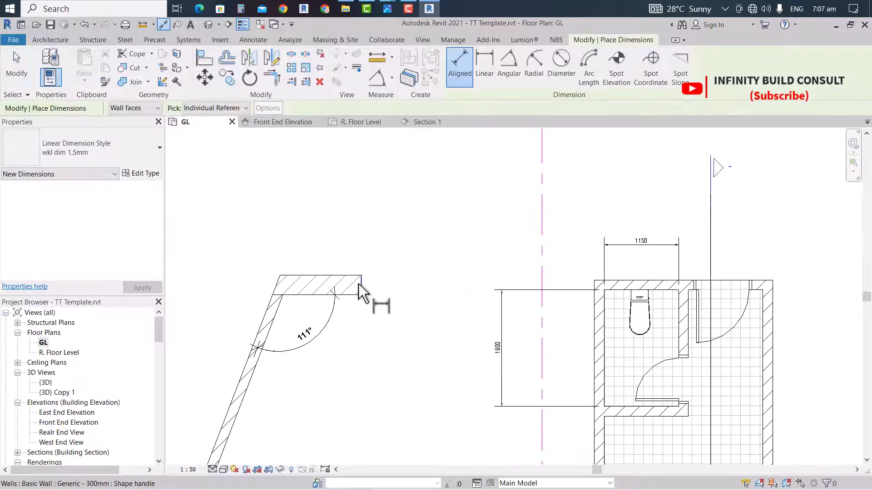
left_click(360, 285)
left_click(597, 372)
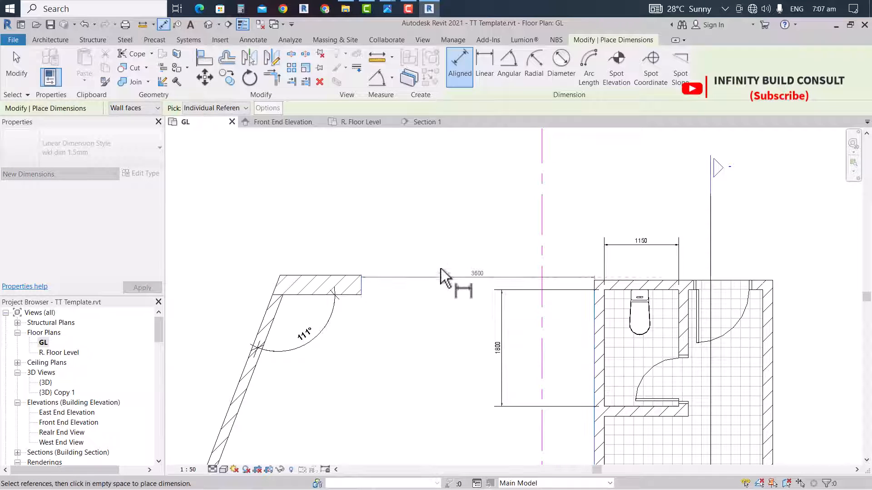
scroll(422, 250, "up", 1)
left_click(375, 244)
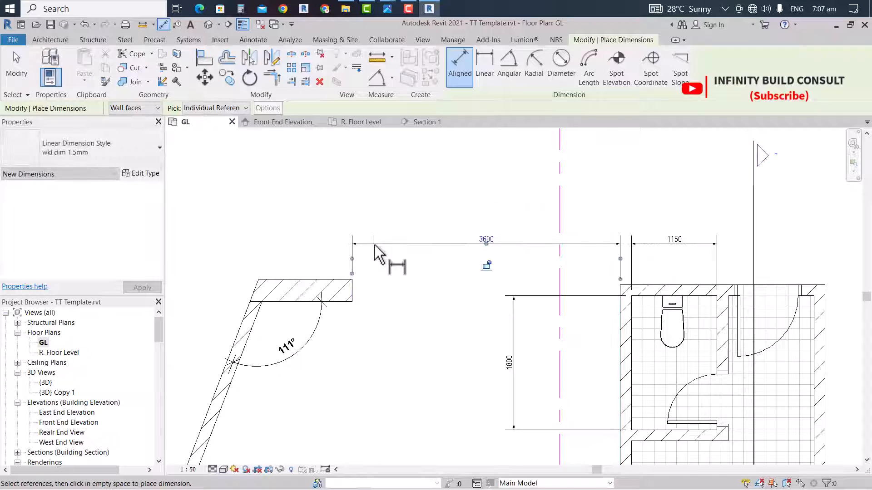
scroll(375, 247, "down", 3)
key("Escape")
key("Escape")
Examine the reference floor plan's right-hand entrance wall, its wooden section and their dimensions
scroll(426, 273, "down", 3)
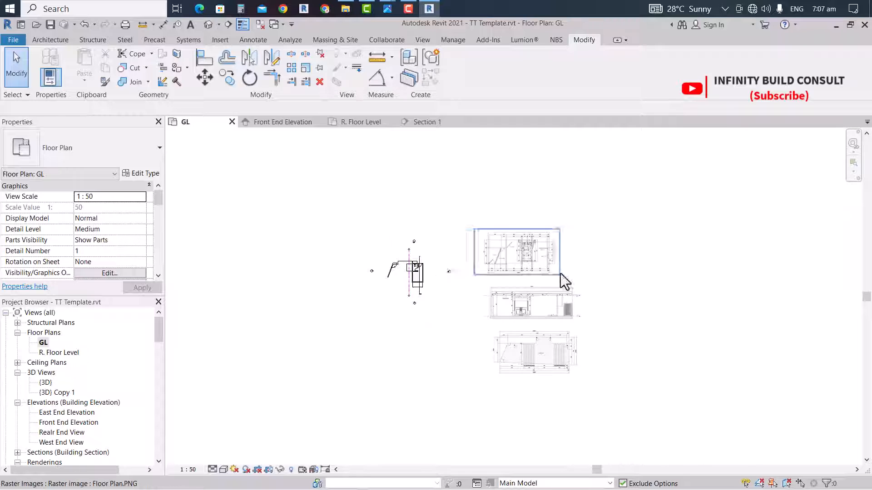
scroll(560, 279, "up", 4)
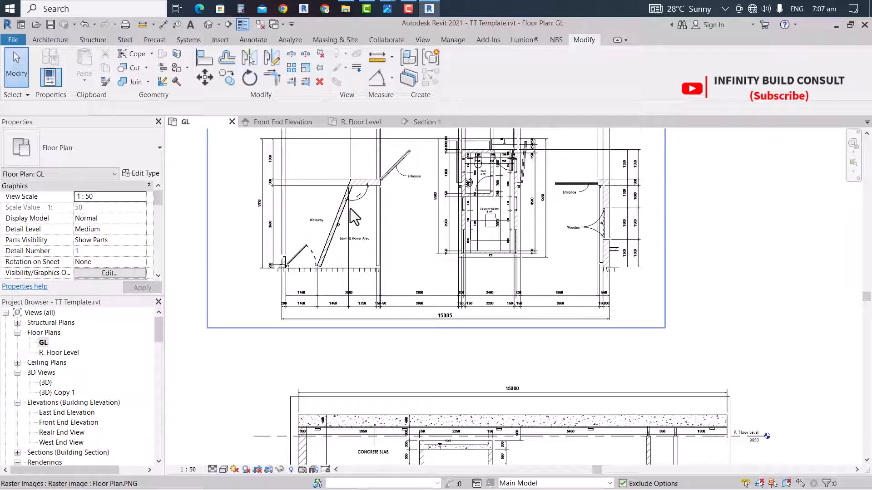
scroll(516, 213, "up", 4)
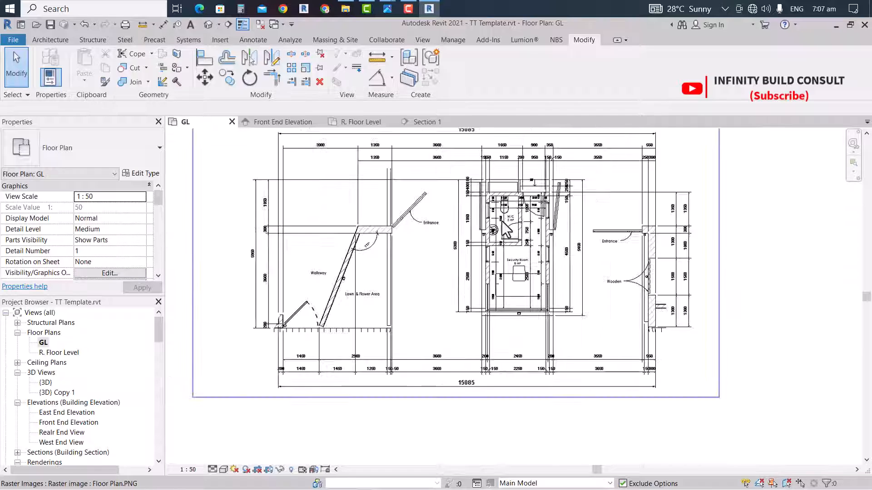
scroll(516, 213, "down", 3)
scroll(643, 199, "up", 4)
scroll(675, 295, "down", 4)
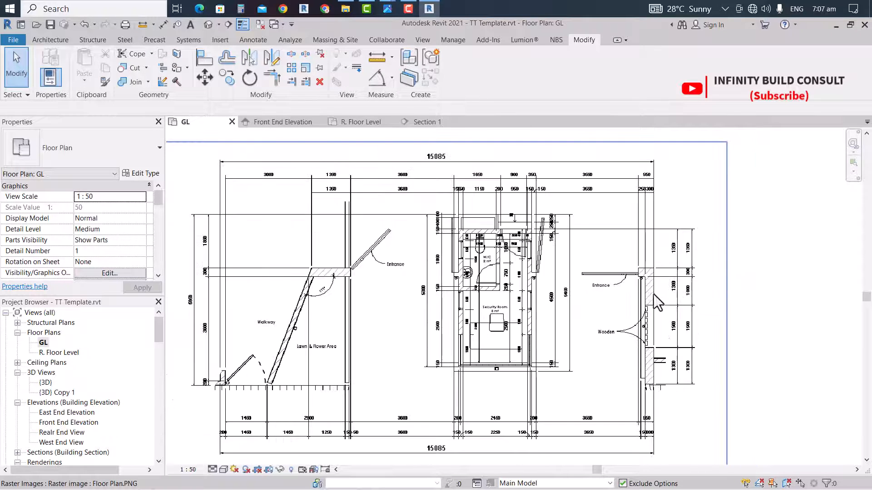
scroll(645, 291, "up", 3)
scroll(648, 299, "up", 1)
scroll(648, 298, "down", 1)
scroll(638, 302, "up", 2)
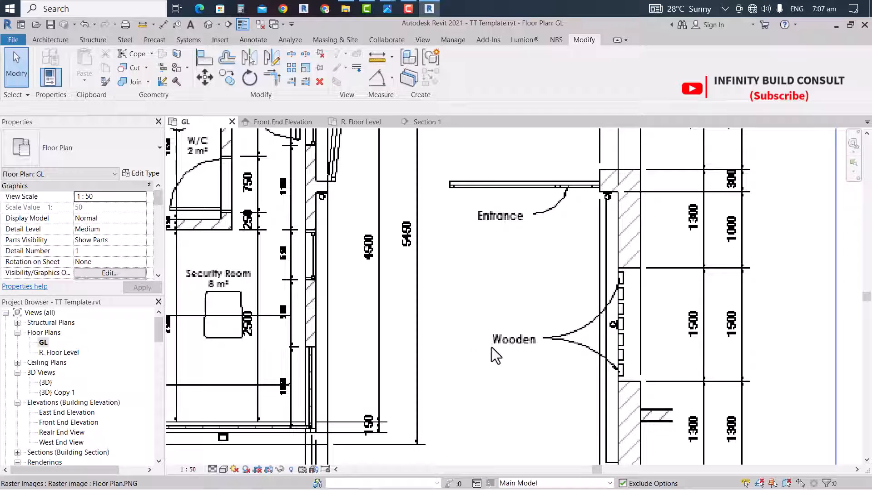
scroll(495, 354, "down", 3)
scroll(626, 337, "down", 2)
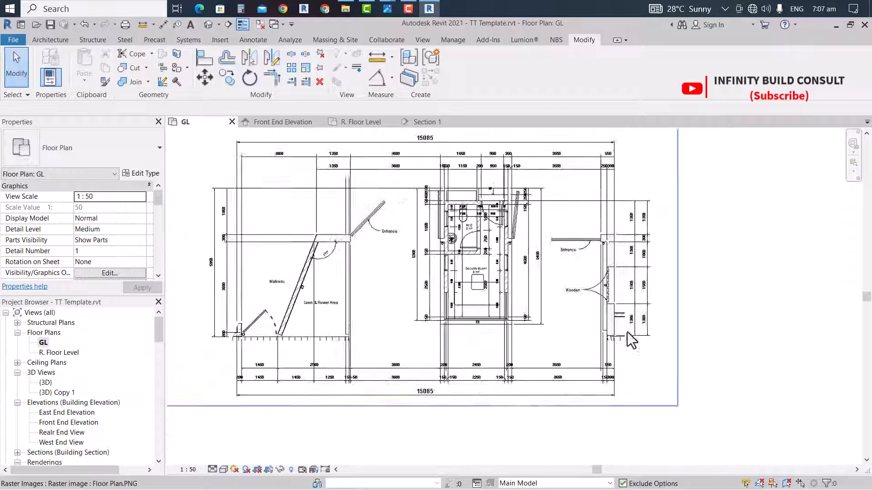
Check the segment lengths of the reference floor plan's right-hand wall, above, along and below the wooden section
scroll(623, 335, "up", 3)
scroll(611, 315, "down", 1)
scroll(576, 185, "up", 3)
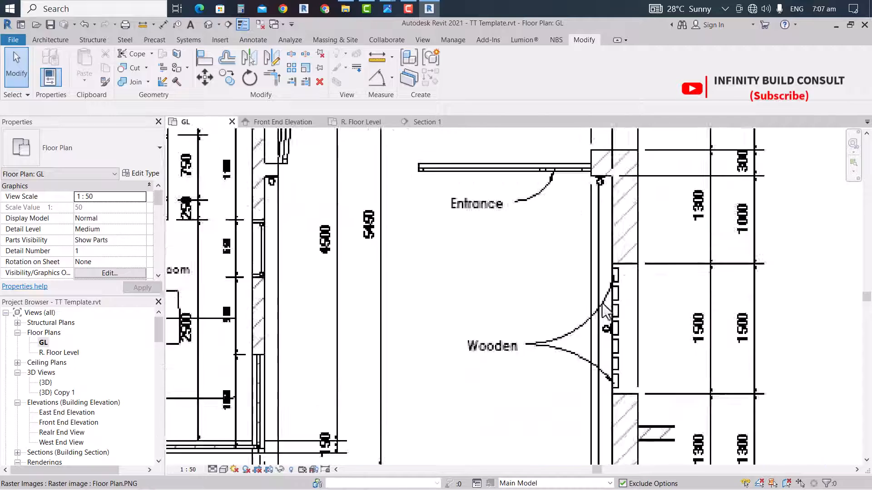
scroll(607, 310, "down", 3)
scroll(605, 186, "up", 3)
scroll(609, 195, "down", 3)
scroll(615, 160, "up", 3)
scroll(631, 205, "down", 3)
scroll(632, 206, "down", 2)
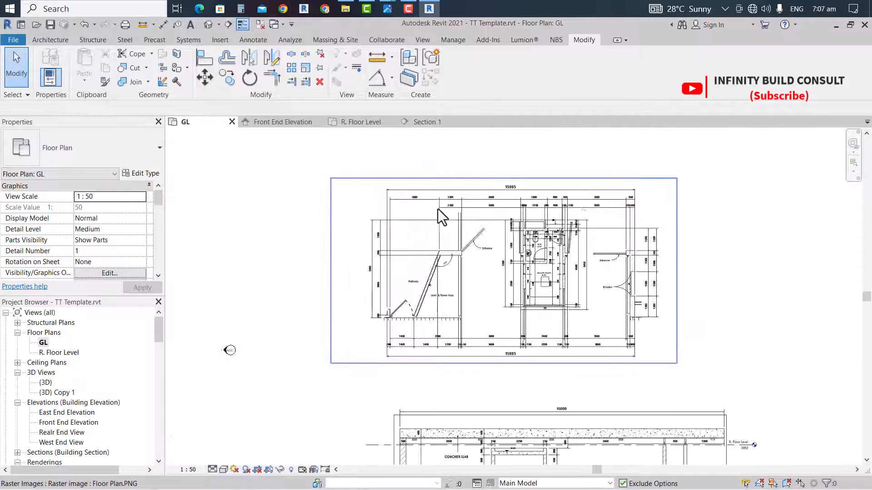
Draw a vertical Generic - 300mm wall about 4650 mm long, standing apart to the right of the security room
scroll(440, 210, "down", 3)
scroll(338, 266, "up", 3)
scroll(250, 289, "up", 3)
scroll(279, 261, "up", 1)
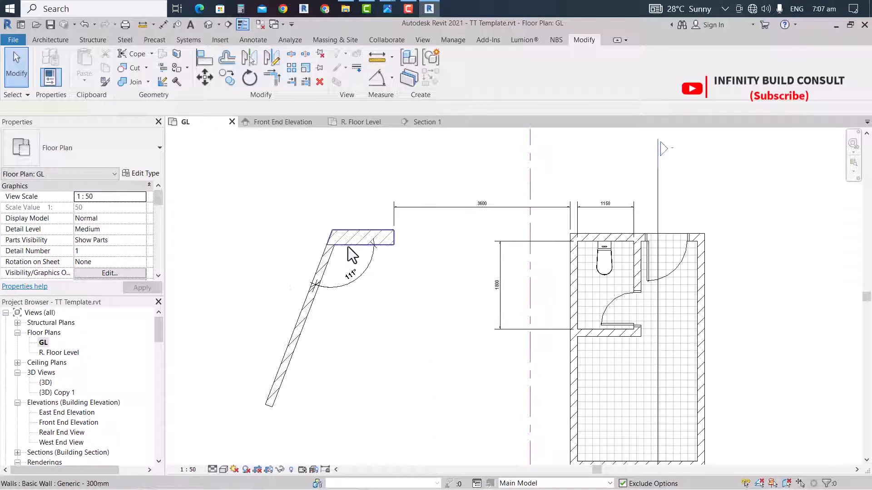
left_click(349, 248)
key("w")
key("a")
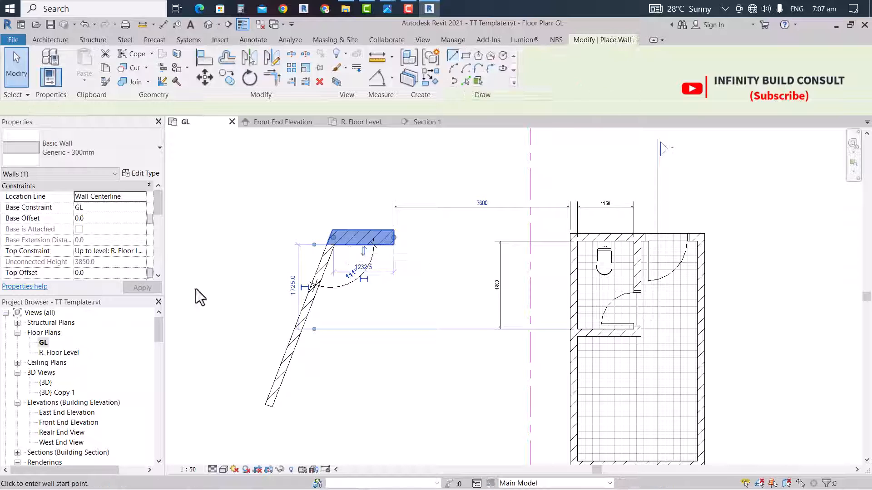
scroll(195, 293, "down", 3)
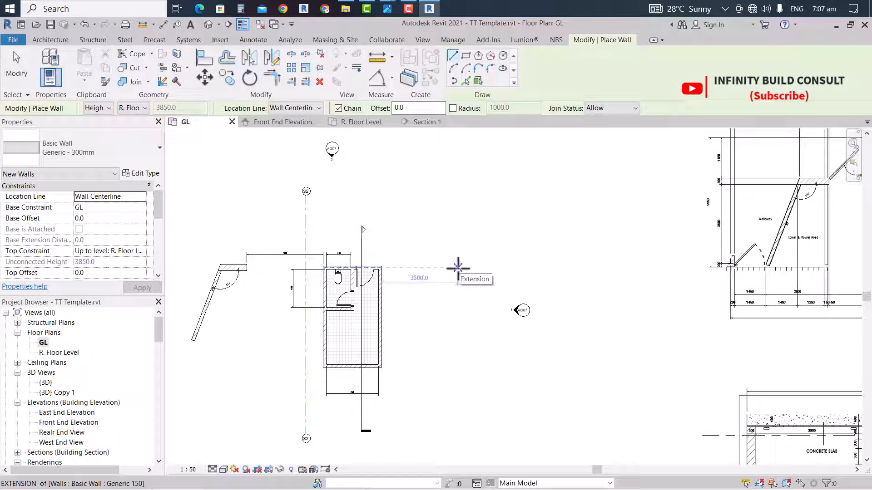
left_click(458, 268)
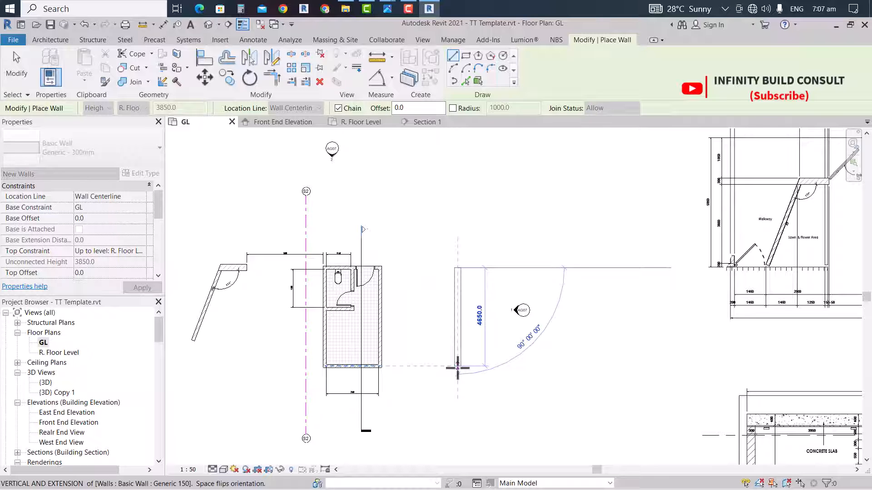
scroll(452, 358, "down", 3)
scroll(573, 348, "up", 3)
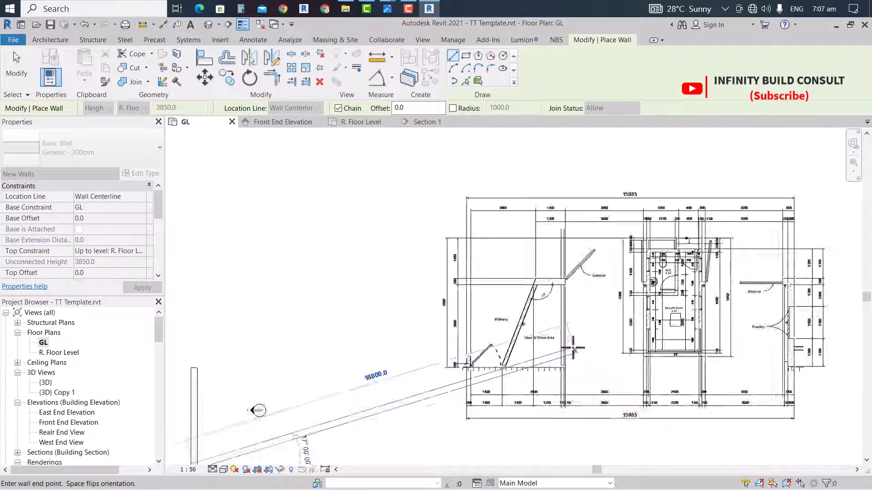
scroll(573, 347, "up", 1)
scroll(568, 336, "down", 2)
key("Escape")
key("Escape")
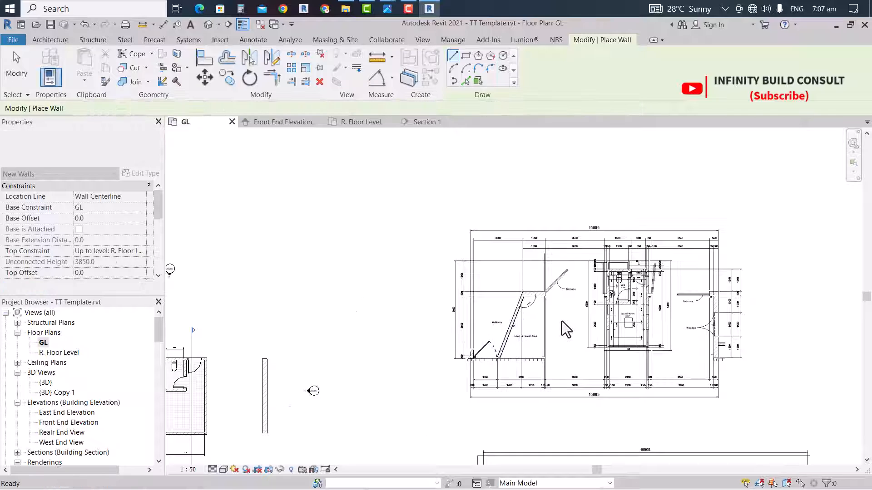
Draw a horizontal detail line about 11200 mm long from the security room's bottom-left outer corner, leftward past the slanted wall
scroll(565, 329, "down", 3)
scroll(437, 350, "up", 3)
left_click(435, 305)
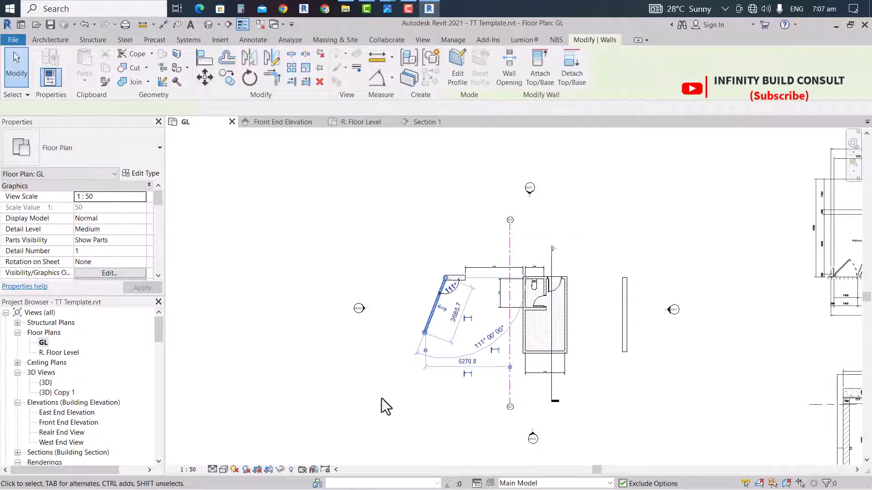
left_click(352, 408)
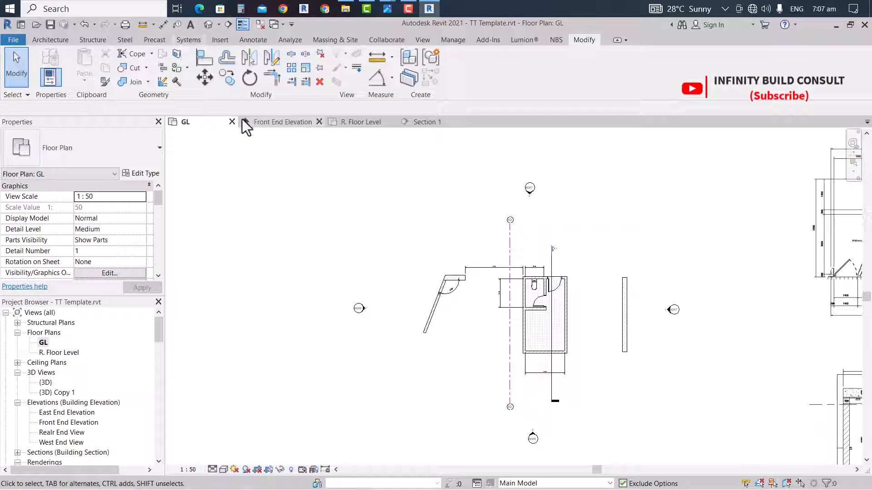
key("d")
key("l")
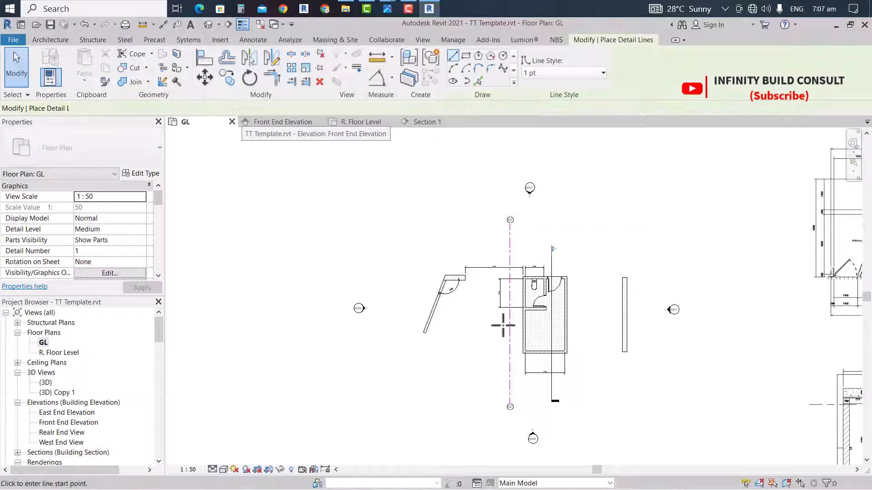
scroll(518, 352, "up", 1)
scroll(515, 356, "up", 1)
left_click(526, 355)
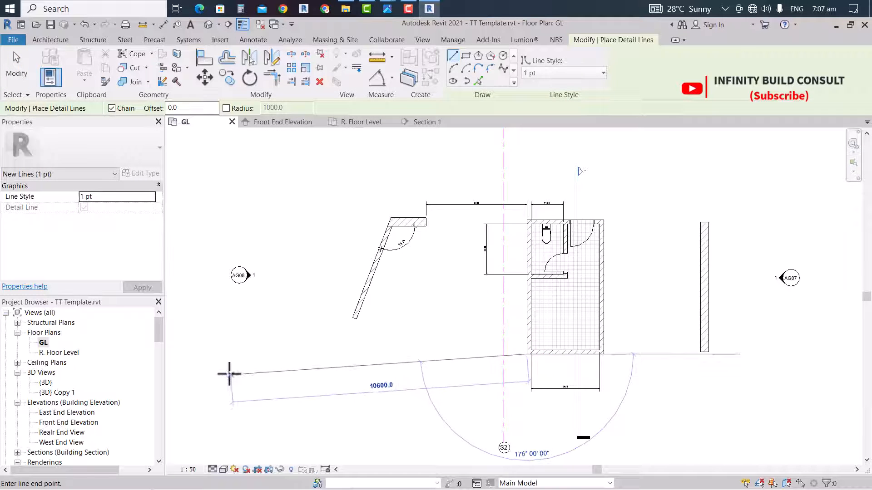
left_click(214, 360)
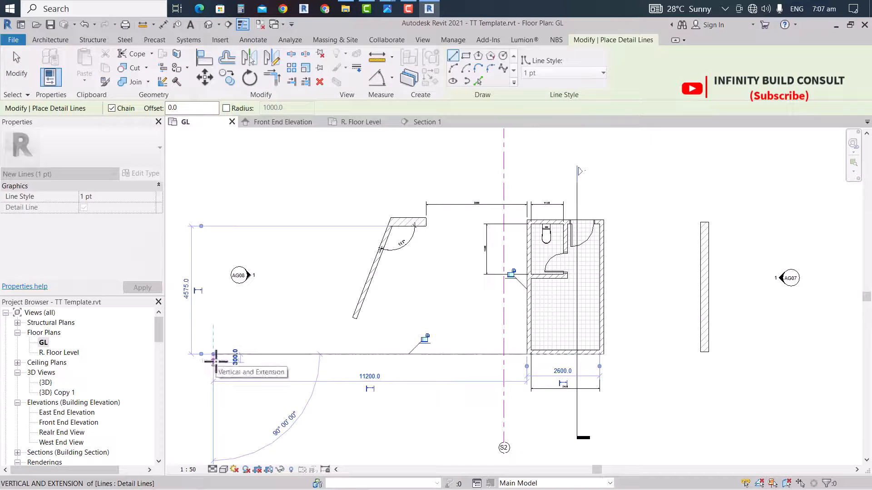
key("Escape")
key("Escape")
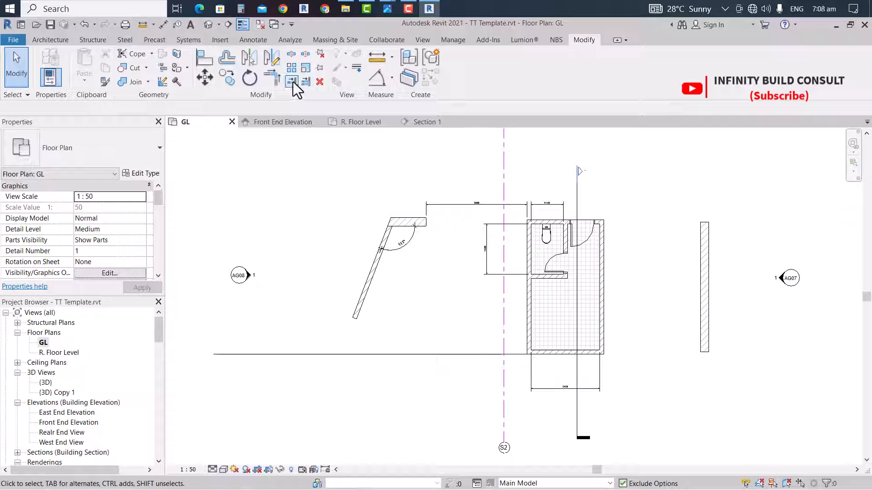
Extend the slanted walkway wall to the horizontal detail line, then delete that detail line
left_click(292, 82)
left_click(369, 355)
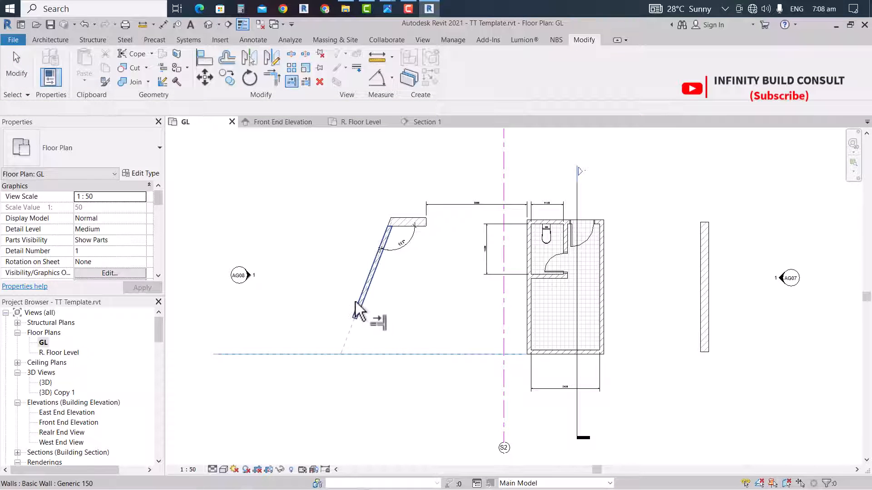
left_click(355, 302)
key("Escape")
key("Escape")
scroll(376, 366, "down", 4)
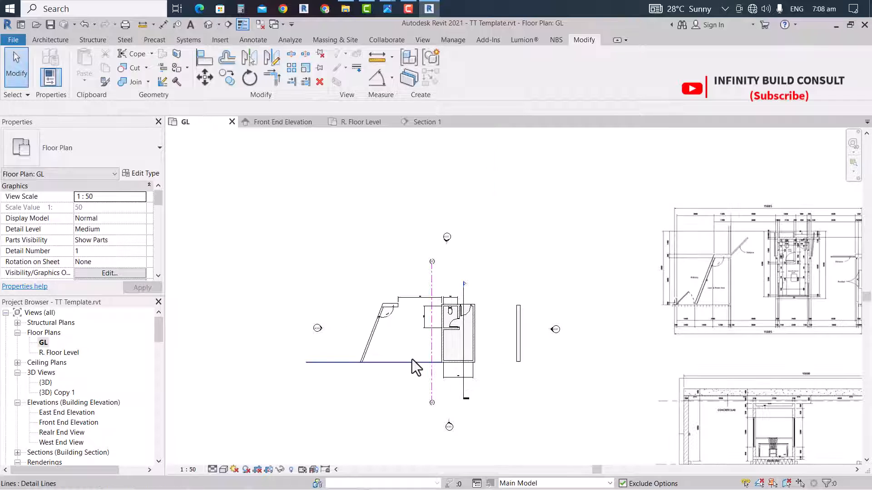
left_click(413, 359)
key("Escape")
Examine where the right-hand wall starts and ends relative to the security room on the reference floor plan
scroll(413, 359, "down", 3)
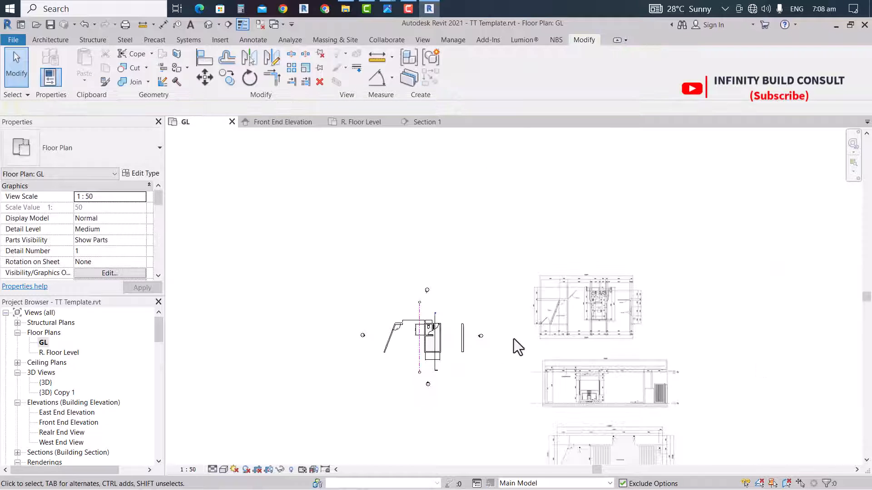
scroll(514, 338, "up", 7)
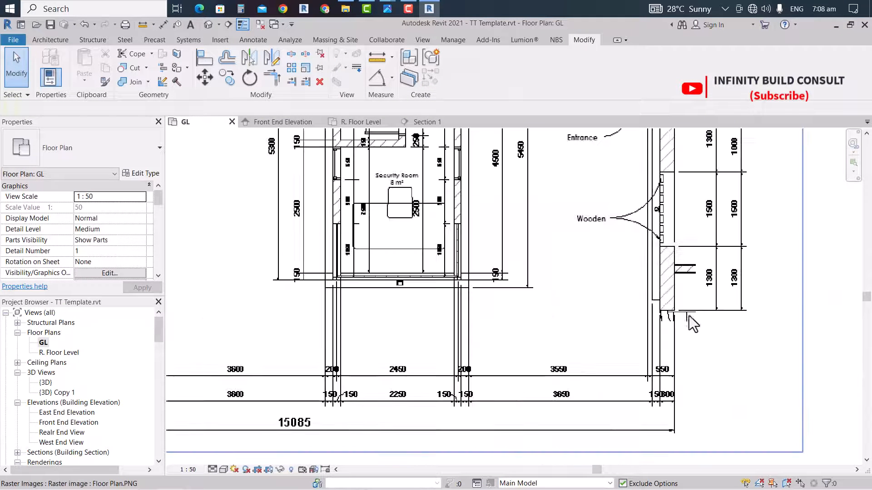
scroll(722, 304, "up", 3)
scroll(697, 261, "down", 5)
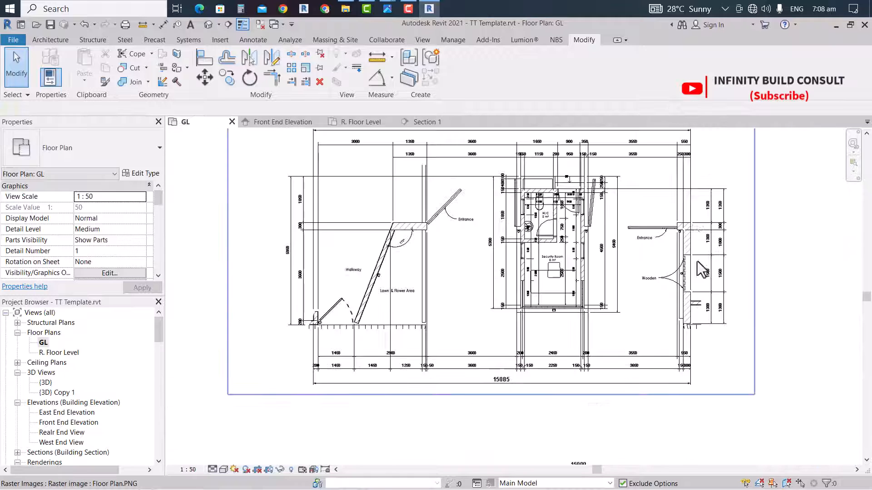
scroll(735, 255, "up", 4)
scroll(740, 245, "down", 8)
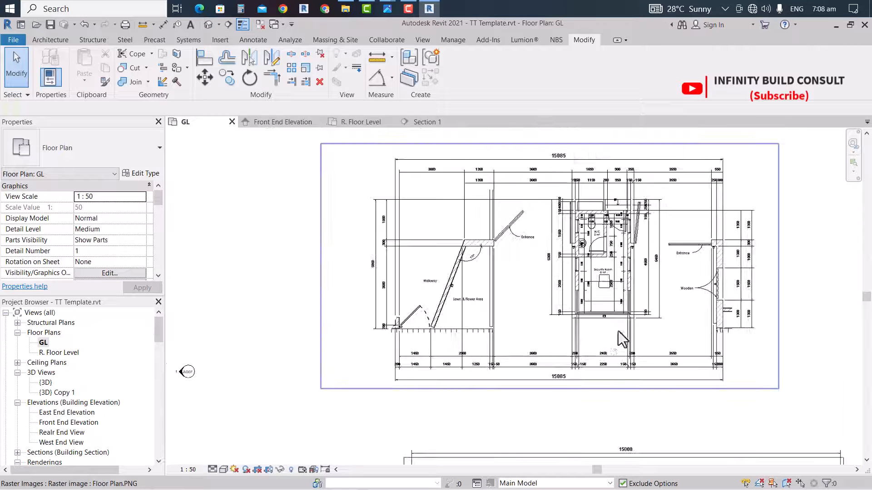
scroll(396, 339, "up", 4)
scroll(396, 339, "up", 2)
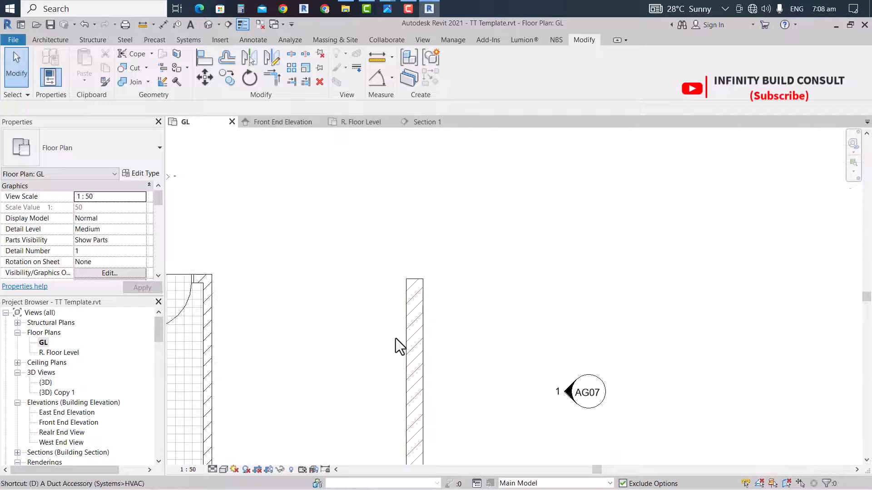
key("l")
scroll(406, 265, "up", 4)
scroll(450, 292, "down", 3)
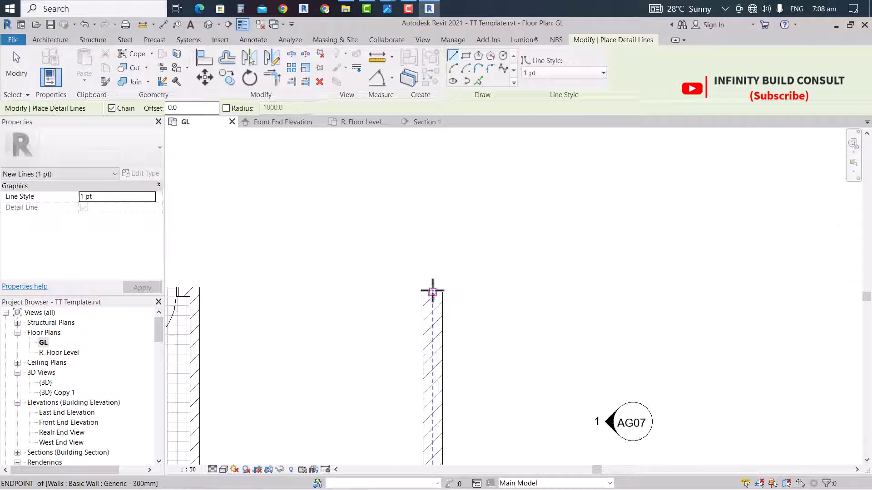
scroll(432, 293, "down", 3)
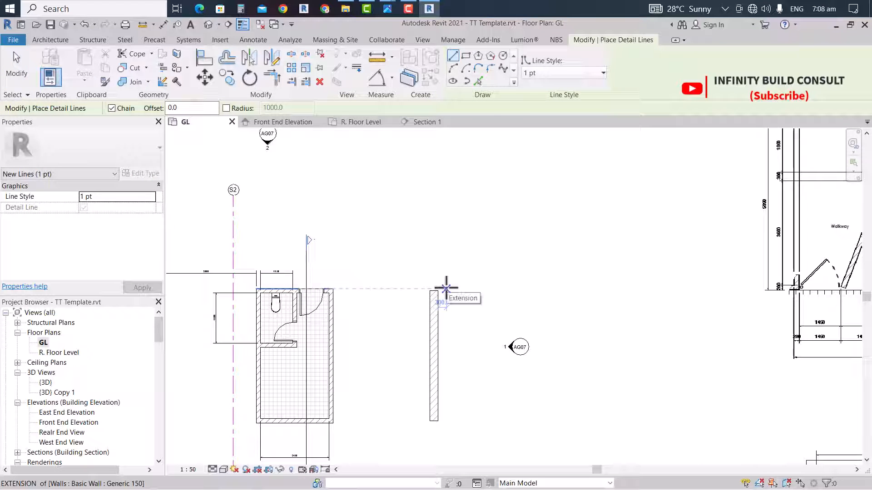
Align the top end of the right-hand 300 mm wall with the outer face of the security room's top wall
key("a")
key("l")
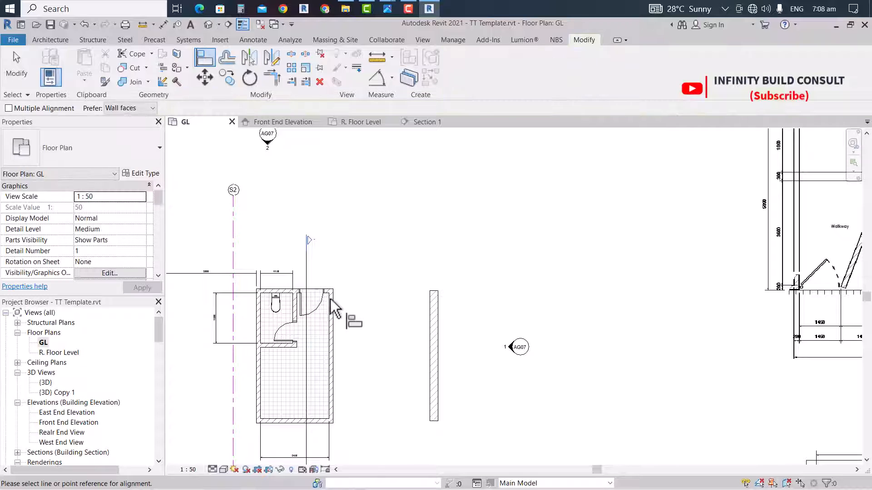
scroll(334, 300, "up", 4)
left_click(303, 273)
scroll(632, 259, "down", 3)
scroll(553, 319, "up", 3)
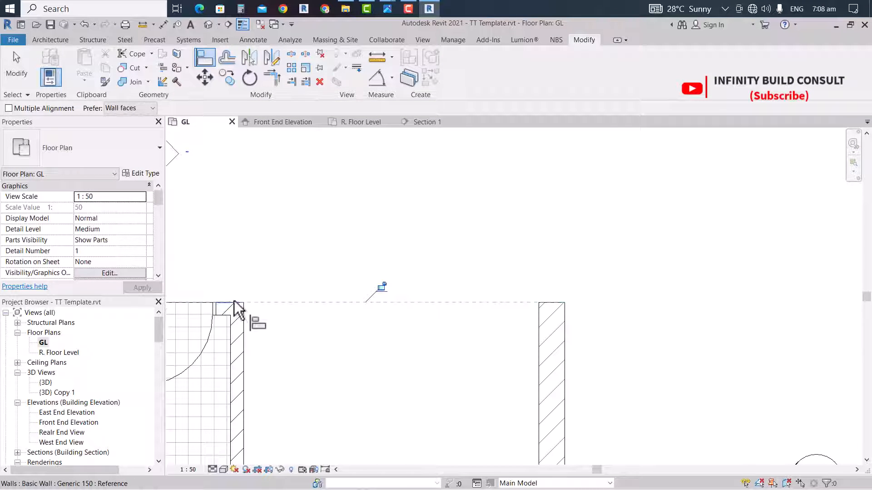
scroll(311, 301, "down", 3)
scroll(394, 299, "up", 2)
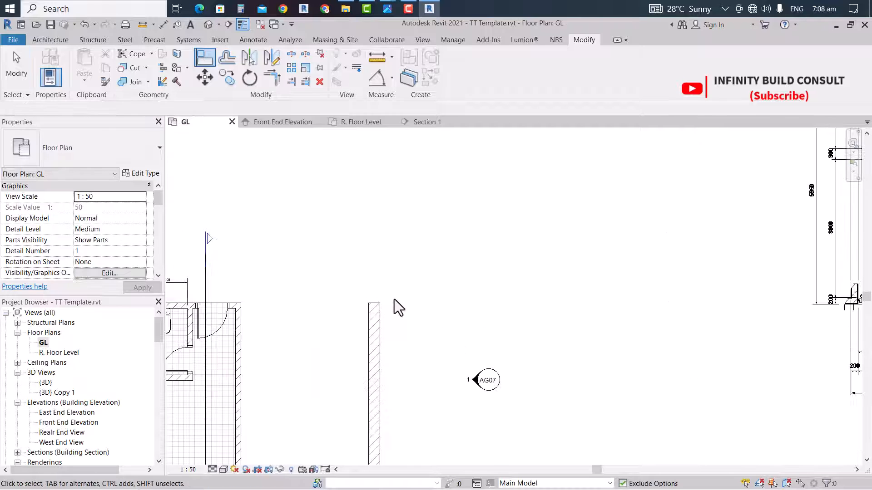
key("Escape")
key("Escape")
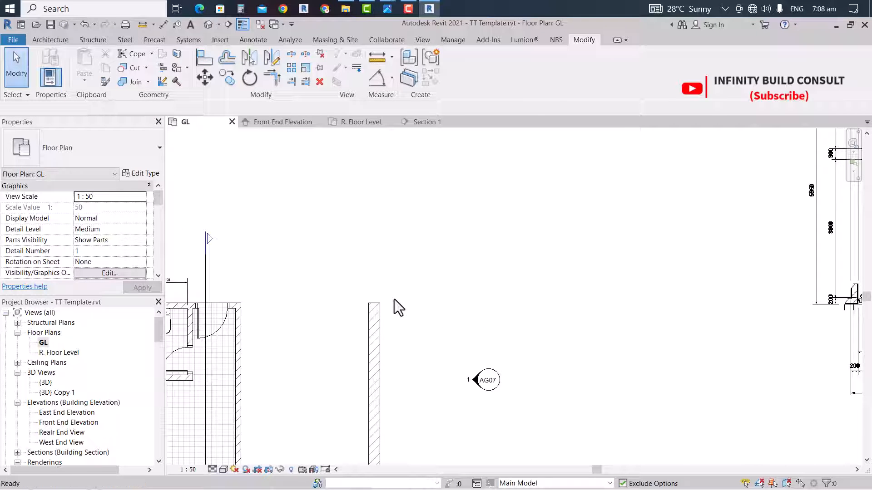
Draw a horizontal detail line about 2900 mm long, rightward from the top-right corner of the right-hand 300 mm wall
key("d")
key("l")
scroll(356, 312, "up", 2)
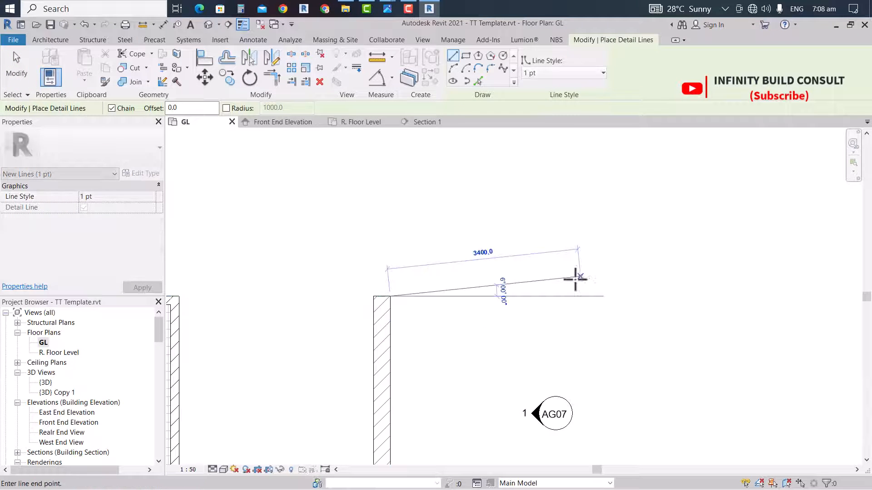
left_click(556, 297)
key("Escape")
key("Escape")
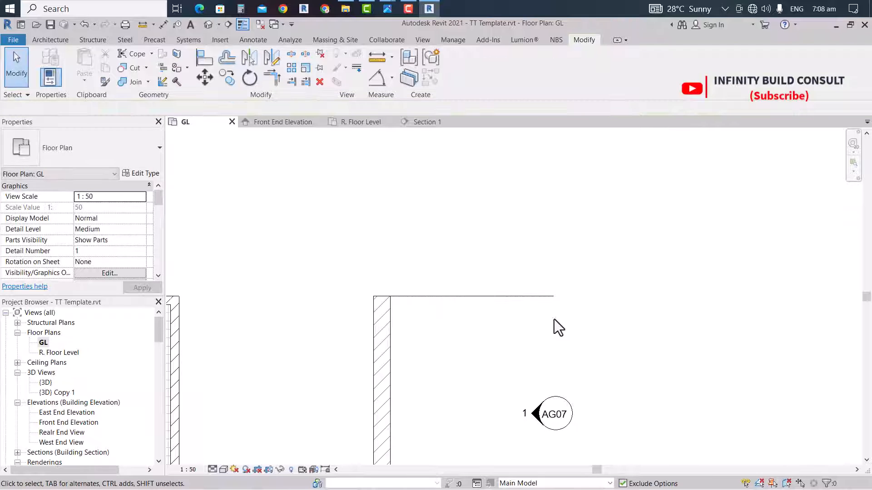
Copy the horizontal detail line 1300 mm straight down along the right-hand 300 mm wall
left_click(471, 296)
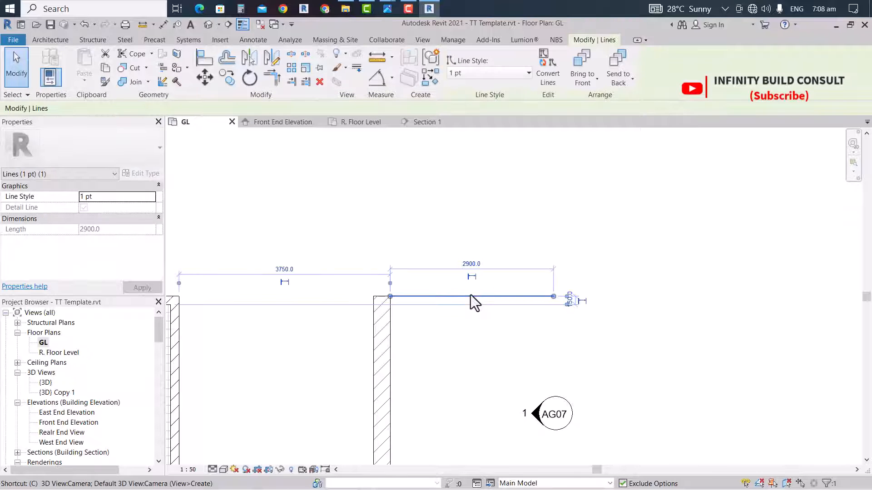
key("o")
left_click(453, 296)
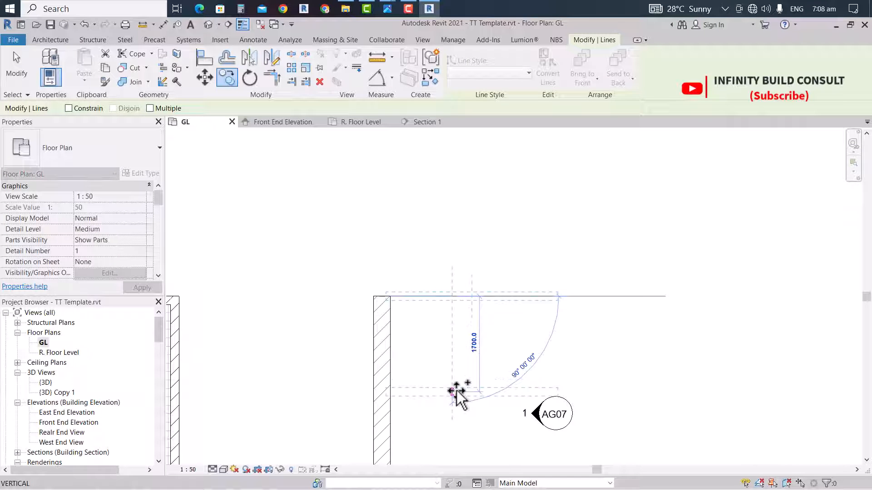
type("1")
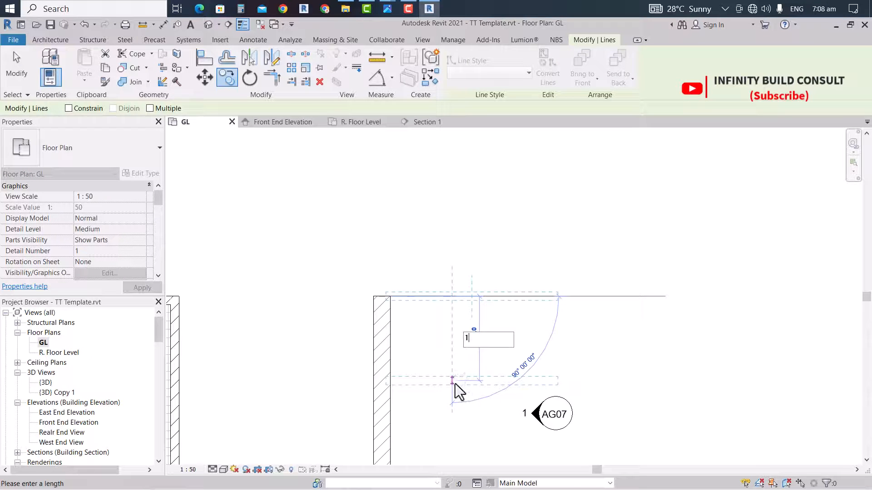
type("300")
key("Return")
scroll(469, 281, "down", 7)
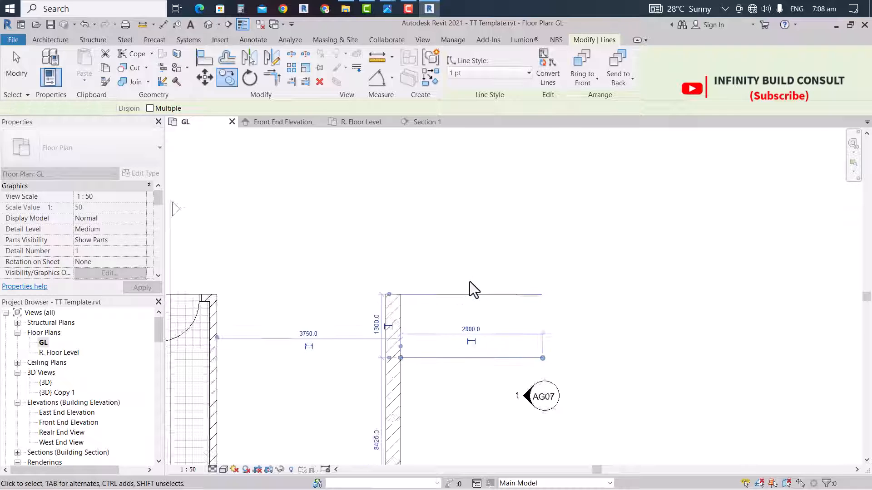
left_click(460, 249)
Align the bottom end of the right-hand 300 mm wall with the outer face of the security room's bottom wall
scroll(460, 249, "down", 1)
scroll(437, 434, "up", 3)
middle_click_drag(437, 433, 446, 355)
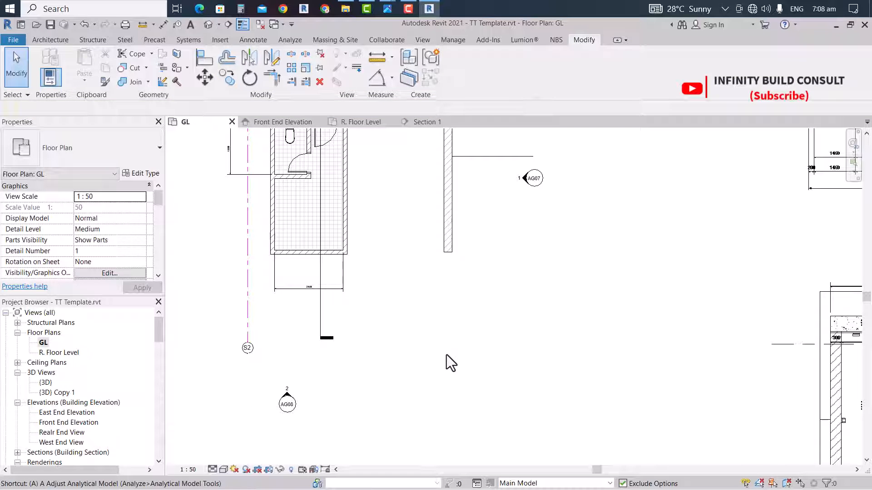
key("a")
key("l")
scroll(377, 348, "down", 4)
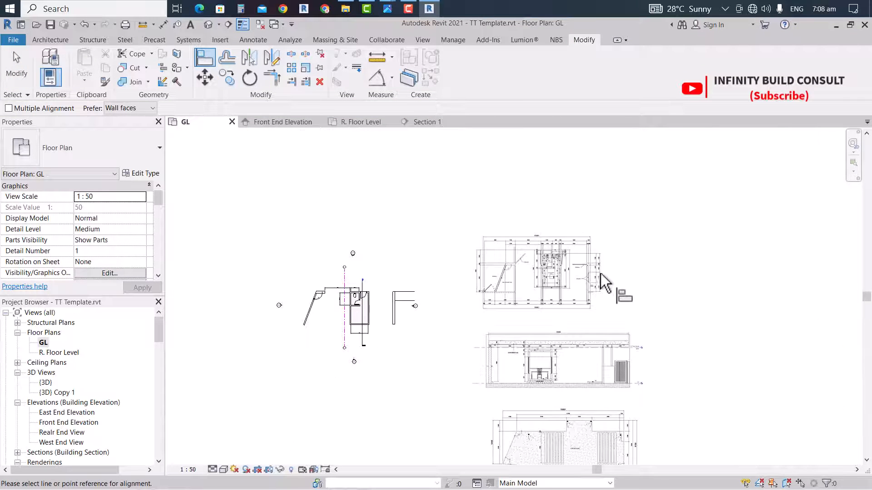
scroll(601, 273, "up", 5)
scroll(590, 326, "down", 5)
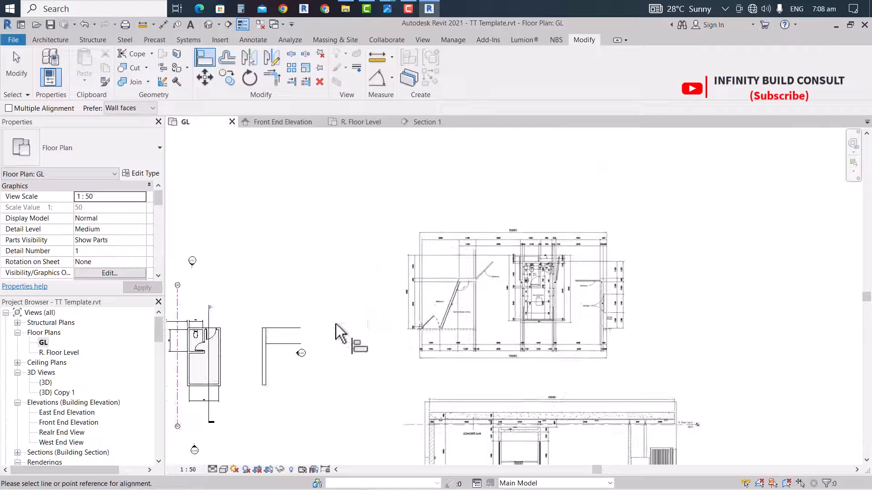
scroll(289, 362, "up", 2)
scroll(289, 362, "up", 5)
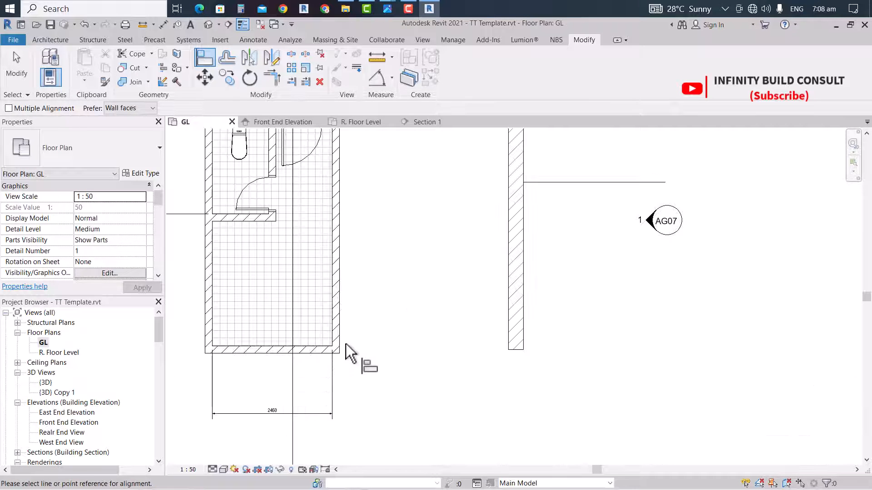
left_click(320, 353)
left_click(511, 349)
scroll(464, 355, "down", 3)
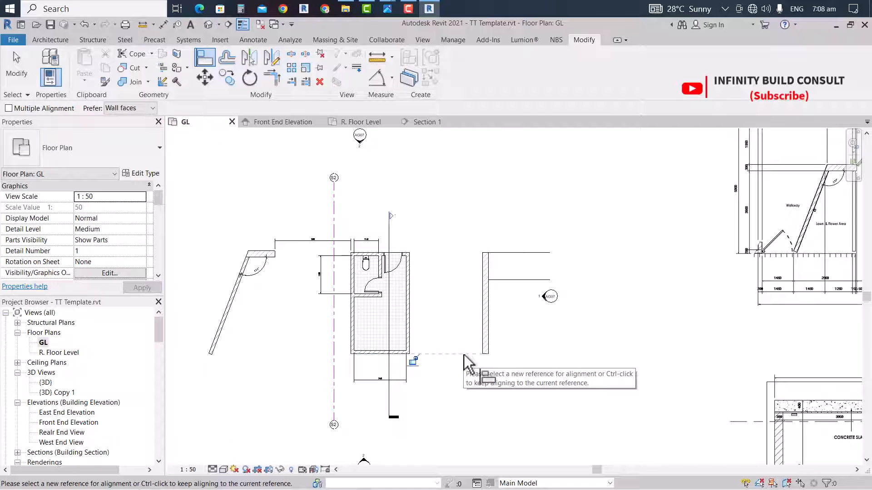
scroll(454, 306, "up", 2)
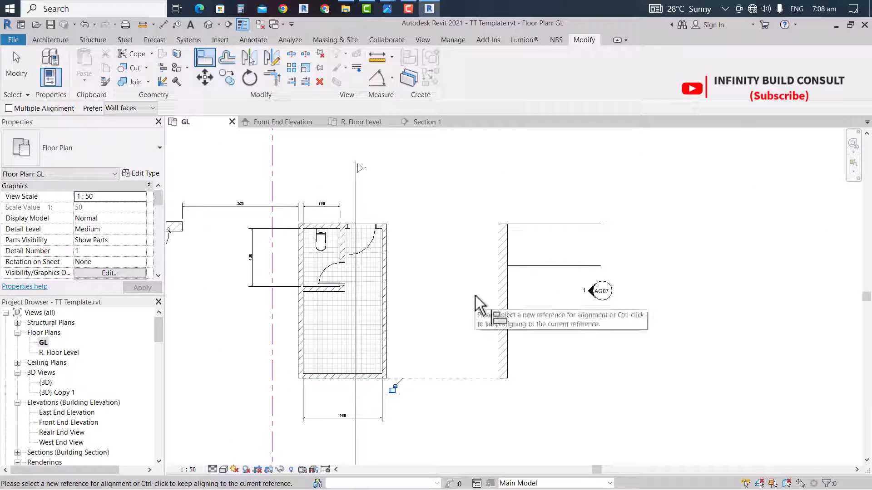
key("Escape")
key("Escape")
Examine the position and dimensions of the wooden section in the right-hand wall on the reference floor plan
scroll(454, 319, "down", 5)
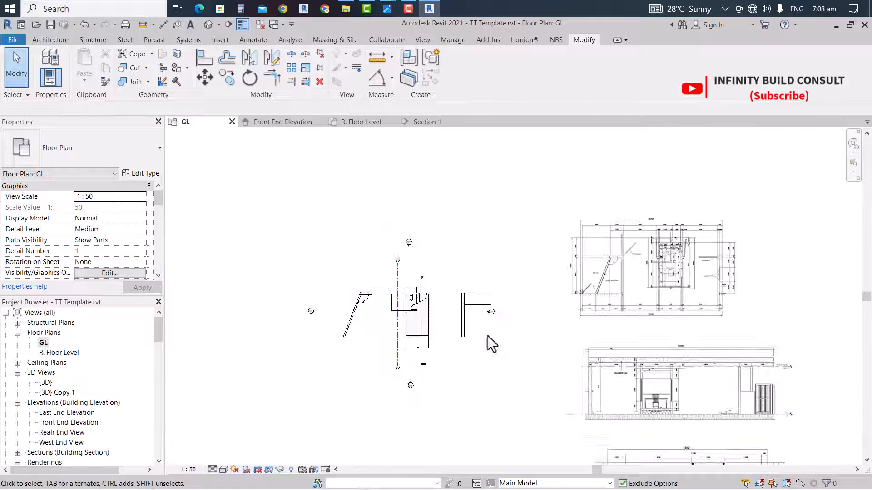
scroll(742, 411, "up", 3)
scroll(600, 412, "down", 4)
scroll(639, 262, "up", 2)
scroll(639, 262, "up", 6)
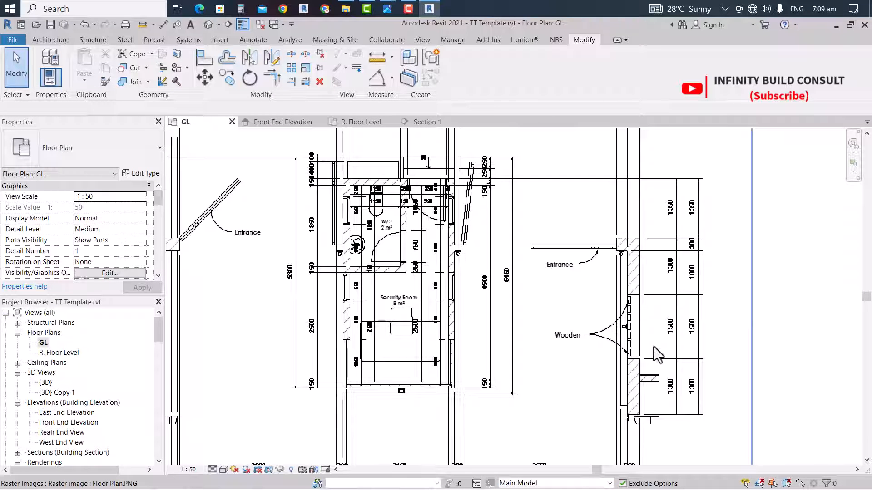
scroll(669, 340, "up", 3)
scroll(668, 333, "down", 7)
scroll(334, 357, "up", 2)
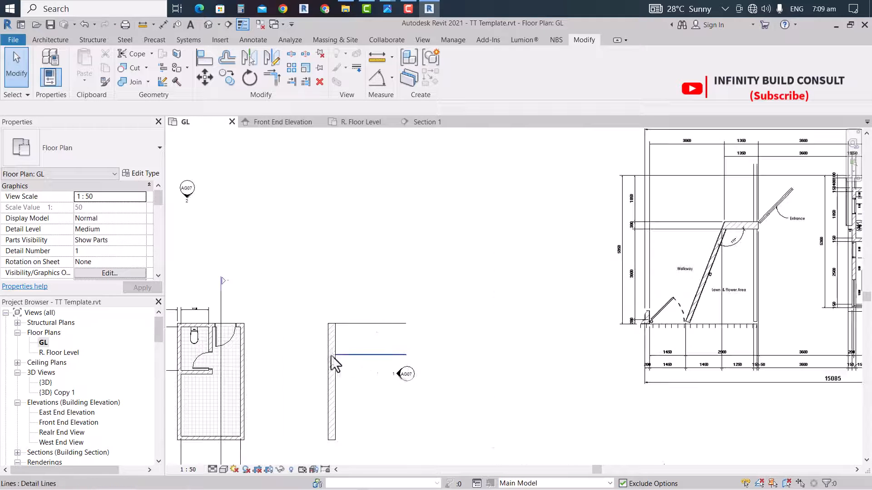
left_click(348, 358)
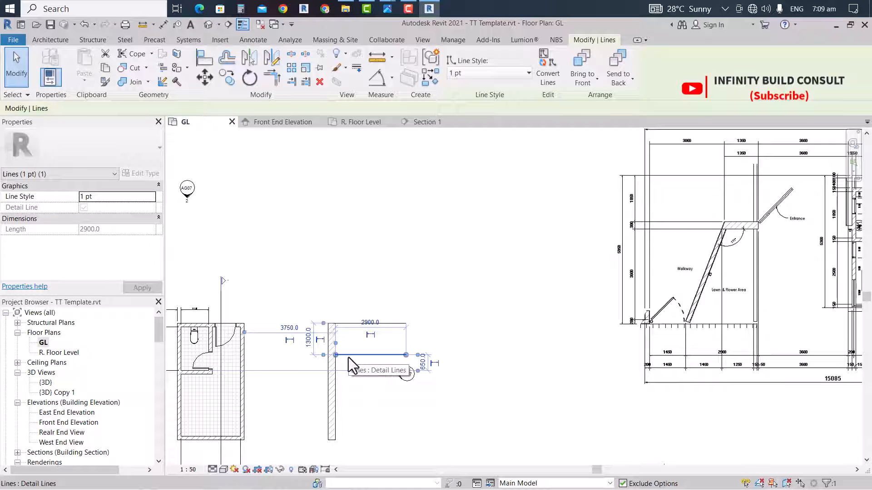
key("c")
key("o")
scroll(350, 358, "up", 2)
left_click(353, 353)
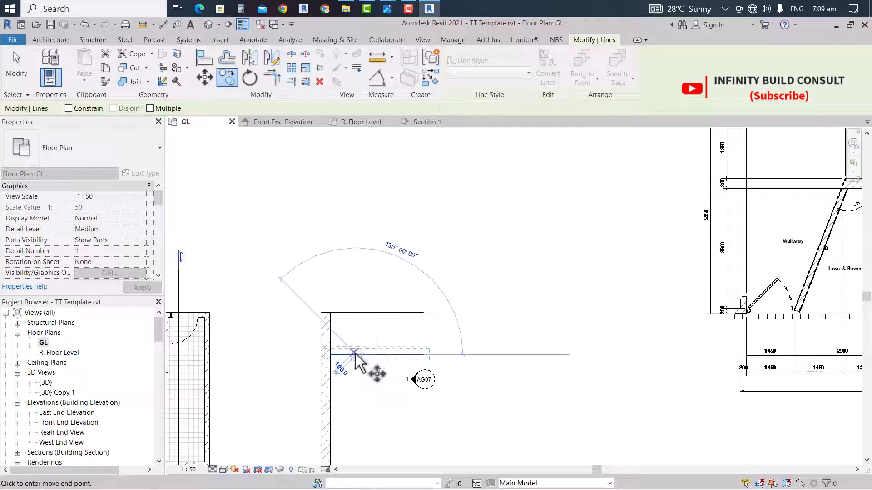
left_click(355, 355)
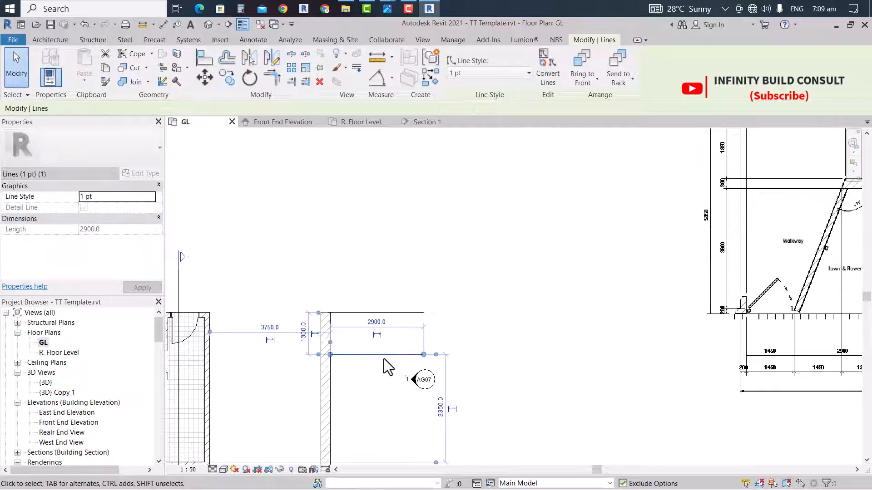
Copy the selected lower detail line 1500 mm straight down along the right-hand wall
key("c")
key("o")
left_click(376, 355)
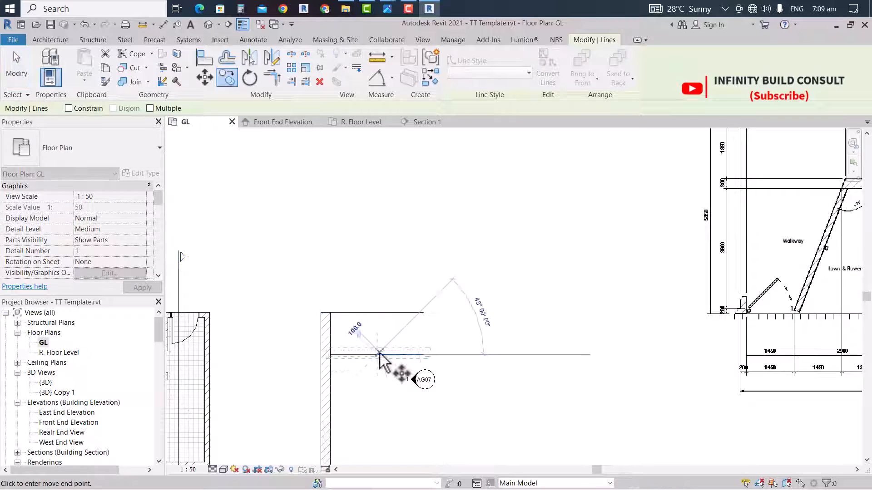
type("150")
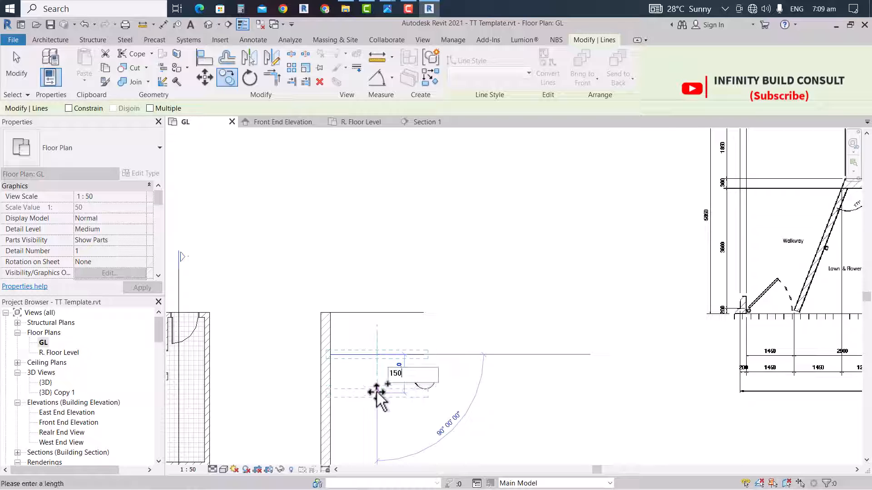
key("Return")
key("Escape")
scroll(377, 386, "down", 2)
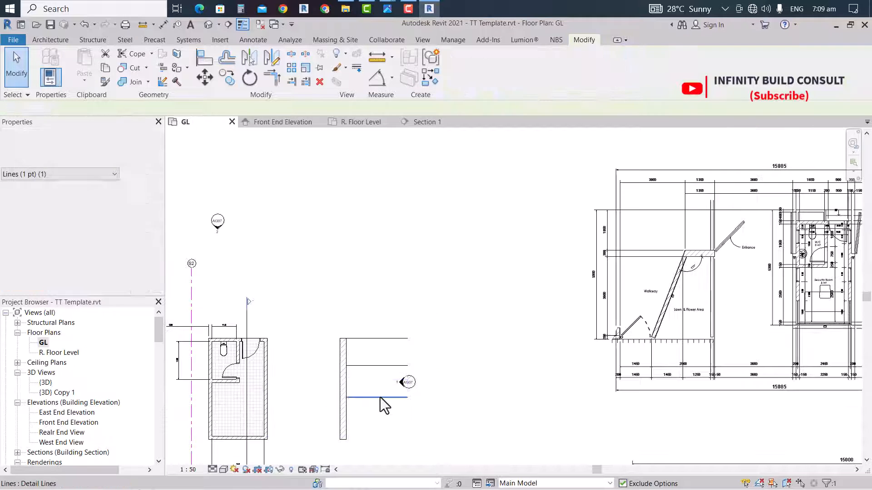
Stretch the lowest detail line leftward across the right-hand wall to a total length of about 3500 mm
scroll(380, 398, "up", 4)
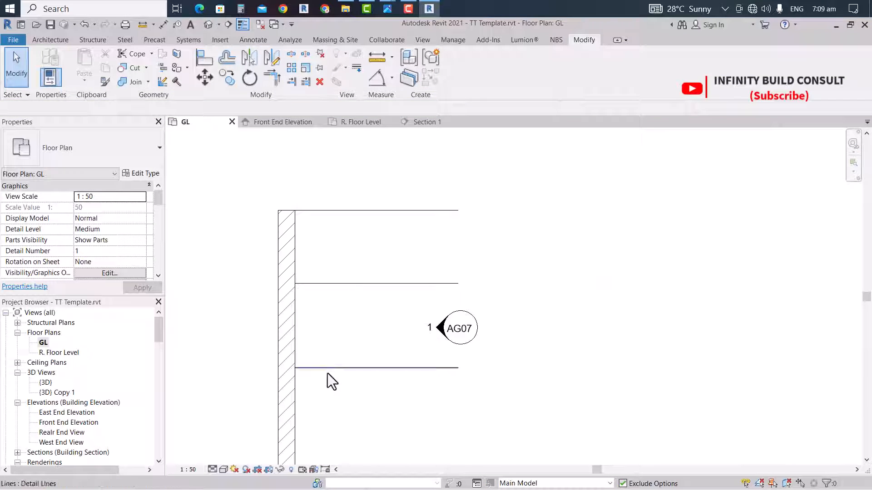
left_click(305, 369)
left_click_drag(295, 368, 262, 368)
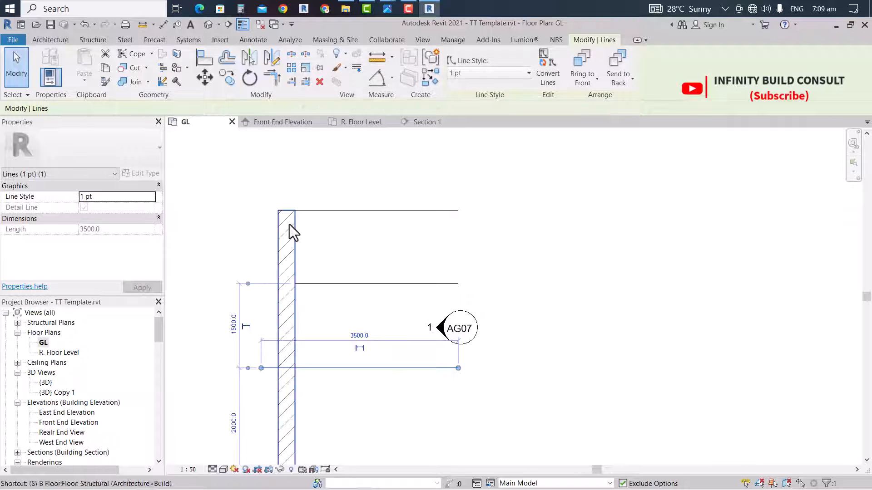
Split the right-hand 300 mm wall between the two lower detail lines, about 1640 mm from its top end
key("s")
key("l")
scroll(293, 366, "up", 2)
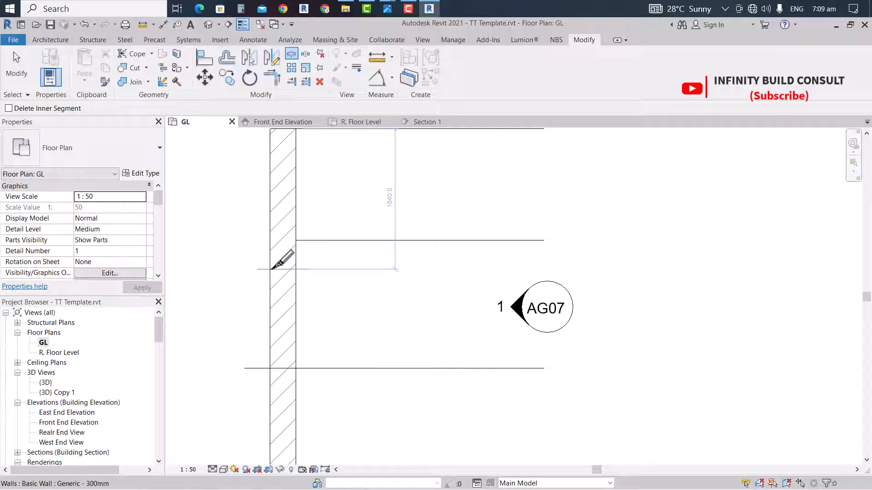
scroll(315, 327, "down", 1)
key("Escape")
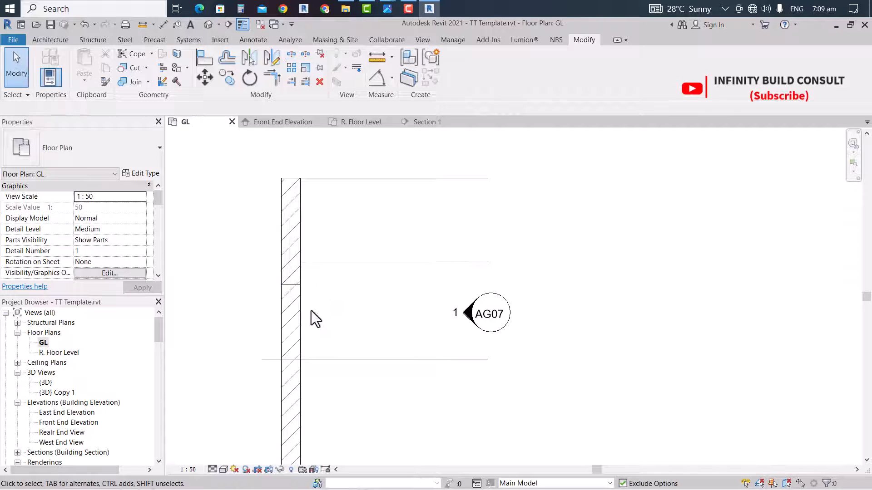
Trim the two right-hand wall segments back to the middle and lowest detail lines, leaving a 1500 mm gap for the wooden section
left_click(292, 81)
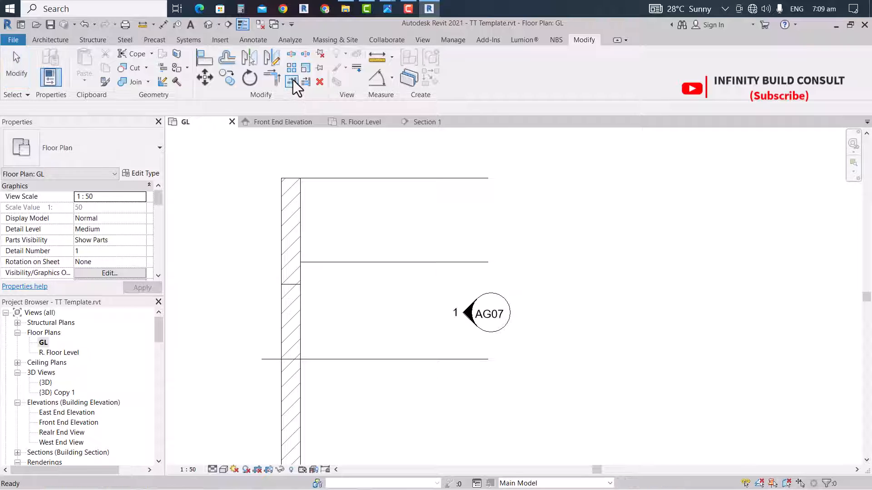
left_click(292, 84)
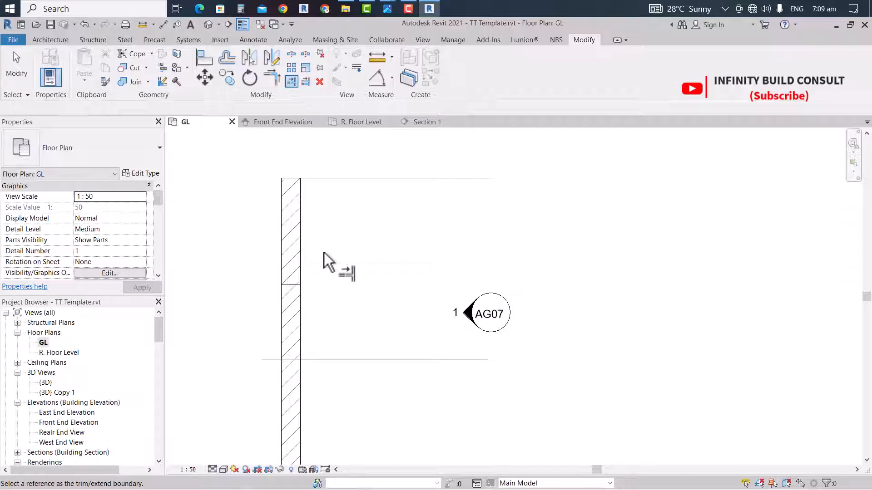
left_click(298, 230)
left_click(313, 360)
left_click(304, 378)
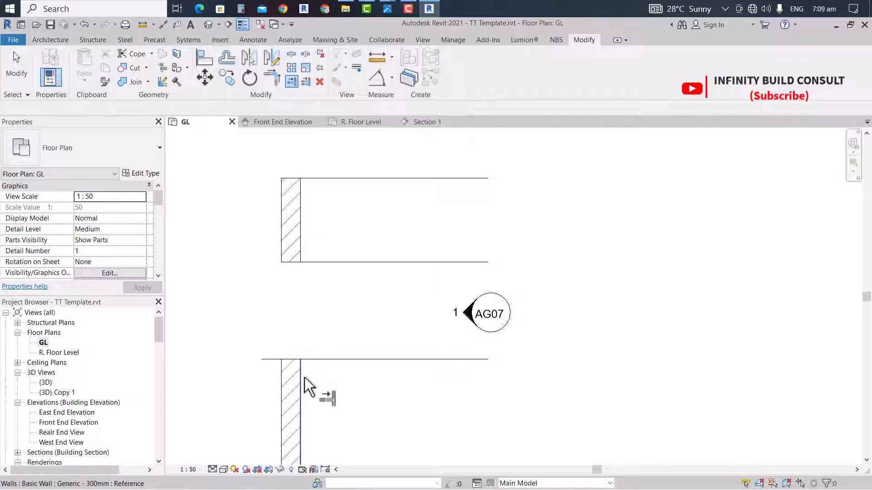
scroll(306, 375, "down", 2)
key("Escape")
key("Escape")
Delete the three horizontal detail lines beside the right-hand wall segments
left_click(337, 363)
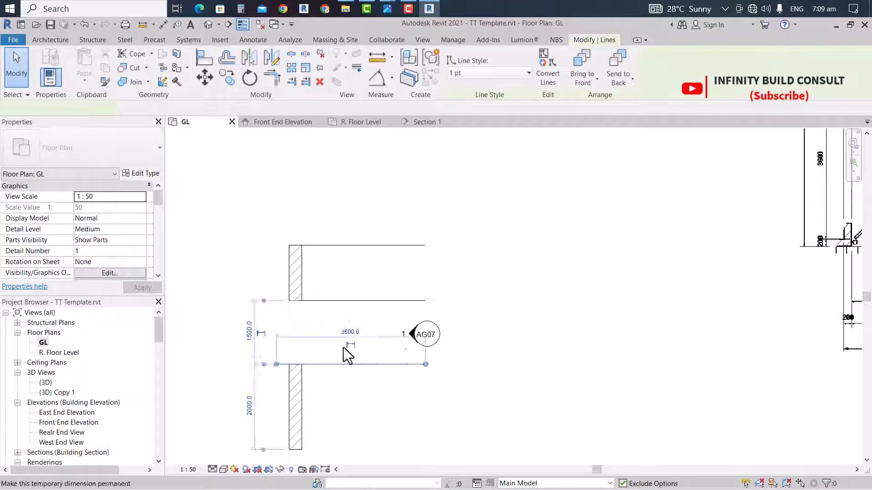
scroll(343, 347, "down", 1)
key("Delete")
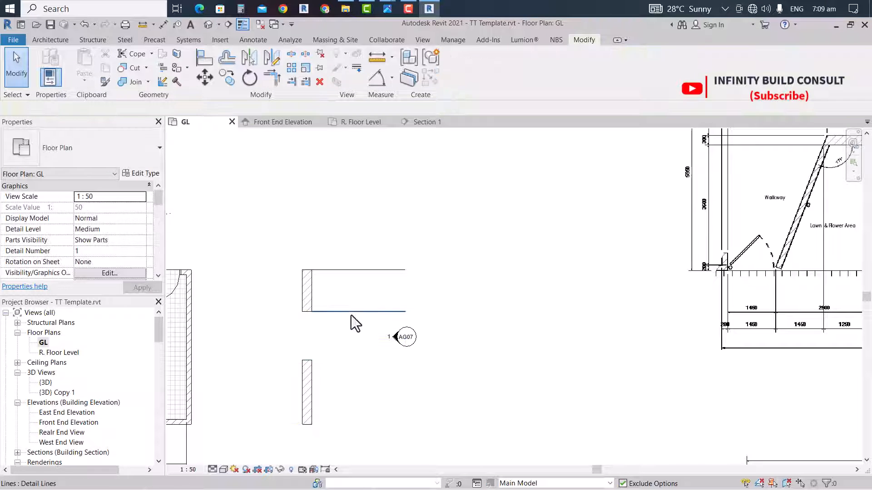
left_click(350, 311)
key("Delete")
left_click(356, 269)
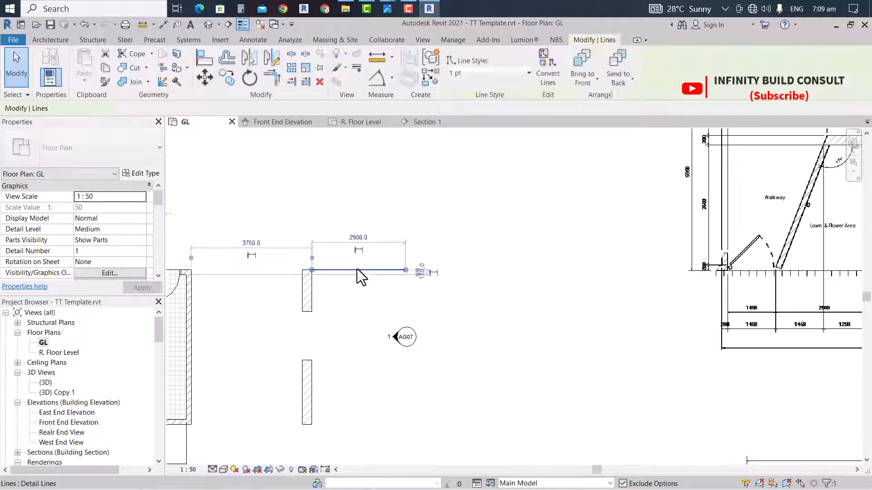
key("Delete")
scroll(378, 268, "down", 3)
scroll(440, 306, "down", 2)
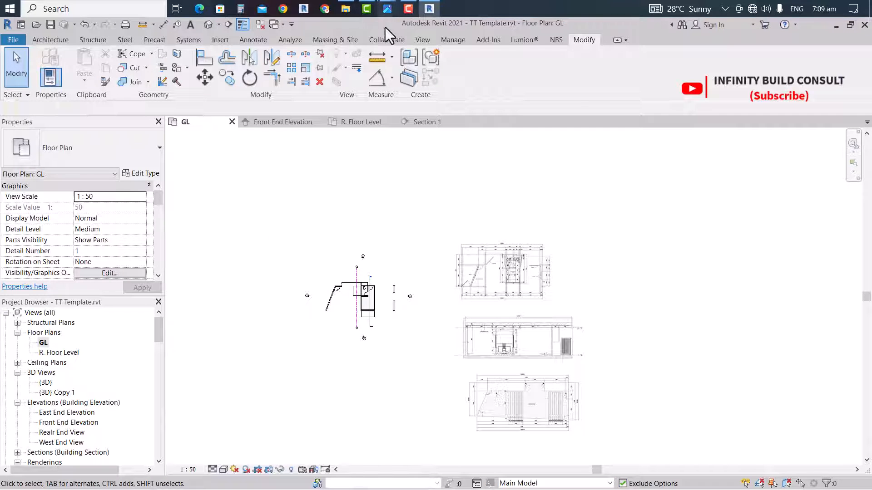
Switch to the REN 1.jpg rendering to examine the gate house's slanted side wall, and return to the Revit floor plan
mouse_move(387, 16)
left_click(441, 69)
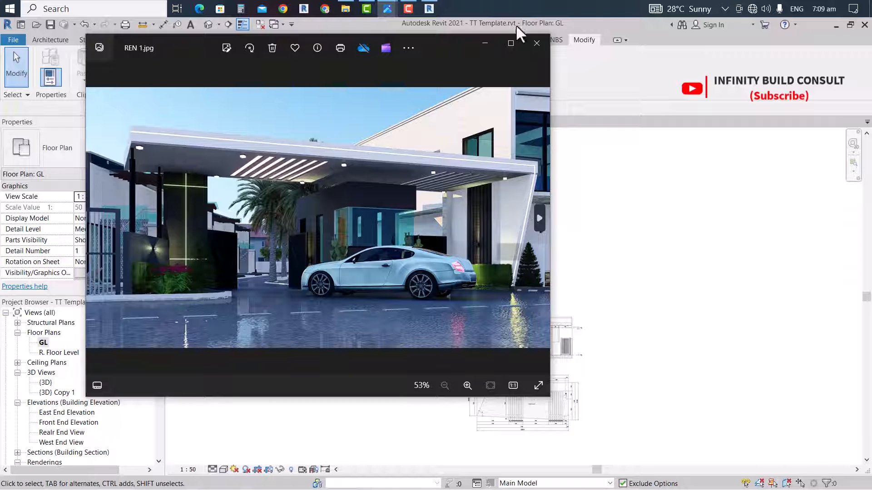
left_click(483, 43)
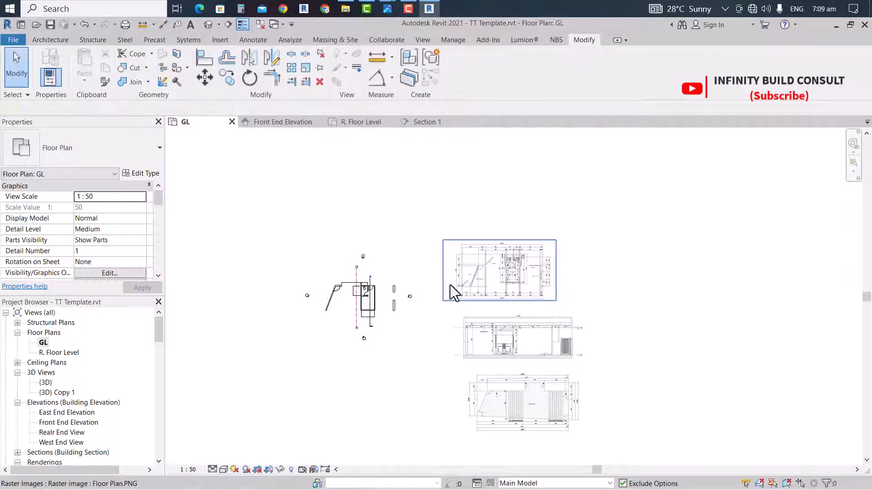
Move the building section line from the security room to just left of the right-hand wall segments and open its section view
left_click(361, 287)
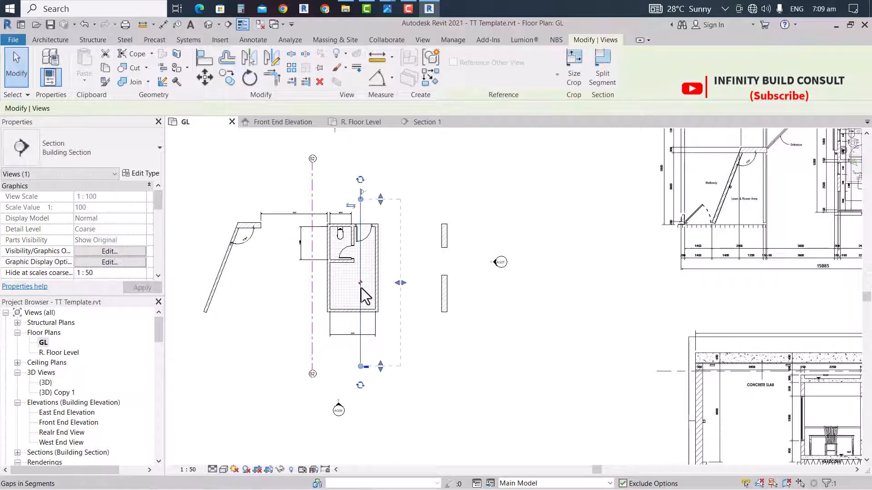
left_click_drag(362, 272, 433, 275)
key("Escape")
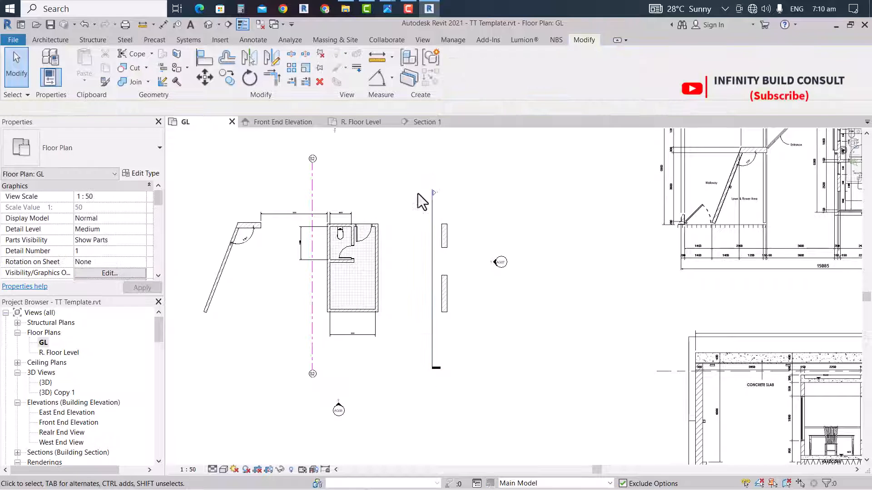
double_click(434, 193)
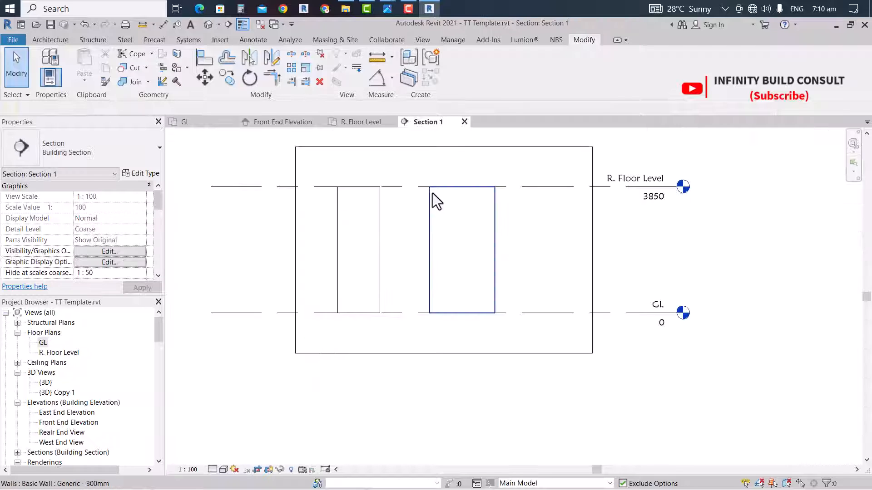
Edit the profile of the 2000 mm long wall segment, pulling the top of its outer edge outward to a slant of about 105°
left_click(495, 256)
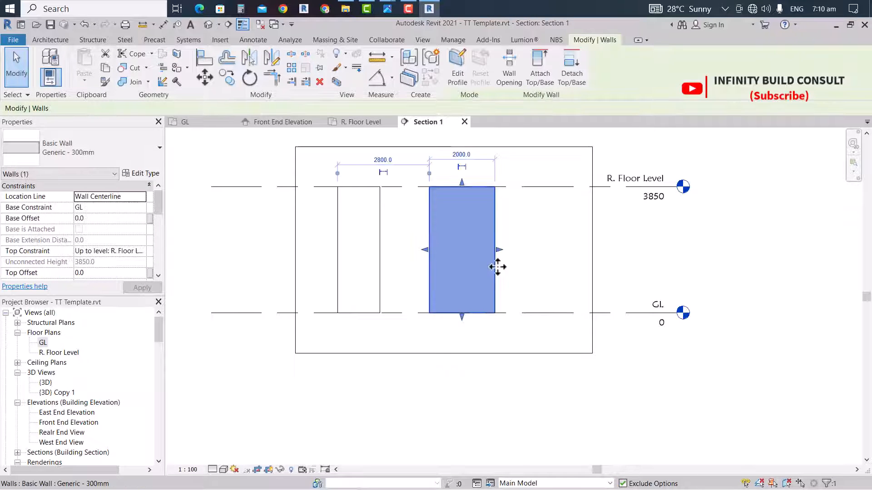
double_click(497, 267)
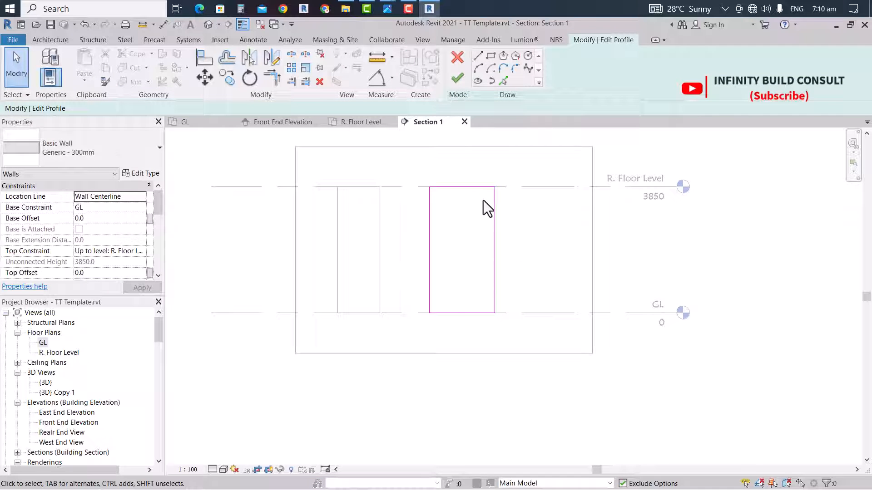
left_click(496, 212)
mouse_move(497, 186)
left_mouse_down()
mouse_move(541, 189)
mouse_move(529, 187)
left_mouse_up()
left_click(649, 476)
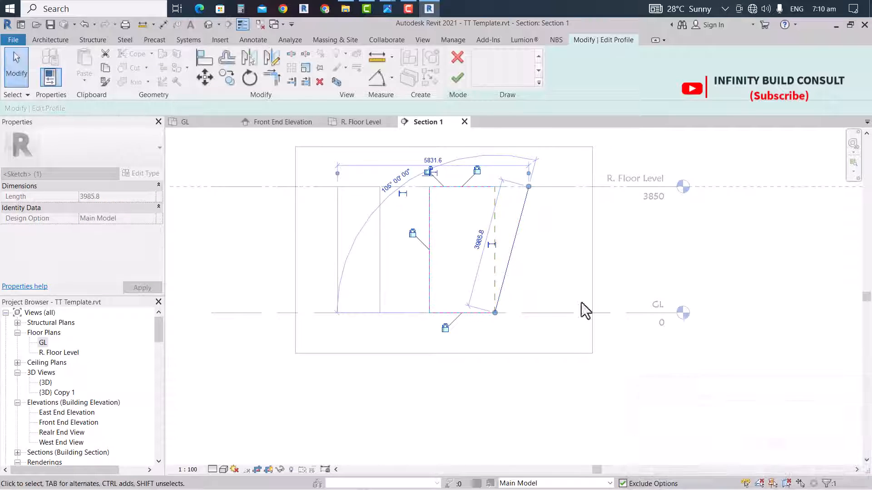
left_click(547, 236)
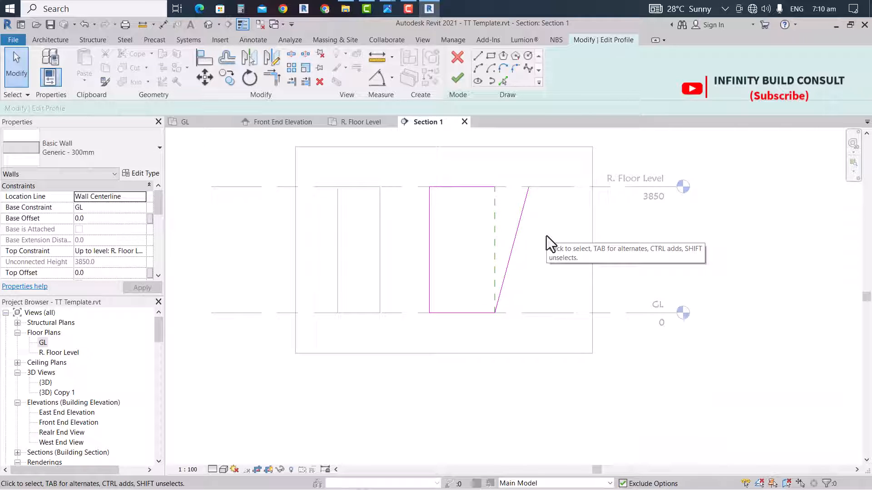
Trim the wall profile's top line to the slanted edge to close the outline, and finish the profile edit
key("t")
key("r")
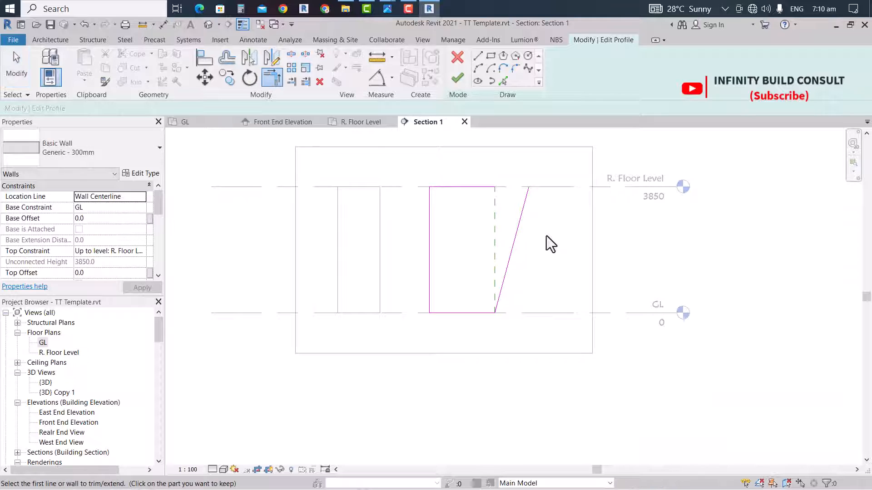
left_click(519, 214)
left_click(483, 187)
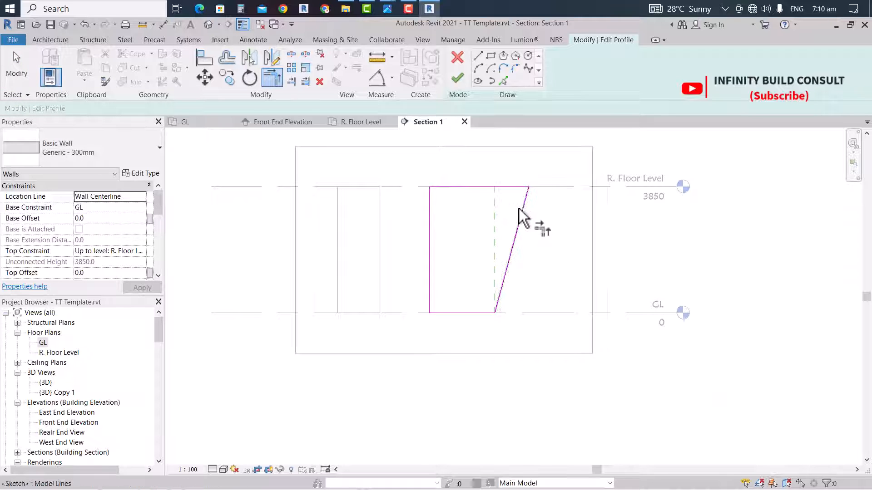
left_click(457, 78)
left_click(463, 356)
scroll(457, 361, "down", 2)
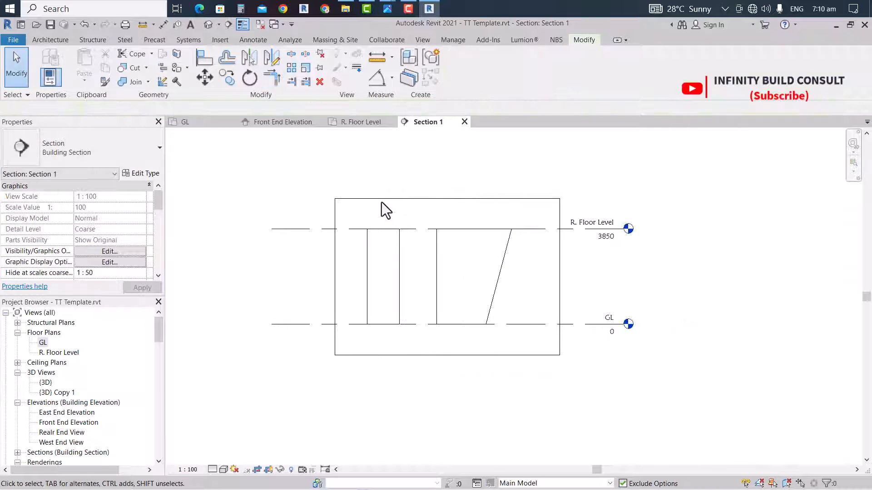
Inspect the slanted wall in the default 3D view and return to the GL floor plan
left_click(210, 25)
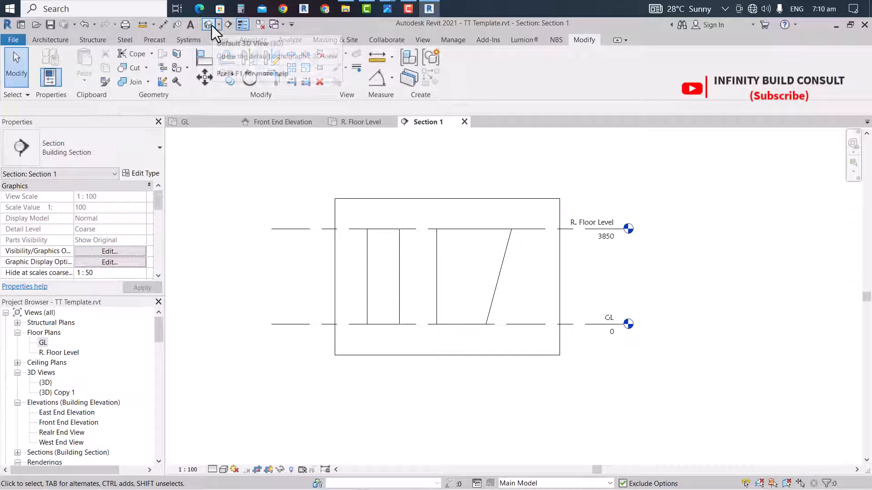
middle_click_drag(362, 250, 510, 416, "shift")
left_click(211, 121)
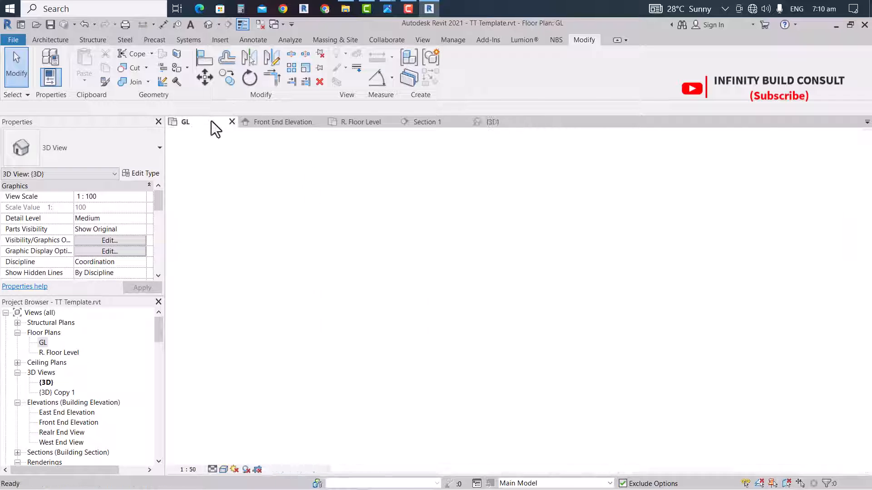
Compare the modelled security room with the reference floor plan, examining its window positions and dimensions in the W/C and security room walls
scroll(415, 274, "down", 3)
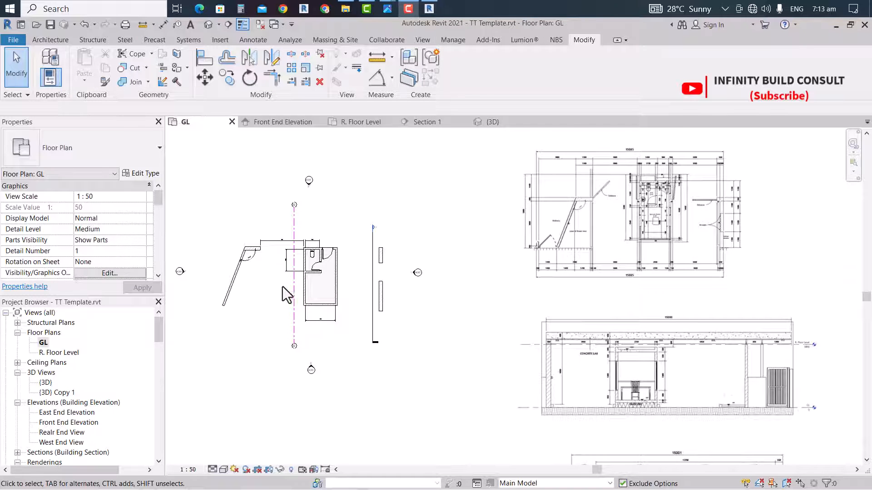
scroll(282, 287, "up", 6)
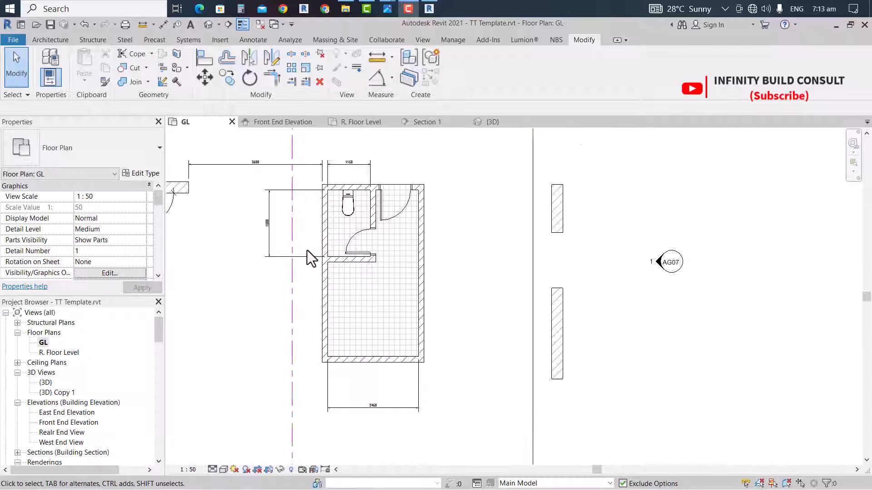
scroll(395, 259, "down", 2)
scroll(392, 286, "up", 2)
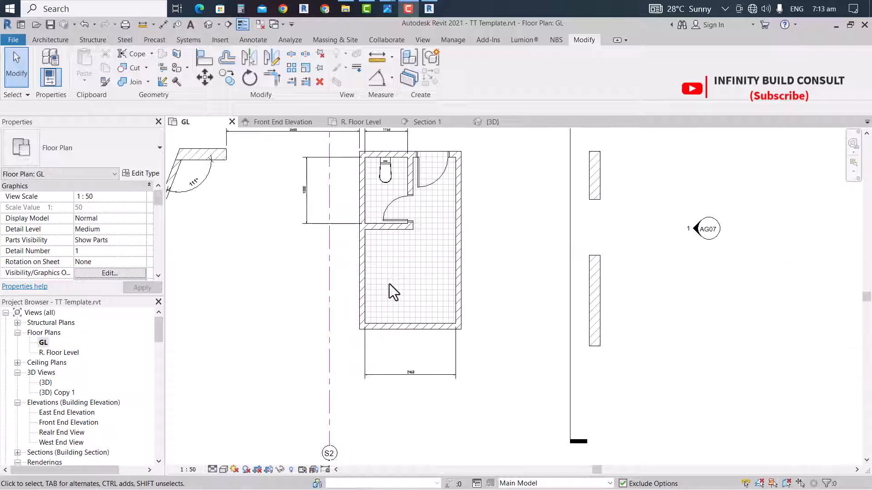
scroll(373, 284, "down", 3)
scroll(363, 284, "up", 5)
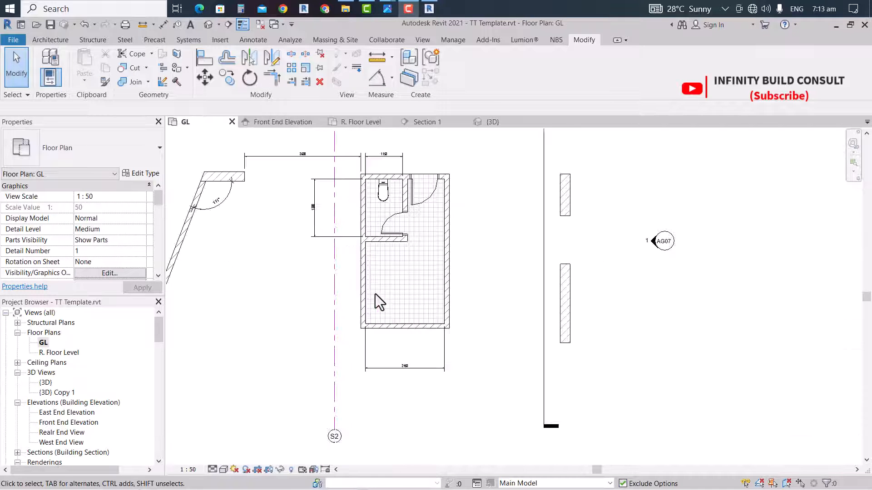
scroll(359, 267, "down", 2)
scroll(318, 286, "up", 2)
scroll(309, 293, "down", 3)
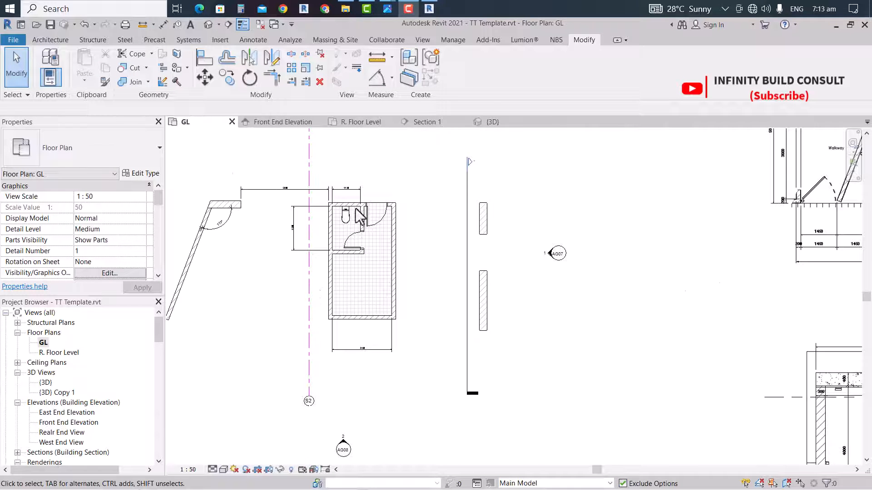
scroll(582, 295, "down", 2)
scroll(649, 223, "up", 8)
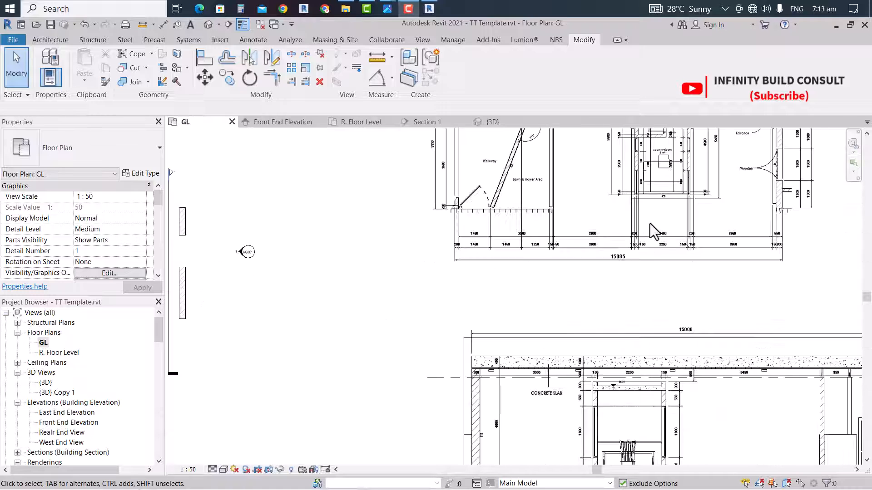
scroll(636, 318, "down", 3)
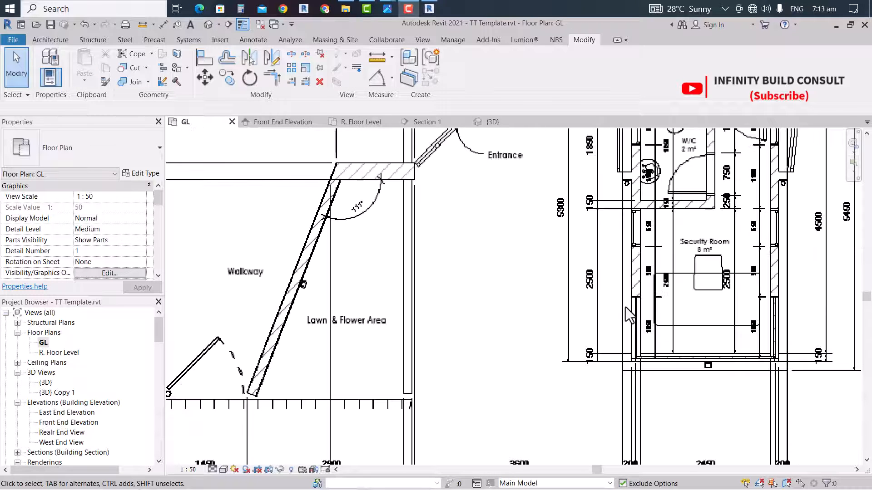
scroll(638, 320, "up", 2)
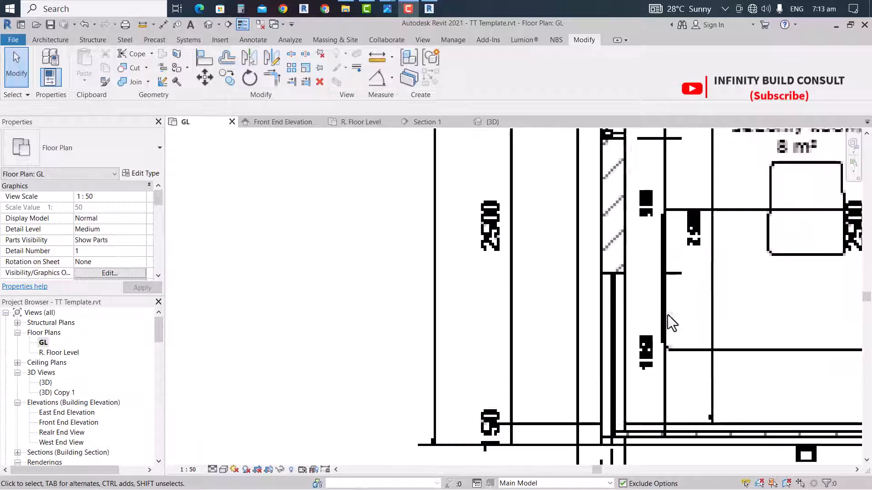
scroll(668, 317, "down", 5)
scroll(649, 231, "up", 3)
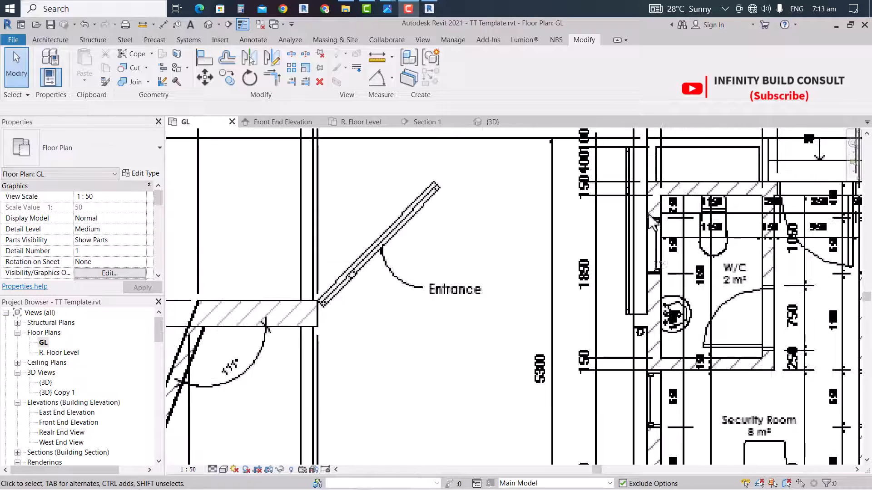
scroll(670, 278, "down", 8)
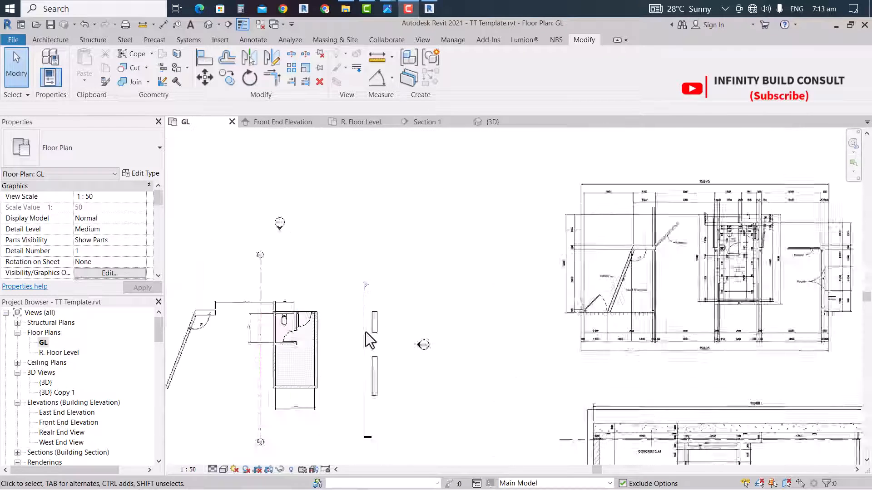
Place two M_Window-Fixed 600 x 900mm windows in the building's left wall, one at the W/C and one at the security room
left_click(56, 40)
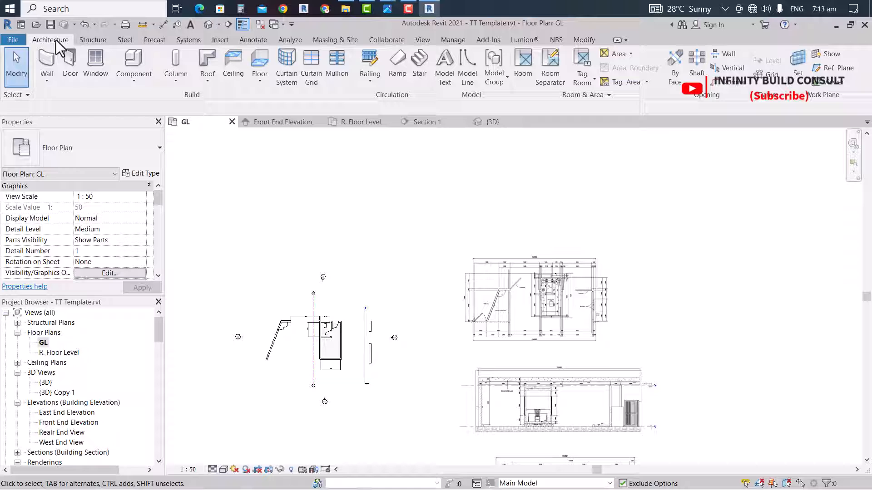
left_click(93, 59)
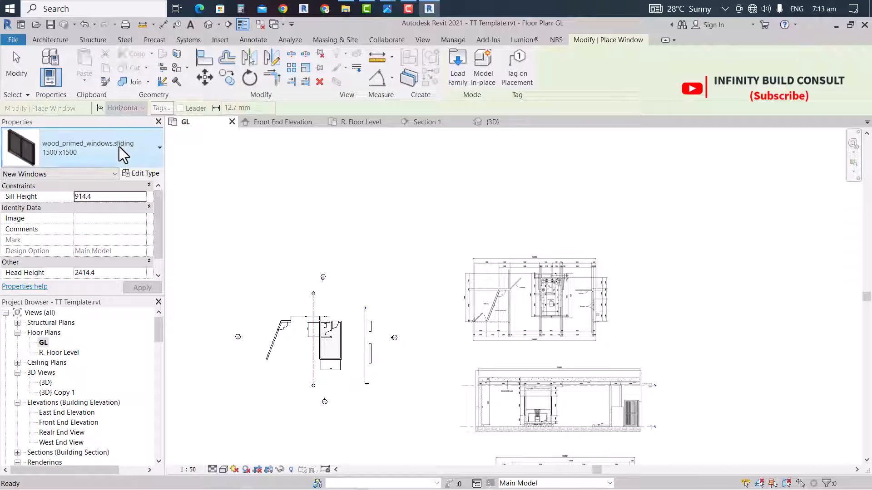
left_click(119, 147)
scroll(107, 273, "up", 10)
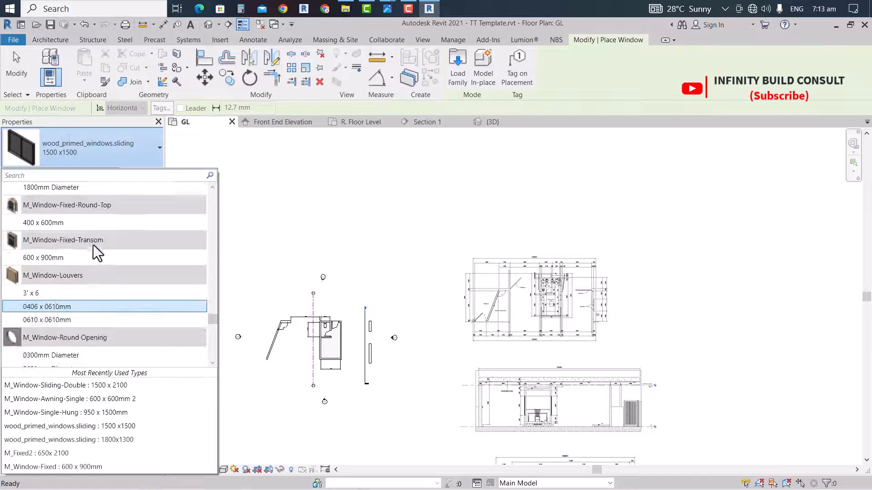
scroll(90, 234, "up", 5)
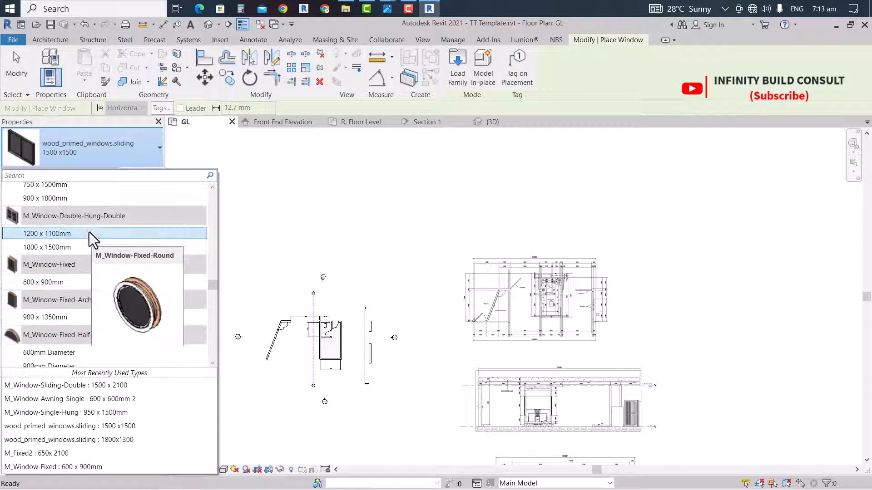
left_click(70, 285)
scroll(351, 400, "up", 5)
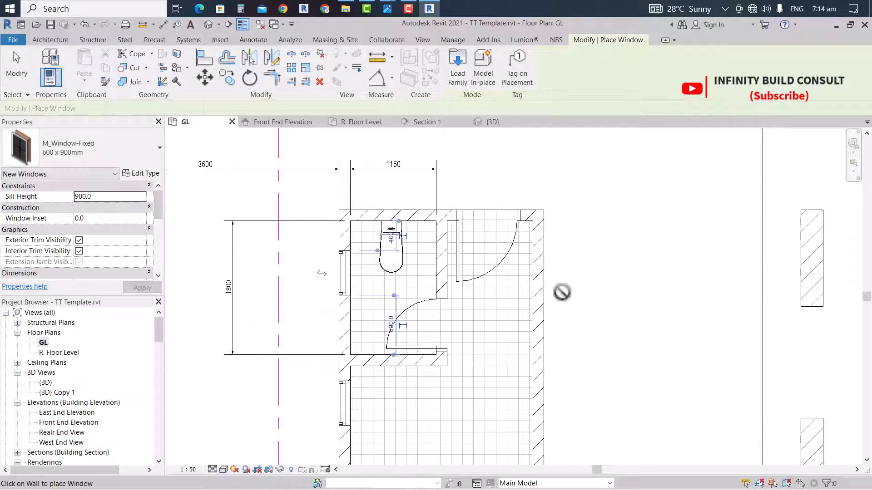
Place two more M_Window-Fixed 600 x 900mm windows in the building's right wall, facing those in the left wall, and end window placement
scroll(544, 277, "down", 8)
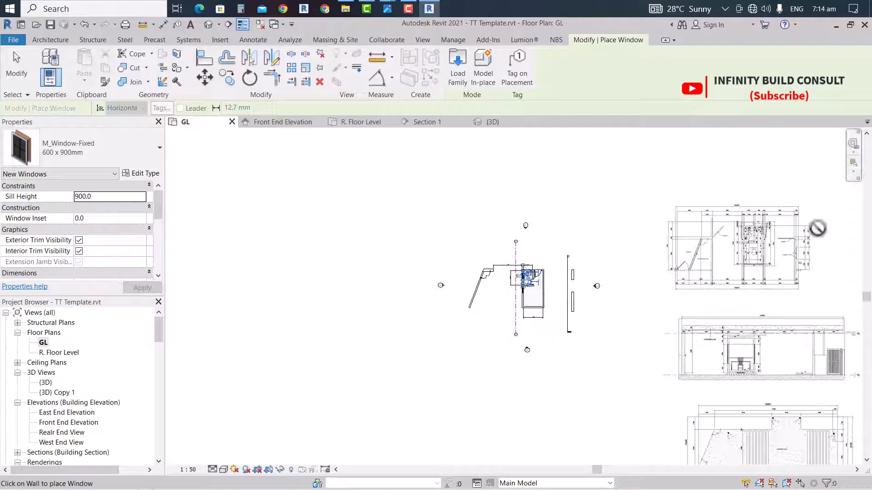
scroll(817, 229, "up", 8)
scroll(740, 259, "down", 7)
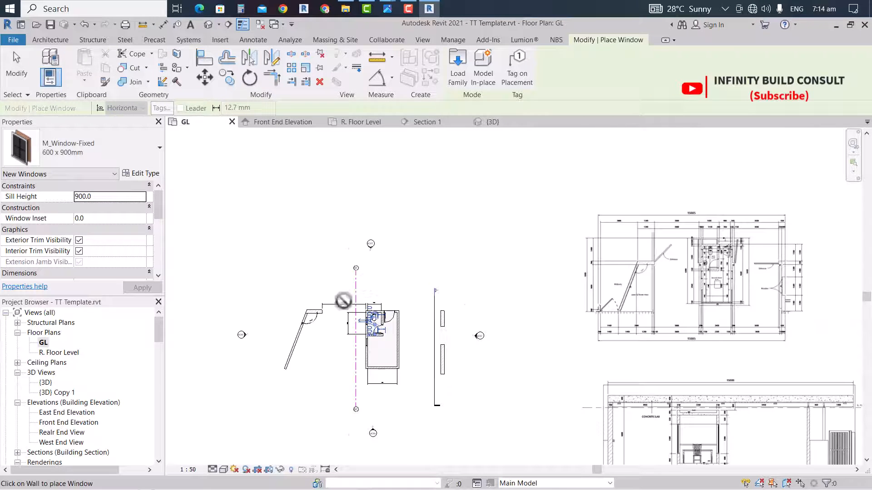
scroll(415, 314, "up", 5)
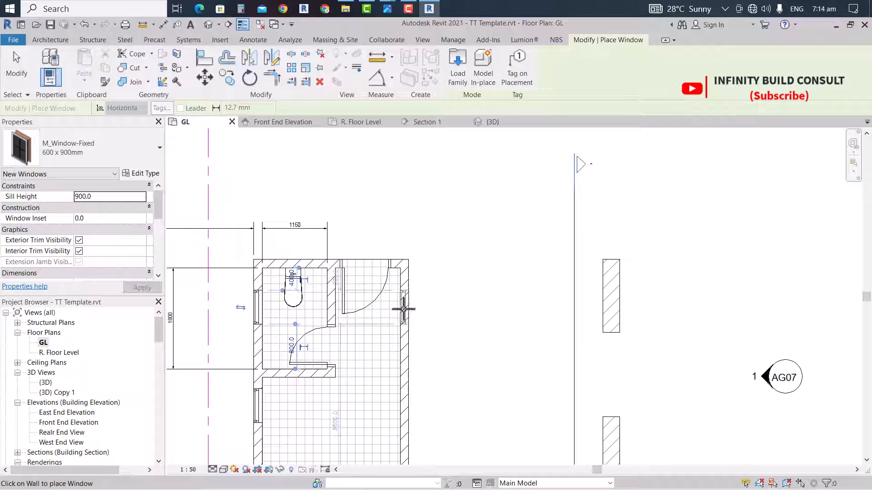
left_click(407, 308)
scroll(428, 298, "down", 3)
scroll(421, 372, "up", 3)
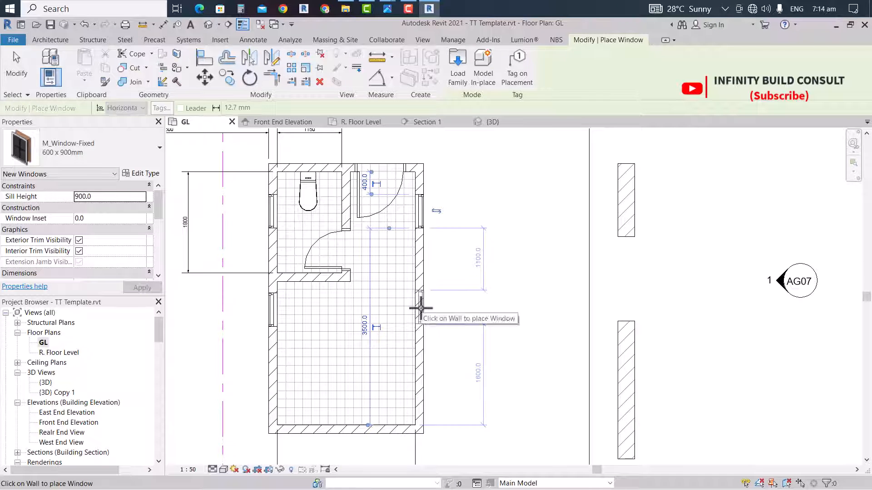
scroll(421, 308, "down", 3)
key("Escape")
key("Escape")
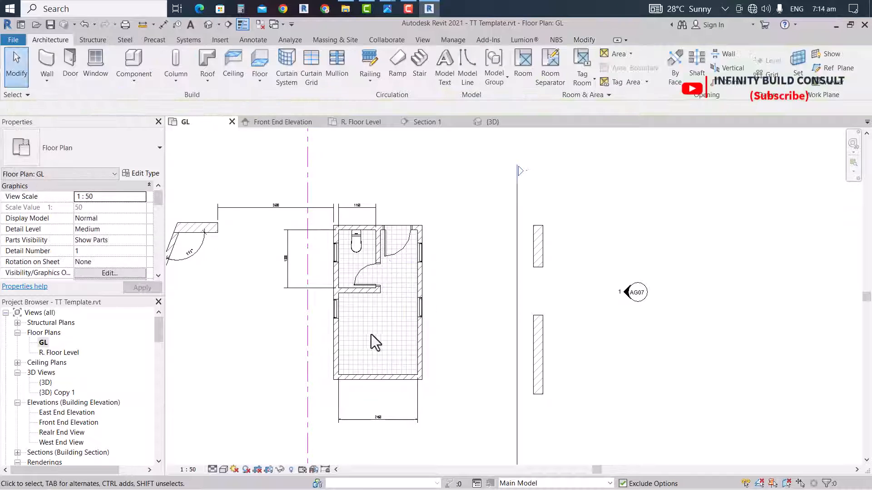
Start a Storefront Main Entrance curtain wall with a base offset of 1500 and a top offset of -300
scroll(339, 336, "up", 1)
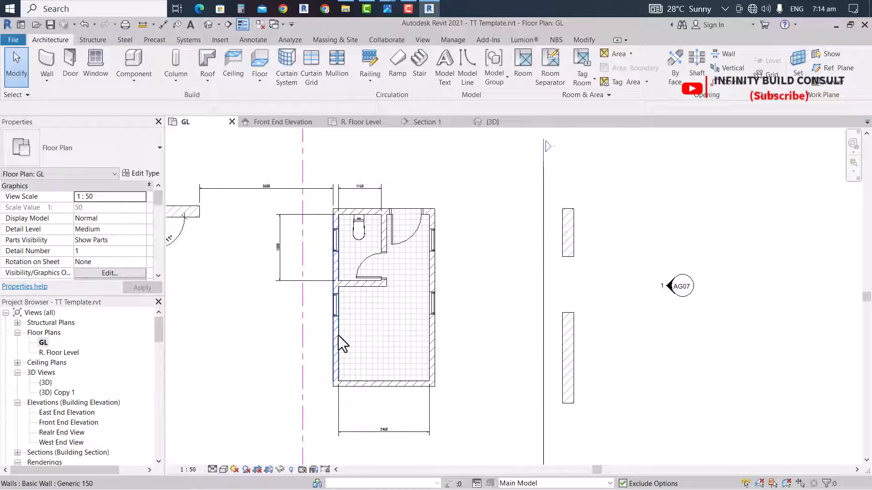
left_click(44, 71)
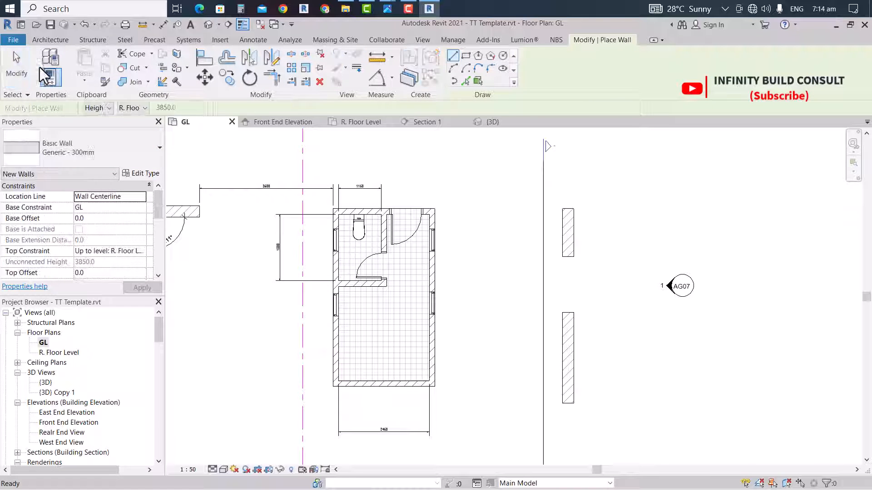
left_click(96, 161)
scroll(143, 336, "down", 5)
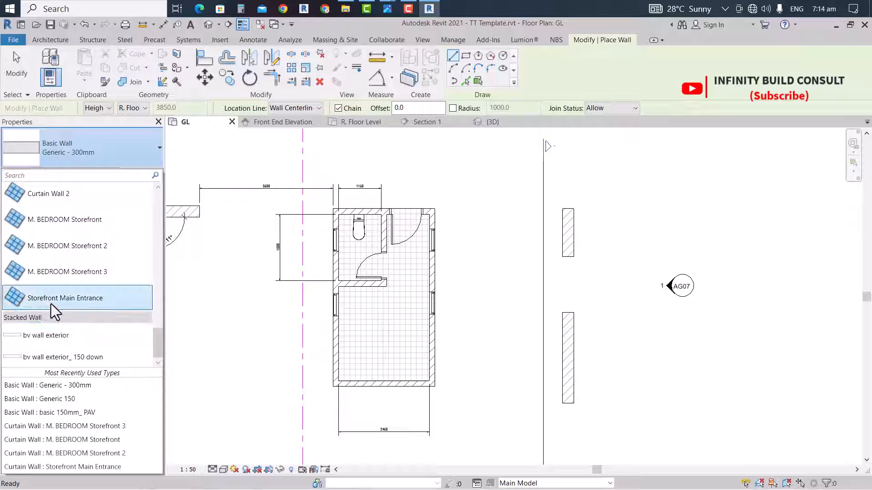
left_click(51, 296)
scroll(334, 345, "up", 4)
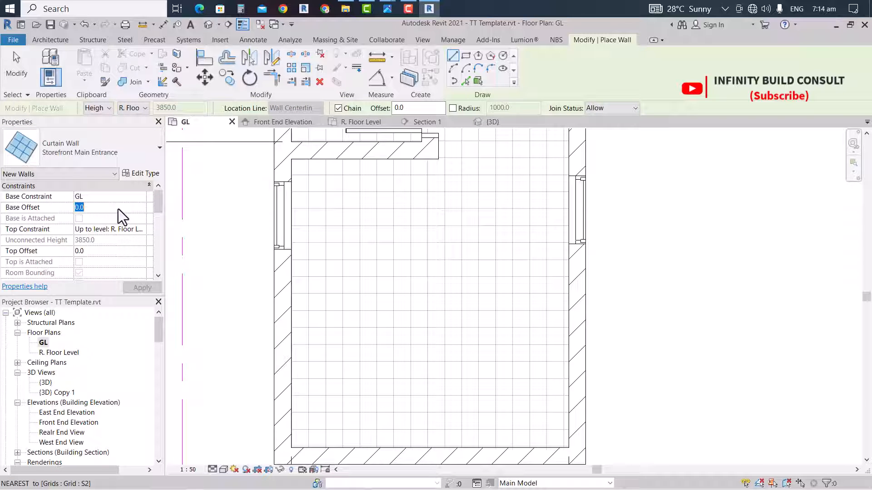
type("1500")
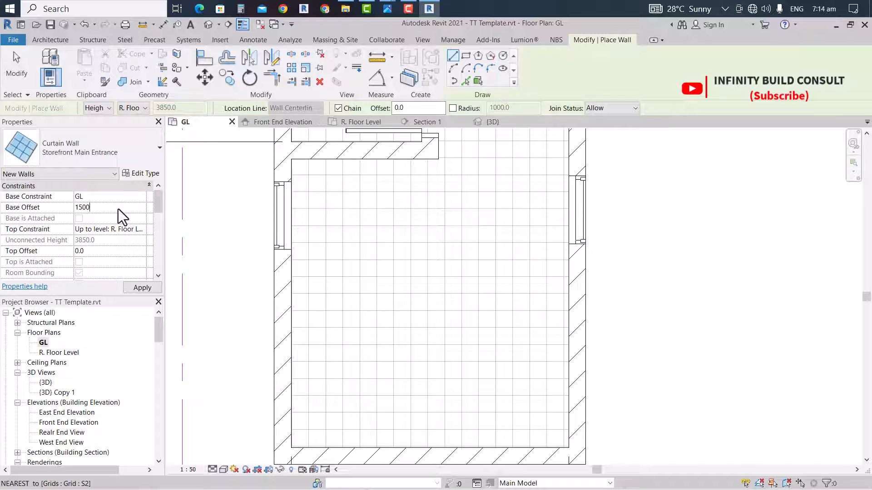
scroll(267, 302, "down", 2)
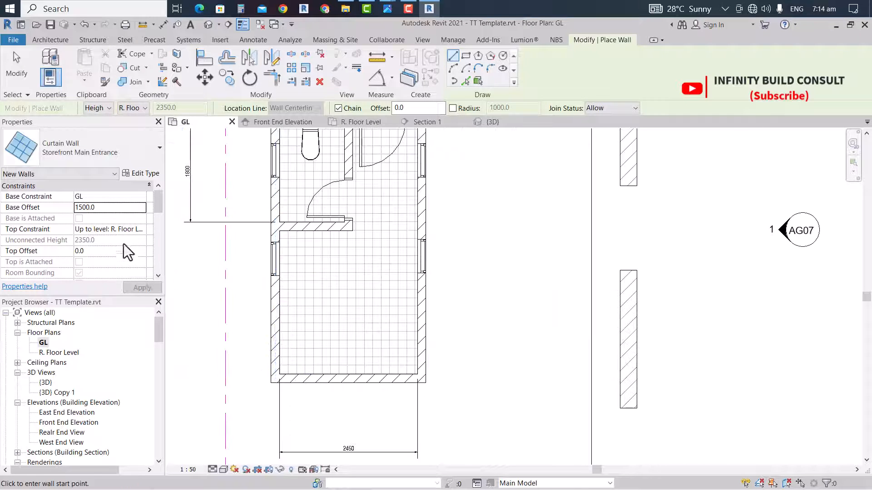
type("-300")
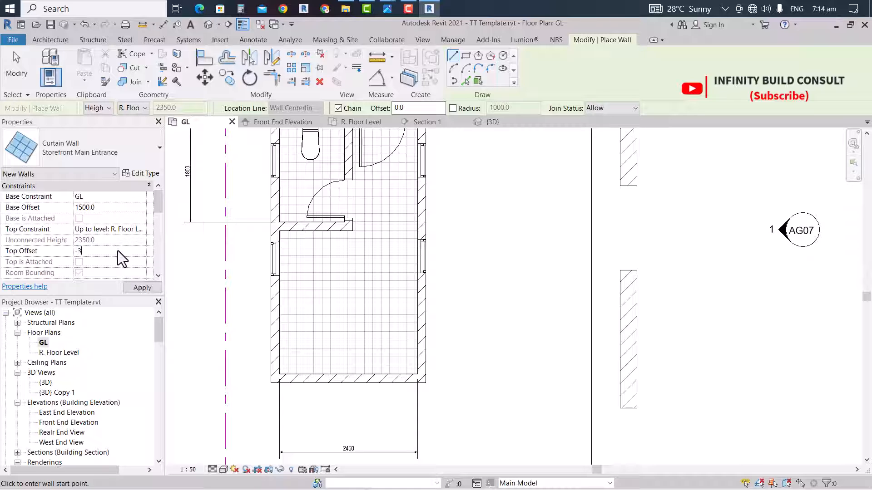
Draw the storefront glazing along about 1075 mm of the security room's left wall, its whole lower wall and 1075 mm of the right wall
scroll(273, 321, "up", 4)
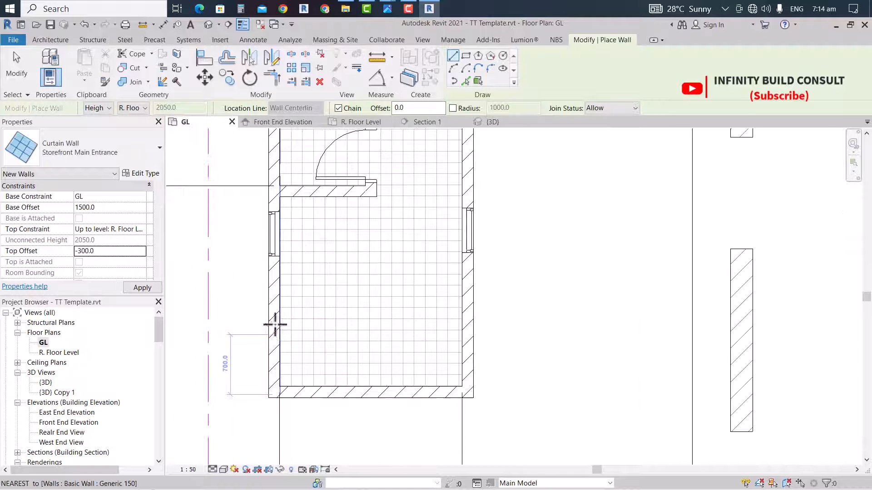
left_click(274, 405)
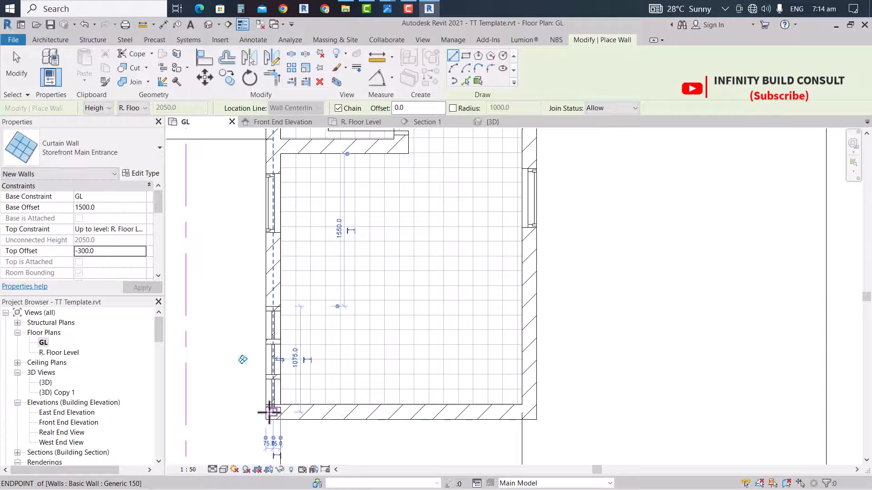
left_click(268, 412)
left_click(529, 411)
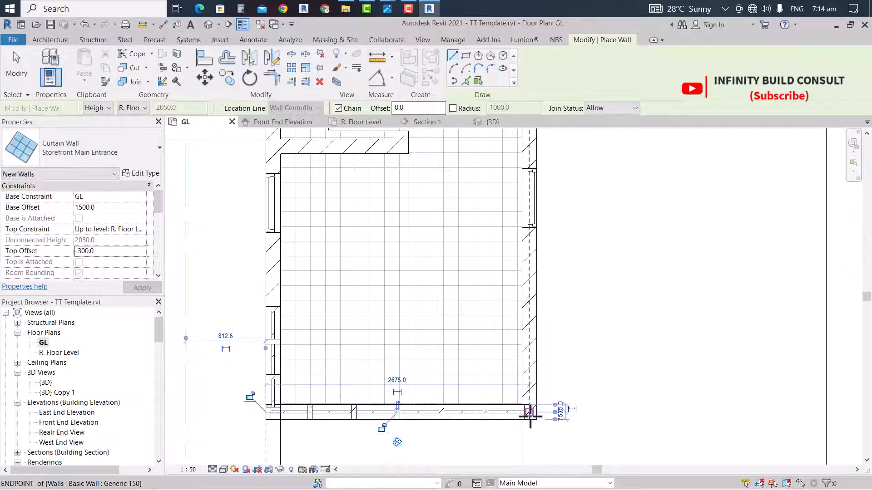
left_click(529, 307)
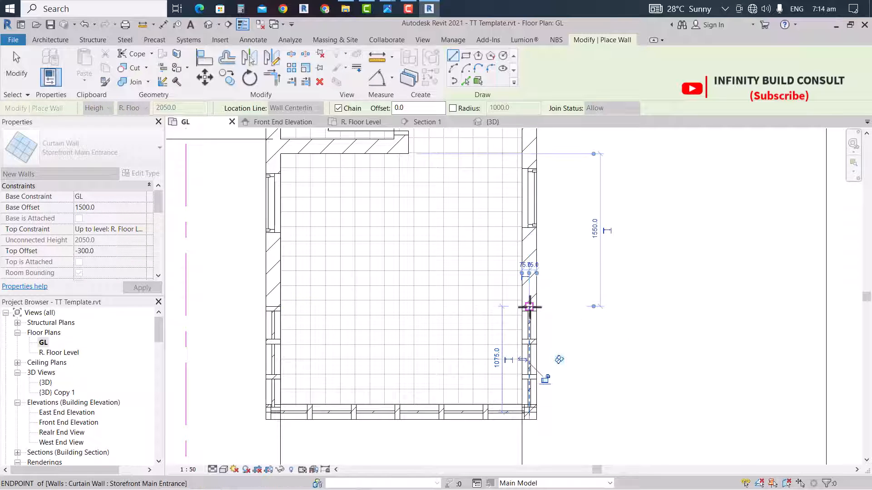
key("Escape")
key("Escape")
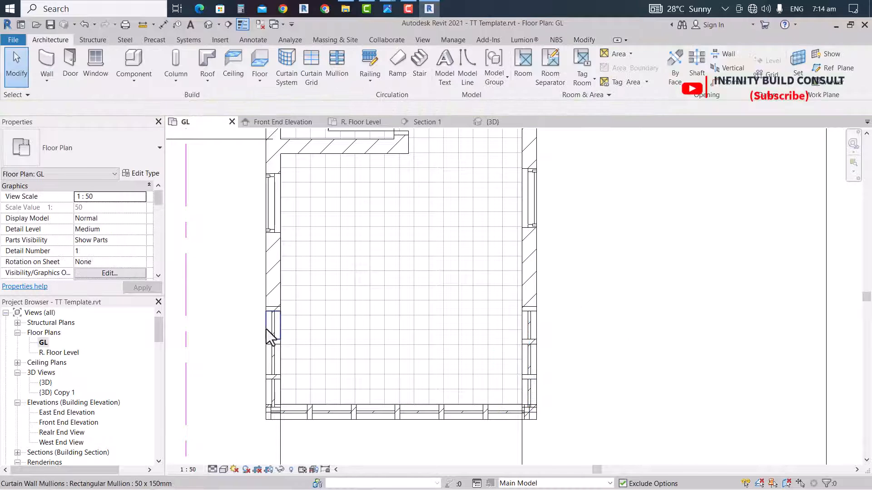
Change the three security room storefront walls to the M. BEDROOM Storefront type, keeping the existing mullions
left_click(275, 363)
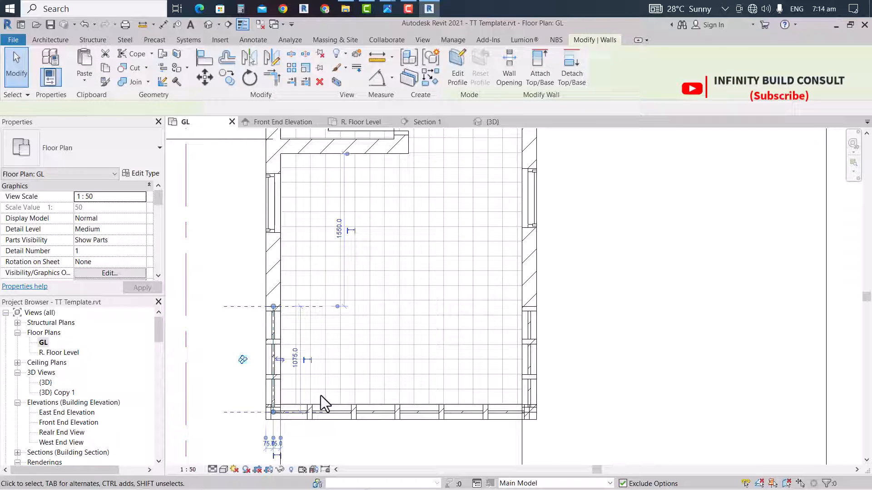
left_click(347, 415, "ctrl")
left_click(530, 352, "ctrl")
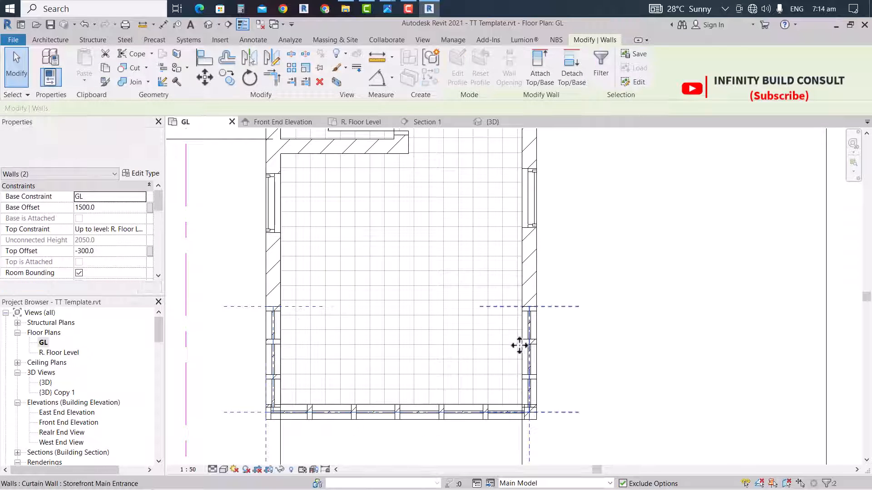
left_click(76, 150)
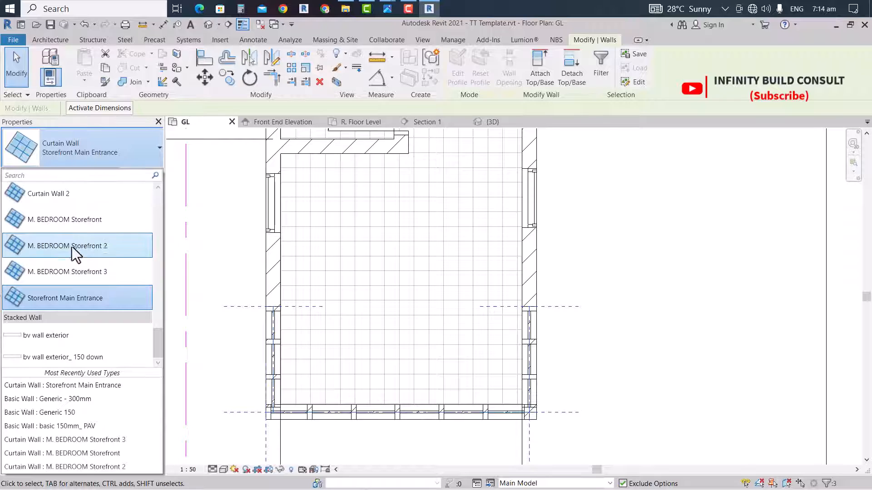
left_click(62, 224)
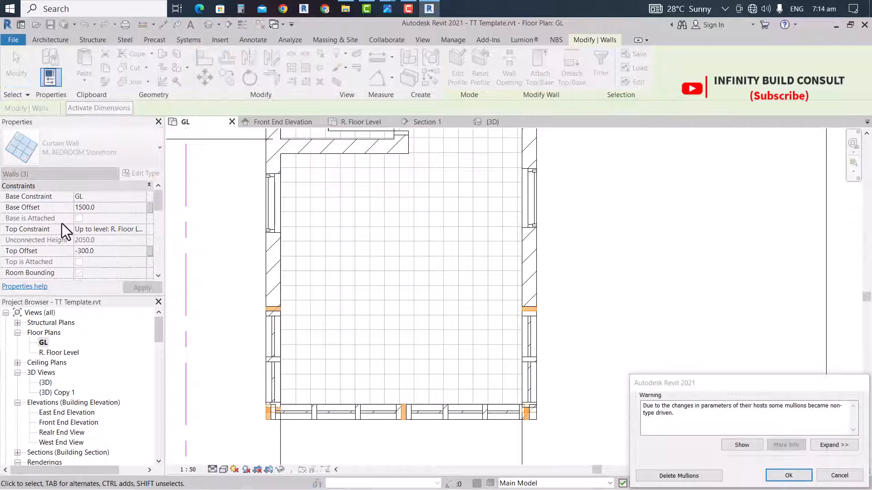
left_click(780, 476)
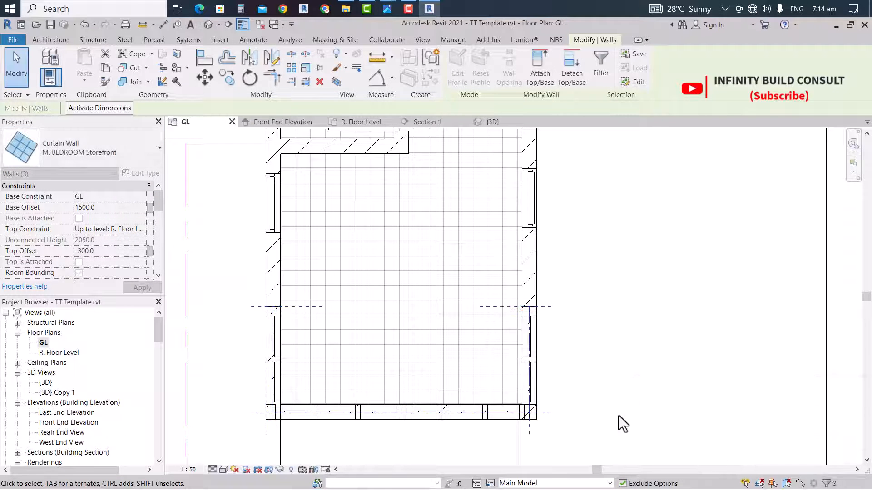
Change the three glazing walls to Curtain Wall 2, deleting the type-generated gridline, and switch them to the plain Curtain Wall type
left_click(64, 147)
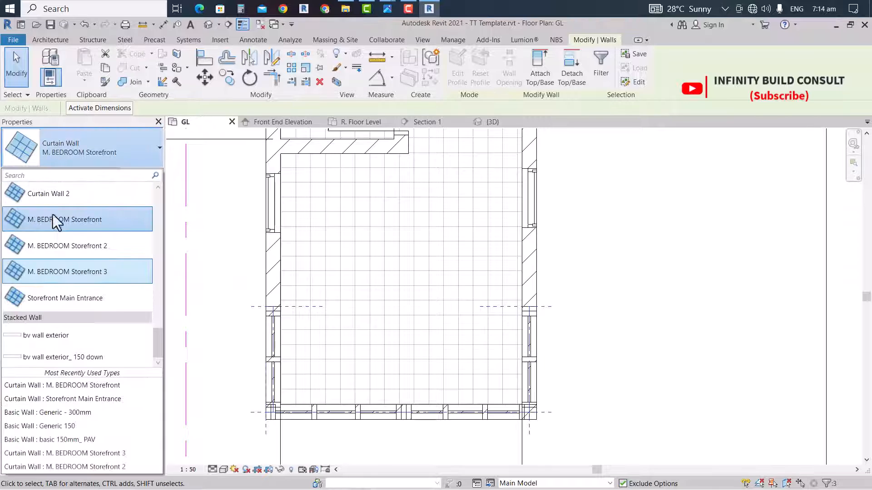
left_click(40, 195)
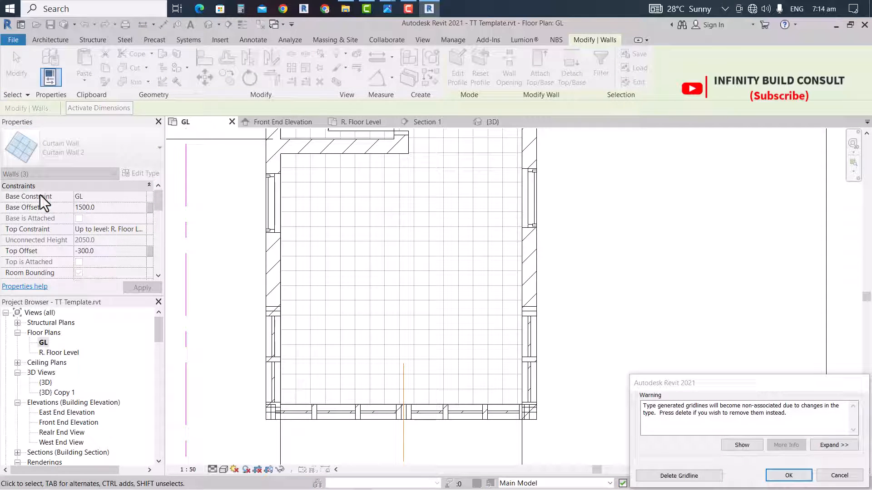
left_click(680, 476)
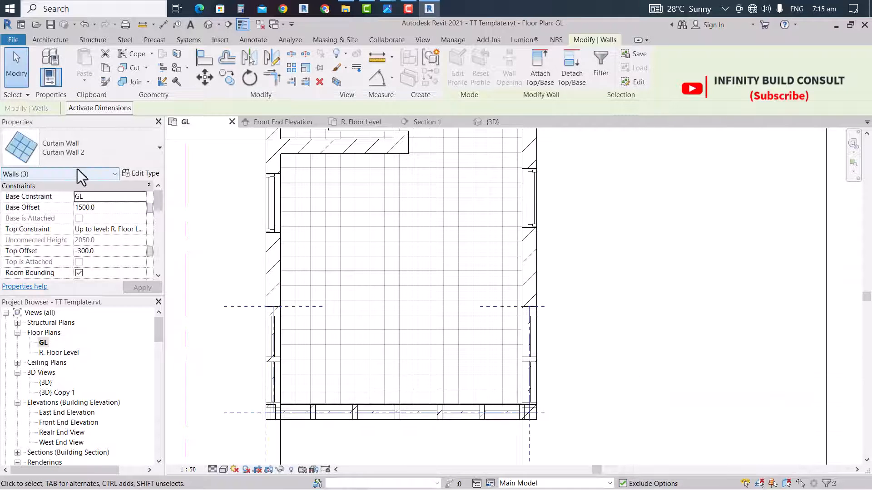
left_click(68, 155)
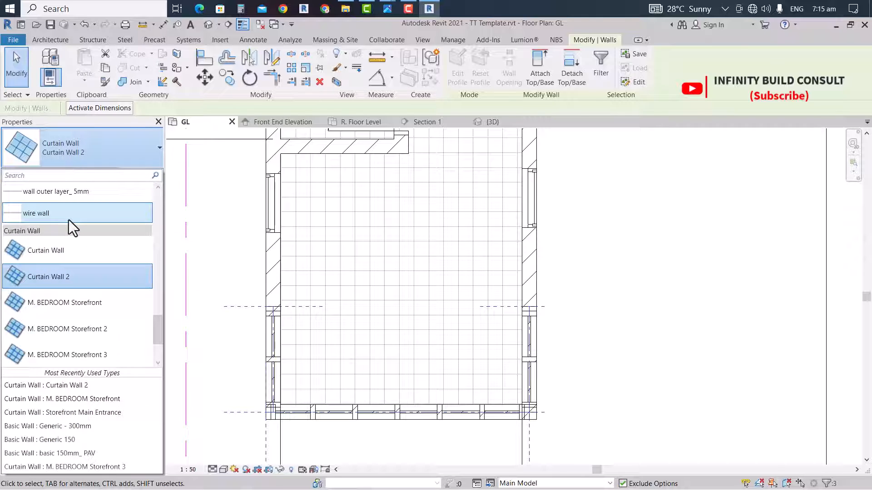
left_click(68, 255)
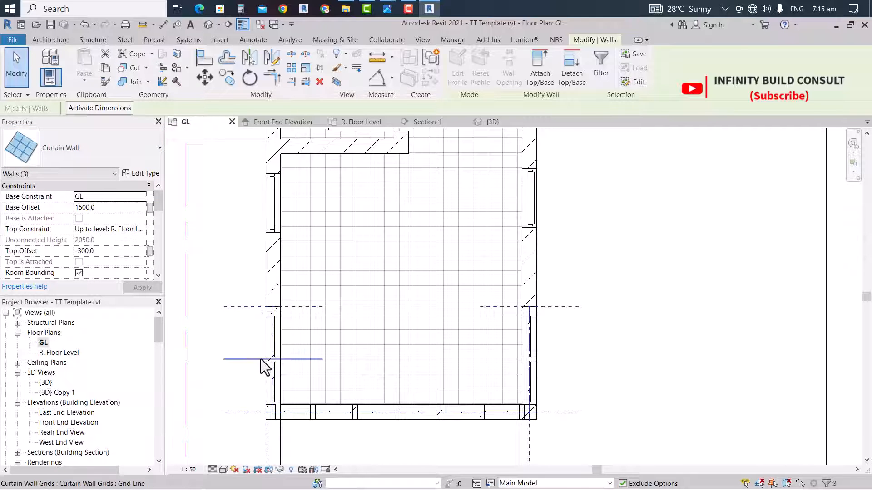
scroll(241, 313, "down", 4)
scroll(212, 323, "up", 2)
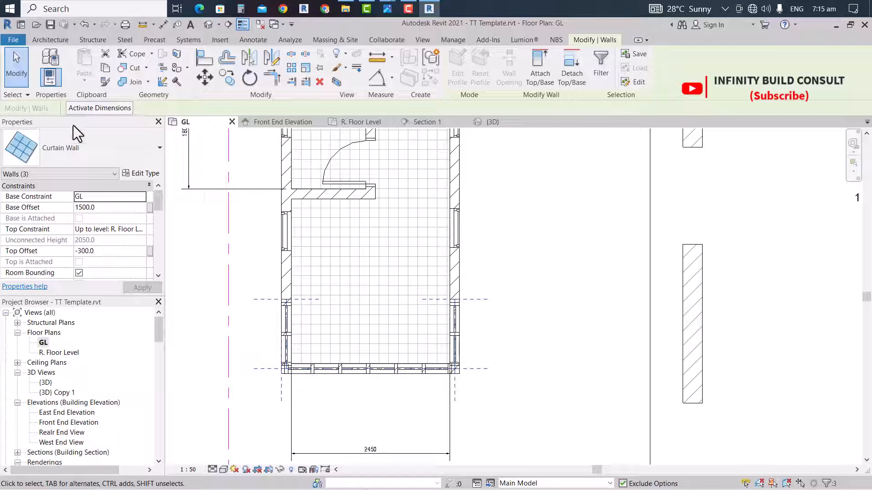
Try the M. BEDROOM Storefront 3 type on the three selected curtain walls
left_click_drag(72, 125, 72, 131)
left_click(75, 164)
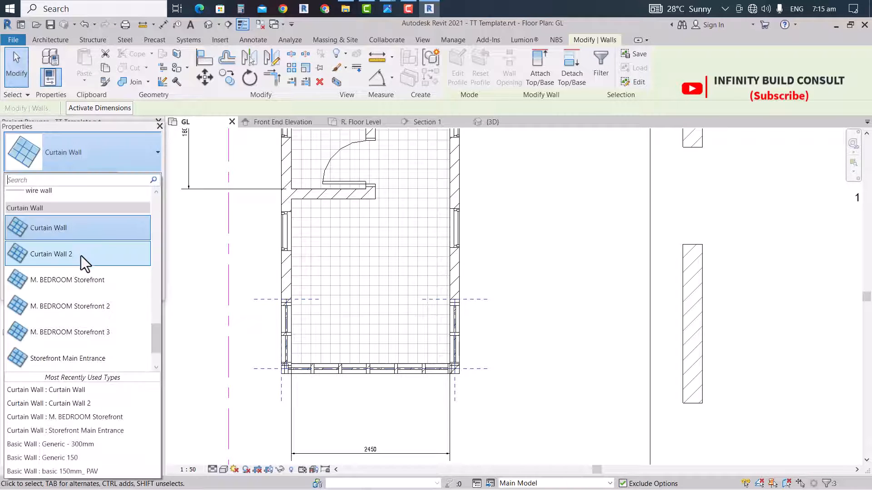
scroll(81, 255, "down", 2)
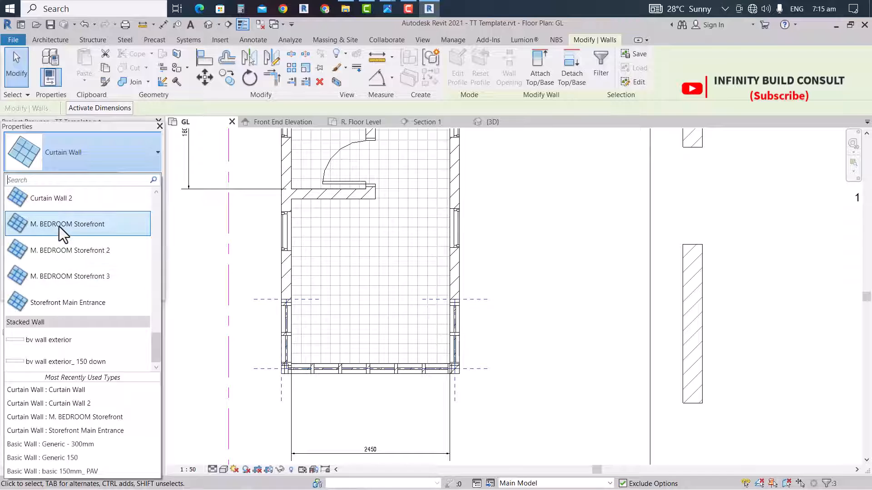
left_click(47, 159)
left_click(78, 277)
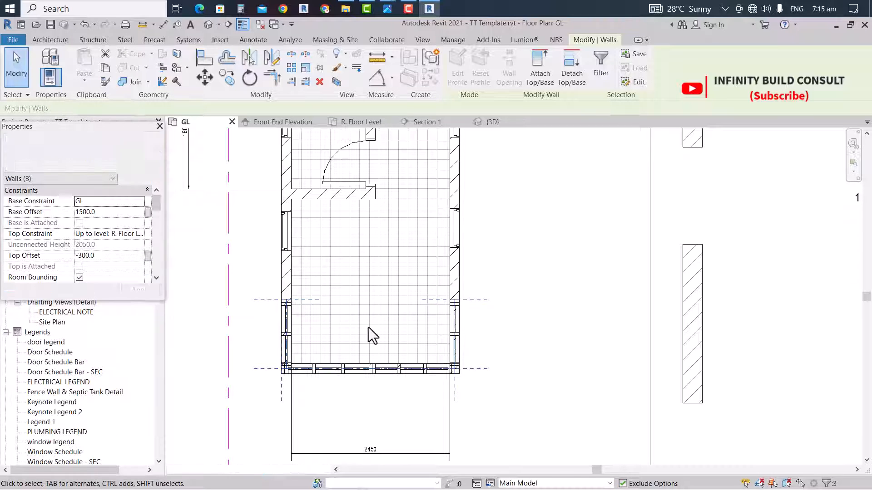
Try the Storefront Main Entrance type on the same three curtain walls
left_click(97, 154)
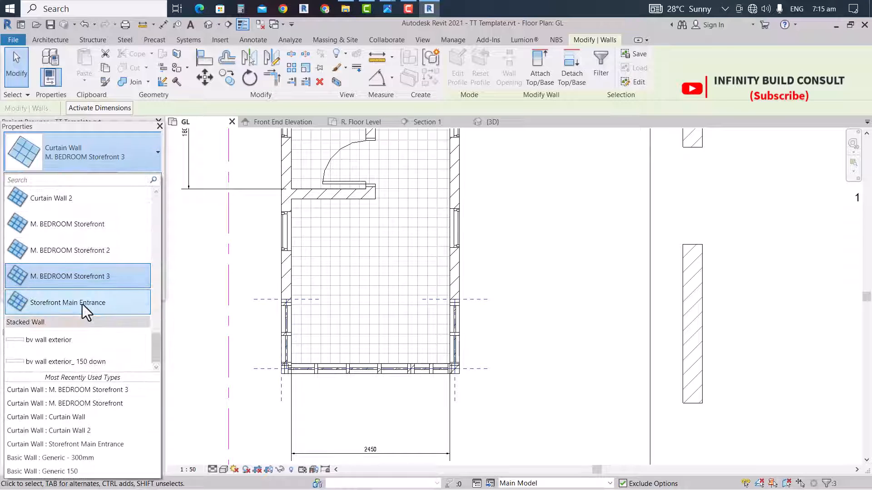
left_click(79, 302)
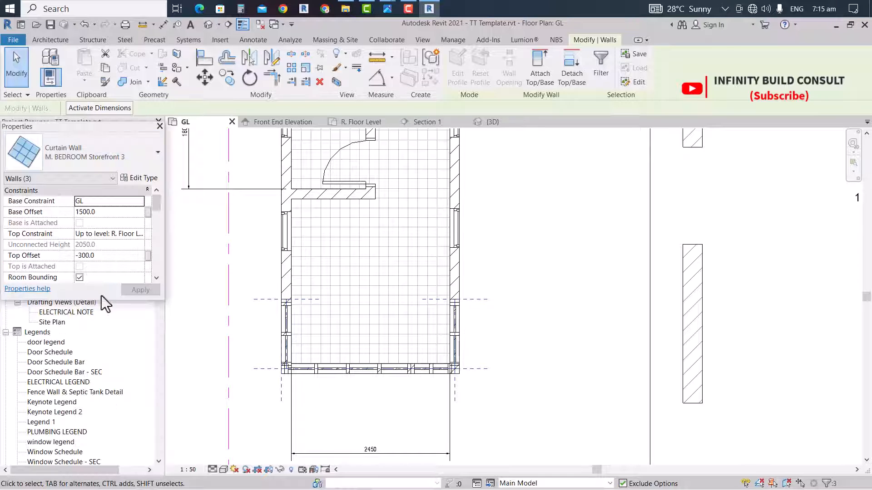
scroll(240, 304, "down", 2)
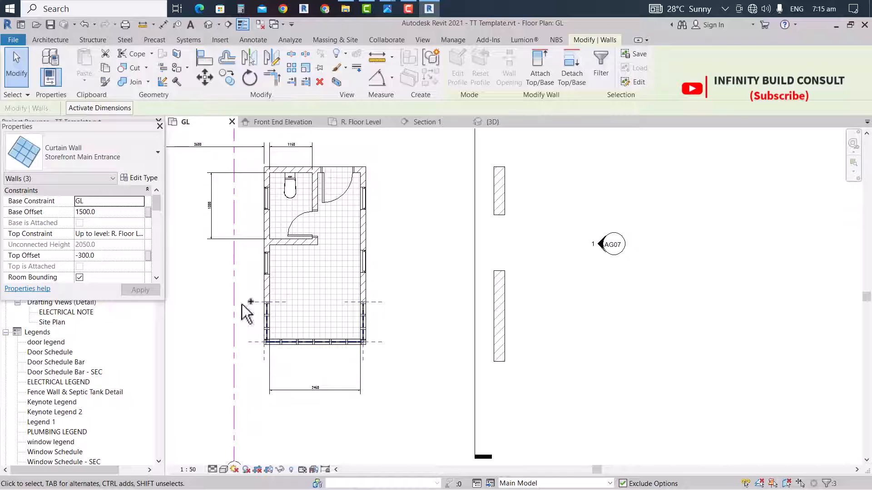
Undo the storefront type changes and the placement of the three curtain walls around the gatehouse front
key("ctrl+z")
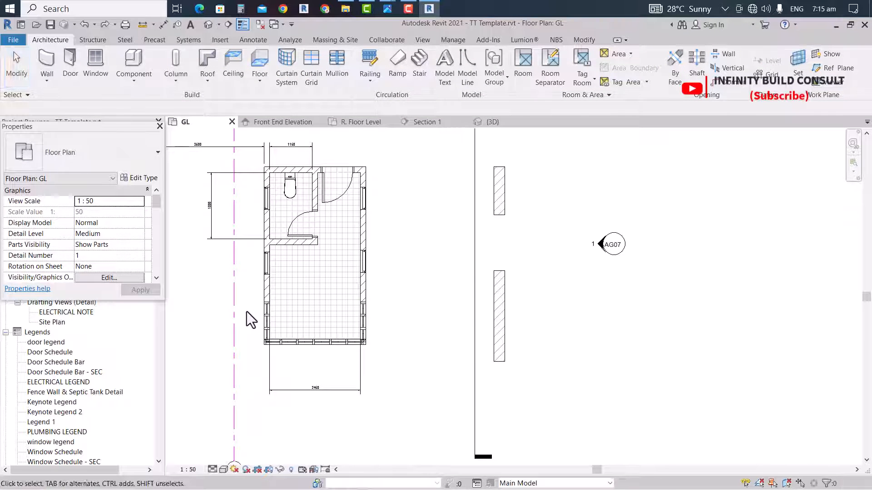
scroll(247, 312, "up", 4)
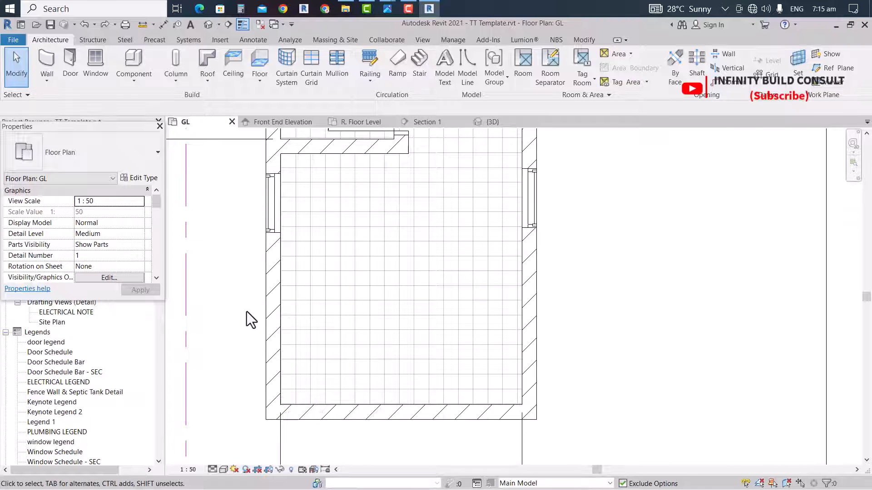
scroll(222, 236, "down", 2)
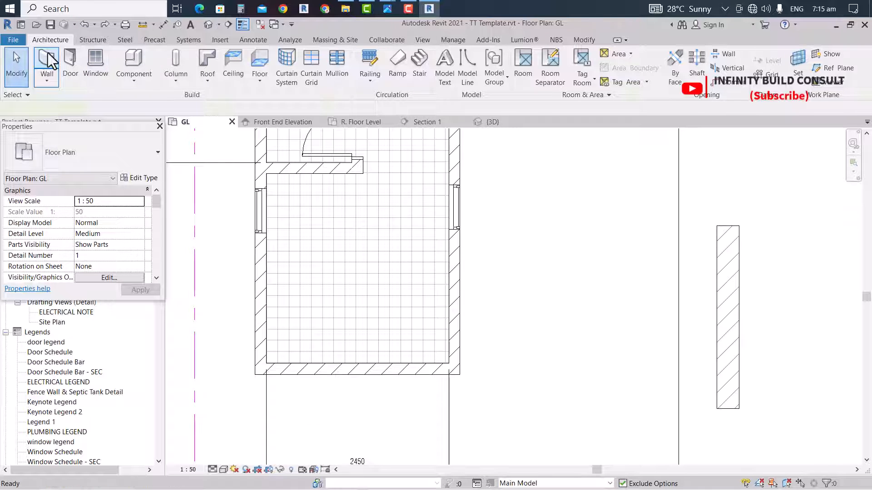
Draw a Curtain Wall about 1015 mm long on the centreline of the left exterior wall, ending at the lower-left corner
left_click(47, 63)
left_click(77, 154)
scroll(71, 218, "up", 2)
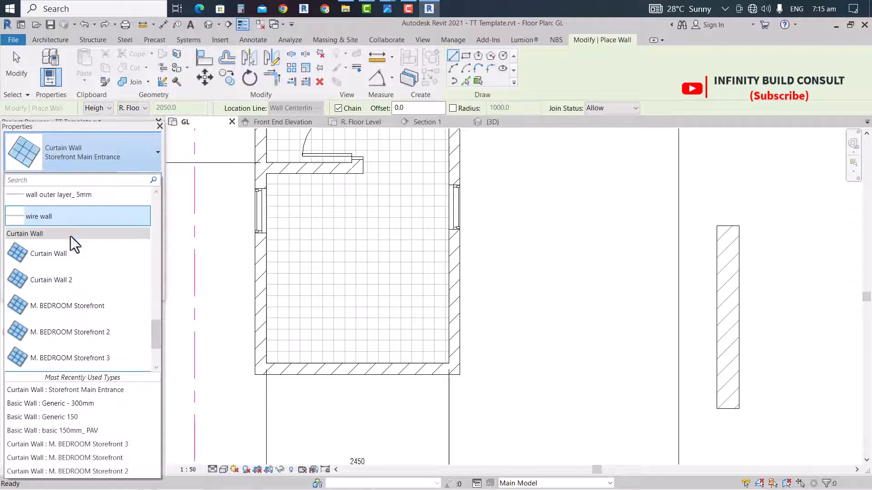
left_click(68, 252)
scroll(288, 316, "up", 3)
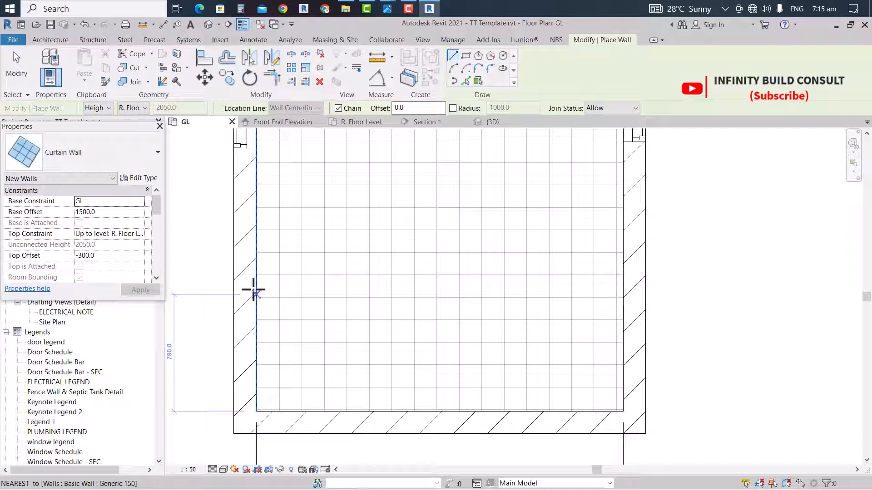
left_click(244, 271)
scroll(237, 238, "down", 5)
scroll(241, 323, "up", 4)
left_click(237, 333)
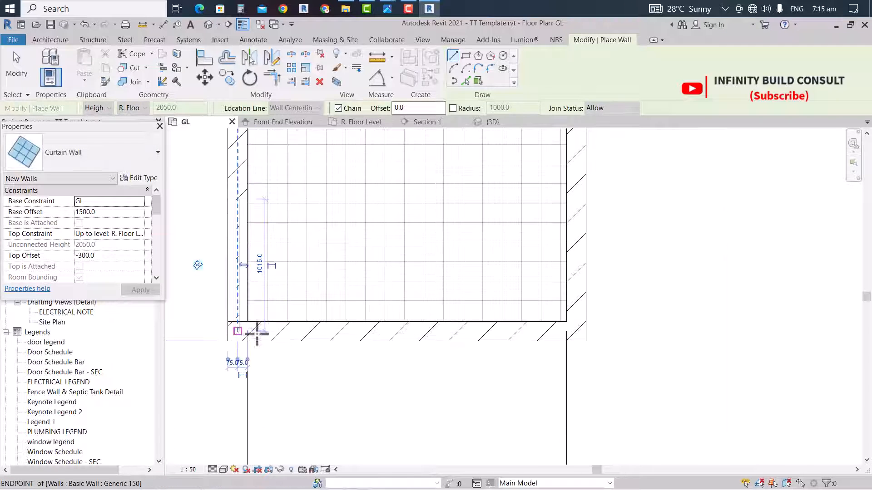
key("Escape")
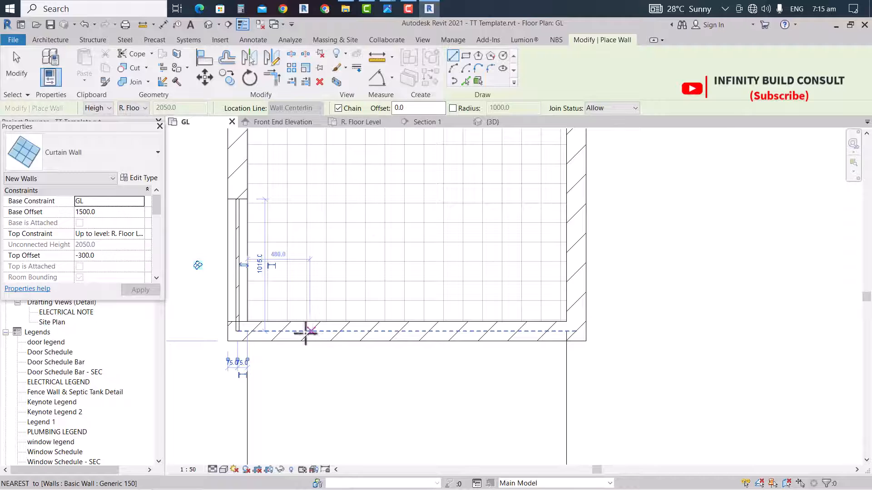
Draw a Curtain Wall along the centreline of the bottom wall, from the left corner to the right corner
scroll(250, 330, "up", 2)
left_click(231, 329)
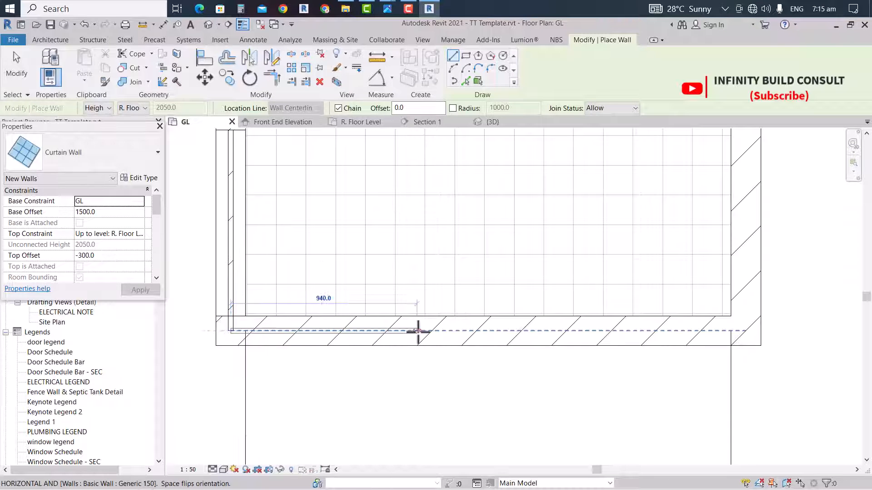
left_click(745, 331)
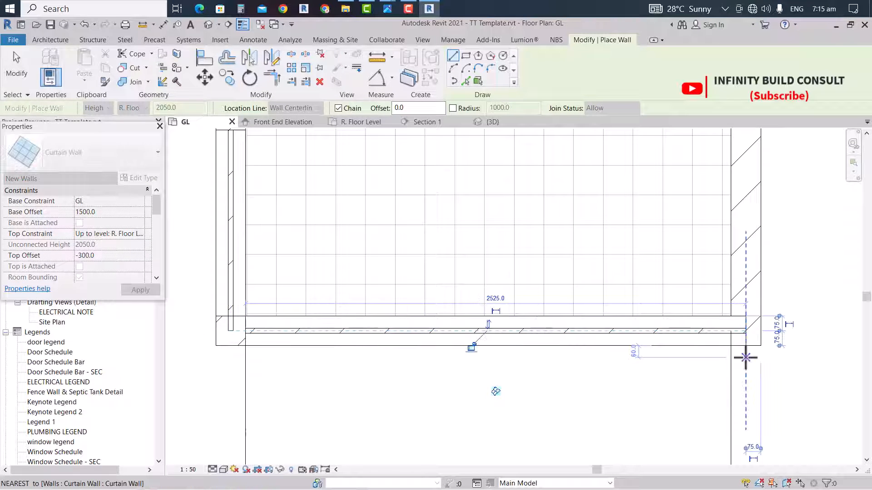
Draw a Curtain Wall about 1015 mm up the right exterior wall's centreline from the lower-right corner, level with the left one
scroll(745, 356, "down", 3)
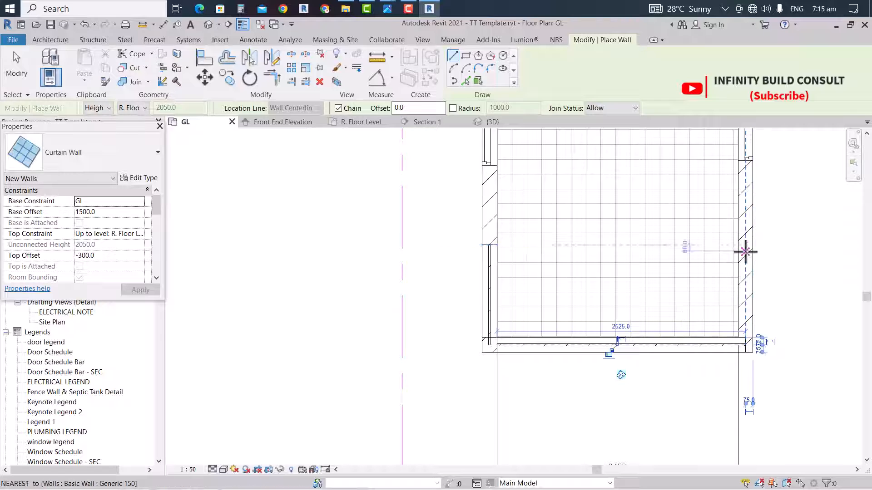
left_click(746, 346)
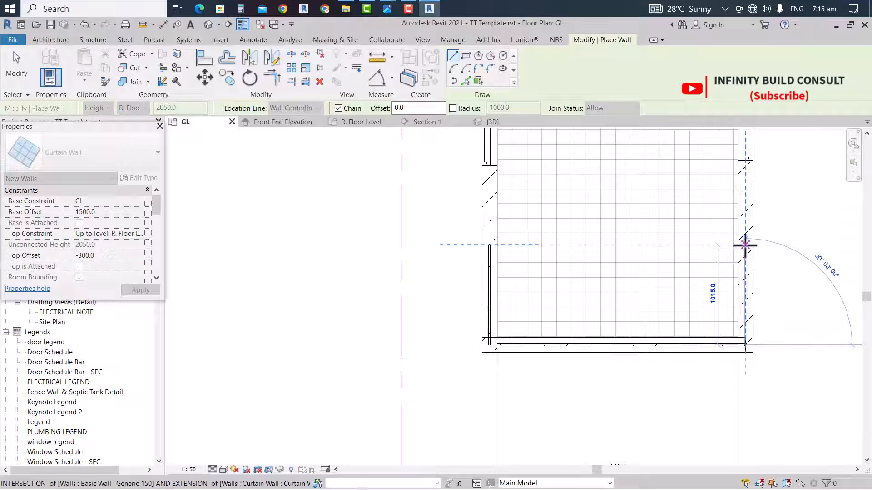
left_click(746, 245)
key("Escape")
key("Escape")
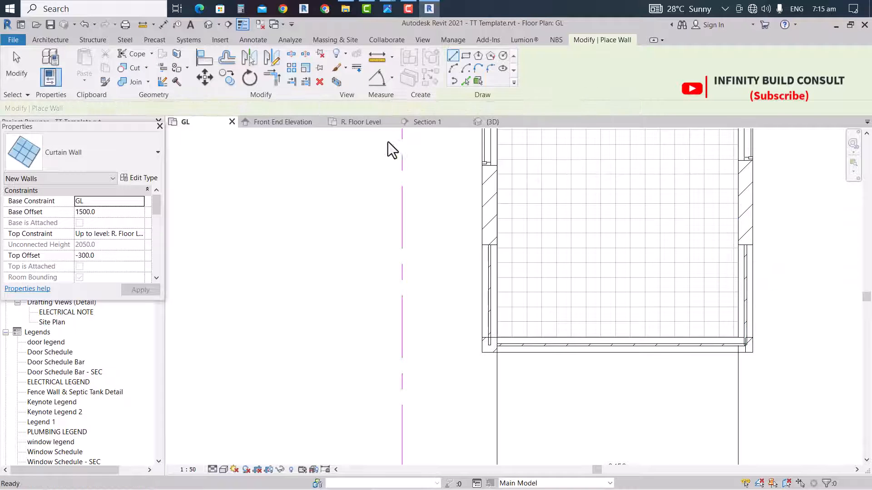
Inspect the new curtain walls around the gatehouse front in the 3D view
left_click(500, 122)
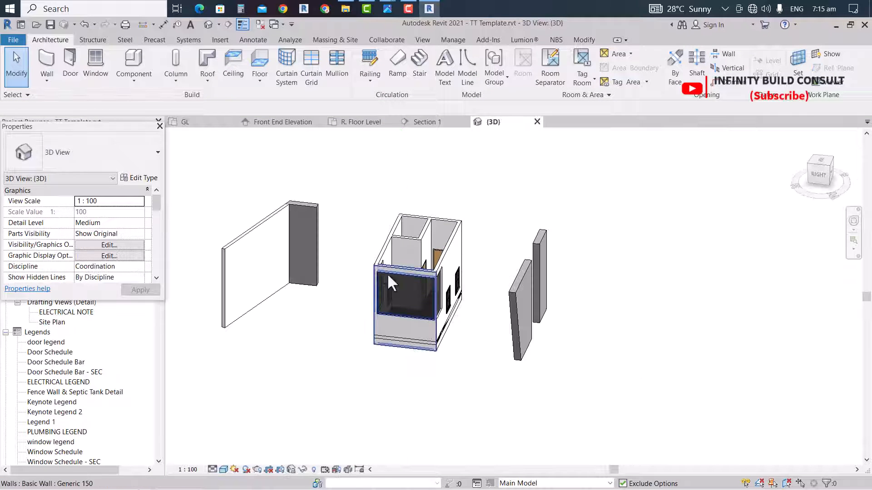
middle_click_drag(387, 274, 400, 260, "shift")
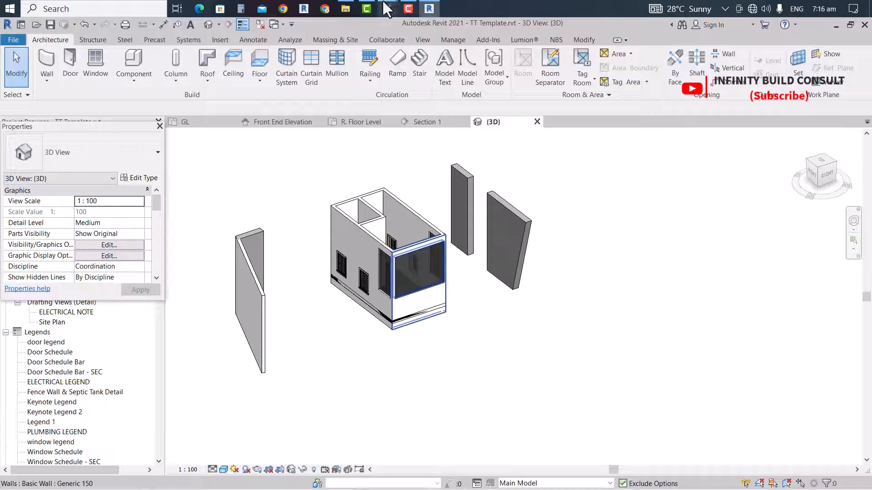
Switch to File Explorer and open the GATE HOUSE folder on New Volume (E:) under INFINITY STUDIOZ, TUTORIALS, FILES
left_click(346, 9)
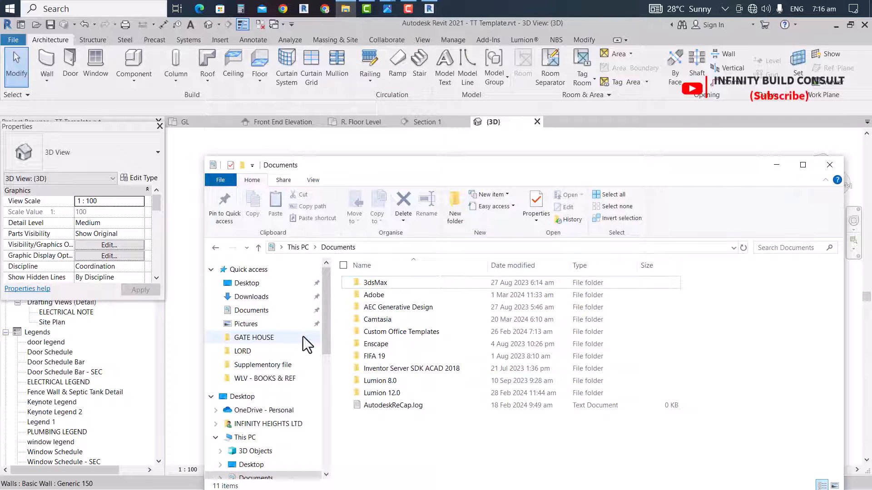
scroll(242, 399, "down", 6)
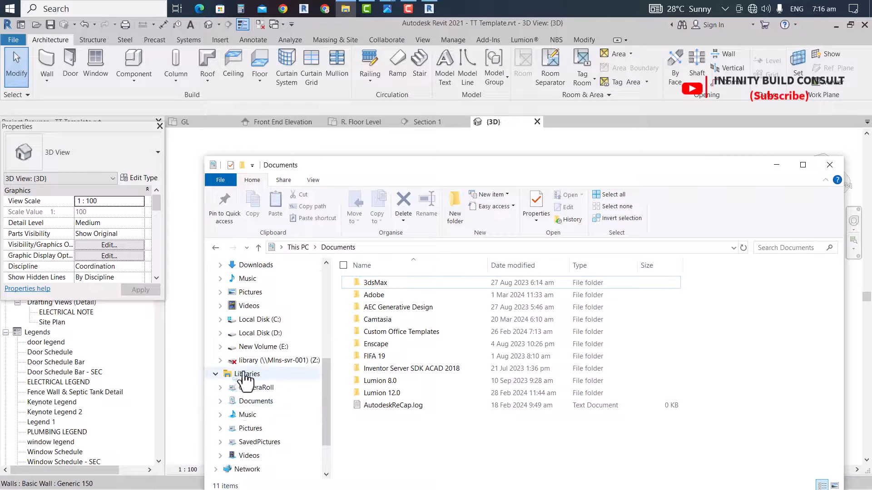
left_click(262, 360)
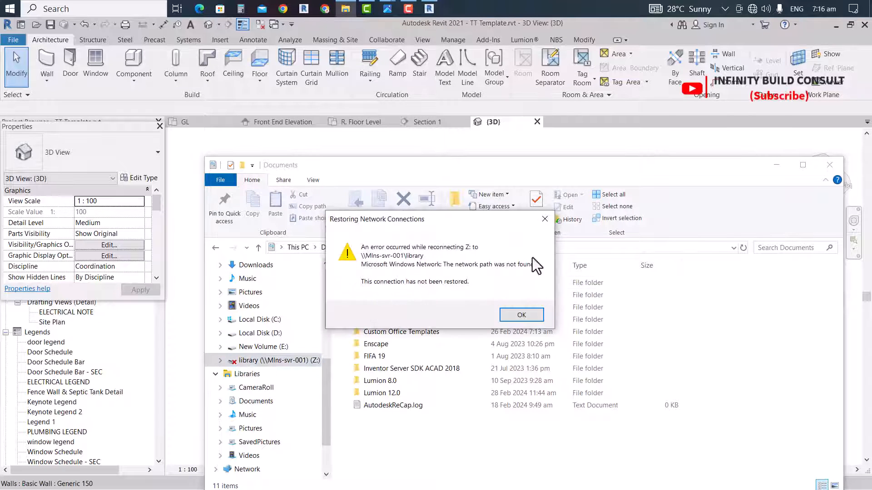
left_click(545, 219)
left_click(263, 347)
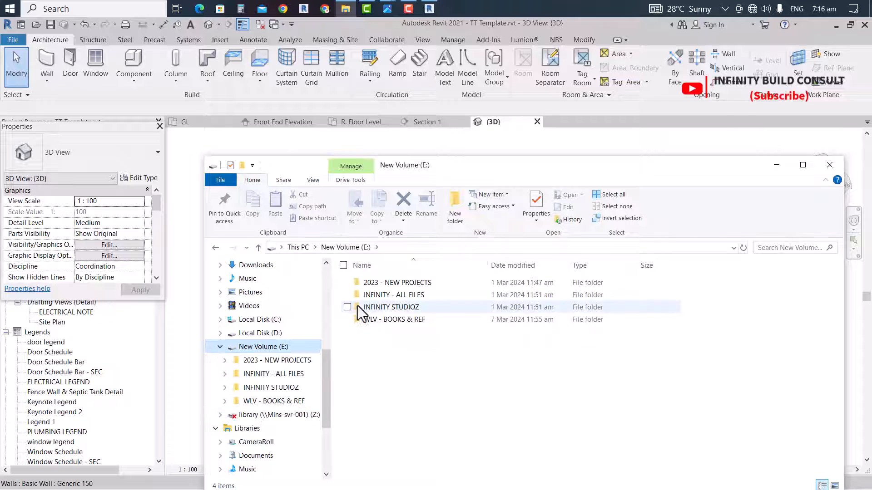
left_click(386, 307)
double_click(387, 307)
double_click(391, 287)
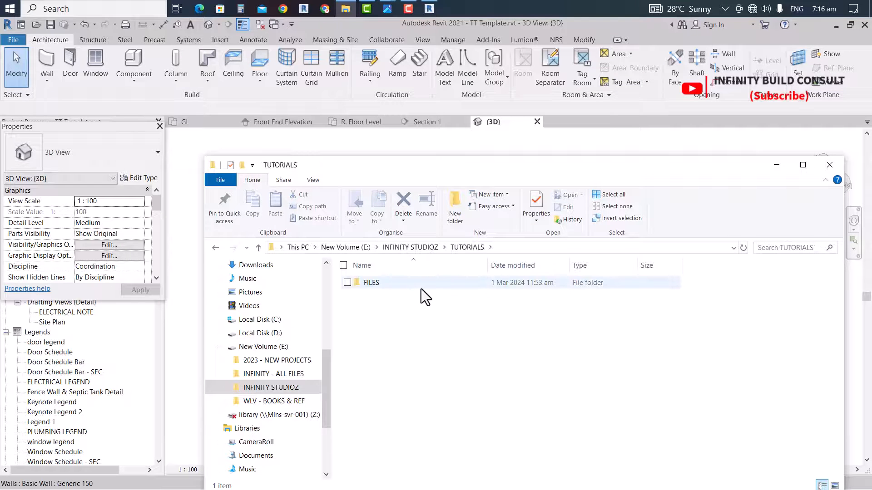
left_click(399, 284)
double_click(399, 283)
double_click(400, 284)
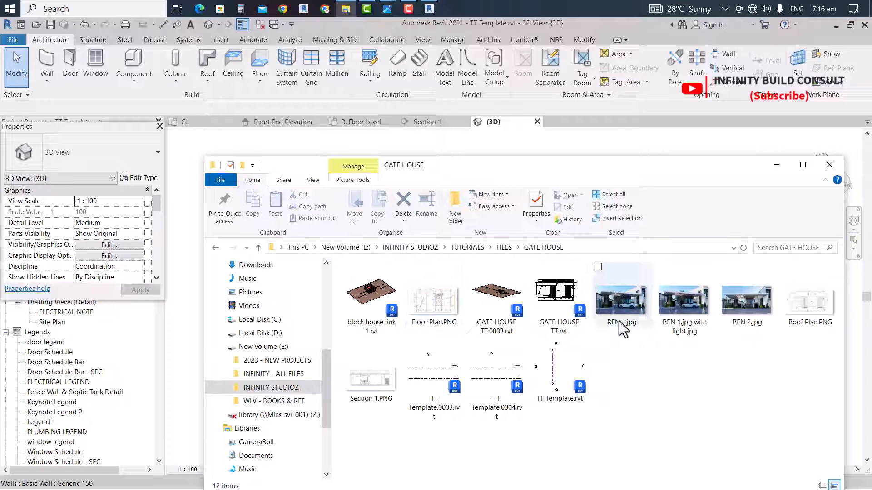
Try to import the REN 1.jpg render into Revit's 3D view
left_click_drag(633, 294, 381, 299)
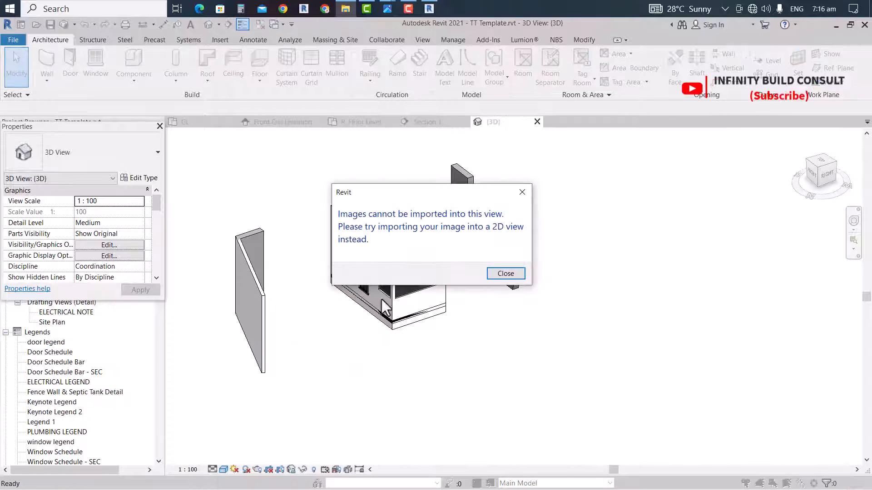
left_click(513, 272)
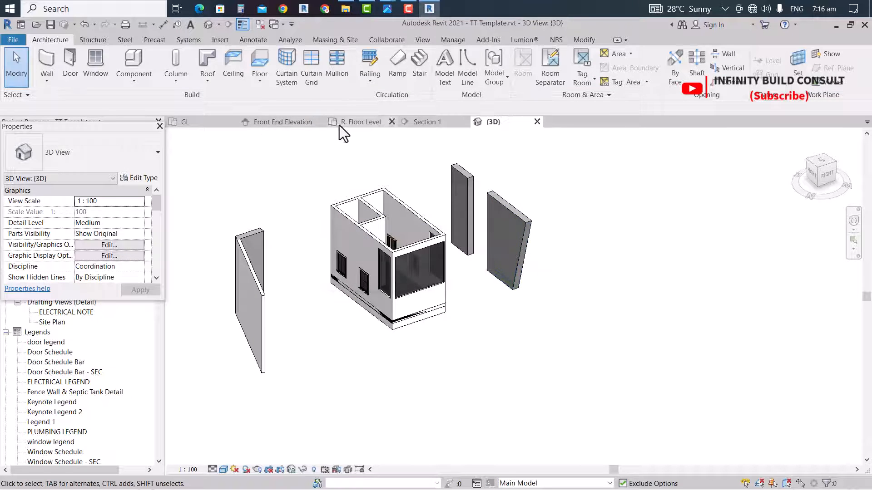
Import REN 1.jpg from the GATE HOUSE folder into the GL floor plan, placing it in the empty area left of the gatehouse
left_click(201, 123)
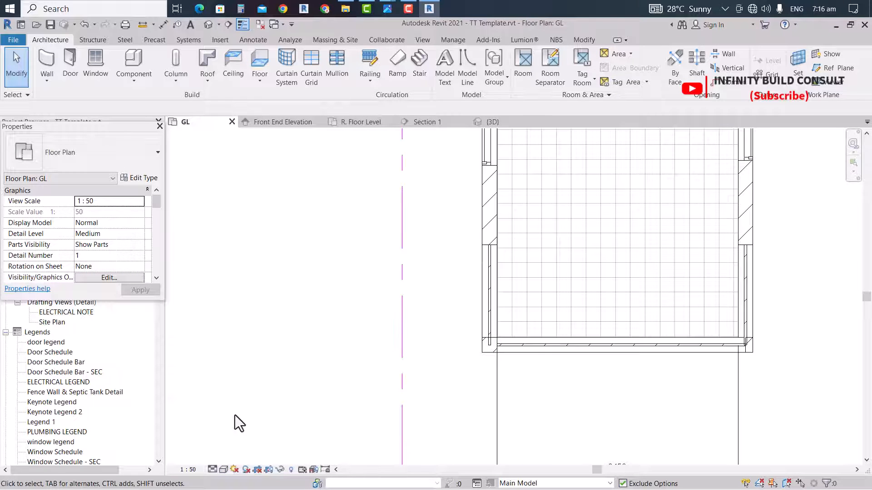
scroll(232, 323, "down", 5)
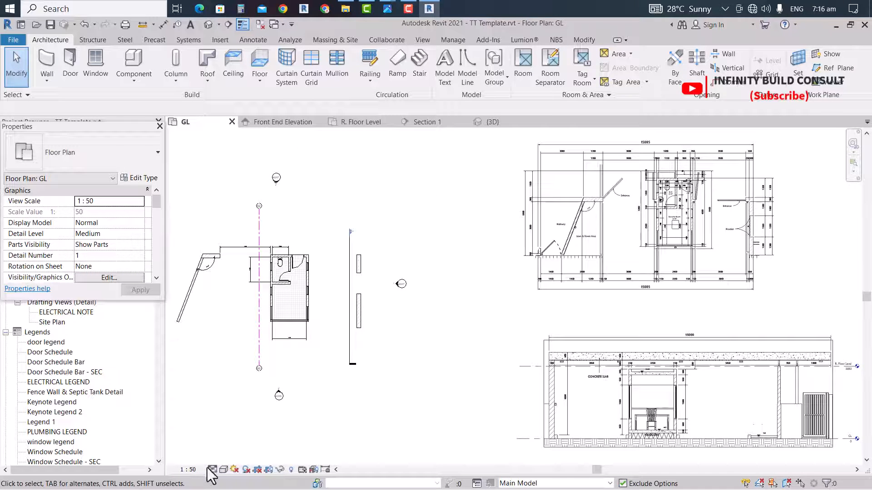
left_click(343, 12)
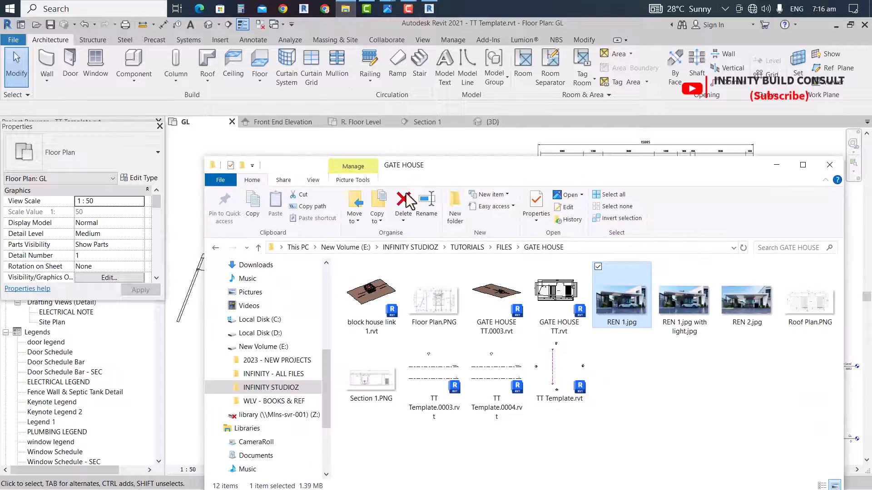
left_click_drag(192, 359, 278, 311)
left_click(194, 350)
scroll(555, 315, "down", 2)
scroll(532, 313, "up", 1)
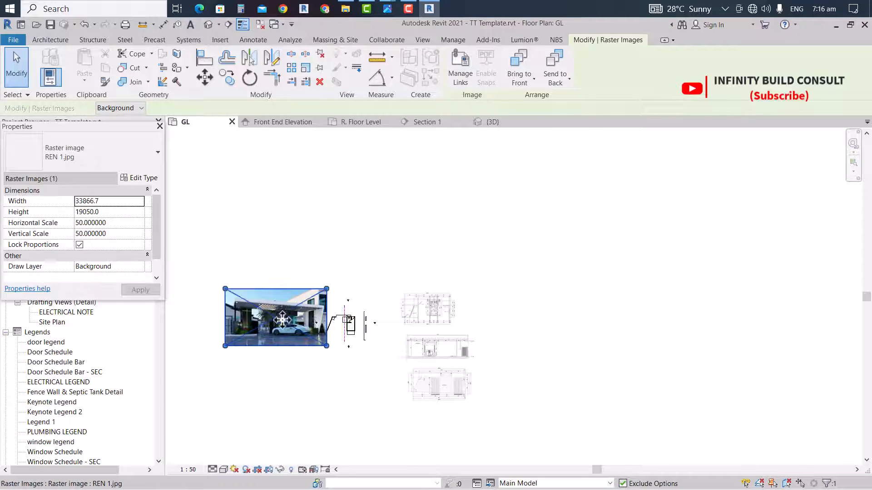
Examine the gatehouse's corner glazing in the imported REN 1.jpg render
scroll(273, 316, "up", 5)
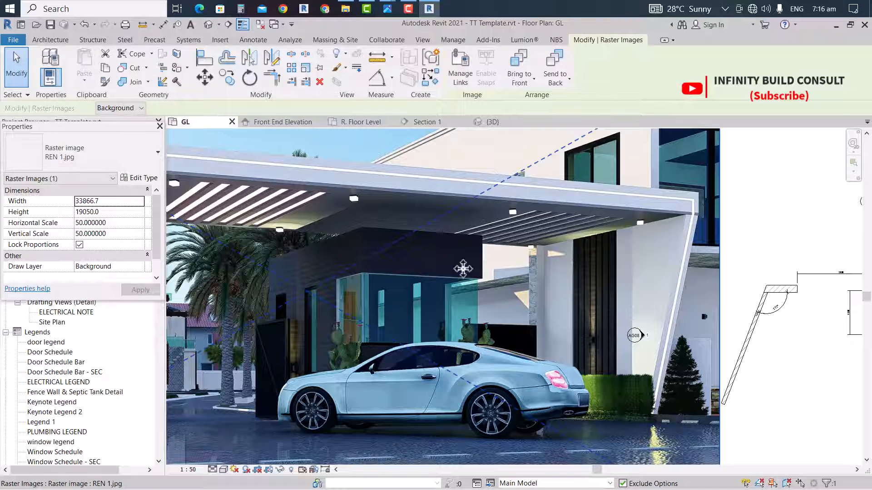
scroll(316, 249, "down", 3)
scroll(590, 305, "up", 2)
Extend the front curtain wall's left end past the side curtain wall into the gatehouse's corner in the GL floor plan
scroll(450, 313, "up", 2)
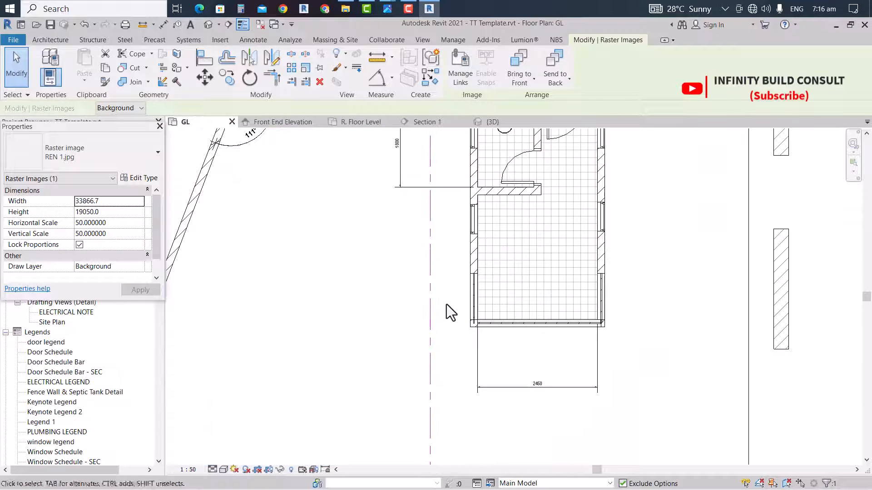
scroll(454, 314, "up", 3)
left_click(540, 362)
scroll(522, 348, "up", 2)
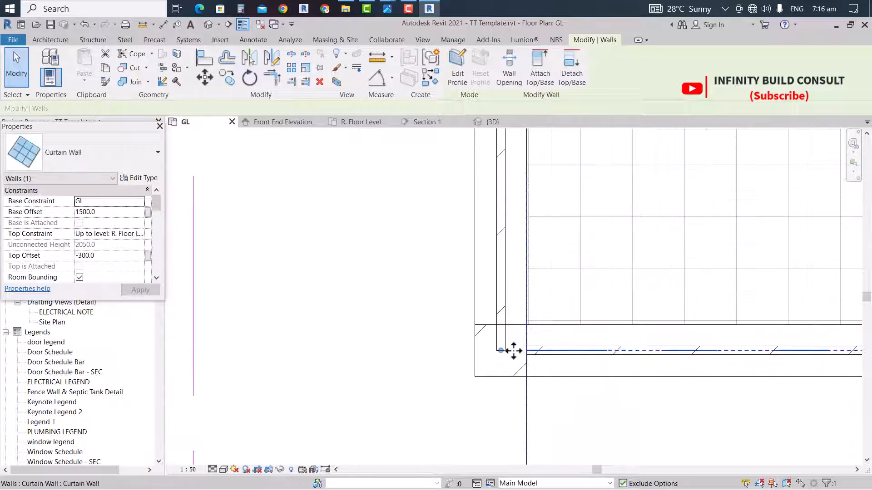
key("r")
key("s")
left_click_drag(490, 355, 489, 354)
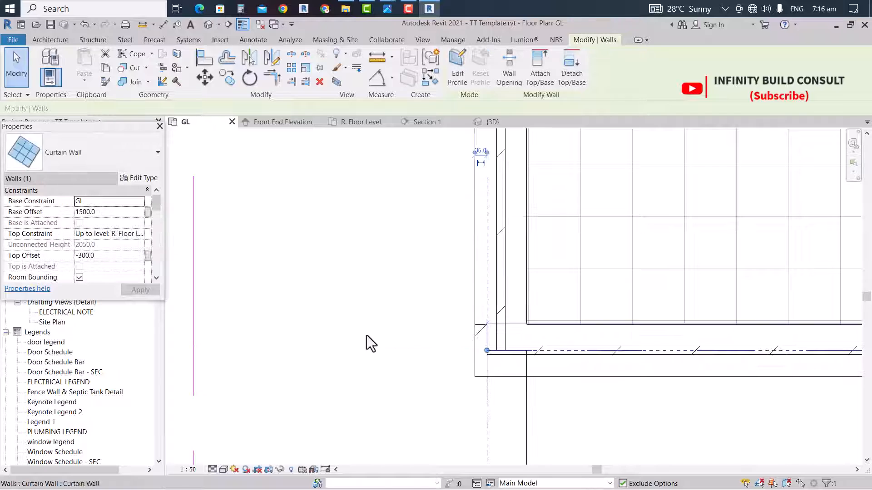
scroll(360, 330, "down", 6)
scroll(533, 324, "up", 3)
middle_click_drag(682, 323, 511, 323)
scroll(552, 339, "up", 5)
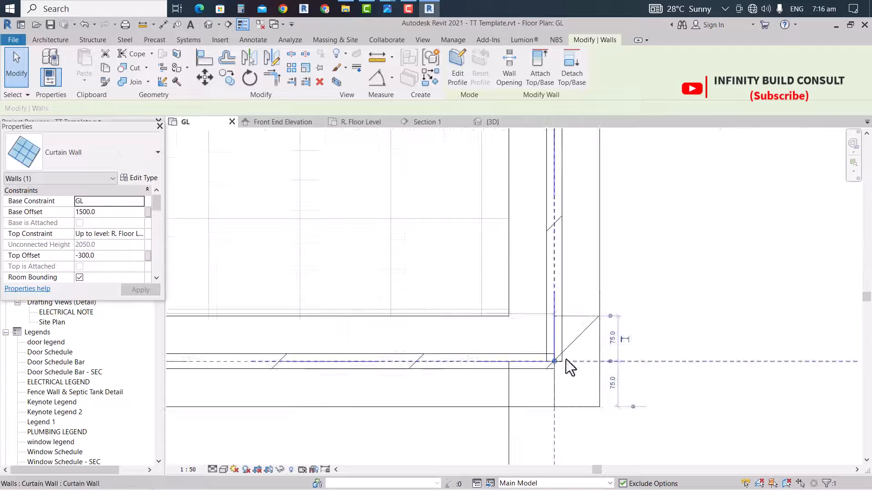
scroll(565, 366, "down", 3)
key("Escape")
In the 3D view, change all M_Window-Fixed 600 x 900mm side windows to Window-Double_Hung-Fin-Simonton-Reflection-5500_Series, type 900X1800 W02
left_click(488, 122)
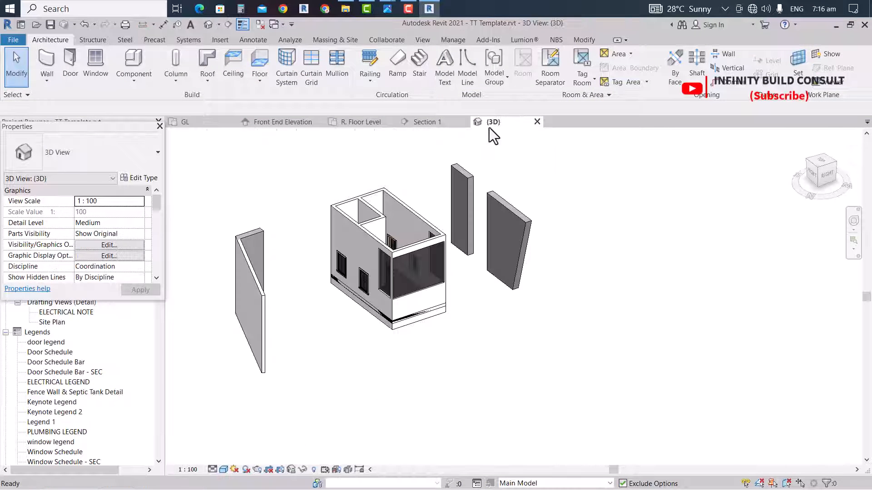
scroll(463, 219, "up", 4)
scroll(391, 264, "down", 3)
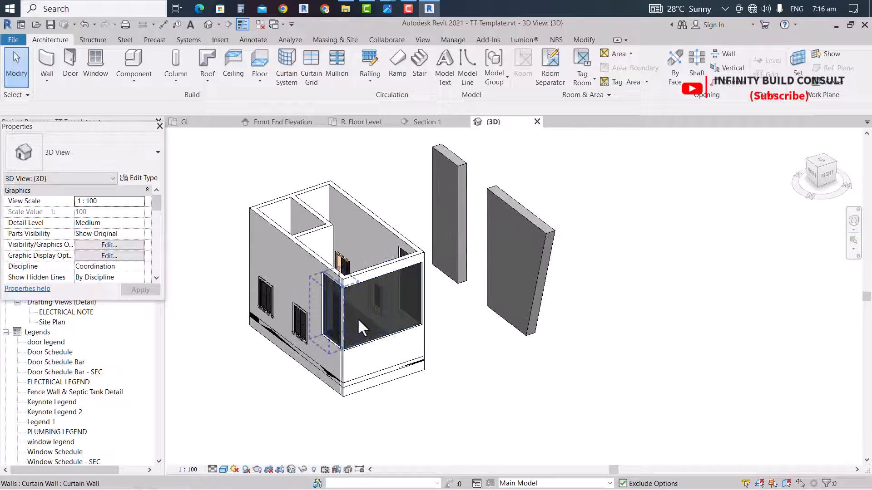
middle_click_drag(357, 318, 430, 307, "shift")
scroll(422, 273, "up", 4)
left_click(416, 254)
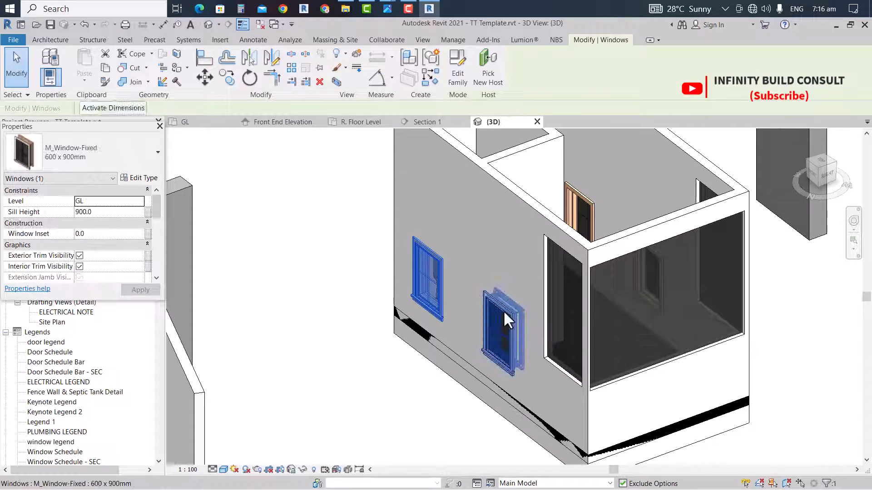
scroll(503, 310, "down", 3)
left_click(506, 311, "ctrl")
mouse_move(568, 352)
middle_mouse_down("shift")
mouse_move(470, 362)
mouse_move(572, 359)
middle_mouse_up("shift")
key("s")
key("a")
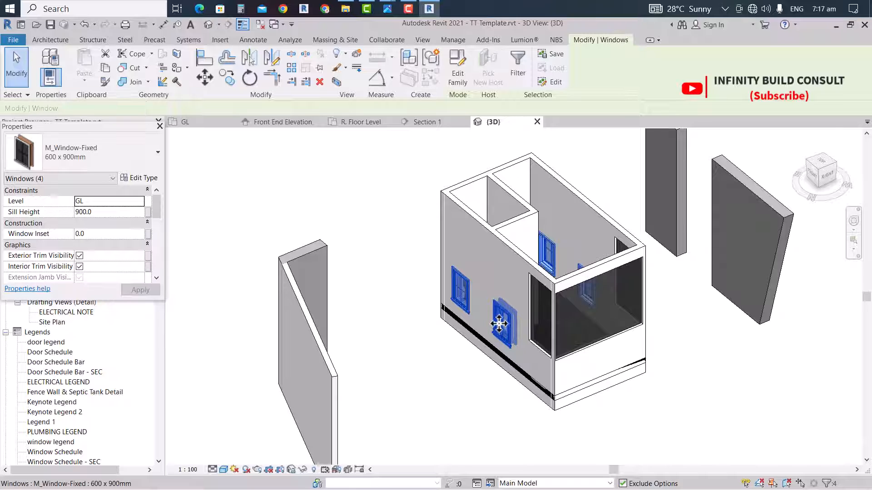
left_click(140, 149)
scroll(62, 238, "up", 10)
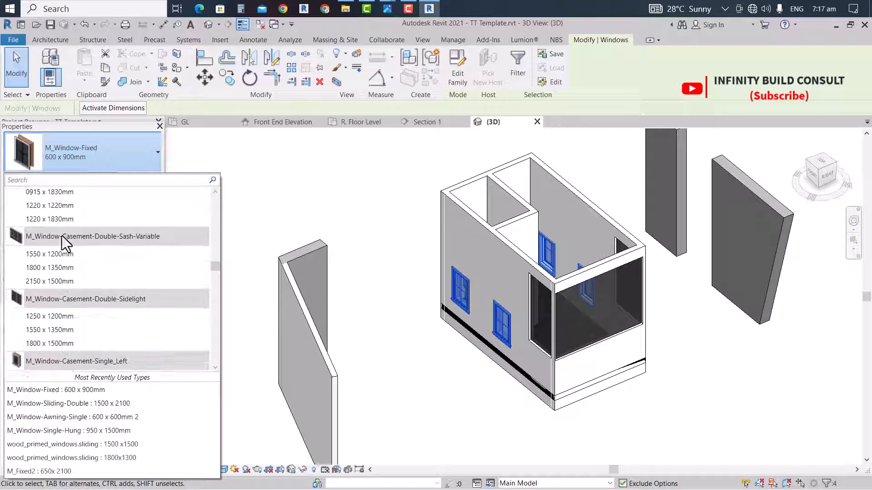
scroll(64, 241, "up", 15)
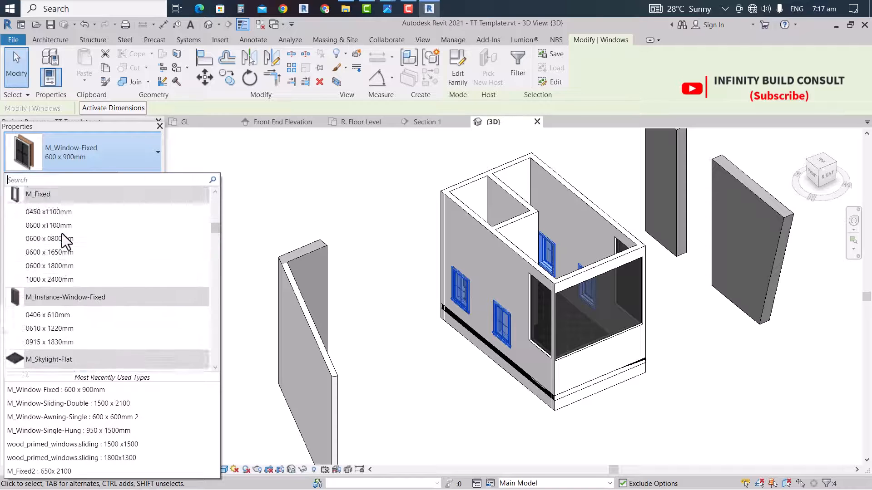
scroll(62, 234, "up", 5)
scroll(63, 247, "down", 10)
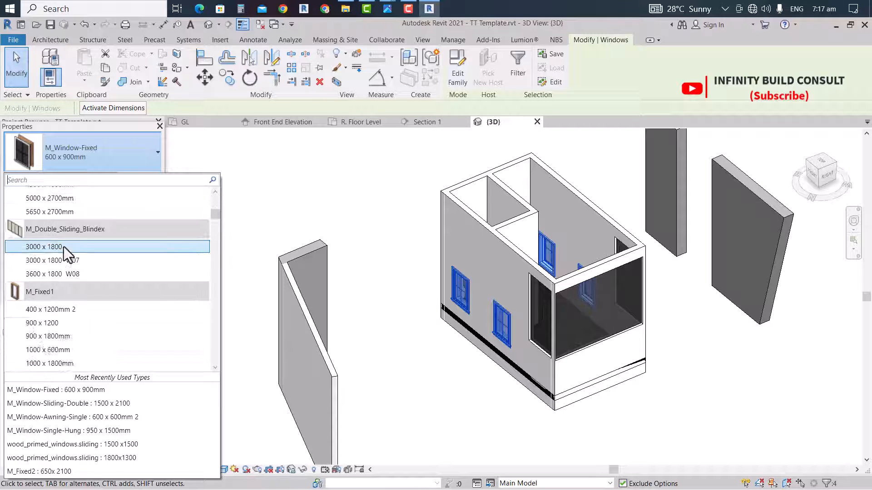
scroll(66, 288, "down", 6)
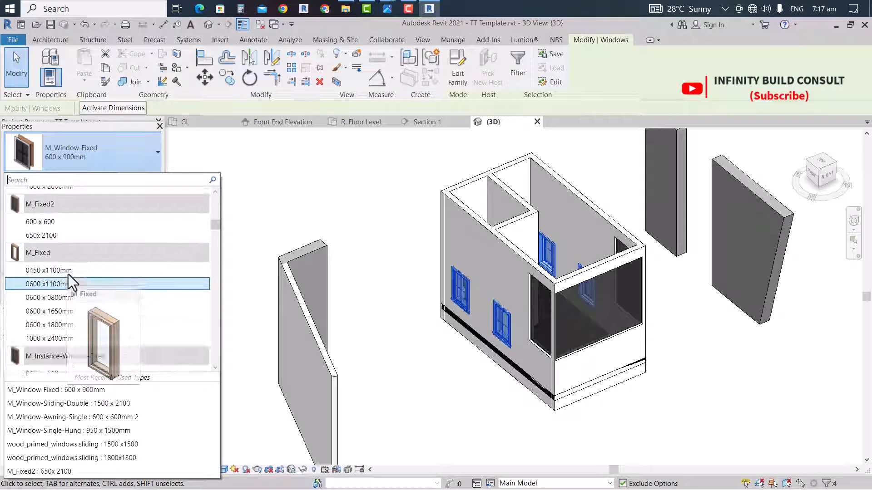
scroll(70, 279, "down", 8)
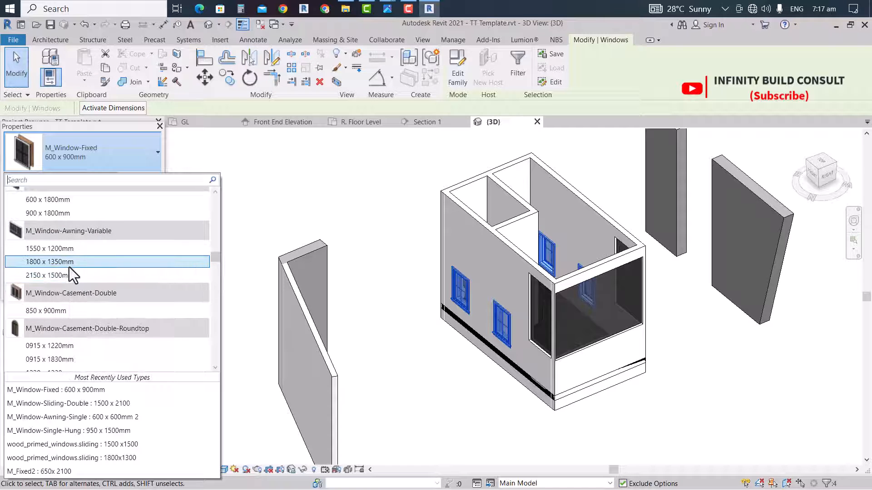
scroll(70, 270, "down", 12)
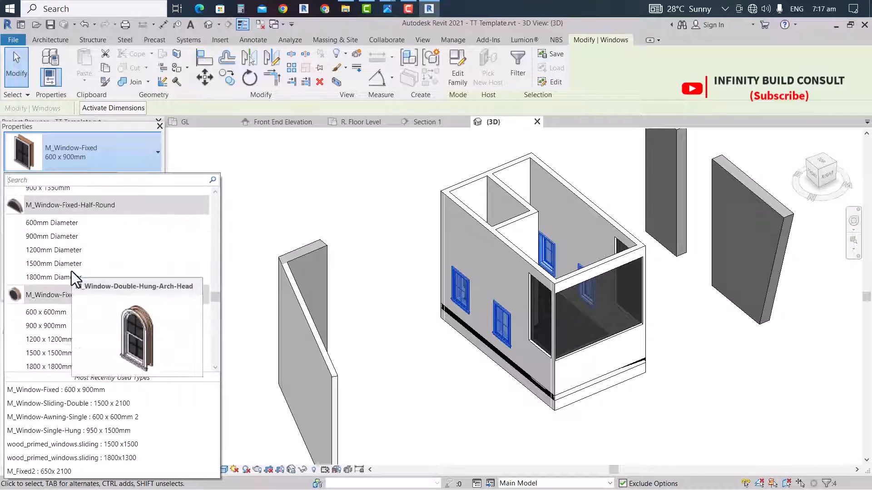
scroll(72, 273, "down", 12)
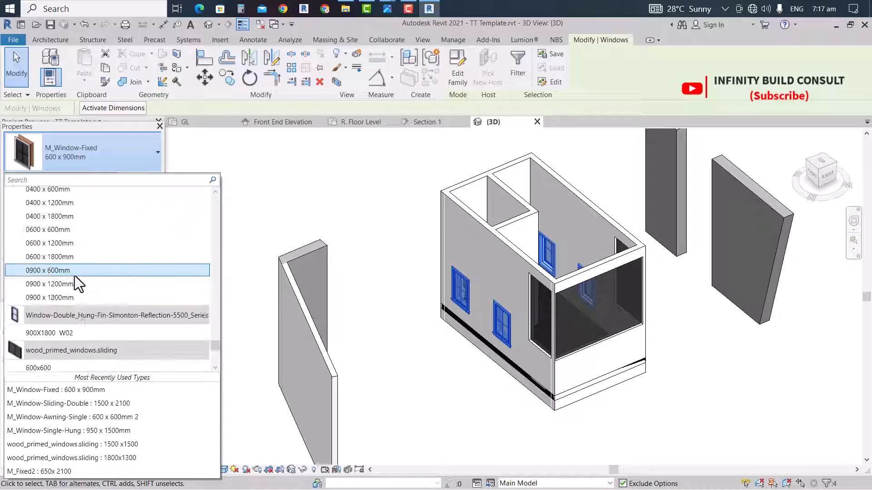
scroll(74, 276, "down", 3)
scroll(74, 276, "up", 10)
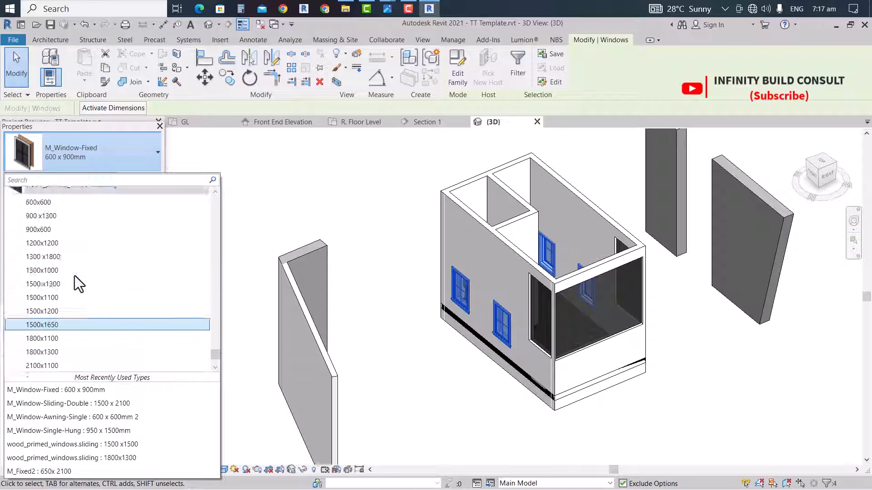
left_click(70, 272)
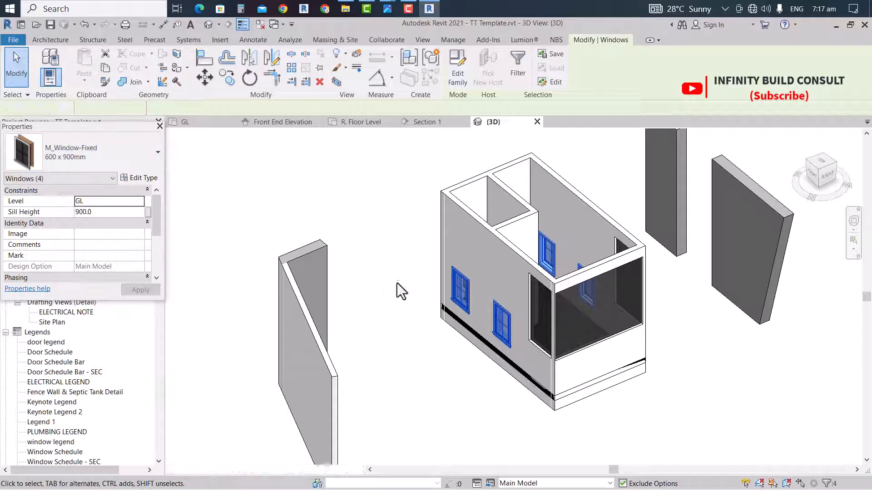
Set the sill height of all the double-hung side windows to 1500 mm
middle_click_drag(415, 262, 358, 268, "shift")
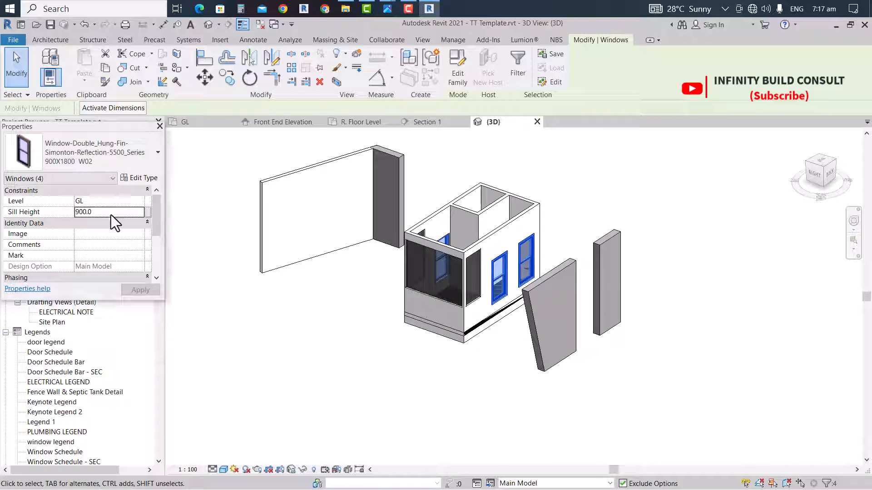
type("120")
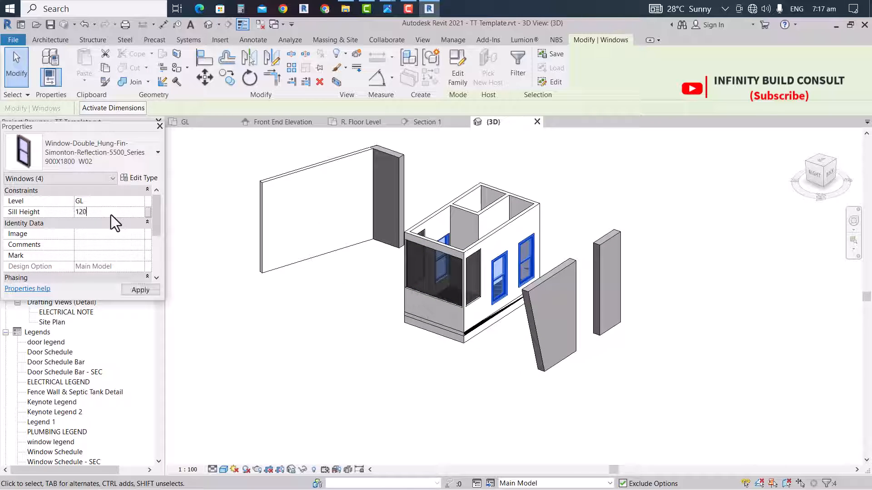
type("0")
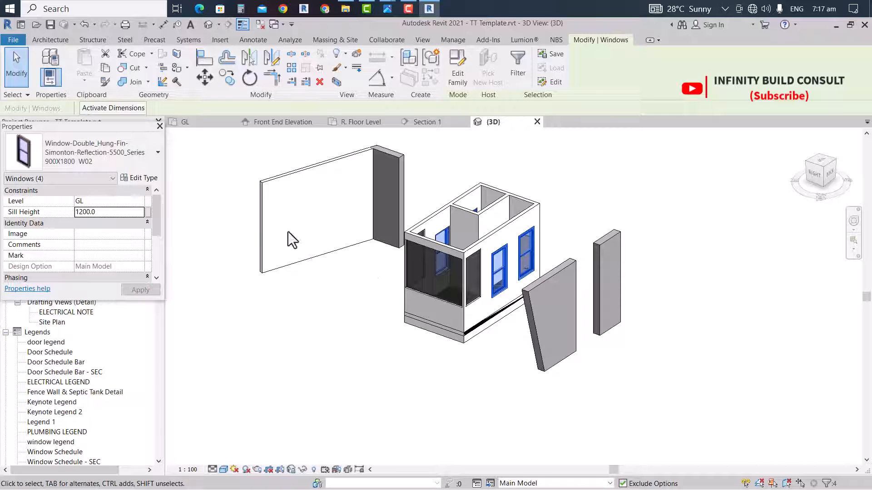
left_click(107, 214)
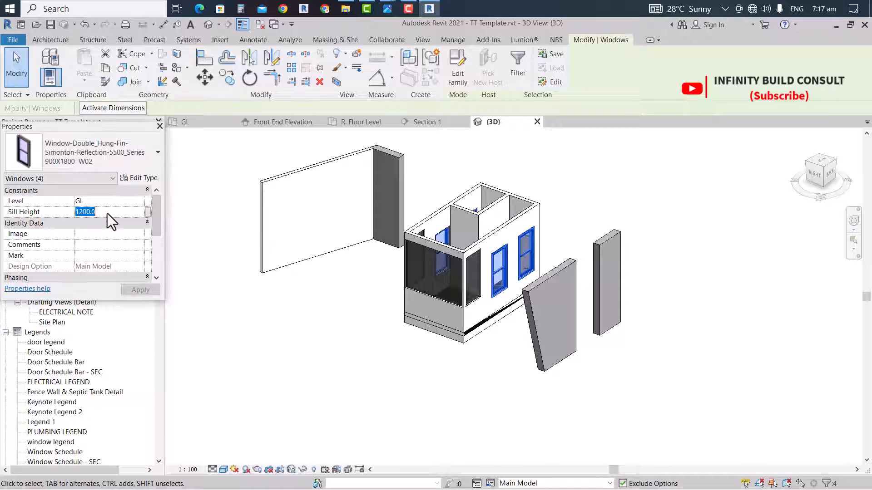
type("1500")
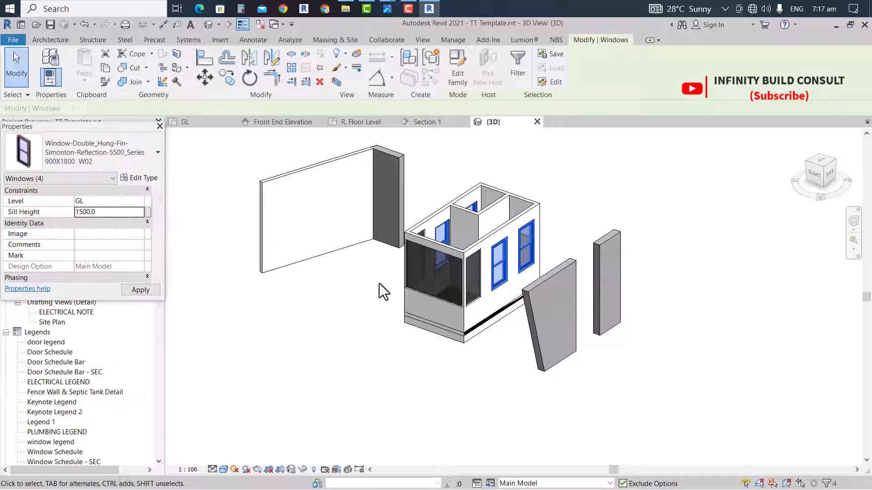
middle_click_drag(356, 303, 550, 224, "shift")
scroll(539, 224, "up", 3)
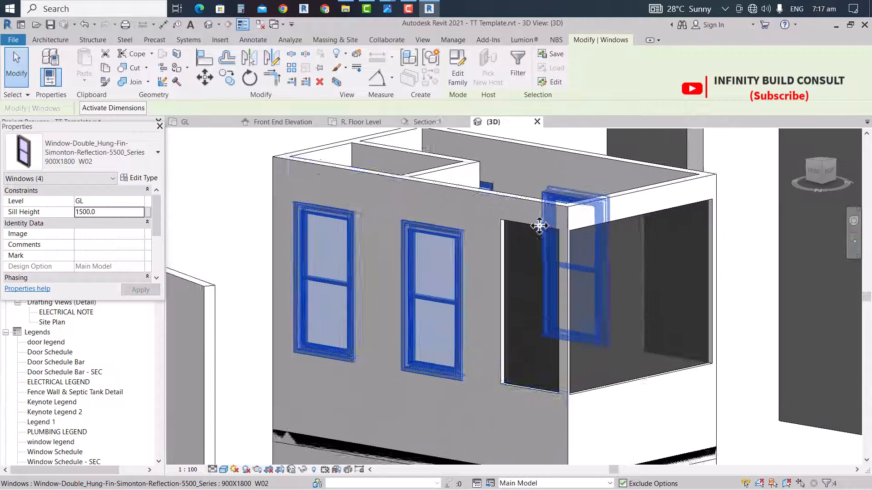
scroll(442, 270, "down", 2)
scroll(441, 270, "down", 3)
left_click(322, 250)
Examine the gatehouse's side windows and corner glazing in the REN 1.jpg render on the GL floor plan
left_click(185, 121)
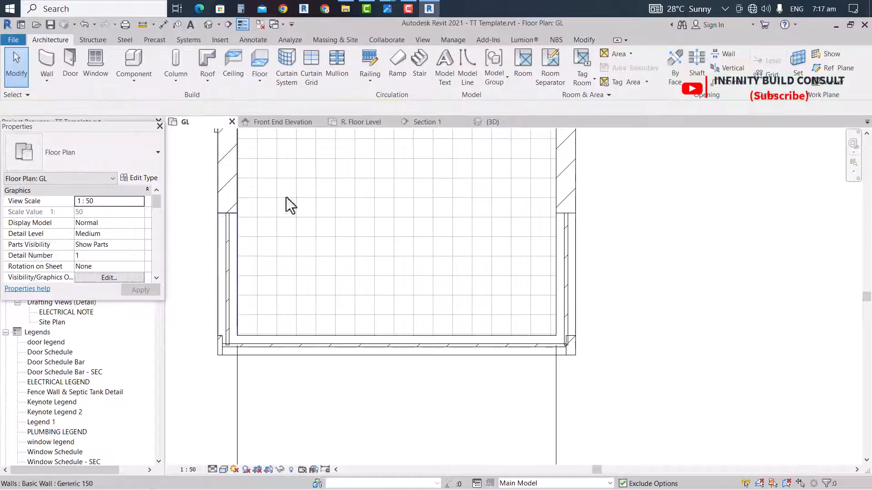
scroll(443, 313, "down", 2)
scroll(376, 283, "down", 4)
scroll(228, 252, "up", 2)
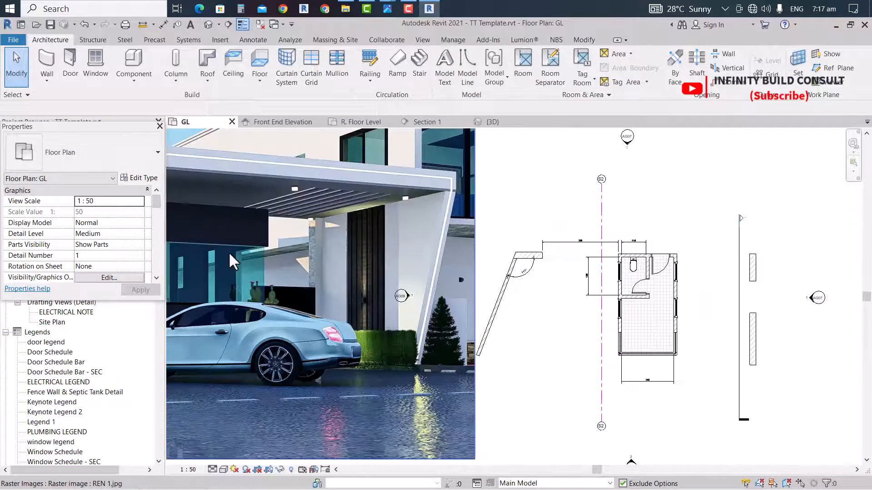
scroll(388, 267, "up", 2)
scroll(229, 241, "up", 3)
scroll(242, 246, "down", 2)
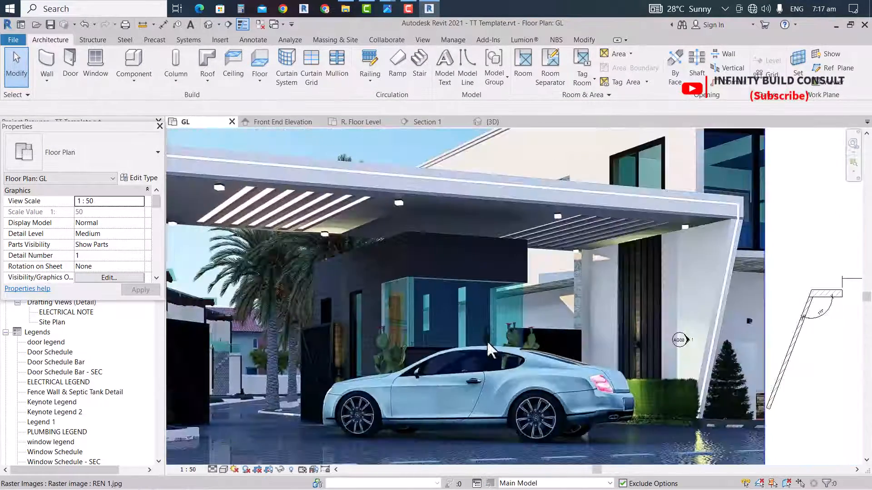
scroll(342, 288, "down", 1)
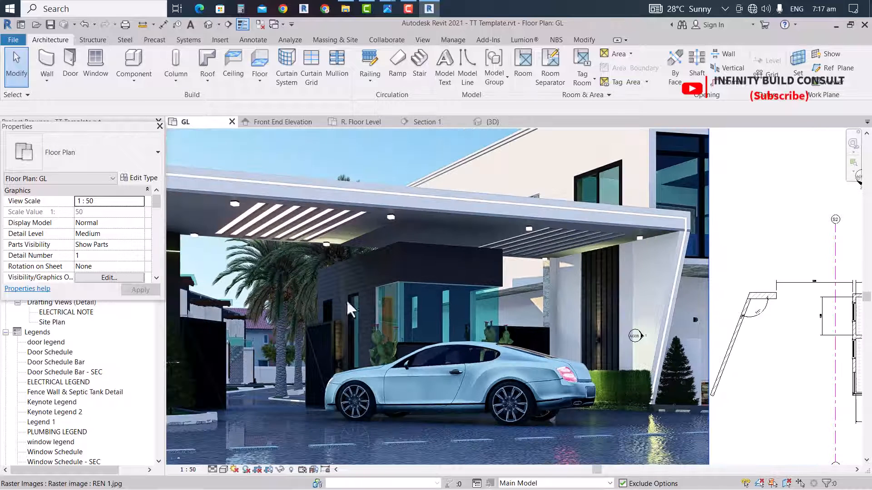
scroll(493, 313, "down", 4)
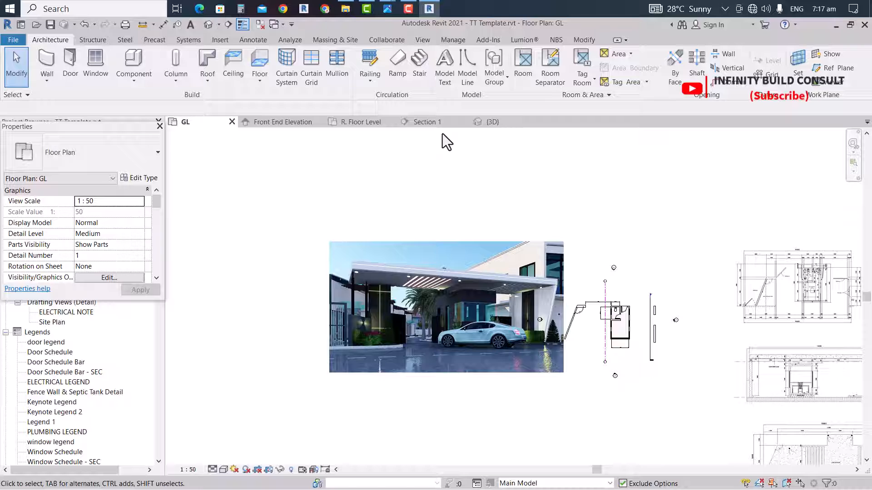
Inspect the double-hung side windows next to the corner glazing in the 3D view
left_click(491, 121)
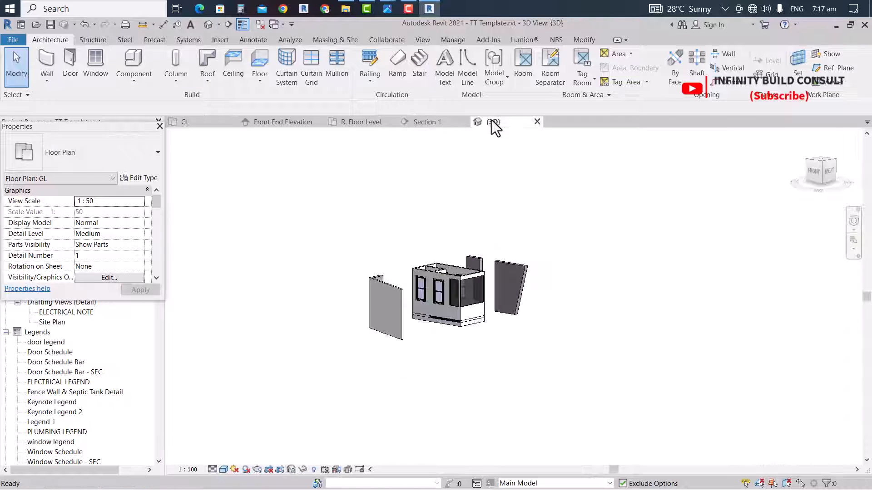
scroll(447, 296, "up", 5)
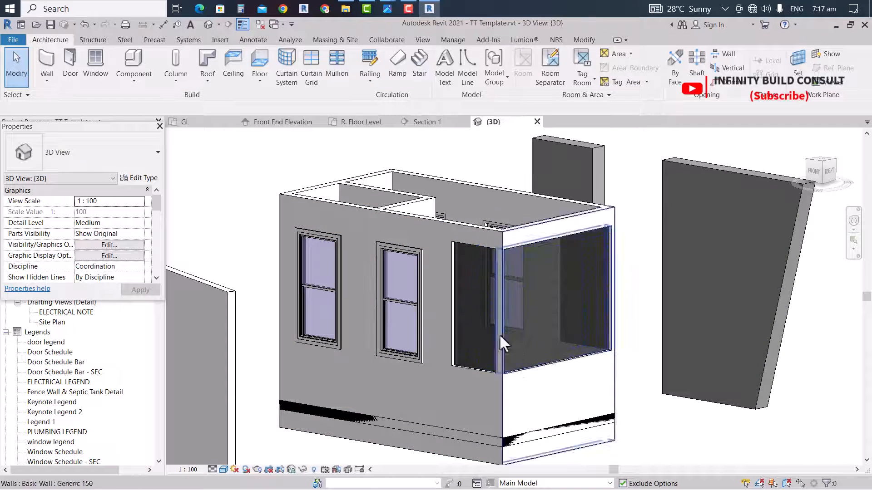
scroll(415, 279, "up", 3)
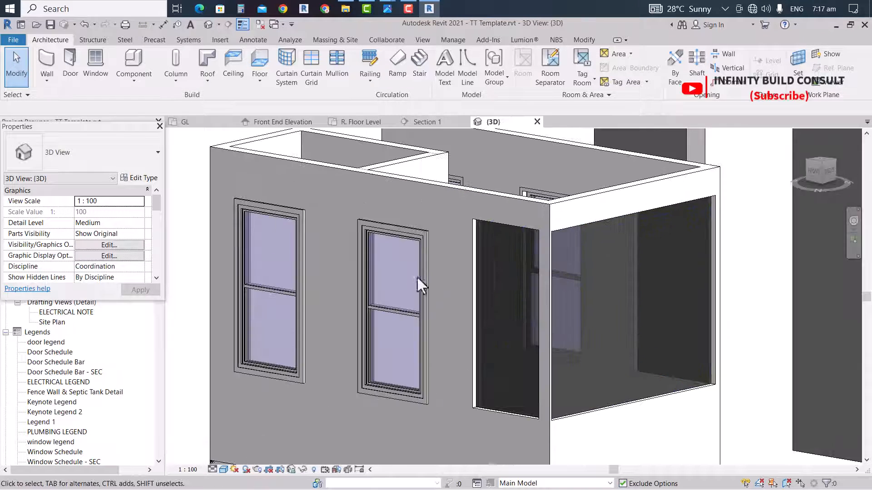
left_click(403, 235)
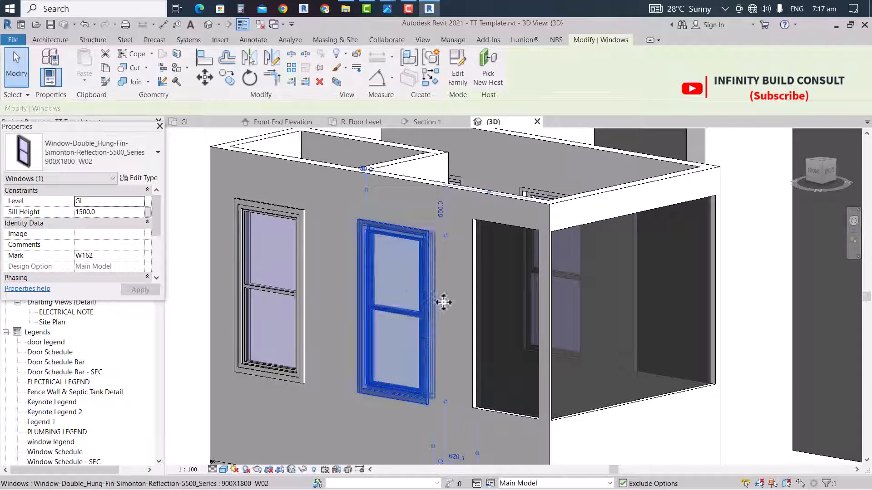
scroll(444, 303, "down", 8)
key("Escape")
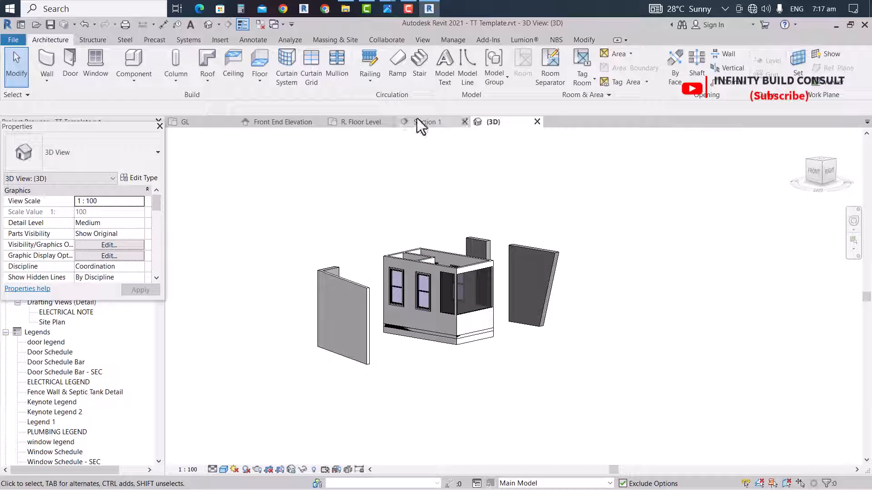
On the GL floor plan, move the Section 1 line so it cuts lengthwise through the gatehouse, and open that section view
left_click(204, 128)
scroll(463, 300, "down", 3)
scroll(508, 235, "up", 2)
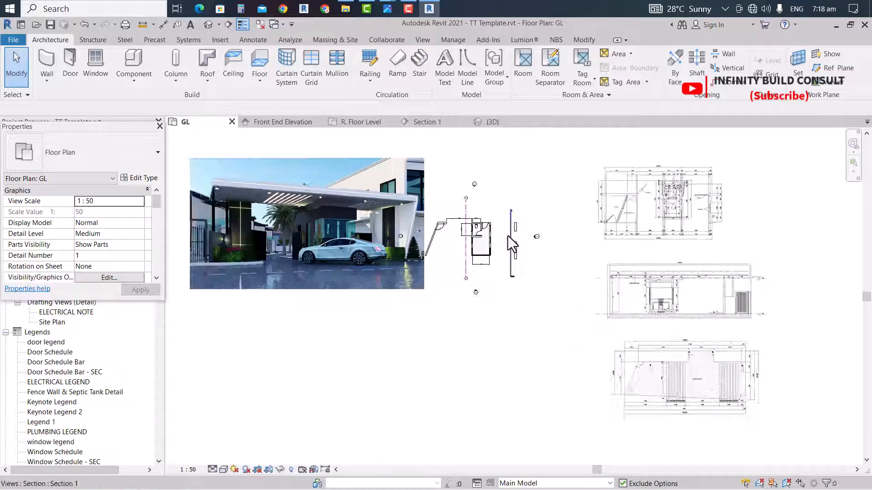
scroll(507, 235, "up", 5)
left_click(510, 324)
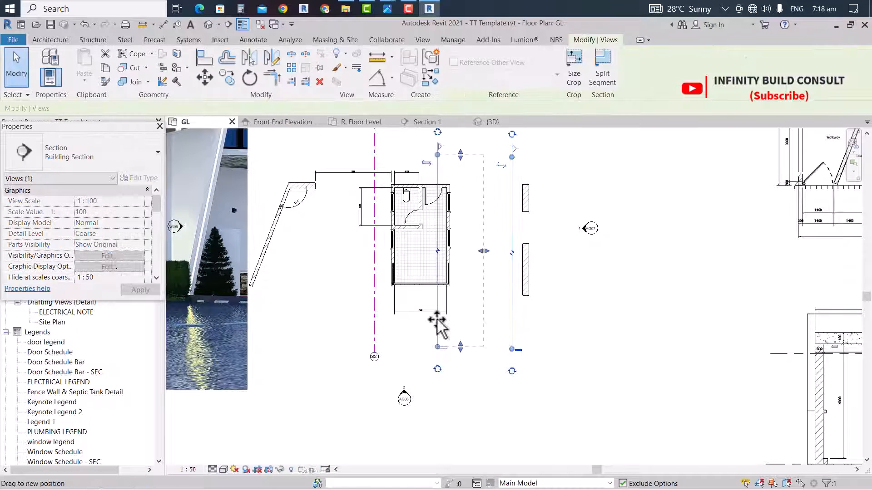
left_click_drag(438, 323, 433, 321)
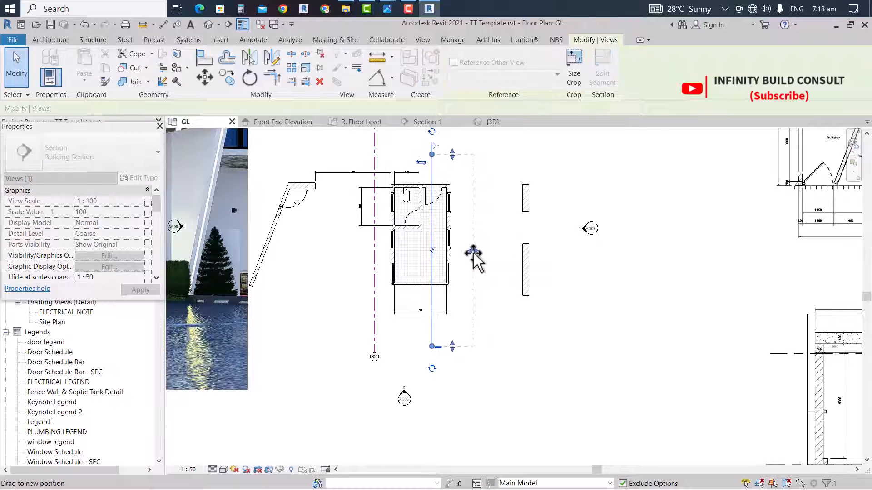
scroll(472, 168, "down", 2)
scroll(473, 168, "up", 3)
left_click(453, 179)
double_click(431, 209)
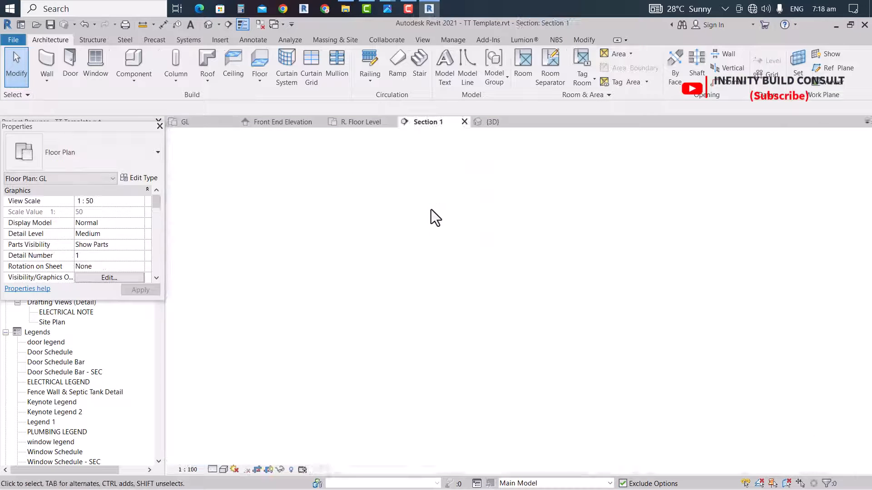
In Section 1, add an aligned dimension between R. Floor Level and the top edge of the side curtain wall
scroll(470, 264, "up", 3)
left_click(529, 227)
scroll(528, 228, "up", 2)
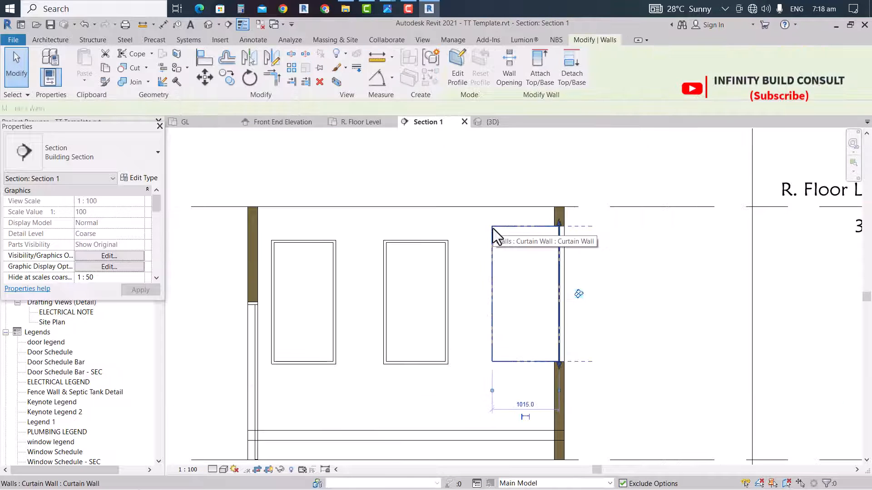
scroll(523, 231, "down", 4)
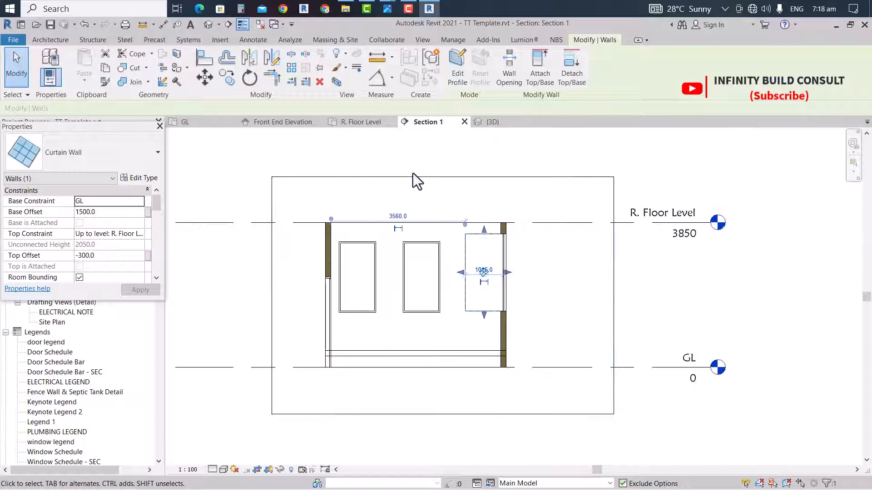
left_click(413, 173)
left_click(163, 25)
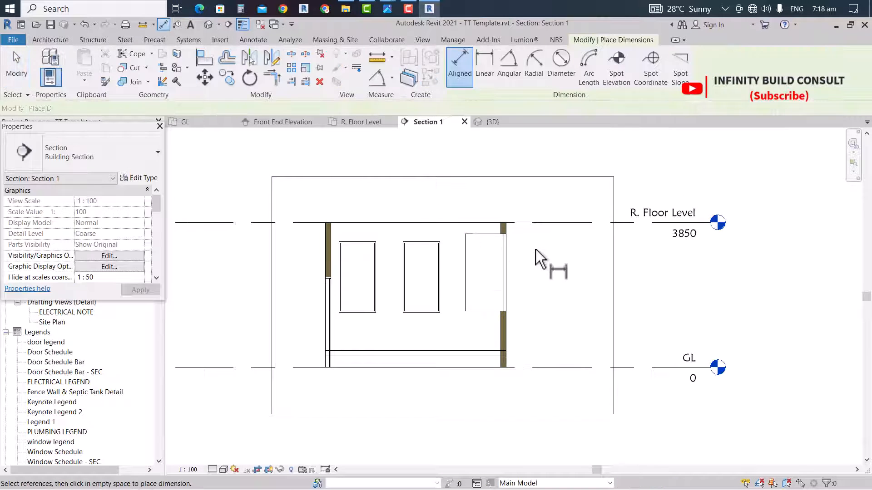
scroll(532, 248, "up", 2)
left_click(421, 206)
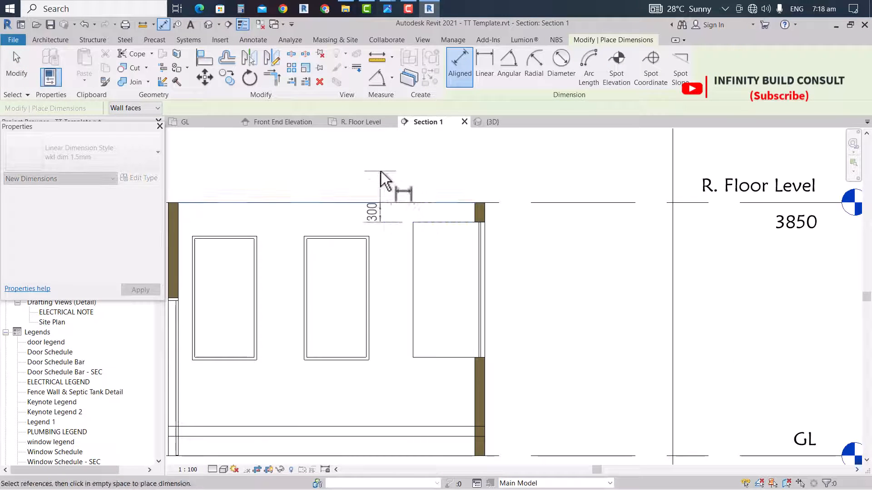
left_click(380, 171)
scroll(356, 217, "up", 2)
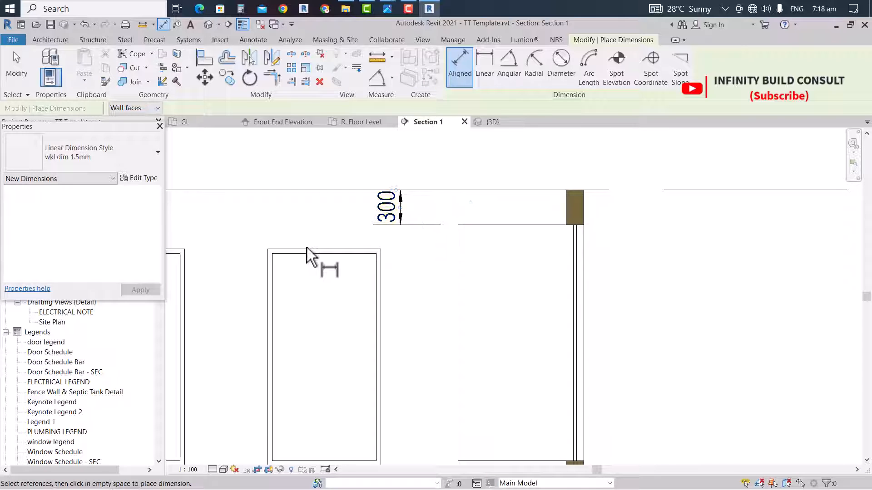
Dimension the distance from R. Floor Level to the top of the double-hung window nearest the curtain wall
left_click(338, 190)
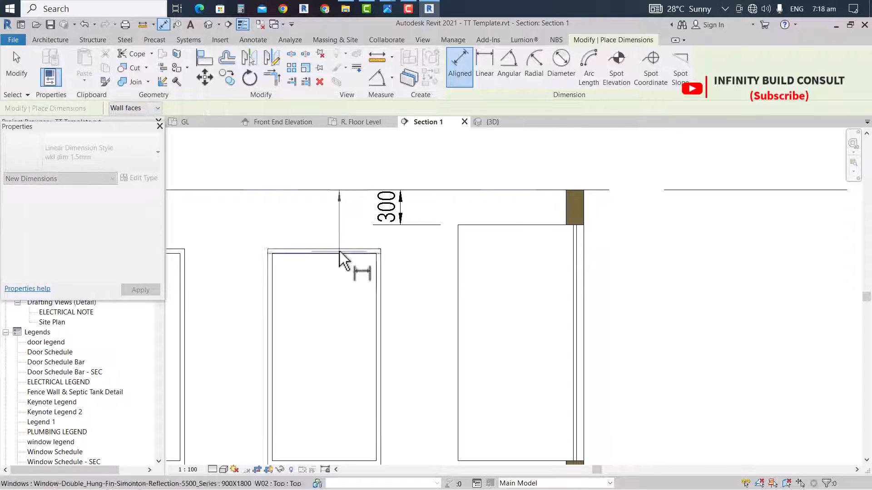
scroll(287, 252, "up", 1)
left_click(287, 253)
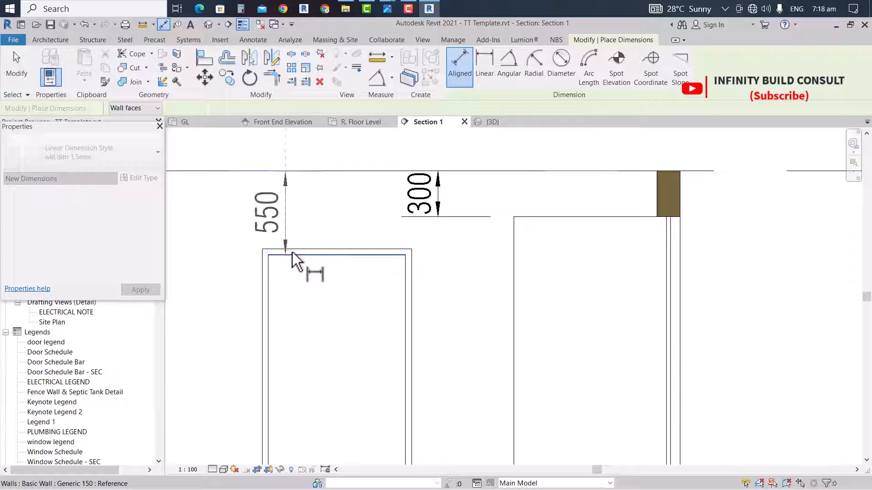
scroll(294, 263, "down", 2)
left_click(276, 264)
key("Escape")
key("Escape")
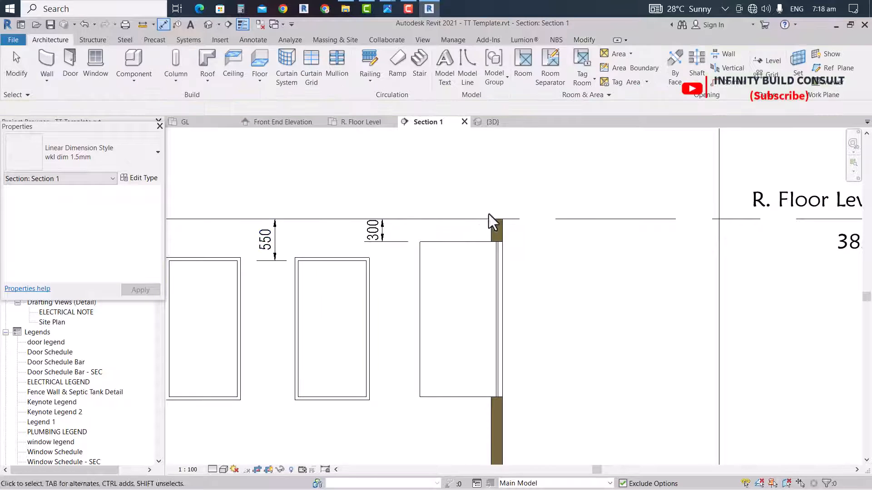
scroll(489, 214, "down", 2)
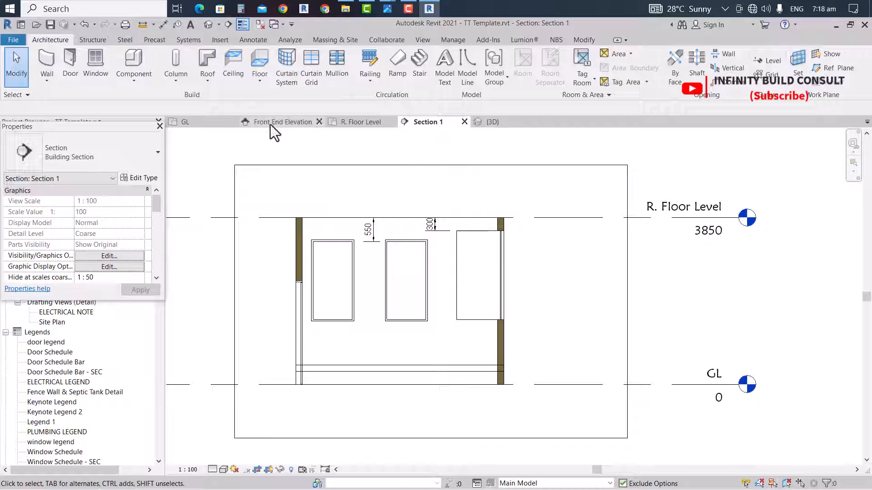
On the GL floor plan, set the top offset of the front and both side curtain walls to -550 mm
left_click(210, 124)
scroll(408, 359, "up", 3)
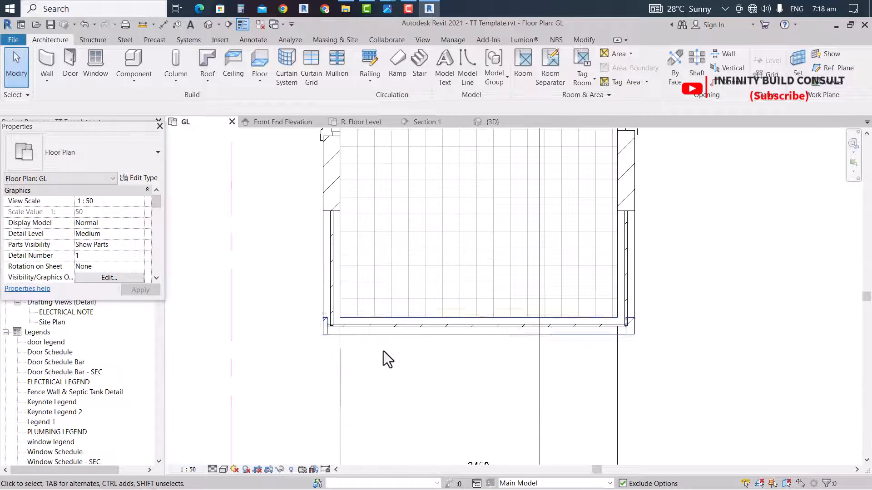
left_click(370, 332)
scroll(404, 319, "down", 2)
scroll(367, 271, "up", 2)
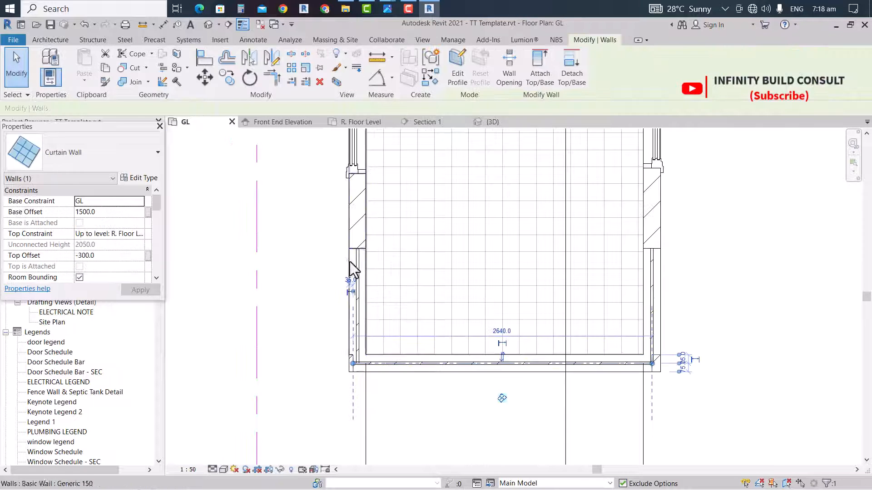
left_click(652, 272, "ctrl")
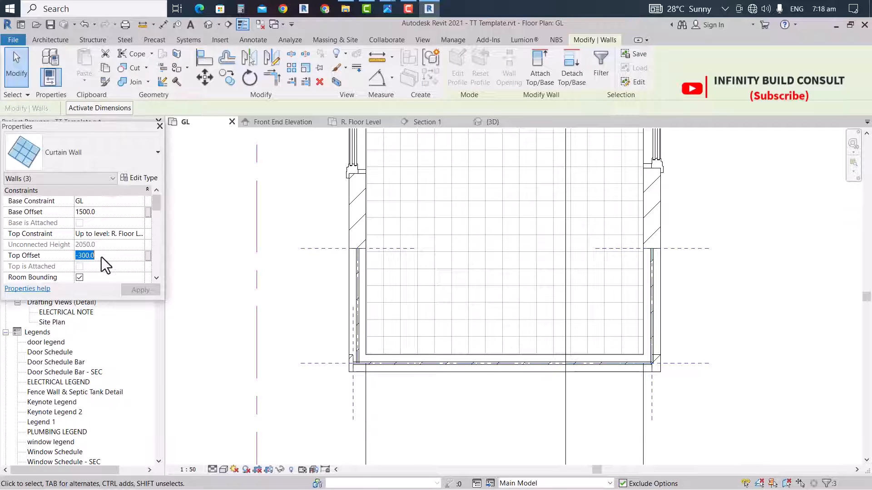
type("-550")
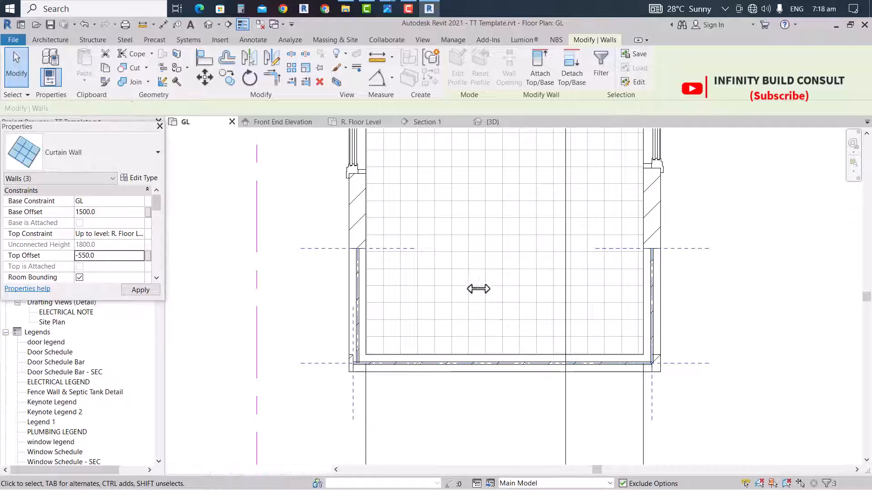
scroll(478, 289, "down", 5)
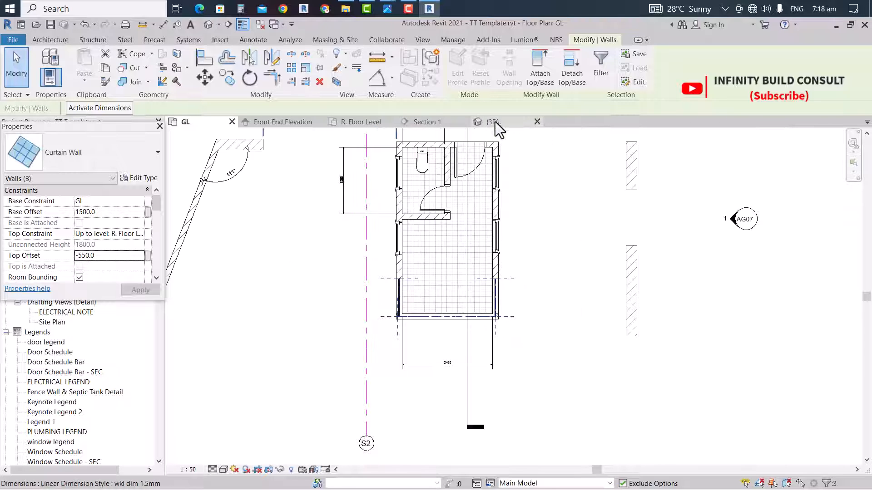
In the 3D view, examine from several sides how the tops of the corner glazing line up with the double-hung windows
left_click(495, 122)
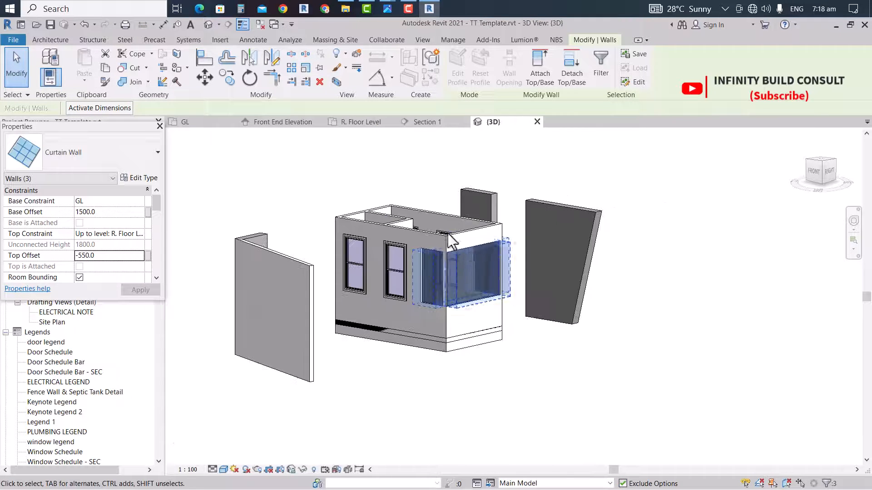
middle_click_drag(452, 240, 393, 210, "shift")
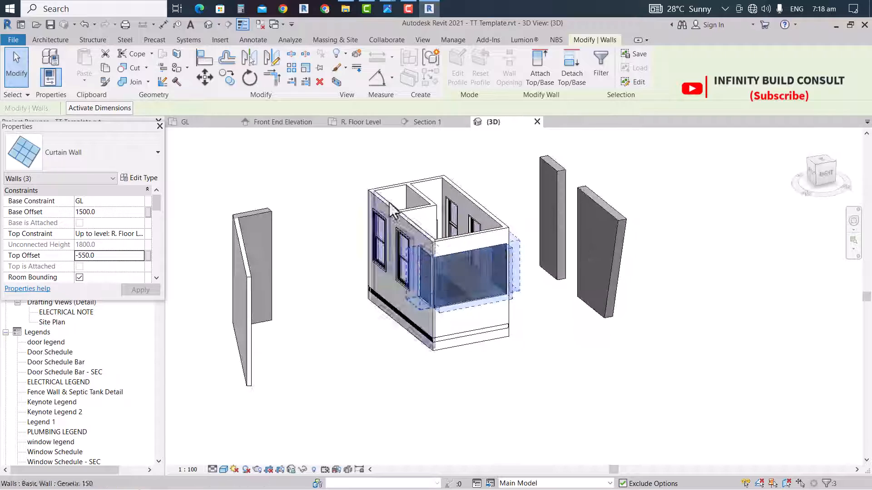
scroll(364, 178, "up", 2)
left_click(358, 181)
scroll(430, 322, "down", 2)
middle_click_drag(495, 338, 334, 343, "shift")
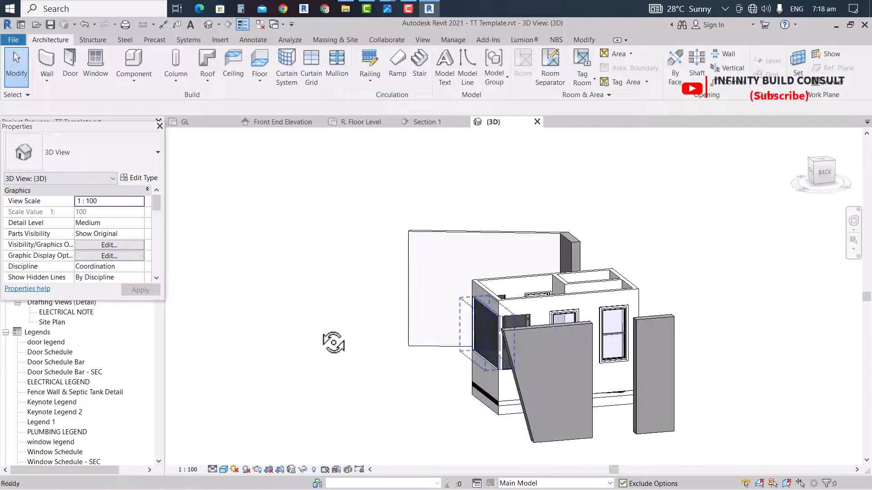
scroll(385, 318, "up", 2)
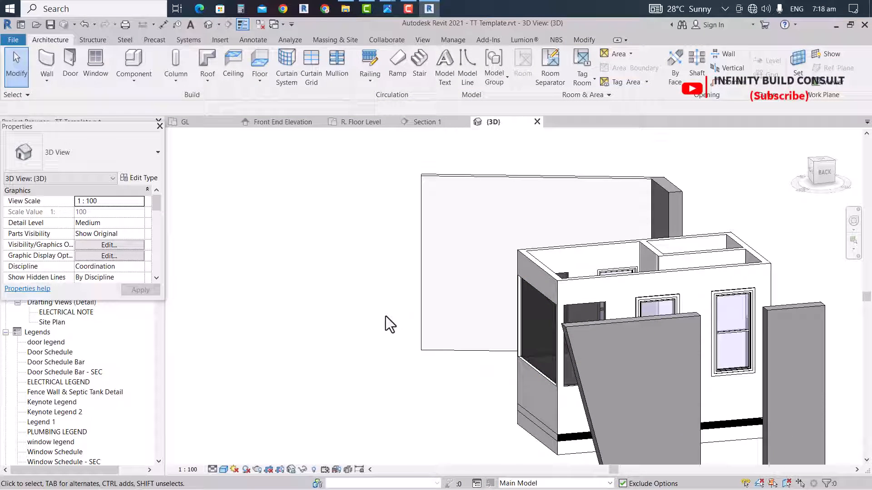
scroll(390, 321, "down", 3)
middle_click_drag(395, 311, 509, 393, "shift")
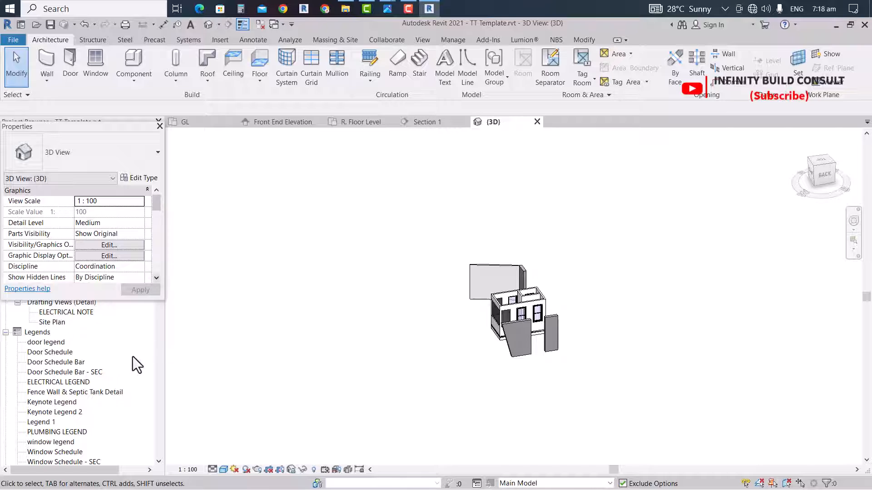
Open the West End View elevation from its marker on the GL floor plan and check the R. Floor Level line
scroll(114, 363, "down", 3)
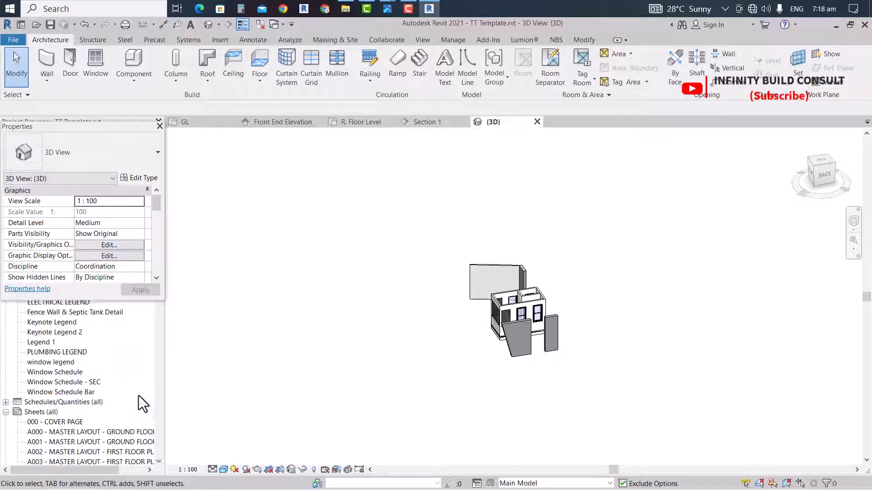
scroll(137, 395, "up", 3)
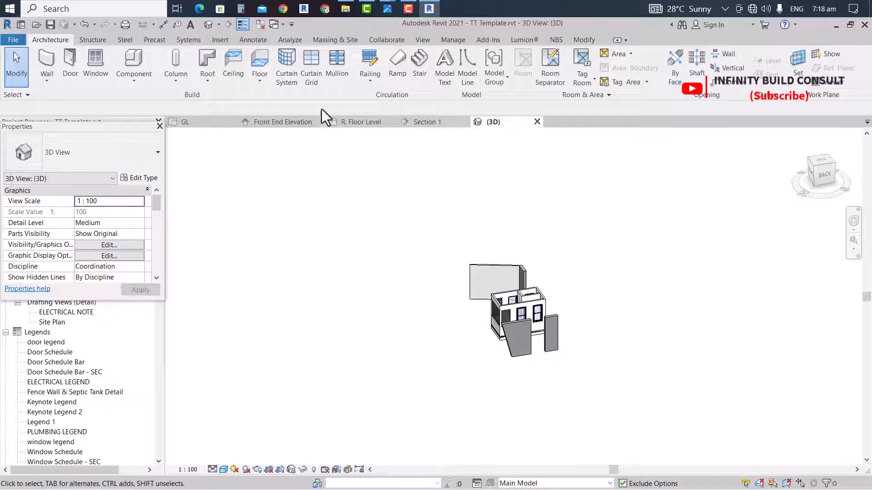
left_click(182, 126)
scroll(444, 335, "down", 3)
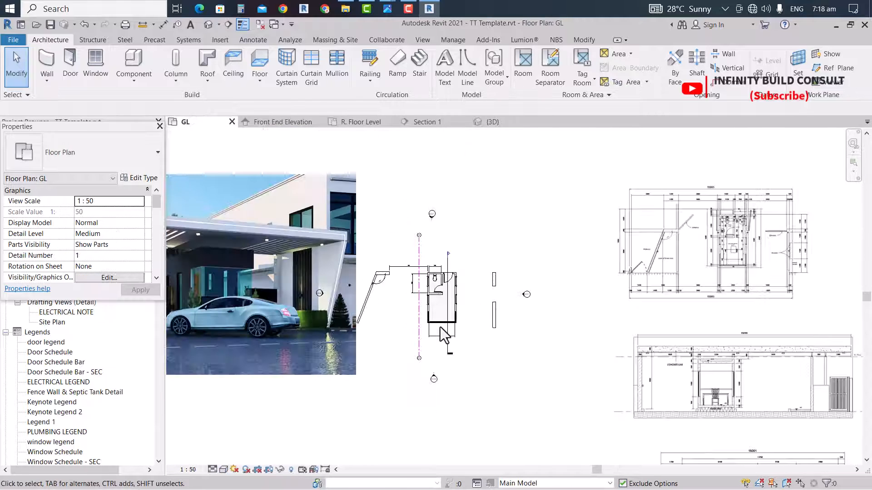
double_click(523, 295)
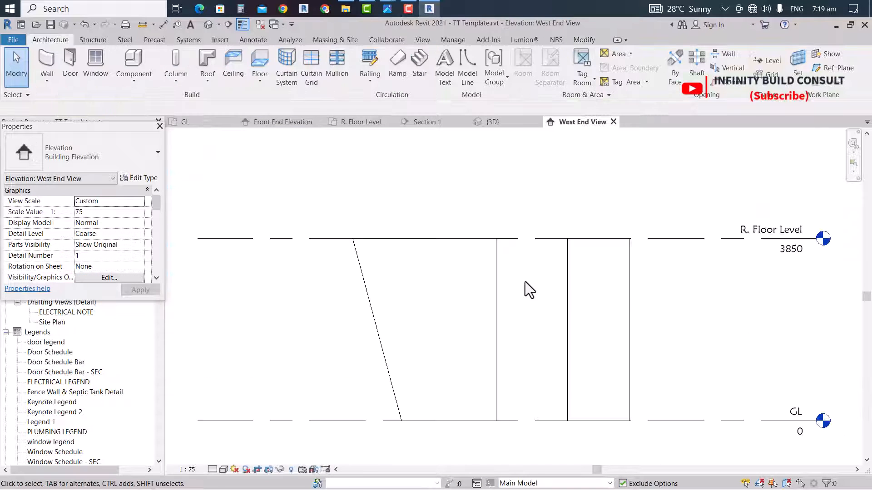
left_click(792, 230)
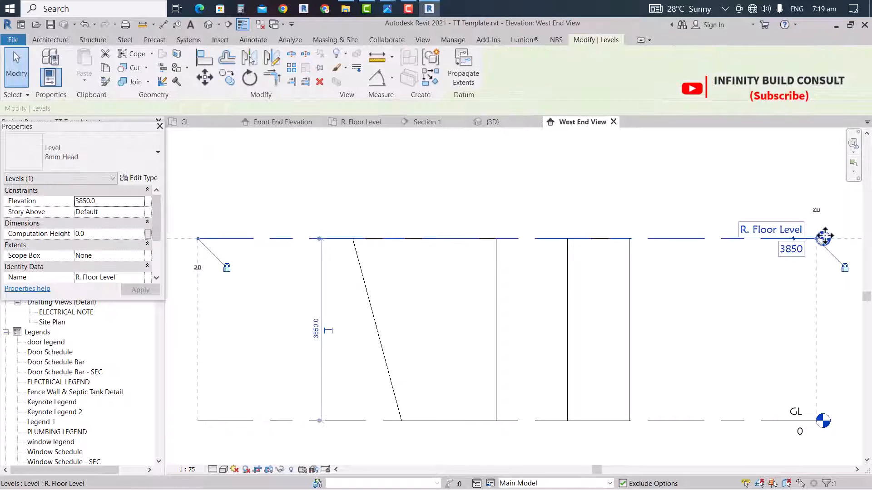
left_click(843, 298)
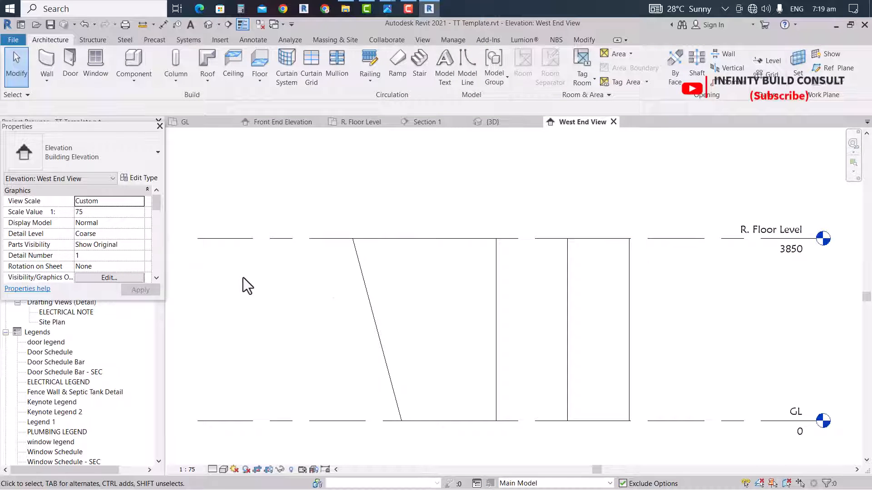
Dock the Properties palette above the Project Browser and open the R. Floor Level floor plan
left_click(125, 333)
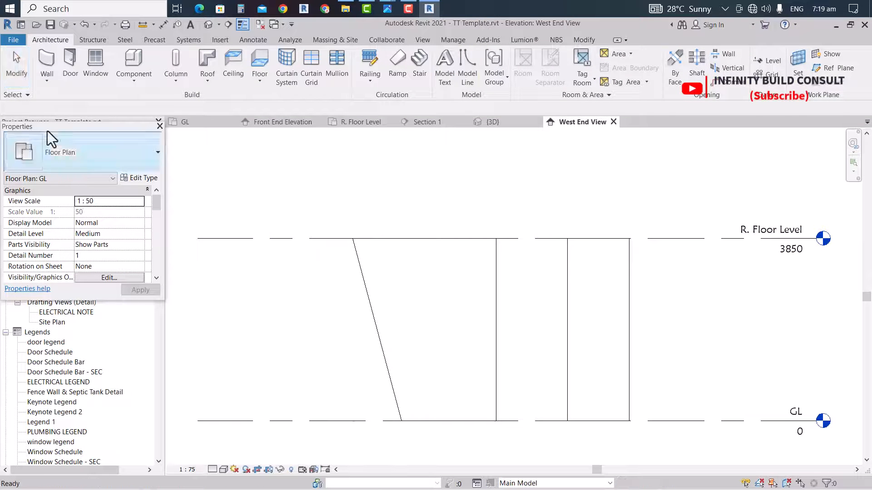
left_click_drag(73, 128, 66, 148)
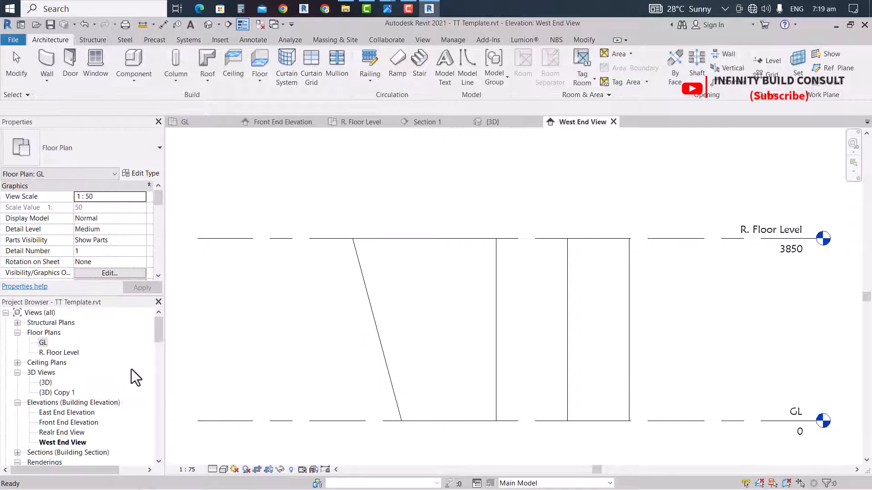
double_click(59, 353)
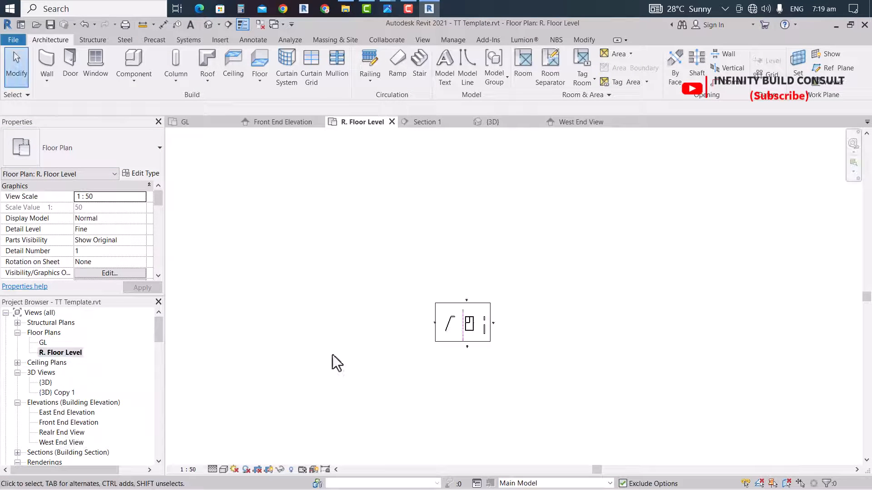
scroll(490, 322, "up", 6)
scroll(489, 317, "down", 6)
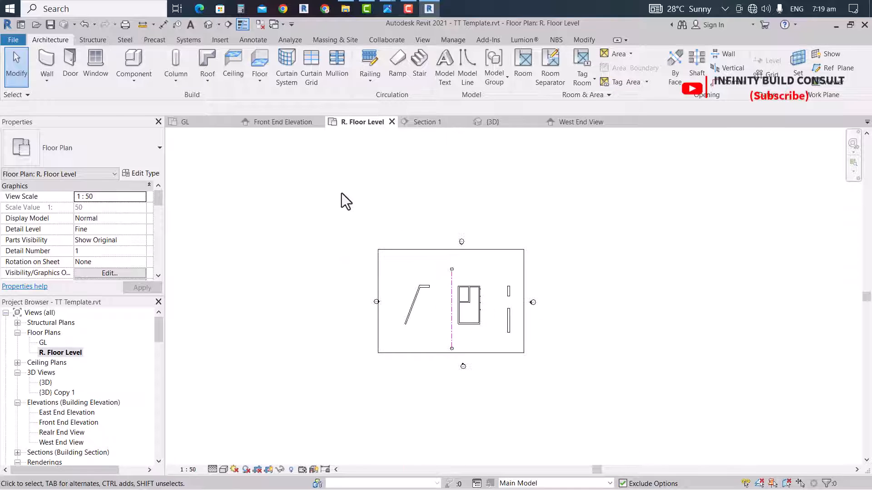
Copy the Roof Plan.PNG image from the GL floor plan and paste it beside the building on the R. Floor Level plan
double_click(44, 343)
scroll(658, 291, "down", 2)
scroll(631, 201, "up", 2)
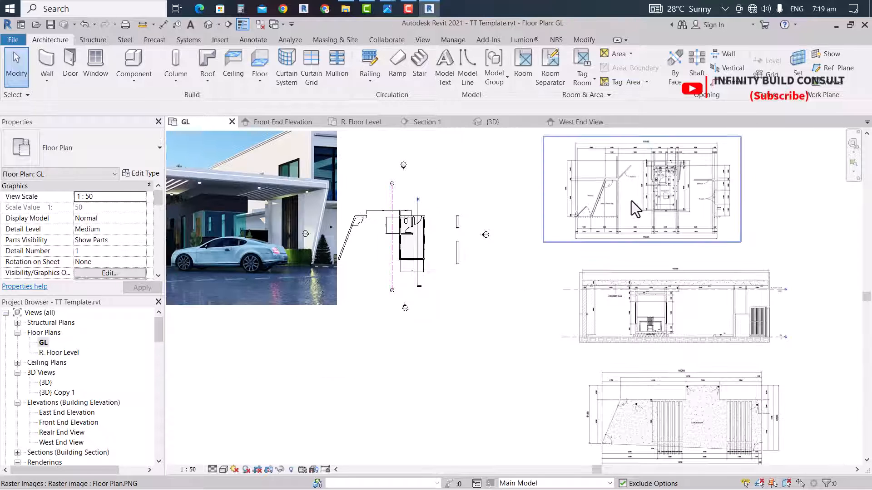
scroll(606, 353, "down", 2)
scroll(623, 293, "up", 3)
left_click(623, 292)
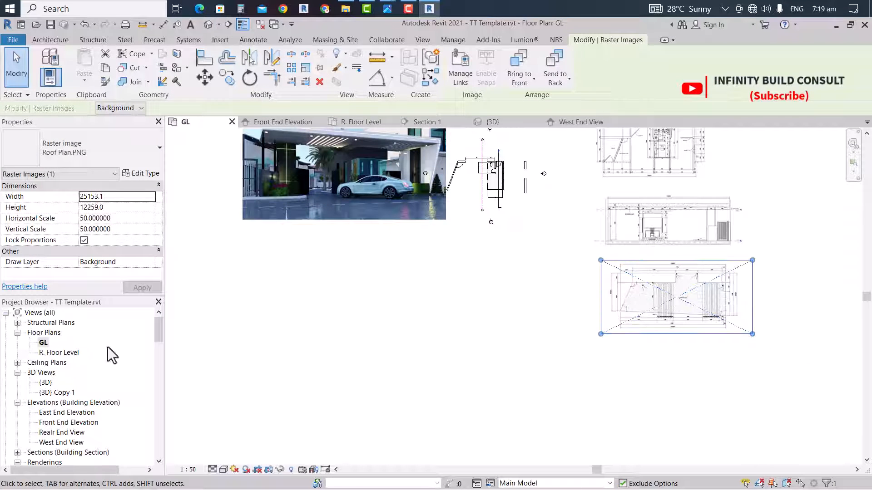
double_click(51, 353)
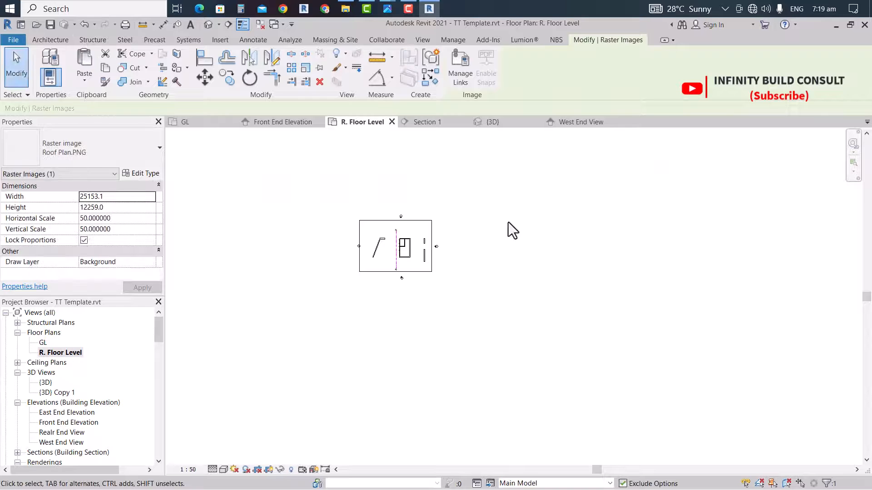
key("ctrl+v")
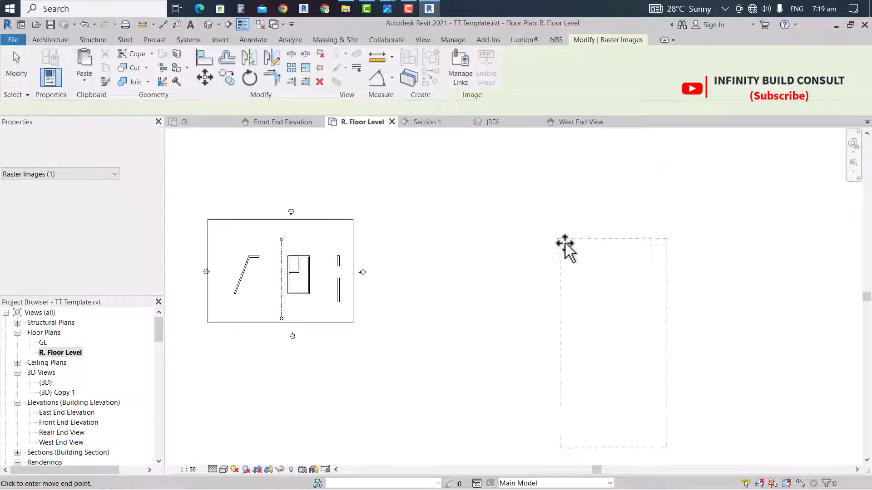
left_click(615, 249)
scroll(538, 256, "down", 1)
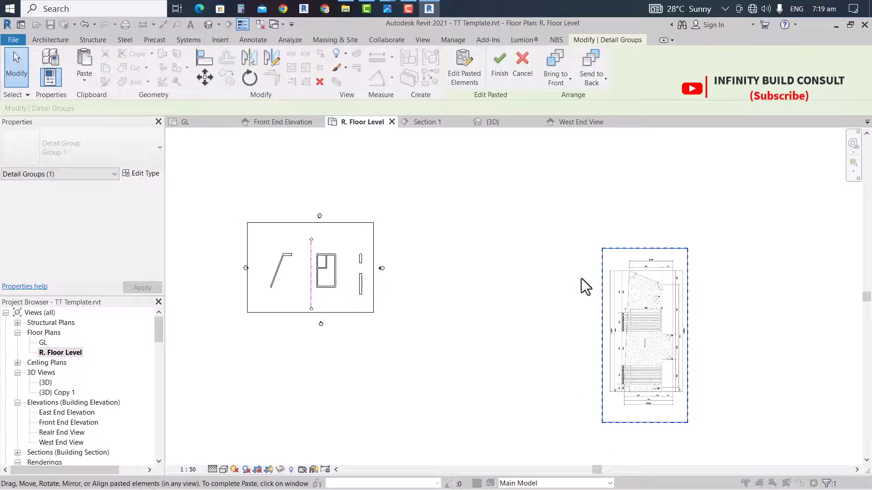
left_click(599, 290)
Move the pasted roof plan image closer to the building and rotate it a quarter turn counterclockwise so it lies horizontally
left_click(622, 296)
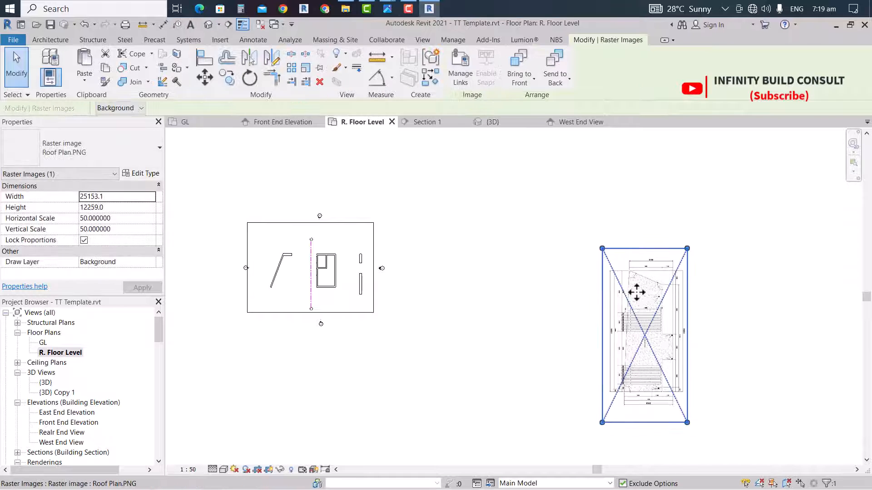
left_click_drag(632, 291, 490, 243)
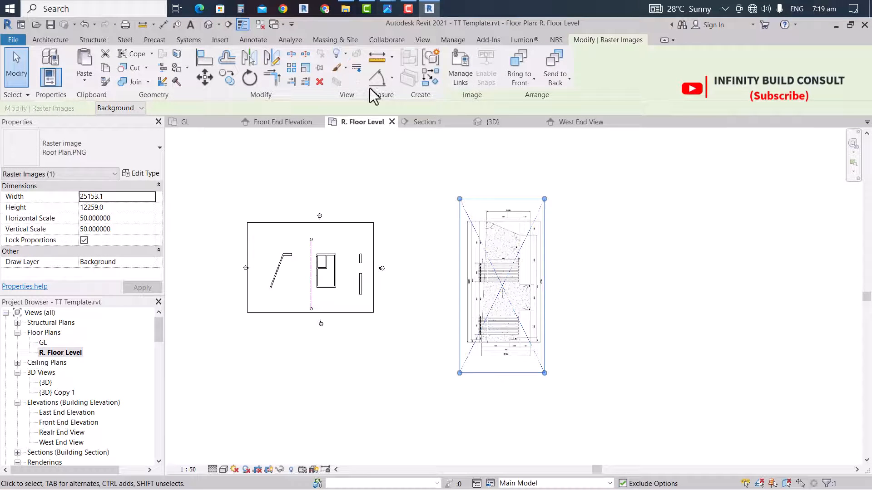
key("r")
key("o")
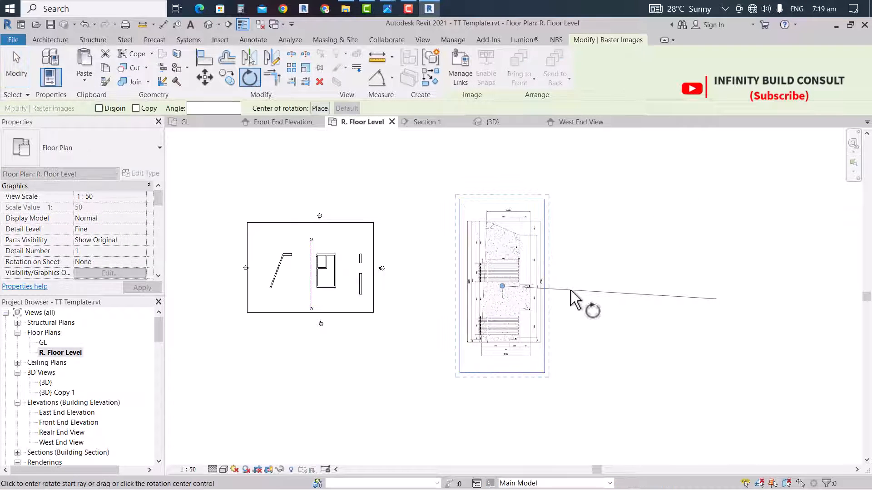
scroll(576, 291, "up", 3)
scroll(590, 277, "down", 2)
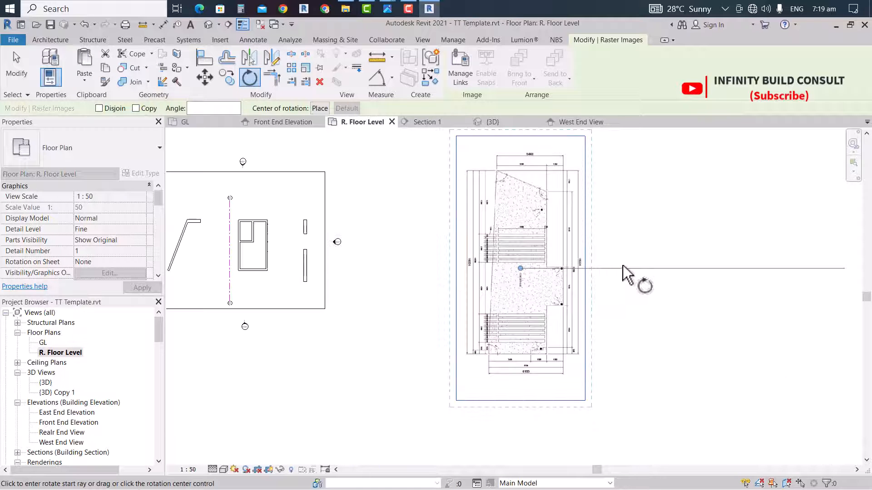
left_click(638, 271)
scroll(642, 291, "down", 2)
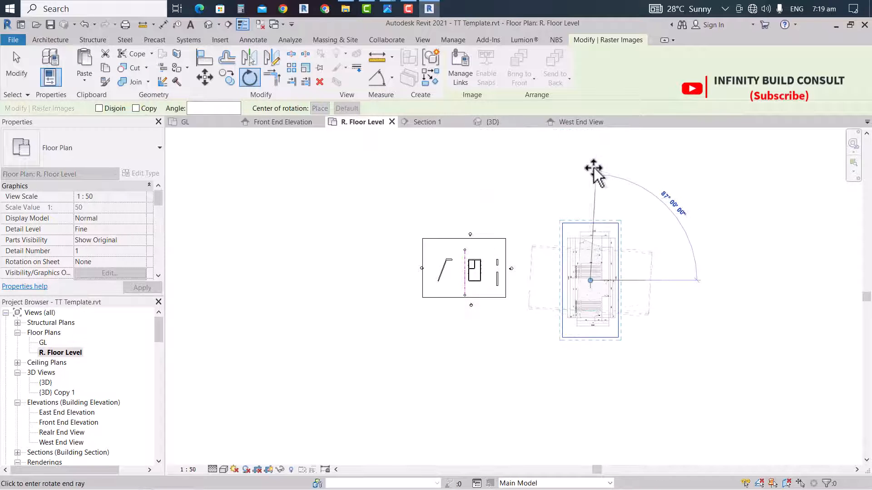
left_click(588, 171)
scroll(585, 327, "up", 2)
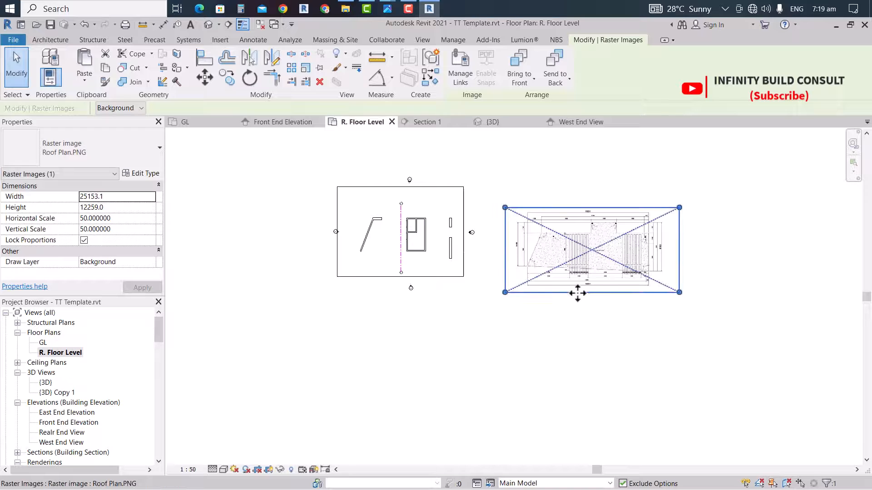
Shift the rotated roof plan image so it sits level with the building, just outside the elevation marker, and deselect it
scroll(577, 292, "up", 3)
left_click(559, 192)
scroll(560, 243, "down", 3)
left_click_drag(559, 243, 529, 200)
scroll(531, 205, "up", 2)
scroll(549, 225, "down", 1)
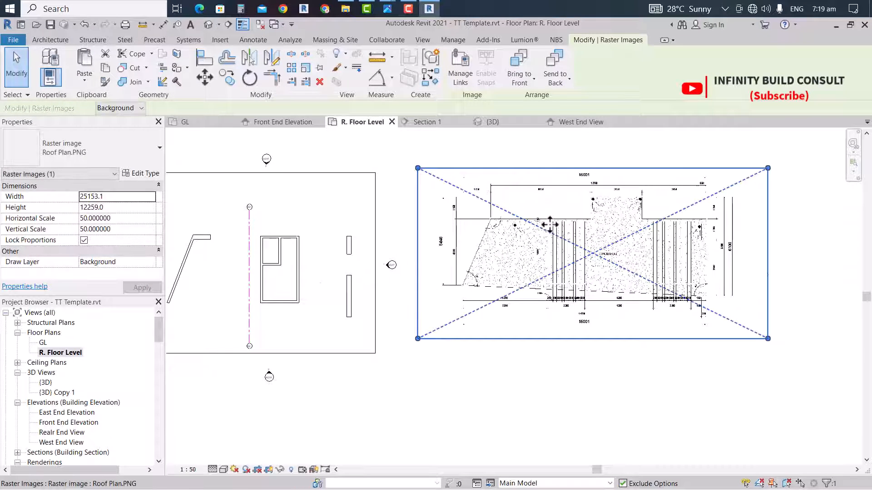
scroll(550, 224, "up", 2)
scroll(427, 279, "down", 2)
scroll(288, 267, "up", 3)
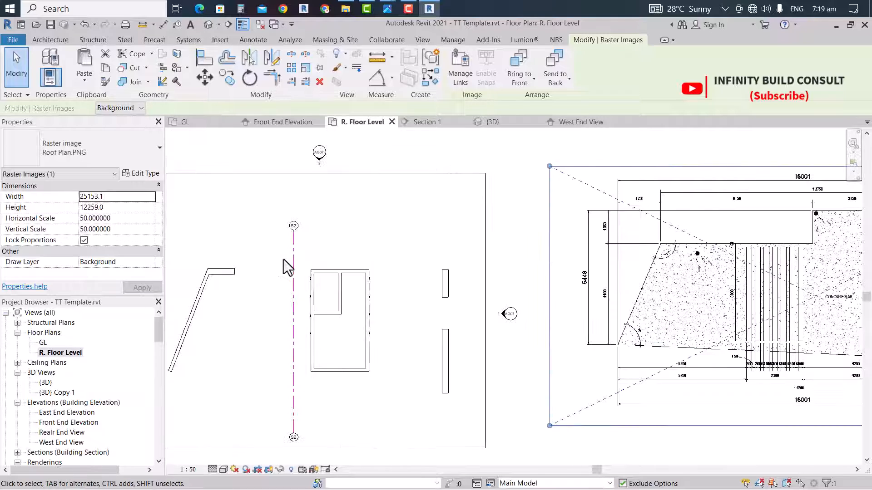
scroll(457, 243, "down", 2)
left_click(393, 227)
scroll(403, 253, "down", 3)
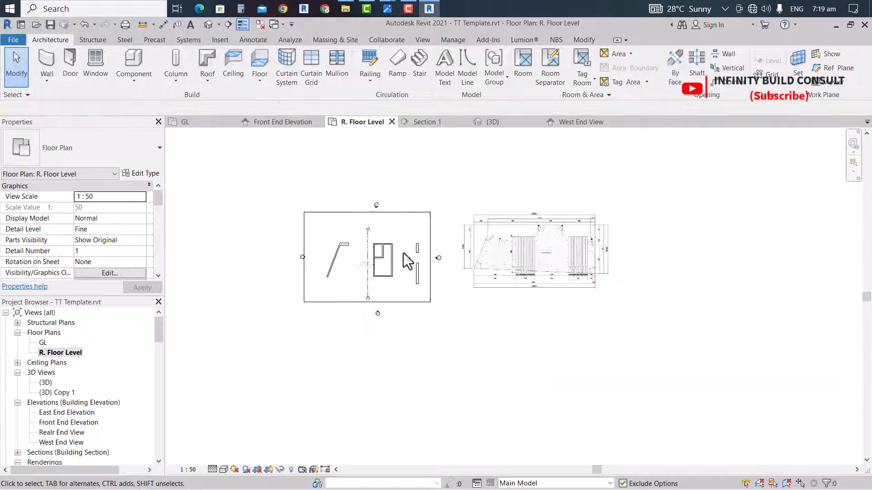
Start a floor boundary sketch on R. Floor Level using the Generic 300mm floor type
scroll(383, 247, "up", 2)
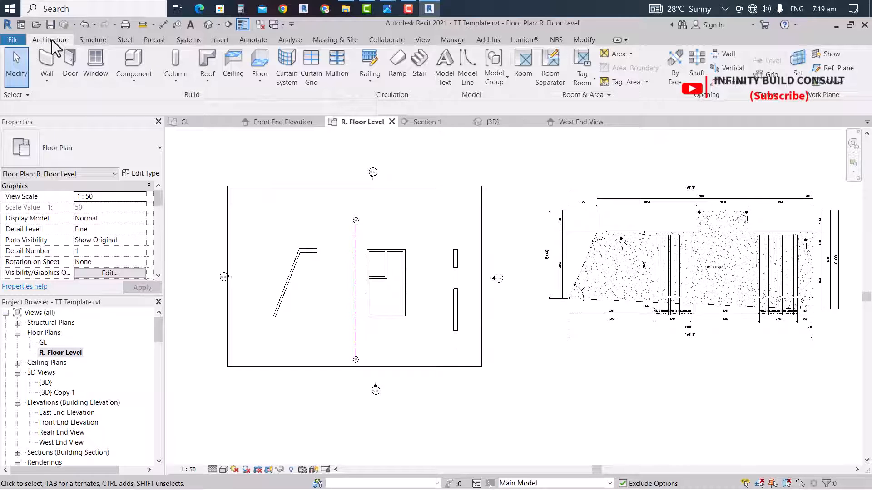
left_click(260, 61)
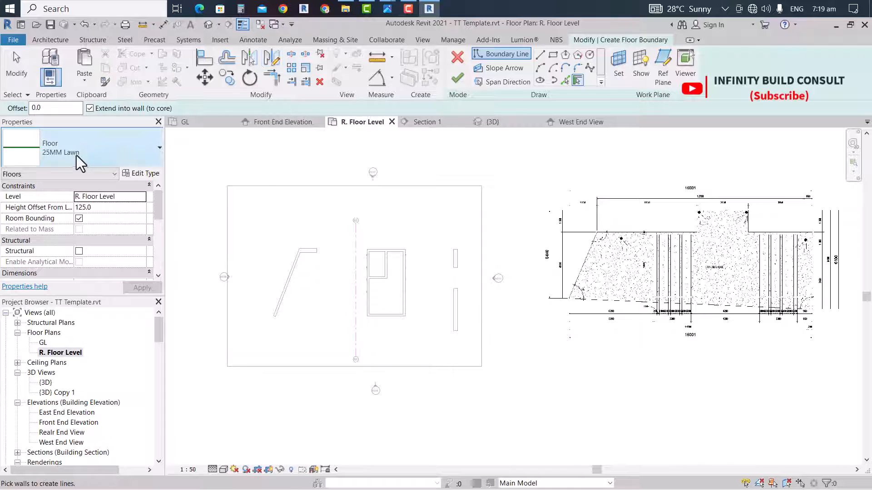
left_click(78, 161)
scroll(58, 273, "down", 4)
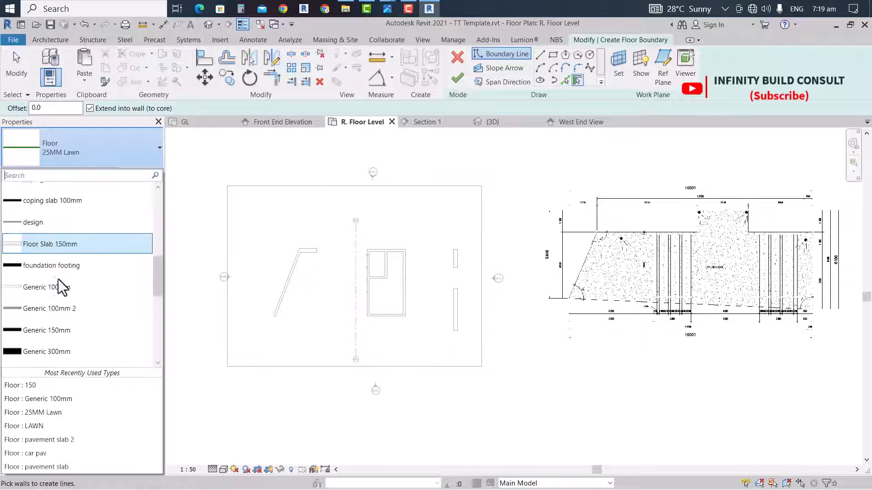
scroll(58, 280, "down", 1)
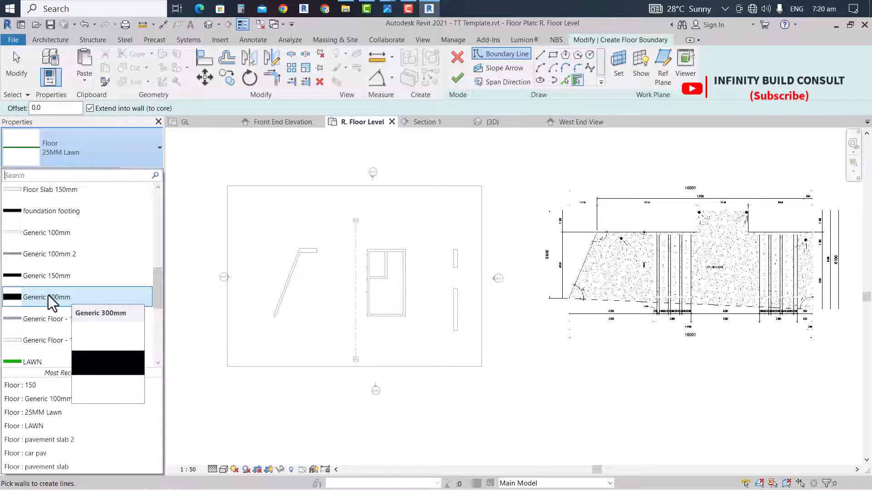
left_click(48, 298)
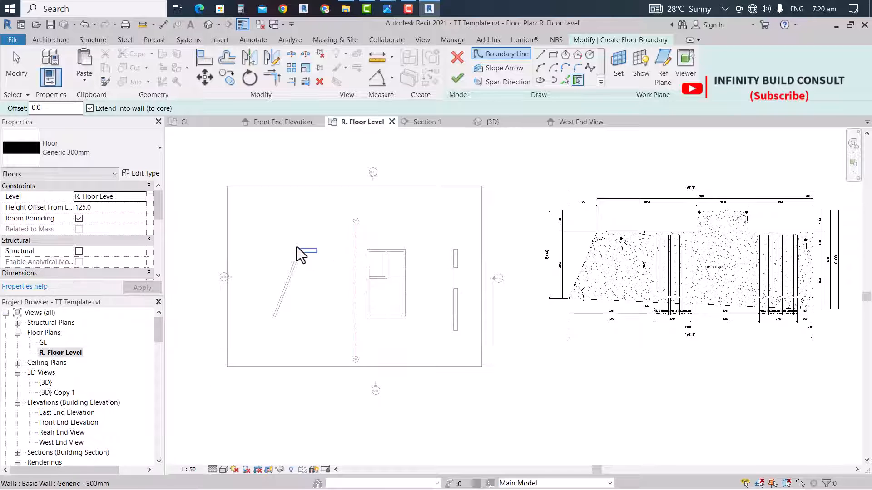
Pick floor boundary lines from the outer faces of the slanted wall, the opposite side wall and the room's rear wall
scroll(299, 254, "up", 4)
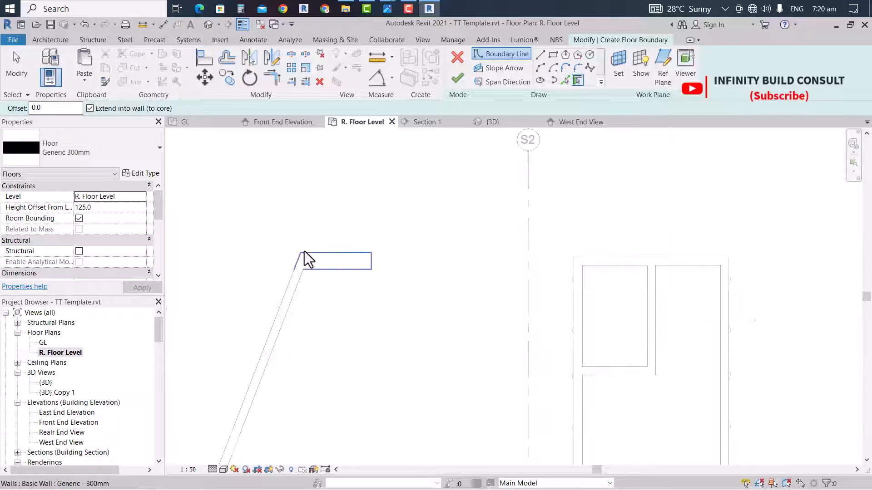
left_click(565, 80)
left_click(299, 279)
scroll(292, 254, "down", 4)
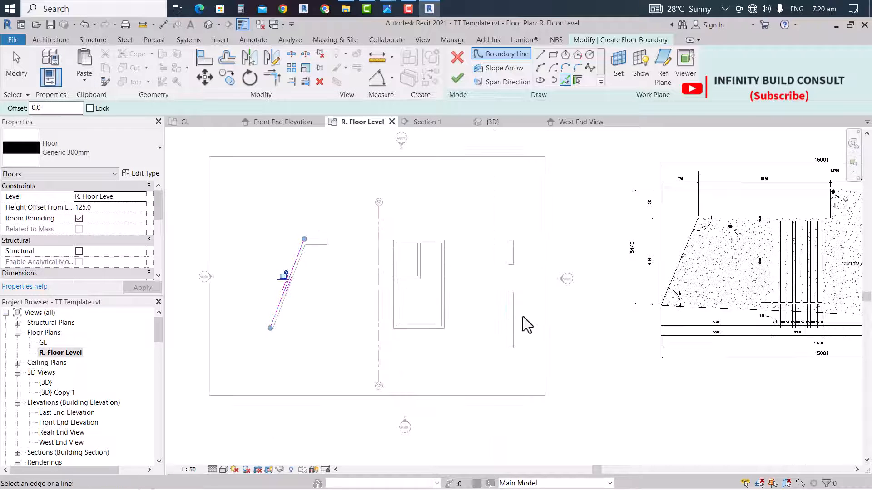
scroll(515, 321, "up", 2)
left_click(515, 320)
scroll(516, 302, "down", 3)
scroll(443, 247, "up", 5)
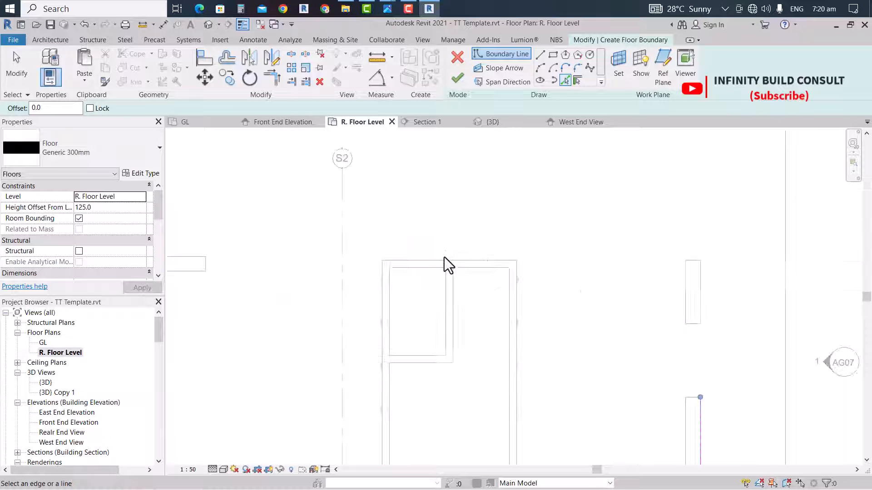
left_click(448, 261)
scroll(435, 225, "down", 5)
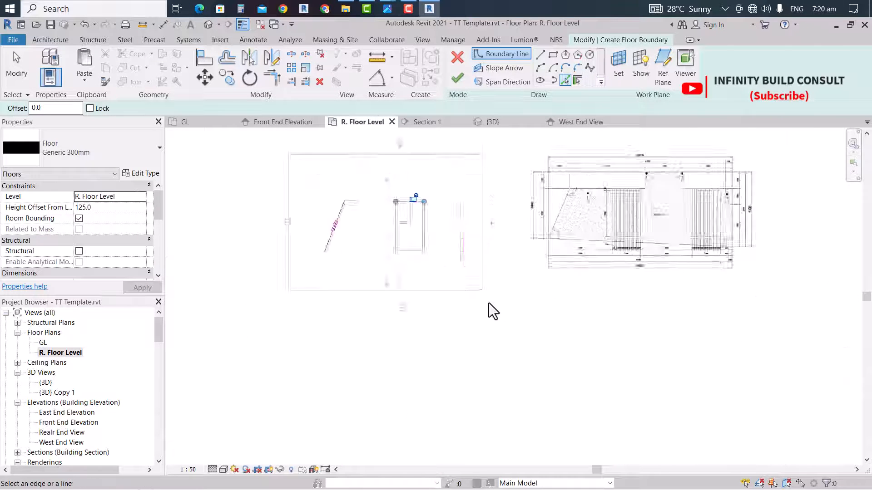
scroll(408, 255, "up", 1)
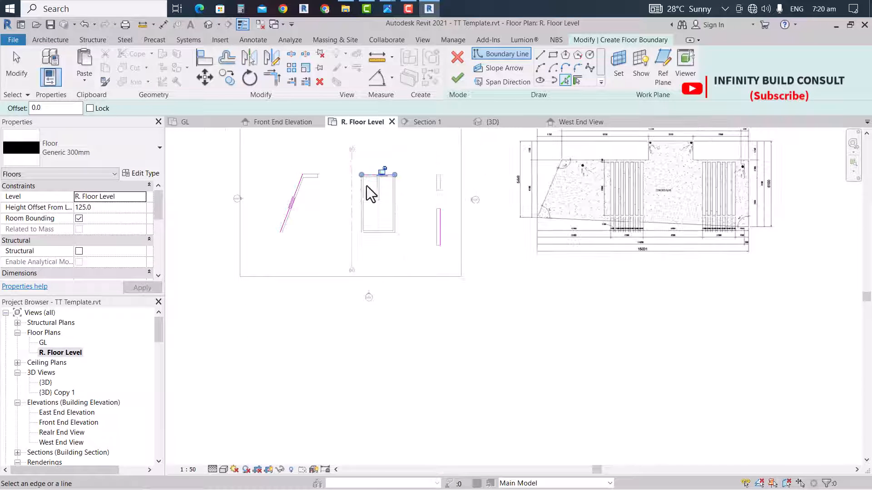
Draw the sloping front boundary line from the slanted wall's front end to the outer front corner of the opposite side wall
left_click(540, 55)
scroll(273, 227, "up", 4)
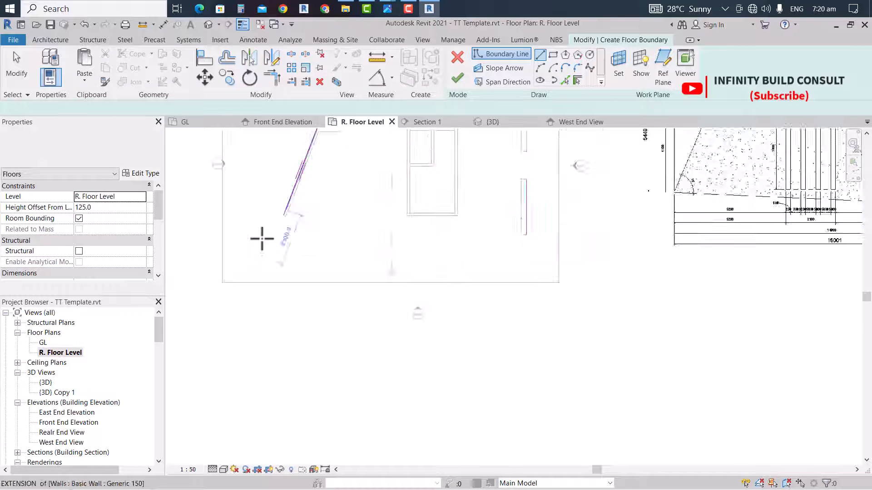
left_click(292, 211)
scroll(408, 222, "down", 3)
scroll(454, 232, "up", 3)
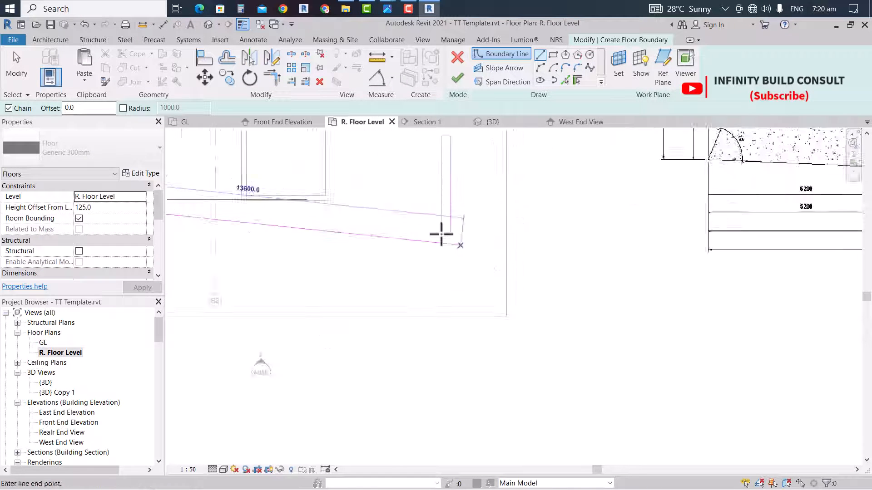
left_click(454, 234)
scroll(454, 233, "down", 4)
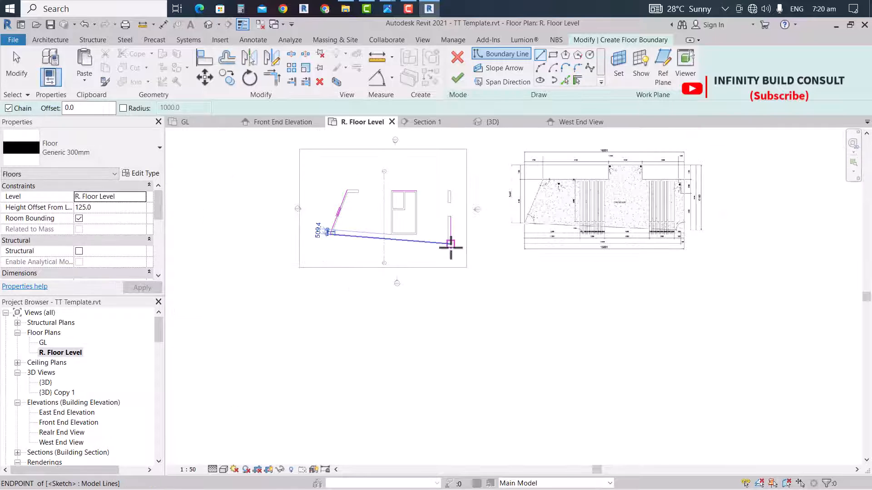
left_click(451, 247)
scroll(451, 245, "up", 4)
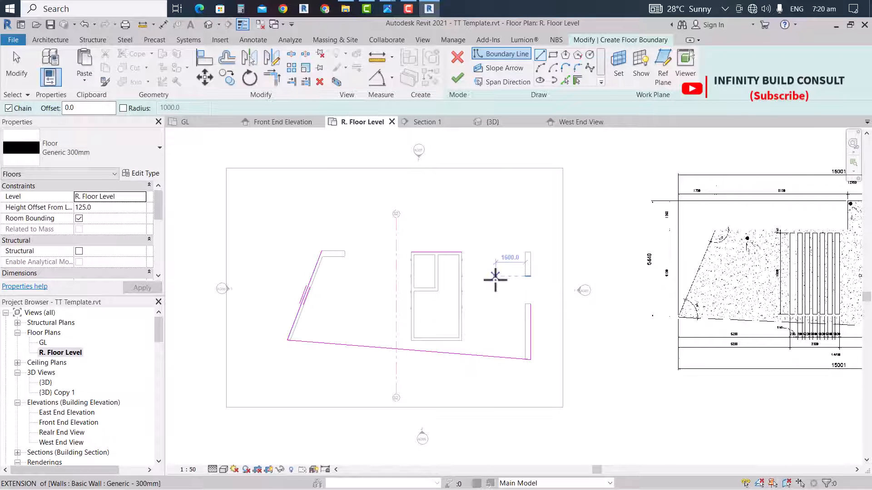
Trim/Extend the rear boundary line to corners with the side wall line and the slanted line, closing the roof slab outline
key("t")
key("r")
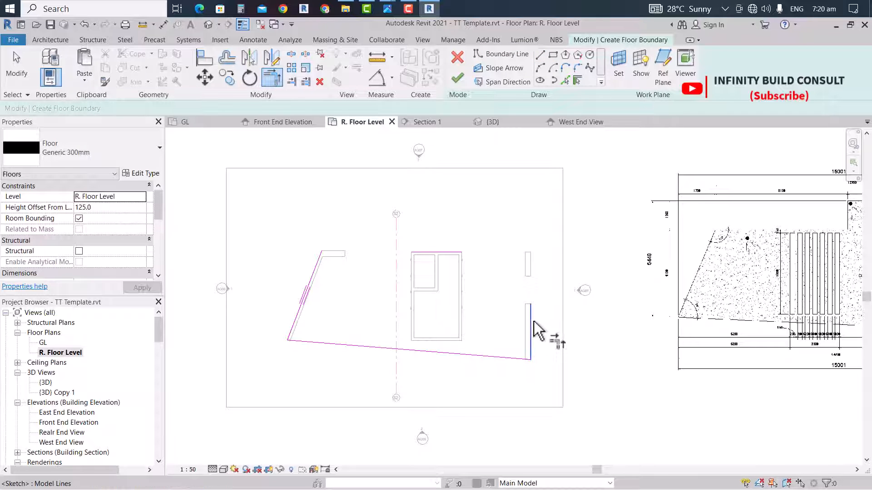
left_click(529, 332)
left_click(441, 253)
left_click(441, 253)
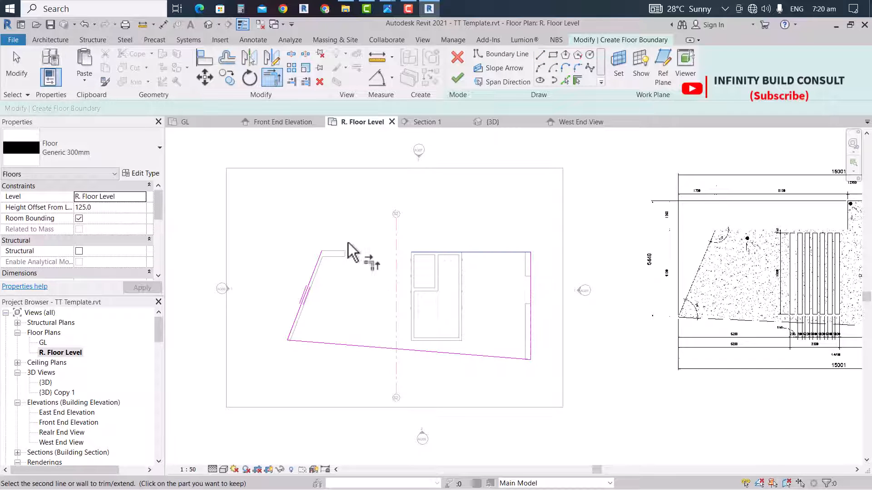
left_click(320, 258)
scroll(314, 256, "up", 3)
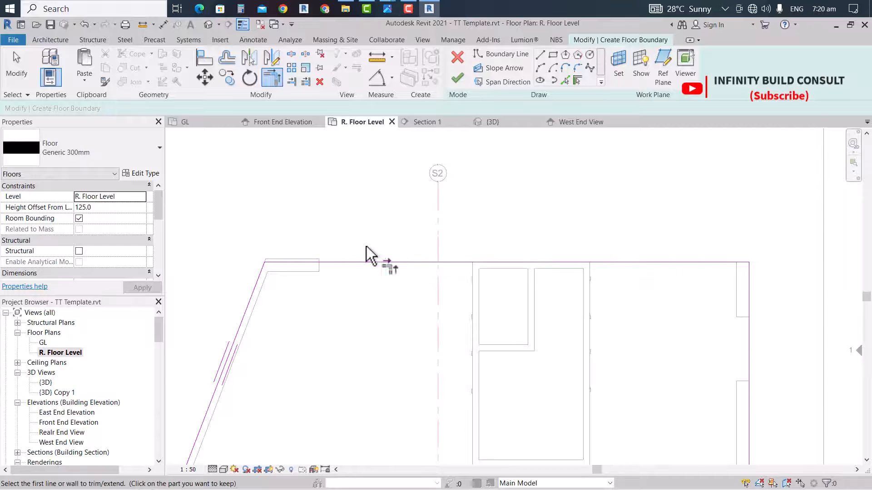
scroll(375, 192, "down", 3)
scroll(665, 254, "down", 2)
scroll(665, 254, "up", 2)
scroll(570, 250, "down", 2)
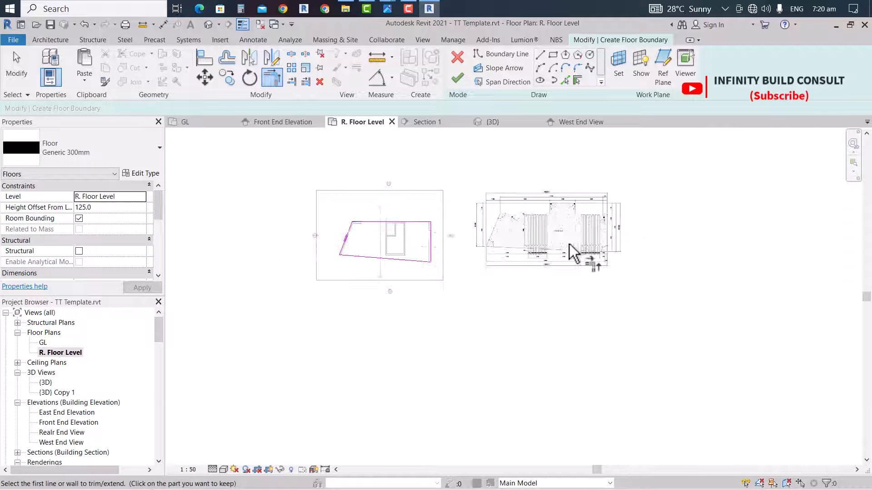
scroll(404, 223, "up", 3)
key("Escape")
scroll(430, 255, "down", 1)
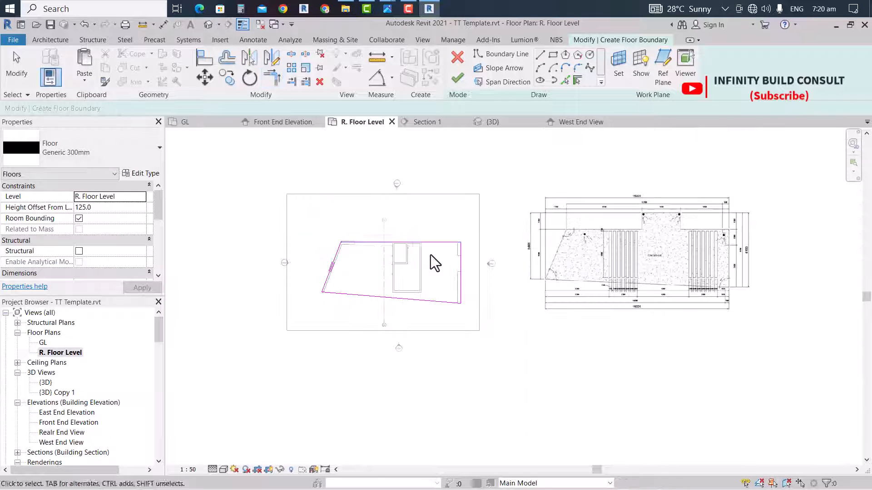
scroll(398, 243, "up", 5)
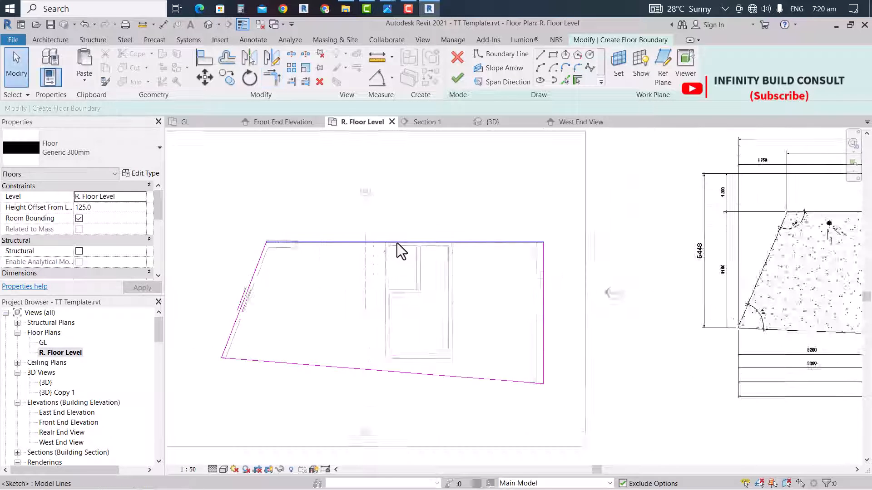
left_click(537, 58)
scroll(382, 240, "up", 3)
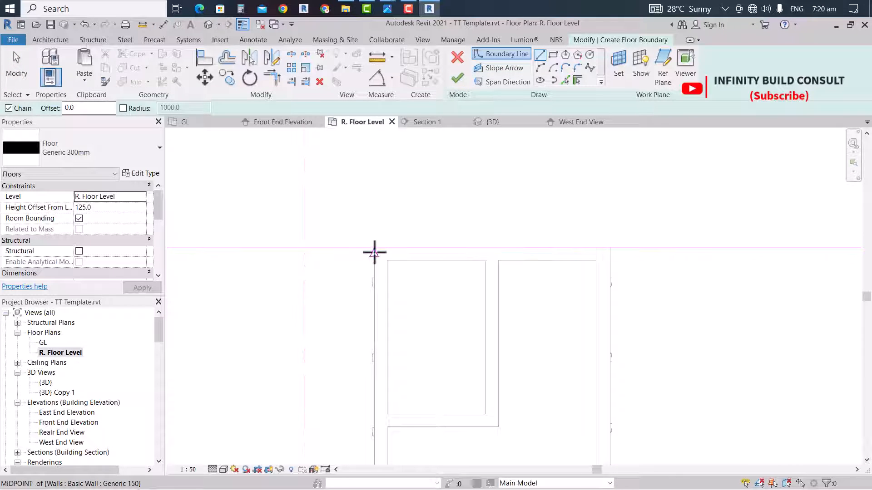
left_click(375, 250)
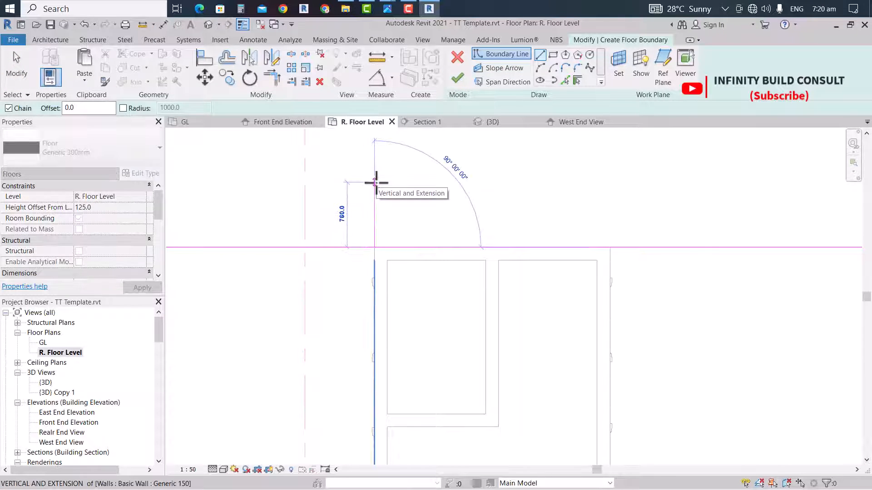
left_click(375, 172)
scroll(375, 173, "down", 5)
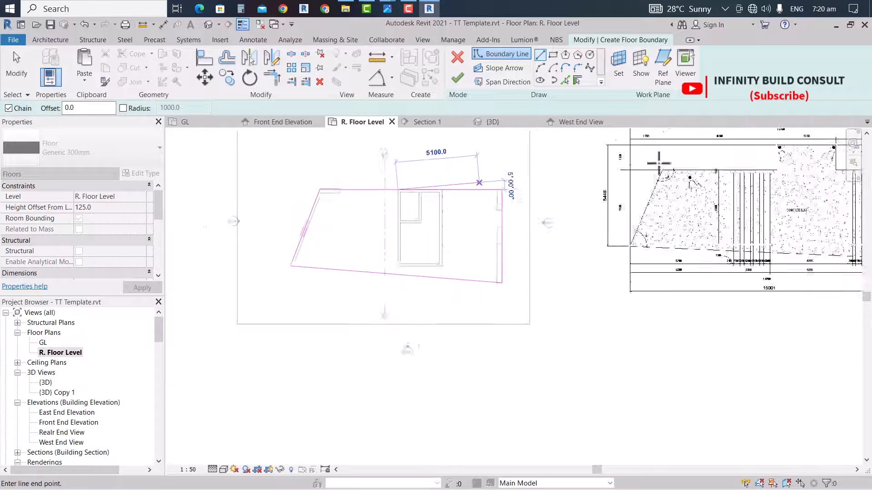
scroll(591, 238, "up", 5)
scroll(591, 238, "up", 2)
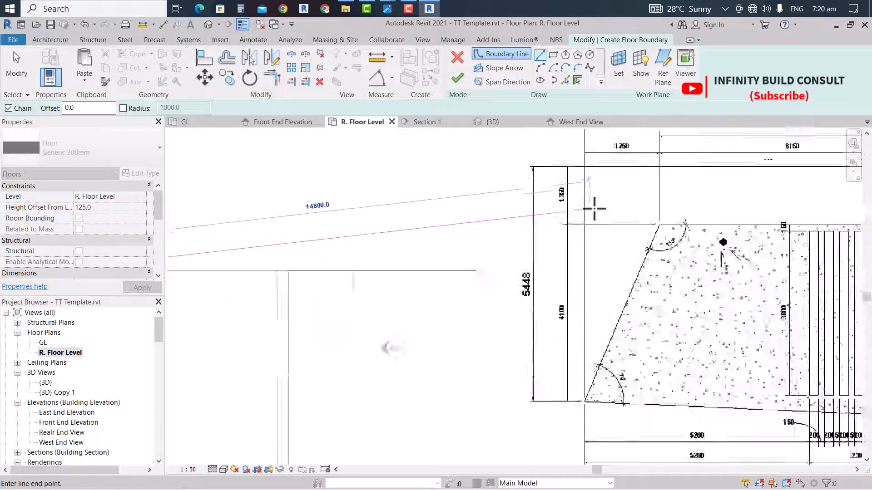
scroll(590, 214, "down", 5)
scroll(273, 163, "up", 4)
scroll(318, 202, "up", 1)
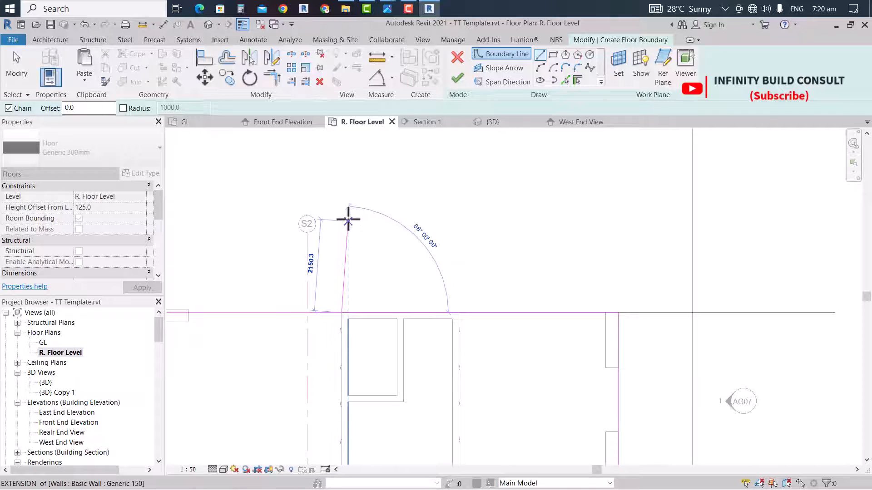
type("1350")
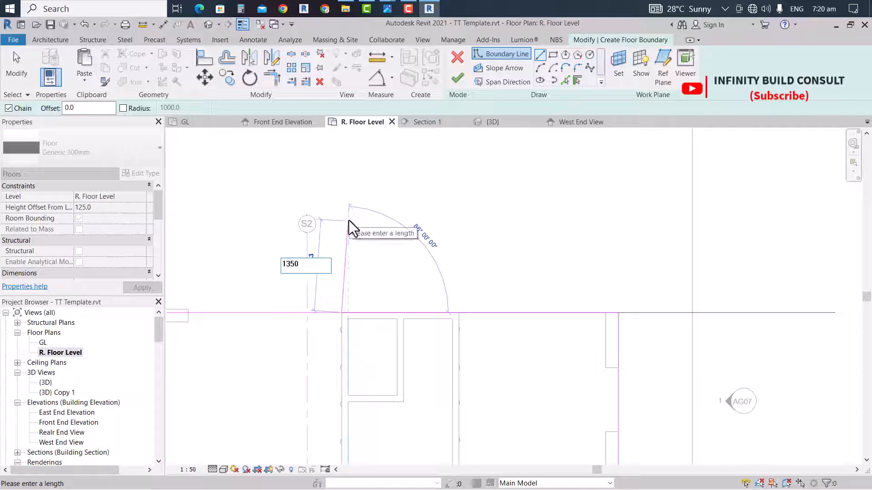
key("Escape")
key("Escape")
scroll(344, 309, "up", 1)
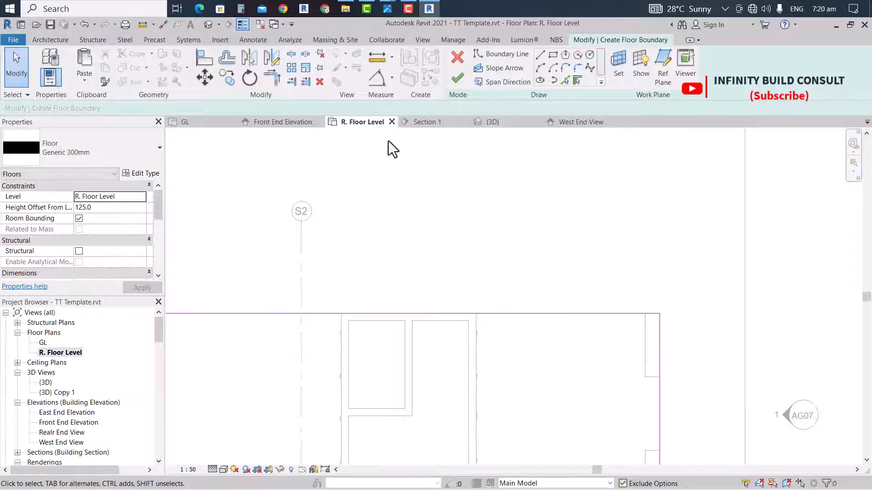
Sketch a 1350 mm deep rear projection across the room's outer width, with both sides ending on the rear boundary line
key("l")
key("i")
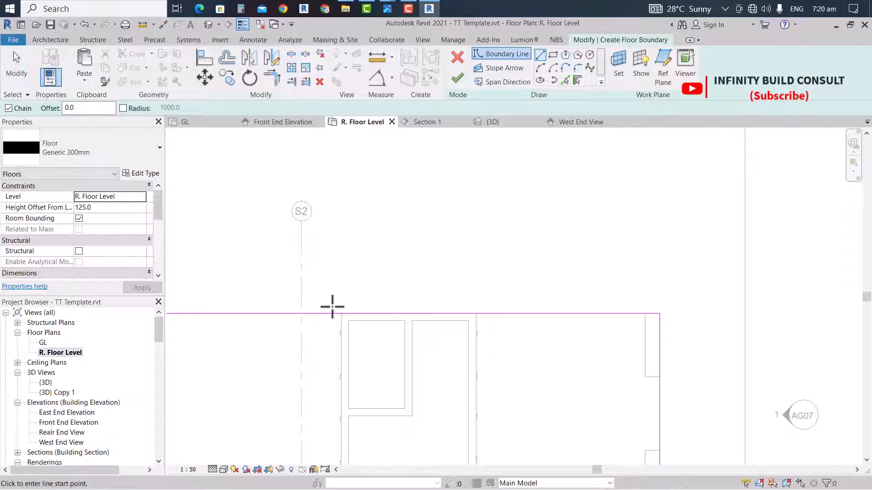
left_click(342, 313)
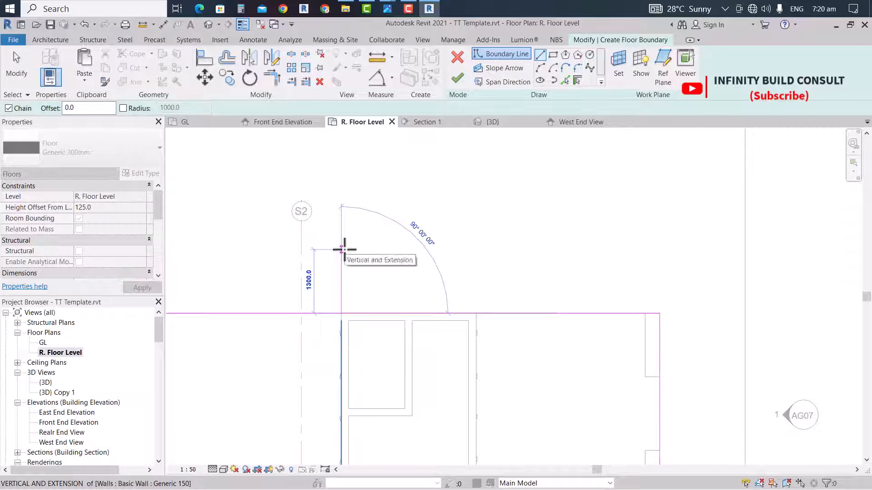
type("15")
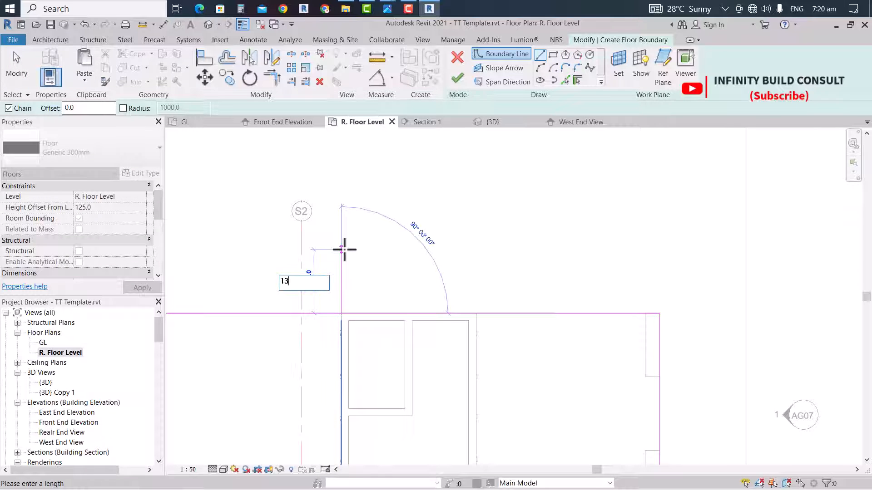
type("50")
key("Return")
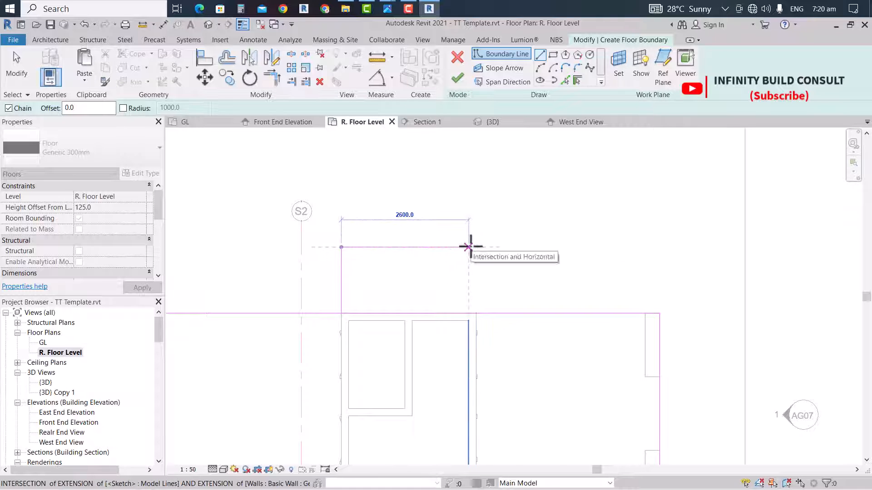
left_click(475, 247)
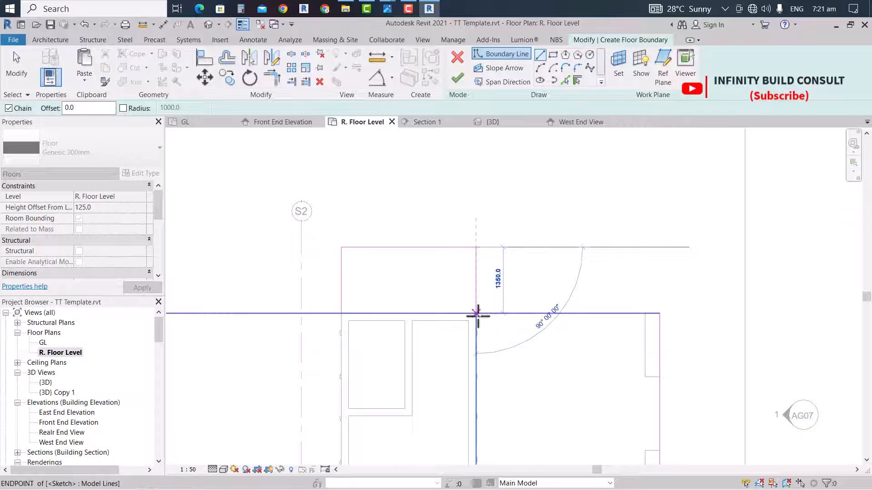
left_click(476, 313)
key("Escape")
key("Escape")
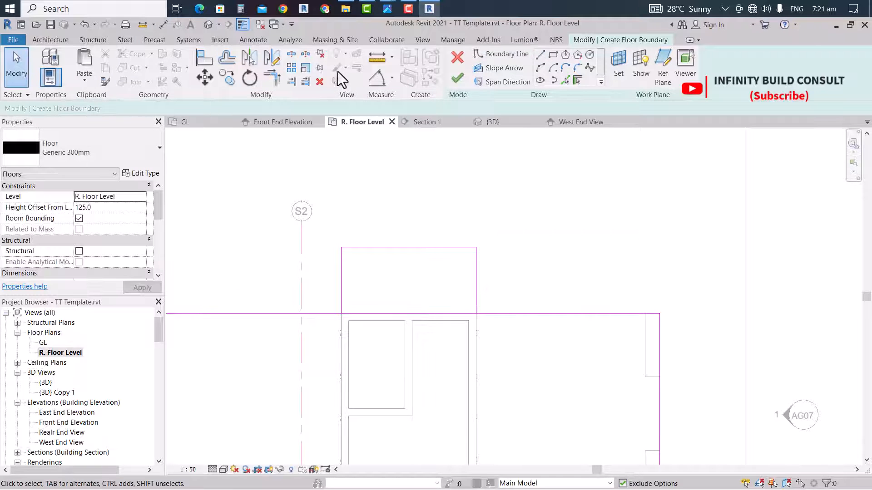
Split the rear boundary line inside the projection and trim both pieces to corners with the projection's side lines
left_click(291, 55)
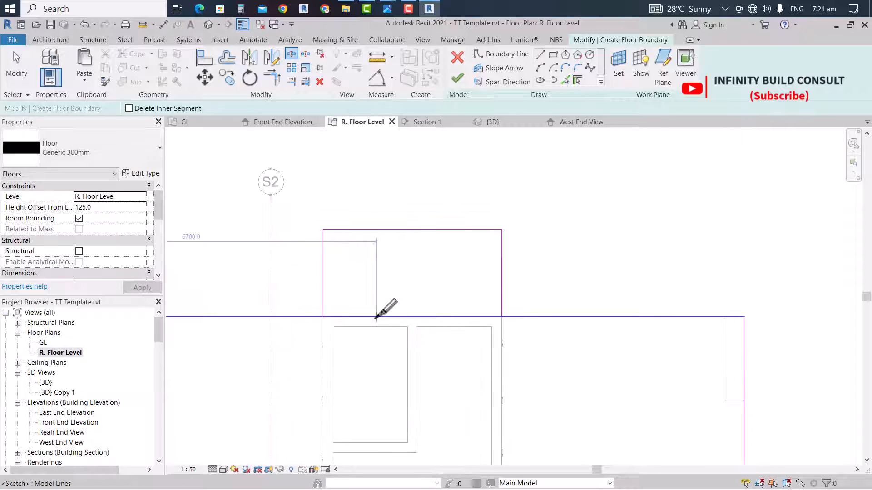
key("t")
key("r")
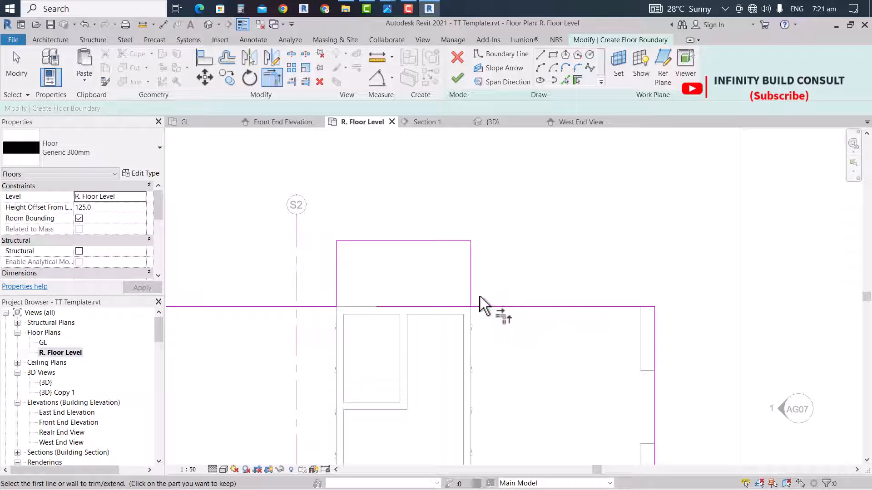
scroll(500, 313, "down", 4)
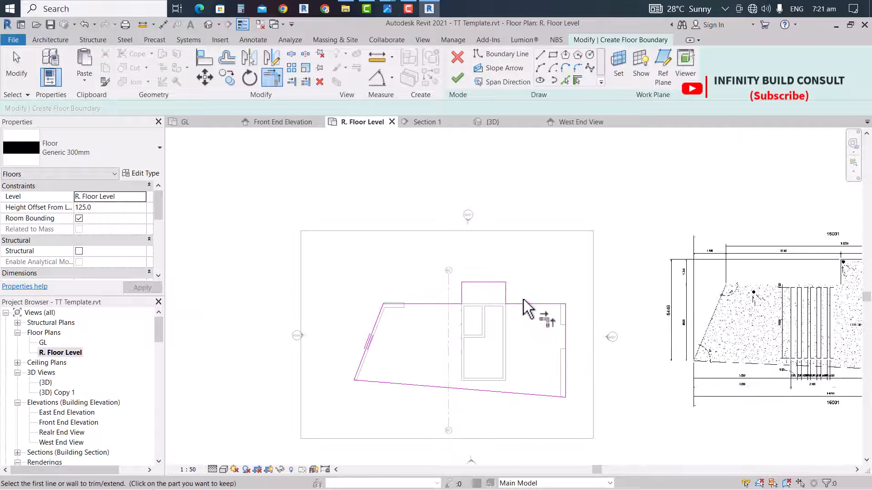
key("Escape")
Examine the roof plan image for the slab openings' widths, length, spacing and offset from the rear edge
scroll(628, 284, "up", 3)
scroll(684, 286, "down", 2)
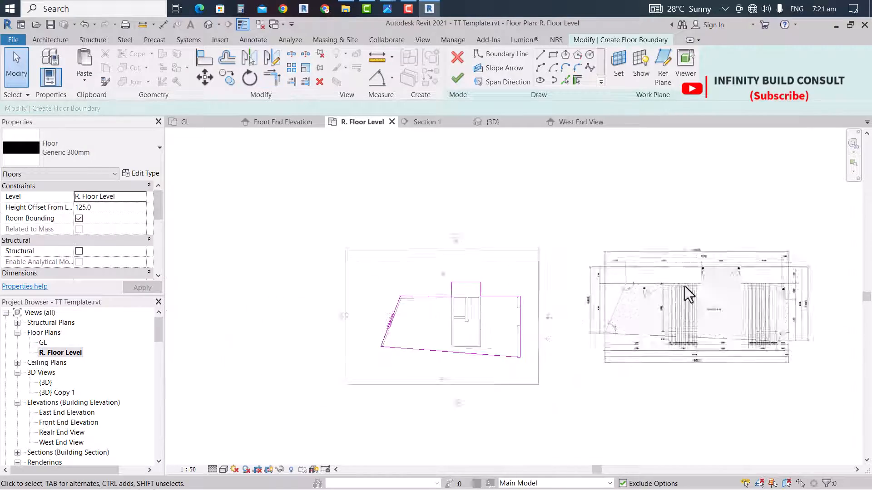
scroll(685, 286, "up", 5)
scroll(708, 254, "down", 4)
scroll(713, 252, "up", 4)
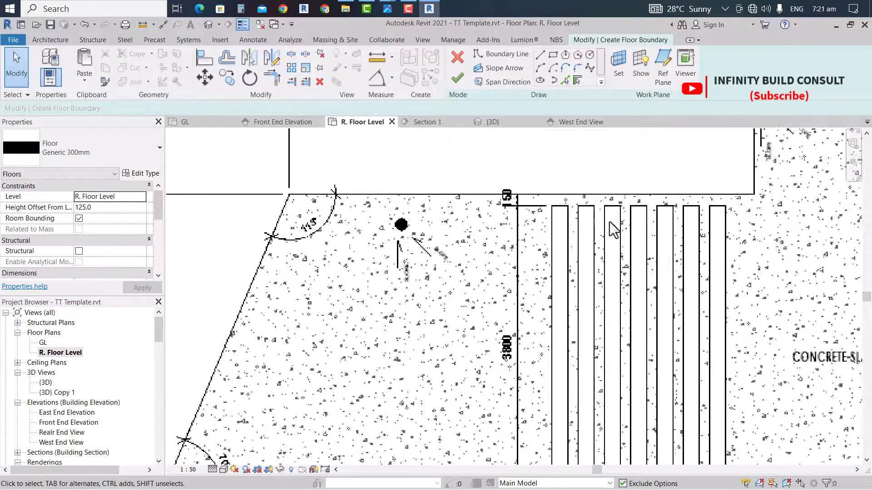
scroll(603, 341, "down", 4)
scroll(603, 344, "up", 5)
scroll(599, 382, "down", 3)
scroll(581, 420, "up", 4)
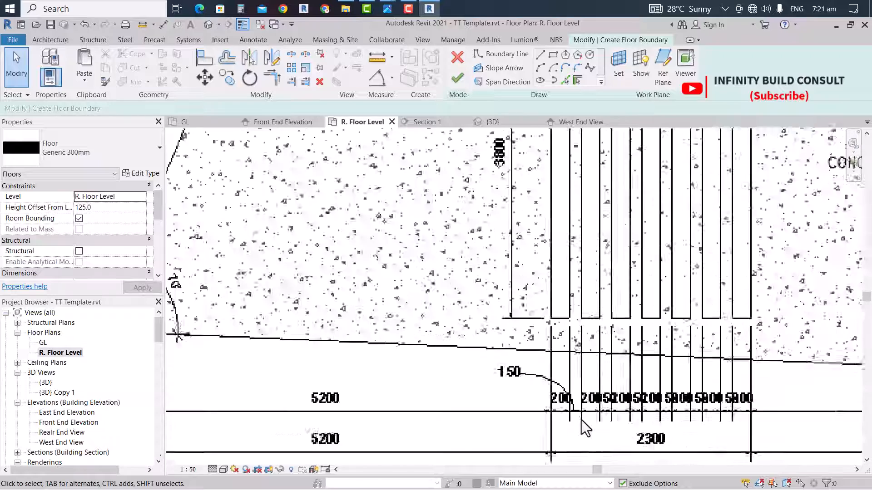
scroll(628, 366, "down", 5)
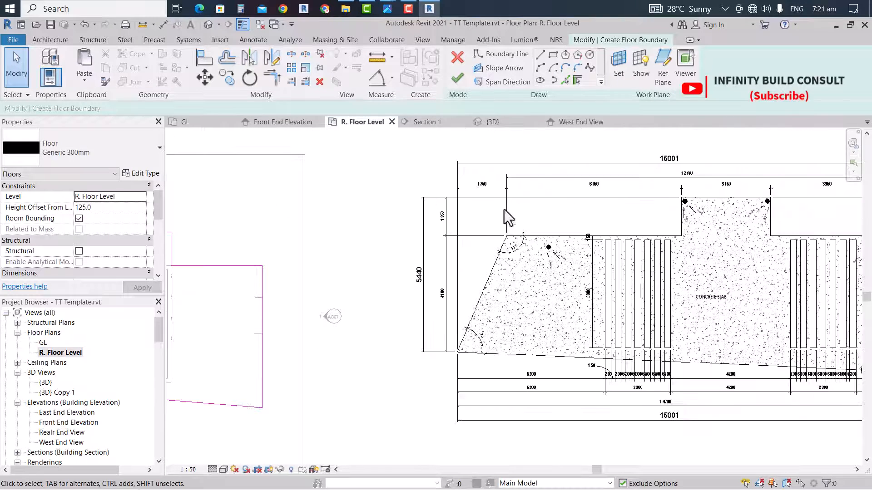
Sketch a narrow rectangular opening about 300 mm wide and 4395 mm long beside the room's wall on the slanted-wall side, ending level with its front face
left_click(553, 55)
scroll(352, 305, "down", 5)
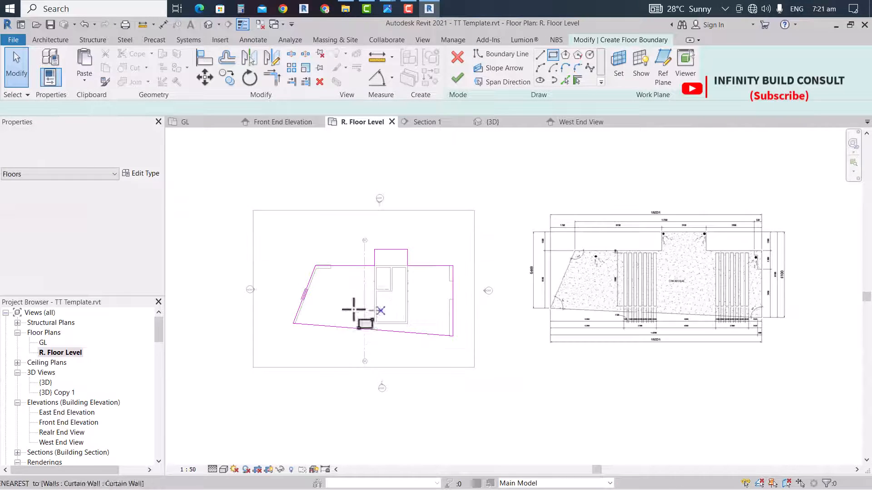
scroll(352, 272, "up", 5)
scroll(429, 236, "up", 2)
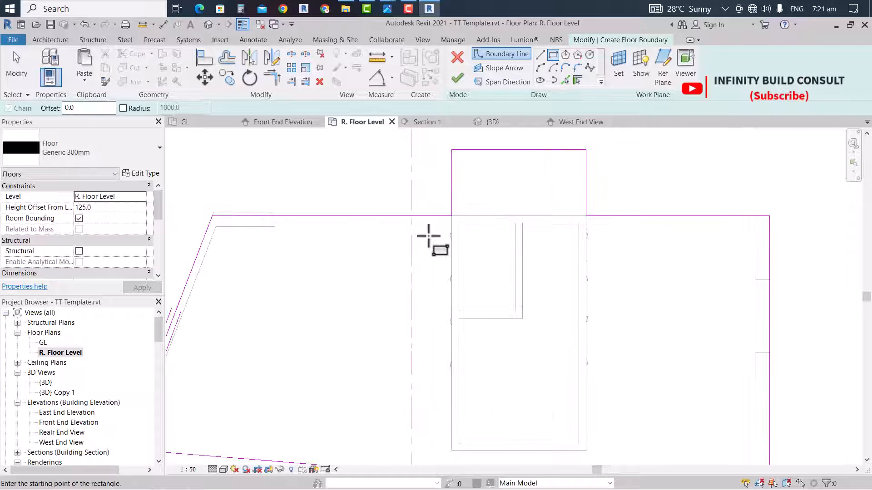
left_click(429, 236)
scroll(429, 237, "down", 3)
scroll(434, 361, "up", 2)
scroll(437, 373, "up", 3)
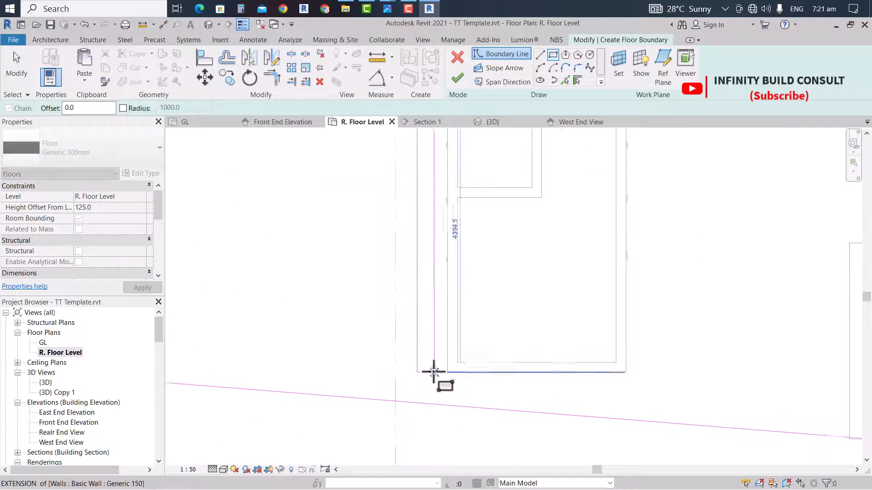
scroll(436, 373, "up", 1)
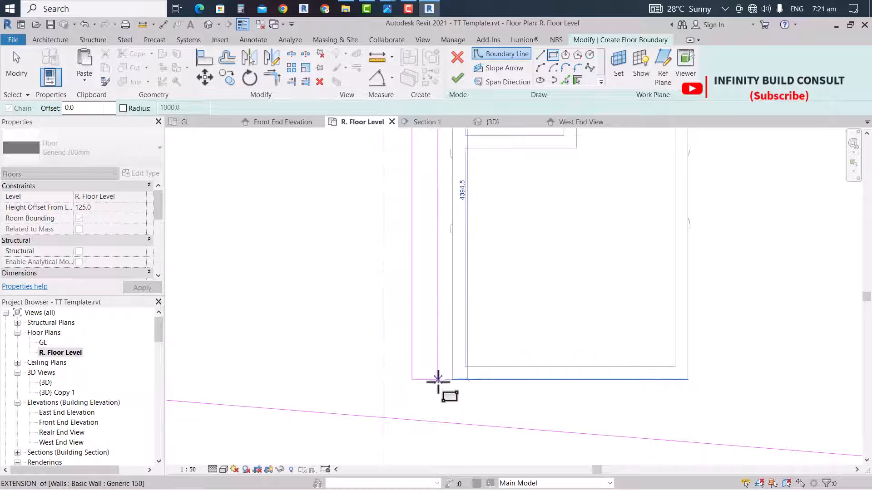
left_click(439, 373)
scroll(436, 364, "down", 4)
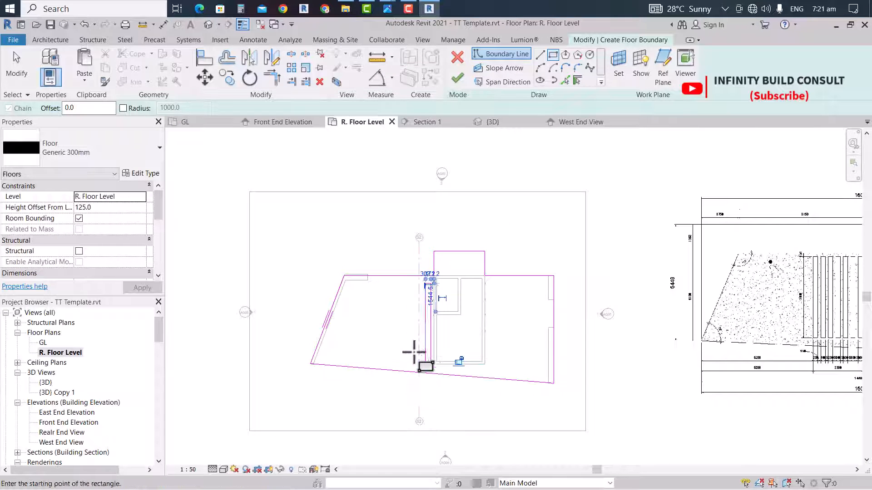
scroll(415, 351, "down", 2)
scroll(422, 347, "up", 2)
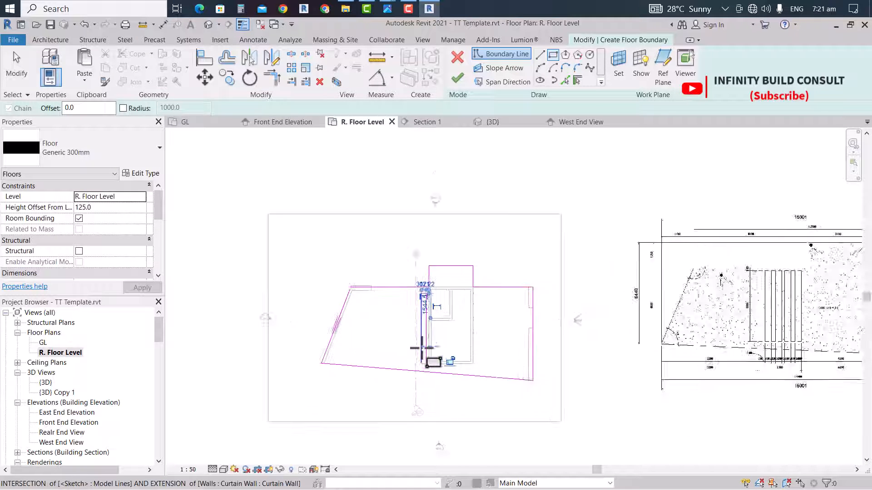
key("Escape")
scroll(422, 363, "up", 3)
key("Escape")
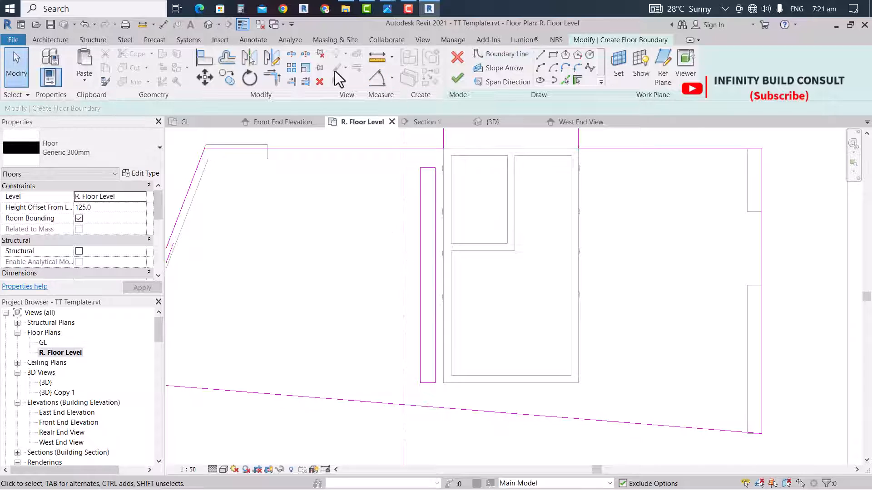
Add an aligned dimension across the width of the narrow rectangular opening
scroll(413, 208, "down", 2)
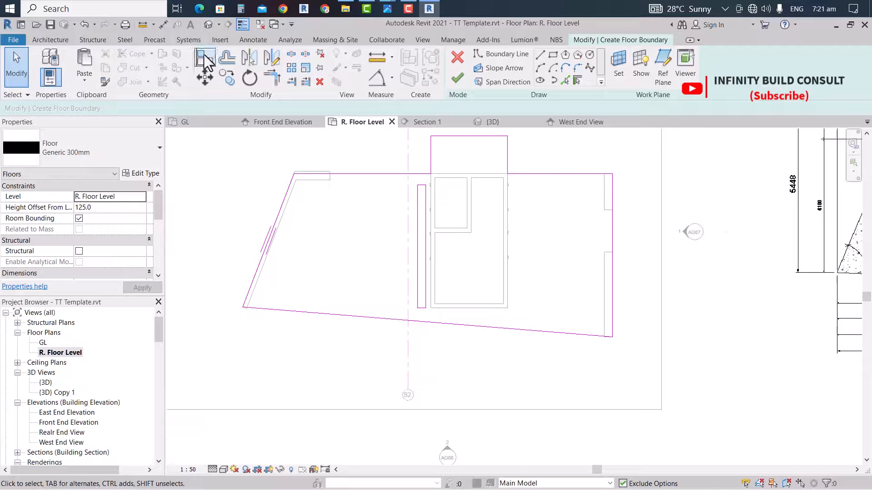
left_click(164, 23)
scroll(420, 211, "up", 3)
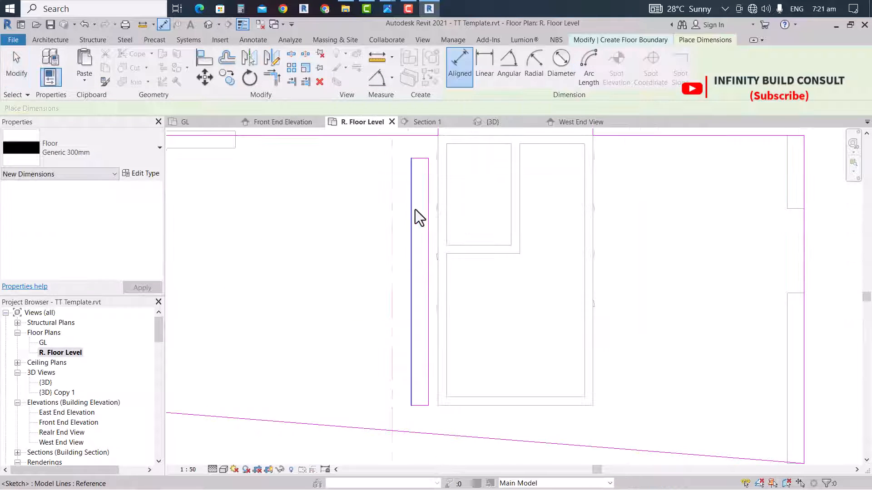
left_click(429, 227)
left_click(340, 248)
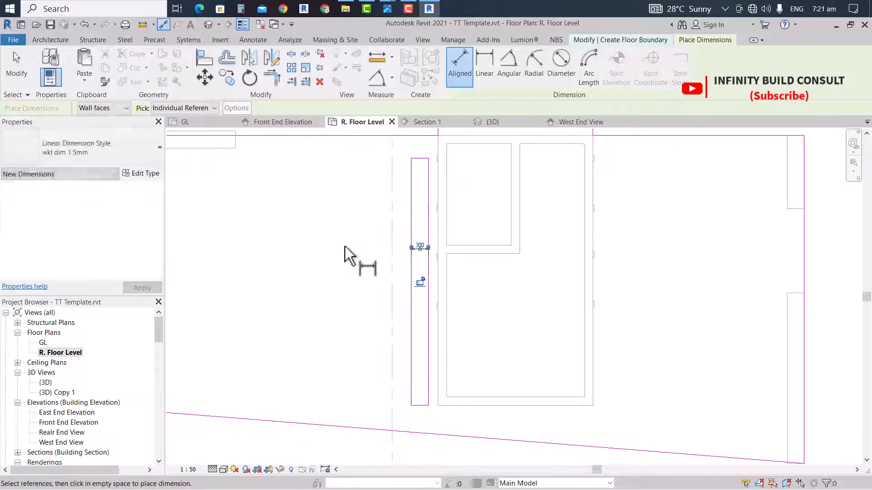
key("Escape")
Set the narrow opening's width to 200 mm by moving its long edge farther from the room
left_click(412, 270)
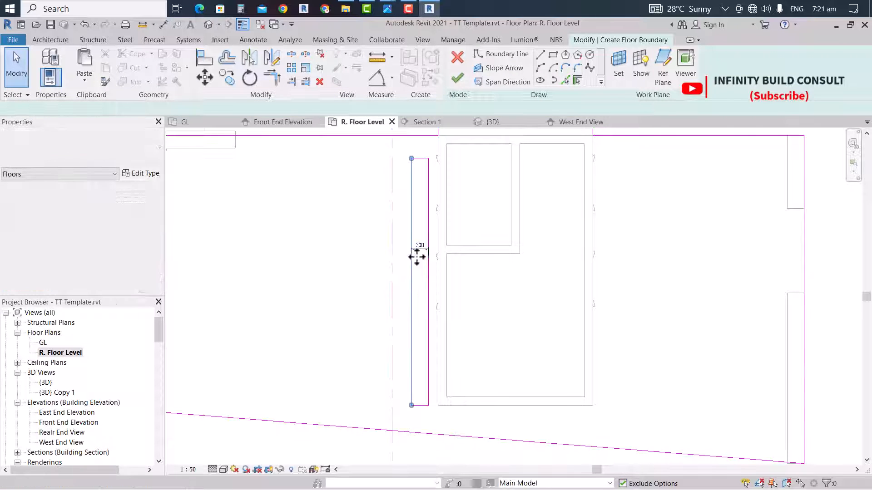
scroll(420, 252, "up", 2)
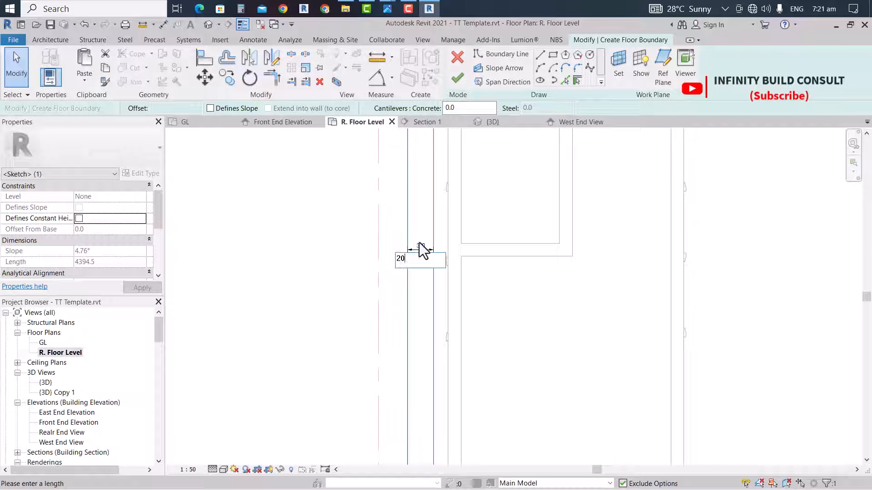
type("0")
key("Return")
scroll(363, 223, "down", 3)
left_click(354, 217)
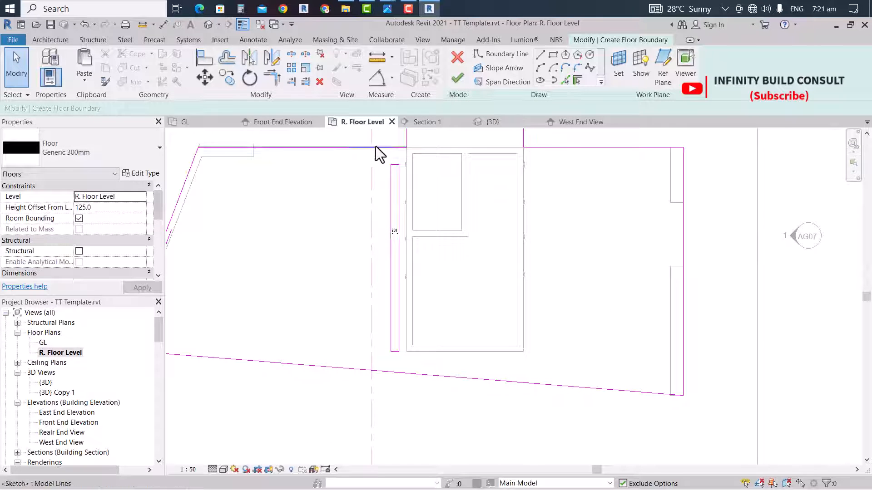
Copy the 200 mm wide opening and its dimension 350 mm away from the room, toward the slanted wall
scroll(375, 146, "up", 1)
left_click_drag(415, 435, 414, 436)
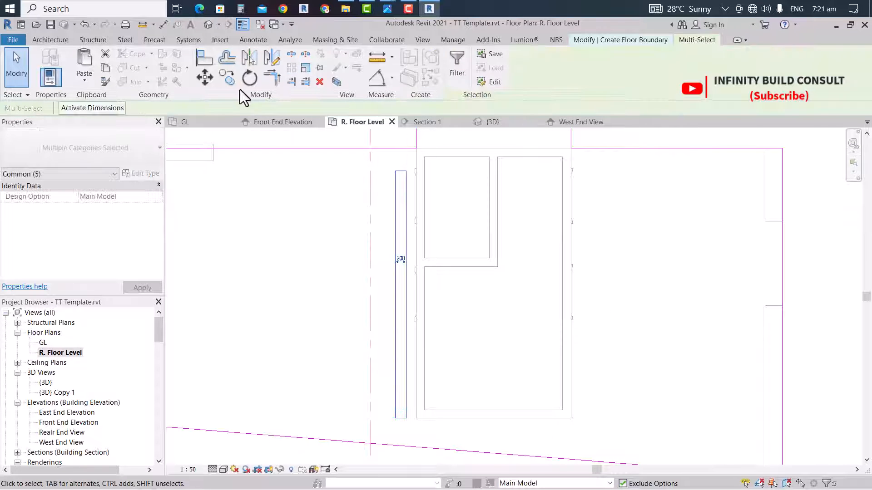
left_click(205, 77)
scroll(396, 162, "up", 2)
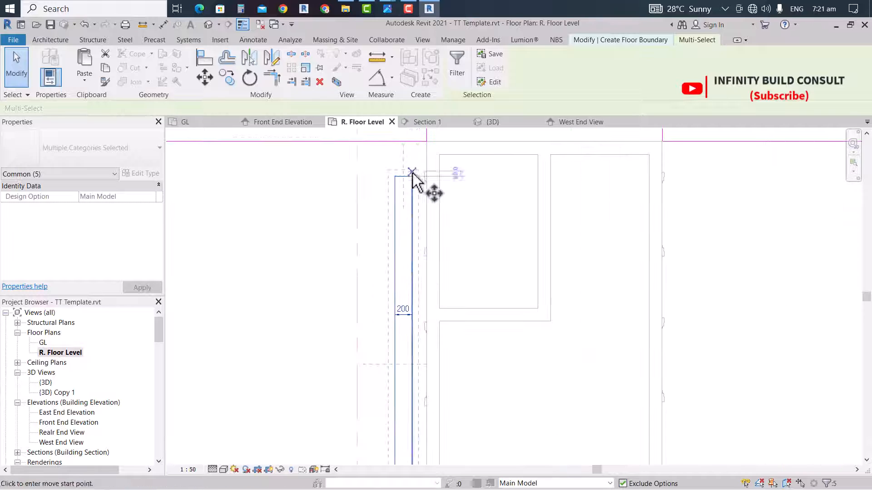
left_click(413, 177)
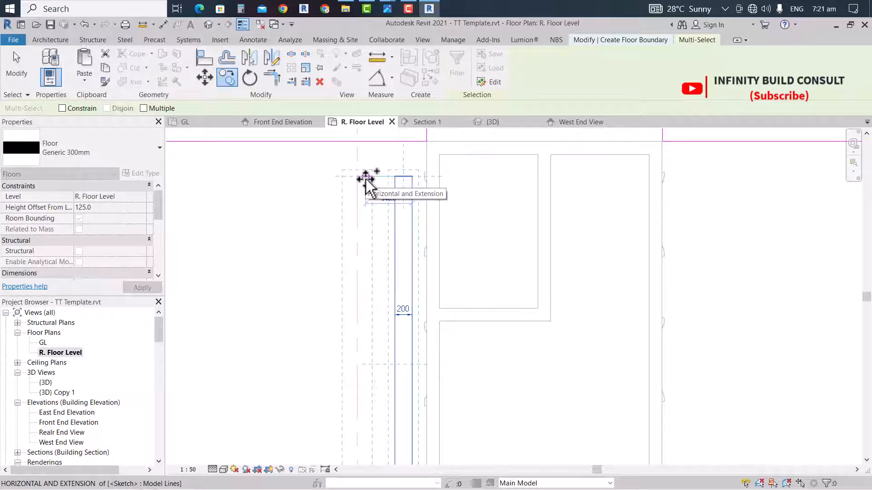
type("350")
key("Return")
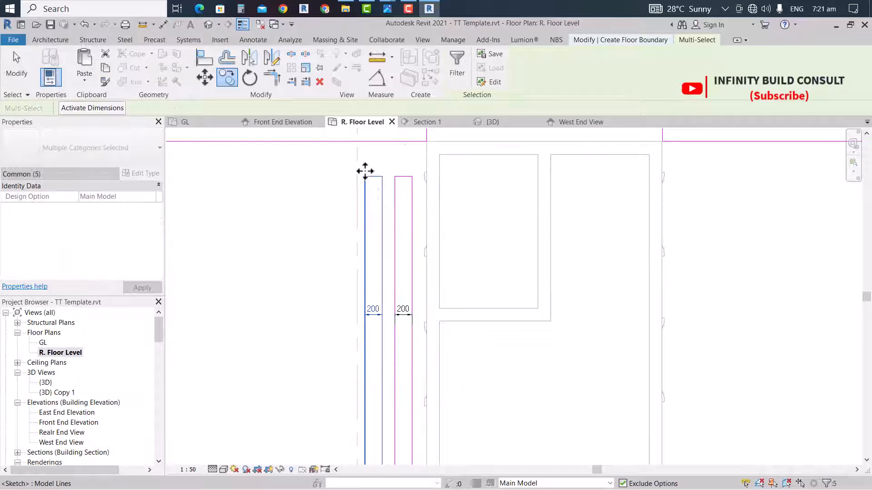
Copy the second opening with its dimension once more toward the slanted wall, keeping the same spacing
scroll(363, 179, "down", 2)
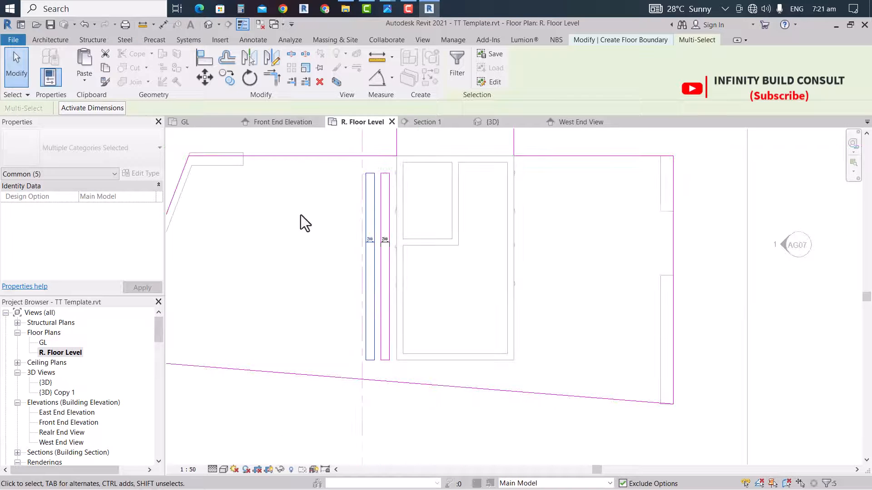
left_click(224, 77)
scroll(381, 174, "up", 3)
left_click(381, 175)
scroll(347, 169, "up", 1)
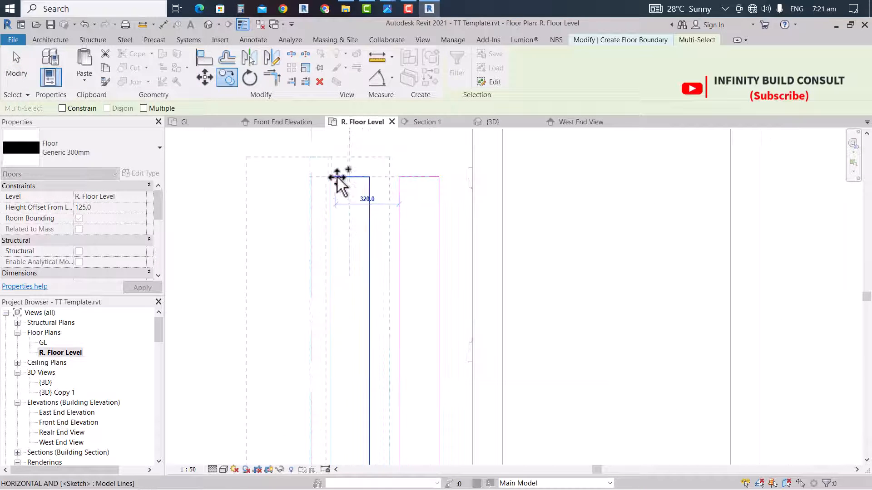
left_click(336, 178)
scroll(282, 179, "down", 3)
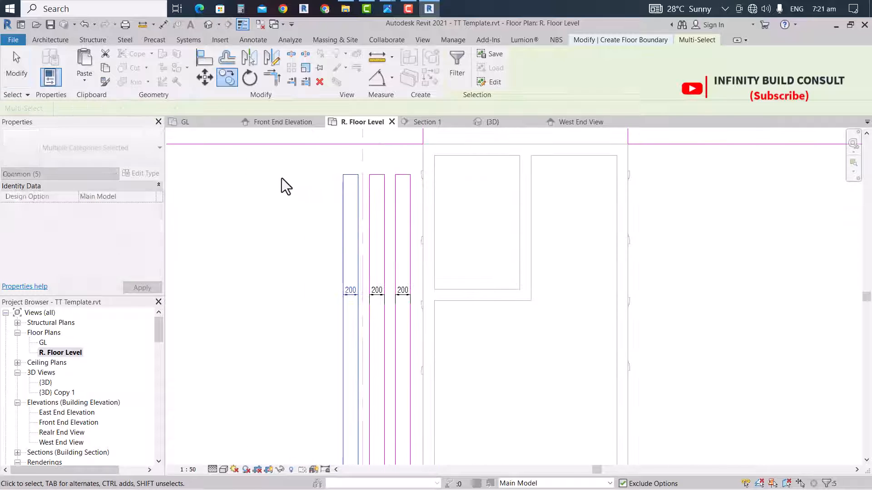
Make four more copies of the third opening at 350 mm intervals toward the slanted wall, completing a row of seven
left_click(228, 78)
scroll(341, 171, "down", 2)
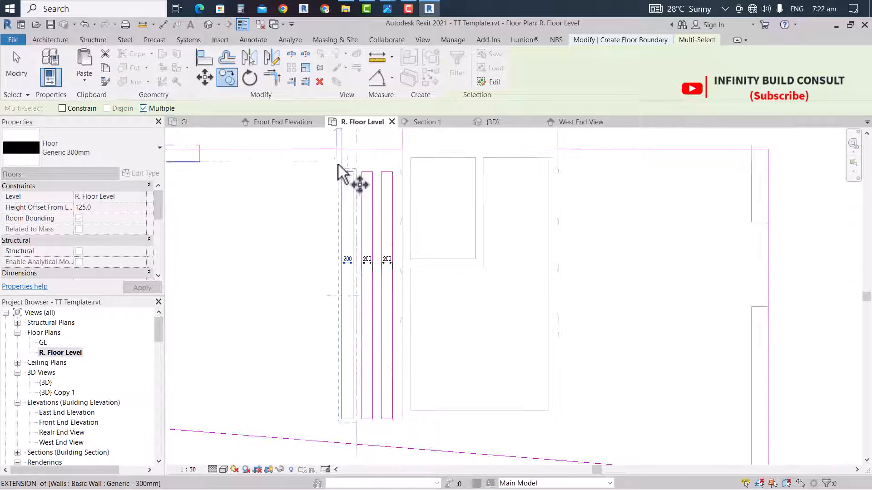
scroll(348, 166, "up", 2)
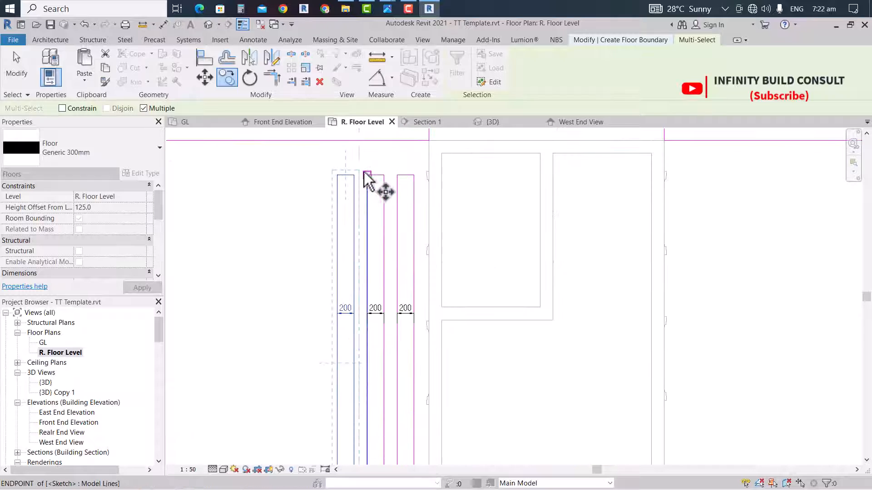
left_click(340, 172)
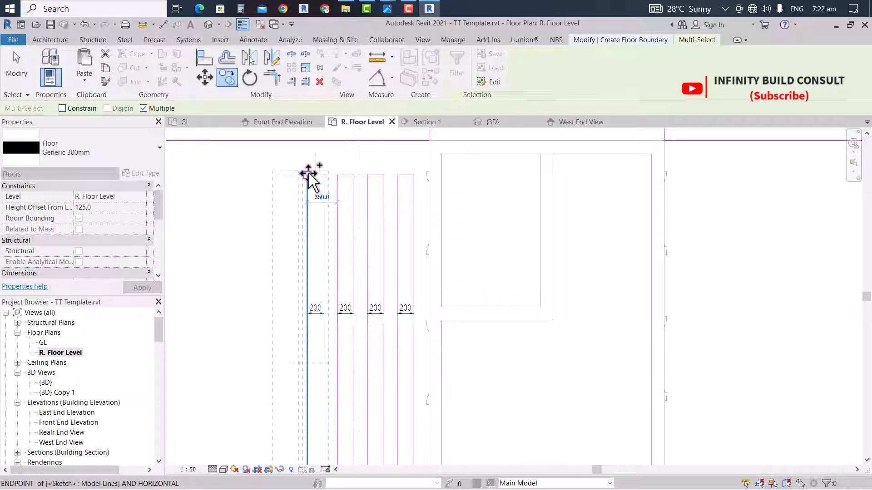
scroll(273, 164, "down", 4)
scroll(663, 202, "up", 5)
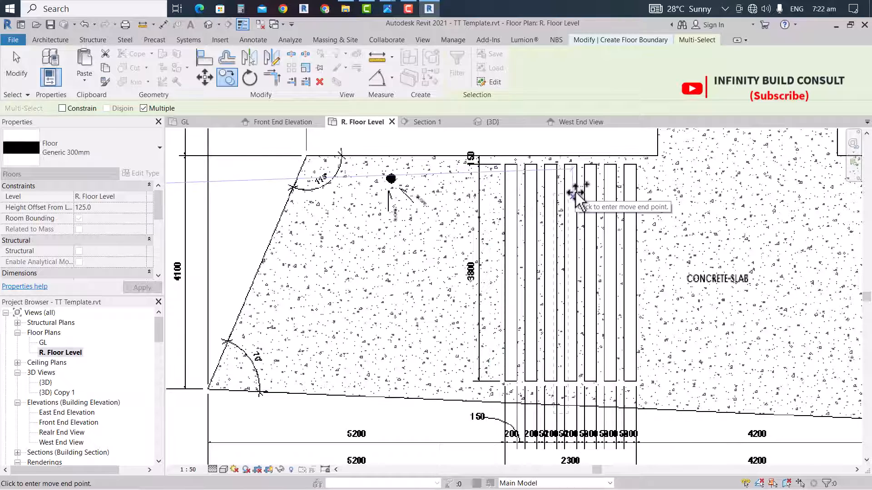
scroll(399, 233, "down", 4)
scroll(447, 228, "up", 4)
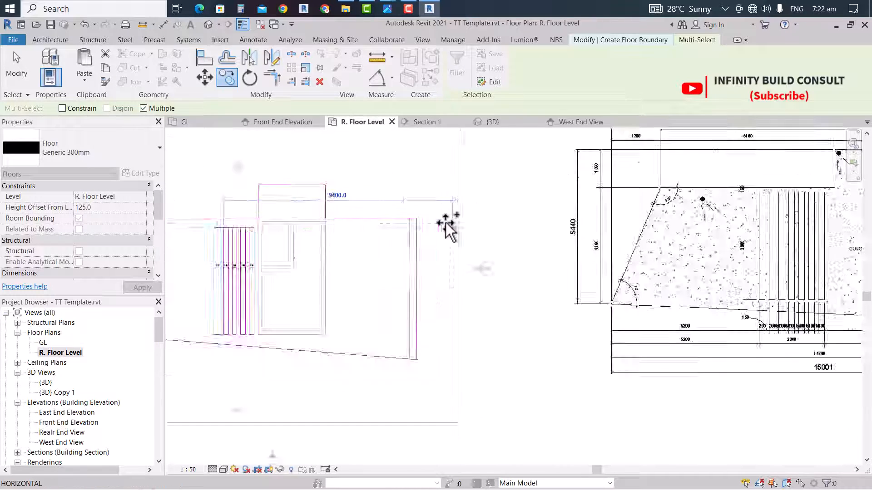
scroll(366, 220, "up", 3)
scroll(389, 209, "up", 2)
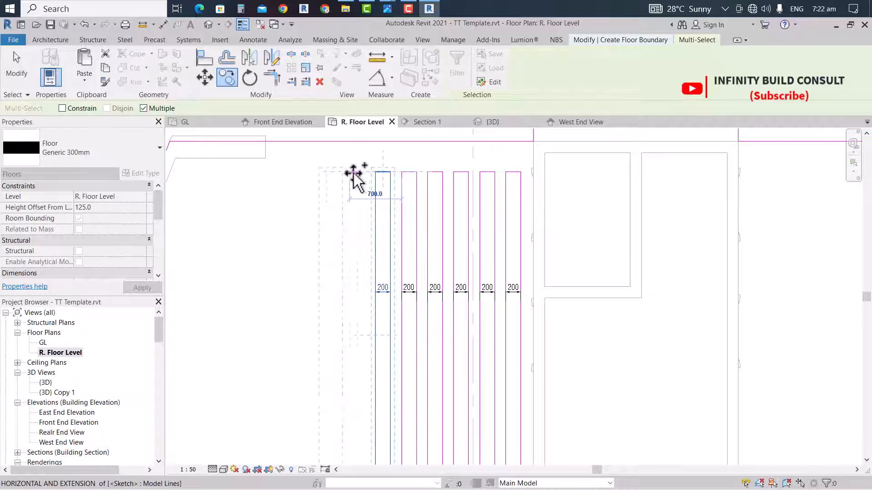
left_click(374, 175)
scroll(288, 181, "down", 5)
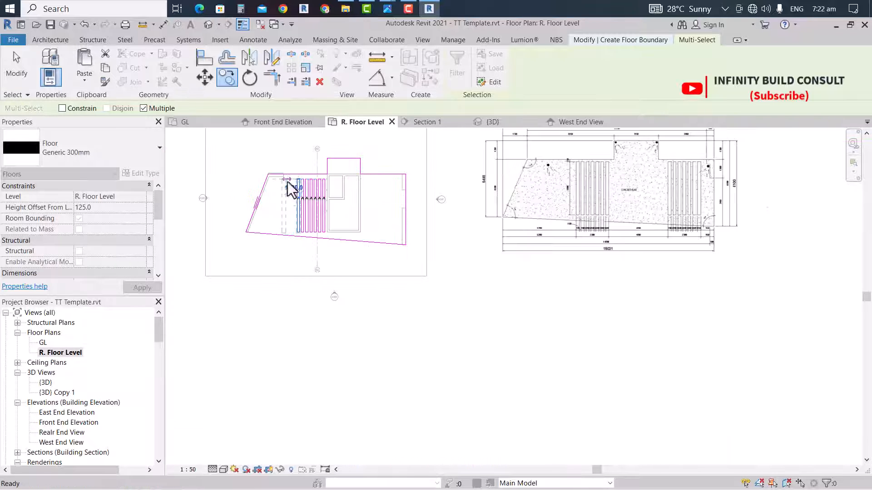
key("Escape")
scroll(312, 182, "up", 4)
key("Escape")
Examine the roof plan image for the arrangement of the two groups of openings on either side of the rear projection
scroll(299, 205, "down", 7)
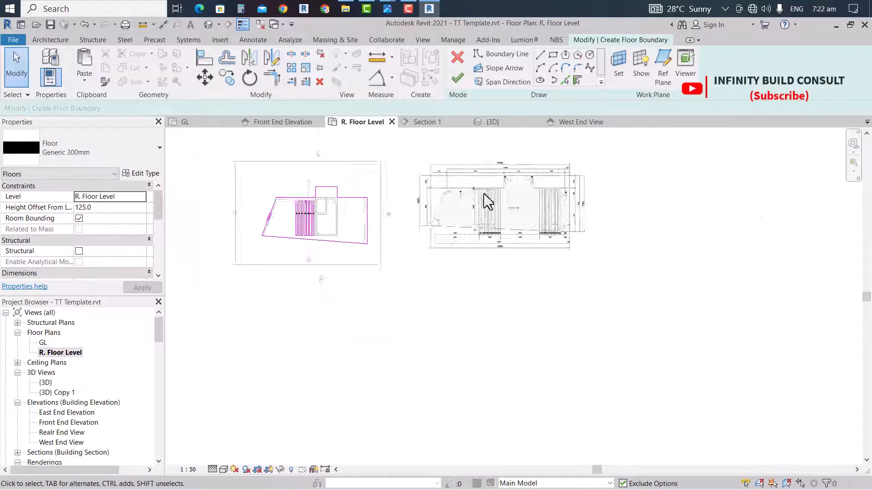
scroll(485, 191, "up", 6)
scroll(477, 186, "up", 2)
scroll(540, 216, "down", 3)
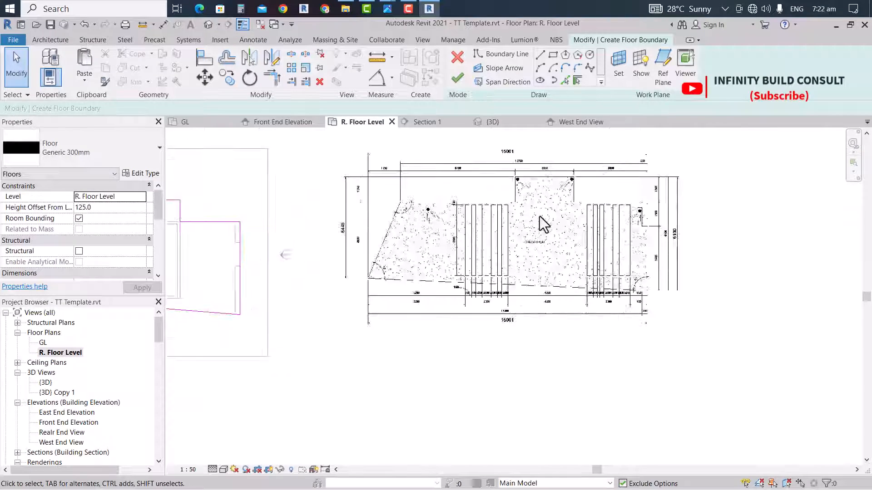
scroll(487, 295, "down", 2)
scroll(490, 293, "up", 3)
scroll(571, 295, "down", 5)
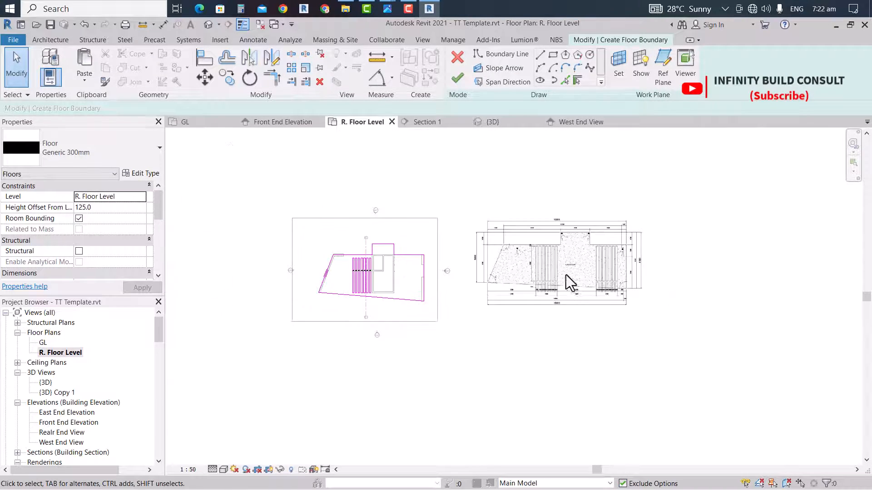
scroll(563, 273, "up", 6)
scroll(564, 237, "down", 5)
scroll(362, 233, "up", 4)
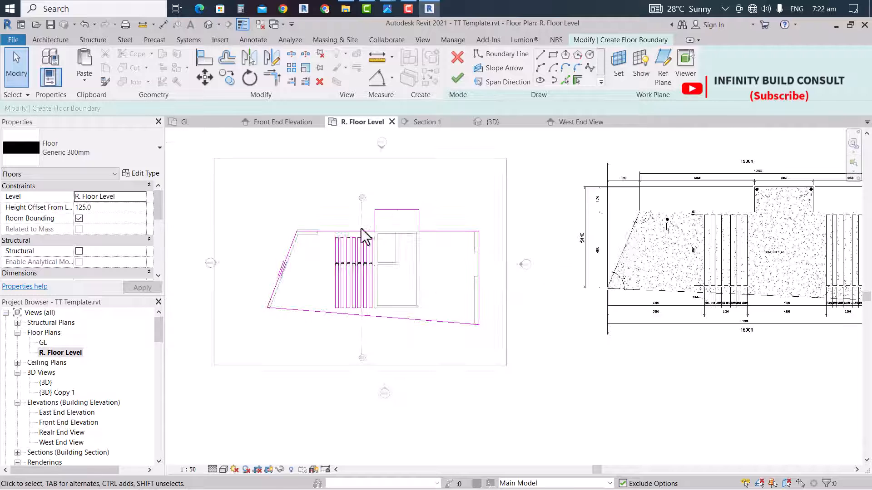
Mirror the seven openings with their dimensions about the vertical centreline of the room, keeping the originals
left_click_drag(327, 208, 407, 374)
scroll(364, 229, "up", 3)
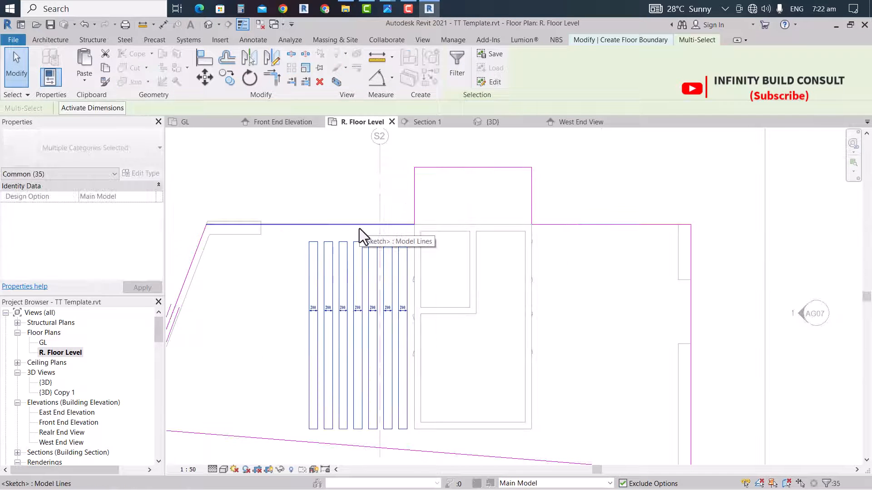
scroll(345, 191, "down", 2)
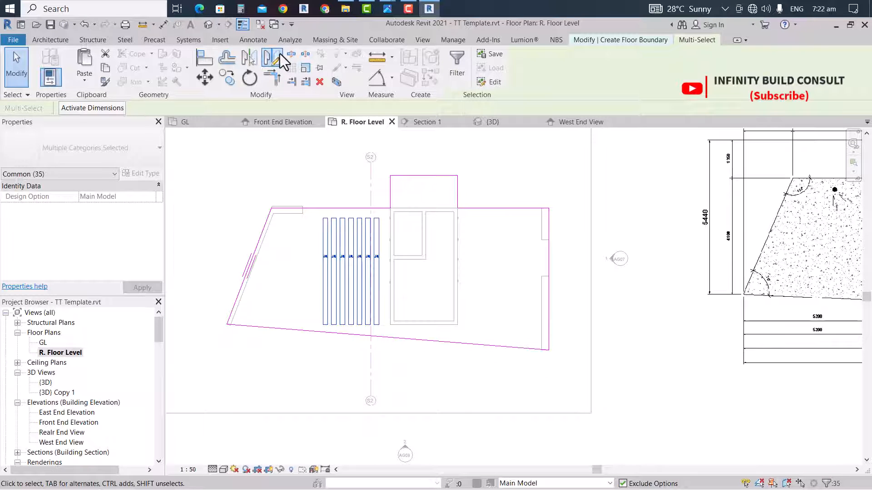
left_click(279, 54)
scroll(418, 340, "up", 2)
left_click(410, 301)
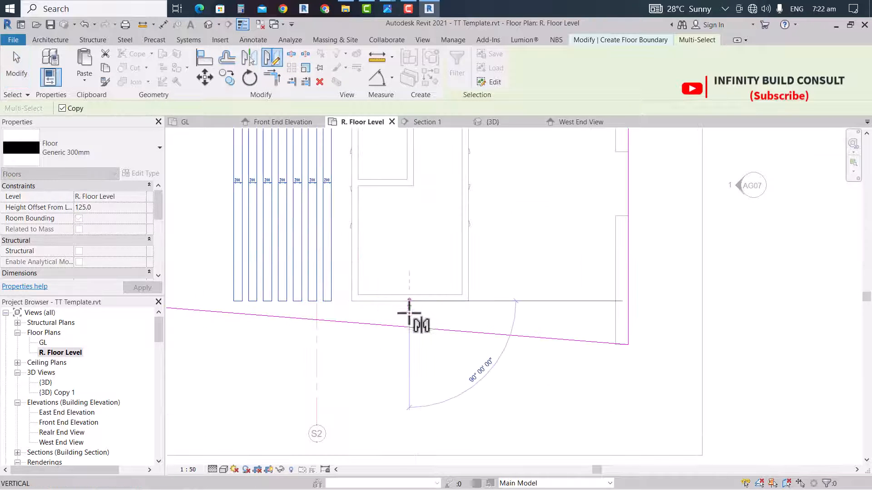
scroll(505, 341, "down", 3)
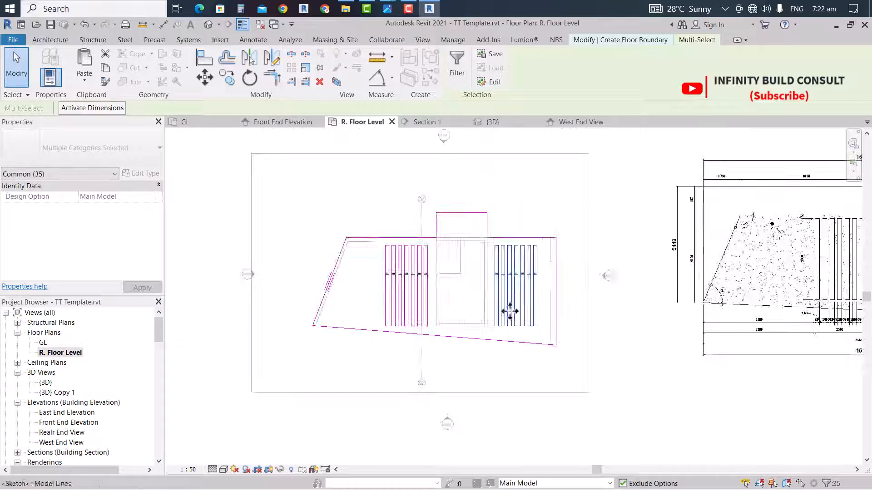
scroll(402, 277, "up", 2)
left_click(393, 206)
Finish the floor boundary sketch to create the roof slab with both groups of openings
scroll(538, 241, "down", 2)
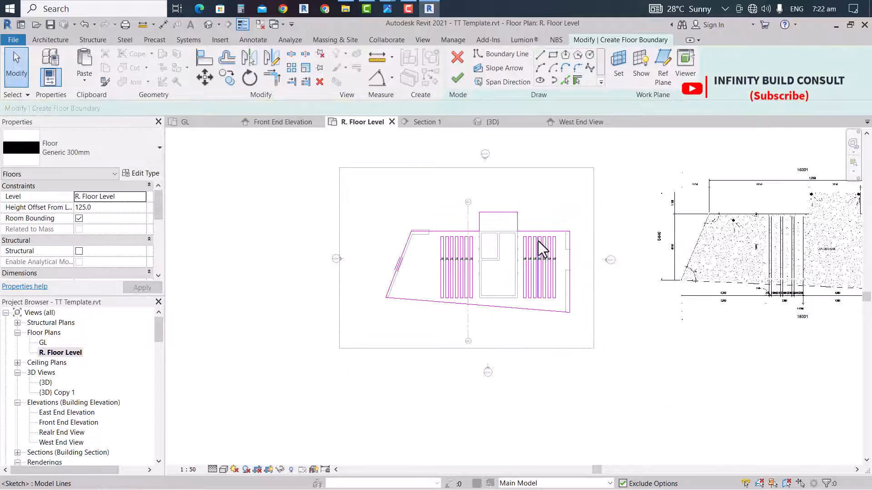
scroll(518, 245, "up", 2)
scroll(485, 218, "down", 3)
scroll(450, 136, "up", 1)
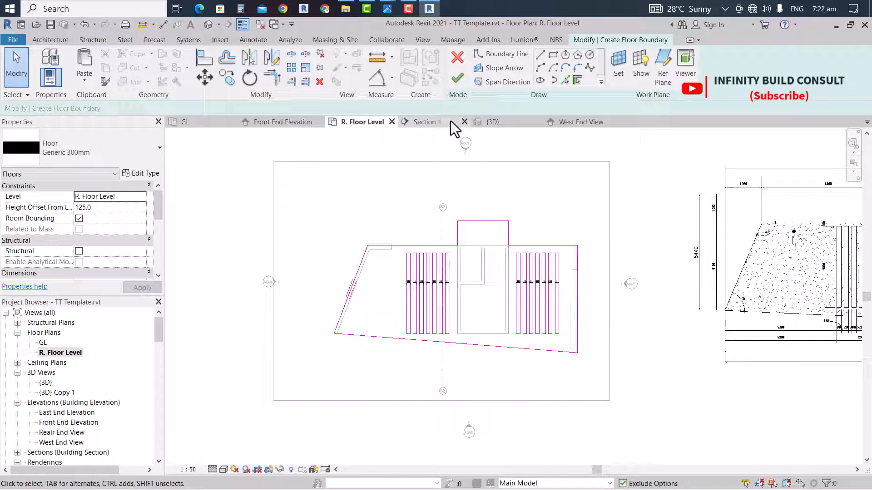
left_click(458, 81)
scroll(455, 281, "down", 4)
scroll(502, 342, "up", 5)
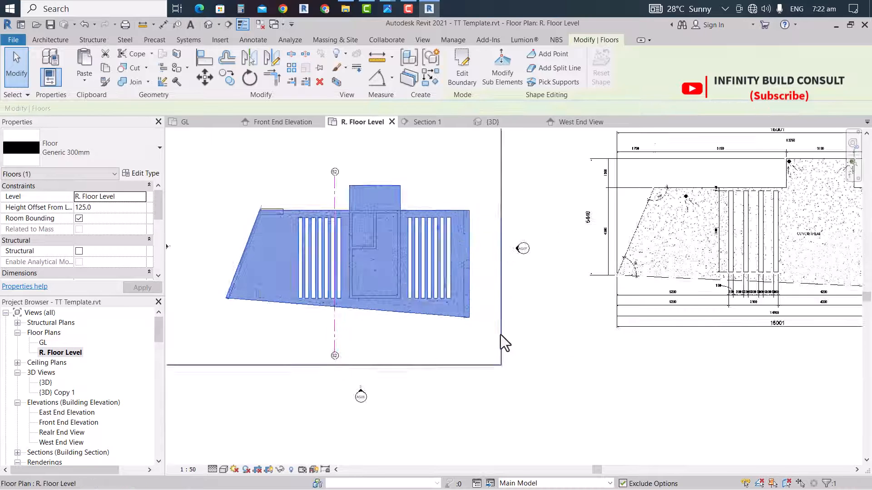
scroll(372, 209, "down", 2)
scroll(372, 209, "down", 2)
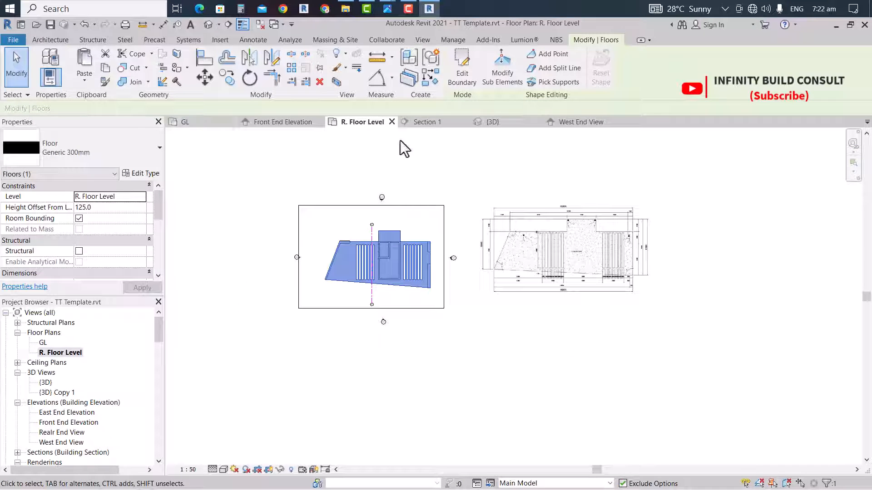
Inspect the slotted roof slab over the walls and room from several sides in the 3D view
left_click(508, 120)
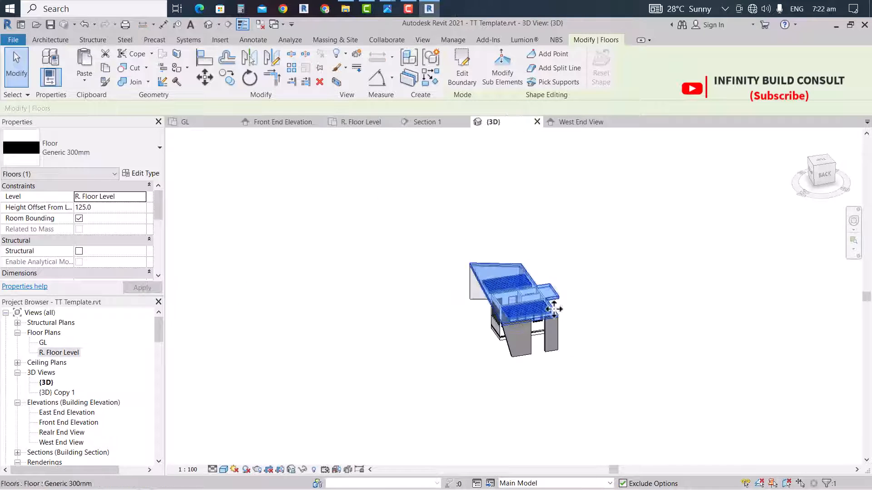
middle_click_drag(285, 326, 419, 308, "shift")
left_click(426, 384)
middle_click_drag(427, 384, 516, 351, "shift")
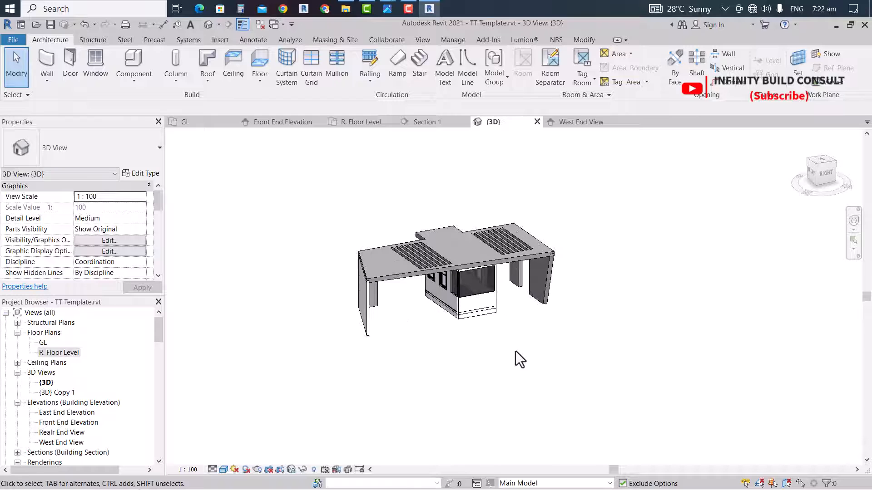
middle_click_drag(450, 341, 388, 317, "shift")
scroll(389, 317, "down", 4)
scroll(560, 270, "down", 2)
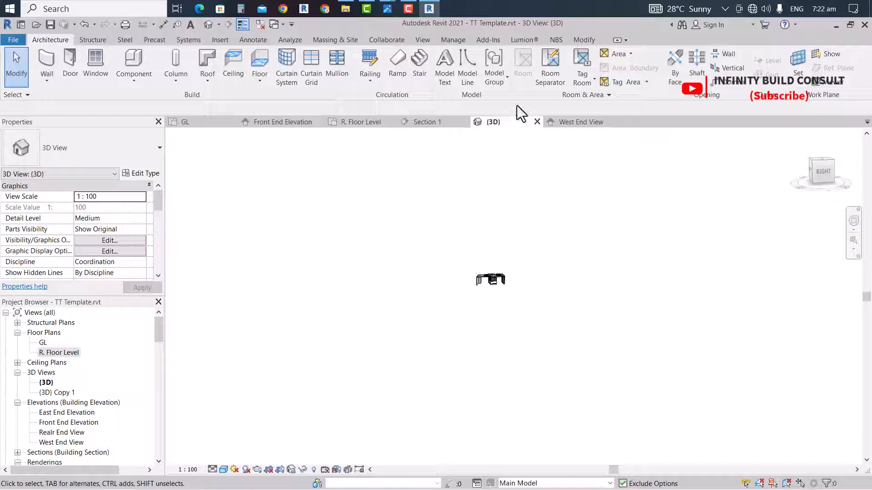
Examine the Section 1 image on the GL plan for the roof slab thickness, wall height and ground-level floor details
left_click(186, 123)
scroll(493, 341, "down", 2)
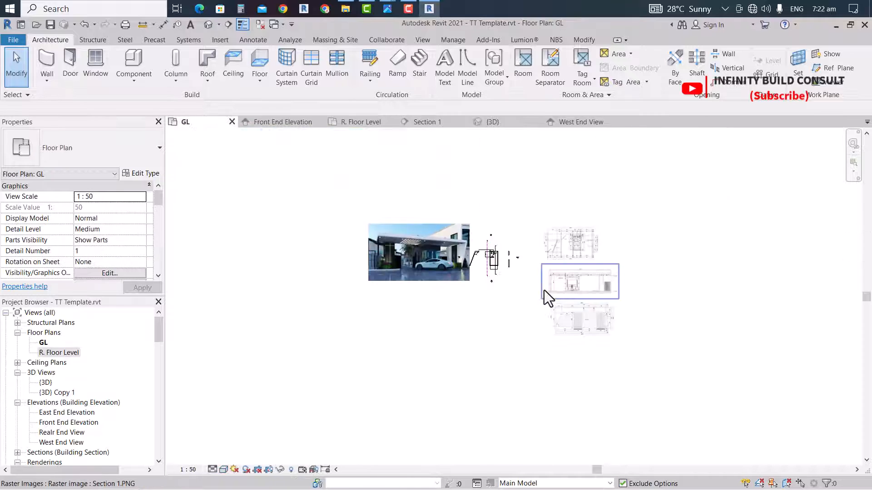
scroll(644, 276, "up", 5)
scroll(644, 275, "up", 2)
scroll(346, 287, "down", 1)
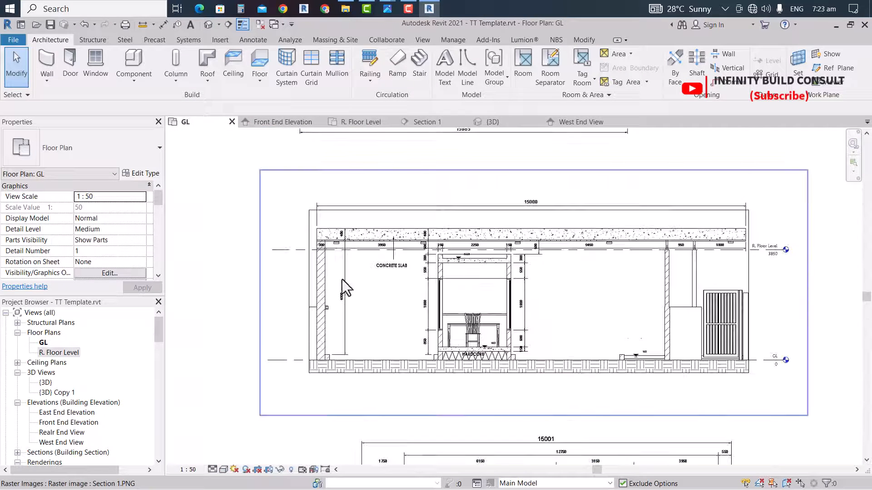
scroll(347, 286, "up", 3)
scroll(345, 199, "up", 1)
scroll(350, 195, "down", 3)
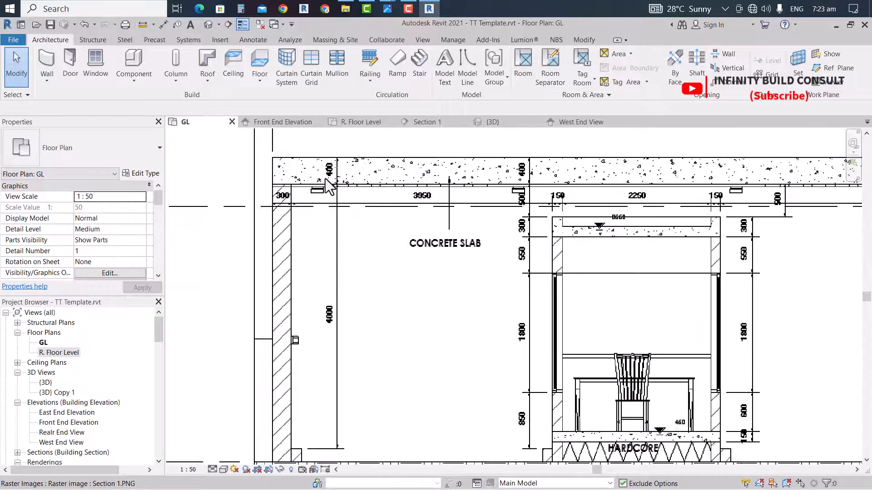
scroll(356, 201, "up", 4)
scroll(356, 200, "down", 4)
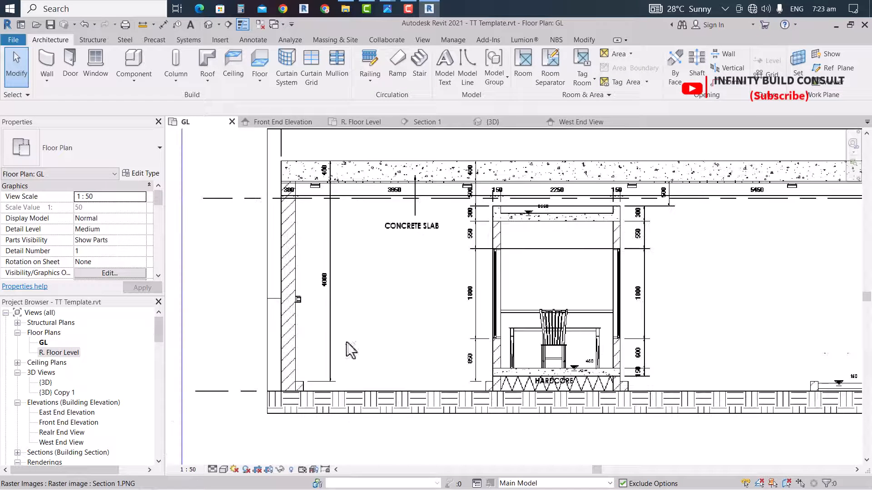
scroll(321, 393, "down", 2)
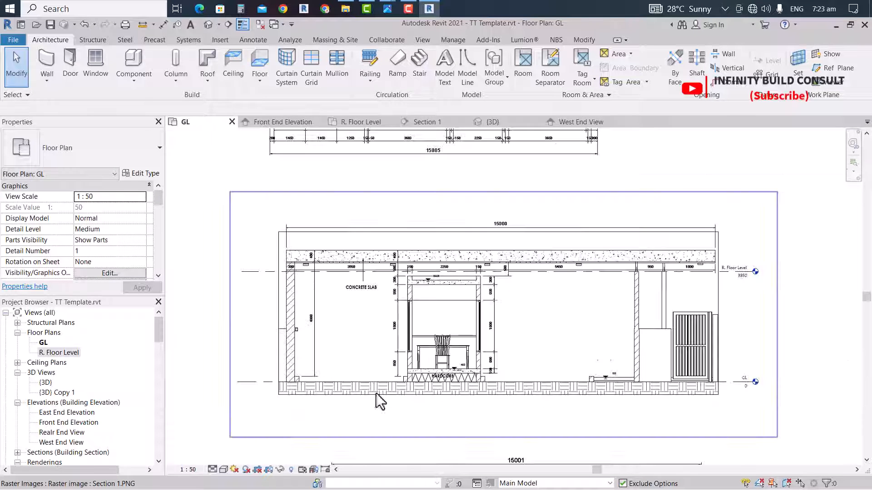
scroll(604, 377, "up", 2)
scroll(590, 379, "down", 5)
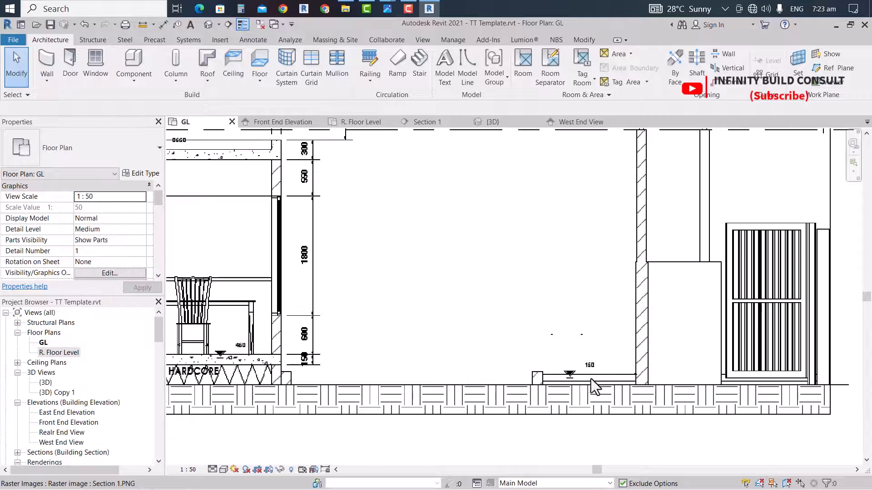
Draw a horizontal building section across the whole gatehouse on the GL plan, through the room below the toilet, and open its view
scroll(400, 366, "up", 4)
scroll(350, 317, "down", 6)
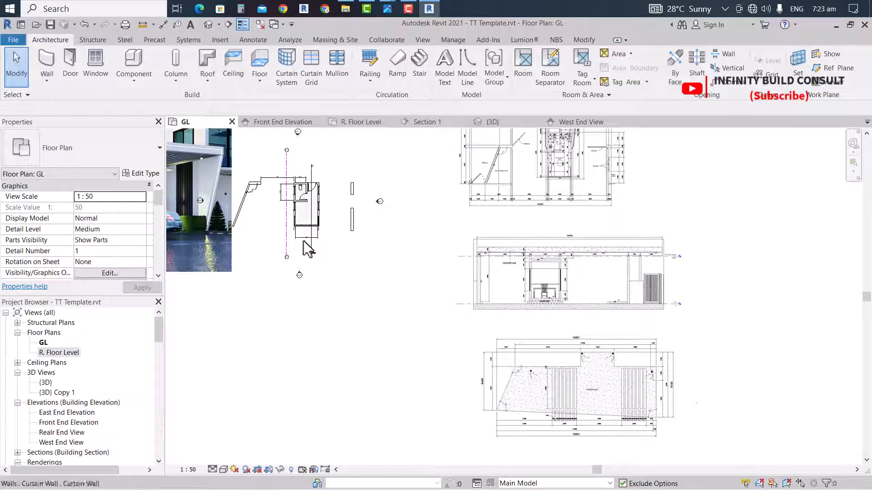
scroll(338, 214, "up", 5)
scroll(443, 313, "down", 4)
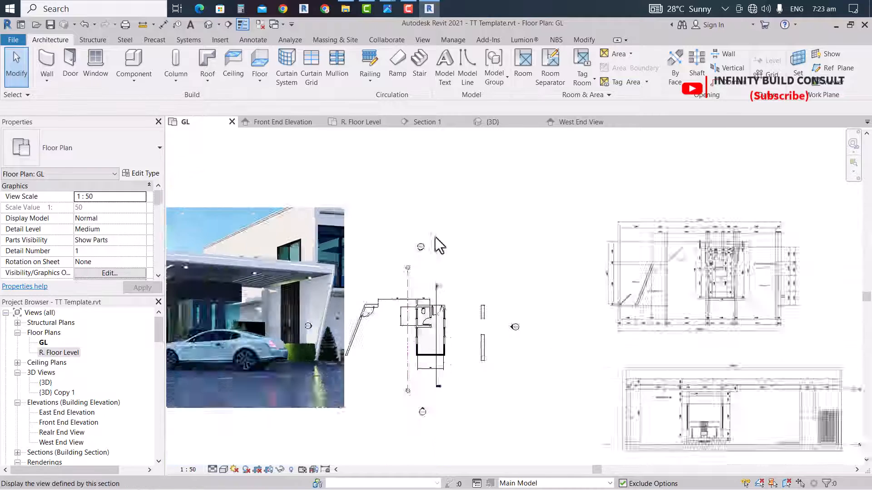
left_click(227, 24)
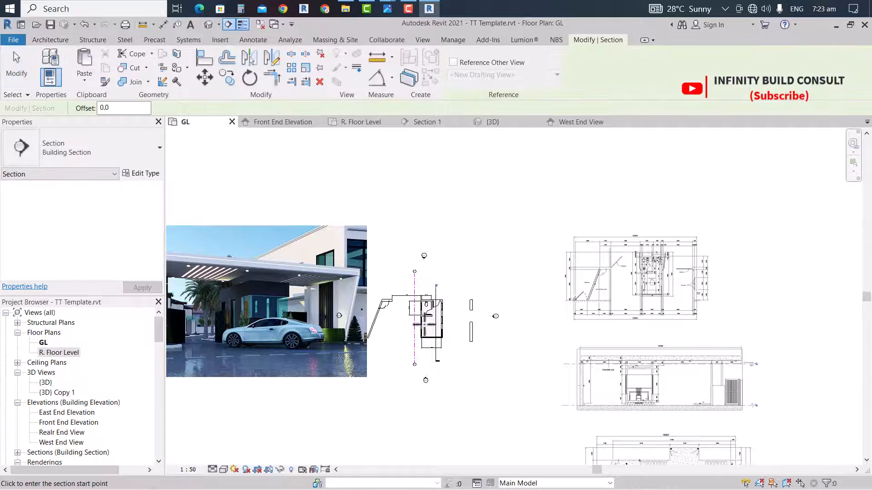
scroll(343, 311, "up", 3)
left_click(281, 292)
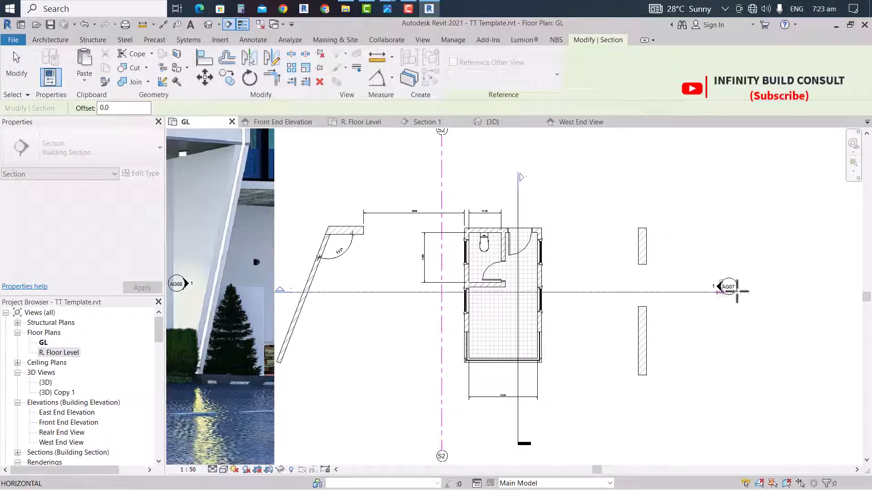
left_click(754, 291)
scroll(579, 281, "down", 2)
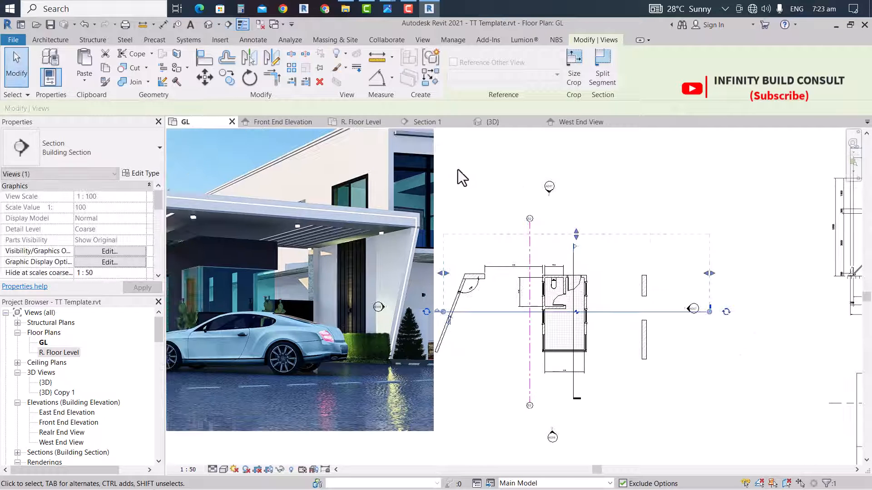
left_click(457, 170)
scroll(435, 305, "up", 3)
double_click(435, 305)
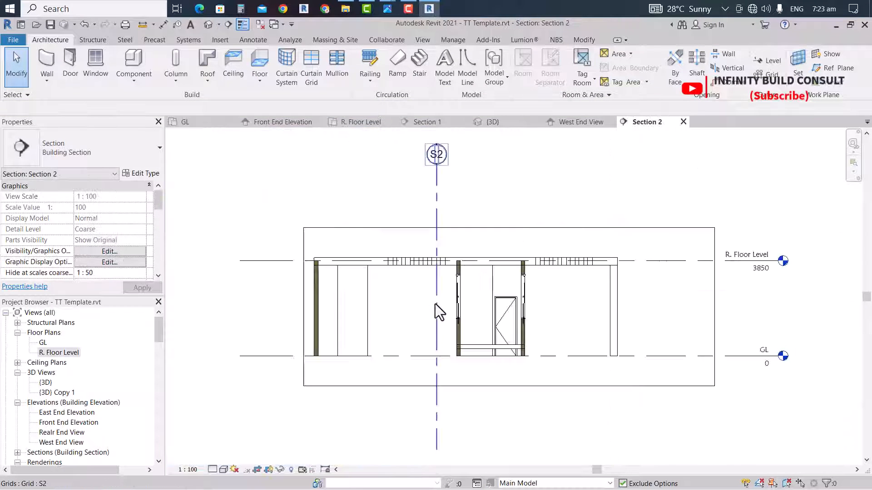
Dimension the clear height from the GL line to the underside of the roof slab in the new section
left_click(163, 25)
scroll(438, 359, "up", 3)
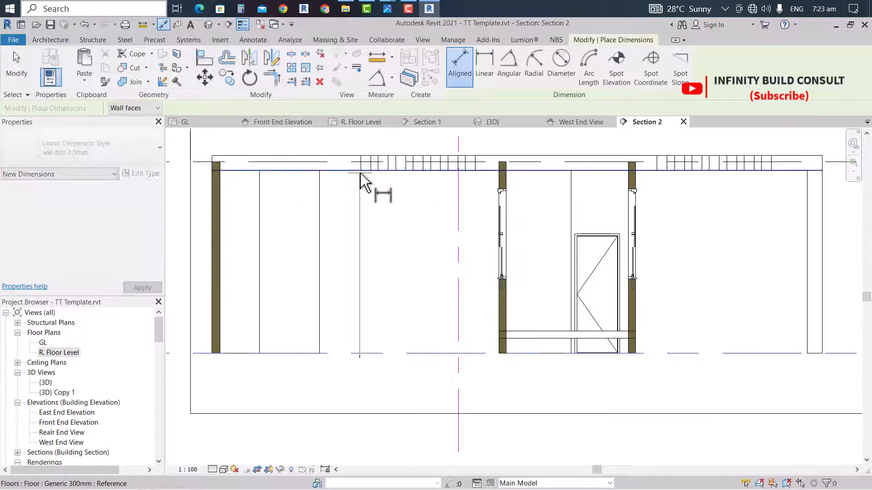
left_click(360, 173)
left_click(364, 353)
left_click(362, 336)
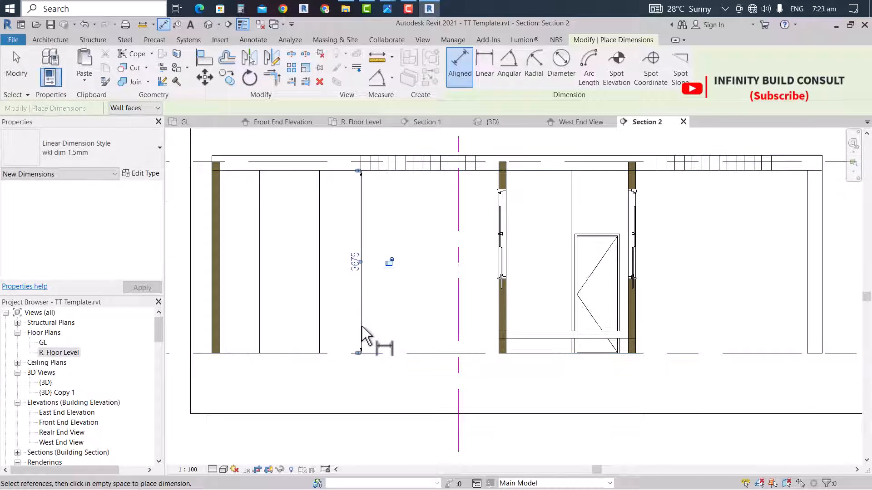
scroll(362, 336, "down", 3)
key("Escape")
key("Escape")
Raise the roof slab to a height offset of 500 from R. Floor Level, and correct the offset to 450
scroll(346, 249, "up", 2)
left_click(343, 230)
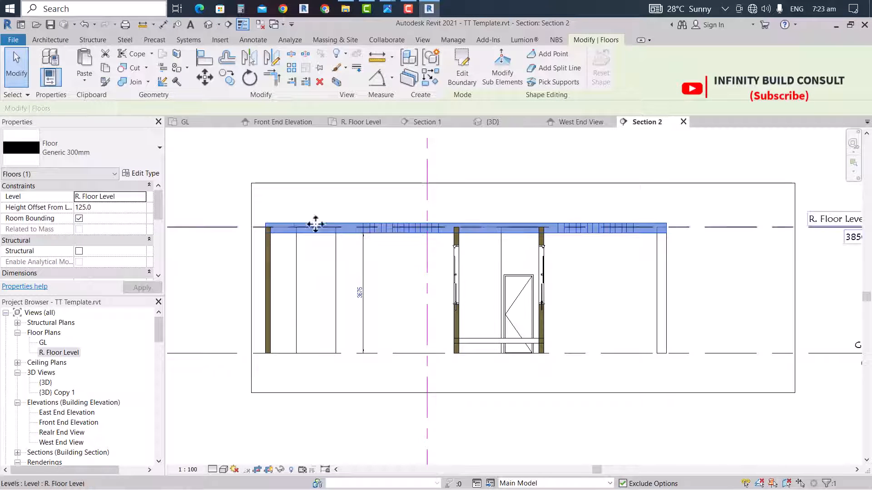
left_click(99, 209)
double_click(99, 209)
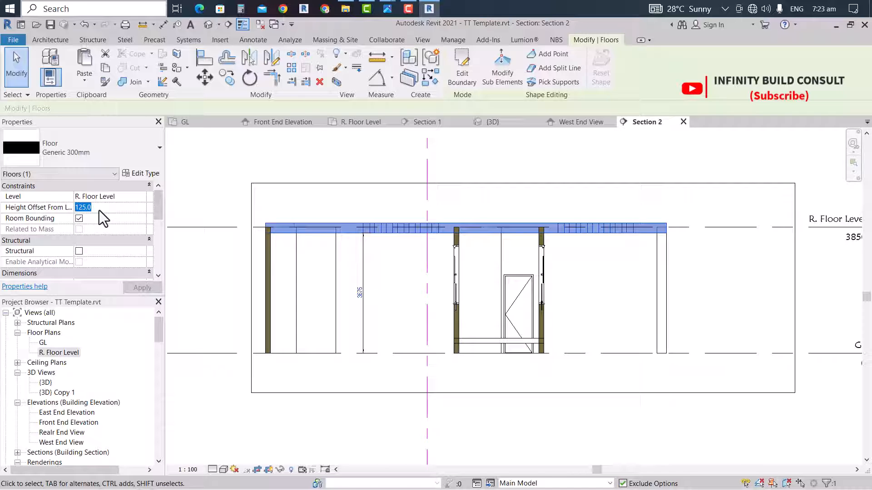
type("500")
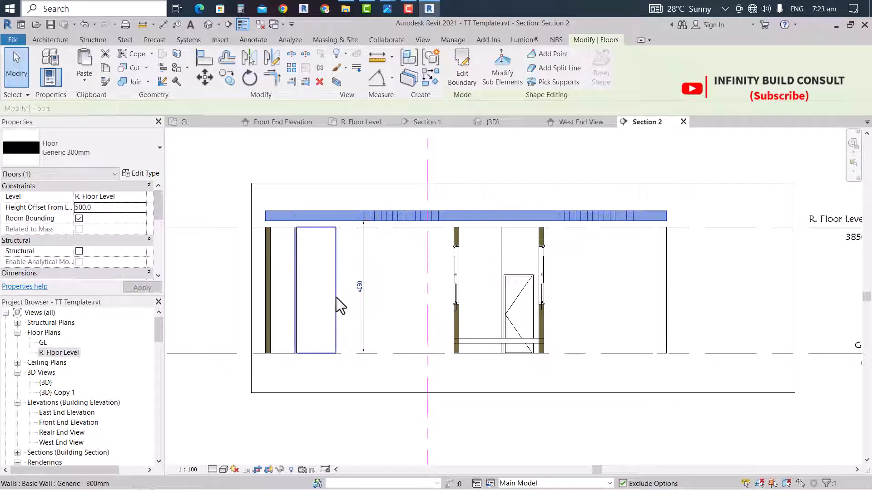
scroll(356, 286, "up", 3)
double_click(104, 209)
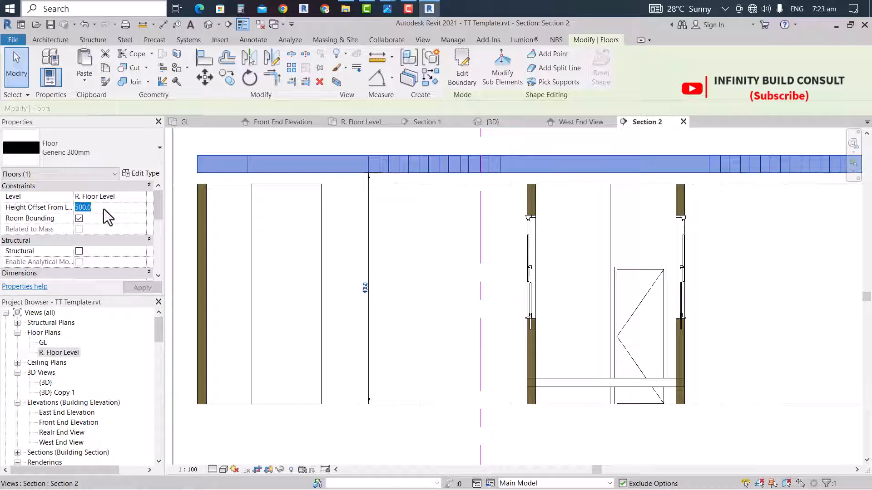
type("450")
scroll(391, 237, "down", 4)
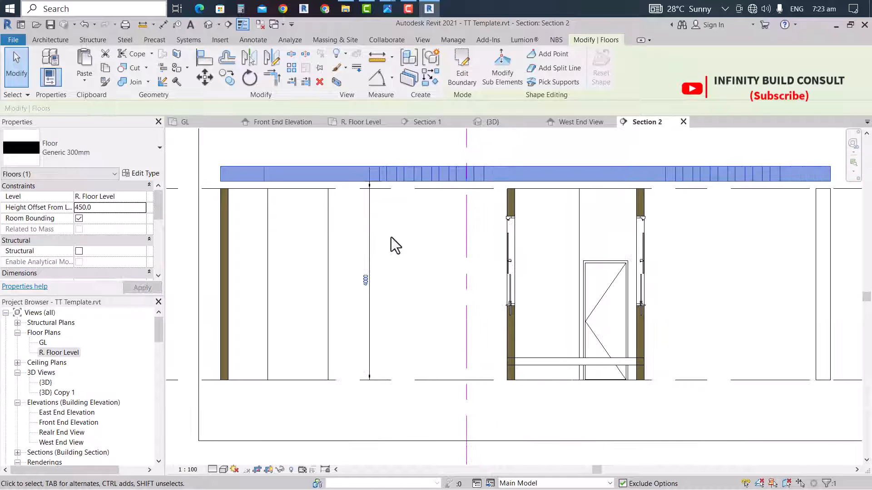
left_click(421, 279)
scroll(404, 275, "down", 5)
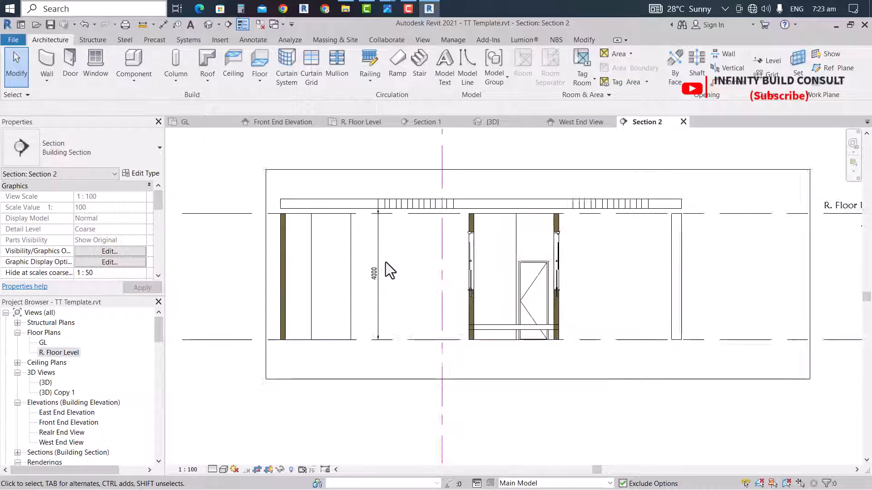
Examine the Section 1 image on the GL plan for the room's floor slab, kerb and window sill dimensions
left_click(218, 121)
scroll(481, 291, "down", 3)
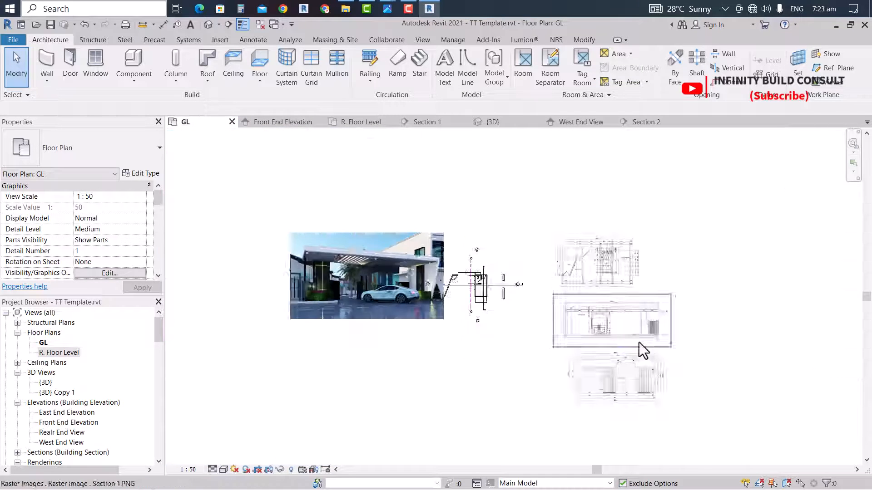
scroll(530, 308, "up", 8)
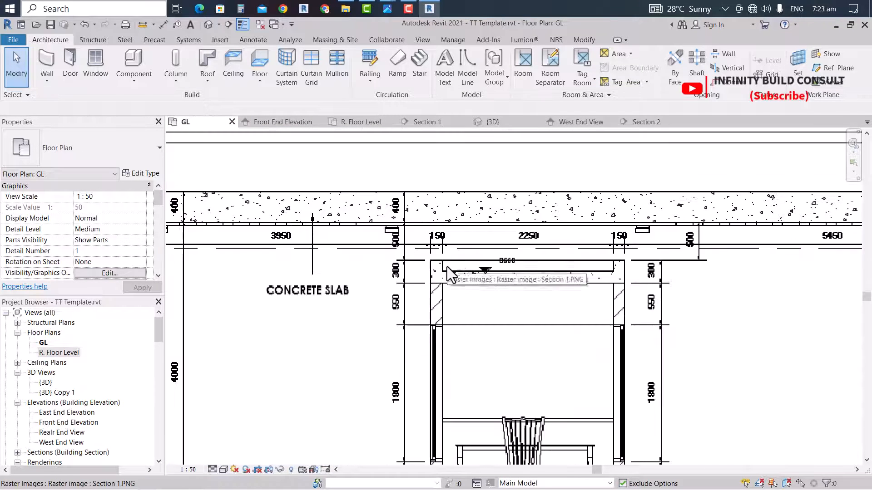
scroll(447, 266, "down", 2)
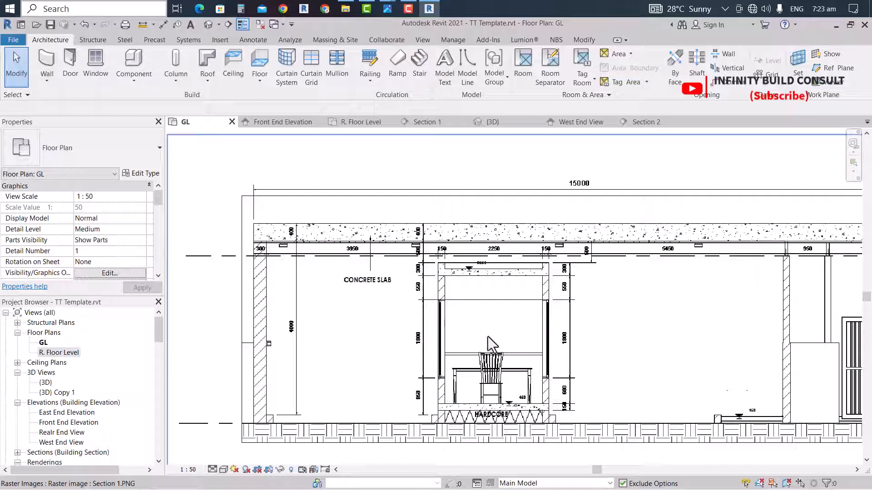
scroll(452, 275, "up", 2)
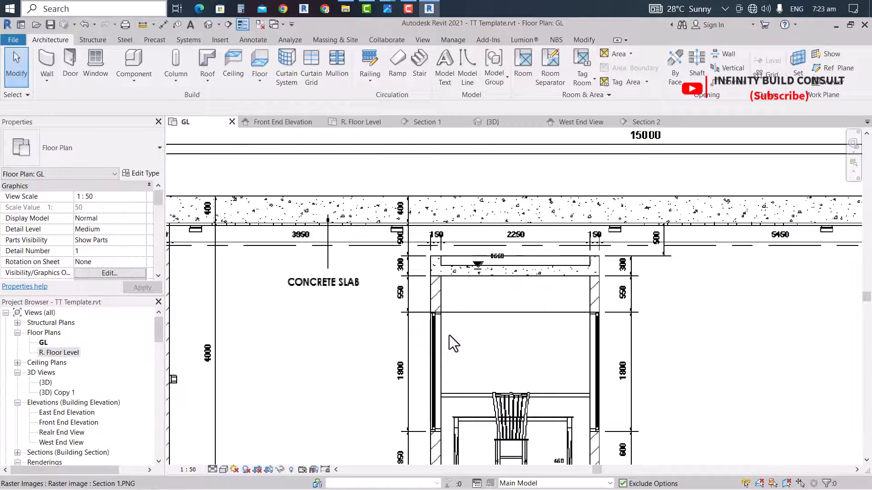
scroll(461, 389, "down", 2)
scroll(449, 386, "up", 4)
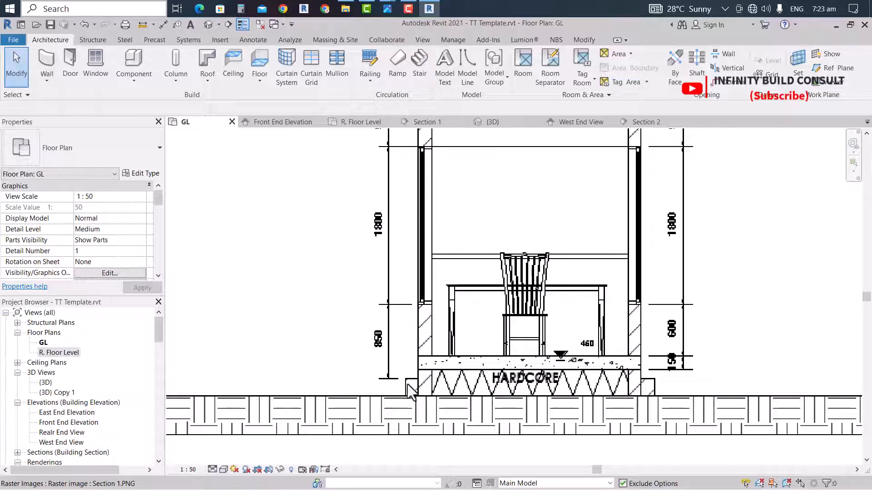
scroll(395, 366, "up", 2)
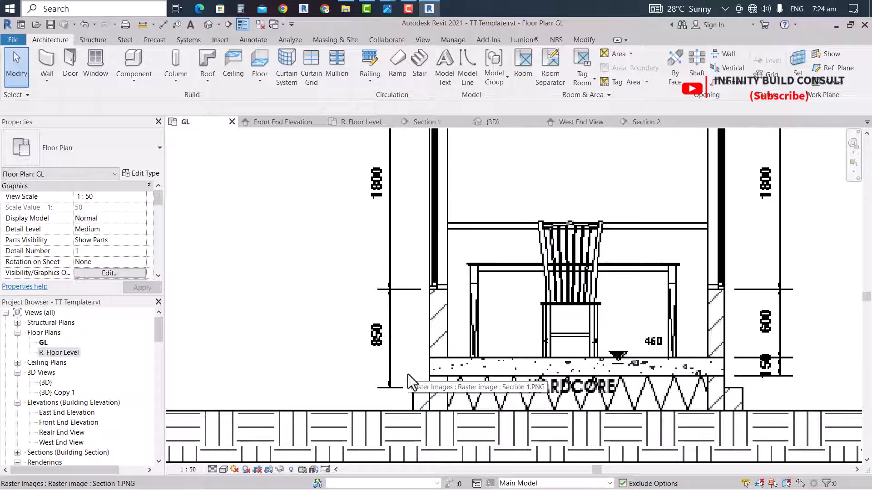
scroll(408, 375, "down", 2)
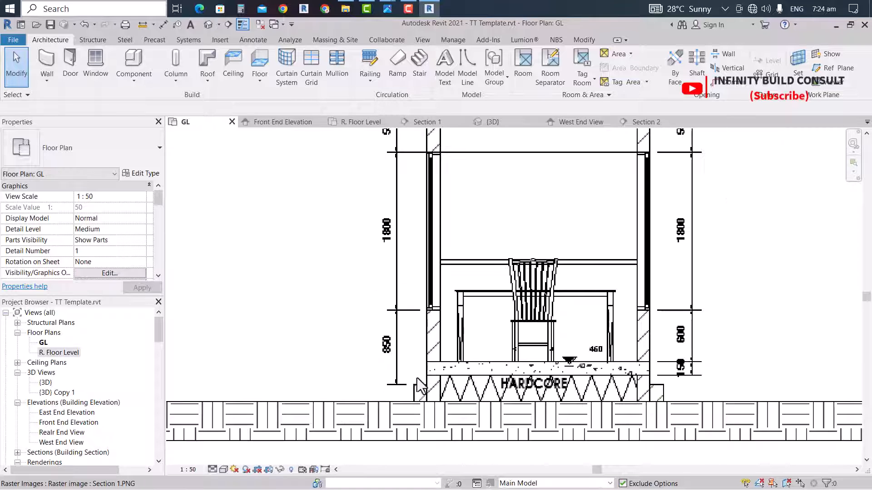
scroll(417, 379, "up", 2)
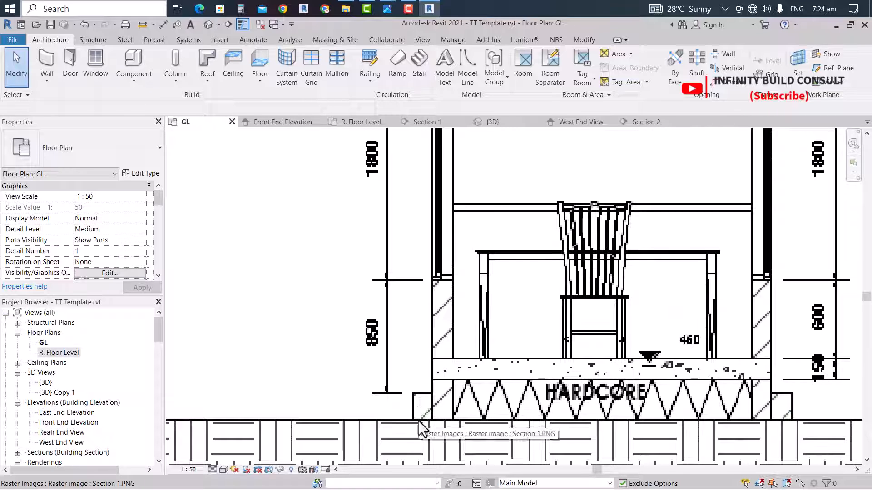
scroll(418, 425, "down", 3)
scroll(385, 252, "down", 2)
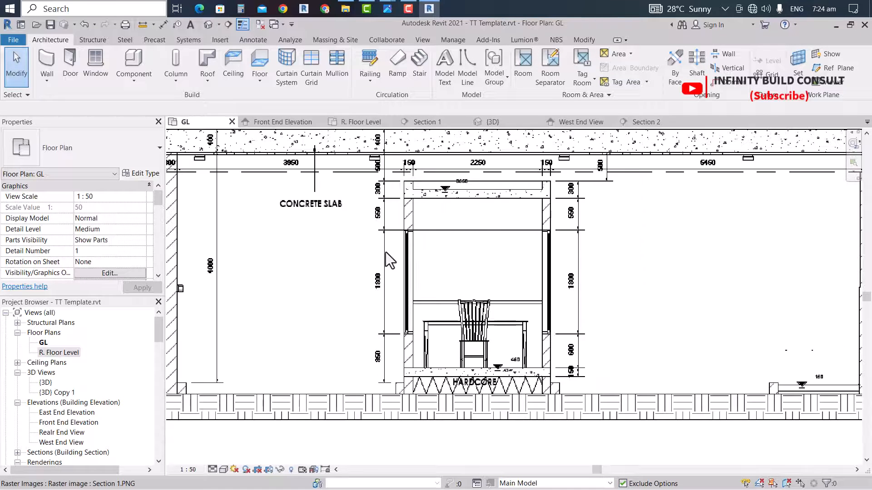
Examine the Section 1 image for the window height, the wall above the window and the room's own roof slab
scroll(385, 252, "up", 2)
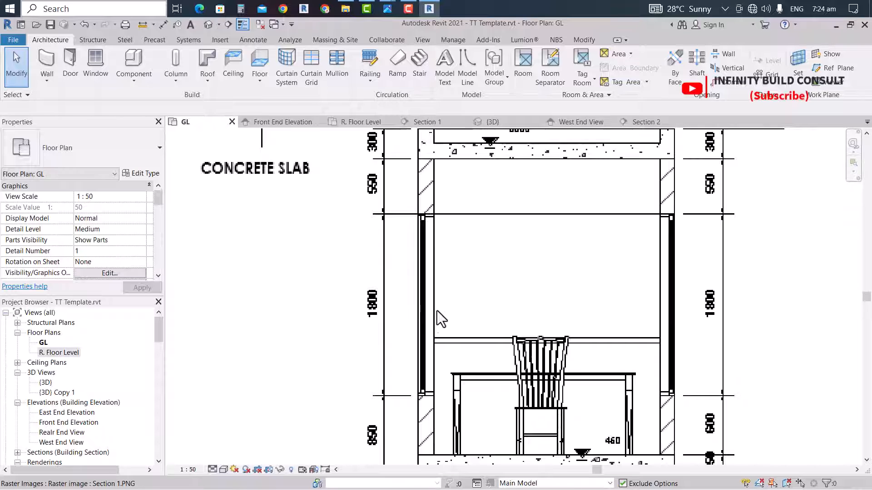
scroll(429, 329, "down", 4)
scroll(422, 217, "up", 5)
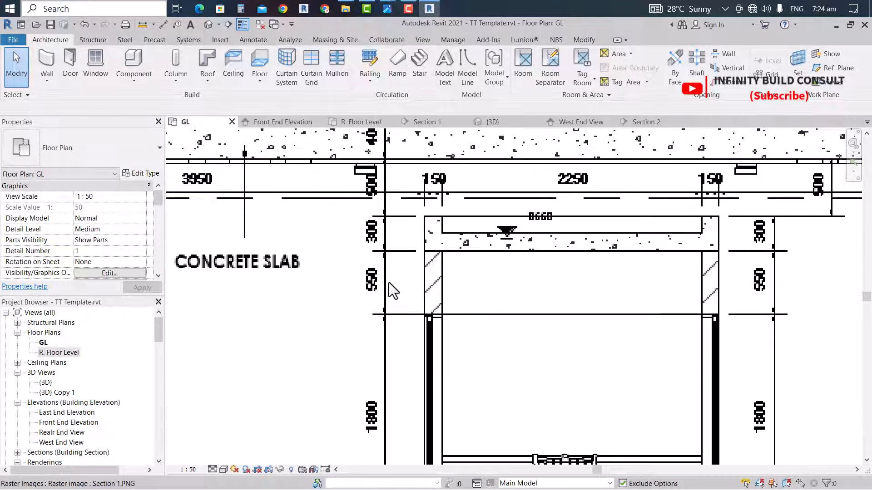
scroll(389, 282, "up", 2)
scroll(373, 296, "down", 2)
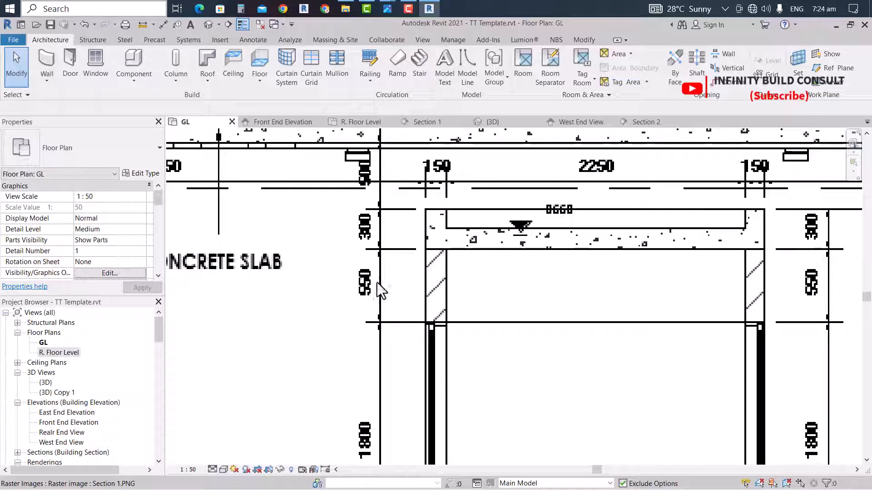
scroll(412, 240, "up", 2)
scroll(421, 239, "down", 4)
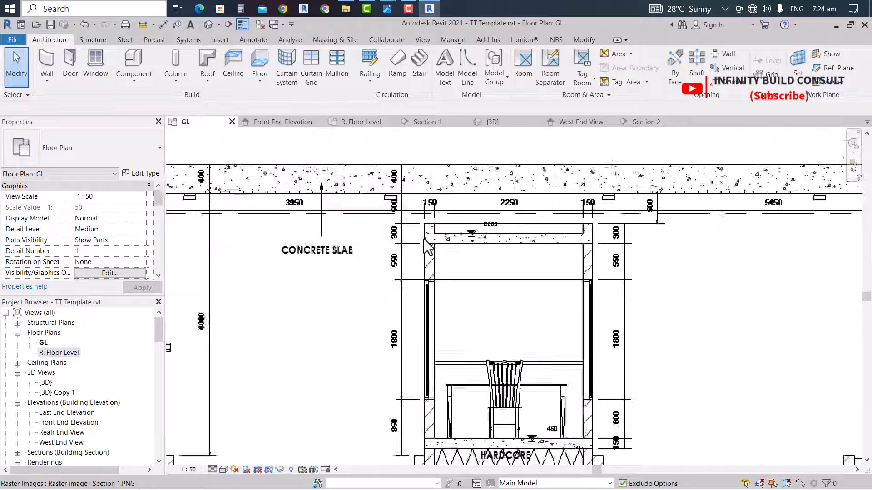
scroll(449, 285, "down", 1)
scroll(448, 258, "up", 2)
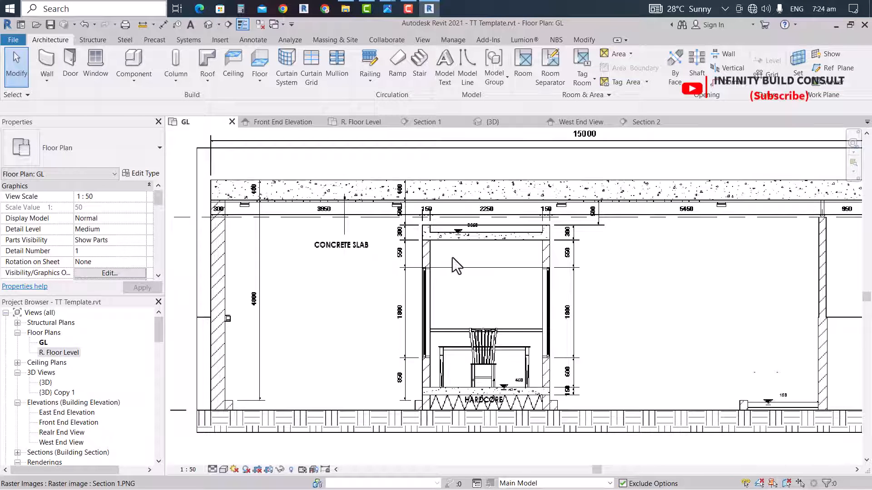
scroll(452, 257, "down", 2)
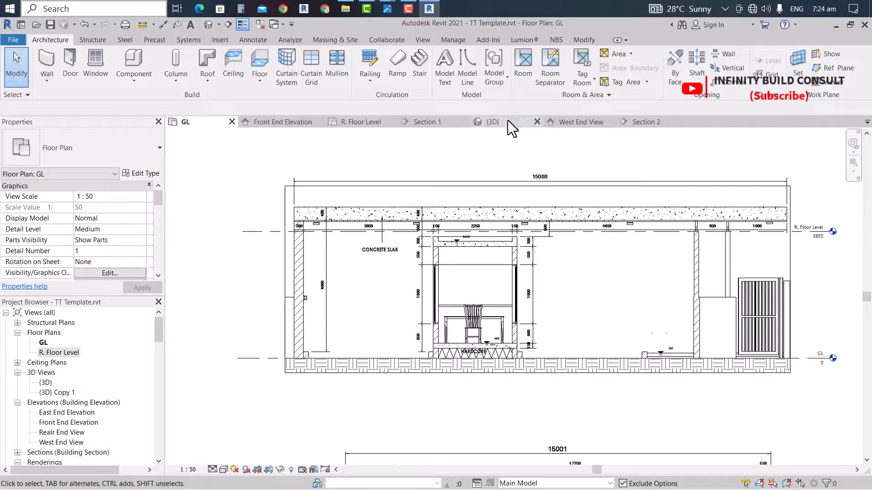
Dimension the height from the GL line to the sill of the room's left window in Section 2
left_click(641, 122)
scroll(511, 269, "up", 5)
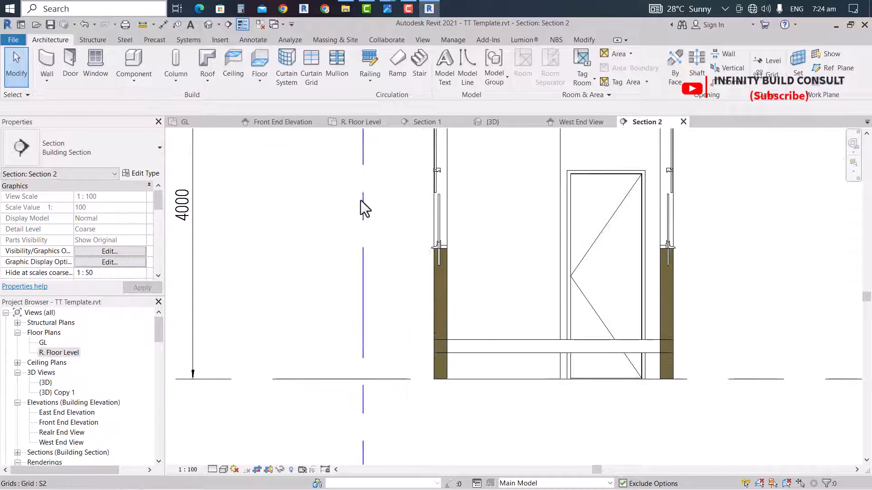
scroll(360, 201, "down", 2)
left_click(163, 25)
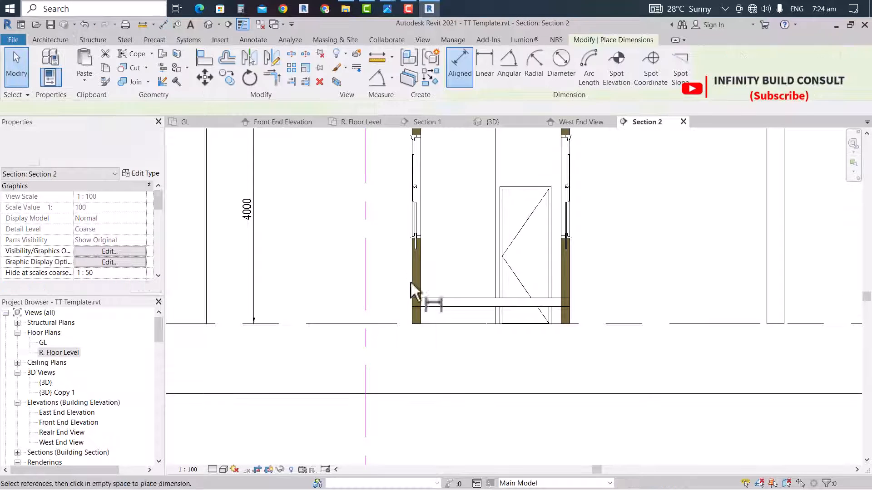
scroll(439, 325, "up", 2)
left_click(437, 323)
scroll(407, 192, "up", 2)
left_click(407, 193)
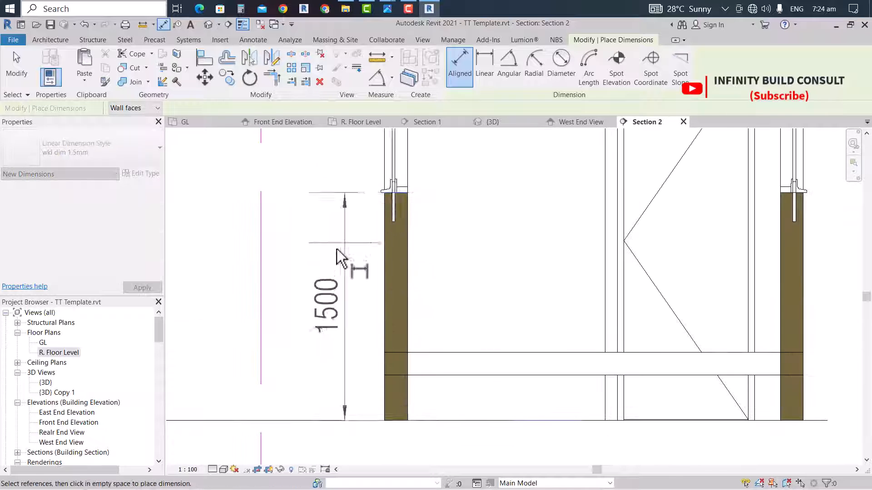
scroll(335, 253, "down", 2)
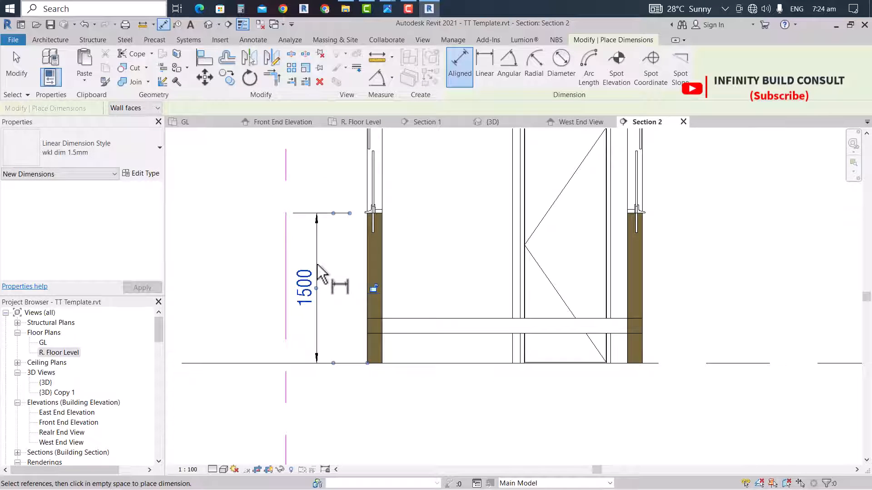
key("Escape")
scroll(359, 313, "down", 2)
scroll(368, 253, "up", 2)
scroll(382, 275, "down", 2)
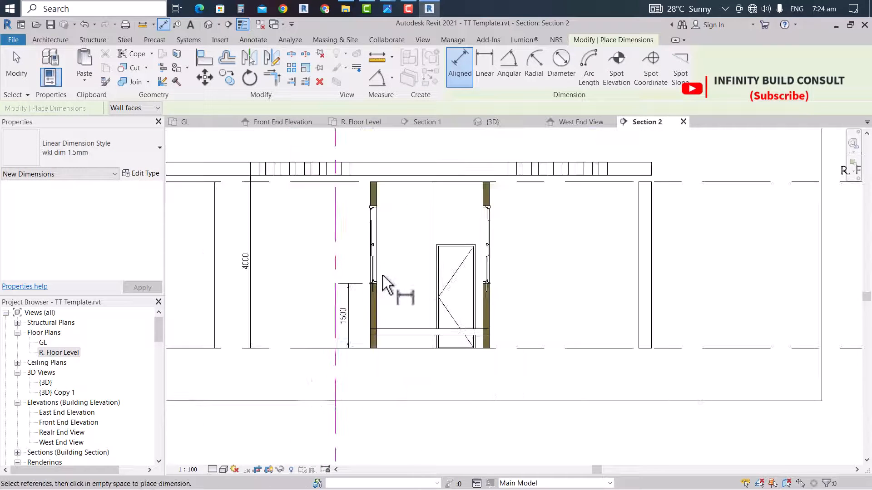
key("Escape")
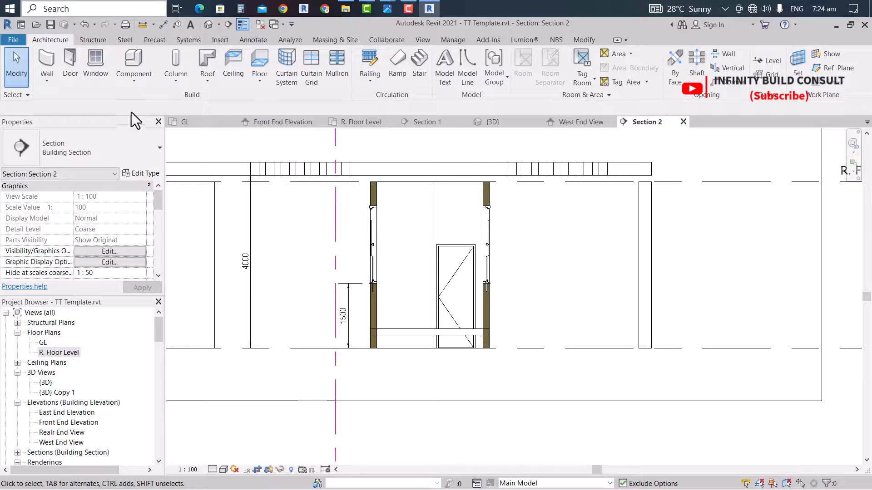
Set the base offset of the three curtain walls around the gatehouse room's corner window to 1050 in the 3D view
left_click(491, 122)
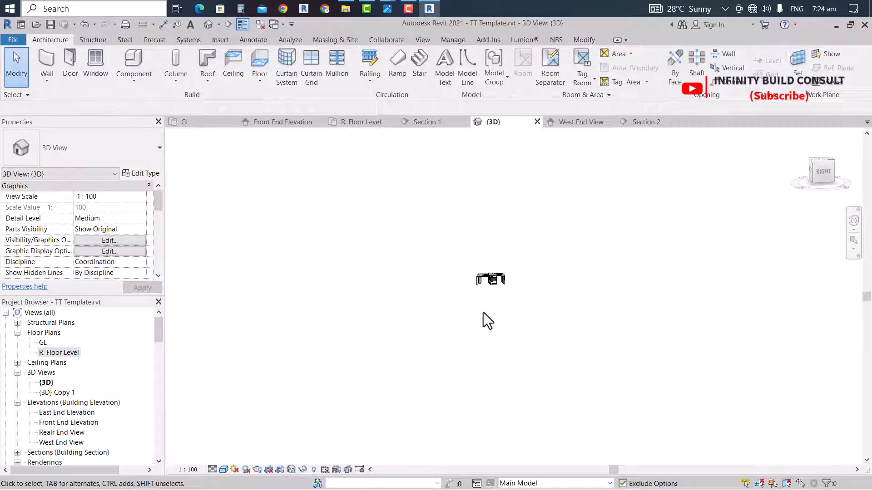
scroll(495, 267, "up", 5)
scroll(500, 251, "up", 3)
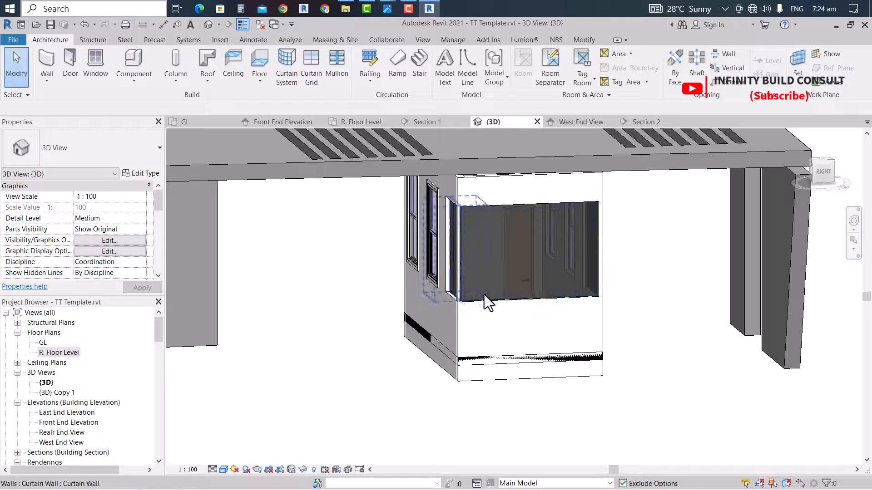
left_click(489, 299)
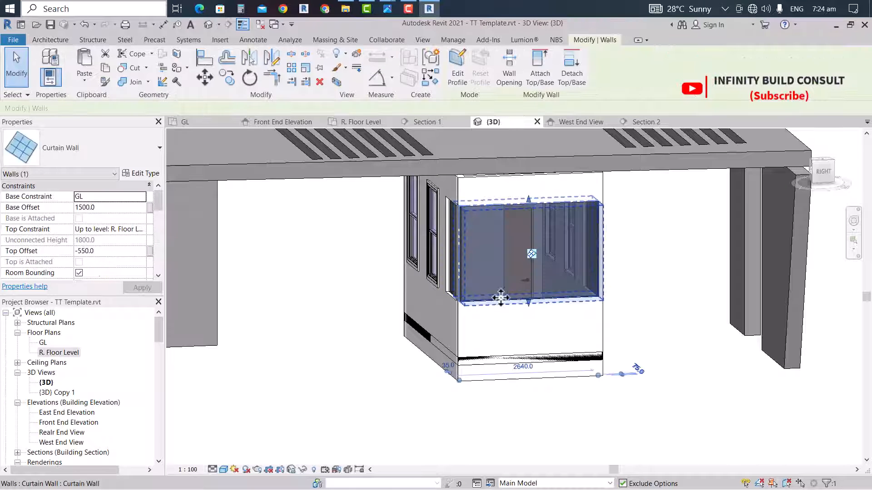
scroll(495, 300, "down", 2)
middle_click_drag(495, 299, 477, 273, "shift")
scroll(476, 274, "up", 3)
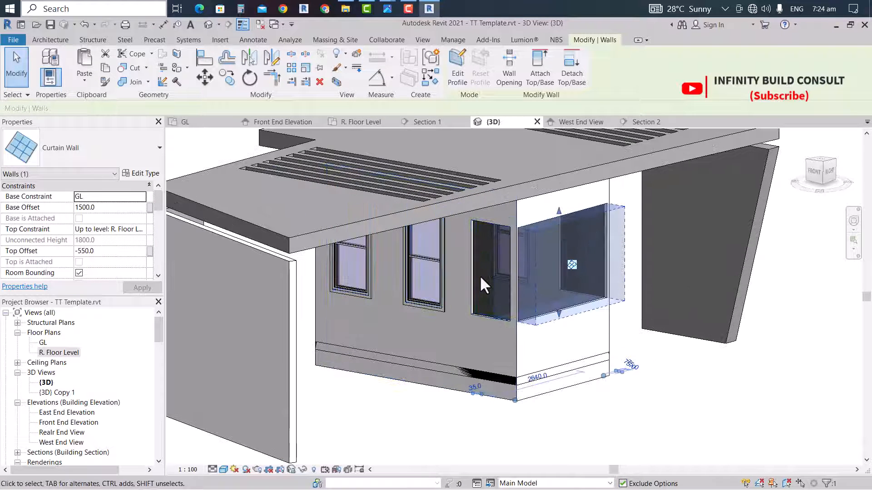
left_click(480, 222, "ctrl")
scroll(490, 220, "down", 3)
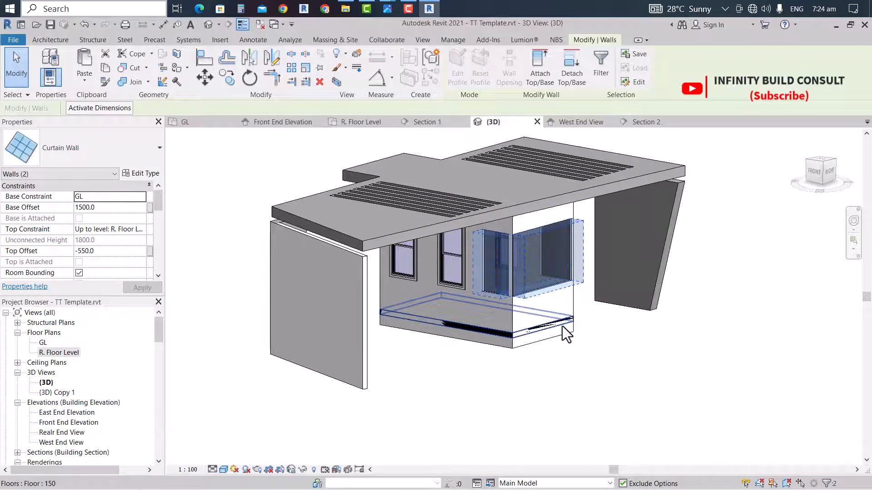
middle_click_drag(566, 331, 423, 331, "shift")
scroll(587, 236, "up", 3)
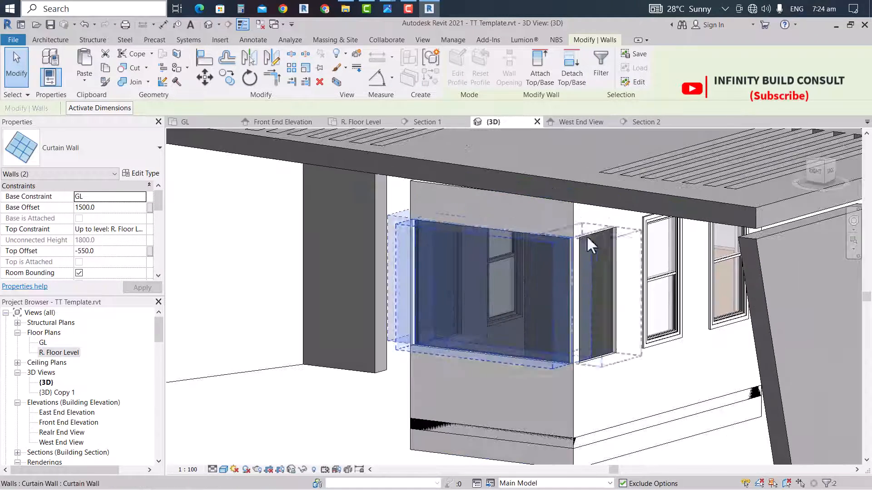
left_click(604, 237, "ctrl")
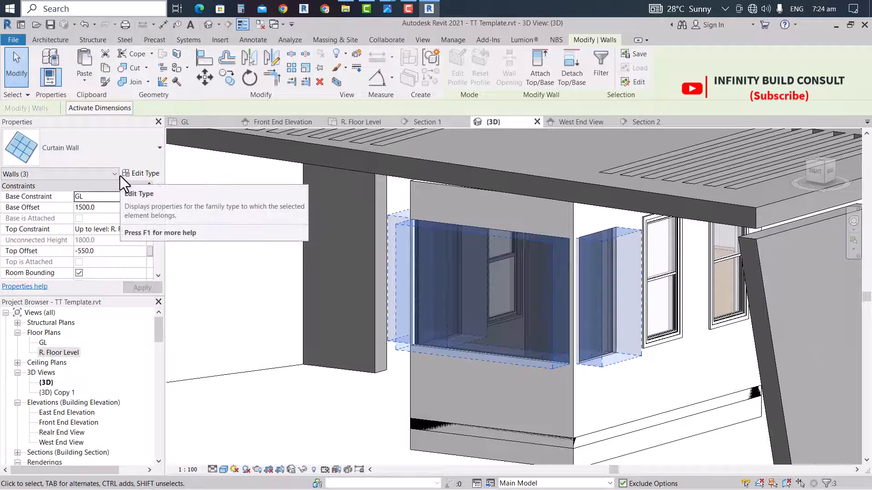
left_click(107, 207)
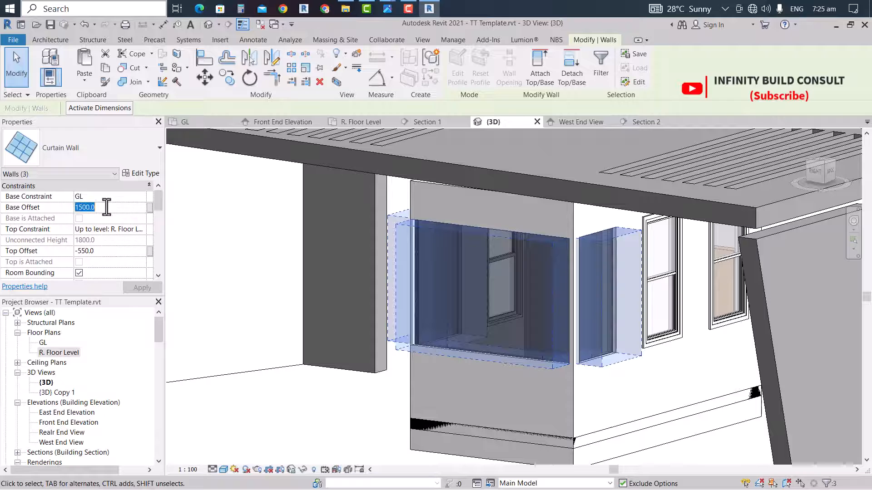
type("105")
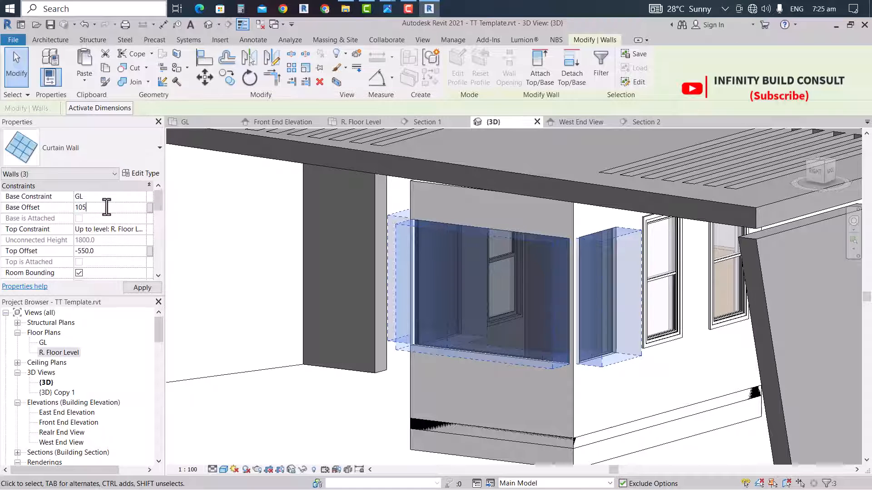
type("0")
scroll(475, 260, "down", 3)
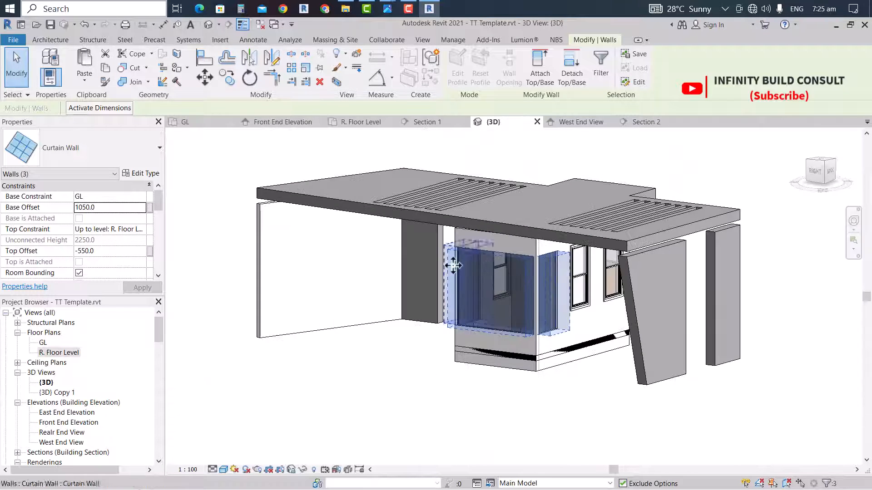
Dimension the height of the curtain wall window in Section 1
left_click(655, 121)
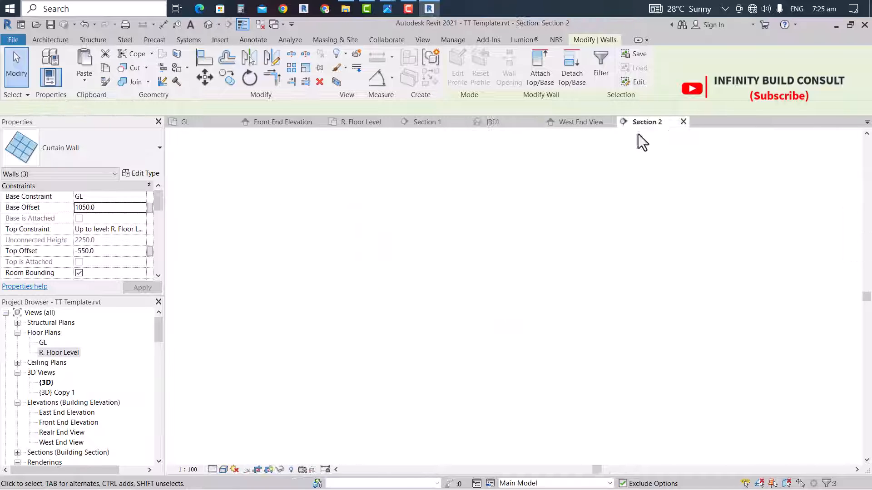
scroll(336, 229, "up", 2)
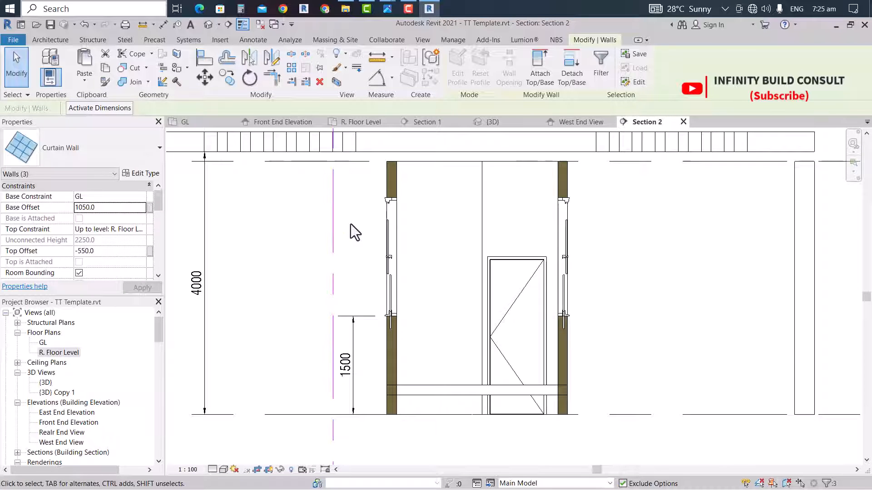
scroll(401, 268, "down", 3)
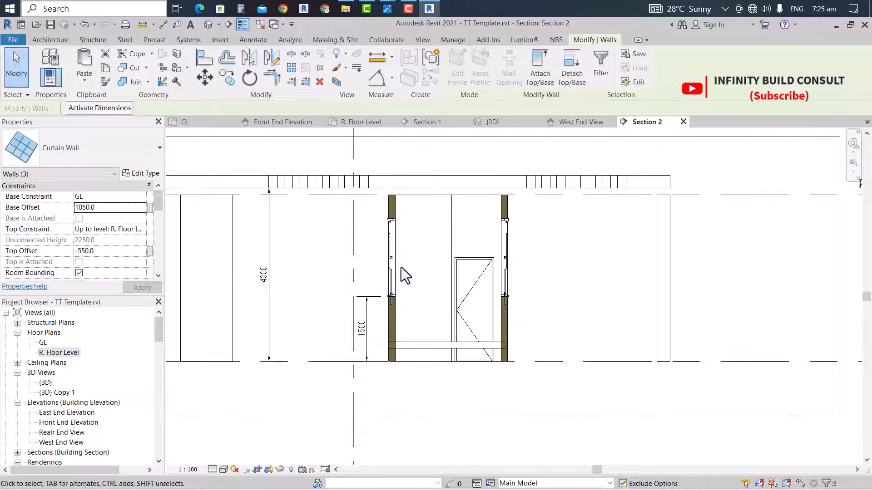
left_click(434, 121)
scroll(500, 327, "up", 1)
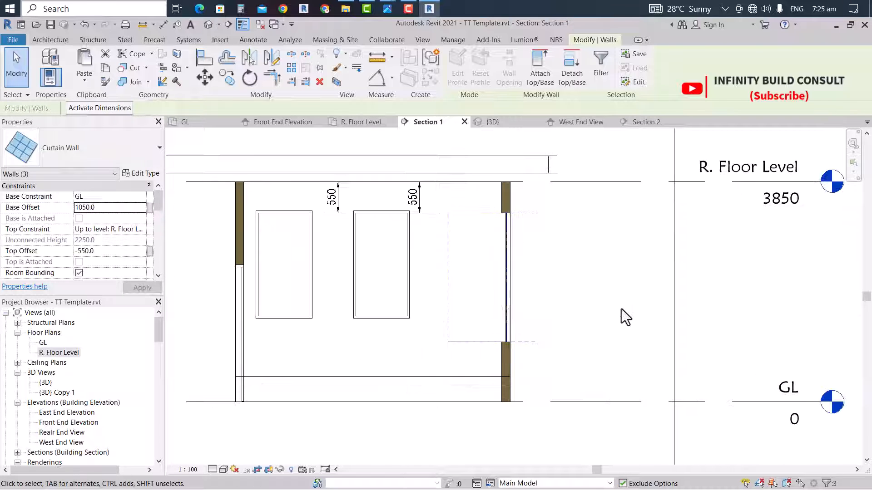
left_click(625, 316)
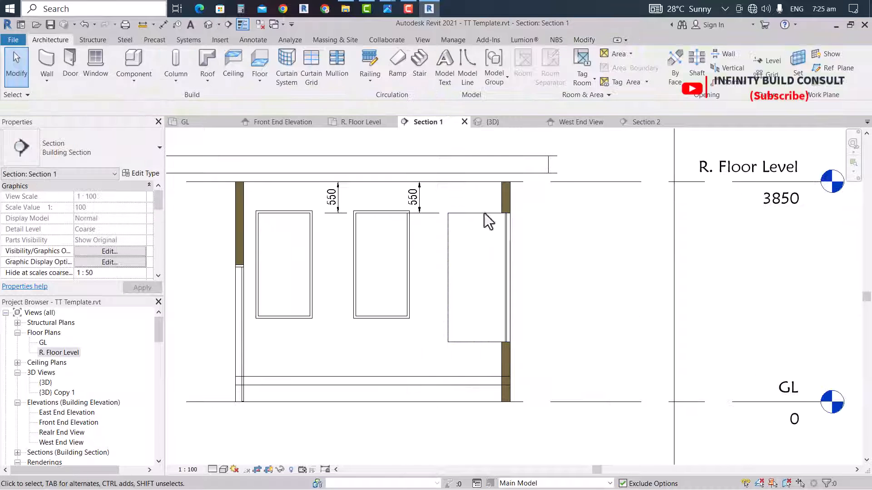
left_click(163, 25)
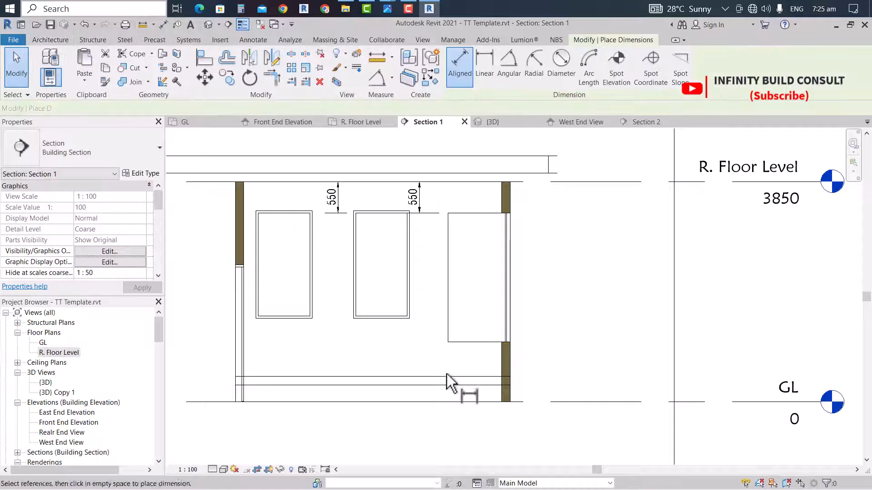
left_click(473, 223)
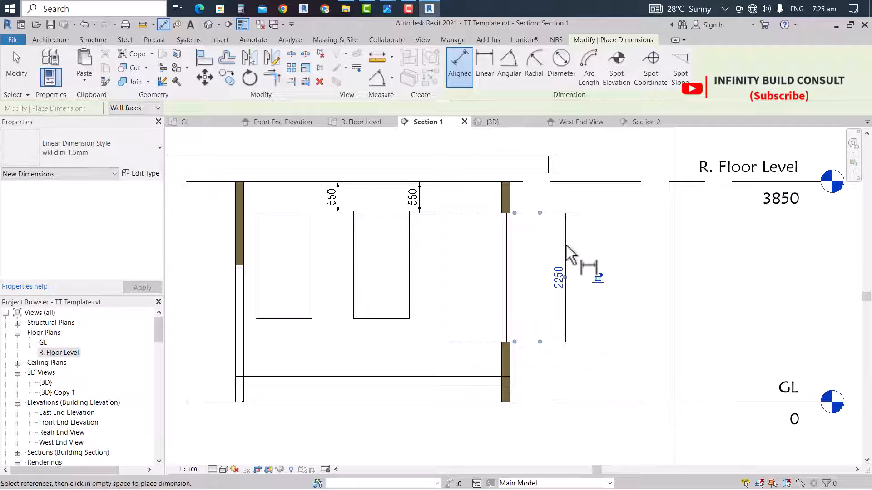
left_click(568, 254)
key("Escape")
key("Escape")
scroll(489, 274, "down", 3)
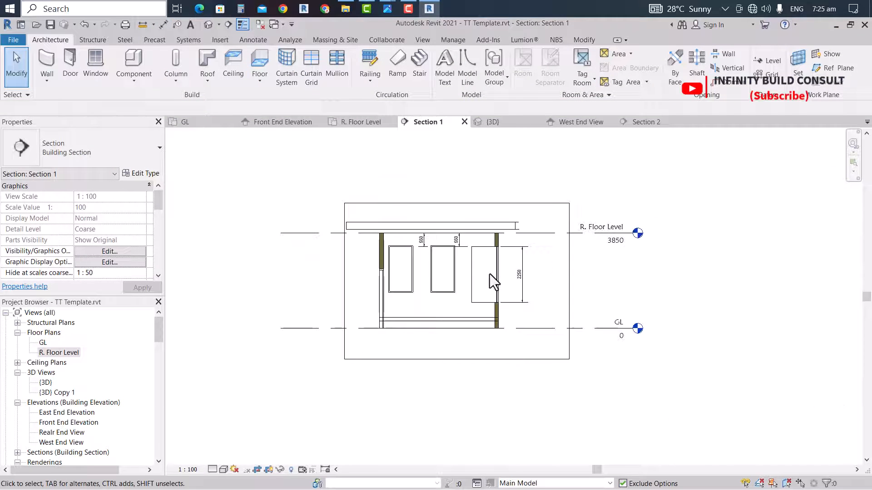
scroll(471, 279, "up", 2)
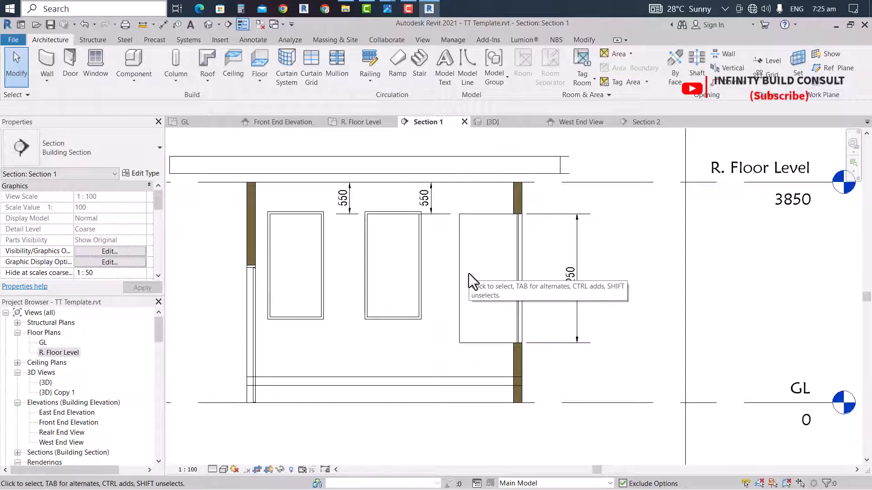
scroll(597, 264, "up", 2)
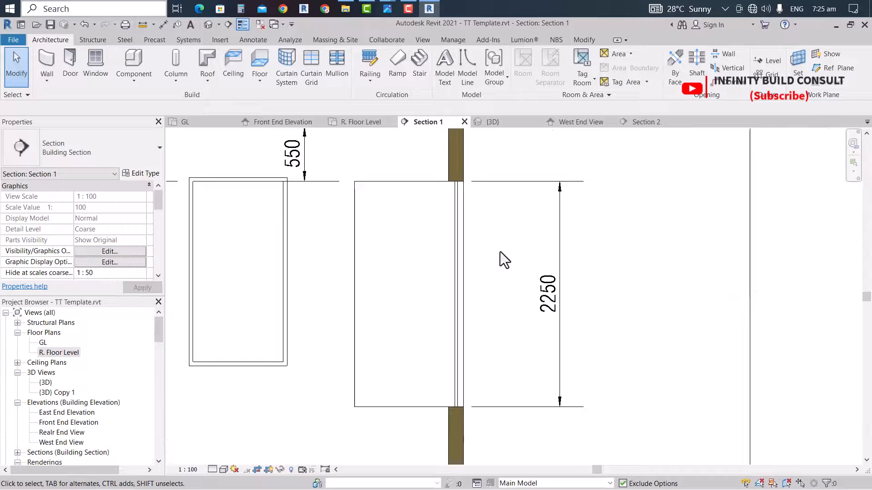
scroll(538, 278, "down", 2)
scroll(539, 279, "up", 2)
scroll(541, 276, "down", 3)
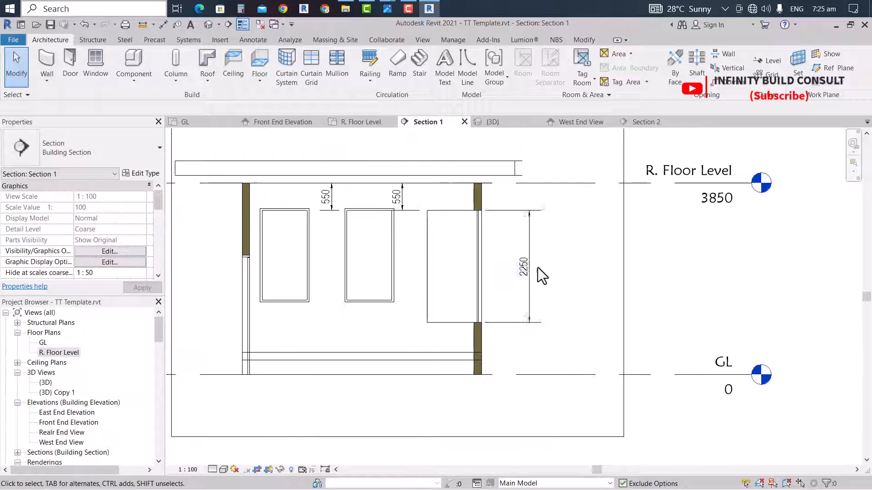
scroll(558, 242, "down", 2)
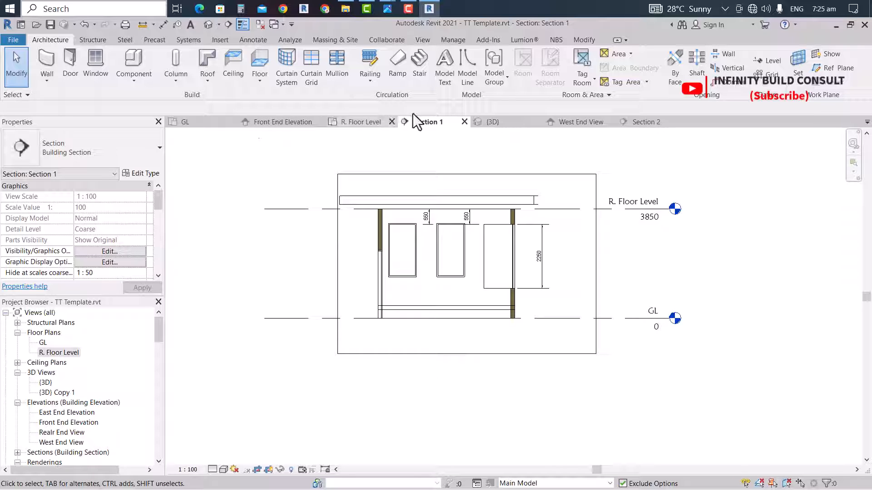
Lower the tops of the same three curtain walls in the 3D view by setting their top offset to -1000
left_click(500, 123)
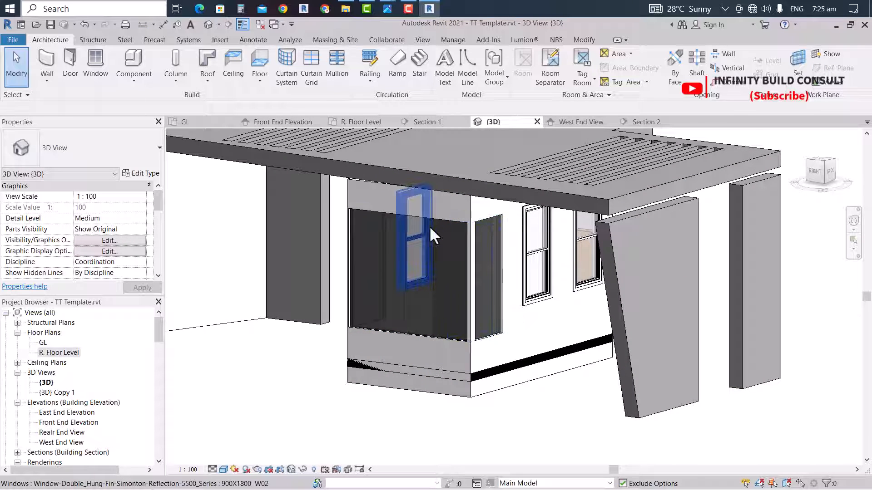
left_click(446, 223)
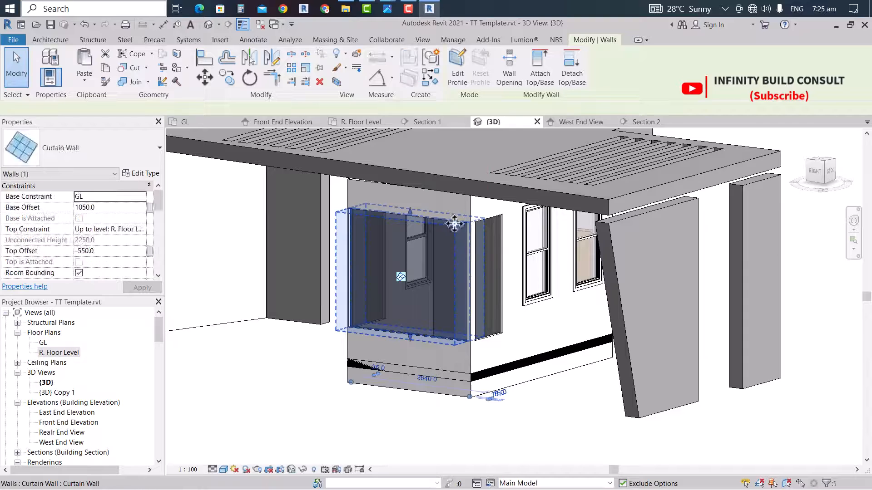
left_click(492, 217, "ctrl")
middle_click_drag(318, 266, 500, 298, "shift")
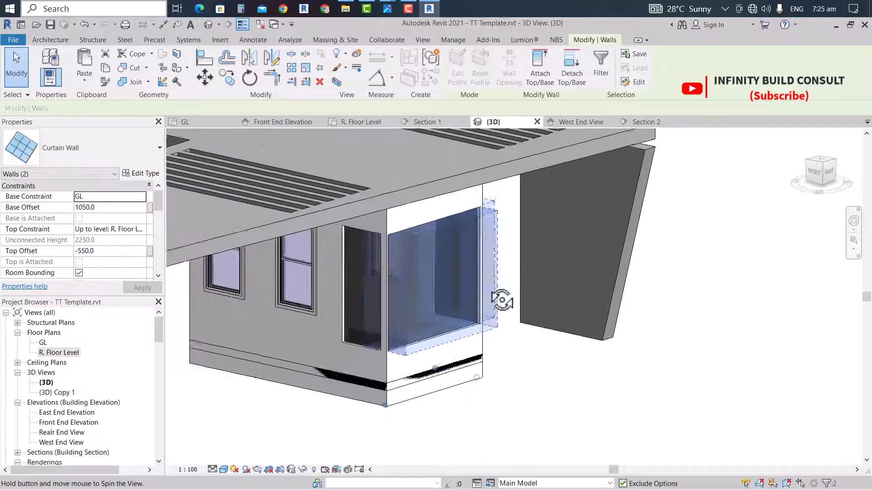
scroll(362, 228, "up", 4)
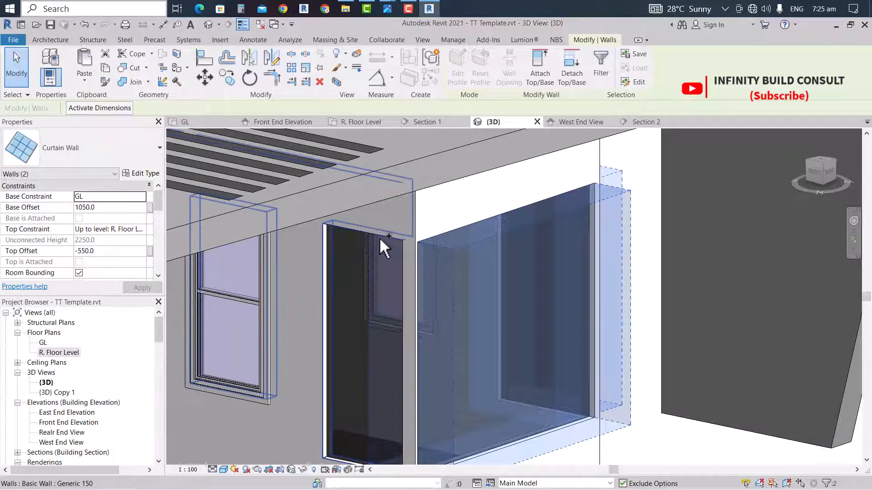
left_click(345, 241, "ctrl")
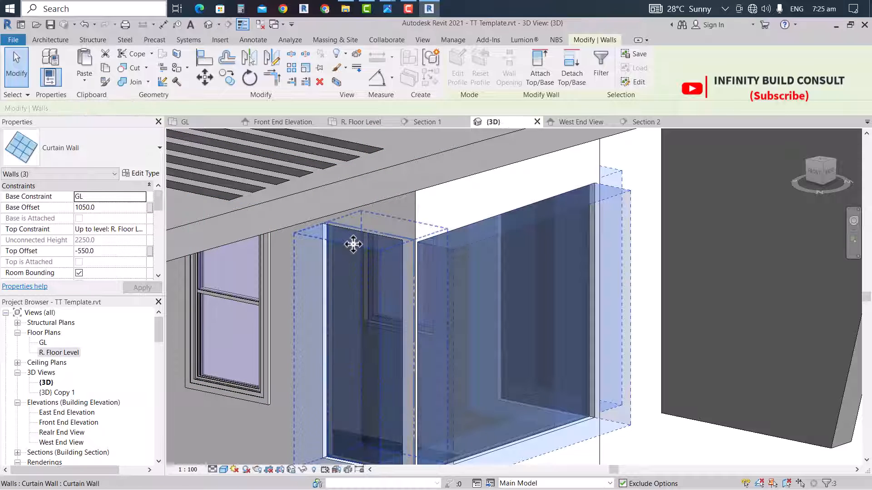
left_click(105, 250)
type("-")
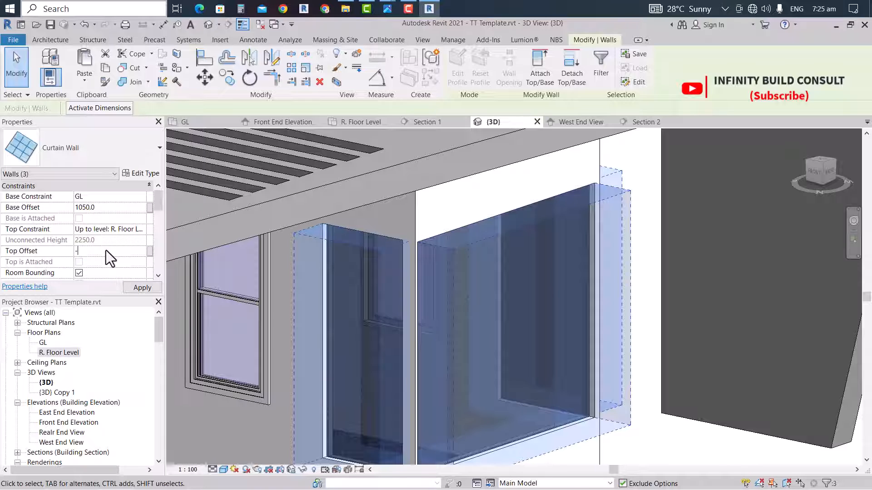
type("1000")
scroll(420, 303, "down", 5)
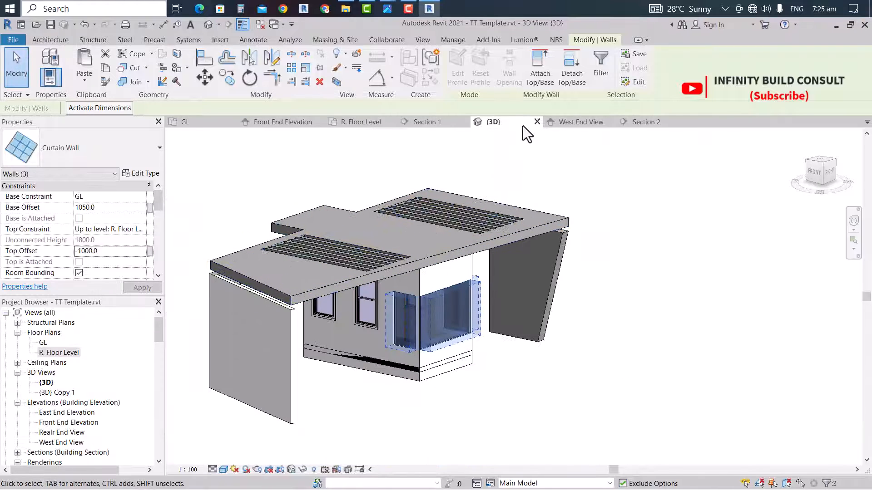
Return to the Section 1 view and dismiss the save reminder without saving
left_click(440, 124)
scroll(508, 238, "up", 3)
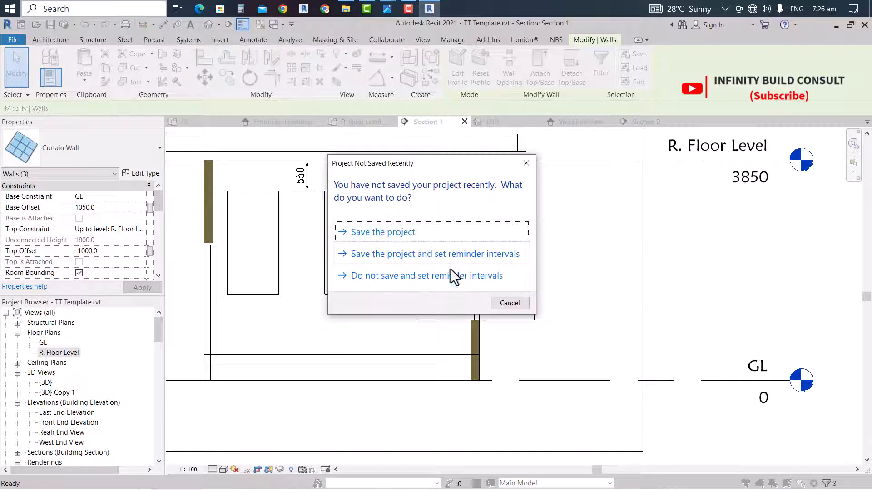
left_click(526, 163)
key("a")
key("l")
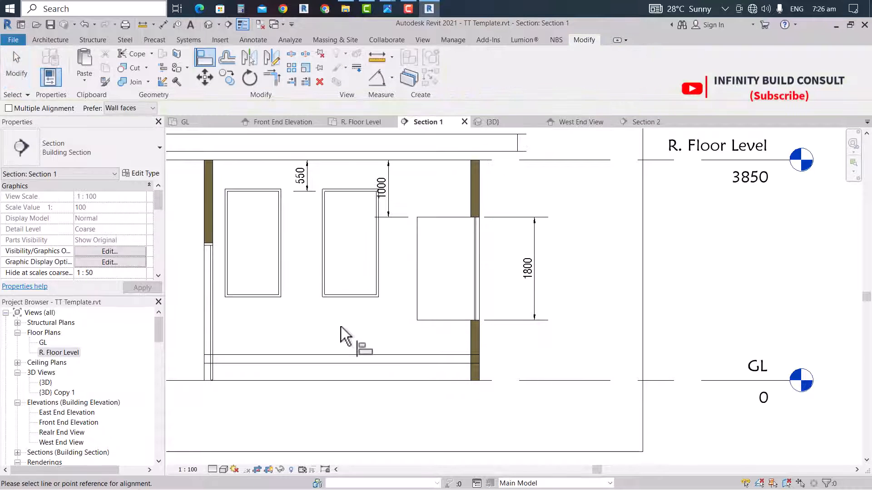
left_click(370, 295)
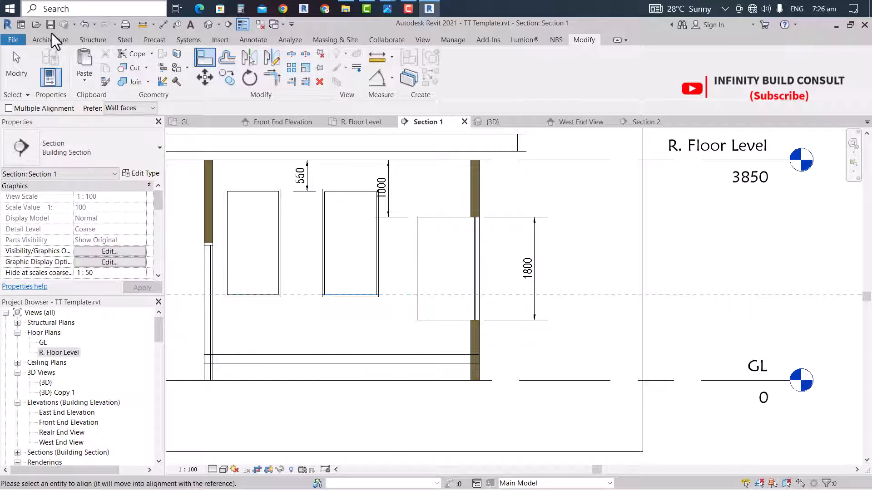
Dimension the height from the GL line to the bottom of the middle window in Section 1
left_click(163, 24)
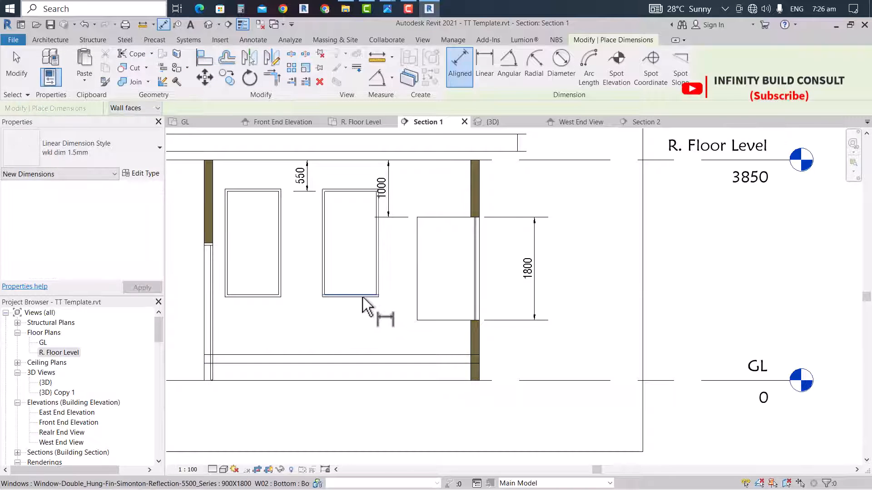
left_click(370, 380)
left_click(338, 336)
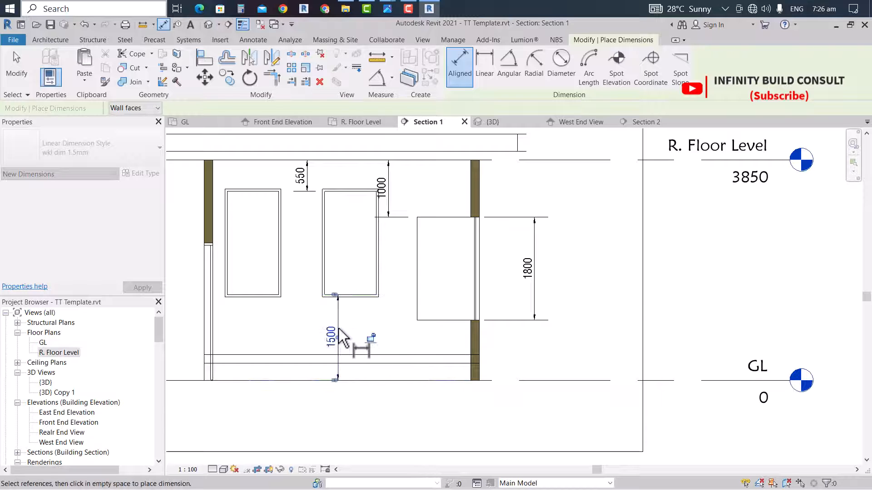
key("Escape")
key("Escape")
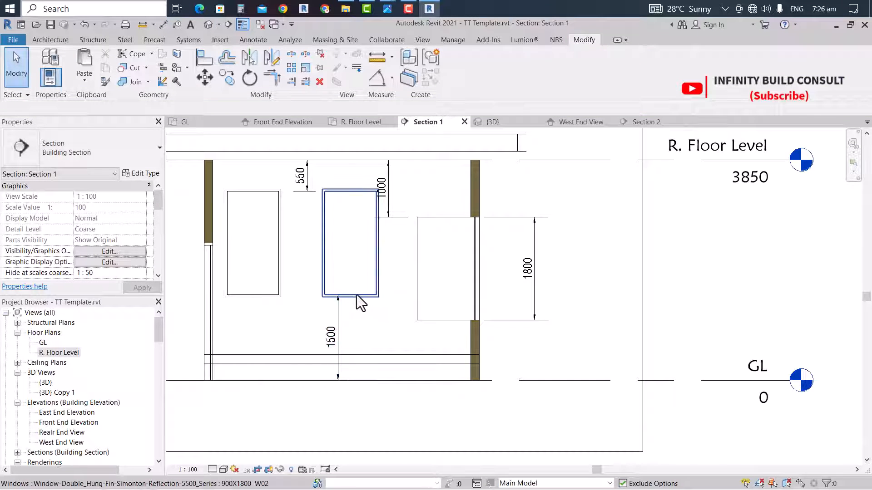
Check the sill and head heights of the two double-hung windows in Section 1
left_click(326, 291)
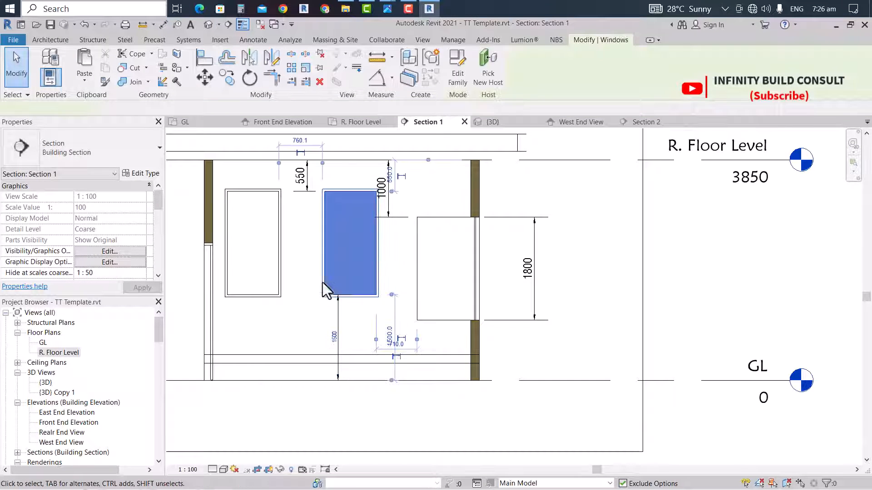
left_click(278, 288, "ctrl")
left_click(279, 287, "ctrl")
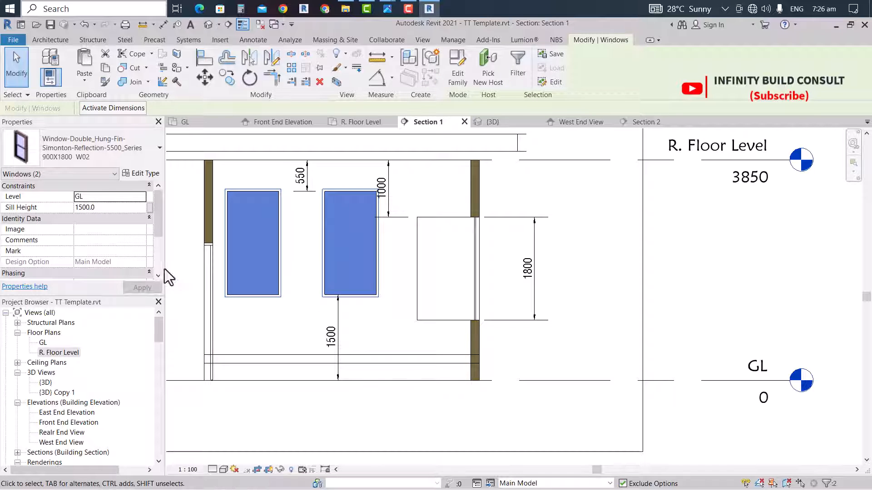
scroll(129, 245, "down", 3)
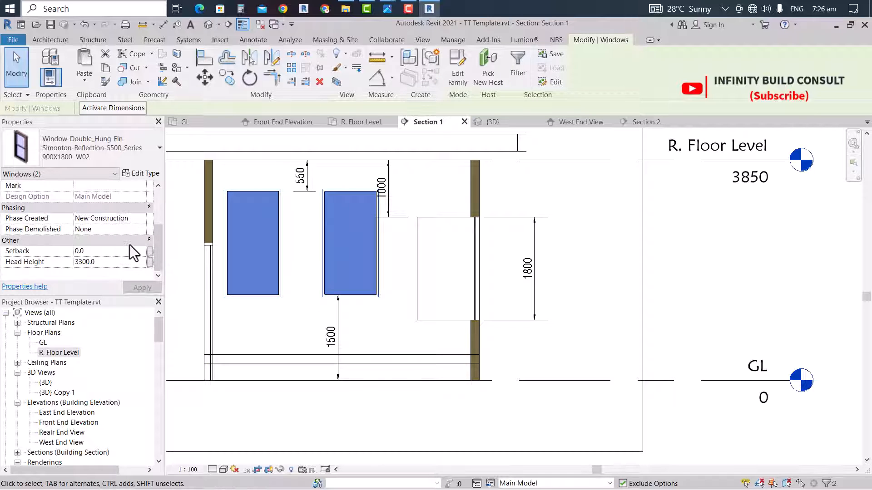
left_click(337, 391)
left_click(327, 258)
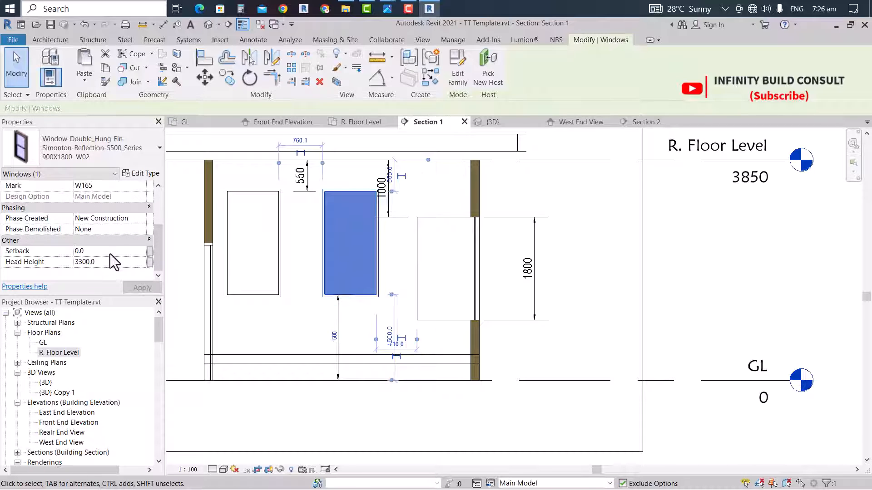
left_click(602, 212)
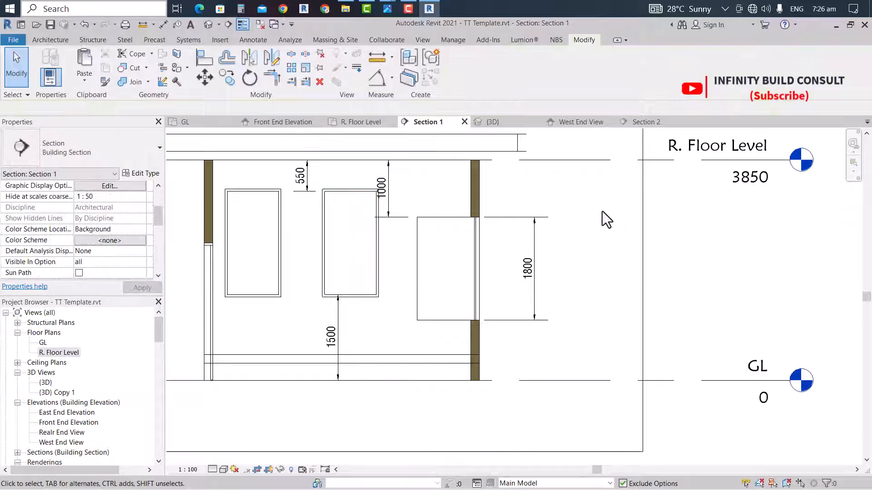
Align the tops of the two double-hung windows with the top edge of the curtain wall in Section 1
key("a")
key("l")
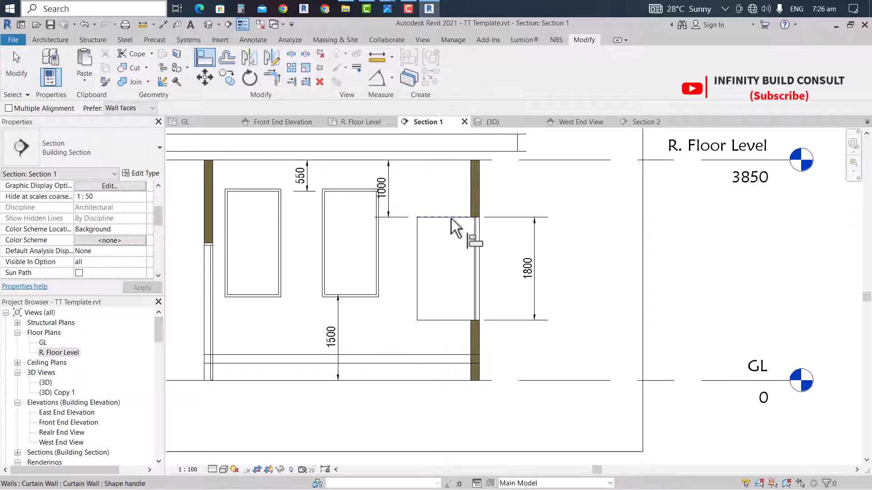
left_click(446, 218)
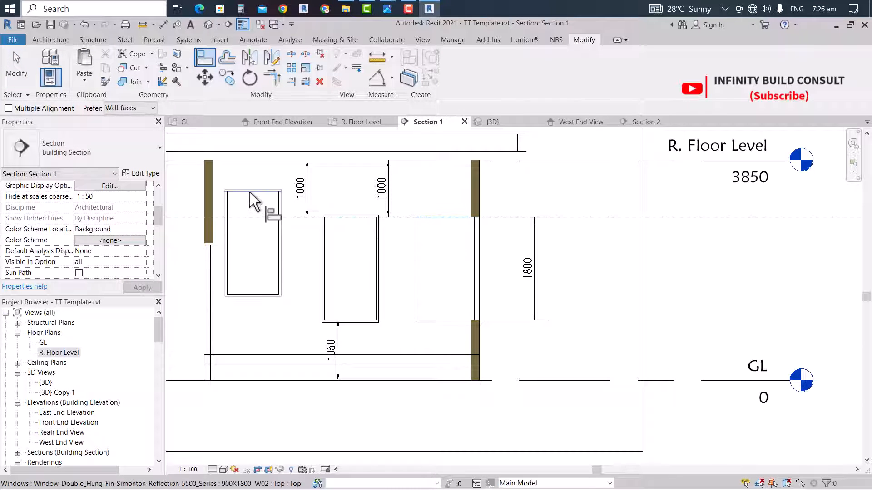
left_click(265, 190)
scroll(334, 243, "down", 3)
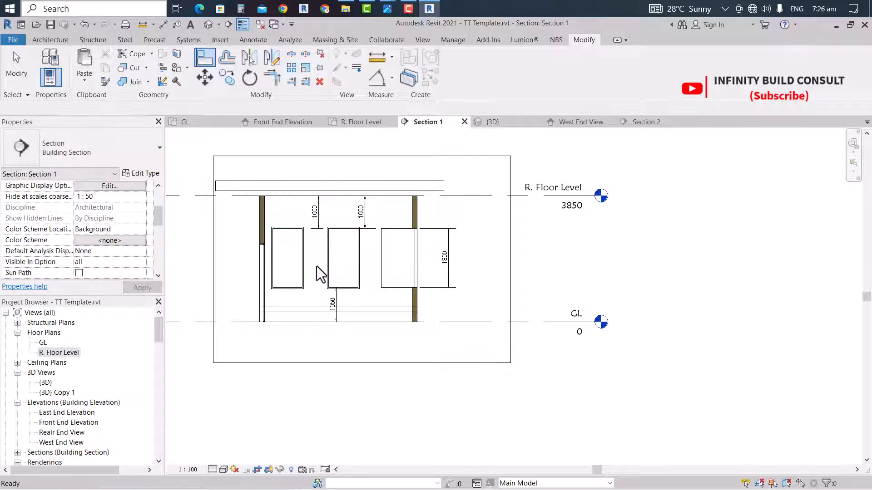
key("Escape")
Check the head height of the window farthest from the curtain wall in Section 1
left_click(298, 271)
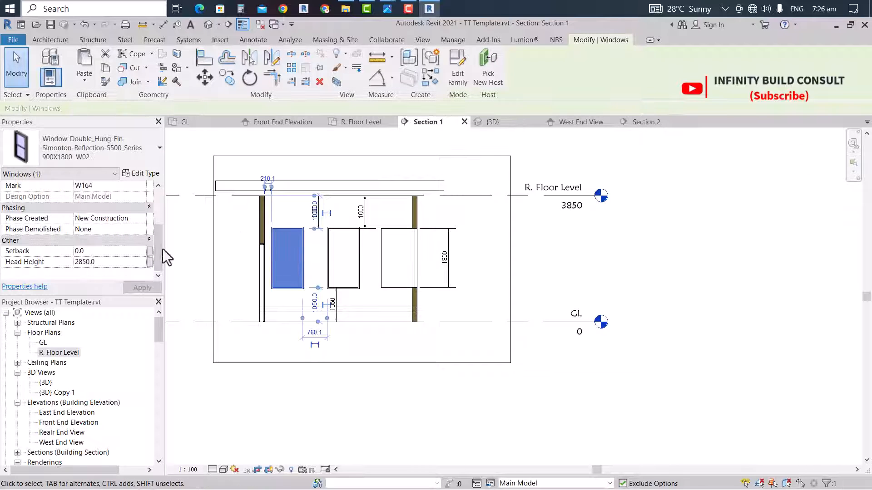
scroll(140, 241, "up", 2)
scroll(140, 241, "down", 2)
left_click(108, 263)
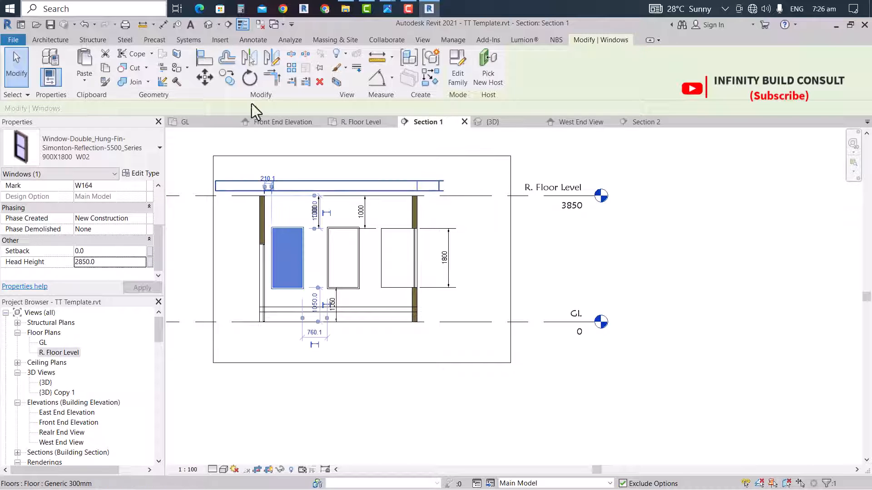
Set the head height of the two windows on the opposite wall to 2850 in the 3D view
left_click(483, 121)
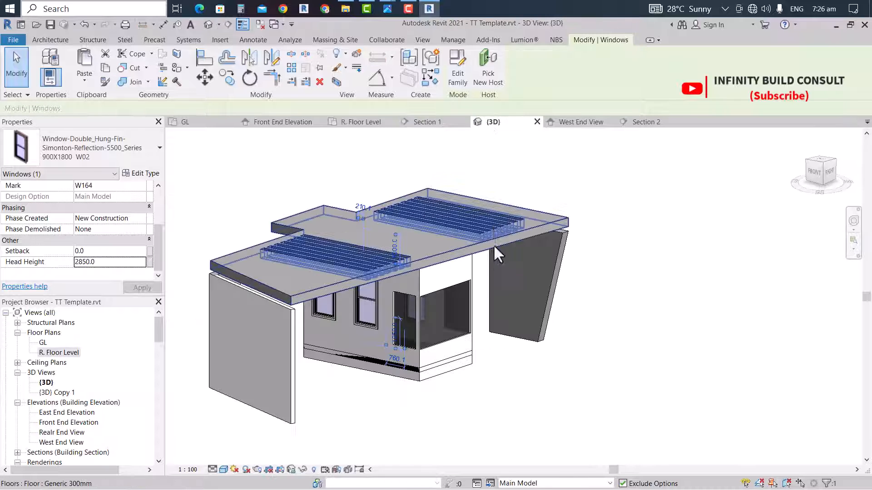
middle_click_drag(494, 244, 486, 318, "shift")
scroll(373, 270, "up", 2)
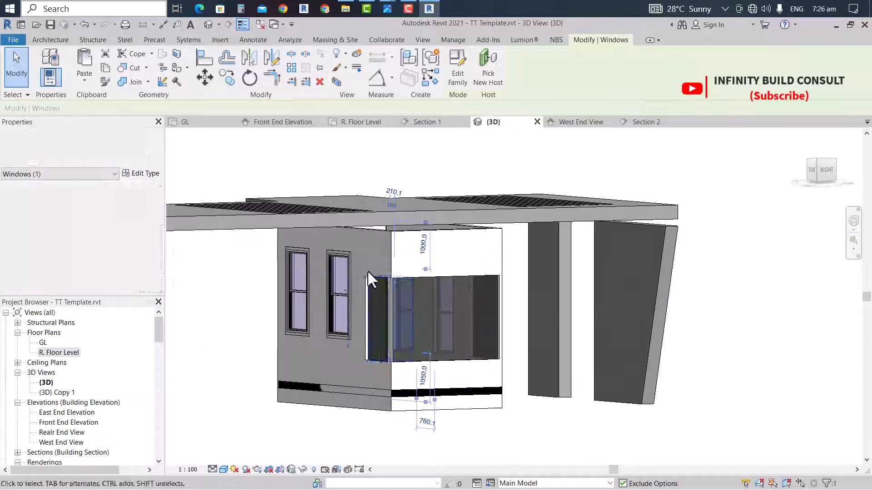
left_click(342, 293)
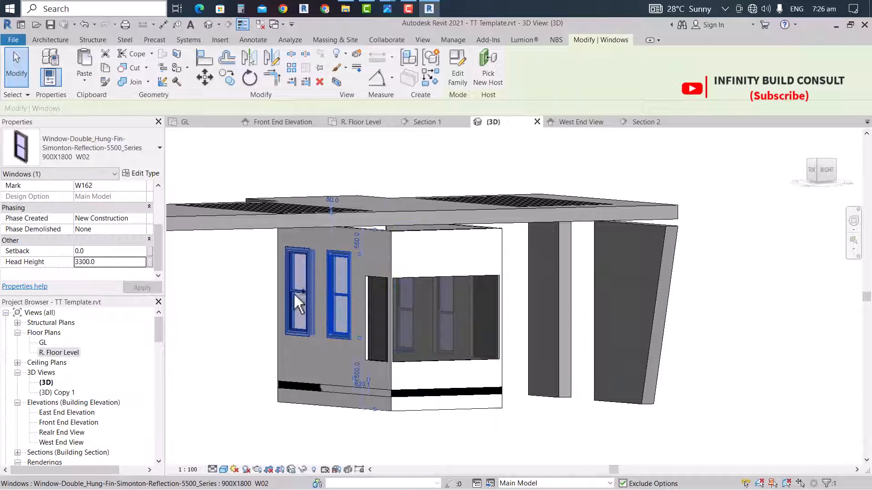
left_click(293, 293, "ctrl")
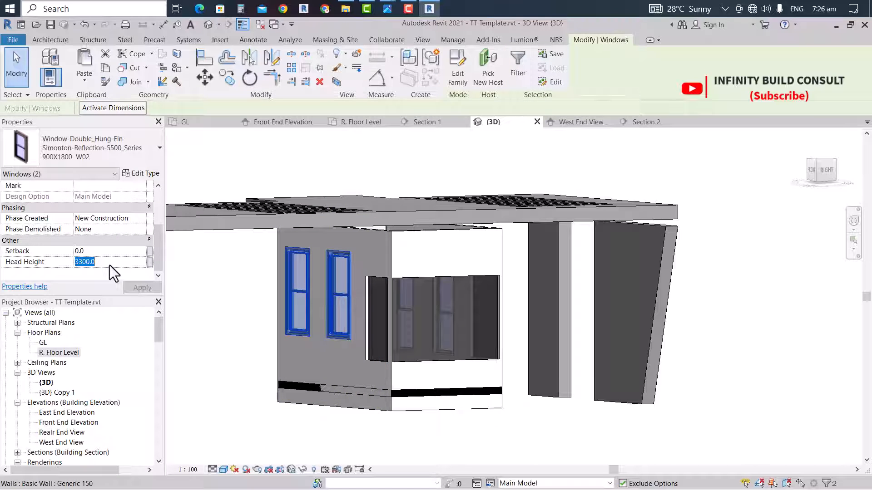
type("2850")
key("Return")
Review the gatehouse windows in 3D and examine the guardroom slab and heights on the Section 1 reference image in the GL plan
scroll(197, 293, "down", 4)
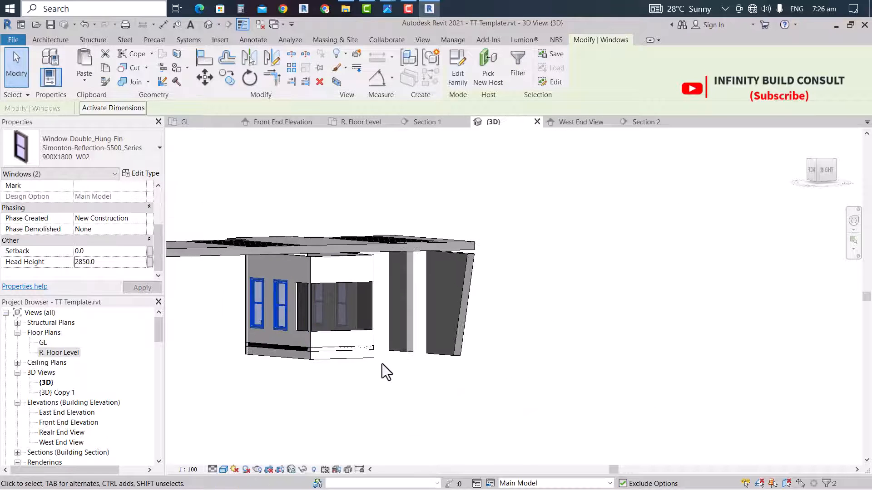
middle_click_drag(386, 364, 337, 389)
middle_click_drag(422, 327, 386, 386, "shift")
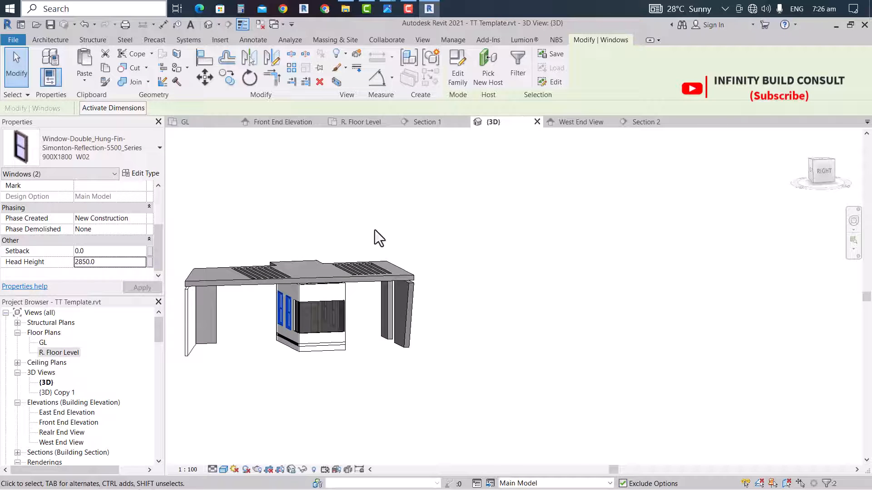
scroll(448, 245, "down", 2)
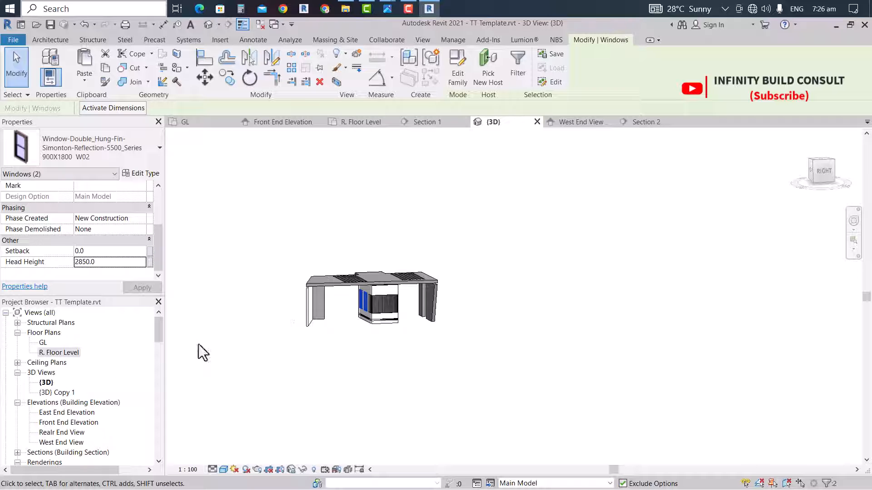
scroll(375, 300, "up", 2)
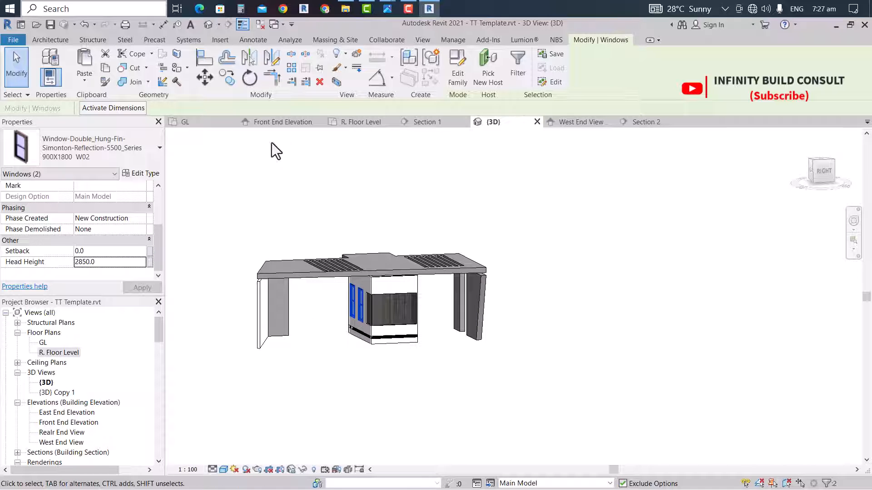
left_click(200, 125)
scroll(475, 240, "up", 4)
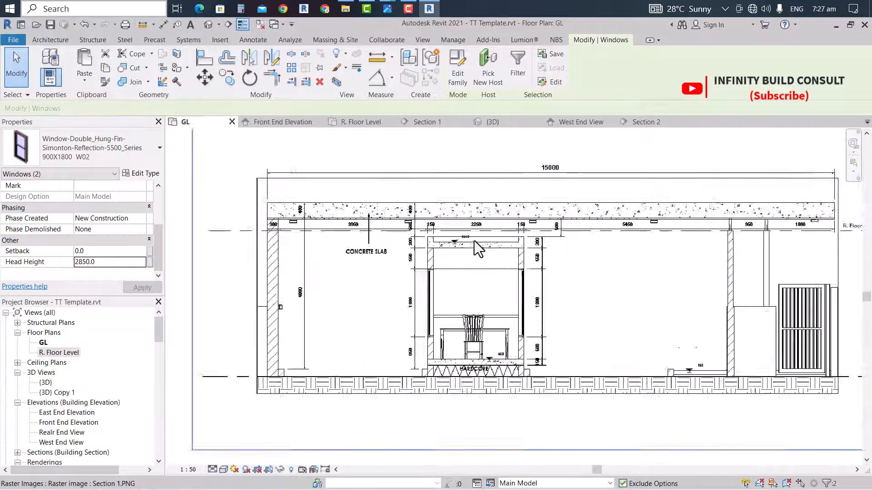
scroll(458, 253, "down", 1)
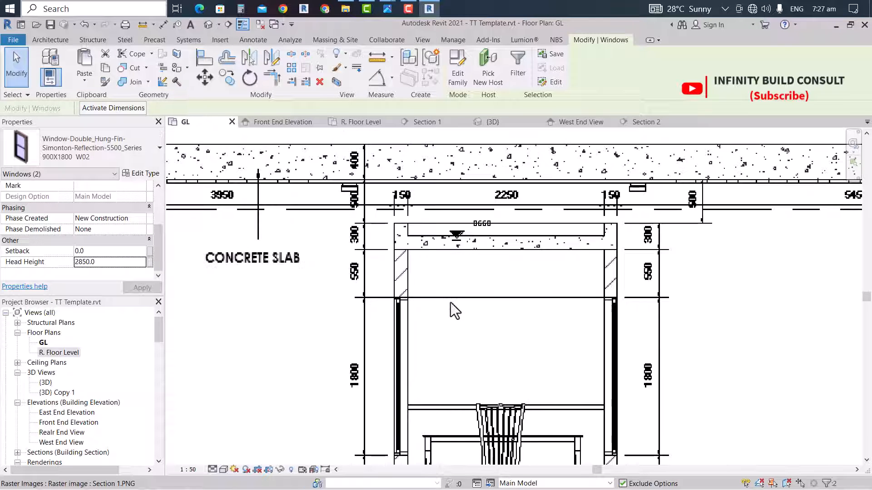
scroll(485, 273, "down", 2)
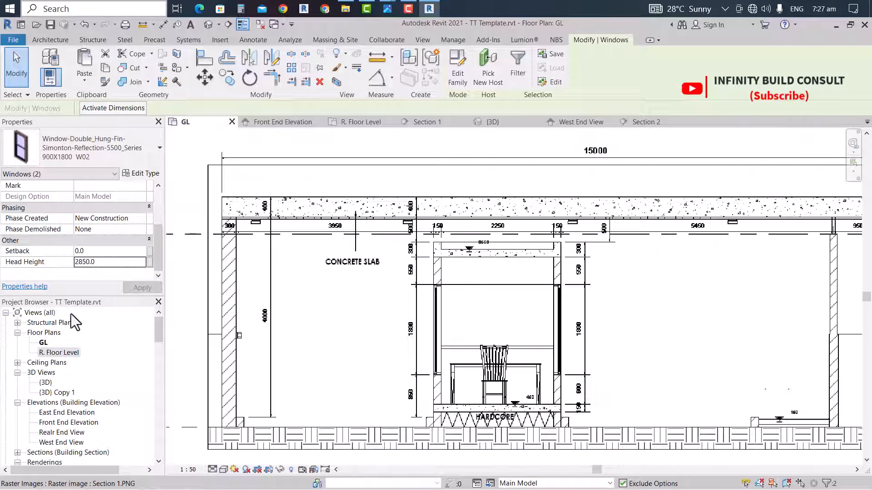
scroll(366, 231, "down", 2)
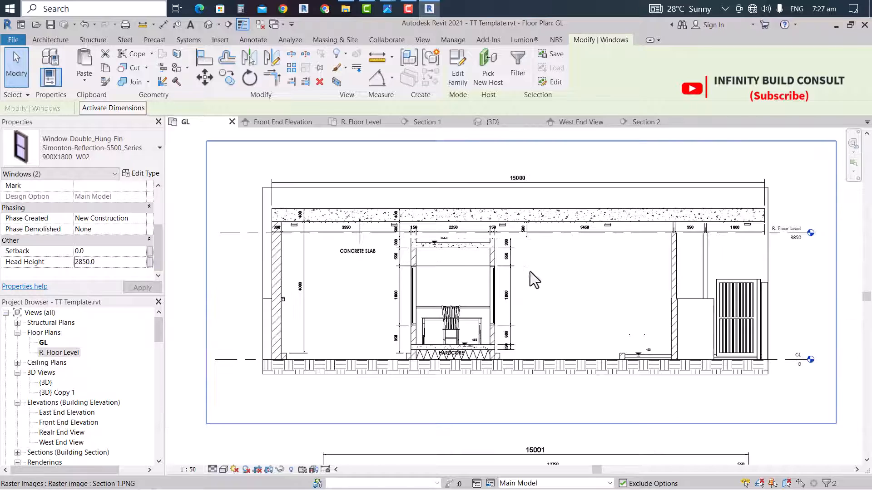
scroll(776, 237, "up", 1)
scroll(619, 261, "down", 1)
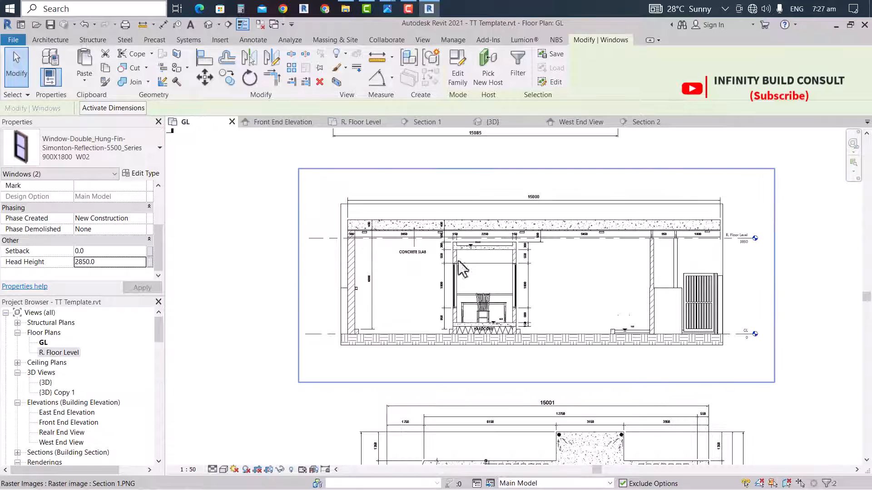
scroll(624, 260, "up", 1)
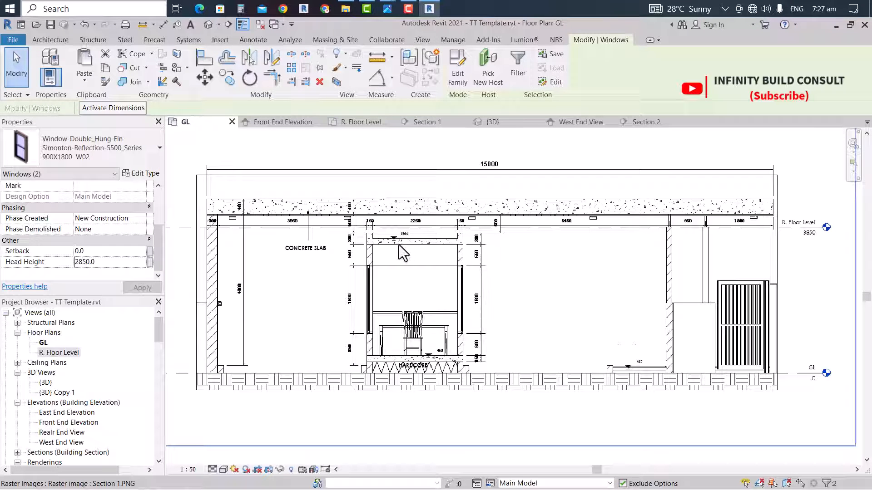
Temporarily hide the Generic 300mm roof floor in the R. Floor Level plan
double_click(59, 353)
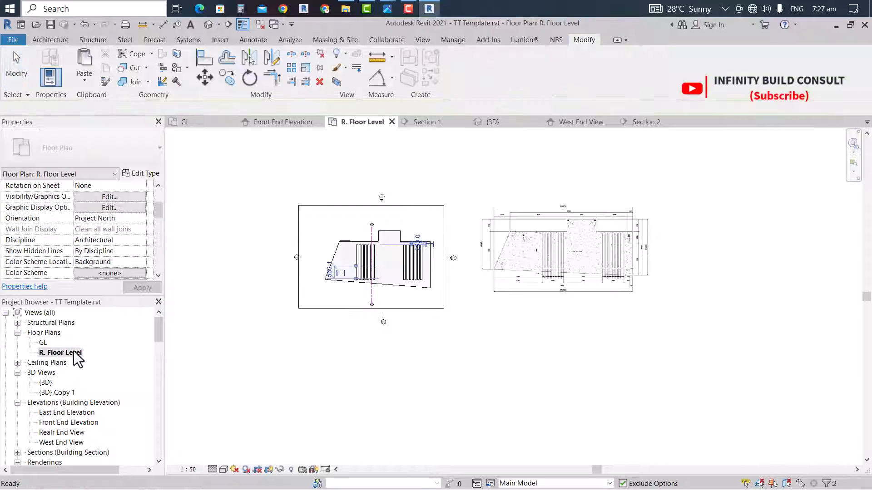
scroll(354, 313, "up", 4)
left_click(335, 304)
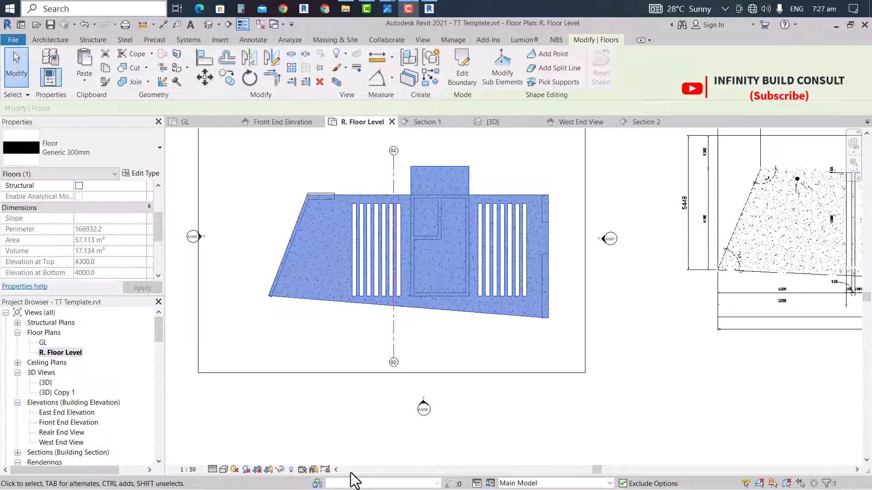
left_click(280, 470)
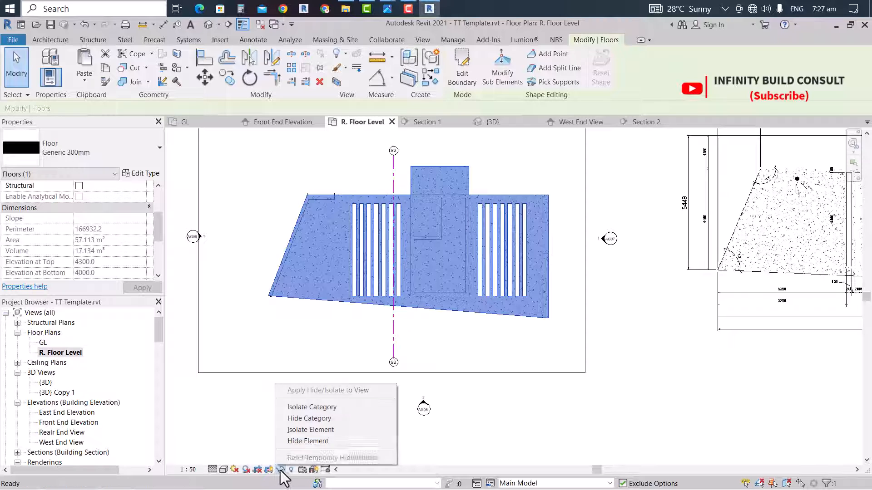
left_click(297, 442)
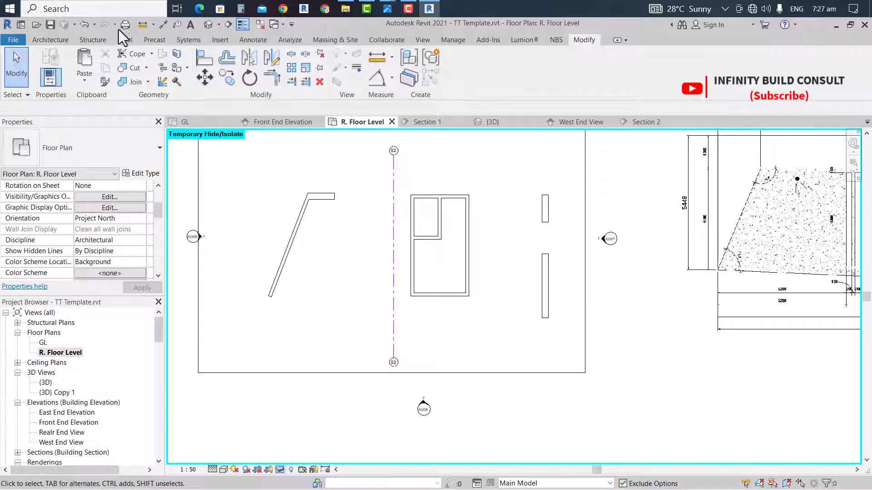
Create a Generic 150mm floor with a rectangular boundary along the outer wall faces of the guardroom in the R. Floor Level plan
left_click(52, 40)
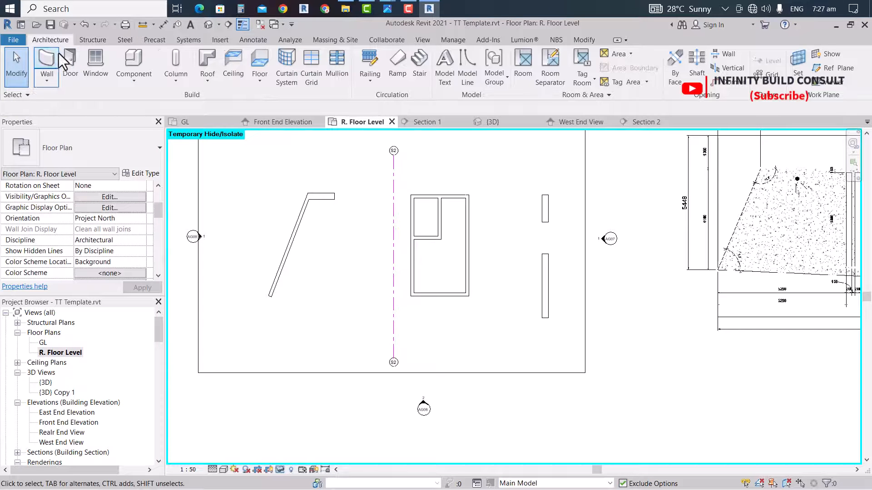
left_click(252, 61)
left_click(102, 141)
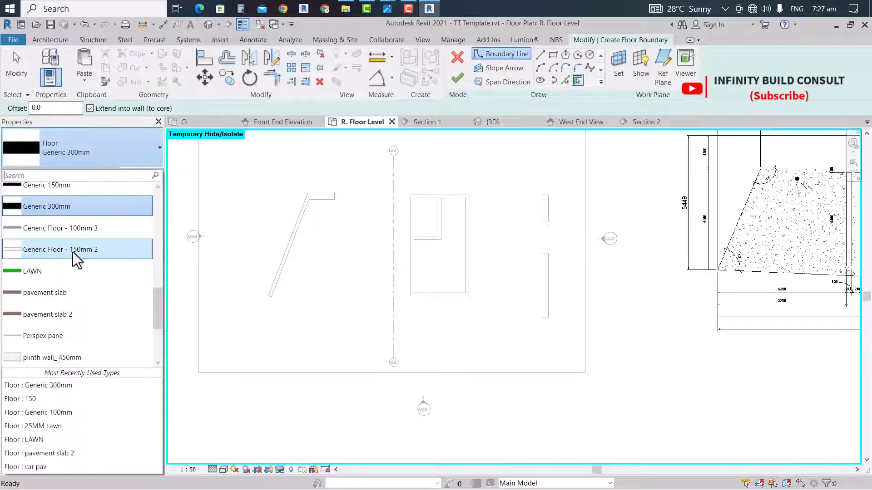
left_click(66, 237)
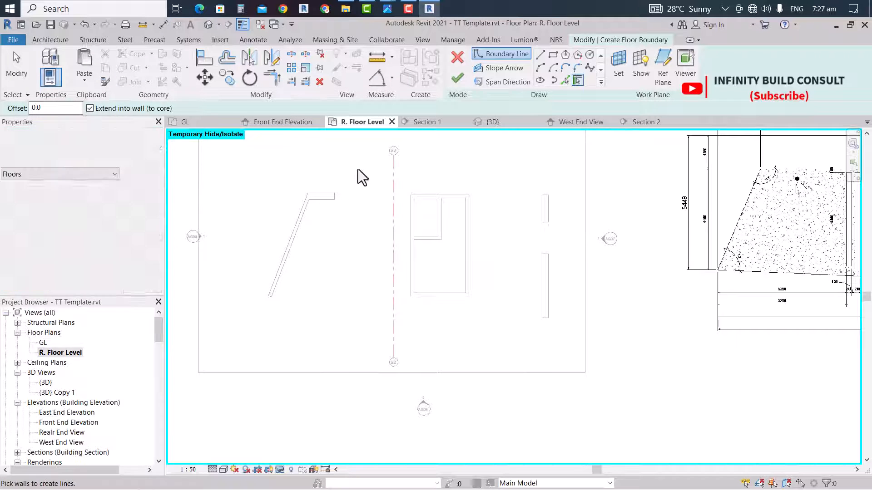
left_click(552, 56)
scroll(408, 191, "up", 3)
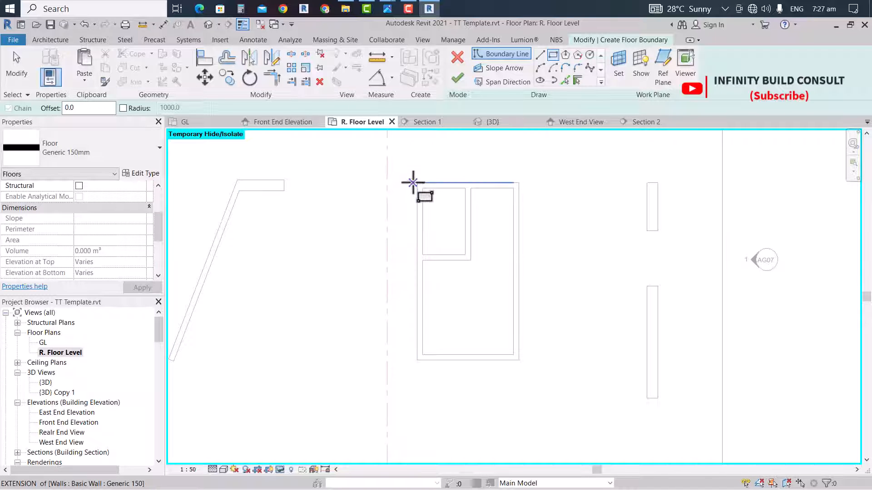
left_click(414, 182)
scroll(516, 376, "up", 2)
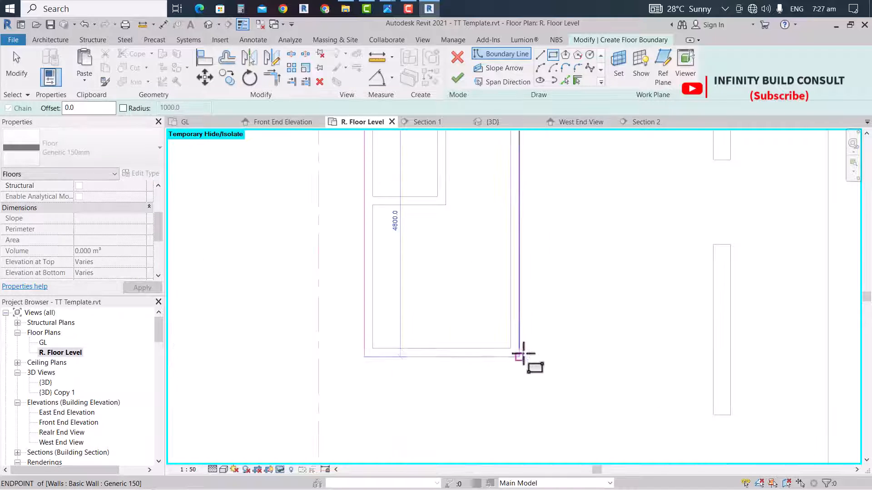
left_click(523, 358)
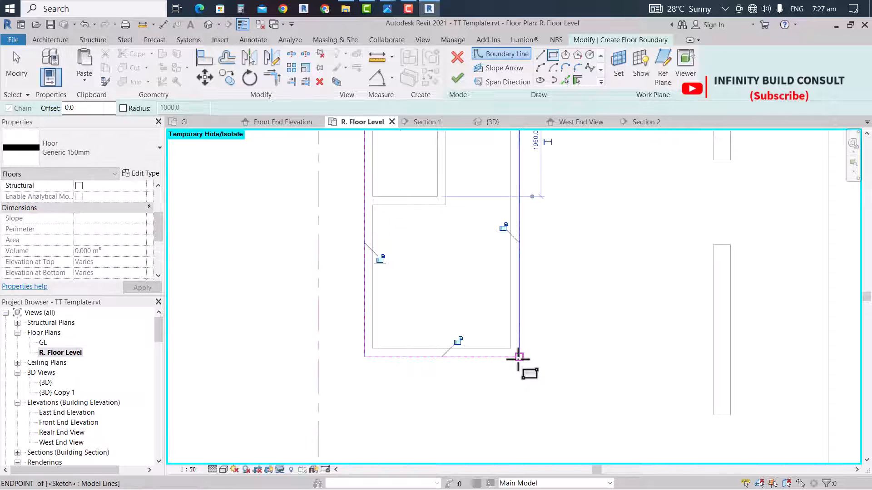
left_click(459, 77)
scroll(227, 292, "down", 2)
scroll(120, 188, "up", 3)
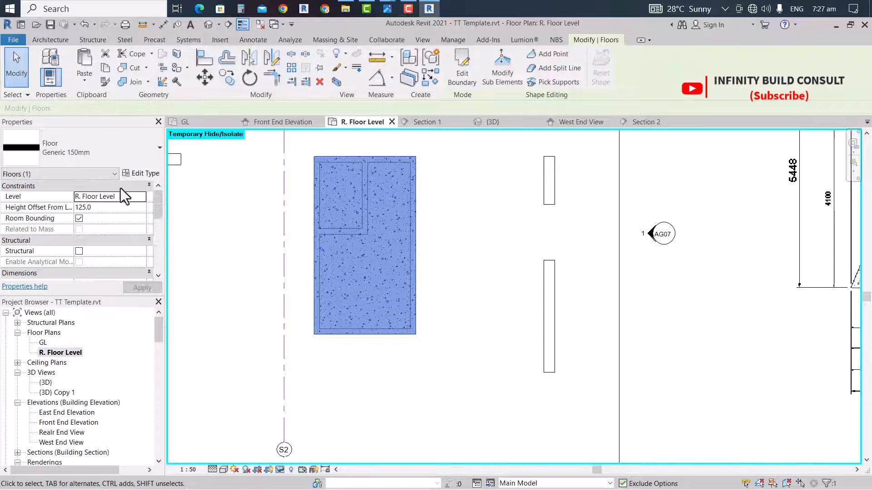
Set the guardroom roof slab's height offset from R. Floor Level to -300
left_click(112, 209)
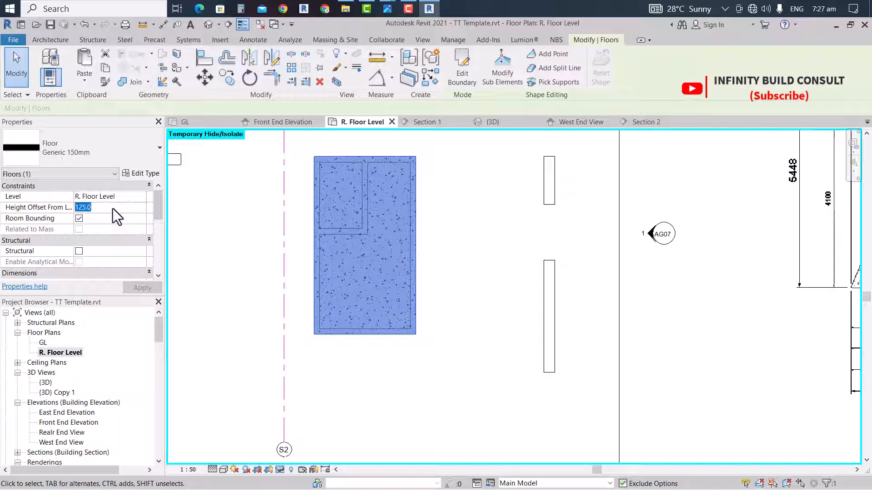
type("-300")
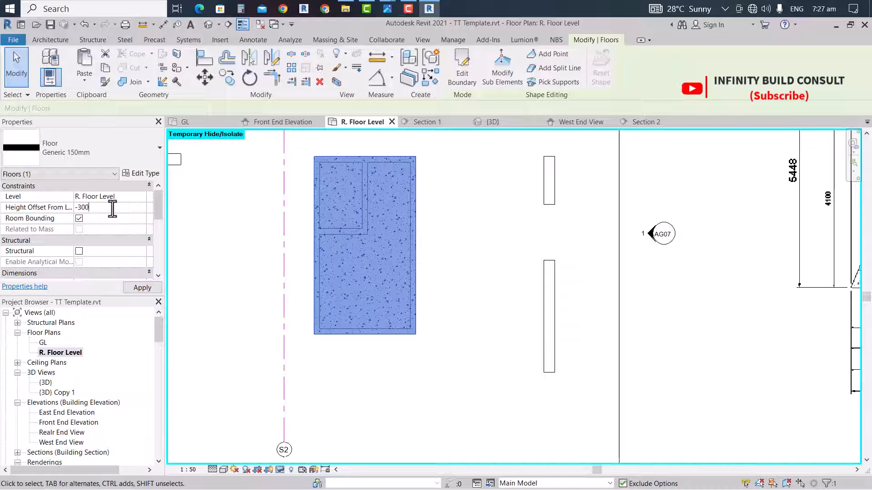
scroll(531, 310, "down", 3)
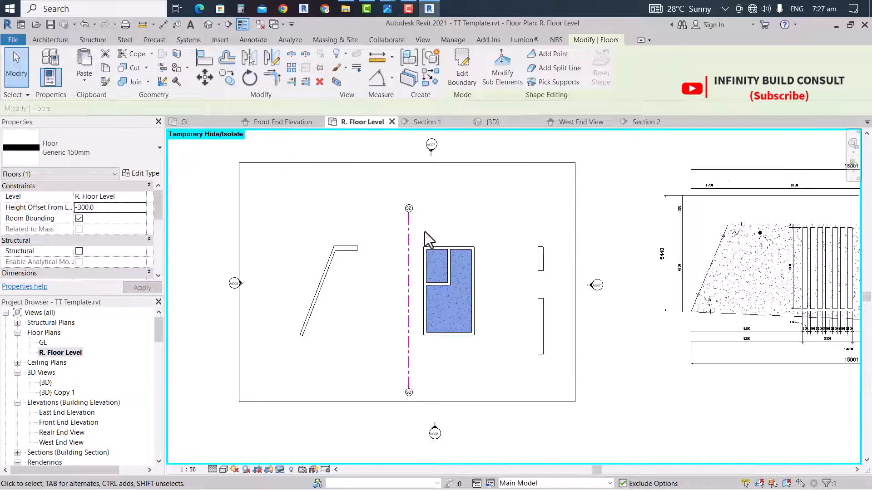
left_click(448, 222)
scroll(448, 222, "down", 2)
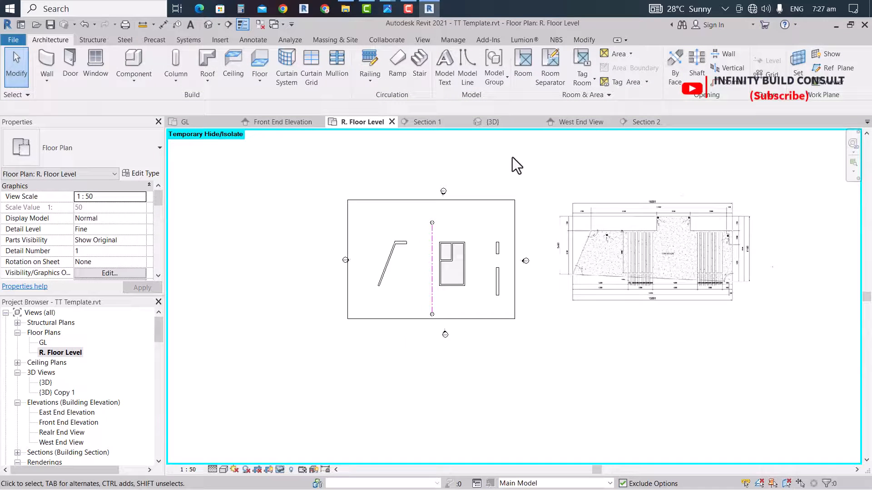
Dimension the height from the end window head to the underside of the guardroom roof slab in the Section 1 view
left_click(442, 126)
scroll(331, 243, "up", 4)
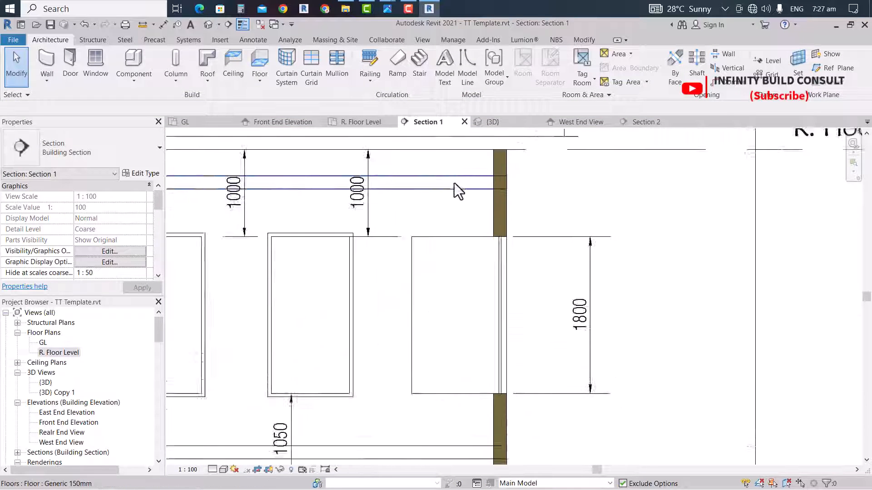
scroll(454, 184, "down", 2)
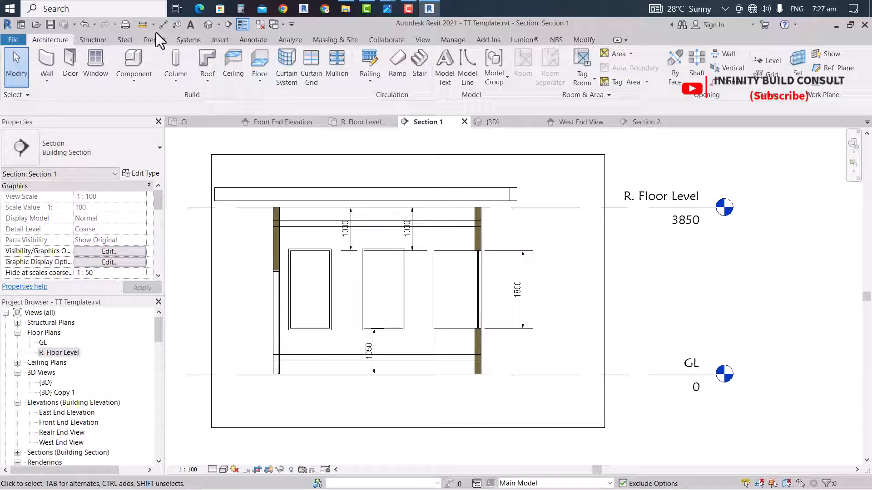
left_click(166, 26)
scroll(468, 236, "up", 2)
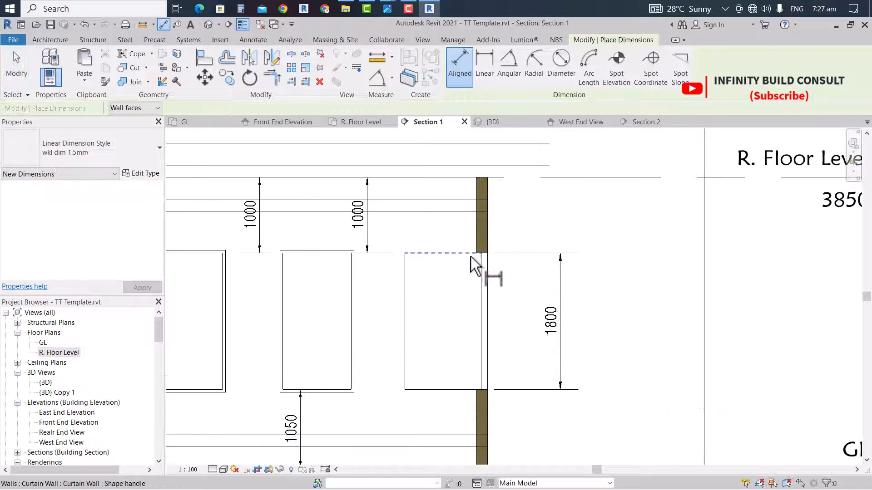
left_click(460, 212)
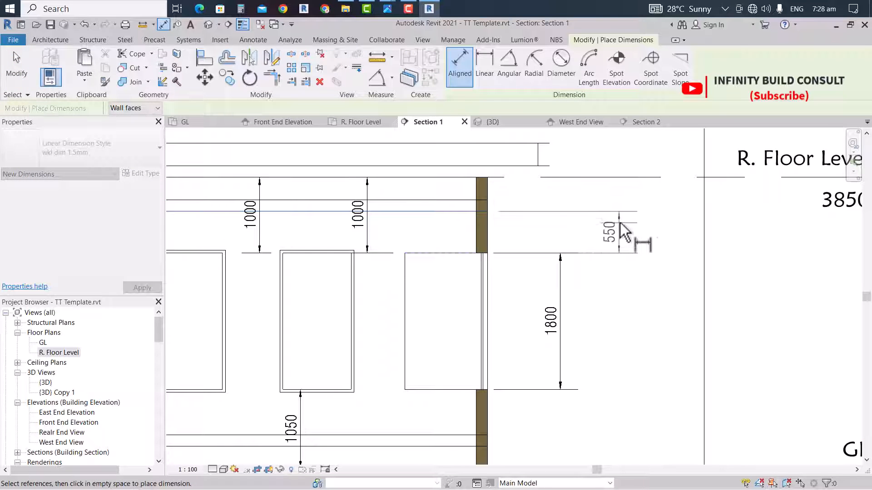
scroll(620, 222, "down", 1)
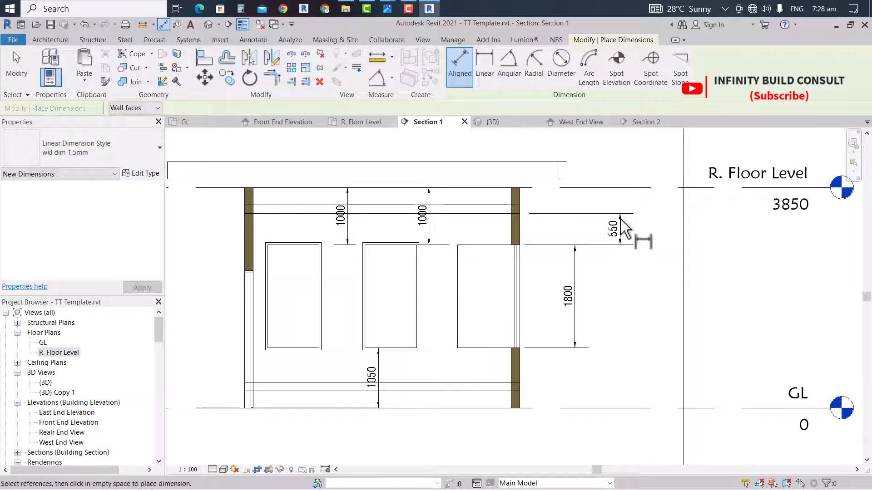
left_click(620, 219)
scroll(618, 224, "down", 1)
key("Escape")
key("Escape")
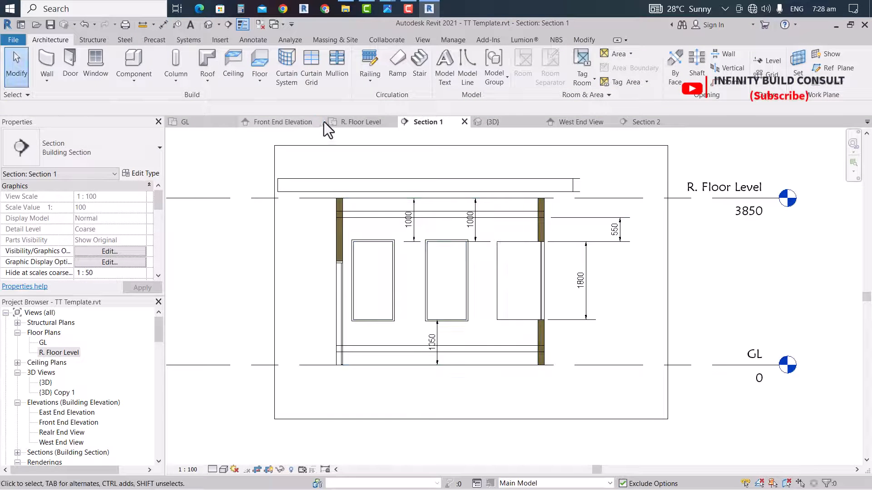
Examine the guardroom roof slab, its upstands and the wall heights on the Section 1 reference image in the GL plan
left_click(181, 122)
scroll(368, 253, "up", 3)
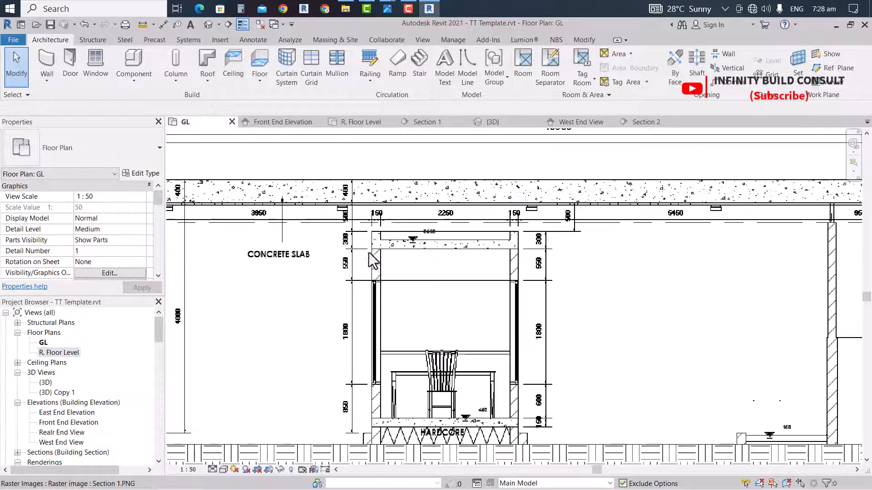
scroll(369, 252, "up", 1)
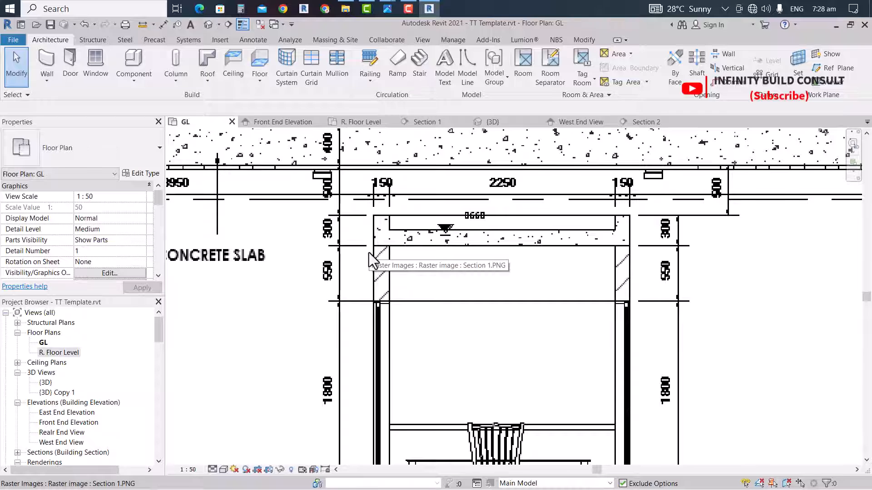
scroll(753, 170, "up", 1)
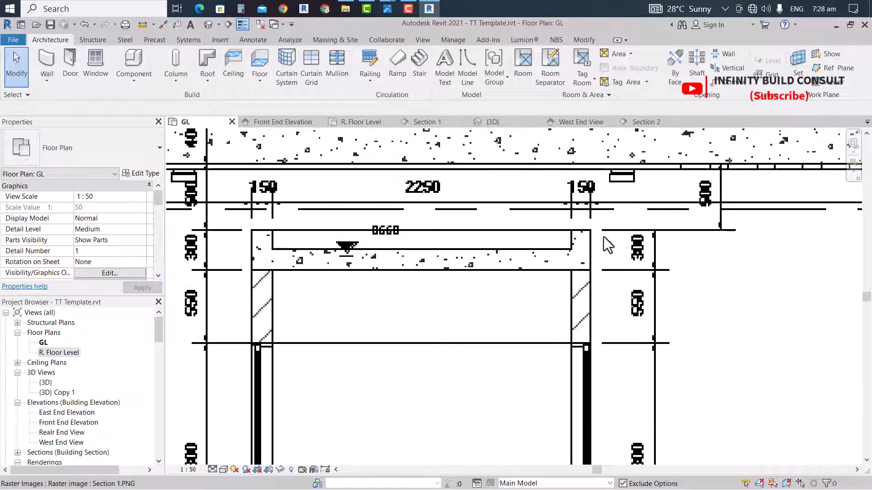
scroll(586, 233, "down", 3)
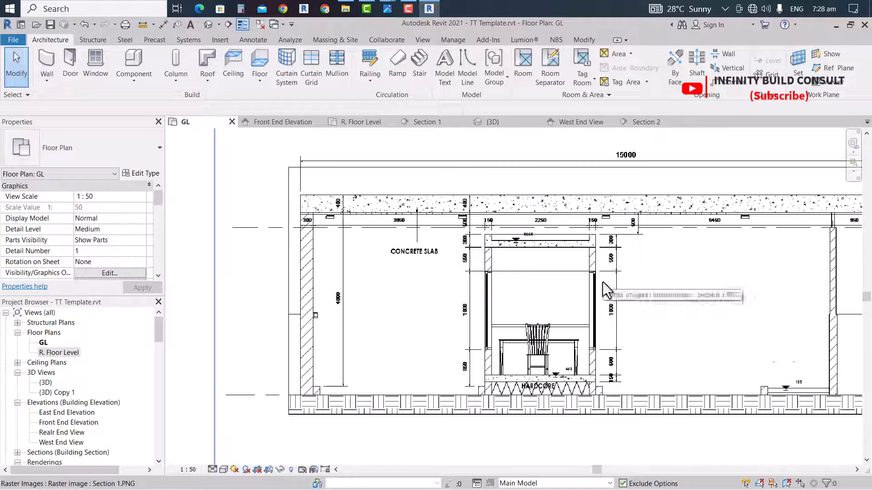
scroll(474, 264, "up", 2)
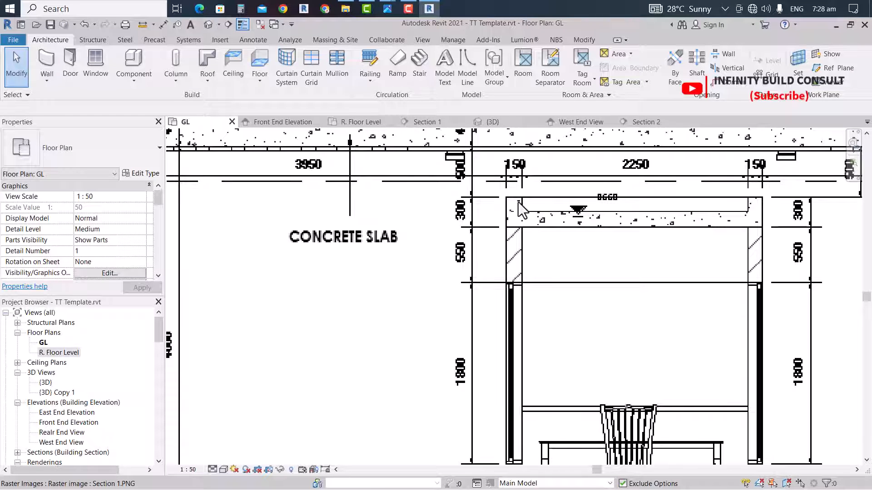
scroll(586, 266, "down", 6)
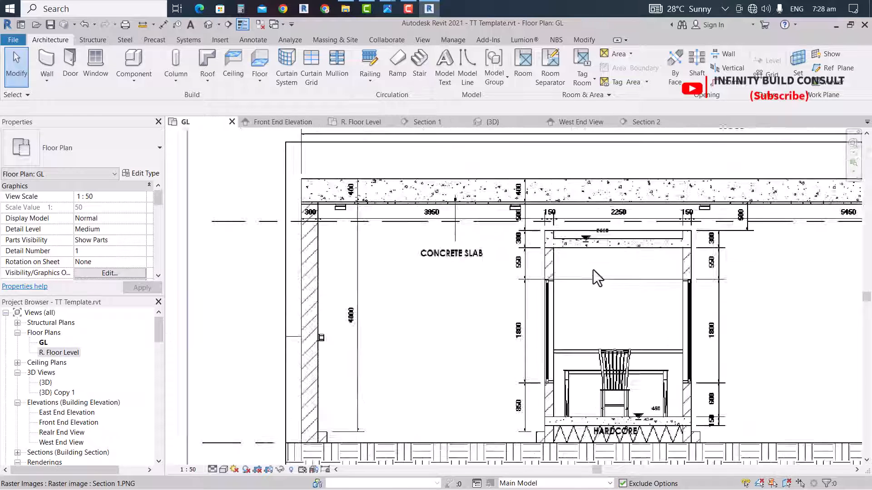
scroll(409, 224, "up", 5)
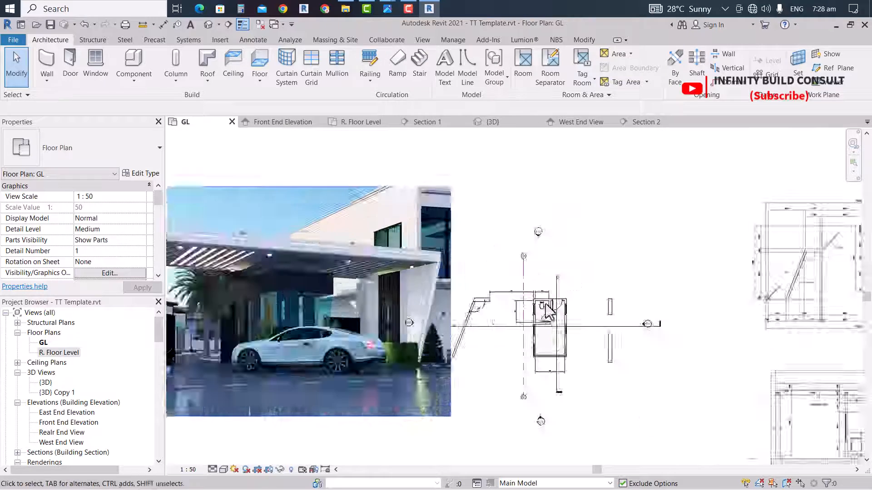
Set the top offset of the guardroom's two side walls and its door wall to -200 in the GL plan
left_click(512, 340)
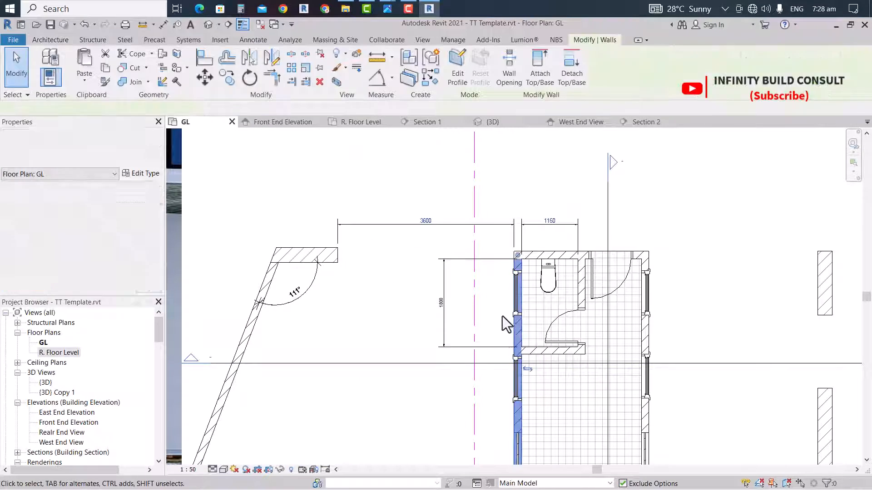
scroll(572, 332, "down", 3)
scroll(545, 373, "up", 4)
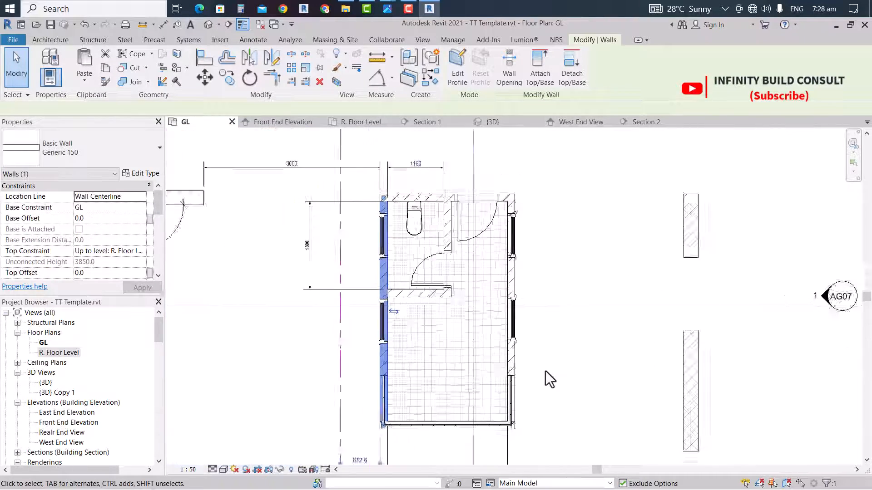
left_click(512, 358, "ctrl")
left_click(392, 172, "ctrl")
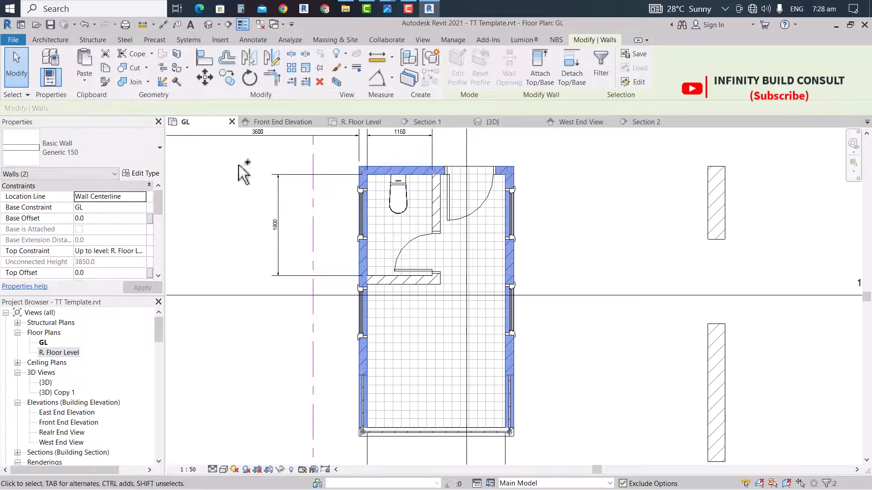
left_click(95, 271)
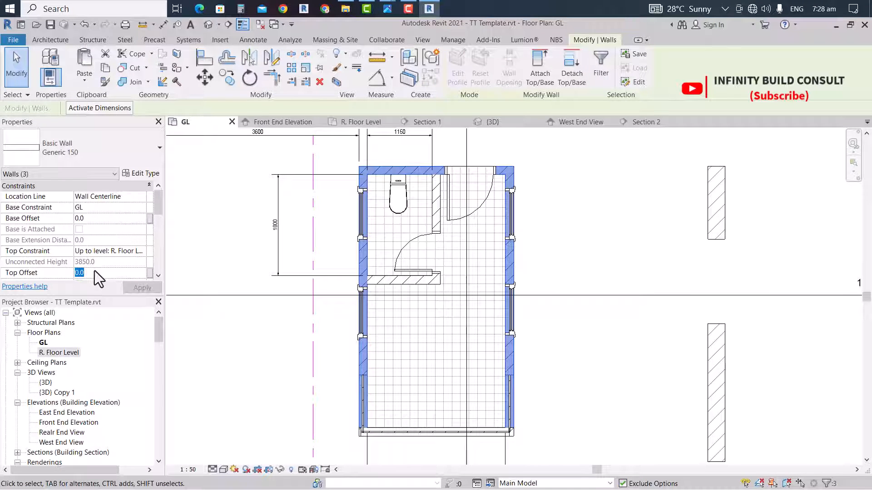
type("-")
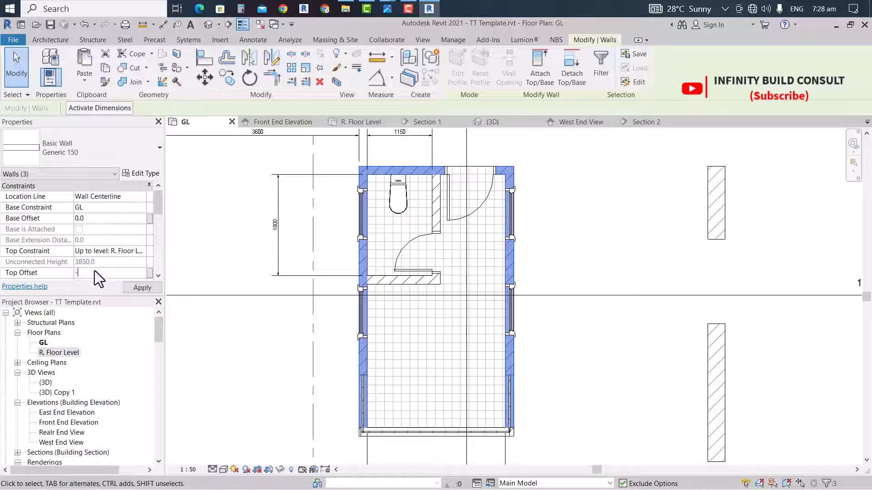
type("200")
scroll(437, 277, "down", 6)
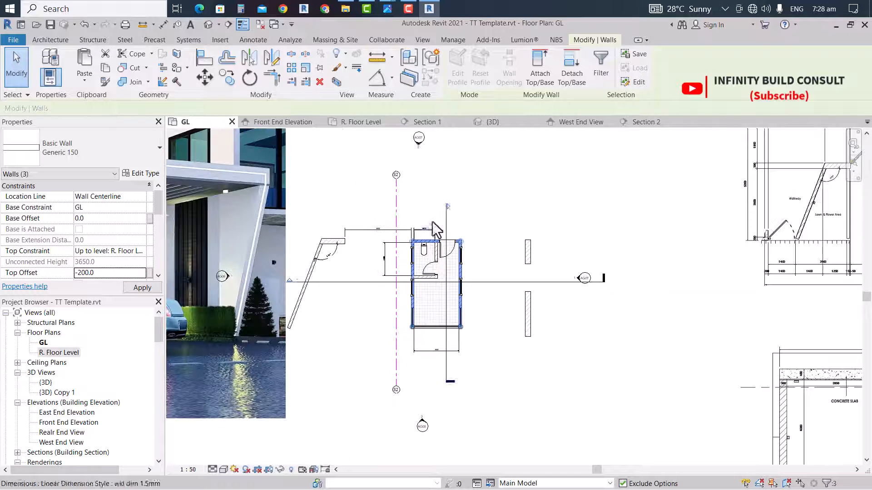
Set the top offset of the remaining guardroom wall, above the end glazing, to -200 in the Section 1 view
double_click(449, 207)
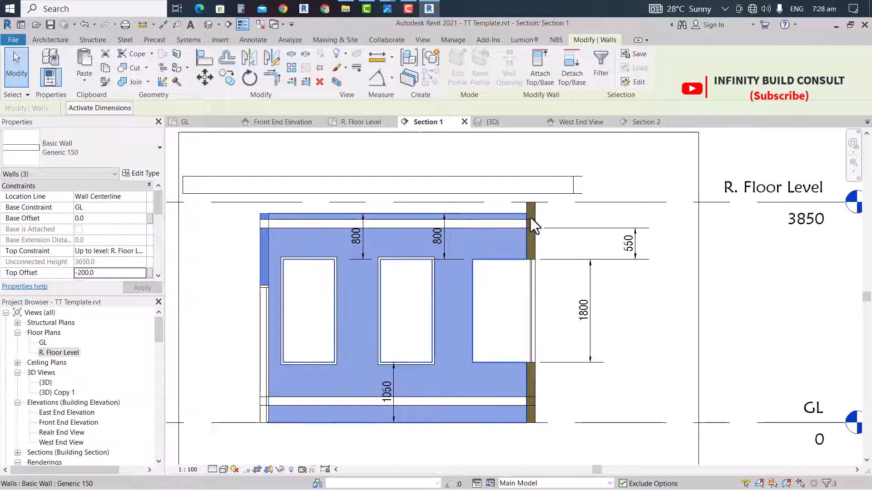
scroll(530, 217, "up", 2)
scroll(529, 212, "down", 2)
scroll(527, 218, "up", 5)
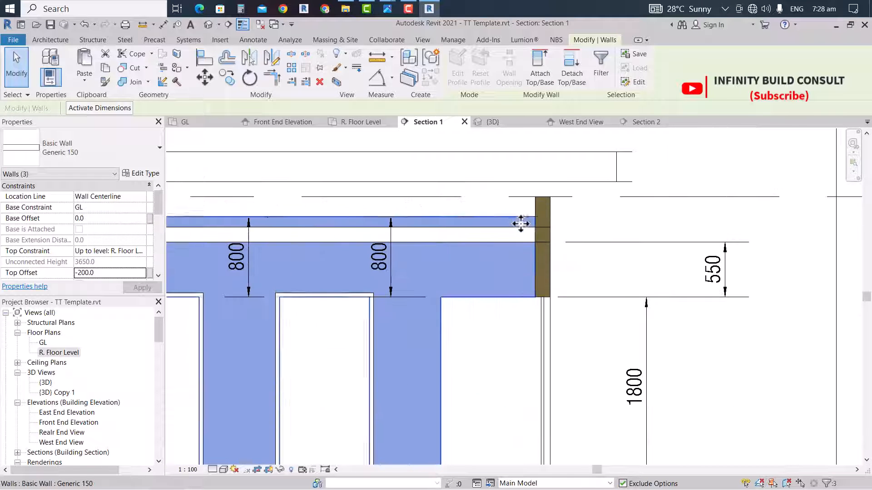
left_click(544, 206)
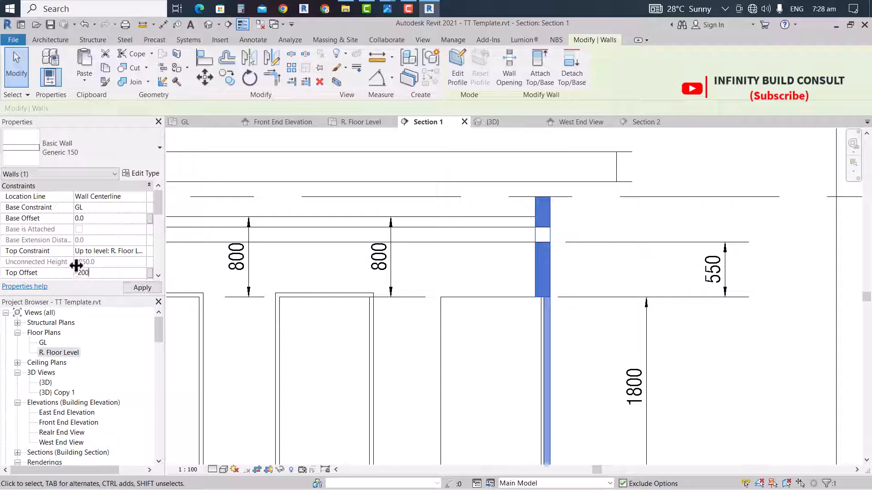
key("Return")
scroll(574, 246, "down", 3)
left_click(666, 185)
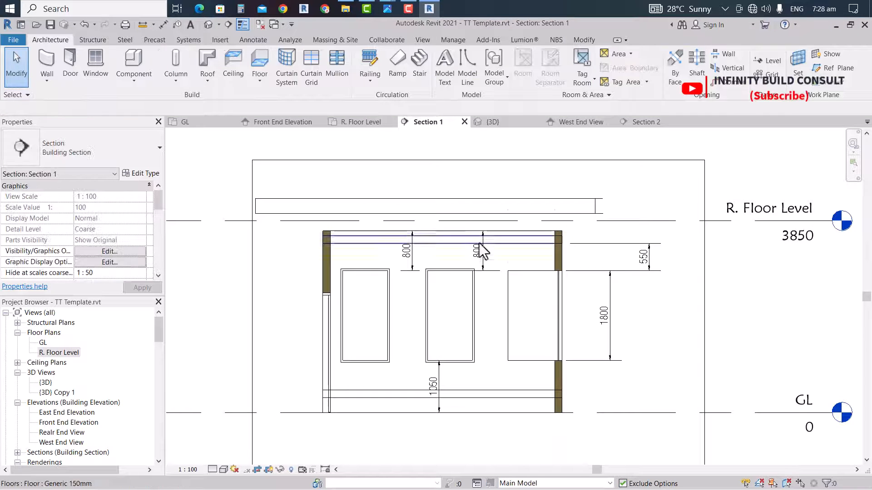
Dimension the height from the underside of the guardroom roof slab to the wall top in the Section 1 view
left_click(163, 24)
scroll(570, 215, "up", 3)
left_click(529, 273)
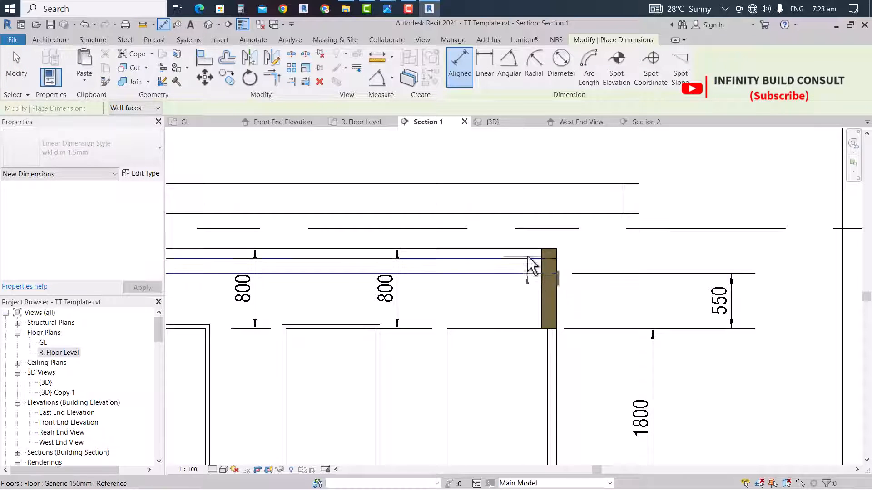
left_click(527, 250)
left_click(654, 232)
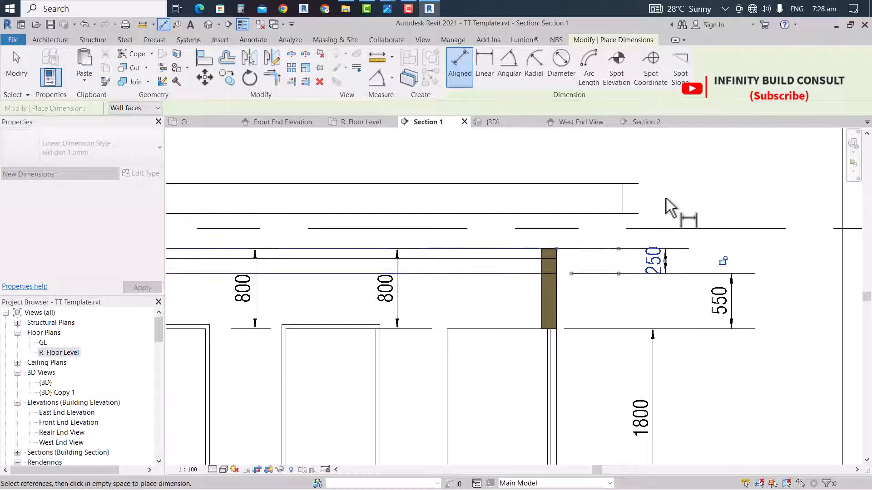
scroll(668, 208, "down", 1)
key("Escape")
key("Escape")
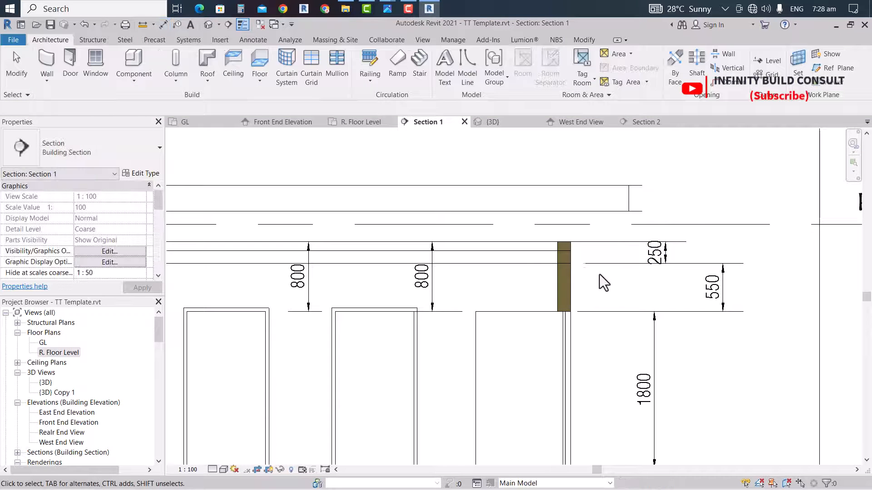
Set the top offset of the guardroom's door wall and two side walls to -150 in the GL plan
scroll(598, 274, "down", 1)
scroll(326, 247, "up", 2)
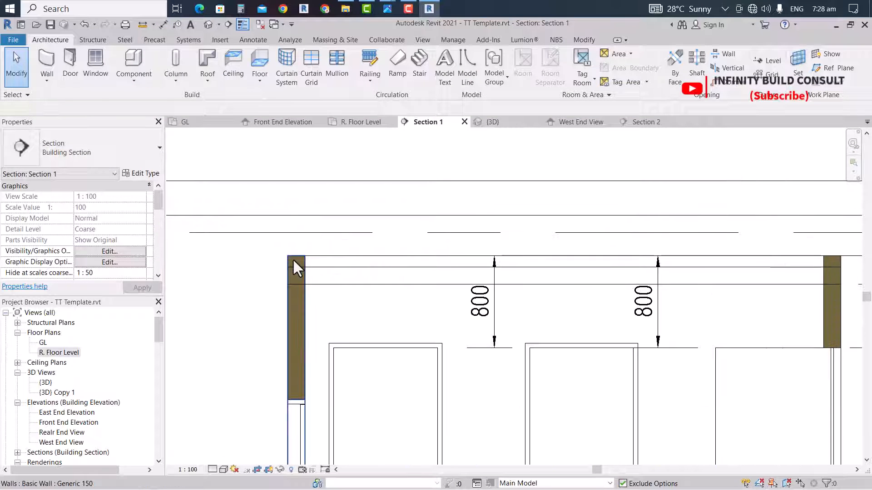
left_click(295, 262)
left_click(178, 121)
scroll(381, 290, "up", 4)
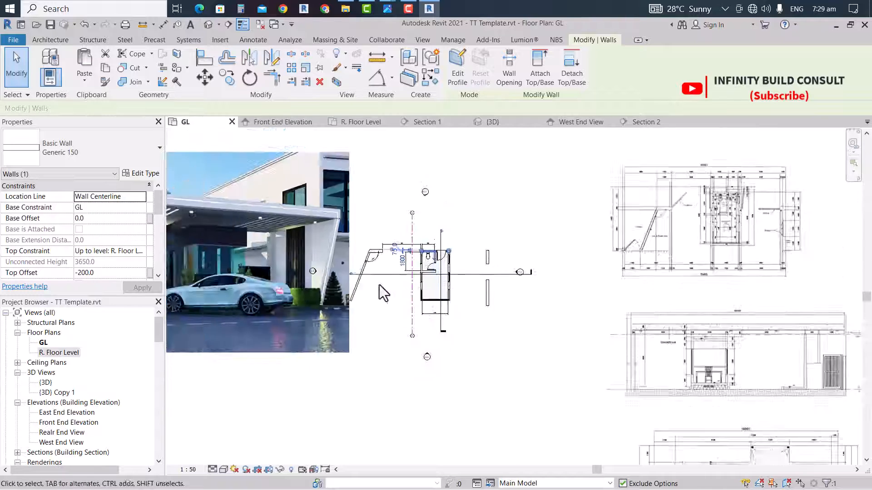
left_click(510, 428, "ctrl")
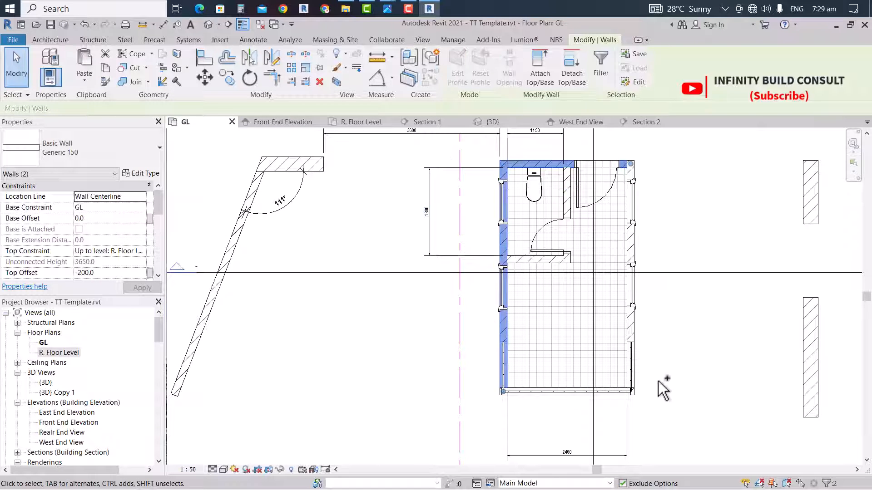
left_click(637, 255, "ctrl")
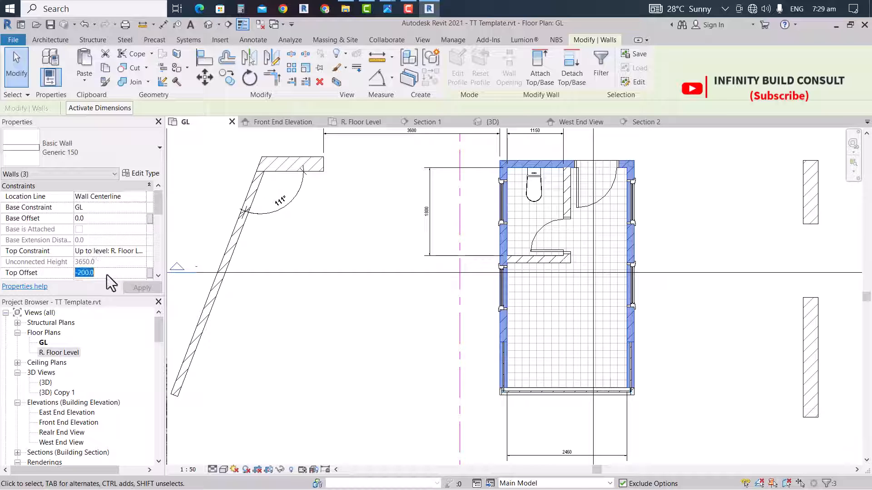
type("-150")
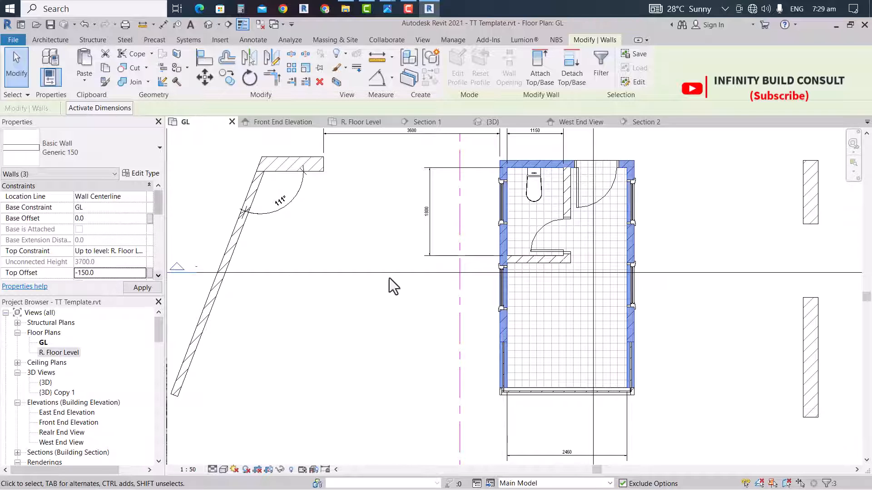
Set the top offset of the guardroom wall above the end glazing to -150 in the Section 1 view
scroll(501, 312, "down", 2)
double_click(559, 176)
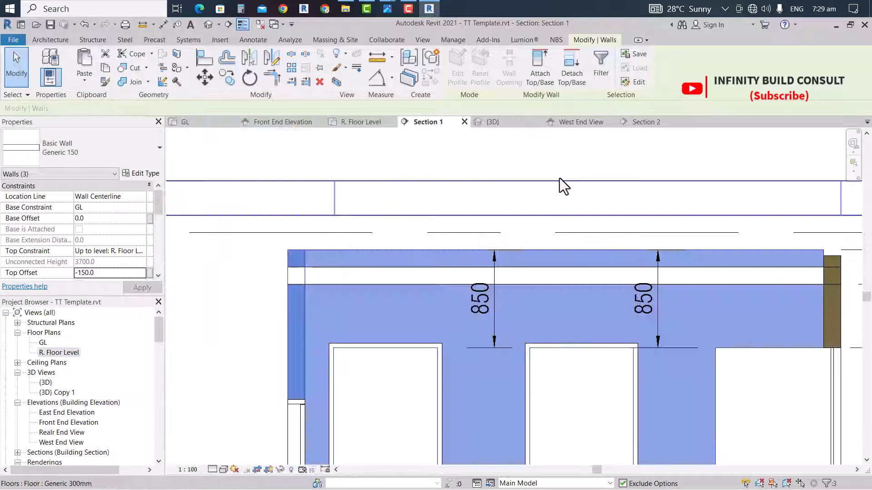
scroll(388, 261, "down", 2)
scroll(567, 246, "up", 2)
scroll(534, 295, "up", 2)
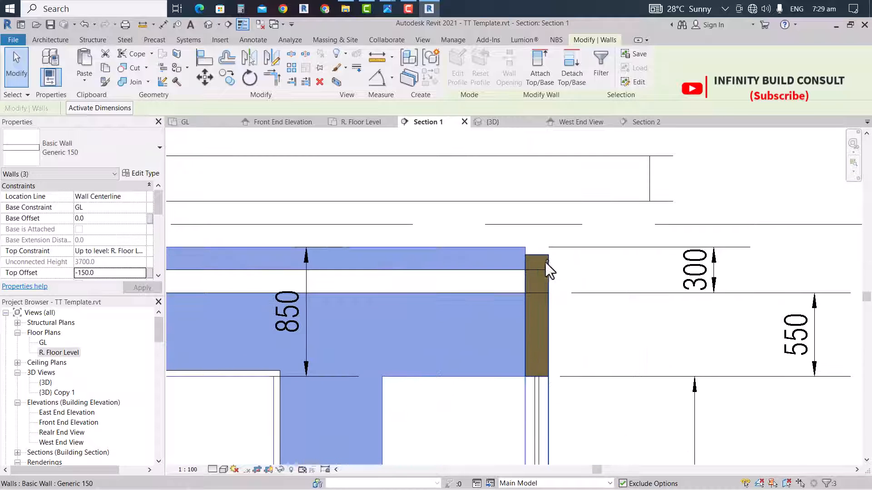
left_click(546, 259)
double_click(107, 273)
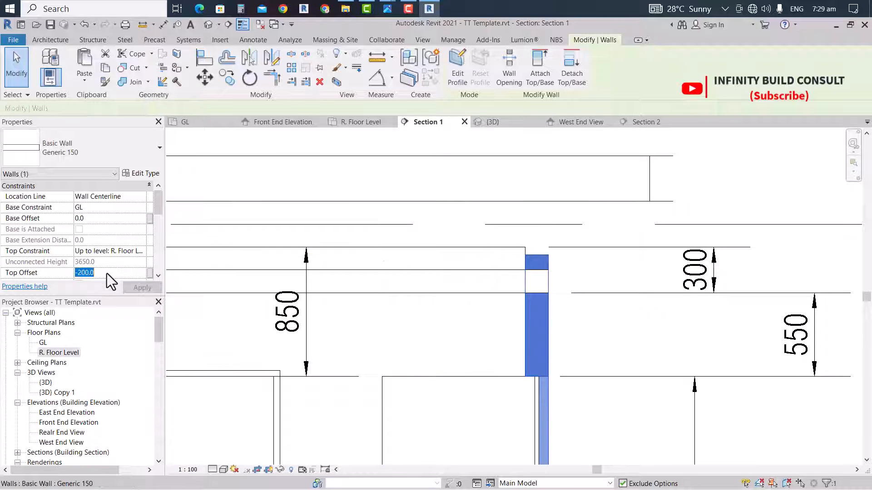
type("-150")
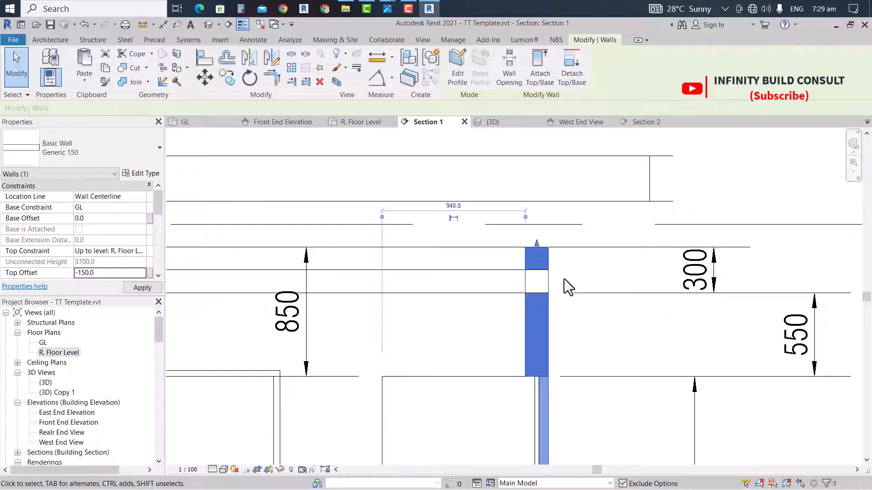
scroll(561, 249, "down", 3)
left_click(455, 183)
scroll(526, 195, "down", 2)
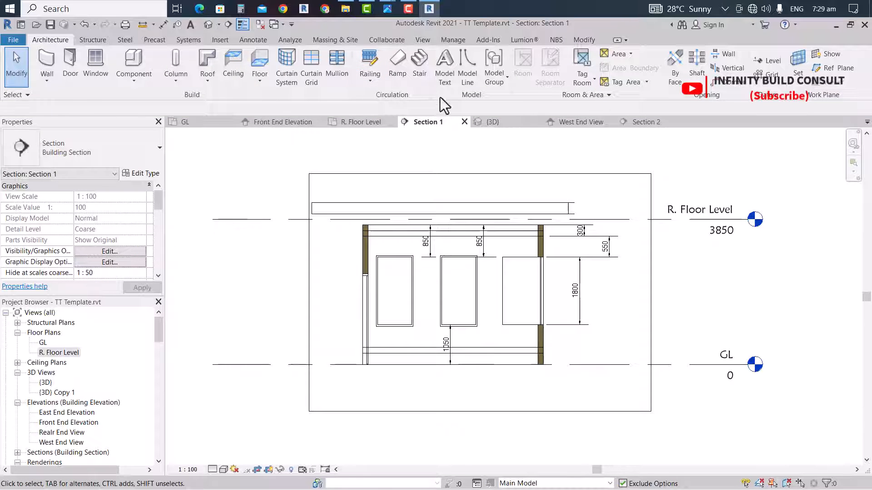
Stretch the top of the front support wall with the slanted edge up to the underside of the main roof slab, in the 3D view
left_click(492, 122)
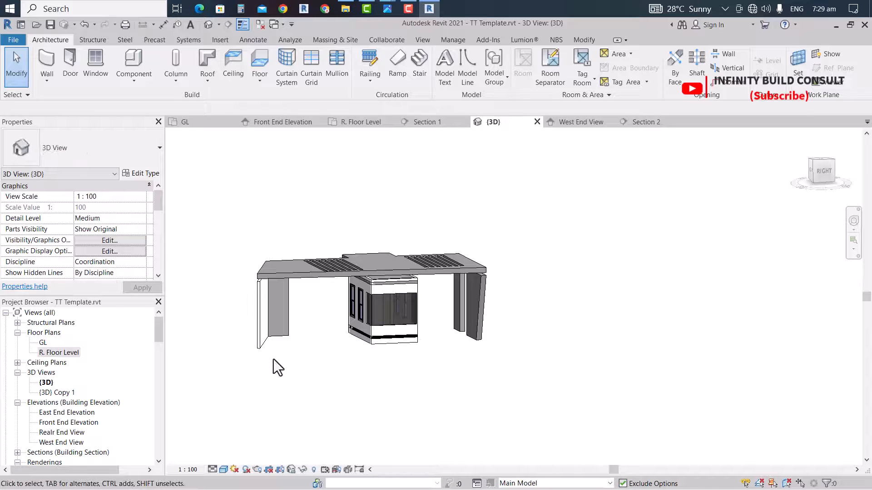
middle_click_drag(275, 367, 446, 284, "shift")
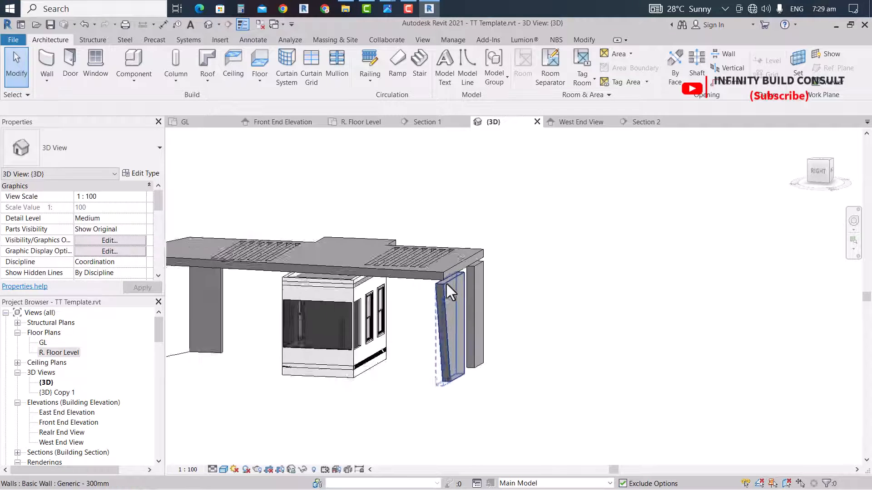
left_click(446, 284)
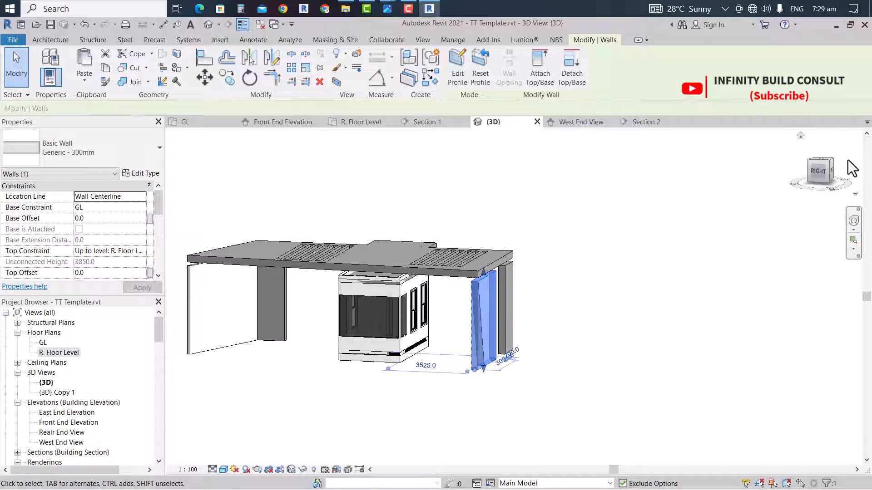
left_click(835, 171)
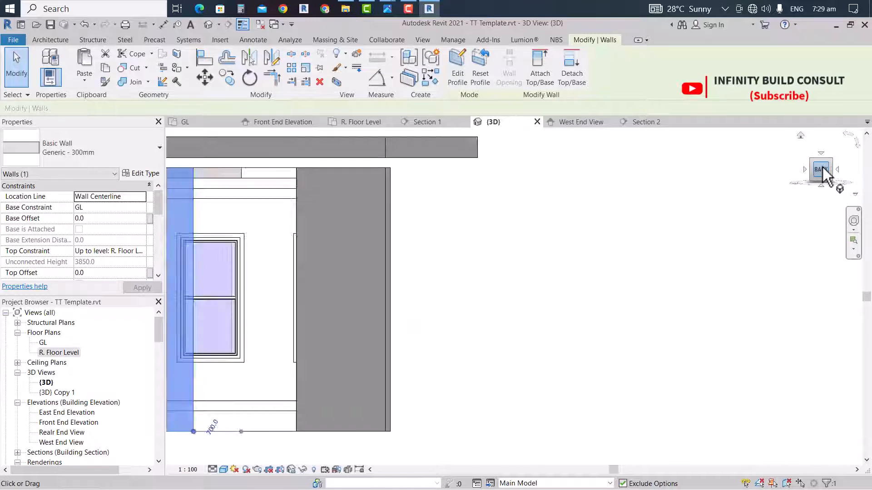
scroll(496, 210, "up", 3)
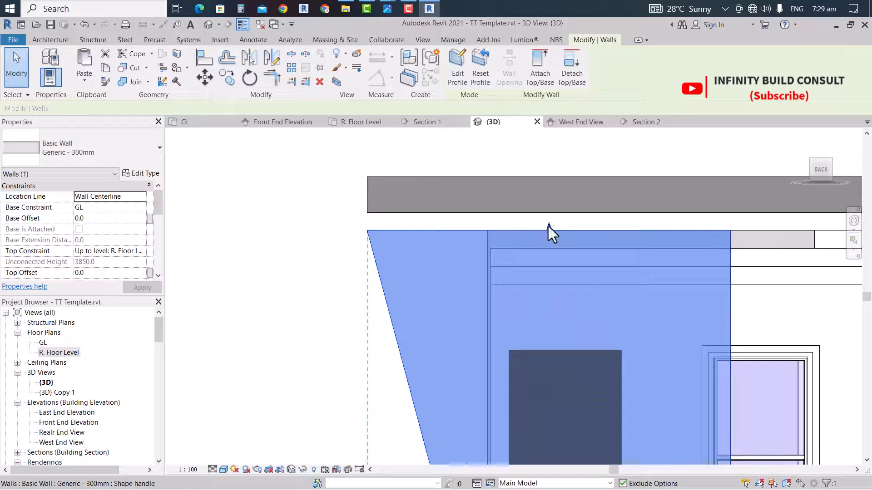
left_click_drag(548, 225, 546, 216)
scroll(342, 219, "down", 4)
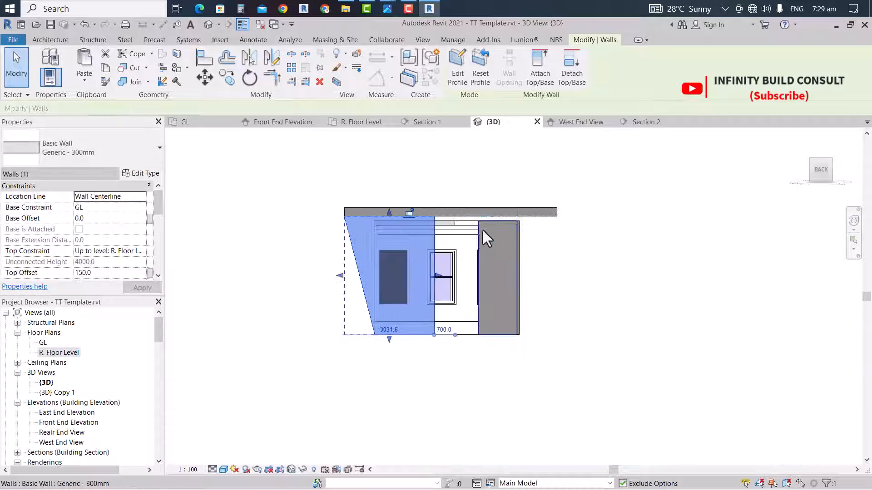
Set the top offset of the two rear support walls, one at each end of the main roof, to 200 in the 3D view
scroll(484, 230, "up", 2)
left_click(492, 214)
left_click_drag(513, 210, 514, 210)
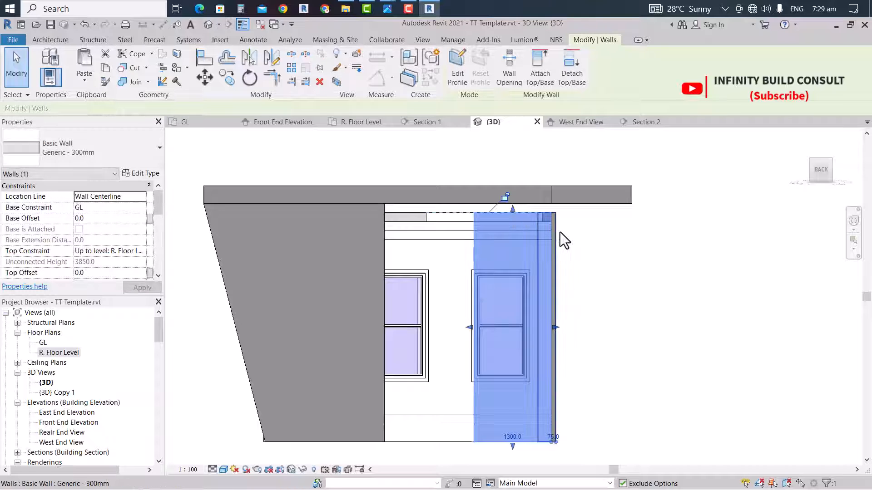
scroll(560, 233, "down", 3)
scroll(590, 275, "up", 1)
middle_click_drag(590, 275, 500, 358, "shift")
scroll(368, 271, "down", 2)
middle_click_drag(486, 299, 445, 287)
scroll(446, 287, "up", 2)
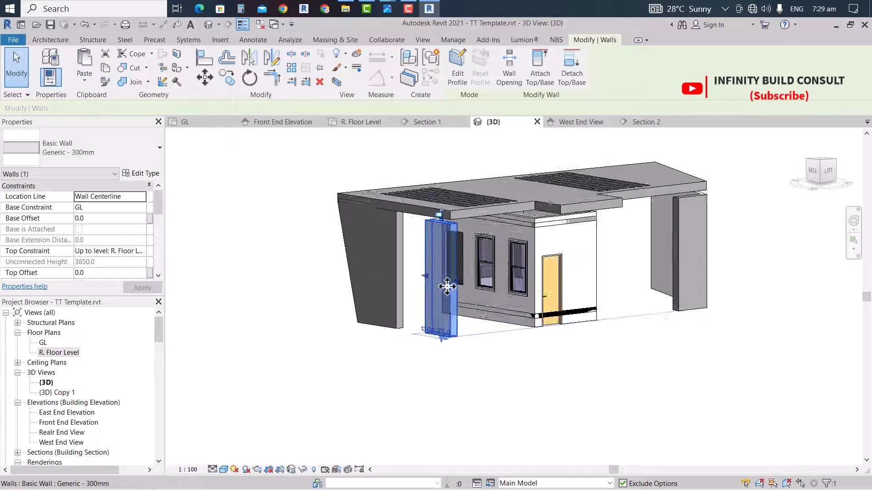
scroll(414, 284, "down", 1)
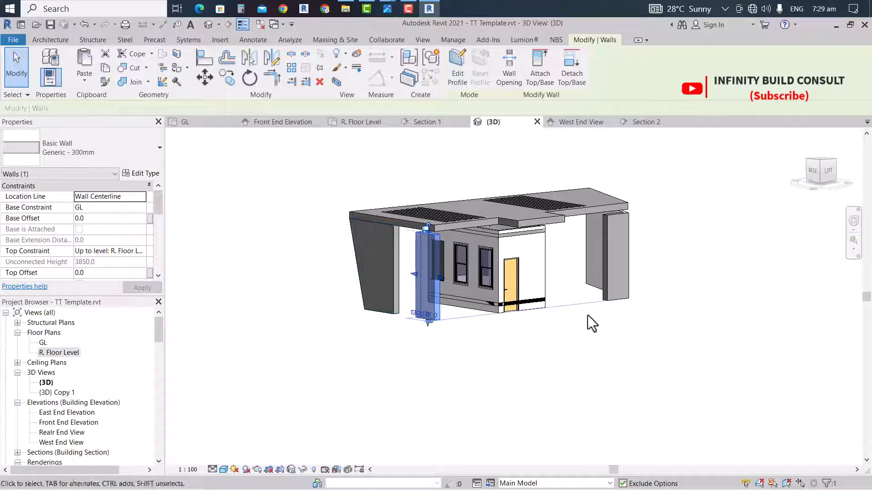
scroll(526, 335, "down", 1)
middle_click_drag(696, 284, 671, 287, "shift")
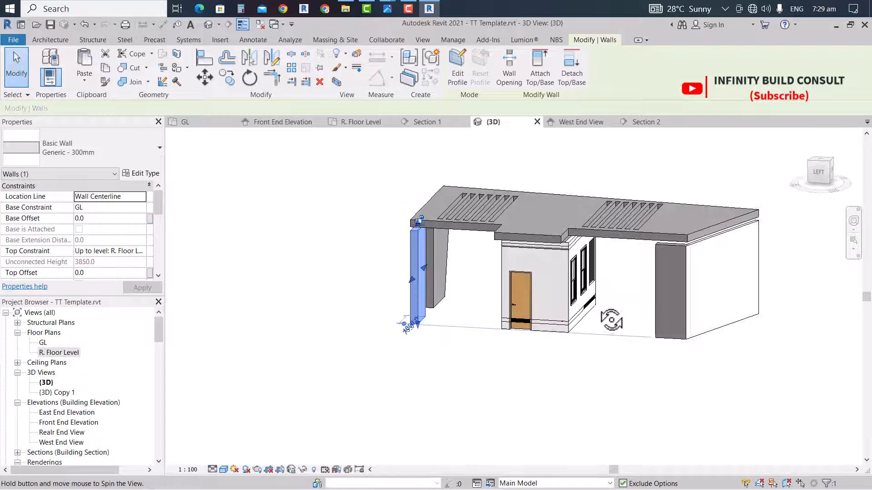
left_click(662, 282, "ctrl")
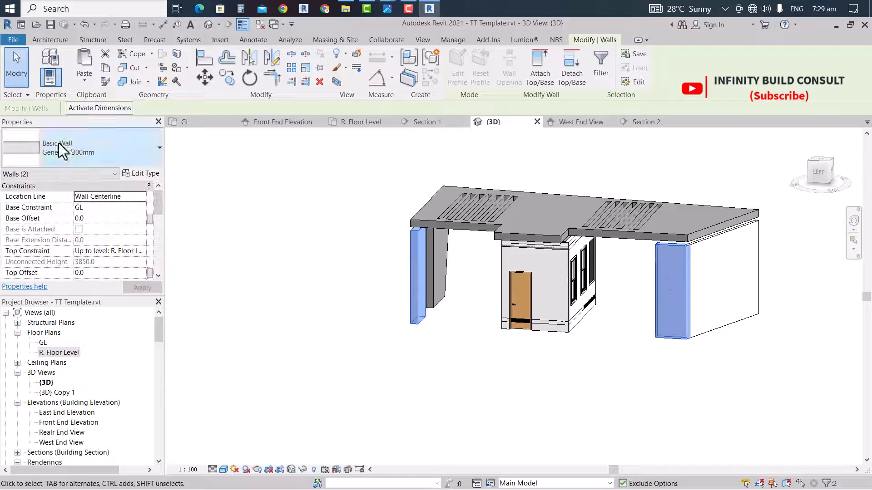
left_click(97, 271)
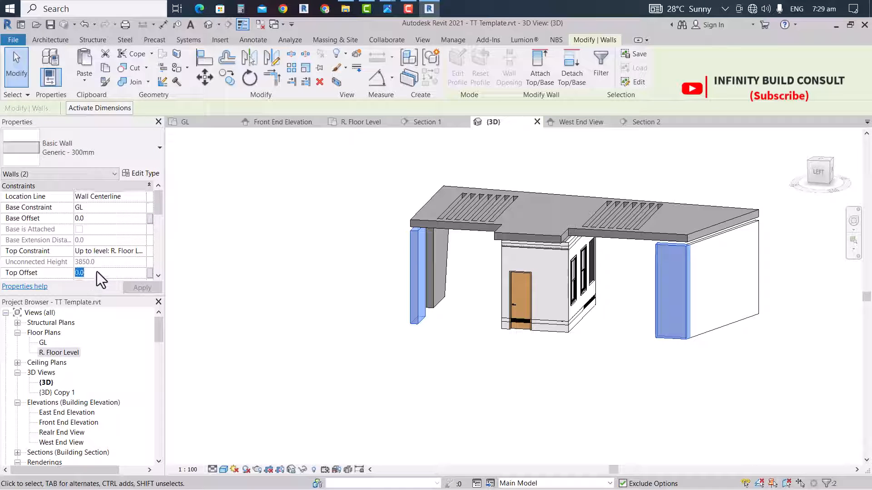
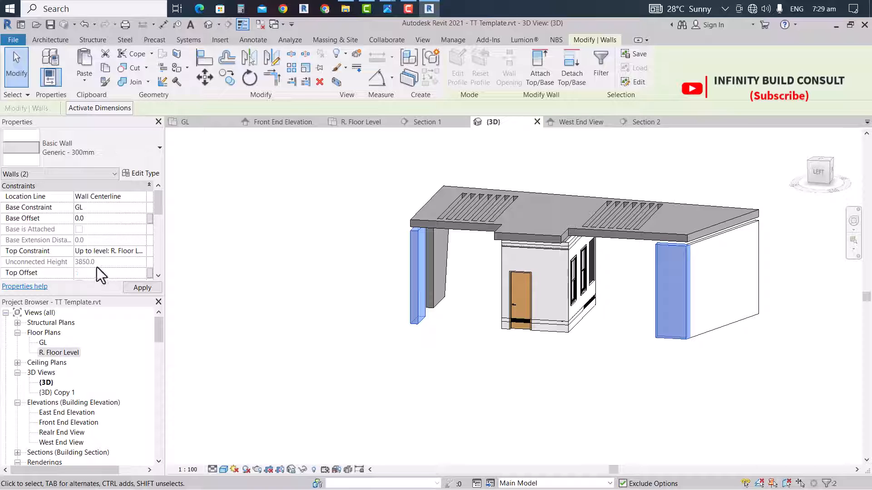
type("200")
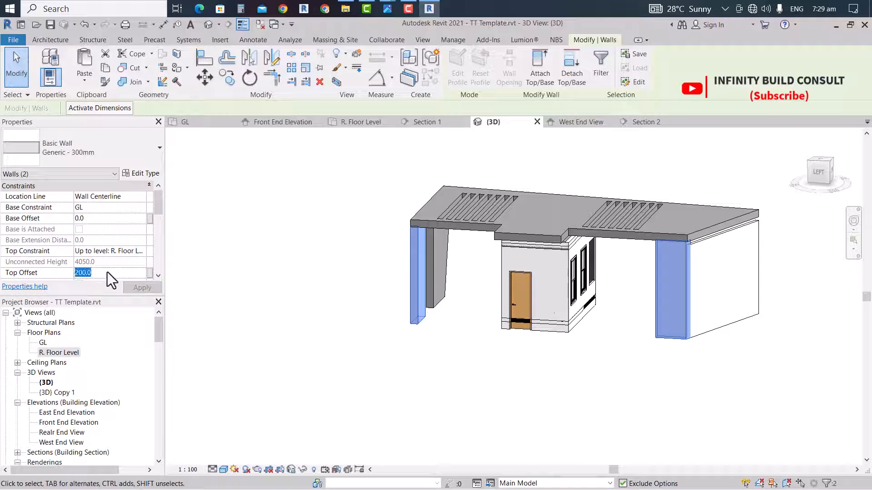
Correct the top offset of the two selected rear support walls to 150
type("150")
middle_click_drag(330, 246, 584, 276, "shift")
scroll(581, 274, "down", 3)
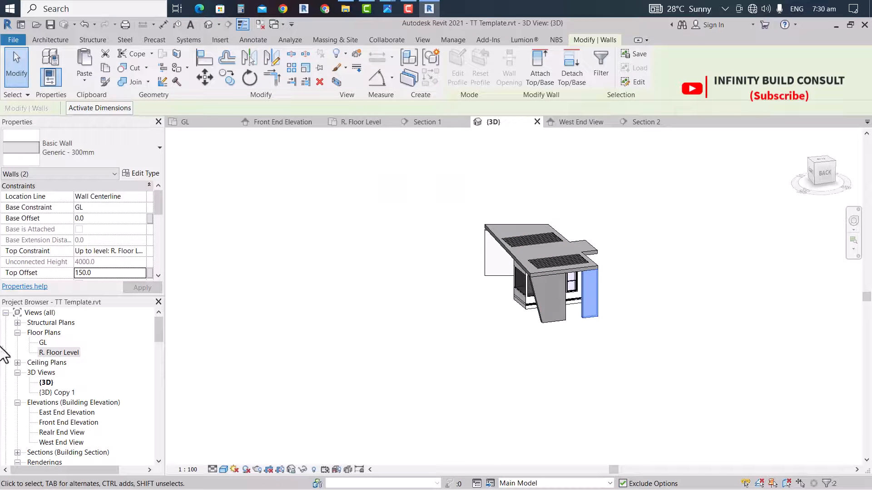
Move the REN 1.jpg reference image well clear of the gatehouse plan in the GL floor plan
double_click(43, 344)
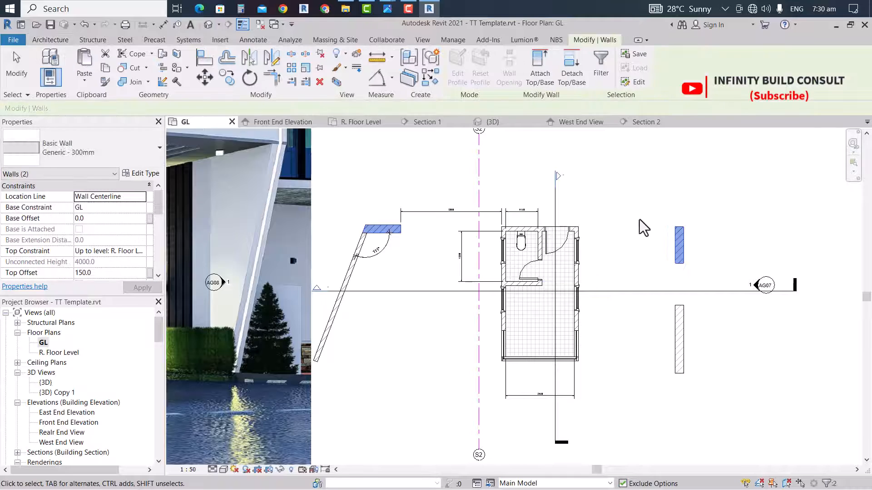
scroll(639, 219, "down", 3)
scroll(383, 280, "down", 2)
left_click(415, 213)
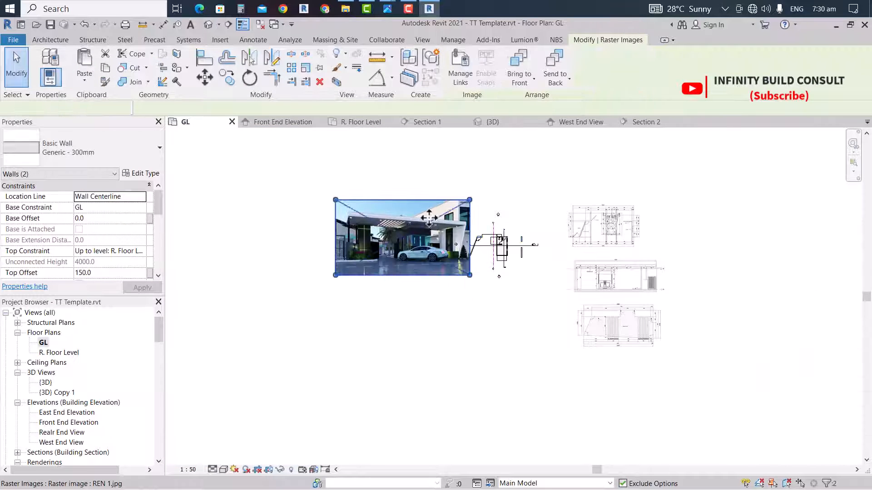
left_click_drag(429, 218, 238, 275)
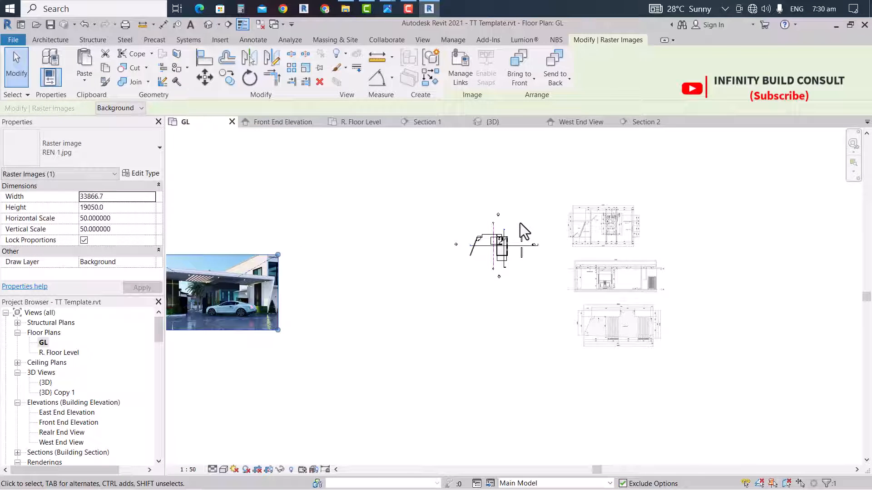
Examine the driveway and ground around the gatehouse in the REN 1.jpg reference image
scroll(402, 272, "down", 3)
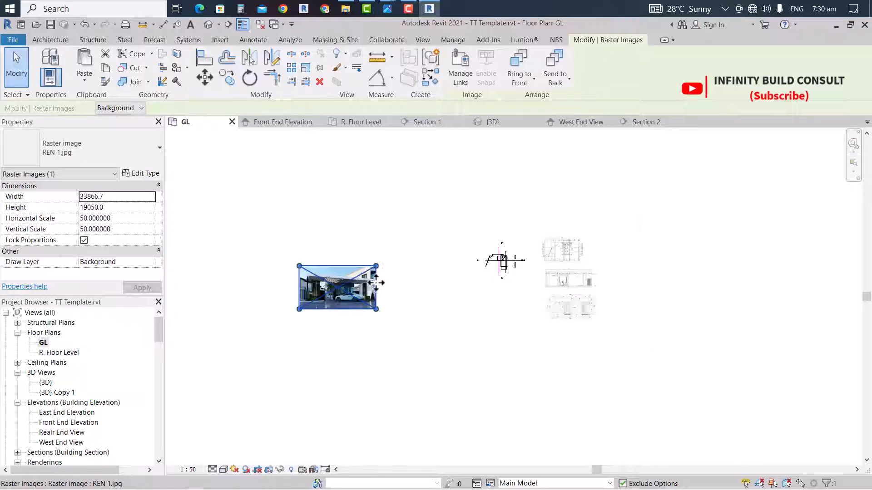
scroll(292, 330, "up", 4)
scroll(335, 317, "down", 3)
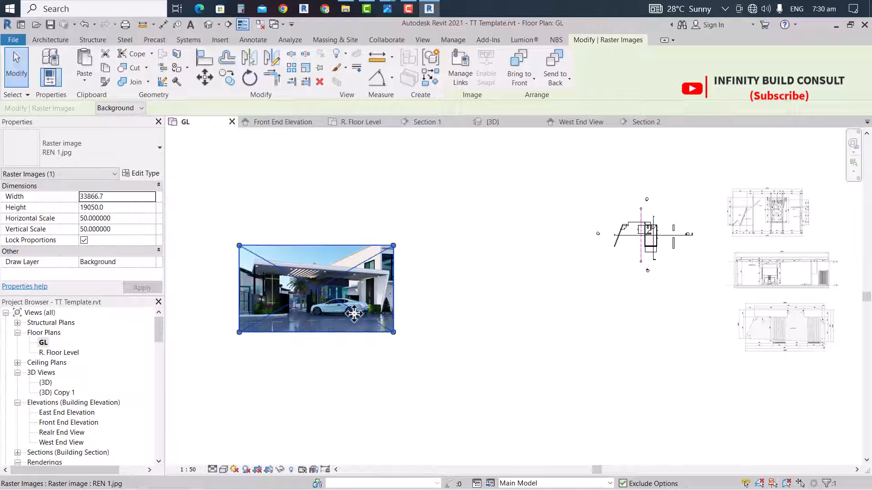
scroll(353, 324, "up", 3)
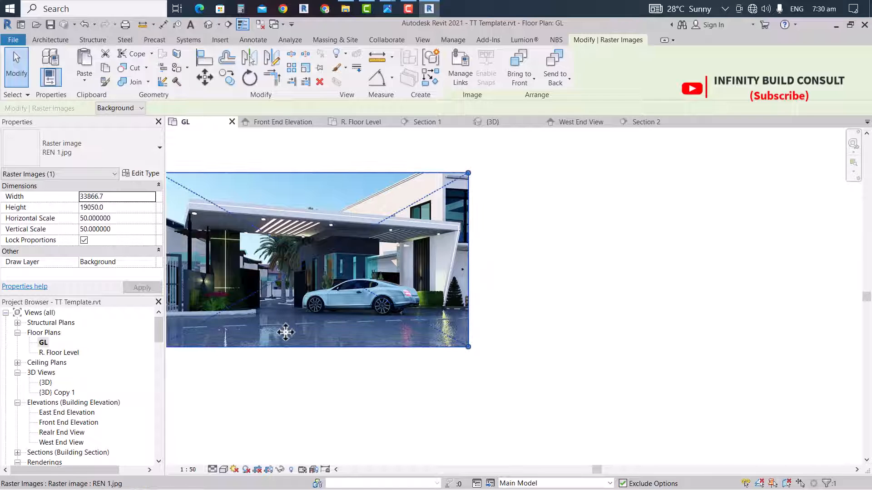
scroll(274, 324, "up", 2)
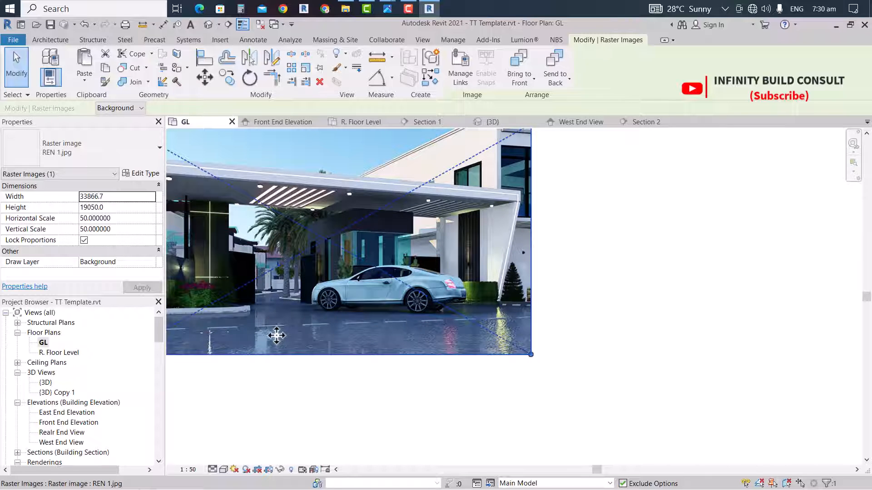
scroll(292, 335, "down", 3)
left_click(493, 254)
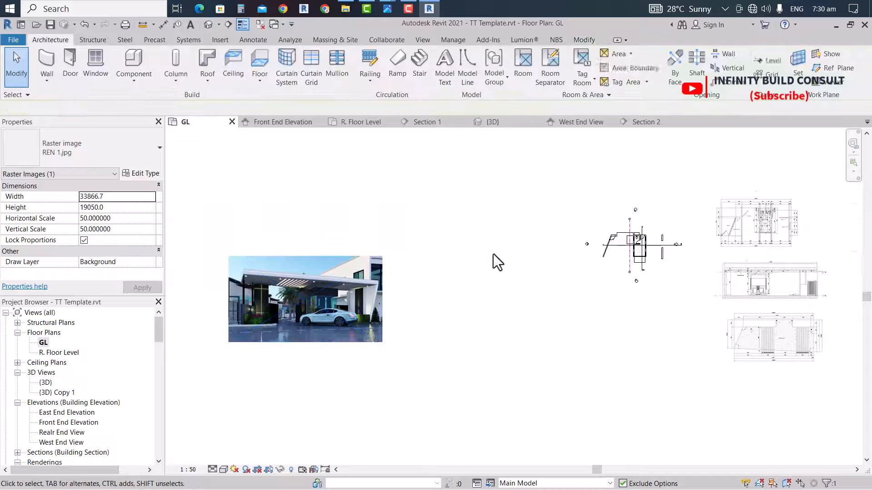
Create a roughly rectangular toposurface around the gatehouse plan from four corner points at absolute elevation 0.0
left_click(327, 39)
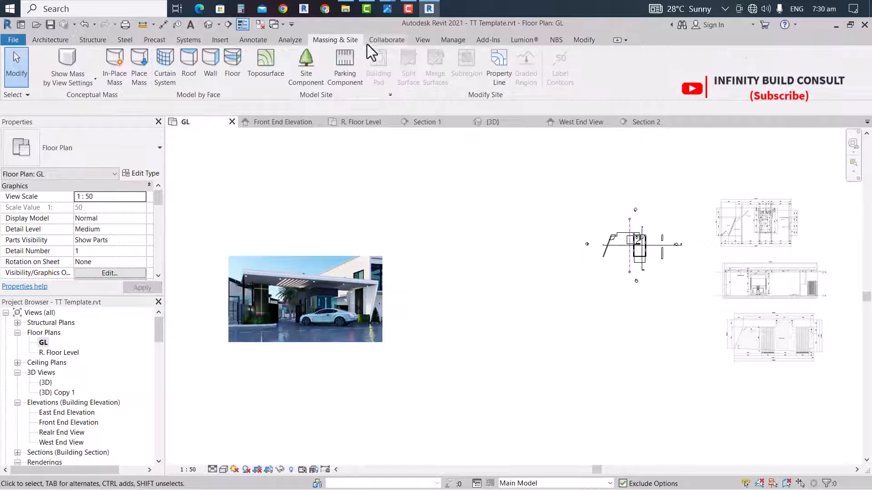
left_click(274, 67)
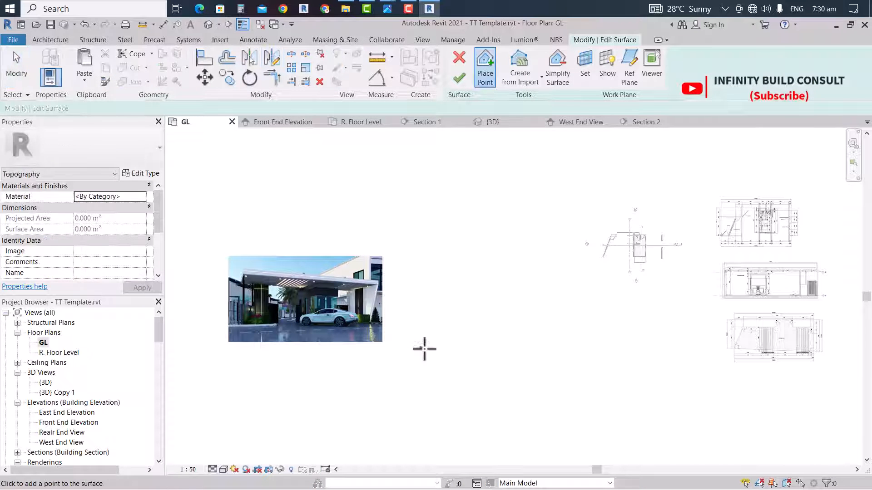
scroll(425, 347, "down", 2)
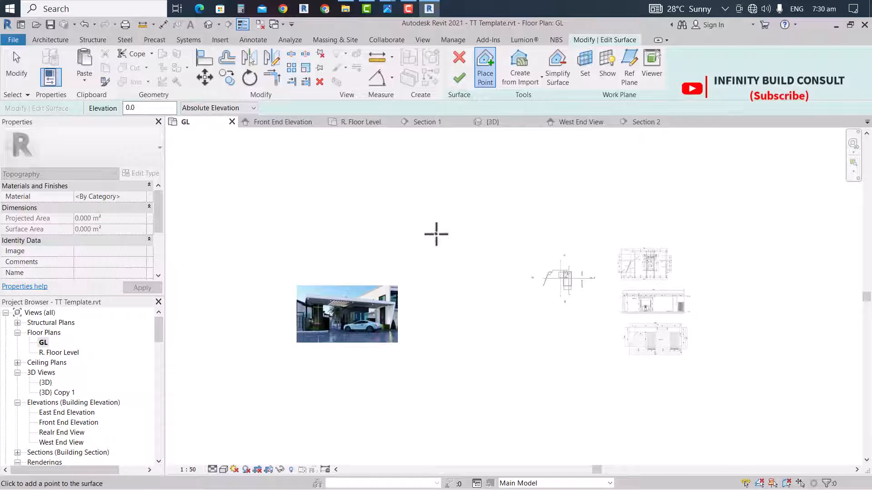
left_click(436, 234)
left_click(700, 229)
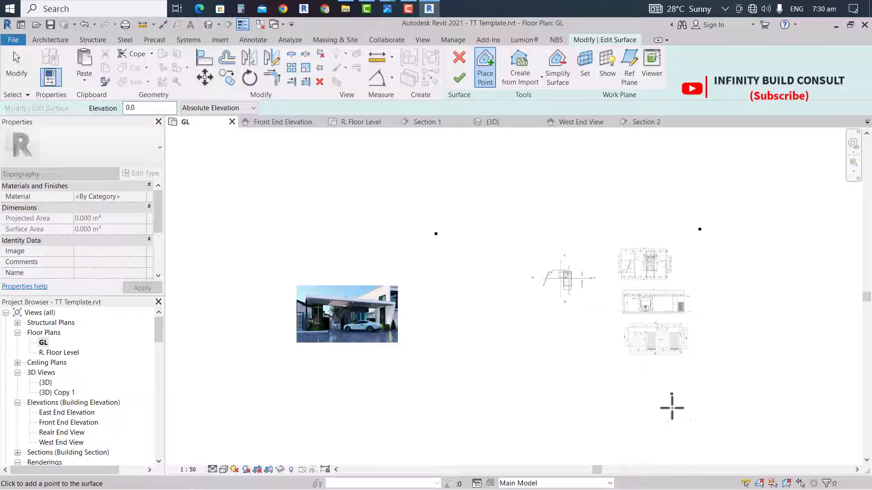
left_click(703, 408)
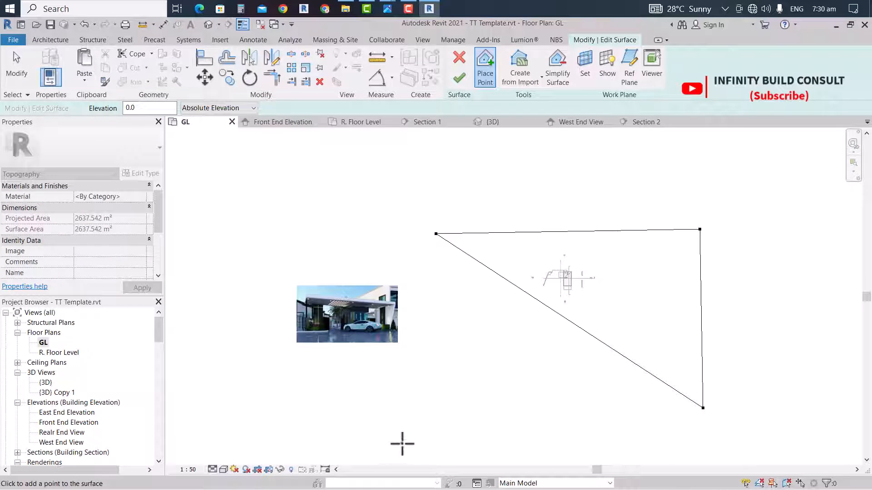
left_click(439, 408)
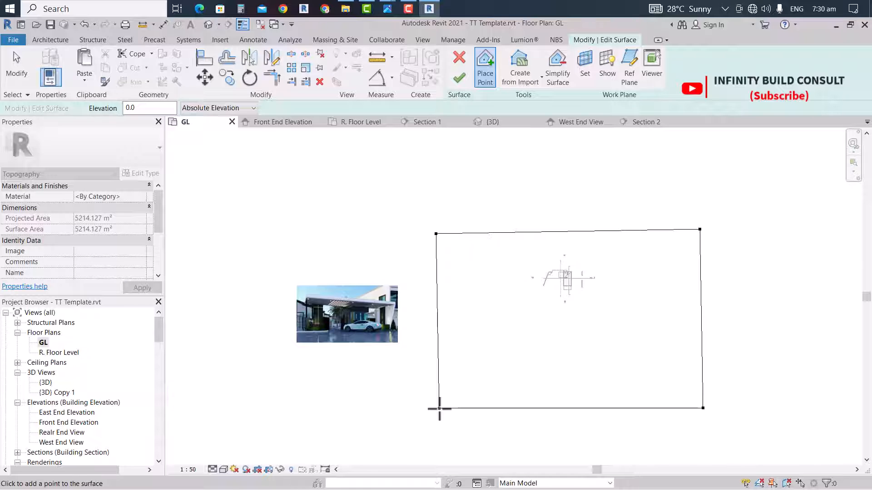
left_click(456, 81)
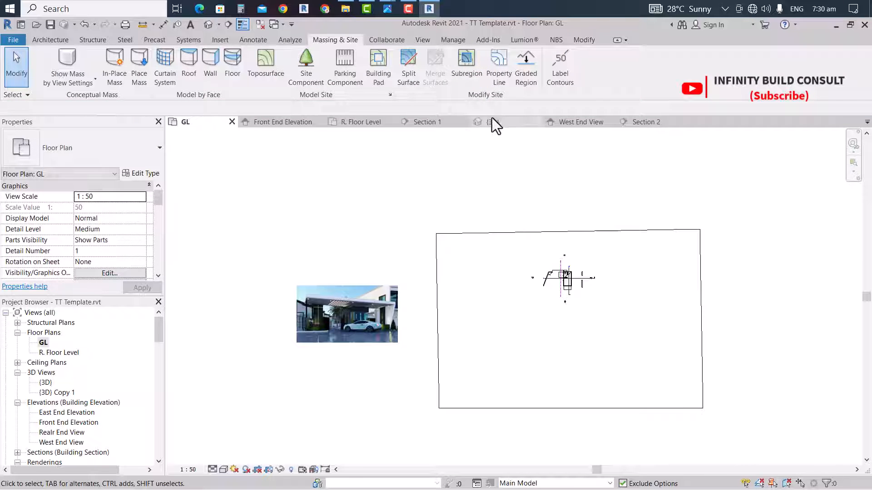
Widen the toposurface in the 3D view by moving the two boundary points on the edge nearest the gatehouse farther outward
left_click(492, 119)
scroll(577, 363, "down", 4)
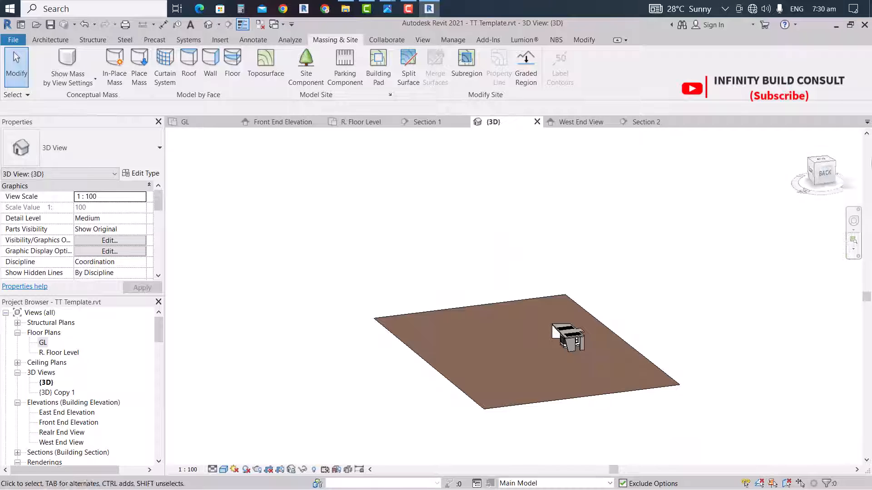
left_click(821, 163)
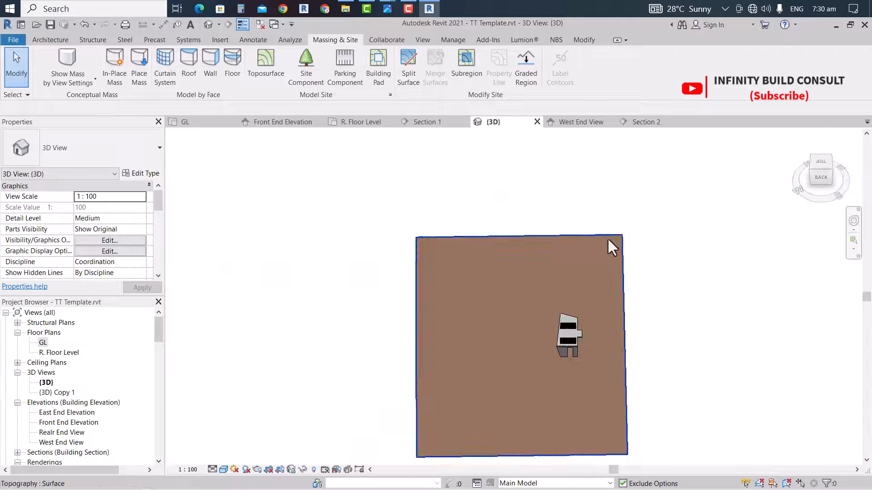
left_click(607, 237)
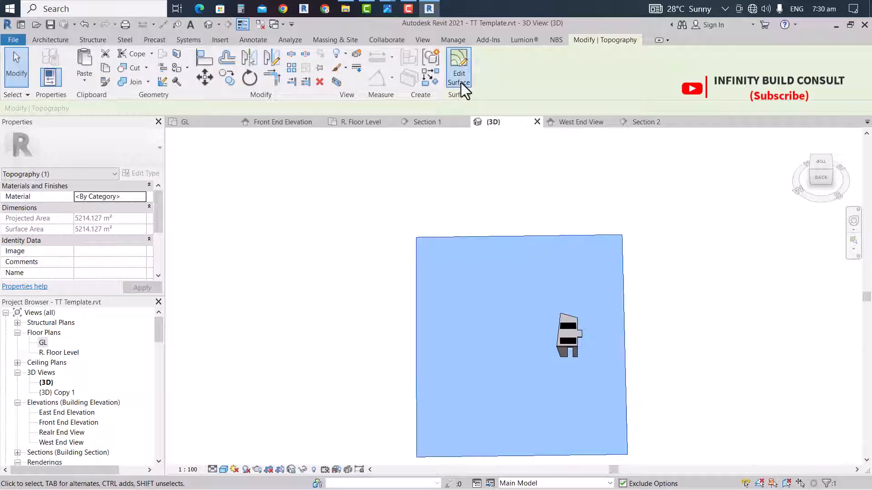
left_click(459, 68)
left_click_drag(591, 181, 626, 412)
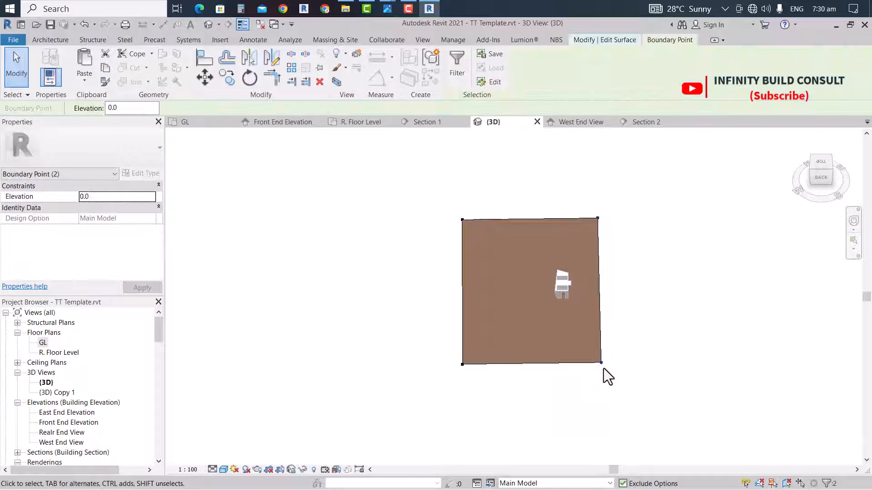
left_click_drag(602, 363, 694, 366)
left_click(394, 176)
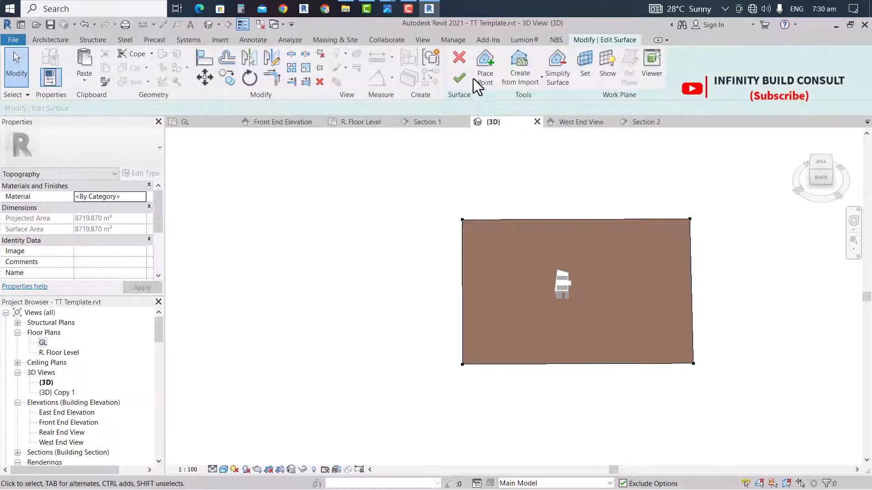
left_click(460, 81)
scroll(584, 320, "down", 3)
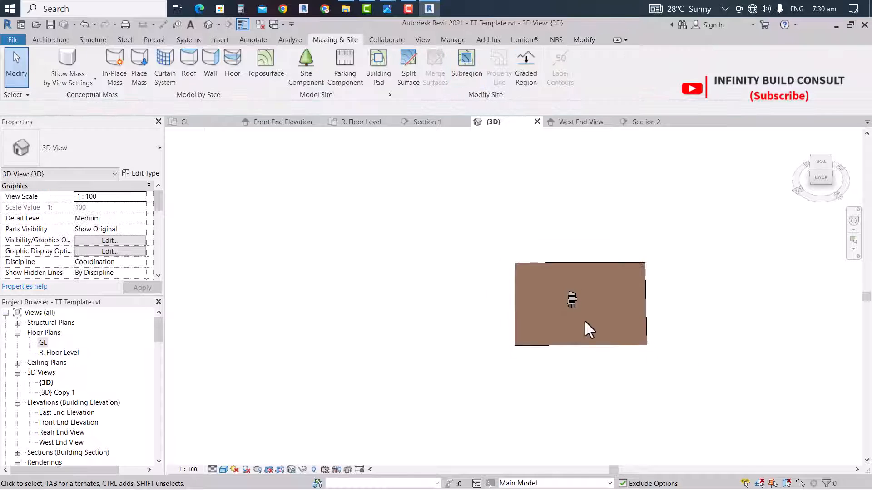
Select the outer Generic 150 support wall under the front end of the main roof in the 3D view
left_click(826, 180)
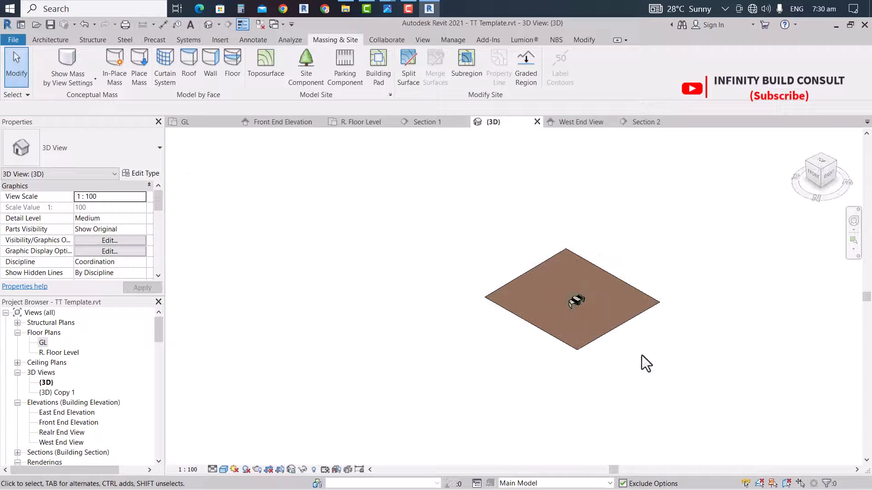
scroll(555, 292, "up", 8)
scroll(550, 260, "down", 4)
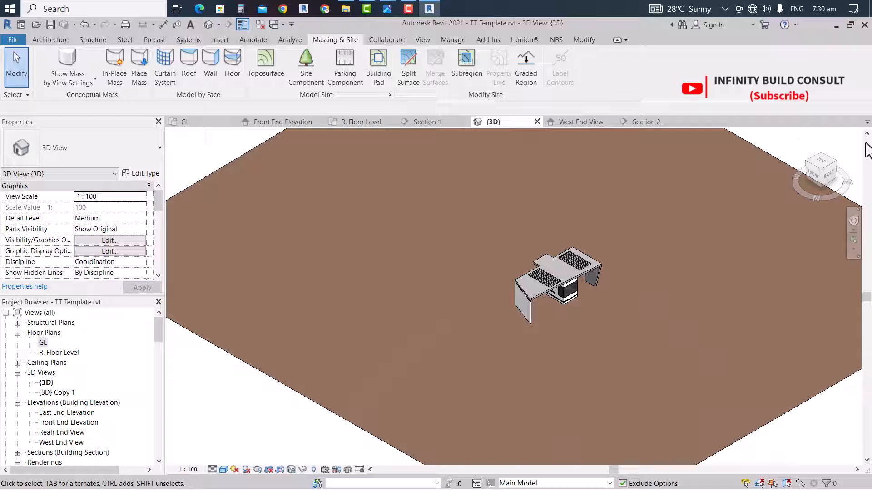
left_click(825, 189)
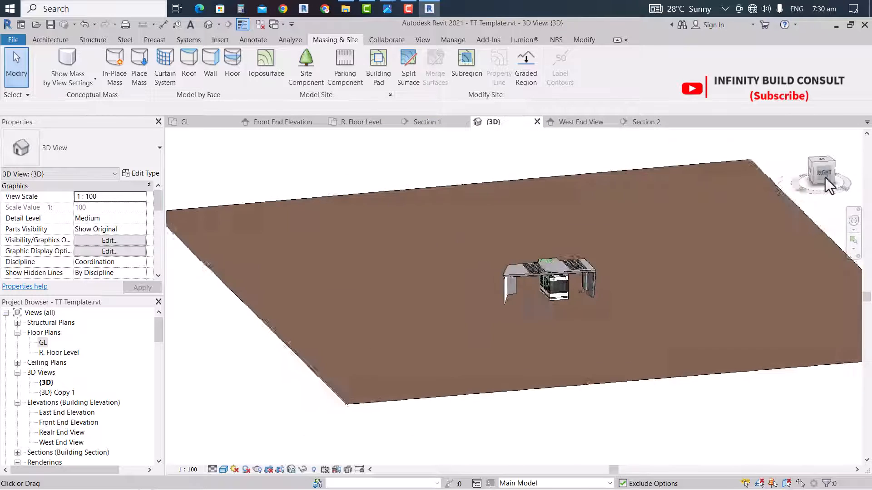
scroll(574, 243, "up", 6)
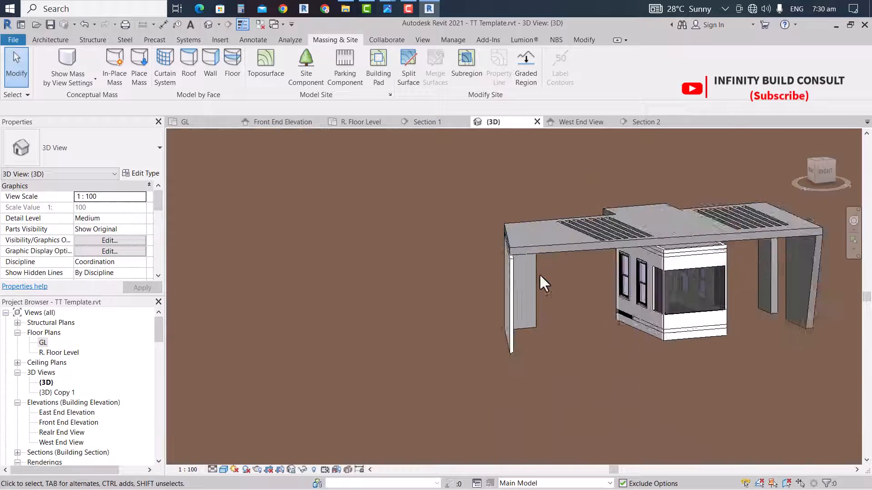
scroll(536, 272, "up", 3)
left_click(513, 268)
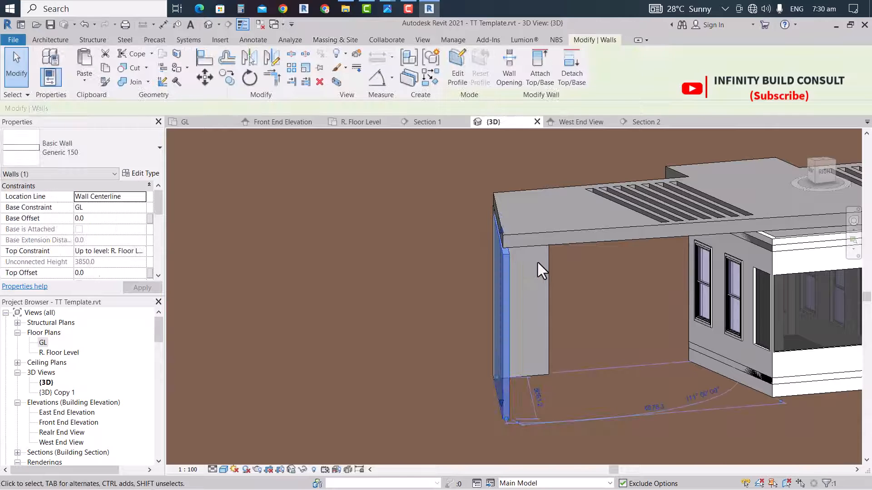
Examine the reference image in the GL floor plan, focusing on the low wall and slim posts under the canopy's end
scroll(574, 290, "down", 8)
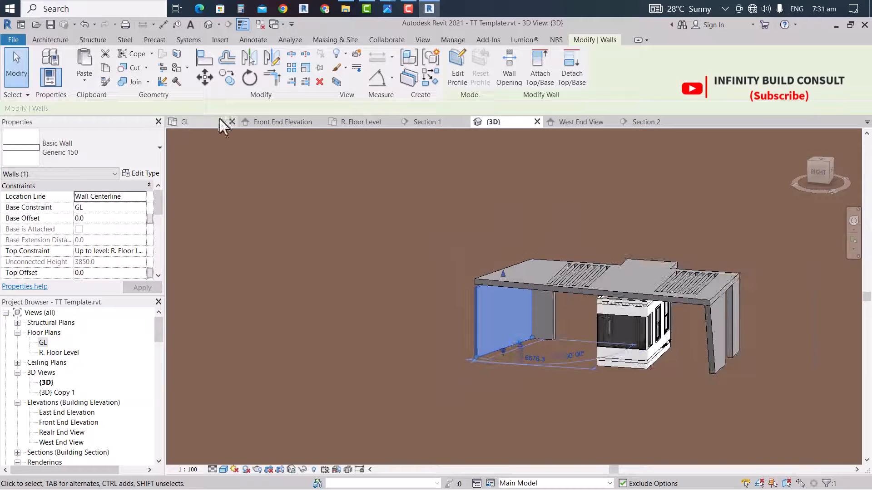
left_click(195, 123)
scroll(329, 334, "up", 5)
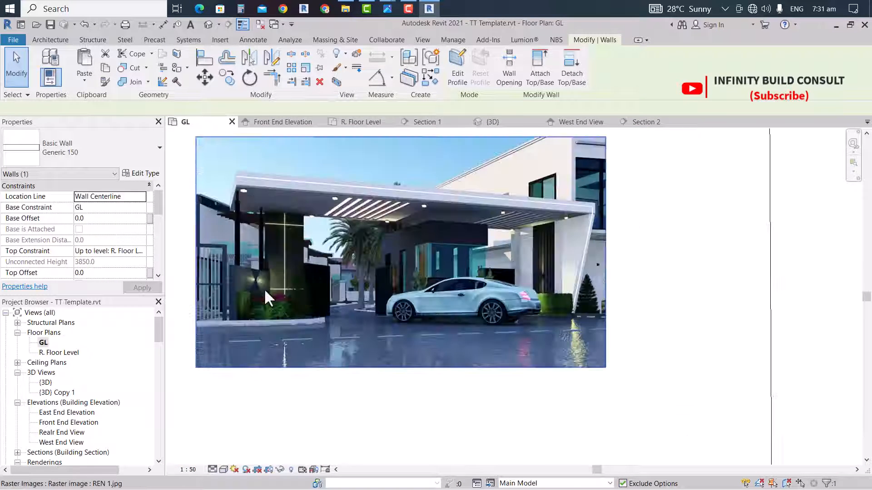
scroll(256, 285, "up", 2)
scroll(232, 170, "up", 3)
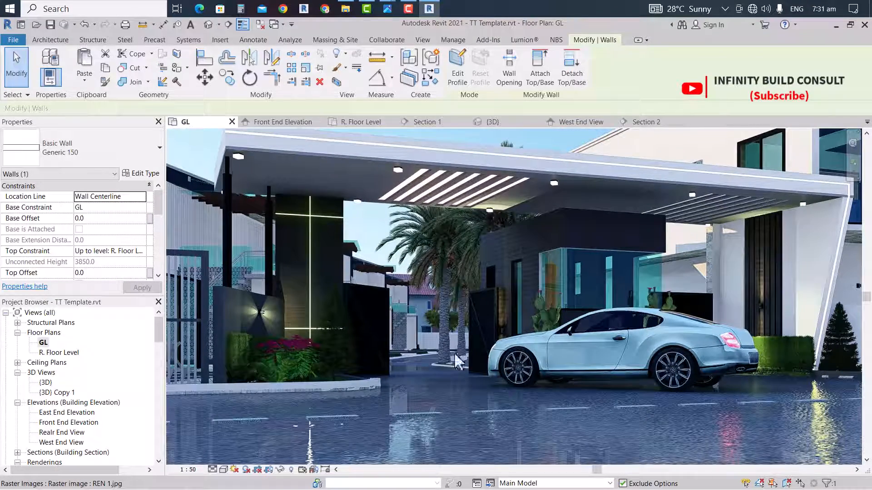
scroll(458, 361, "down", 1)
scroll(312, 233, "up", 3)
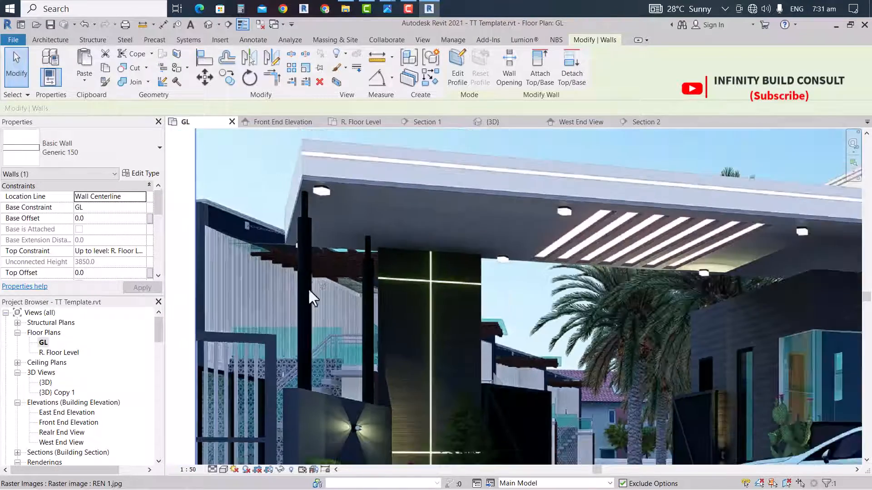
scroll(313, 288, "down", 2)
scroll(473, 324, "down", 2)
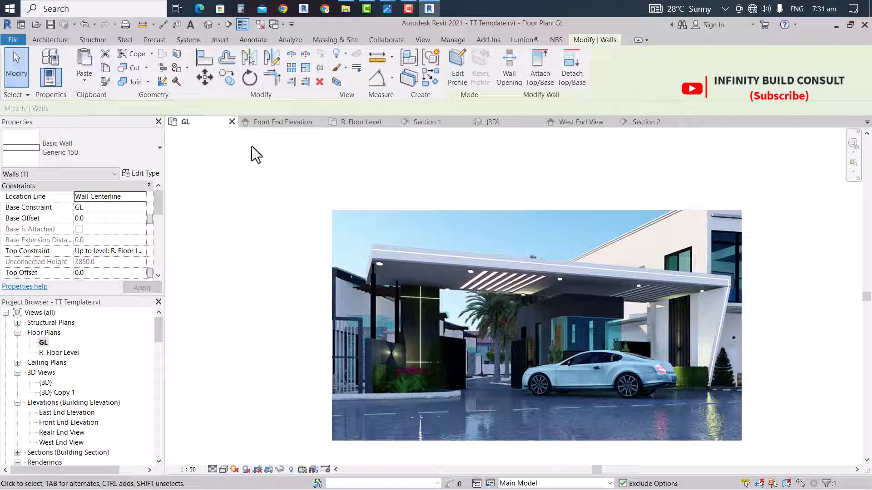
In the 3D view, set the selected angled wall's Top Offset to -2000
left_click(484, 124)
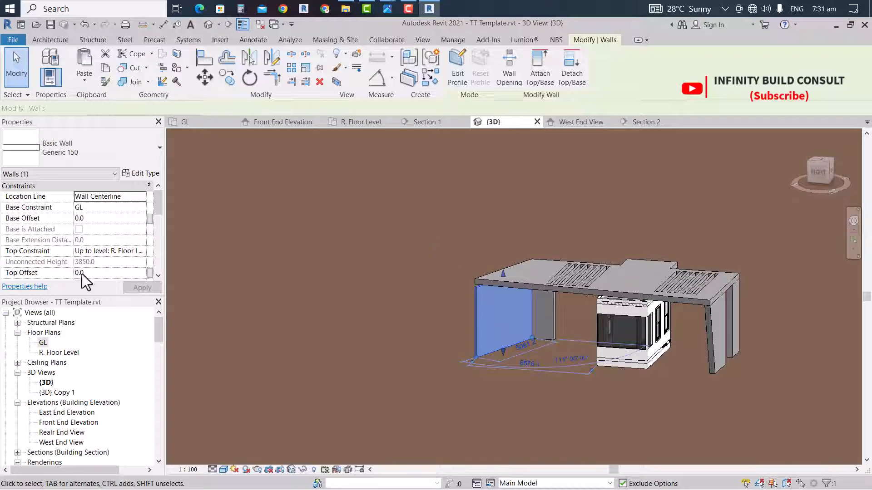
left_click(105, 273)
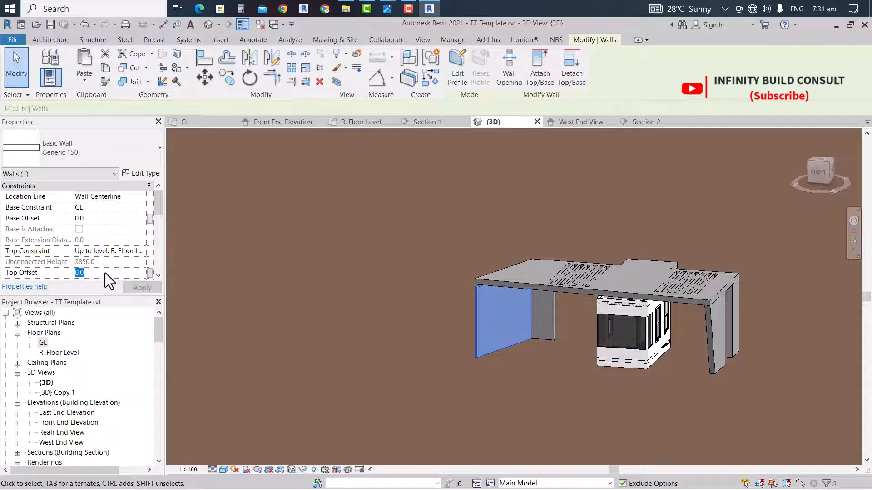
type("-200")
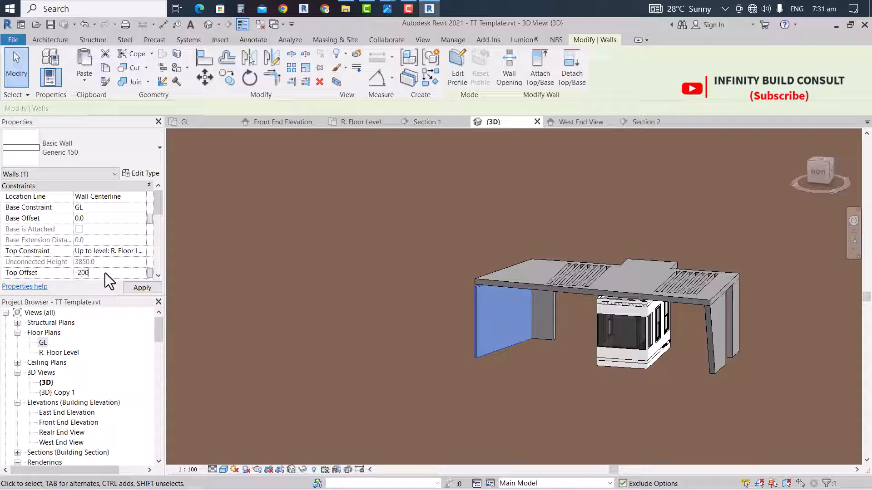
type("0")
scroll(473, 323, "up", 4)
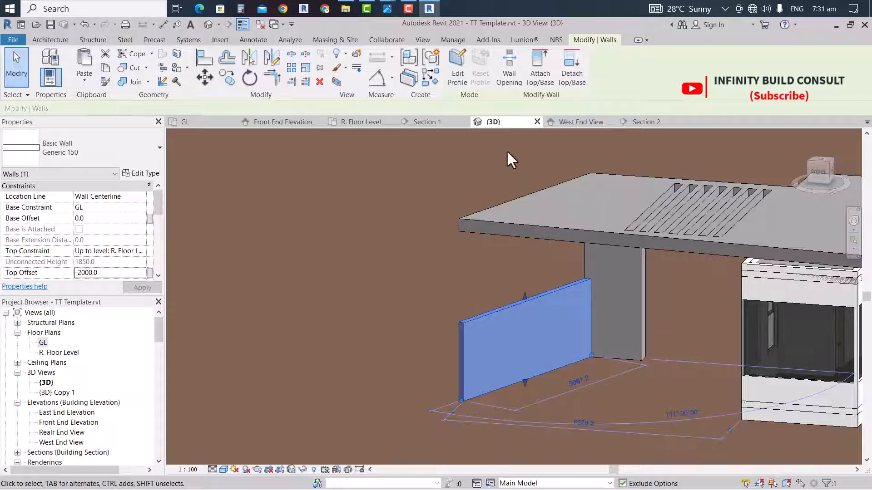
Return to the GL floor plan around the gatehouse and clear the wall selection
left_click(203, 121)
scroll(425, 309, "down", 5)
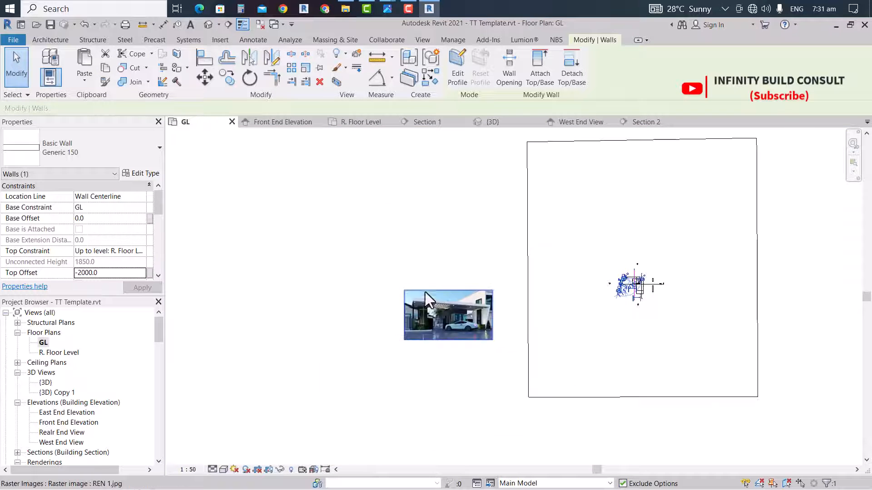
scroll(527, 292, "up", 8)
left_click(518, 298)
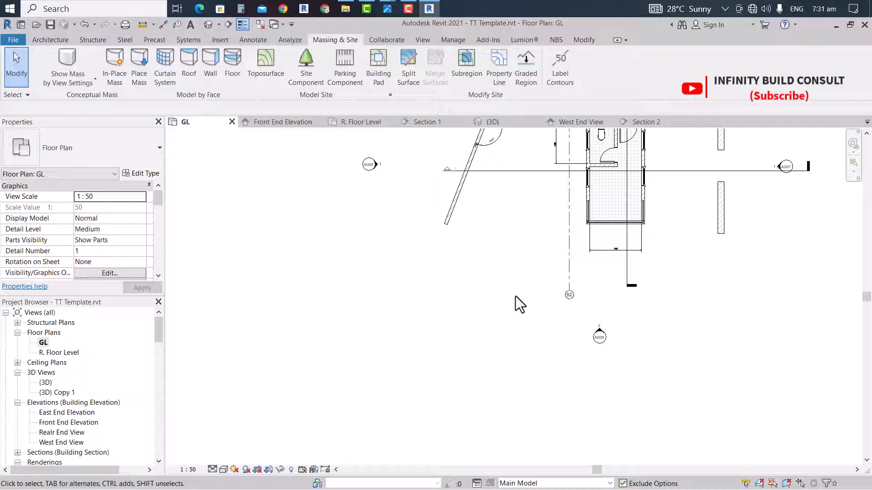
left_click(50, 40)
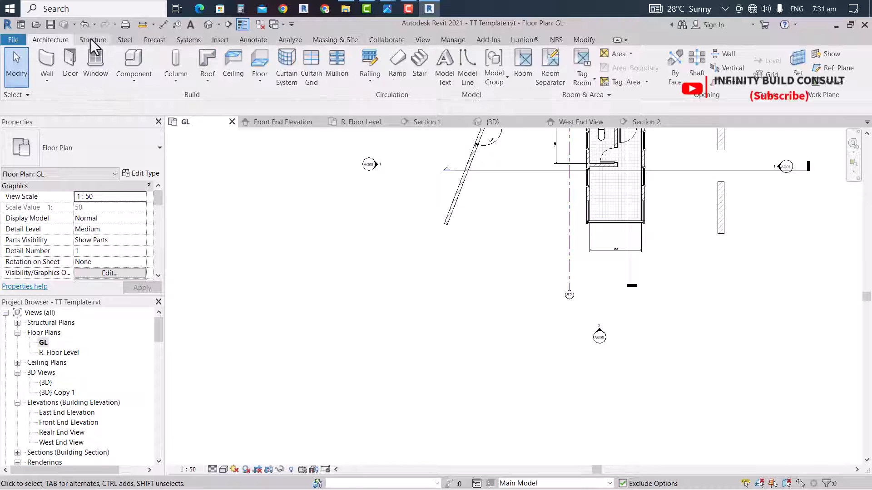
left_click(93, 39)
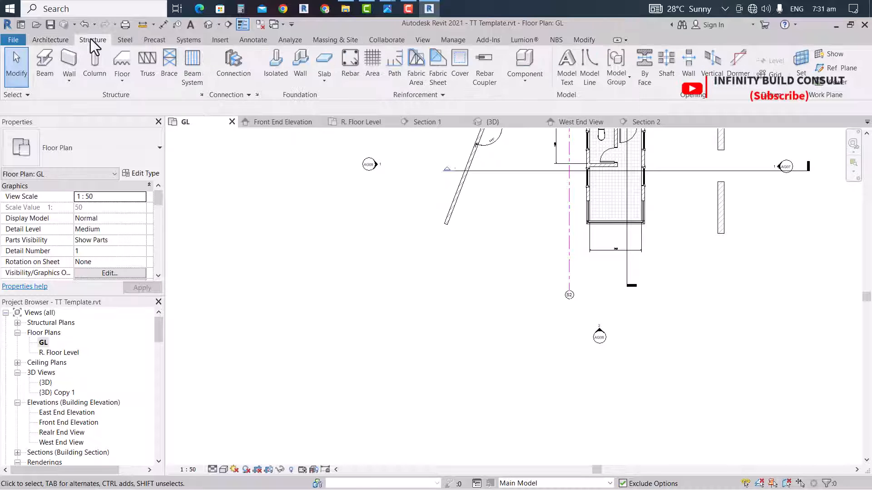
left_click(50, 40)
left_click(176, 87)
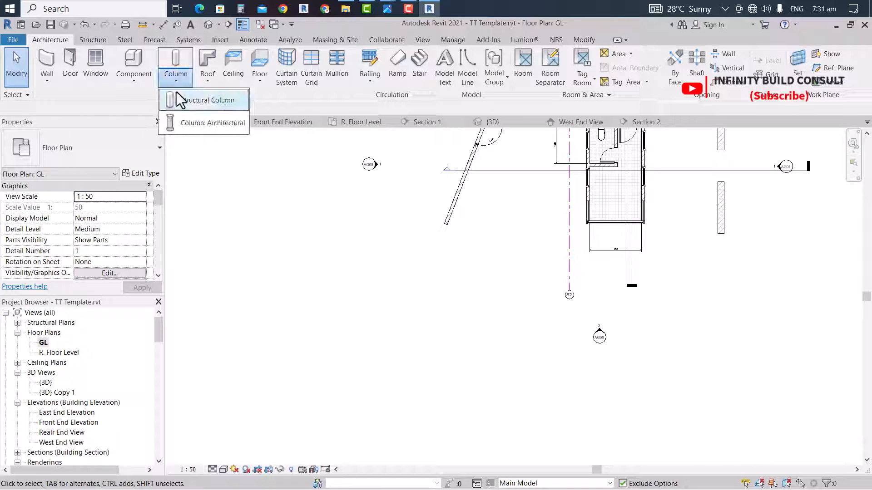
left_click(177, 96)
left_click(77, 148)
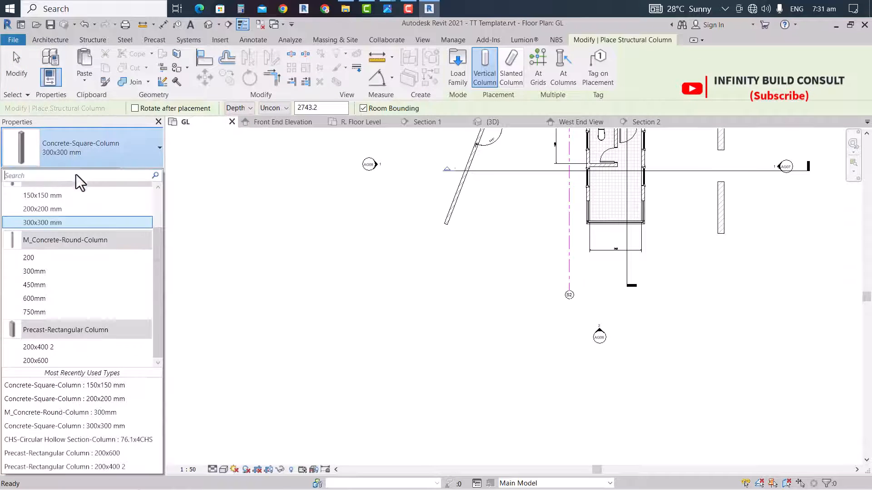
scroll(77, 278, "up", 2)
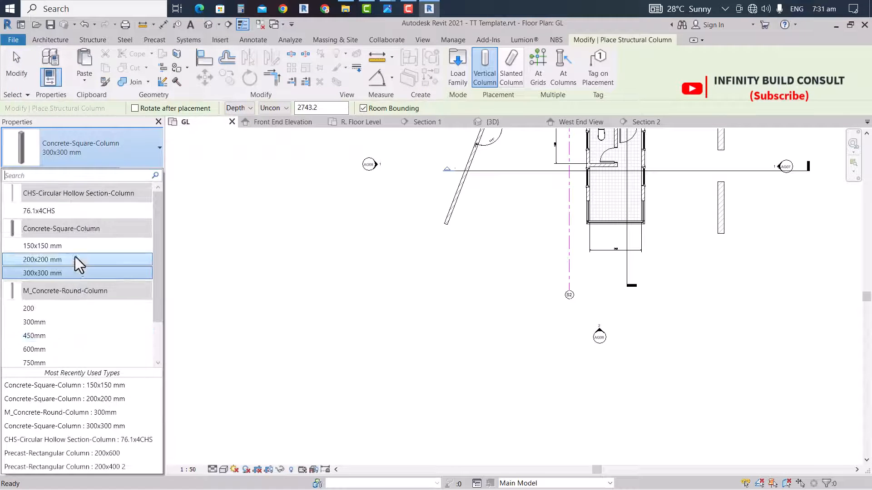
left_click(58, 209)
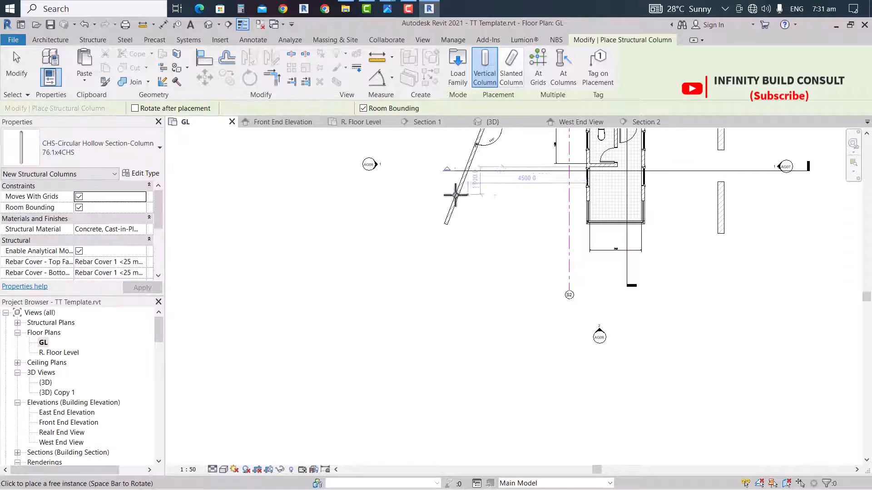
scroll(438, 243, "up", 3)
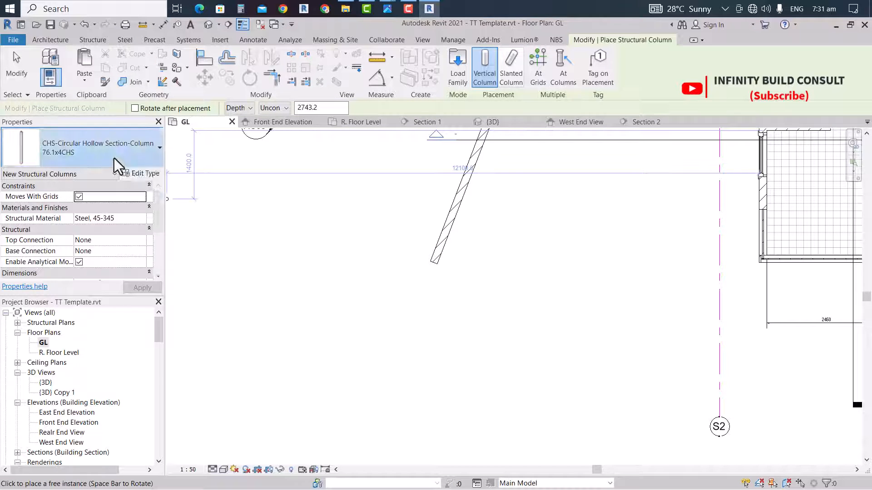
left_click(93, 148)
scroll(73, 225, "down", 2)
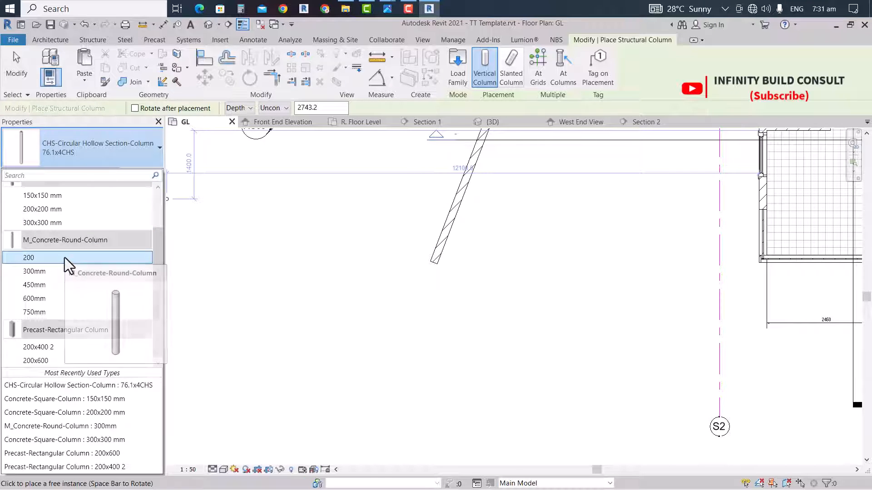
left_click(66, 258)
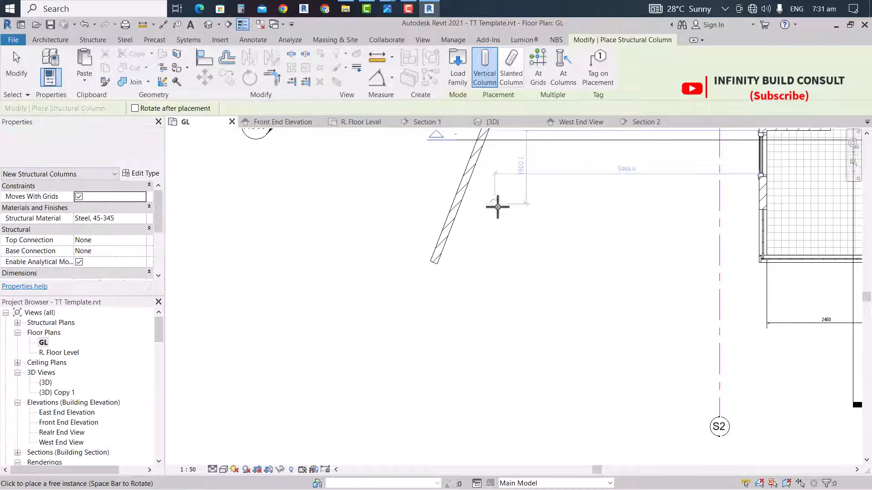
scroll(444, 247, "up", 3)
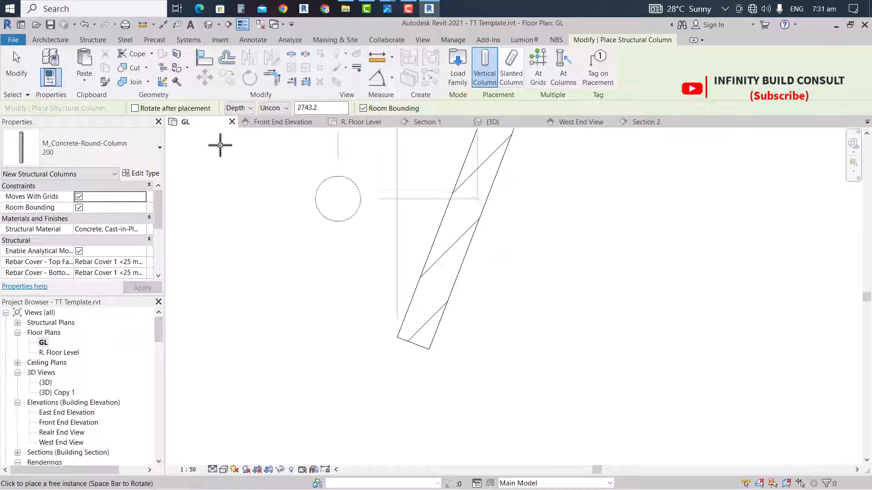
left_click(114, 150)
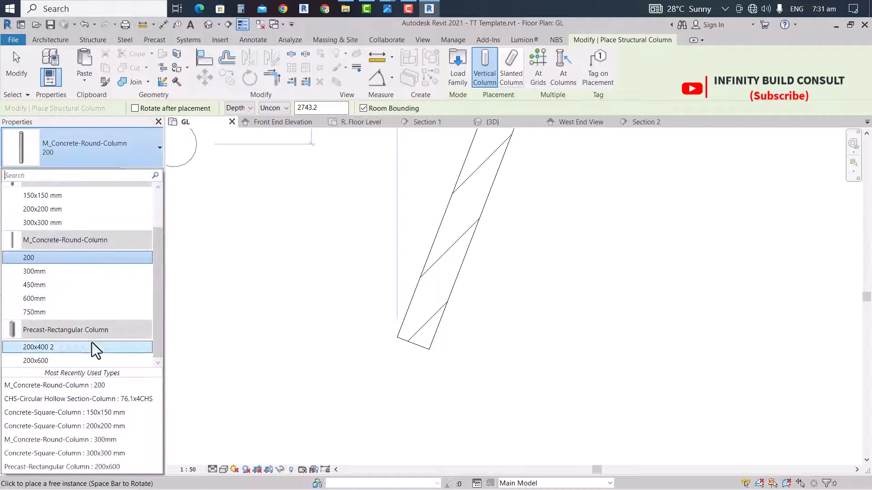
left_click(16, 72)
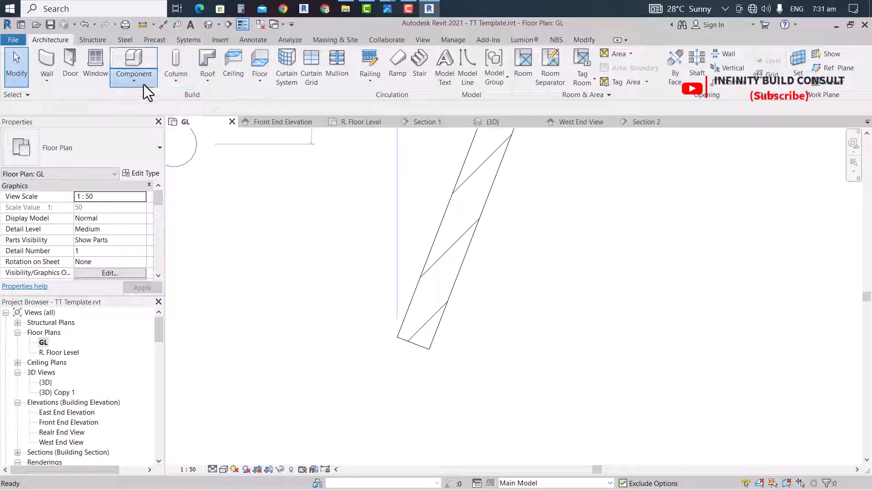
Place two architectural M_Round Column 152mm Diameter columns along the angled wall in the GL plan, with their height up to R. Floor Level
left_click(143, 84)
left_click(167, 82)
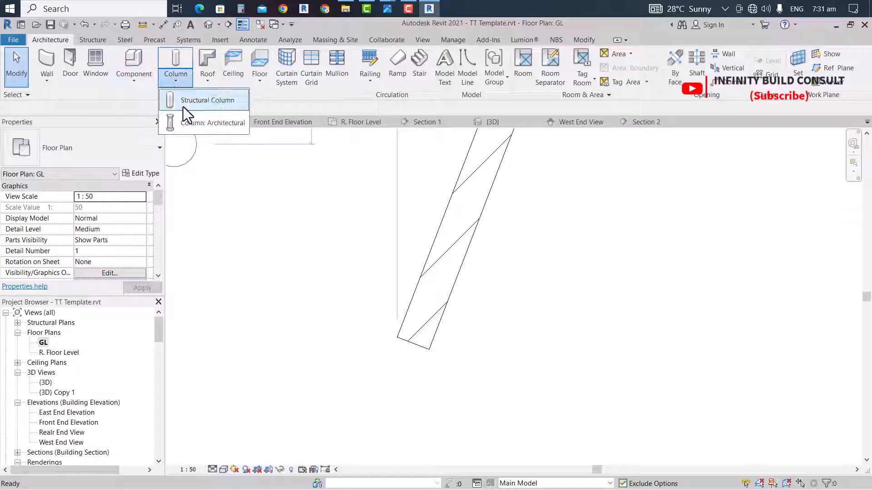
left_click(189, 122)
left_click(68, 152)
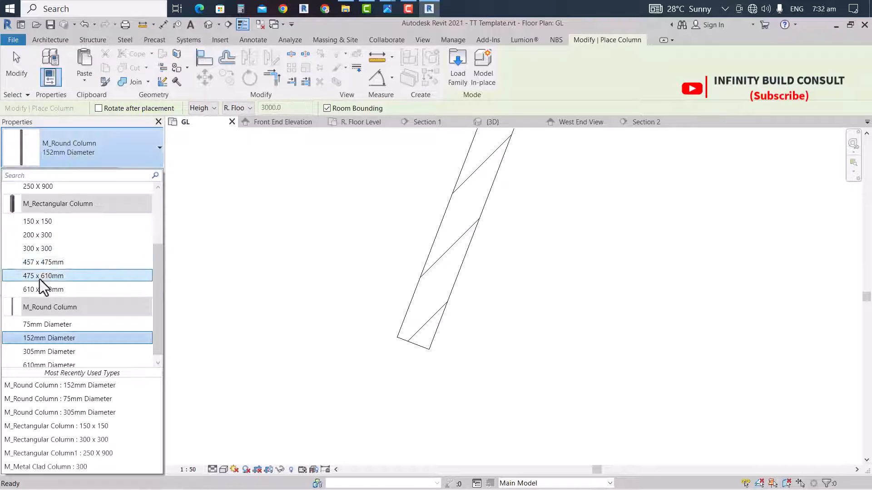
left_click(64, 334)
scroll(439, 277, "down", 4)
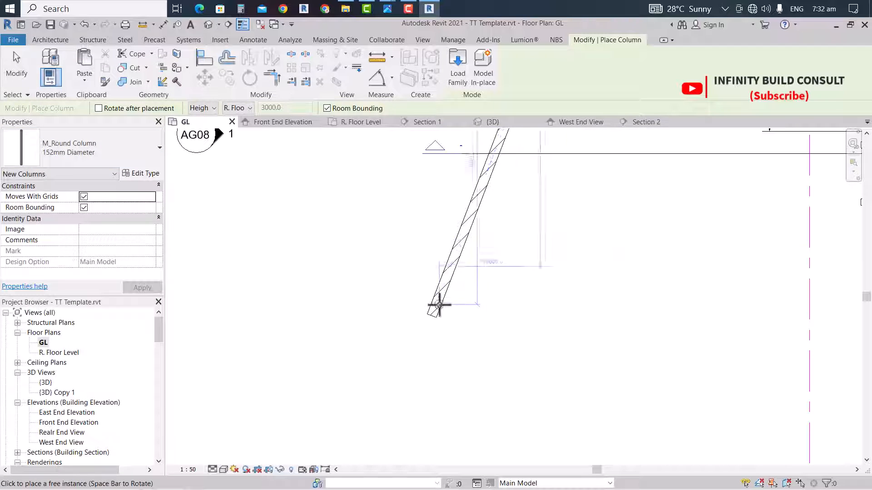
scroll(438, 303, "down", 3)
scroll(441, 297, "up", 3)
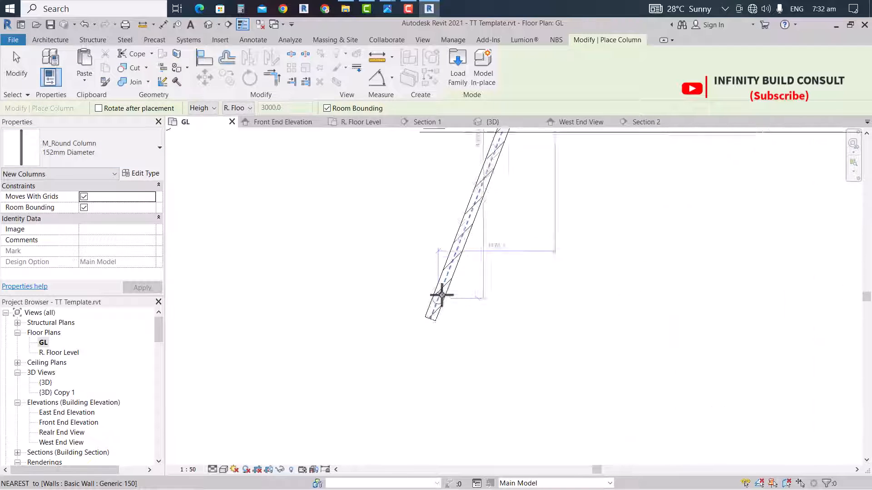
scroll(393, 359, "down", 3)
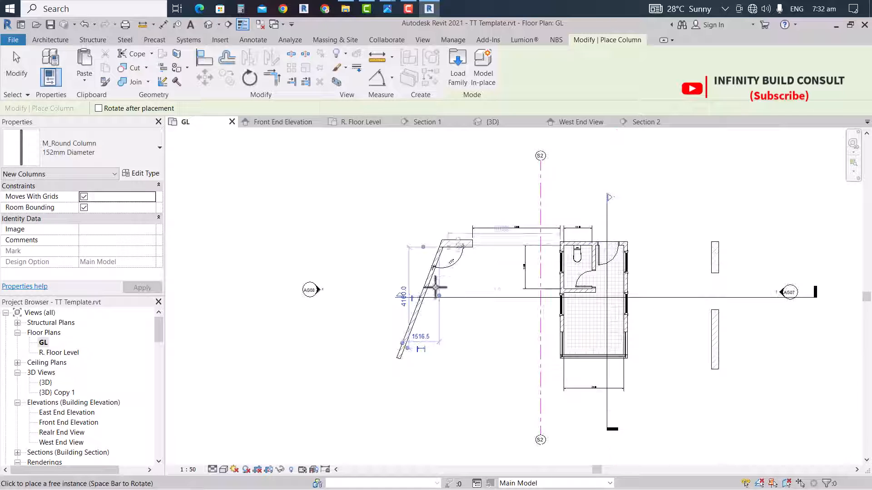
scroll(436, 287, "up", 5)
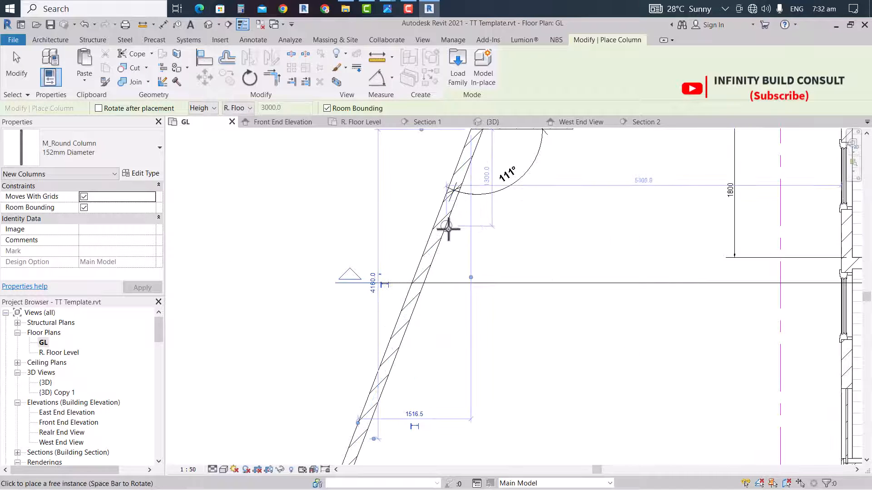
left_click(16, 77)
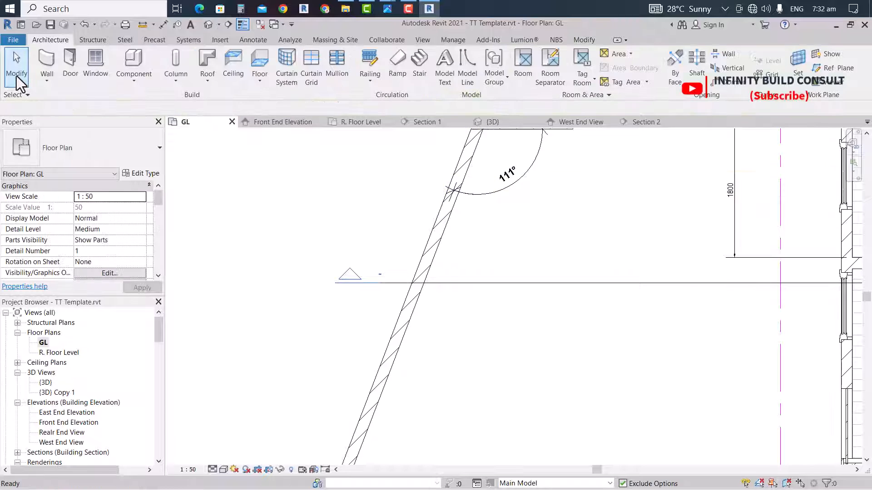
Inspect the two round columns on the low wall in 3D and compare them with the reference image in the GL plan
left_click(489, 121)
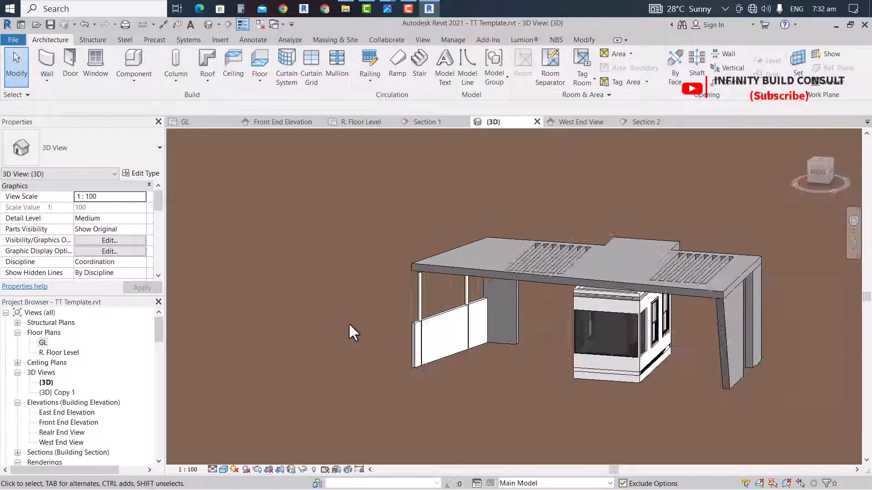
scroll(530, 176, "down", 3)
scroll(459, 258, "up", 4)
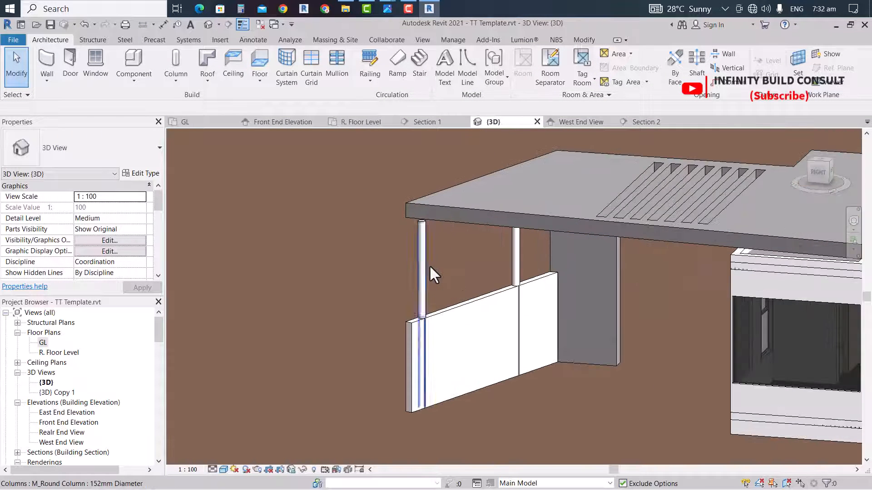
left_click(207, 122)
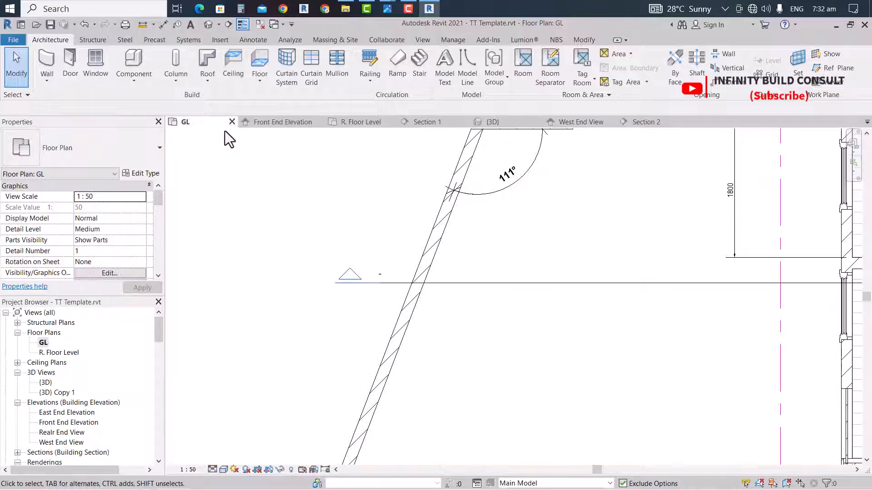
scroll(409, 266, "down", 6)
scroll(525, 315, "down", 4)
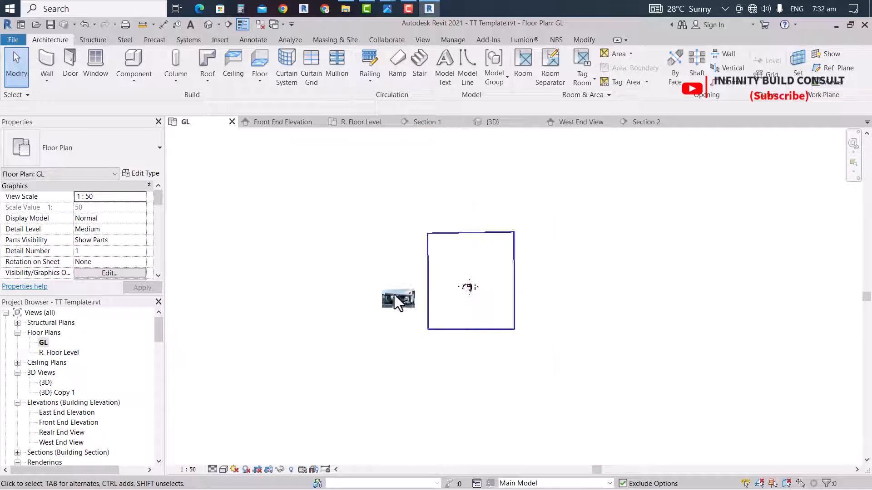
scroll(391, 296, "up", 9)
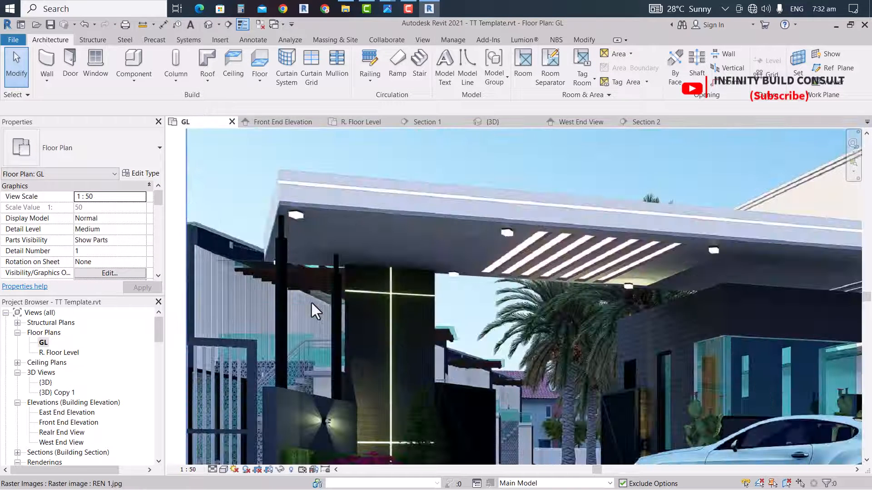
Examine the reference image in the GL plan, looking at the slim columns, low wall and canopy ends
scroll(281, 267, "down", 4)
scroll(279, 261, "up", 4)
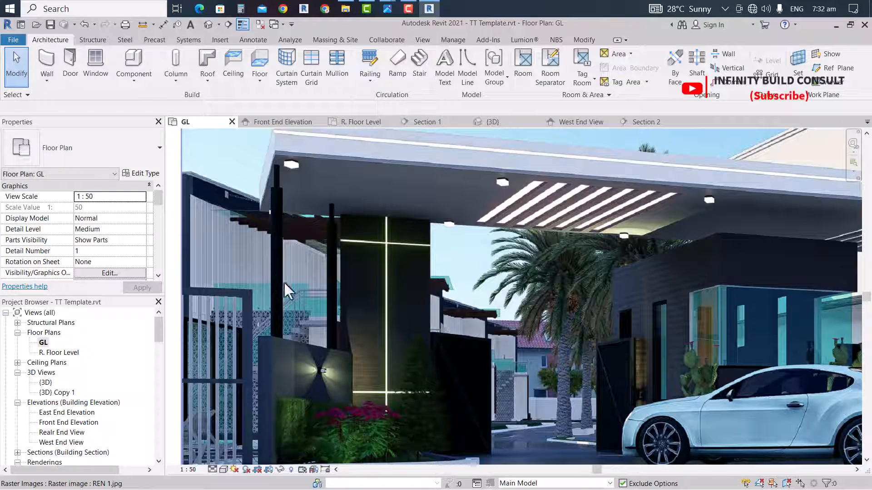
scroll(350, 331, "down", 5)
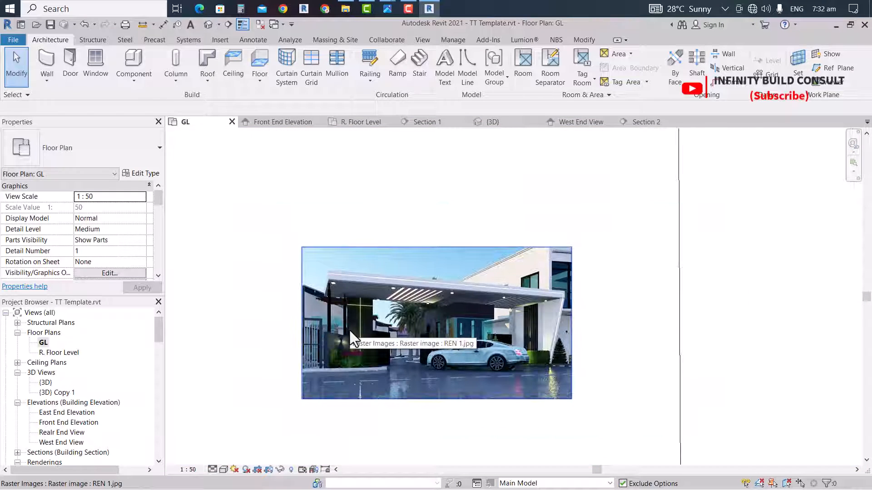
scroll(349, 333, "up", 1)
scroll(397, 318, "up", 4)
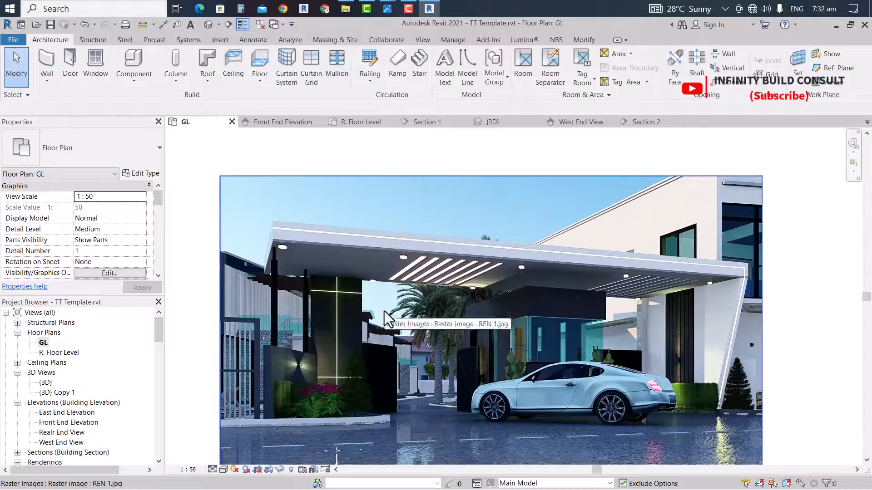
scroll(439, 326, "down", 2)
scroll(474, 340, "up", 3)
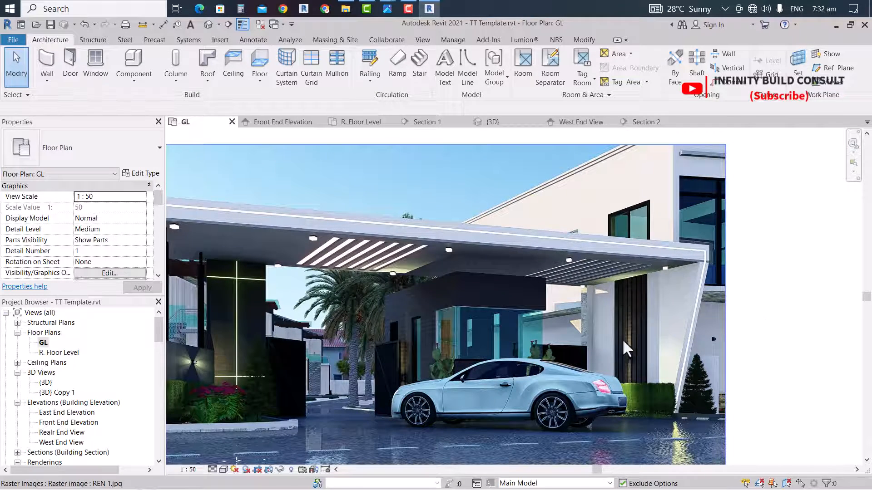
scroll(645, 318, "down", 2)
scroll(641, 310, "up", 2)
scroll(621, 302, "down", 3)
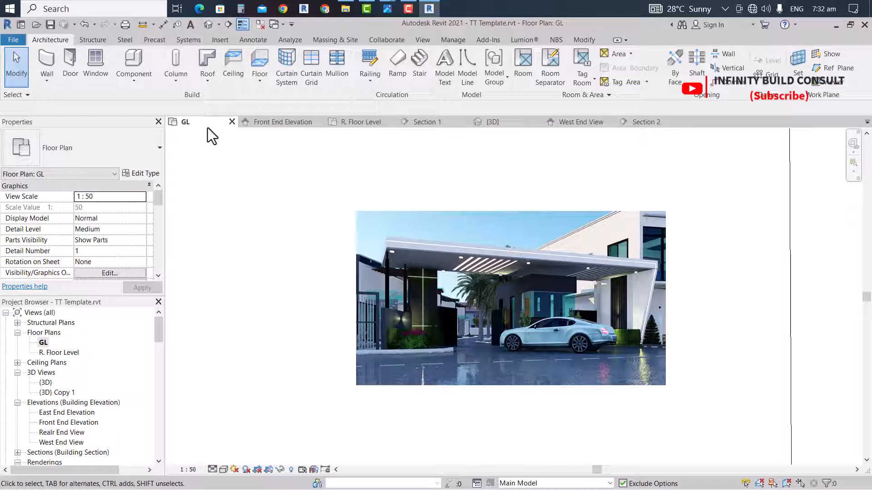
In the 3D view, try the M_Round Column 75mm Diameter type on both round columns and restore 152mm Diameter
left_click(208, 22)
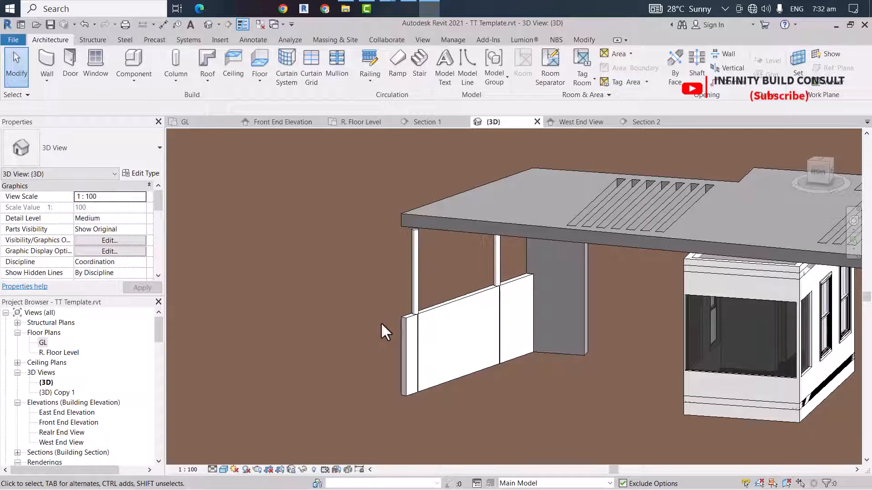
middle_click_drag(384, 323, 518, 382, "shift")
scroll(409, 327, "up", 10)
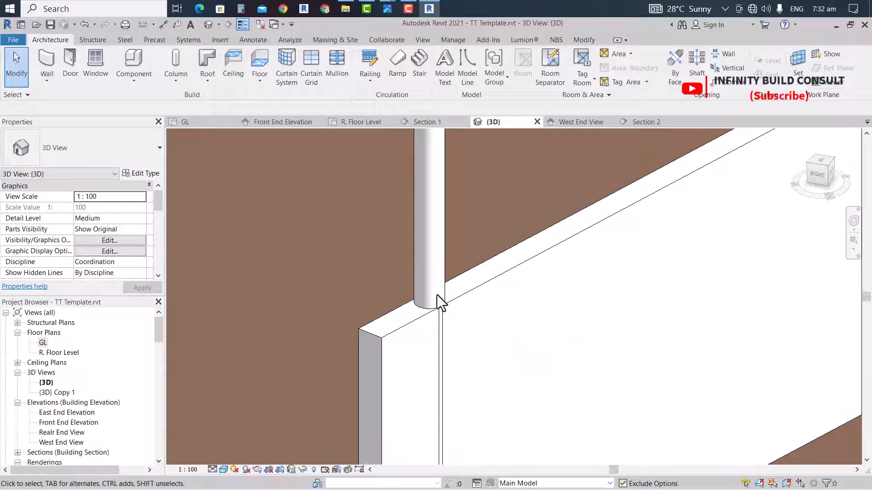
left_click(422, 288)
scroll(425, 290, "down", 5)
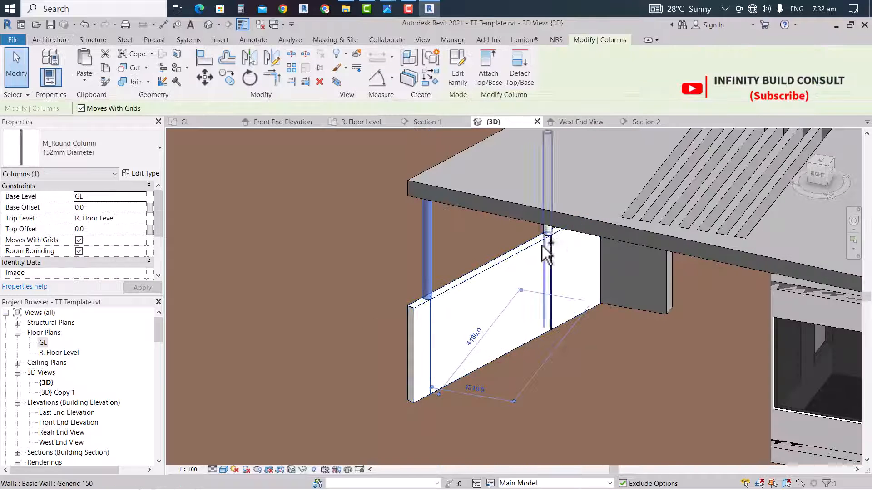
middle_click_drag(571, 285, 562, 254, "shift")
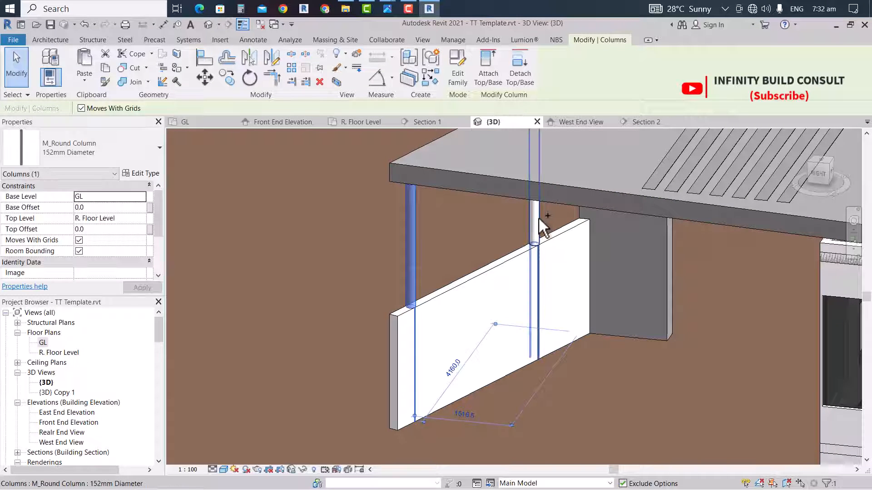
left_click(537, 219, "ctrl")
left_click(53, 140)
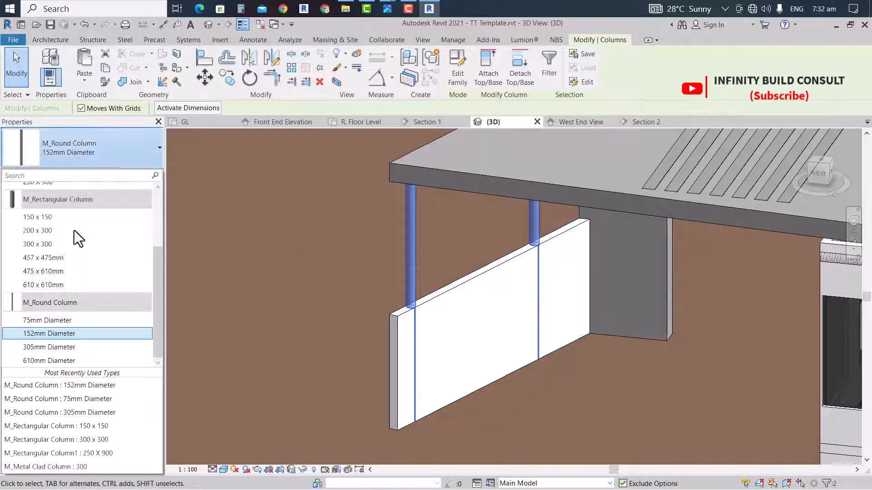
left_click(41, 319)
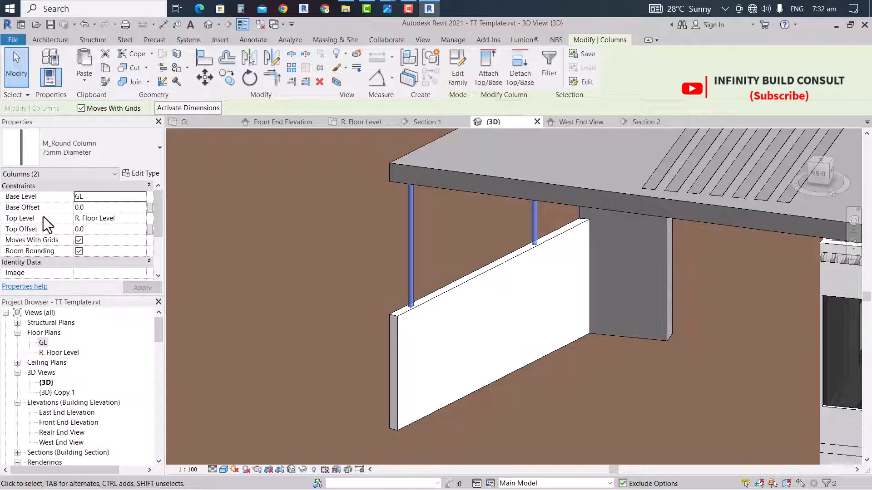
left_click(43, 156)
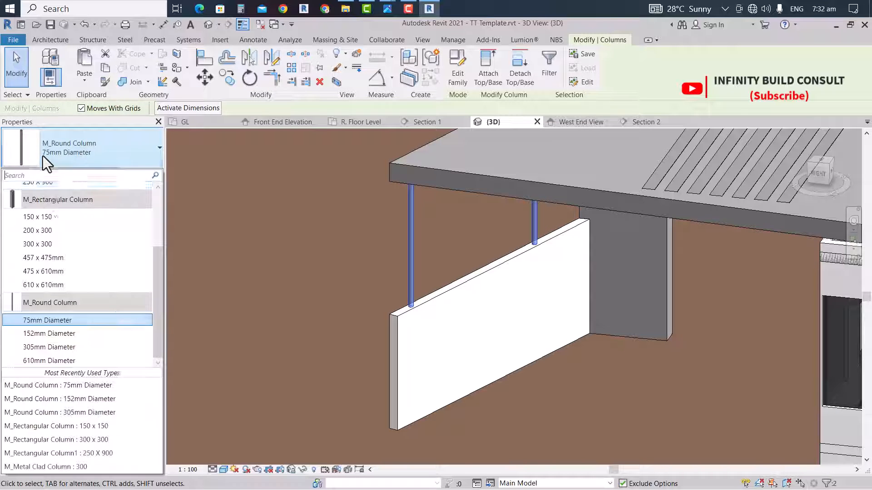
left_click(24, 334)
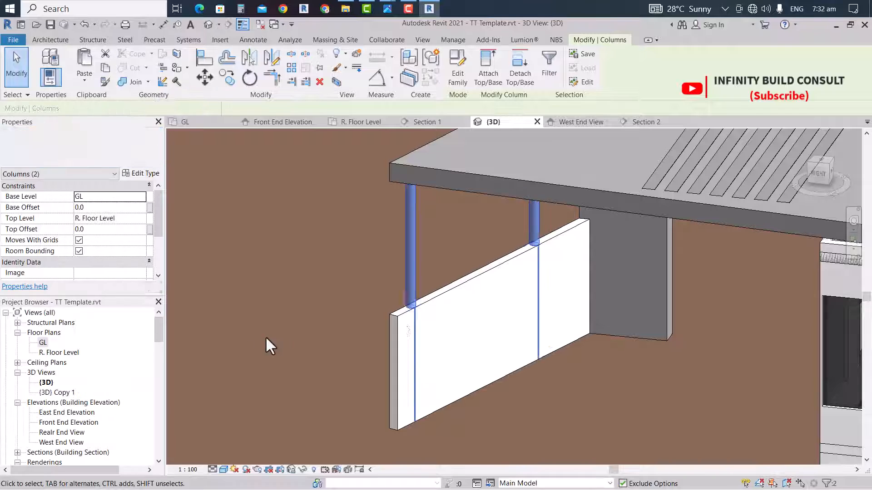
Assign the Generic - 150mm 2 type to the low angled wall and set its structure layer thickness to 200 mm
left_click(402, 325)
left_click(121, 142)
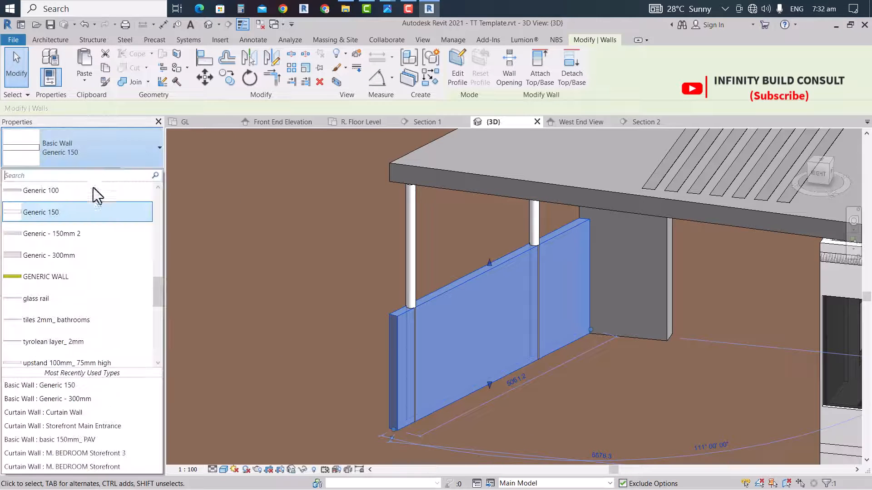
left_click(78, 235)
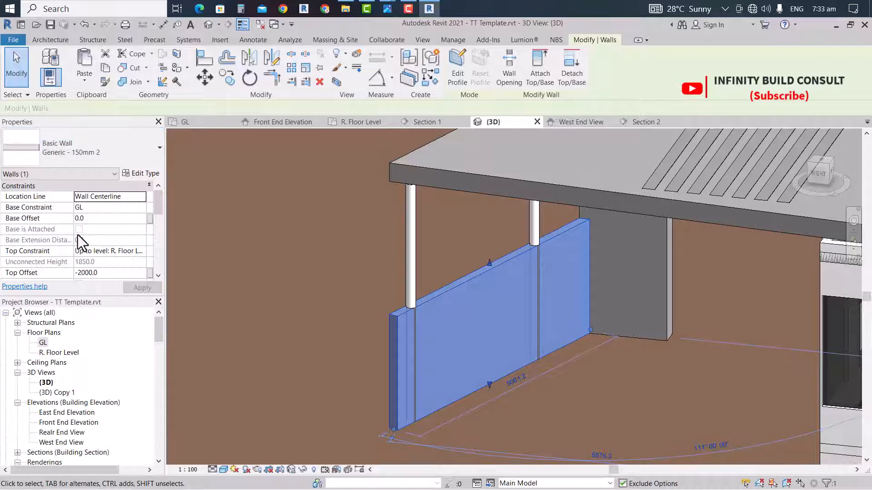
left_click(157, 174)
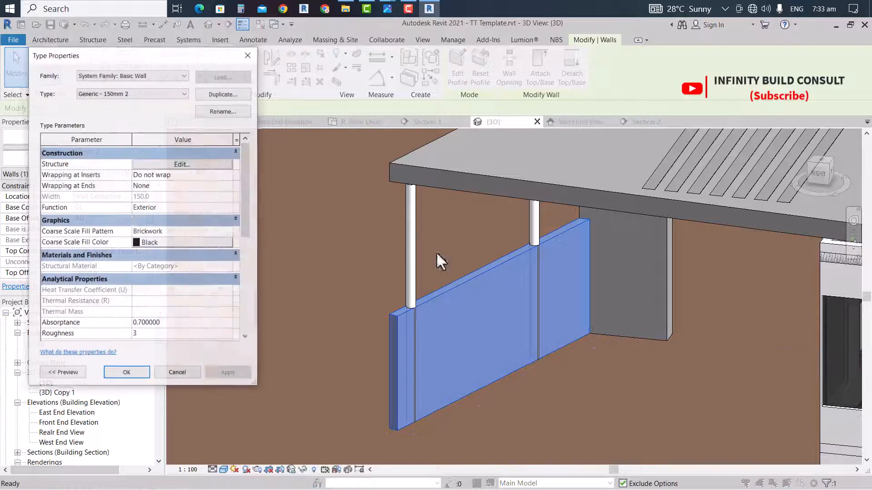
left_click(173, 166)
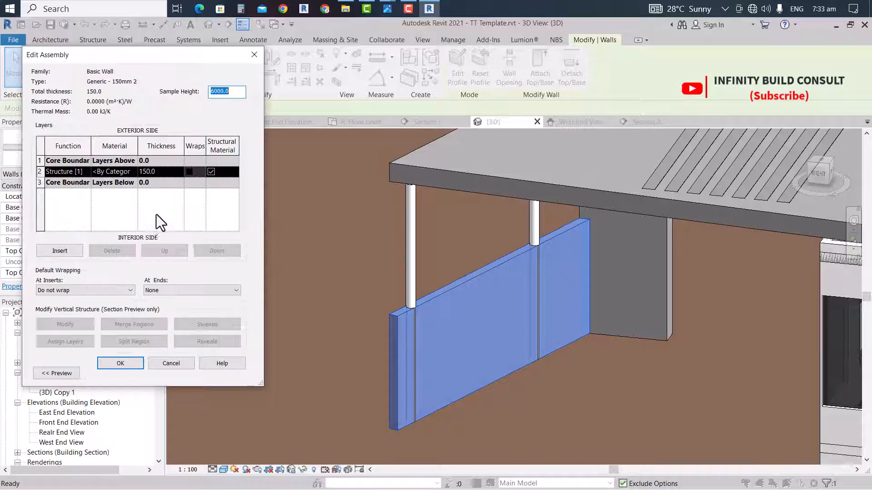
left_click(157, 173)
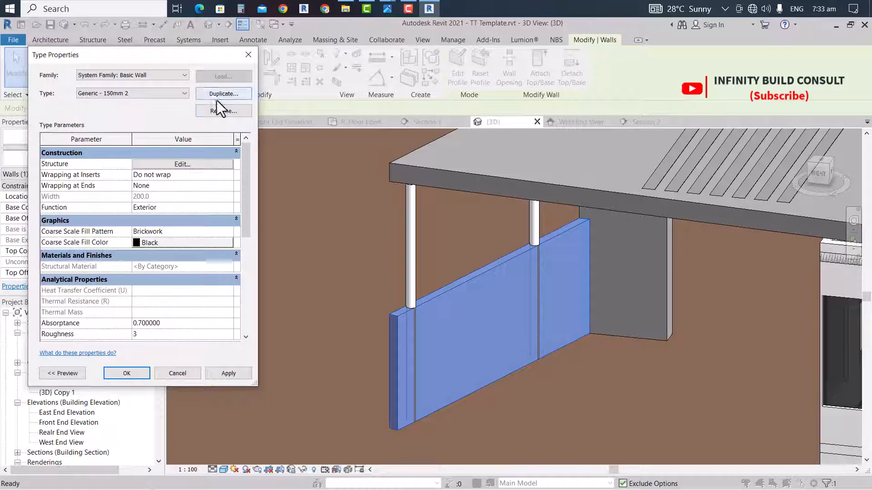
Rename the low wall's type to Generic - 200mm, accept the type properties and clear the selection
left_click(219, 111)
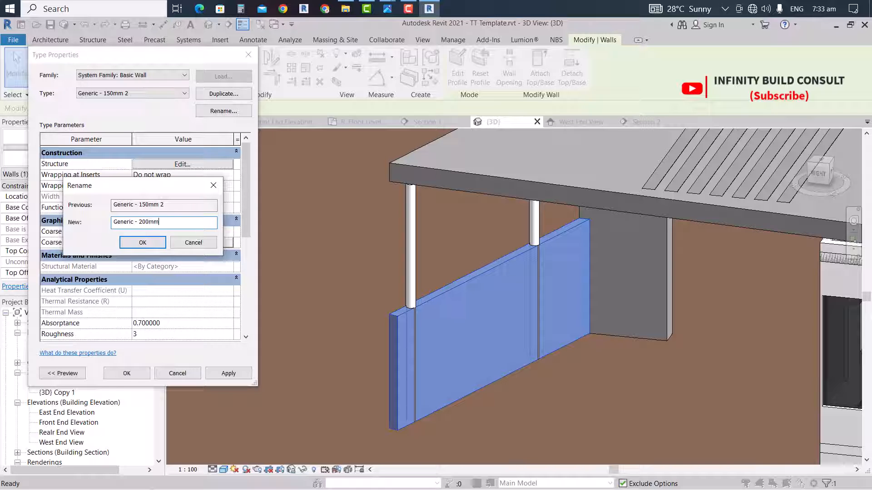
left_click(149, 238)
left_click(126, 373)
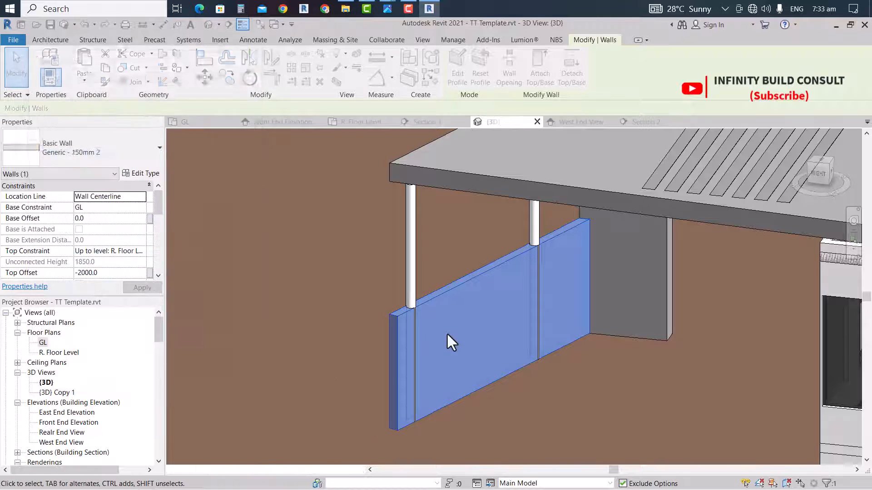
scroll(455, 318, "down", 5)
left_click(354, 213)
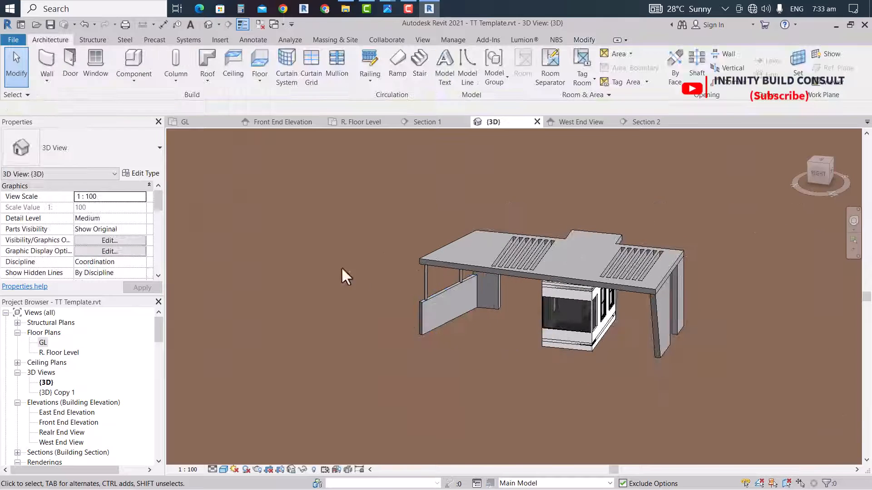
Compare the canopy in 3D with the reference image in the GL plan and go to the two thick wall segments beside the gatehouse
middle_click_drag(273, 272, 390, 259, "shift")
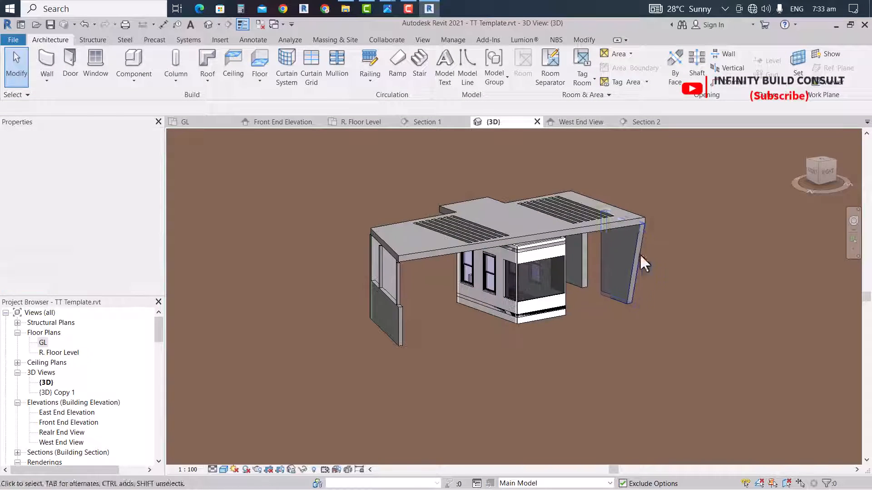
scroll(457, 291, "down", 3)
scroll(563, 268, "up", 3)
scroll(466, 199, "down", 3)
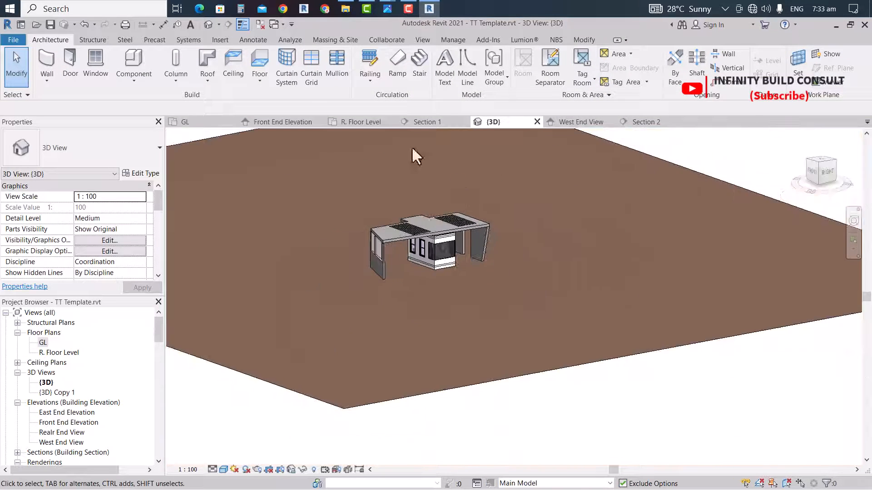
left_click(217, 124)
scroll(523, 305, "up", 6)
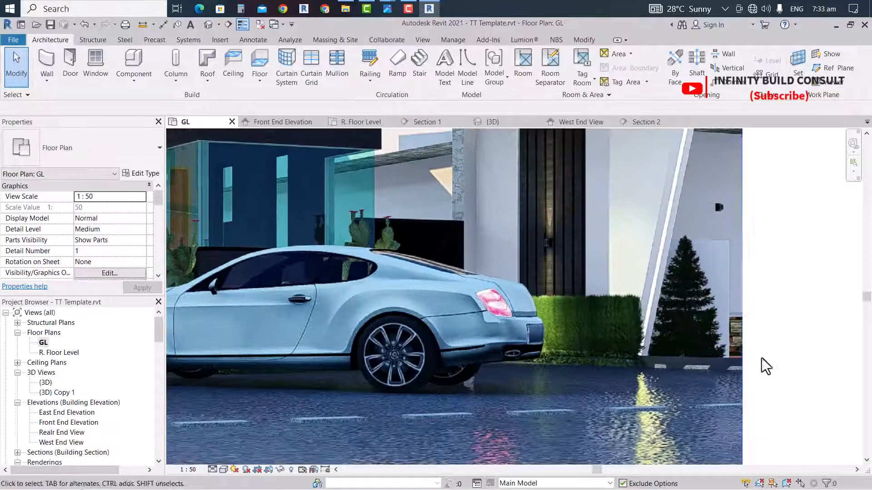
scroll(721, 356, "down", 6)
scroll(559, 352, "up", 3)
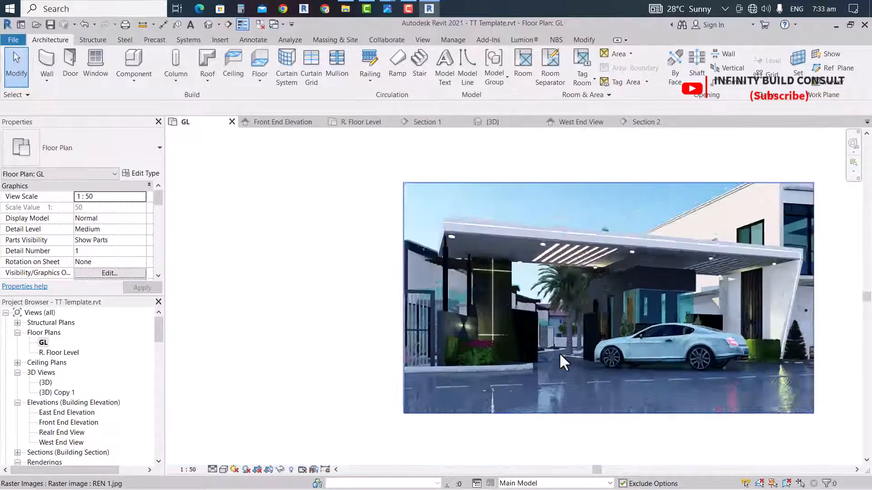
scroll(546, 353, "down", 3)
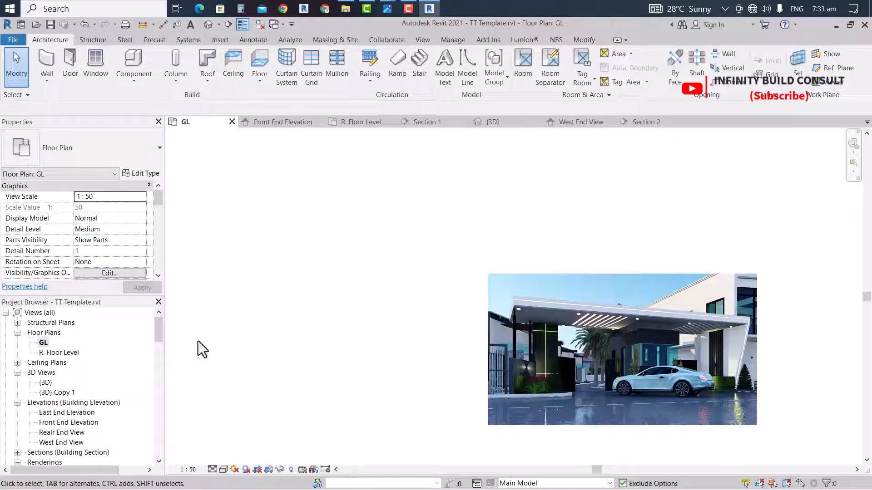
scroll(331, 278, "down", 5)
scroll(508, 275, "up", 3)
scroll(509, 275, "up", 5)
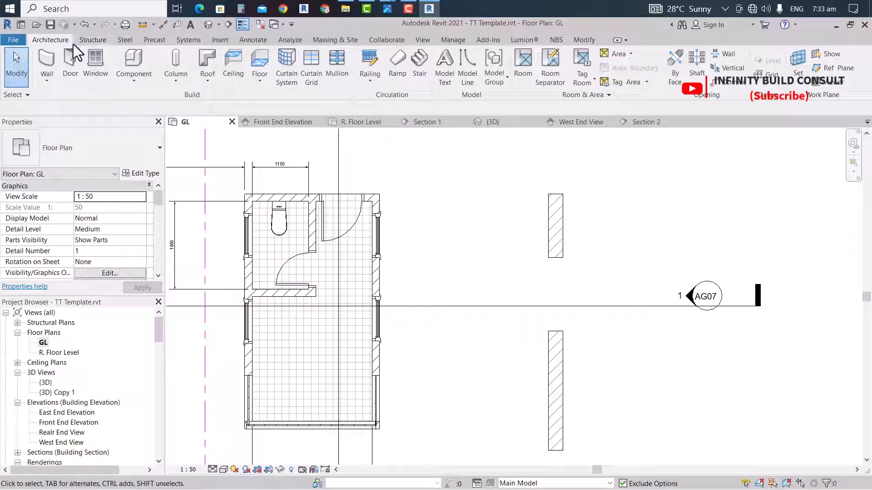
left_click(48, 57)
scroll(550, 257, "up", 3)
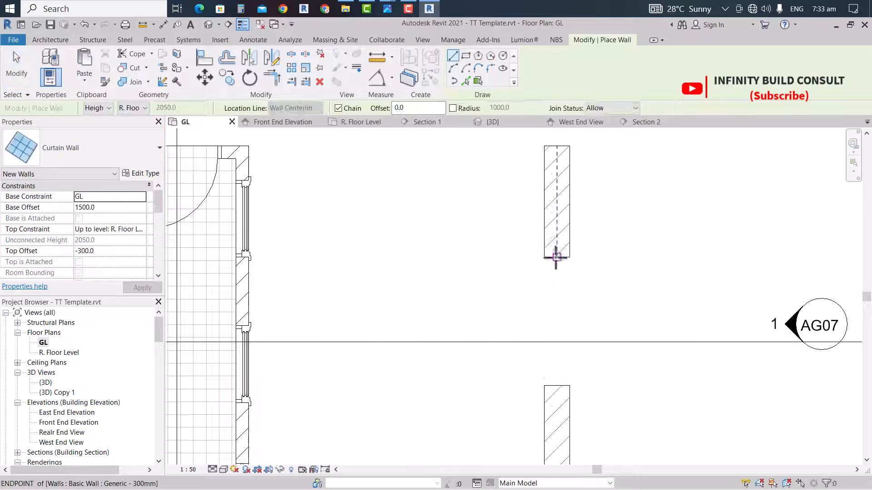
left_click(558, 258)
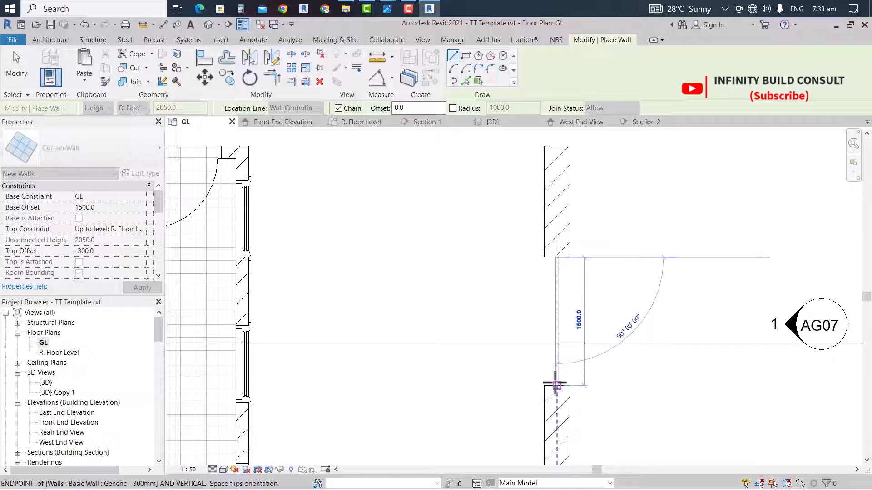
key("Escape")
left_click(34, 144)
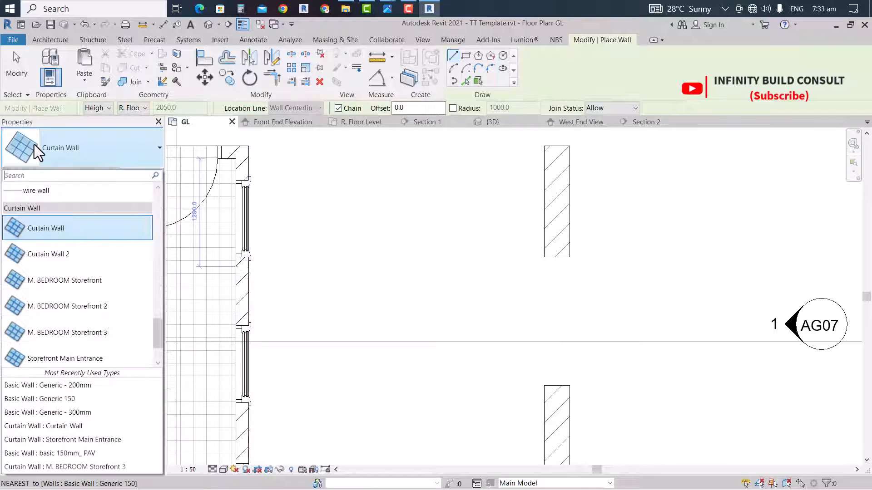
left_click(34, 144)
key("Escape")
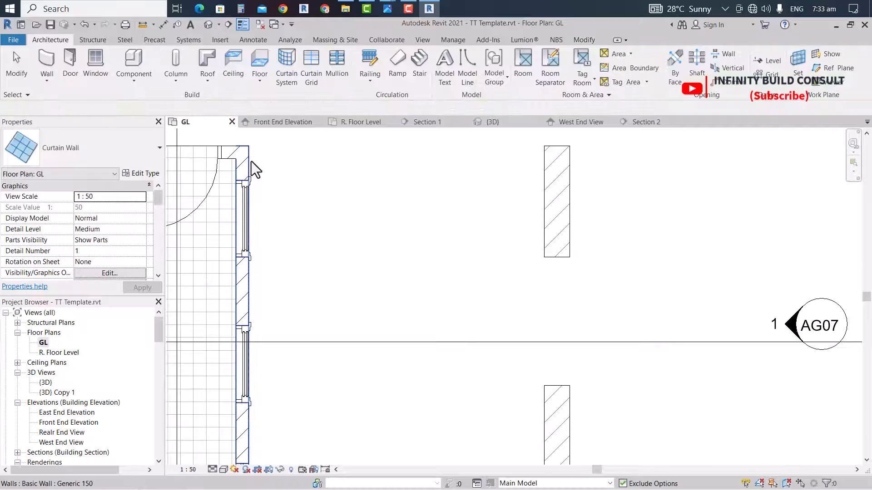
Draw a Generic 150 wall across the gap between the two thick wall segments, with Top Constraint Up to level: GL and Top Offset 150
left_click(252, 161)
key("c")
key("s")
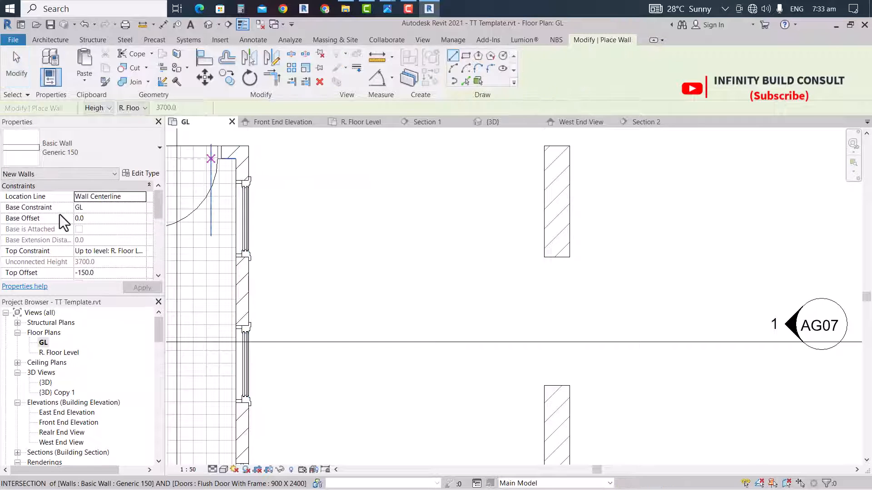
left_click(143, 250)
left_click(96, 270)
left_click(105, 271)
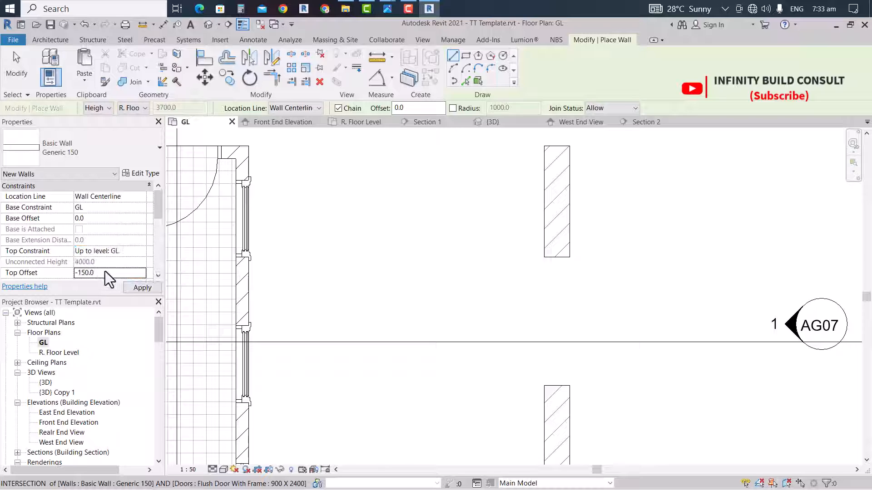
type("150")
left_click(554, 257)
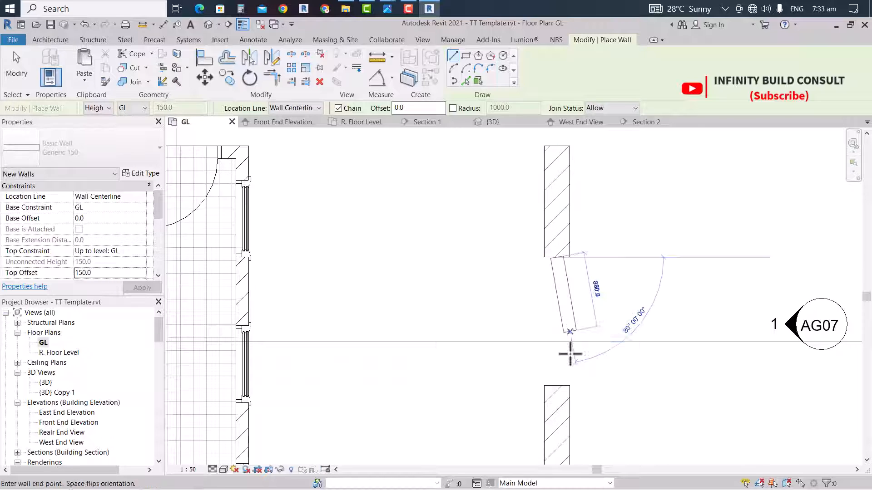
left_click(554, 385)
key("Escape")
key("Escape")
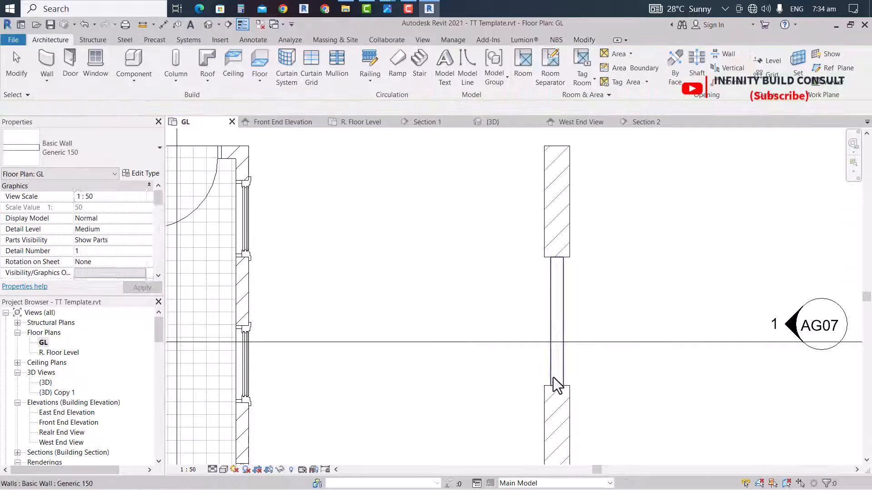
Create an in-place Casework model named Casework 1 and start a rectangular extrusion sketch at the low wall between the thick walls
scroll(543, 315, "down", 2)
scroll(560, 299, "up", 1)
scroll(559, 300, "down", 1)
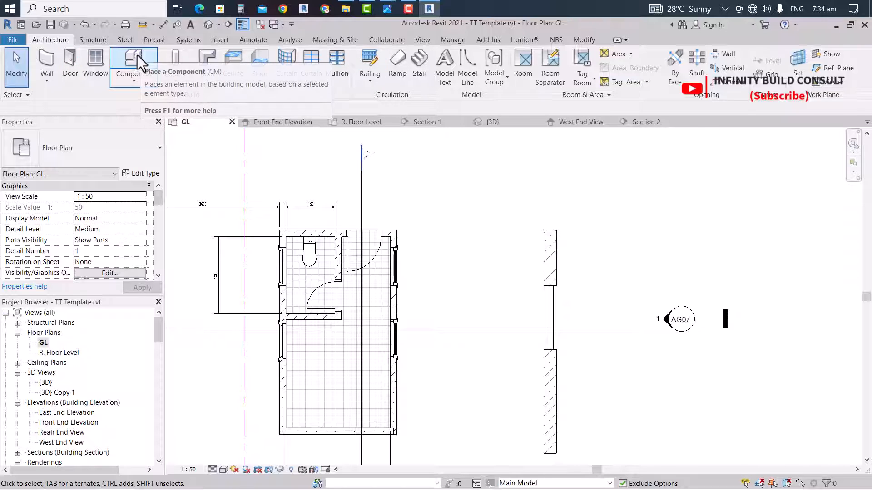
left_click(135, 81)
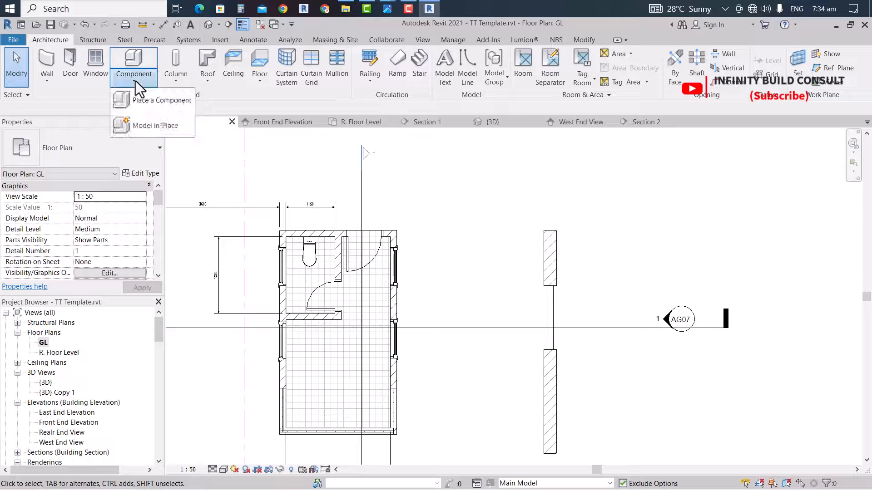
left_click(148, 130)
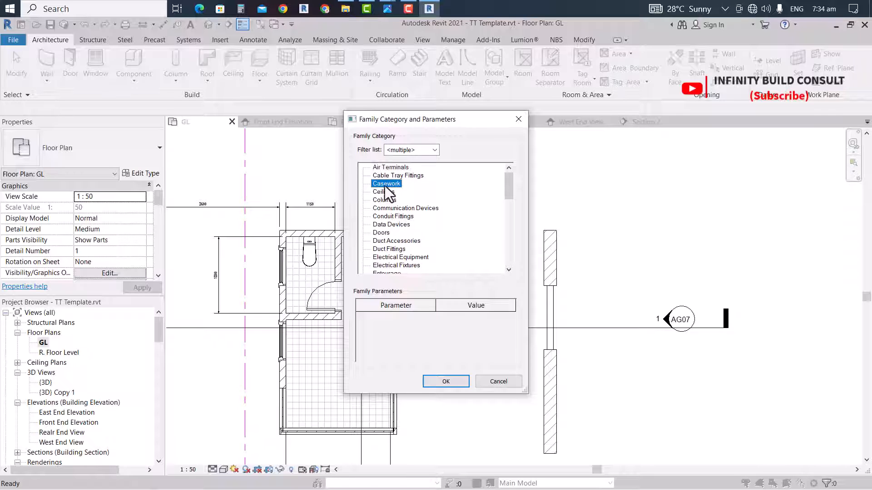
left_click(449, 382)
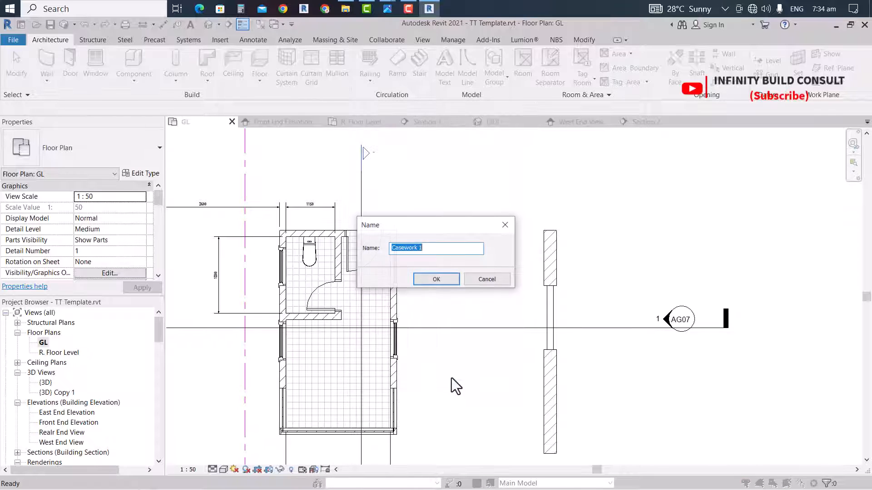
left_click(430, 282)
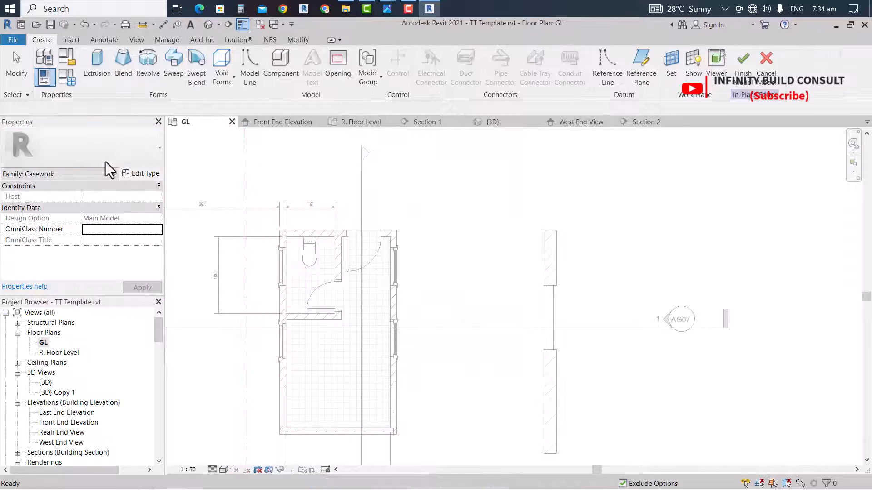
left_click(99, 67)
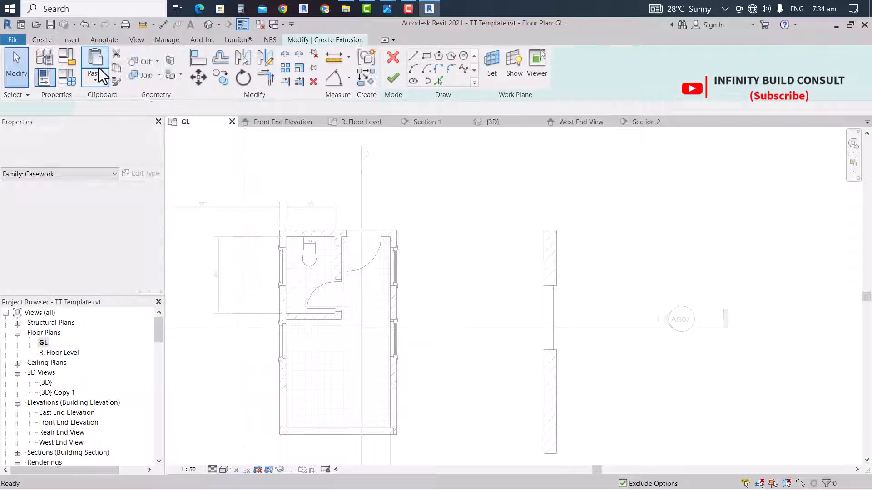
left_click(425, 56)
scroll(545, 284, "up", 4)
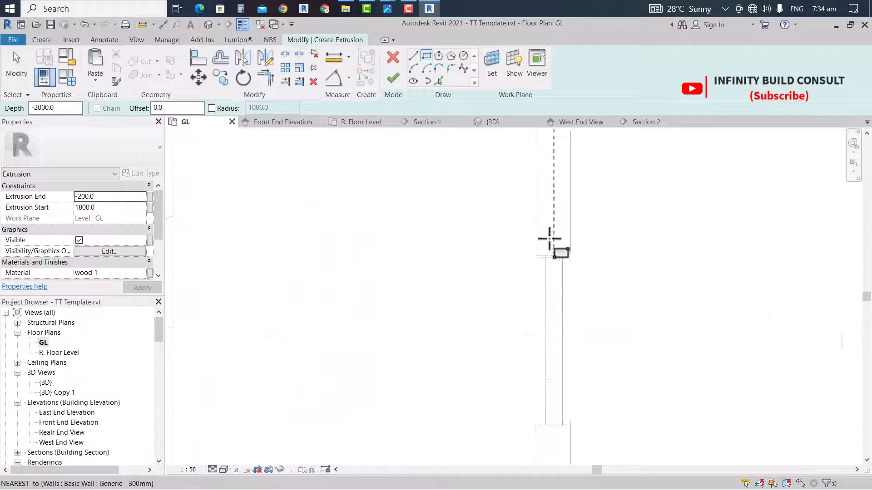
scroll(549, 254, "up", 4)
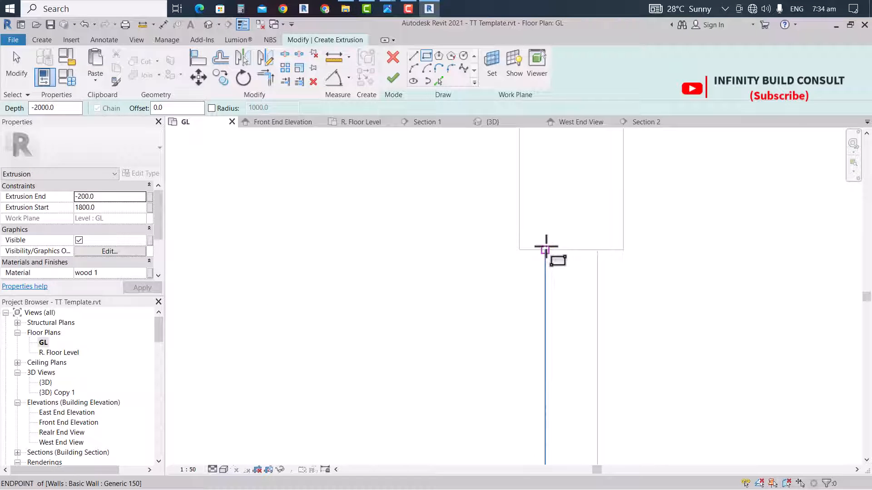
Set the extrusion's work plane by picking the top face of the low wall in the 3D view
left_click(490, 65)
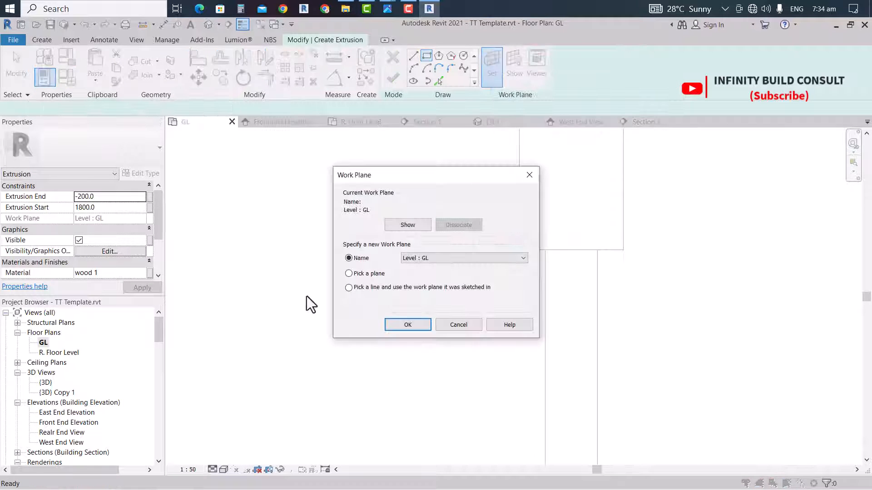
left_click(349, 274)
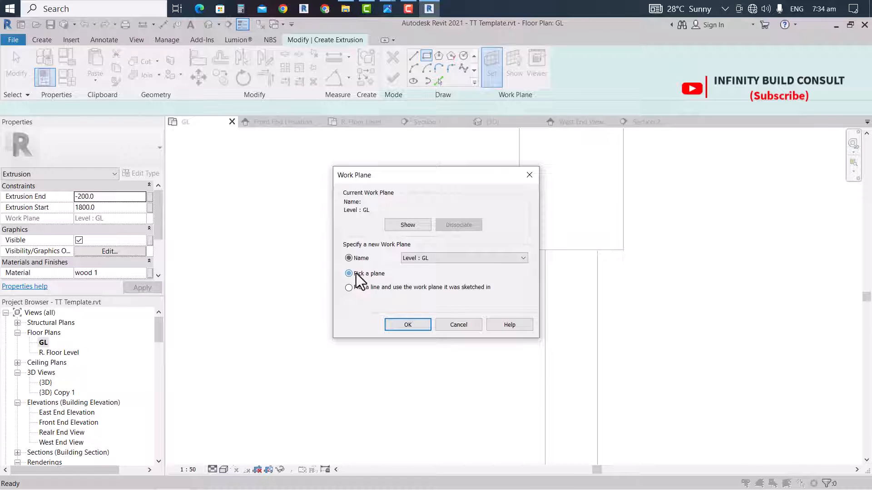
left_click(396, 325)
left_click(504, 121)
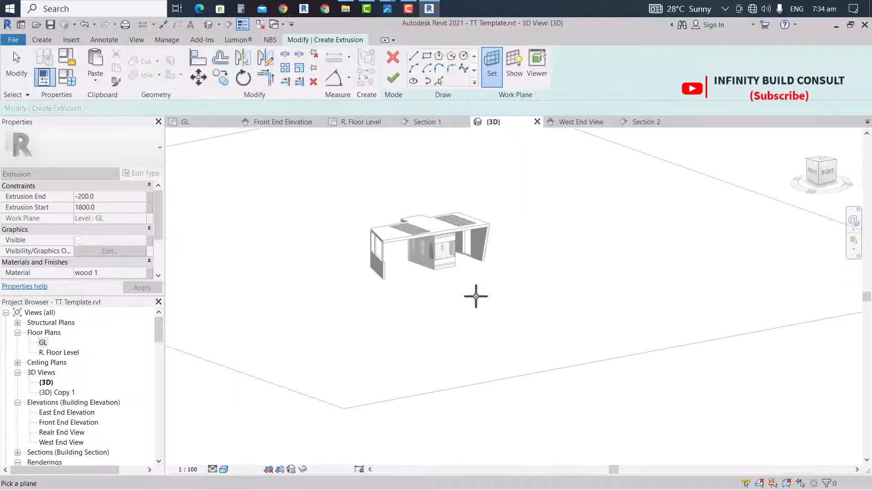
scroll(462, 244, "up", 5)
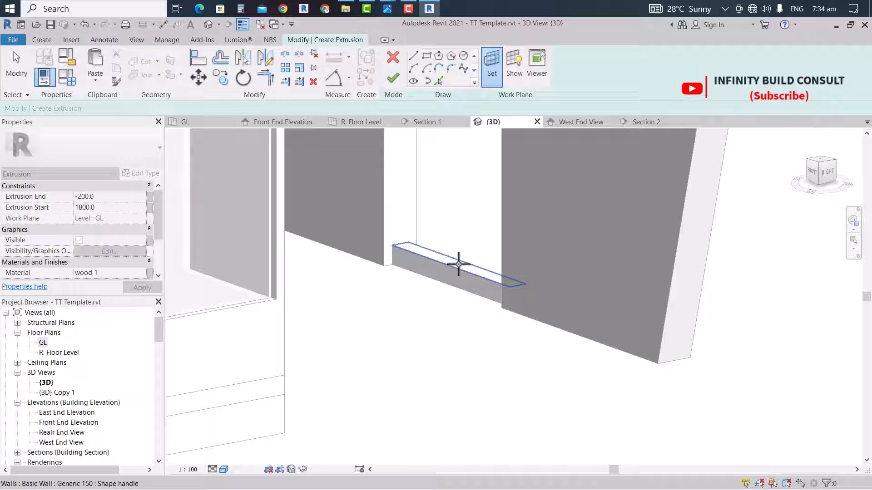
left_click(459, 263)
left_click(488, 371)
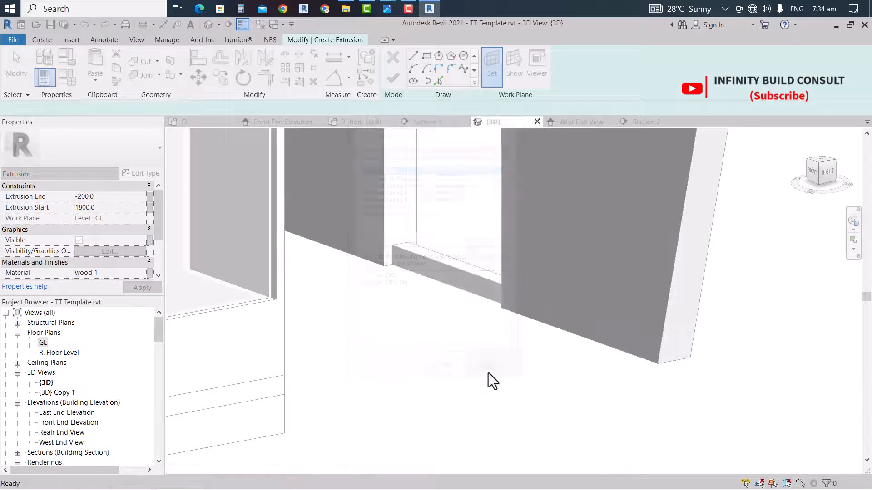
left_click(500, 56)
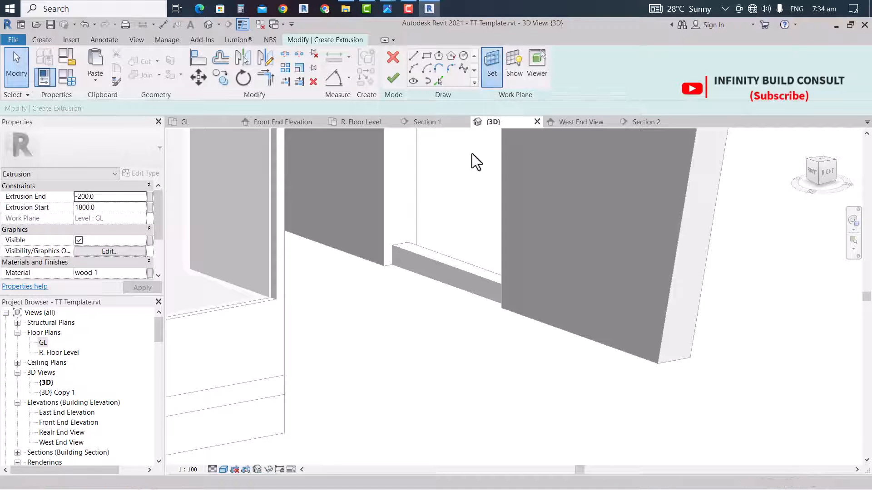
left_click(375, 275)
left_click(407, 325)
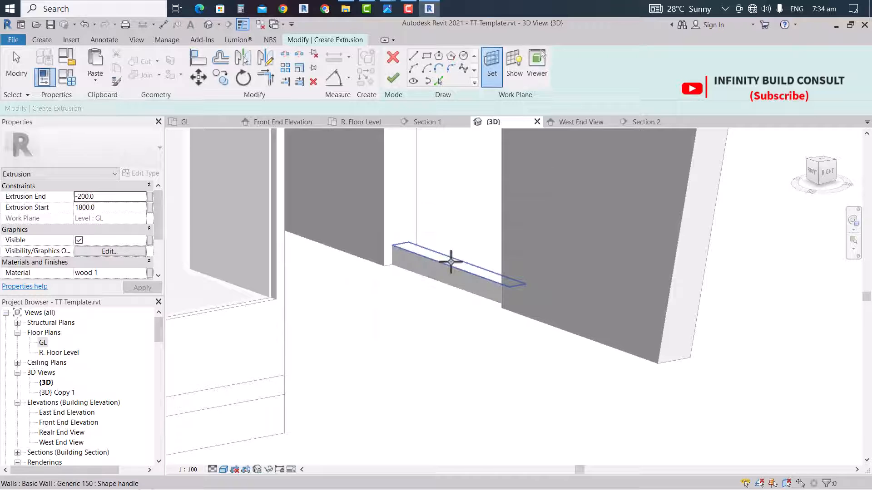
left_click(455, 266)
scroll(454, 277, "down", 3)
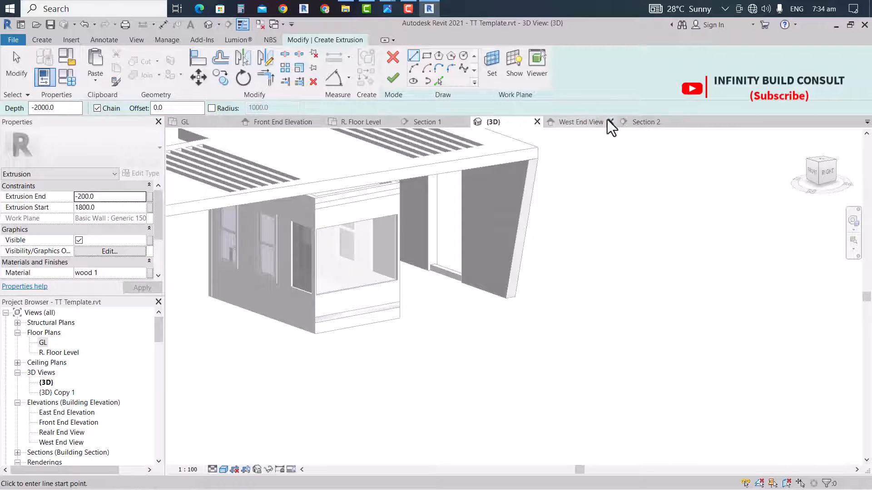
In the GL plan, sketch a rectangle about 50 by 125 mm from the low wall's corner where it meets the upper thick wall
left_click(187, 121)
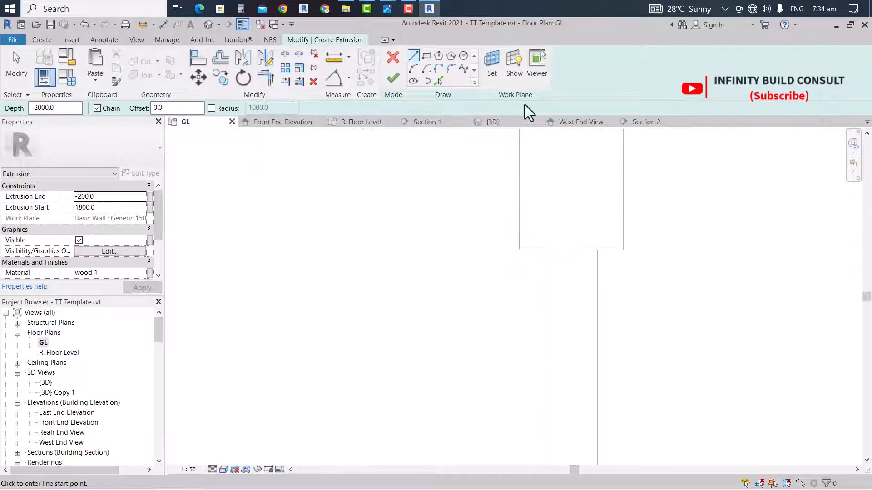
left_click(426, 55)
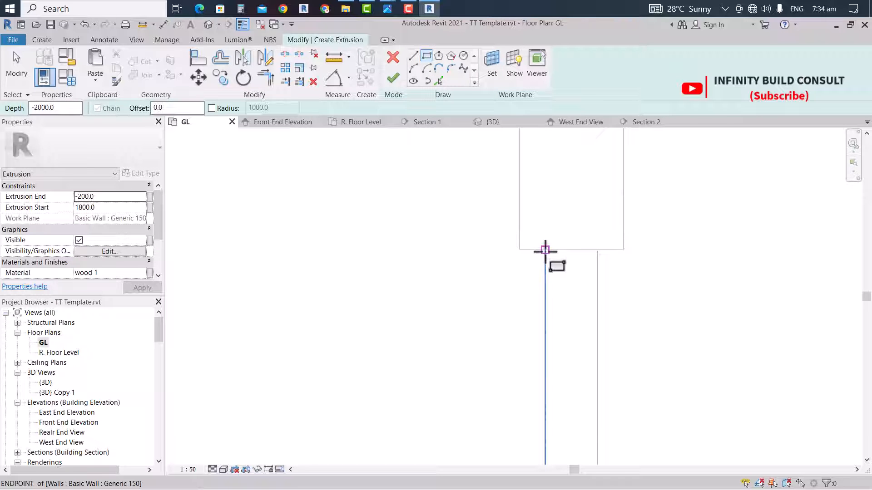
left_click(544, 249)
scroll(556, 293, "up", 2)
left_click(569, 293)
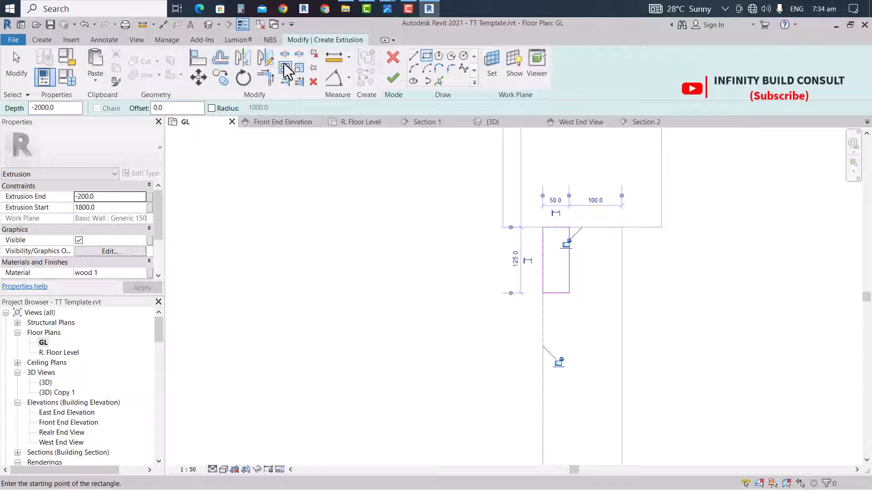
Dimension the rectangle's long side with an aligned dimension and set its length to 150 mm
left_click(163, 24)
scroll(522, 304, "up", 2)
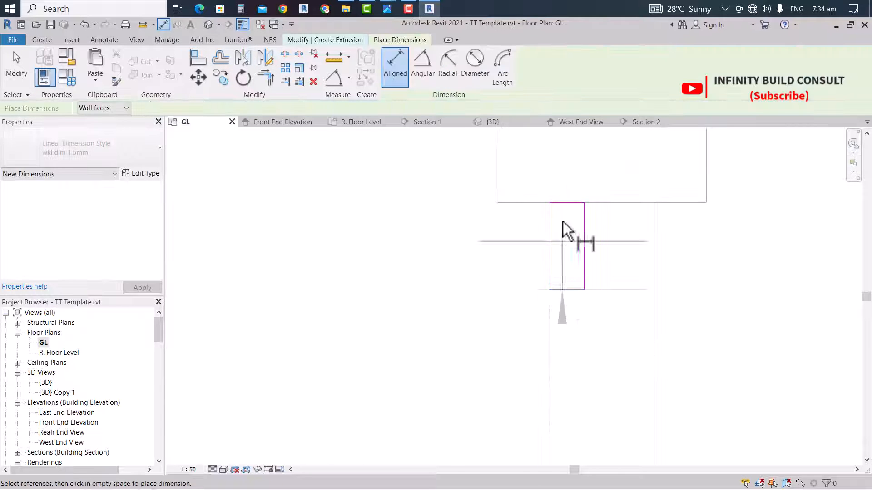
scroll(368, 274, "down", 2)
left_click(367, 274)
key("Escape")
key("Escape")
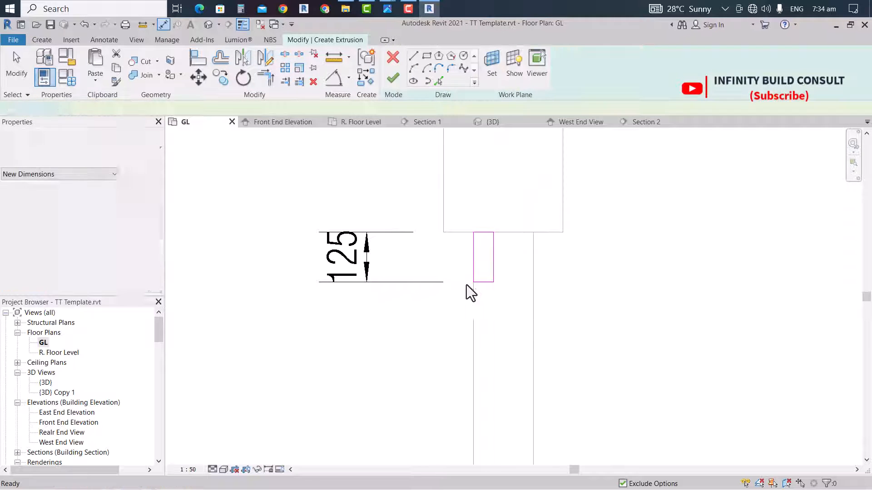
left_click(360, 264)
left_click(360, 263)
type("150")
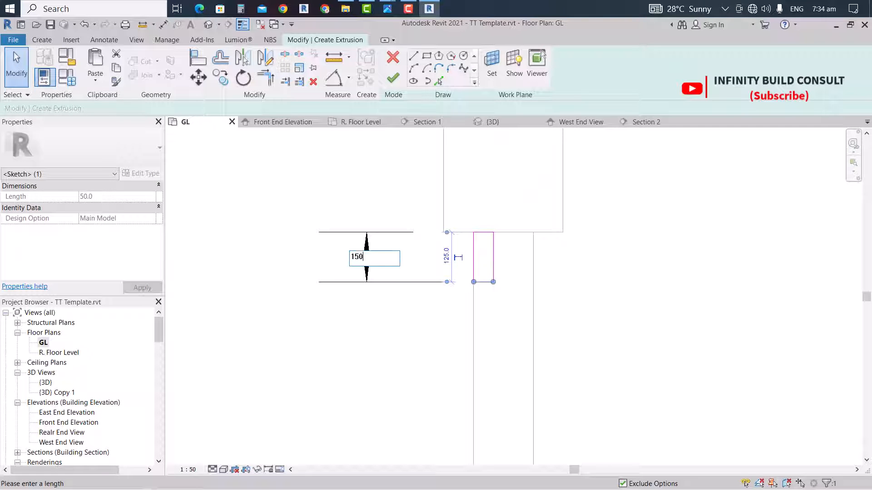
key("Return")
left_click(375, 329)
Copy the rectangle 200 mm down along the edge of the low wall
scroll(455, 264, "down", 2)
left_click_drag(408, 203, 498, 309)
left_click(223, 79)
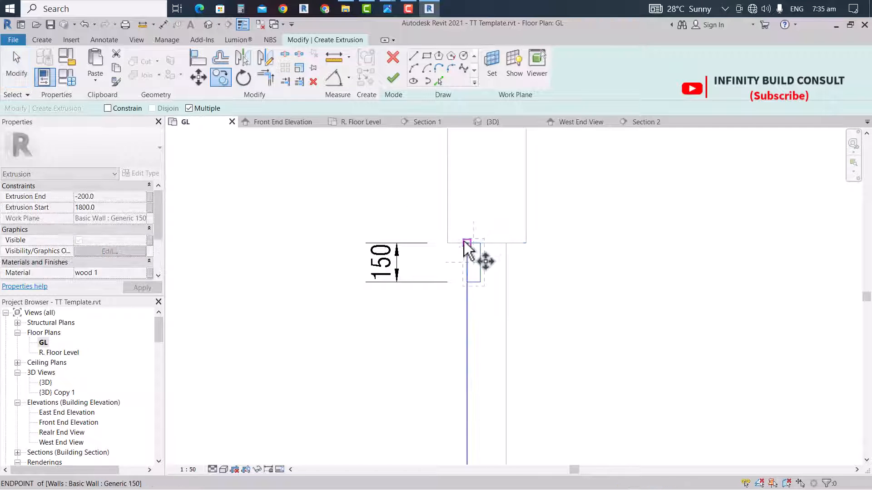
left_click(467, 243)
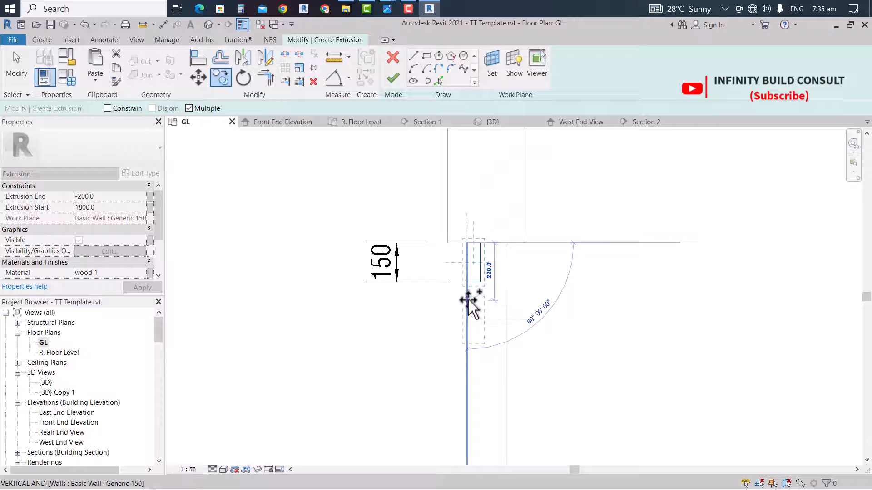
type("200")
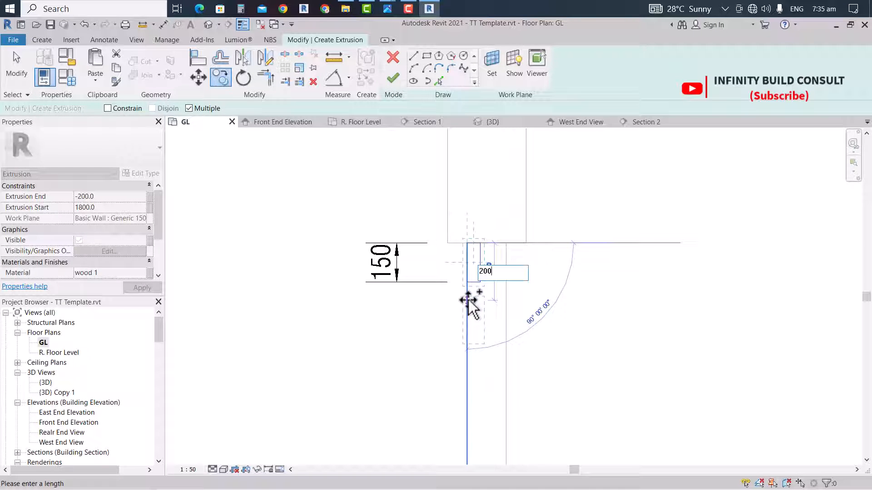
key("Return")
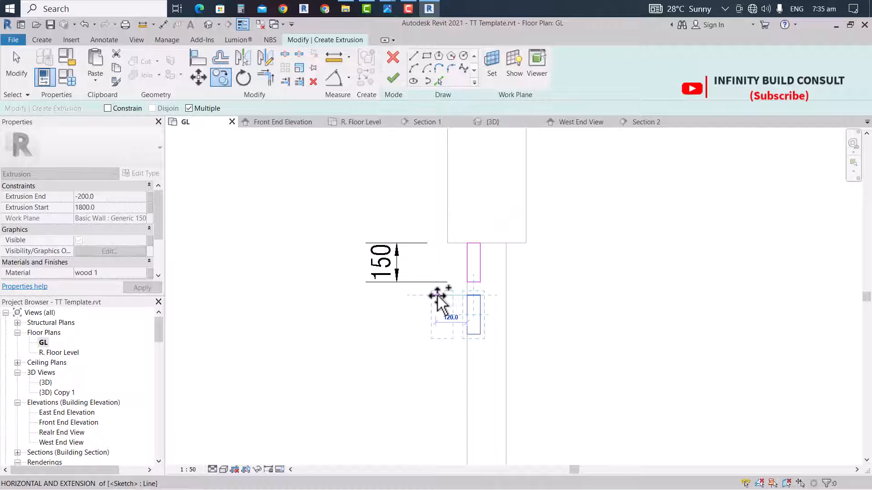
key("Escape")
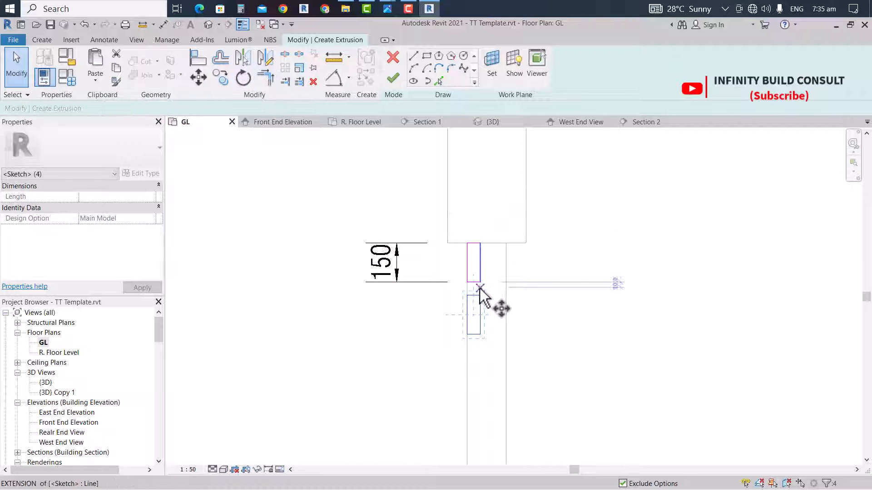
Add two more copies of the rectangle farther down the low wall at the same 200 mm spacing
key("r")
key("o")
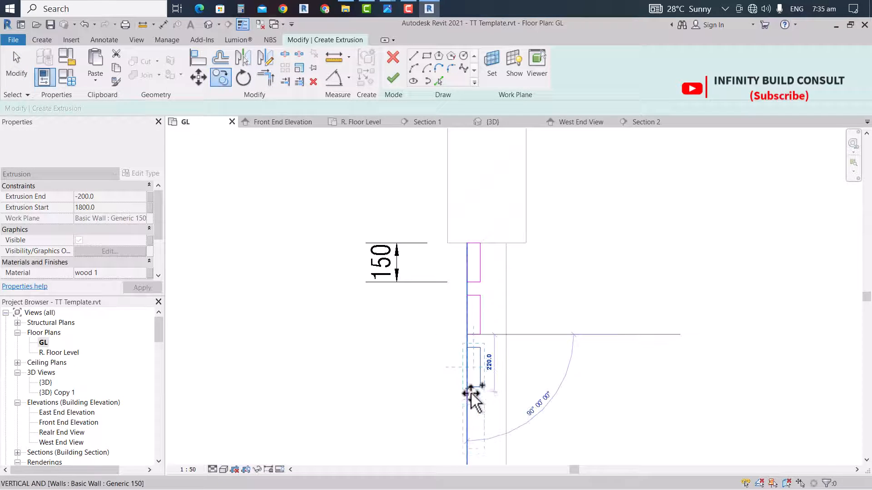
key("Escape")
key("Escape")
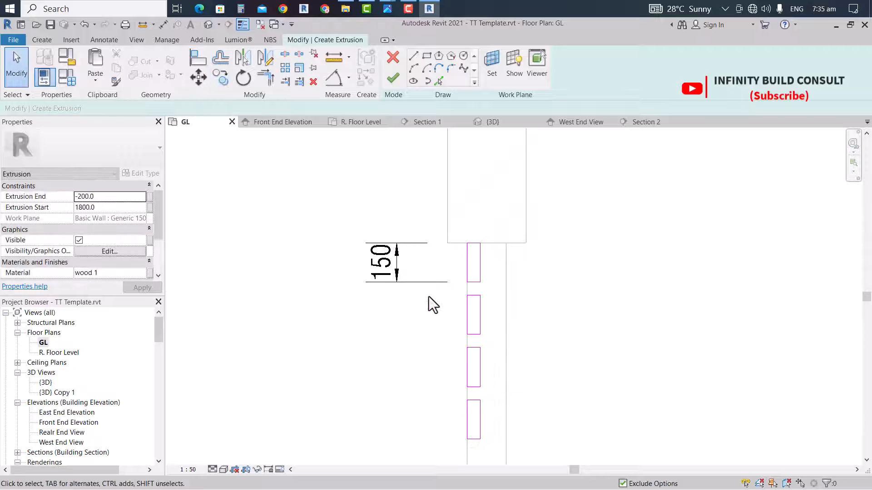
Copy the three lower rectangles twice down the wall line, offsetting each set by 600 mm
mouse_move(425, 286)
left_mouse_down()
mouse_move(501, 374)
mouse_move(519, 463)
left_mouse_up()
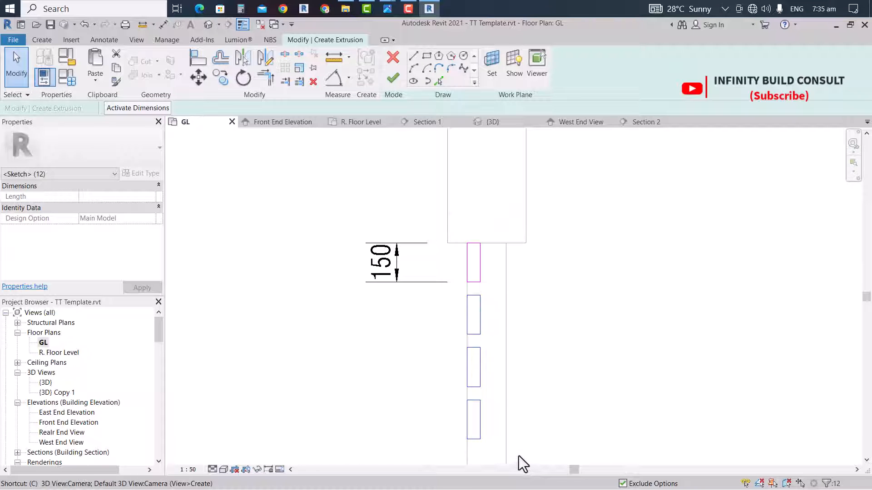
key("o")
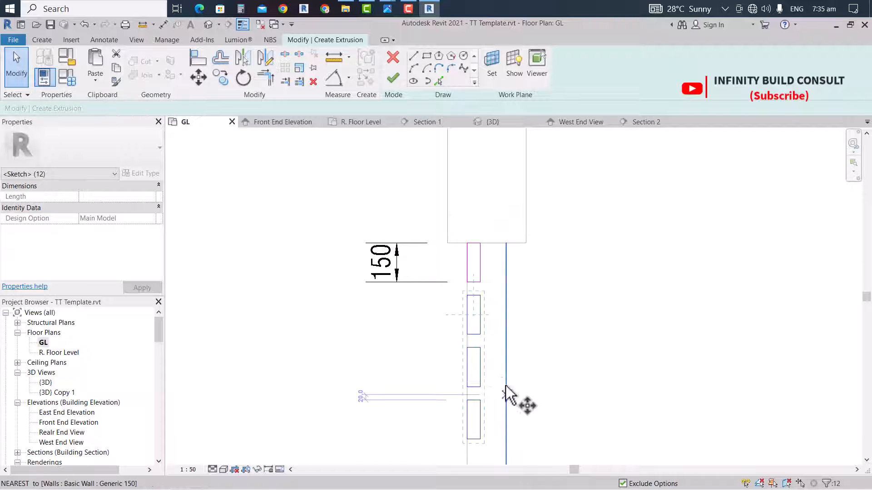
left_click(466, 282)
scroll(472, 306, "down", 2)
scroll(472, 357, "up", 1)
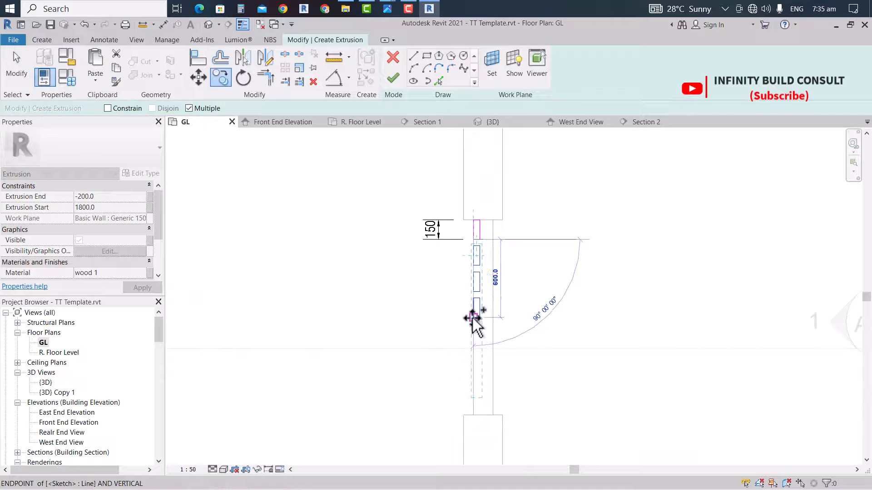
left_click(472, 318)
scroll(472, 406, "up", 2)
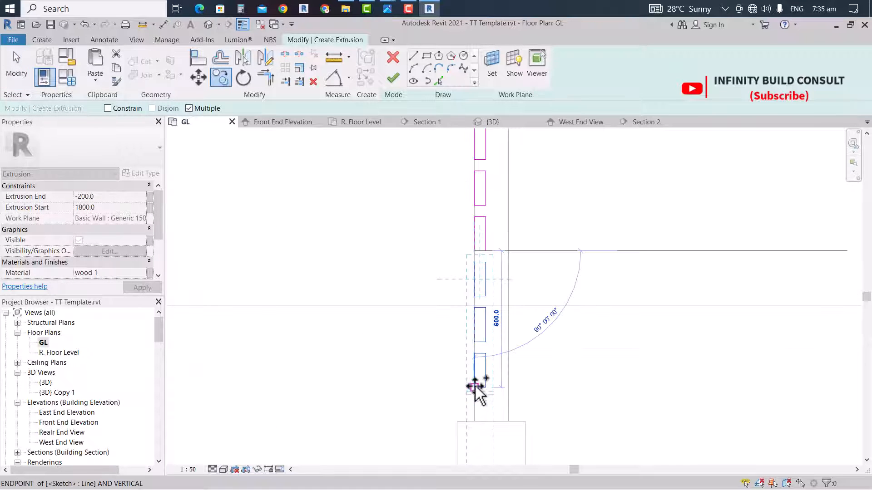
left_click(473, 389)
scroll(518, 354, "down", 1)
key("Escape")
scroll(520, 345, "down", 3)
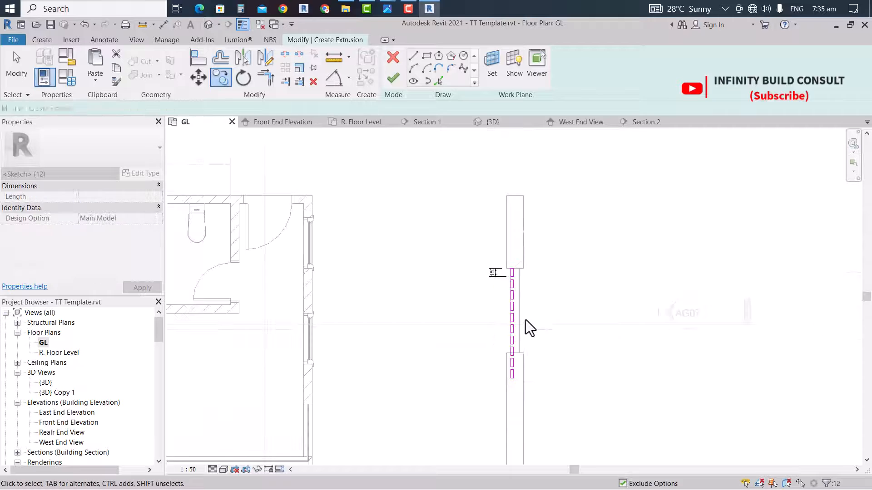
scroll(436, 296, "down", 4)
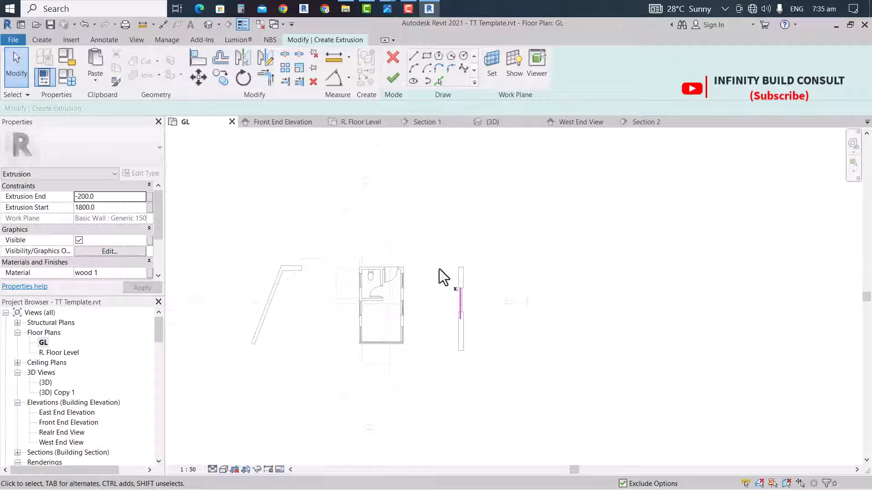
Complete the fin extrusion sketch and finish the in-place casework model
scroll(408, 319, "down", 3)
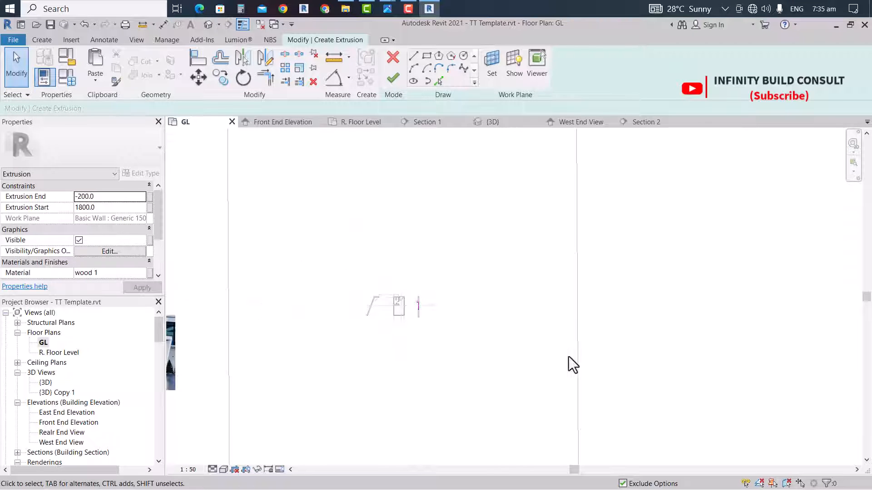
scroll(568, 356, "down", 1)
scroll(523, 282, "down", 2)
scroll(472, 295, "up", 3)
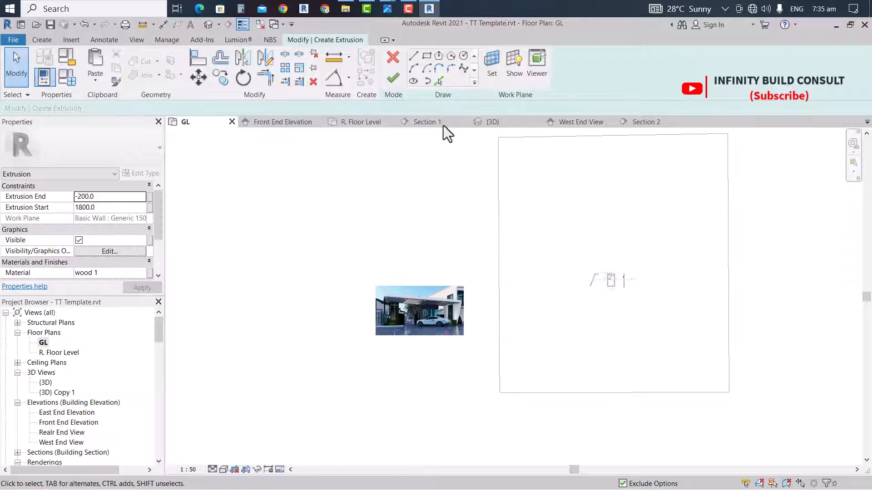
left_click(392, 79)
left_click(608, 280)
scroll(576, 265, "up", 2)
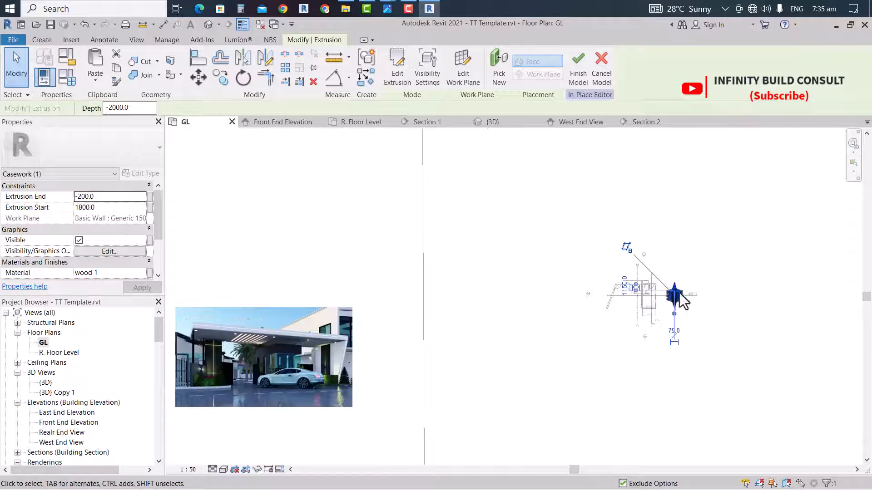
scroll(680, 293, "up", 5)
scroll(598, 367, "down", 5)
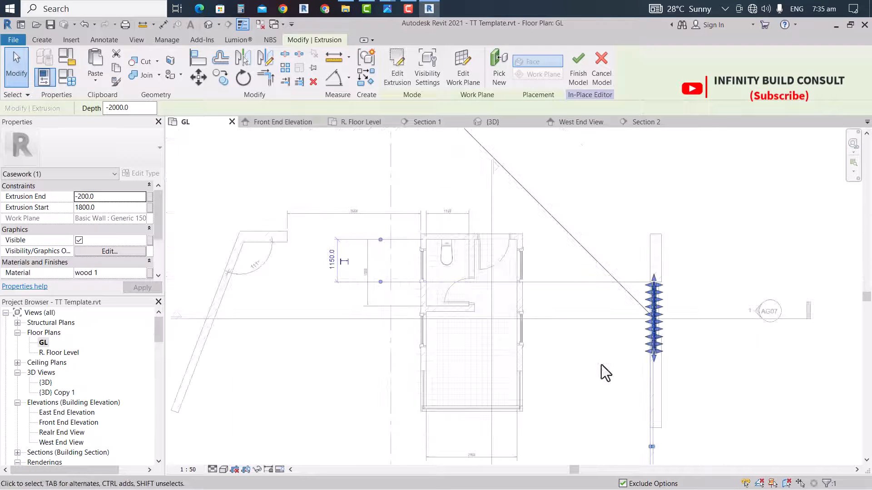
left_click(600, 365)
left_click(391, 69)
Hide the topography surface in the GL floor plan so the reference drawings behind it can be viewed
scroll(513, 341, "down", 6)
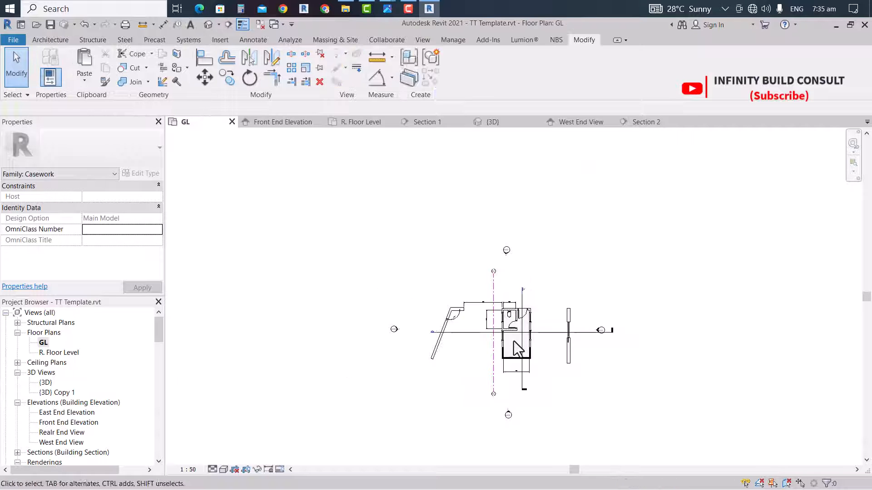
scroll(486, 312, "down", 3)
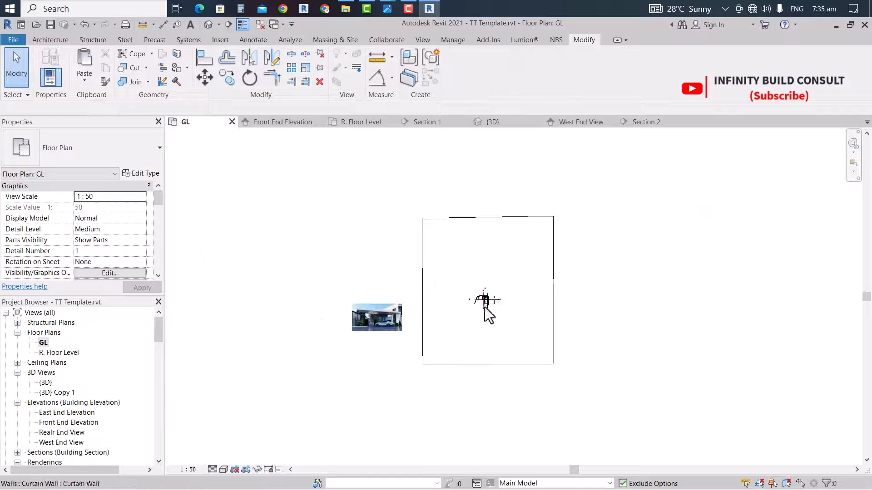
scroll(513, 321, "up", 2)
left_click(549, 315)
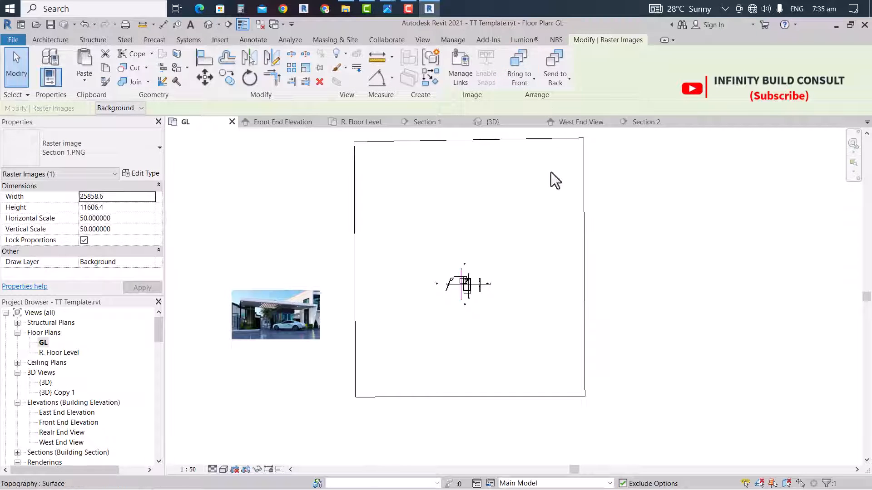
scroll(541, 294, "down", 2)
left_click_drag(514, 158, 593, 411)
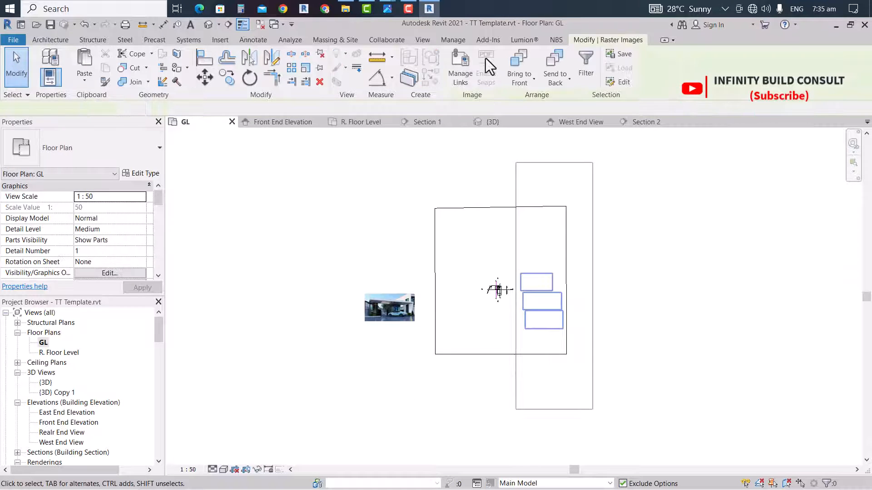
scroll(543, 241, "up", 3)
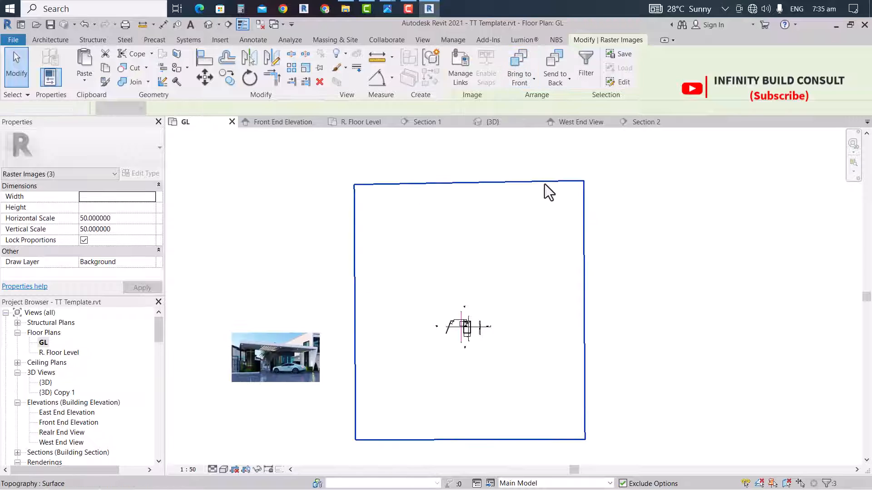
left_click(544, 184)
left_click(344, 54)
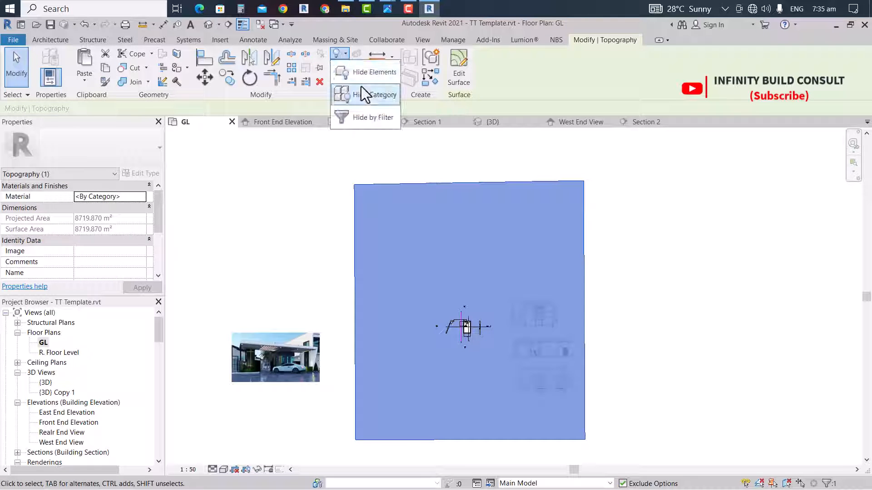
left_click(359, 77)
Examine the wooden fin layout in the reference floor plan image and compare it with the modelled fins on the low wall
scroll(564, 306, "up", 3)
scroll(499, 330, "up", 4)
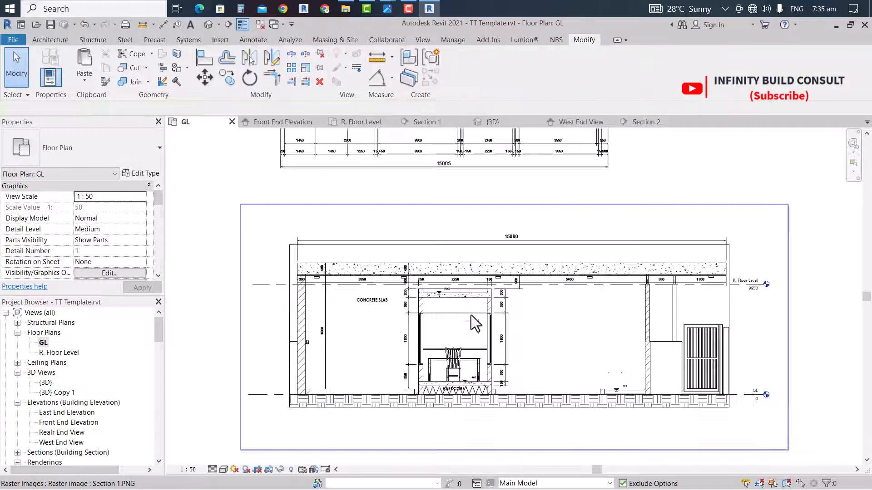
scroll(472, 318, "down", 4)
scroll(520, 223, "up", 4)
scroll(517, 364, "up", 4)
scroll(468, 344, "up", 2)
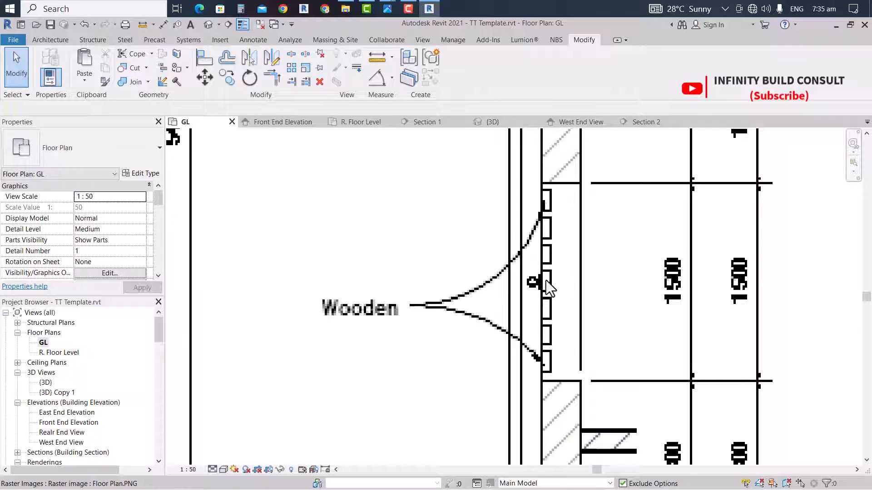
scroll(543, 379, "down", 8)
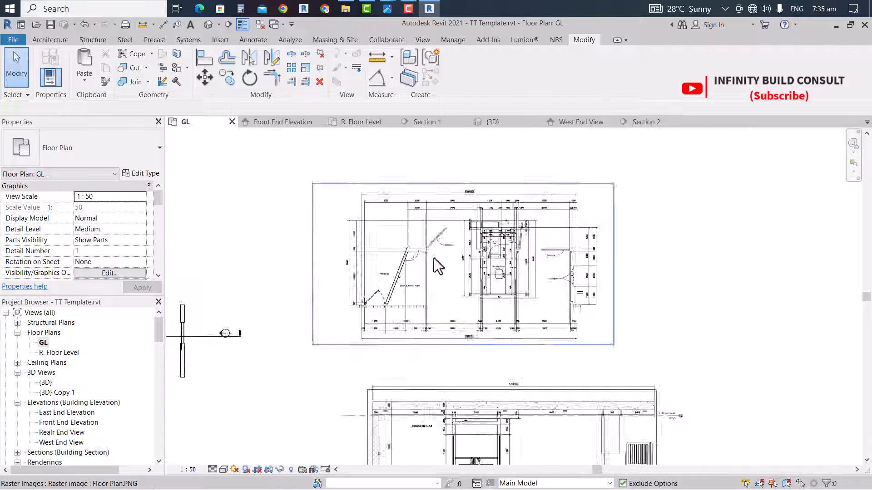
scroll(340, 284, "up", 8)
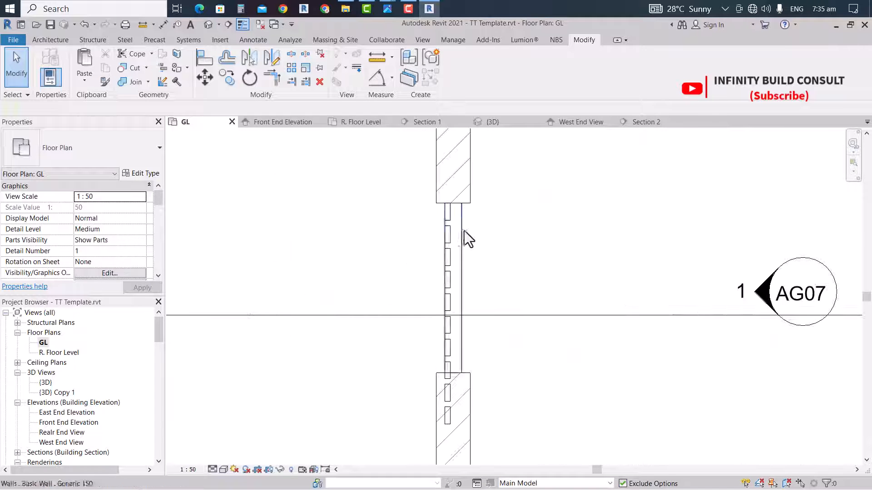
scroll(443, 233, "down", 1)
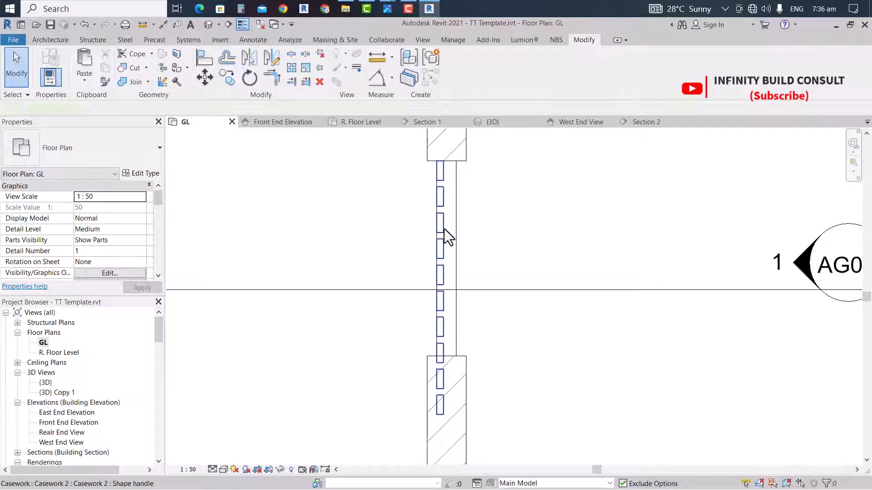
Edit the fin casework in place and open the sketch of its extrusion
left_click(445, 229)
scroll(445, 229, "up", 2)
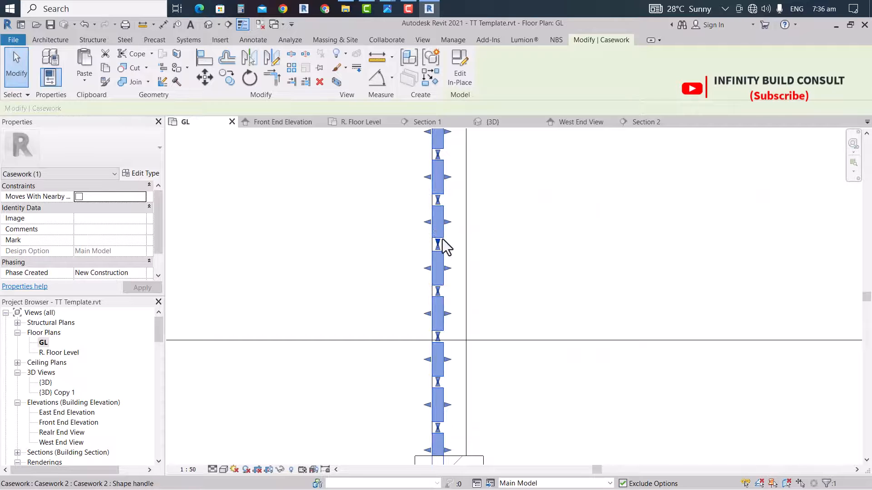
left_click(459, 132)
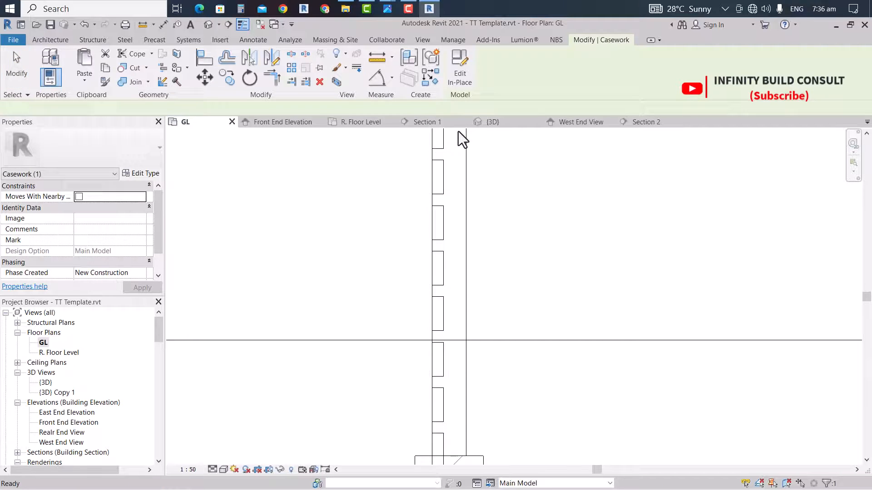
left_click(435, 239)
scroll(443, 226, "down", 2)
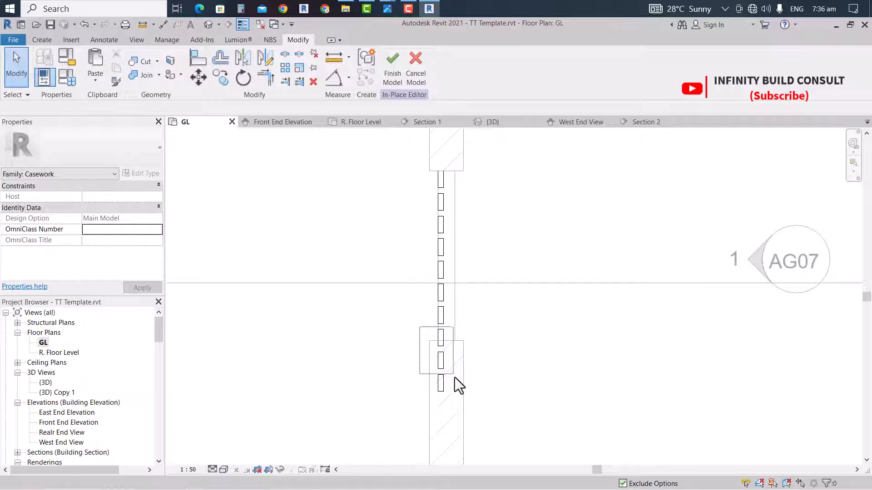
left_click(443, 340)
scroll(443, 340, "up", 2)
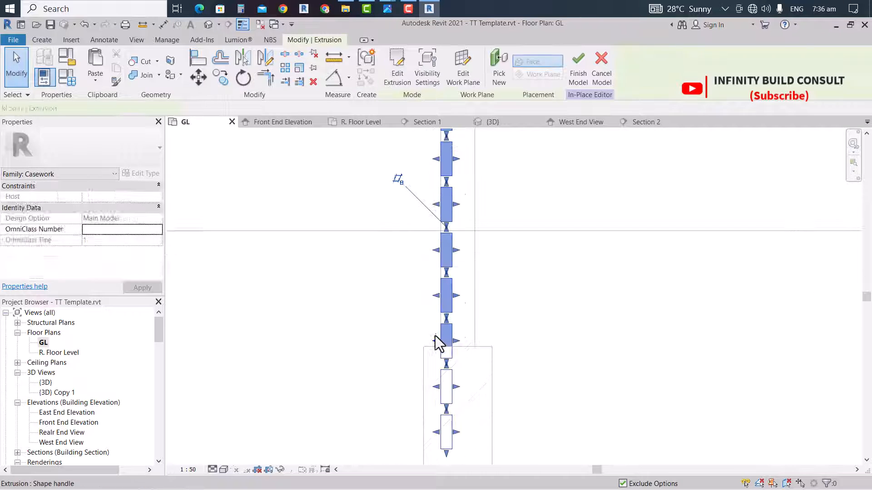
double_click(440, 328)
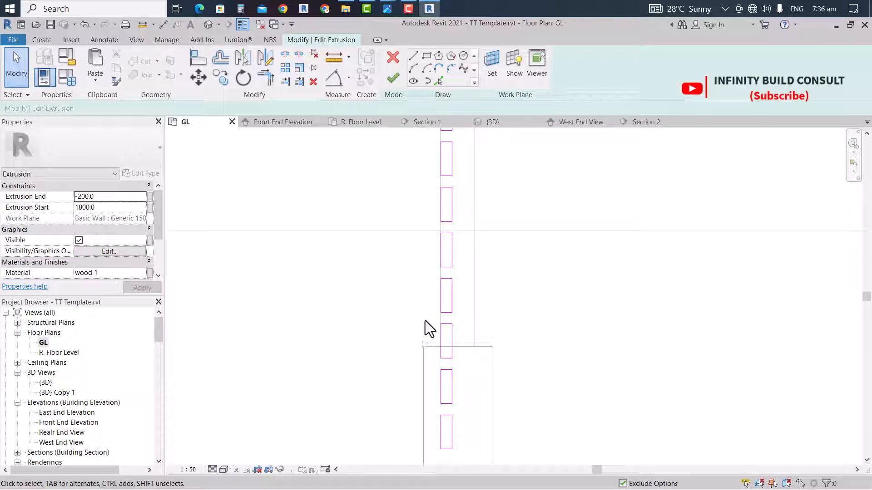
Delete the three lowest fin rectangles that overlap or lie inside the lower wall support
mouse_move(425, 320)
left_mouse_down()
mouse_move(490, 446)
mouse_move(507, 447)
left_mouse_up()
key("Delete")
scroll(448, 314, "down", 3)
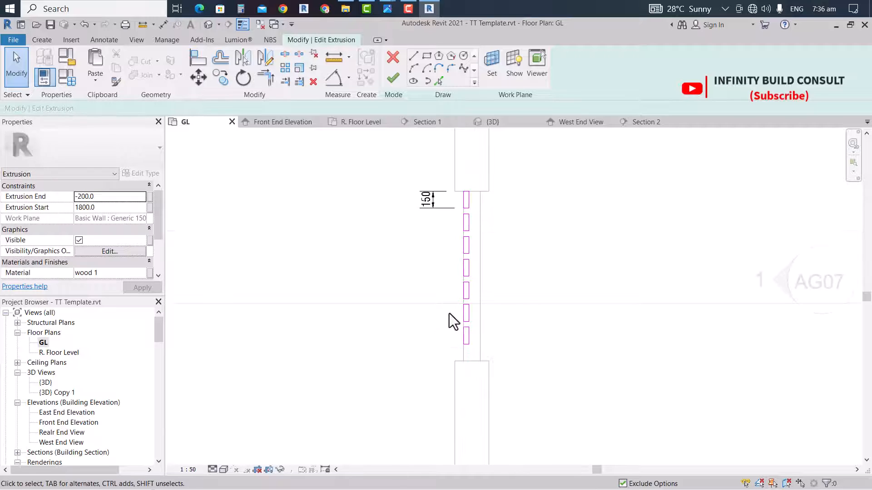
scroll(452, 274, "up", 2)
scroll(522, 175, "down", 2)
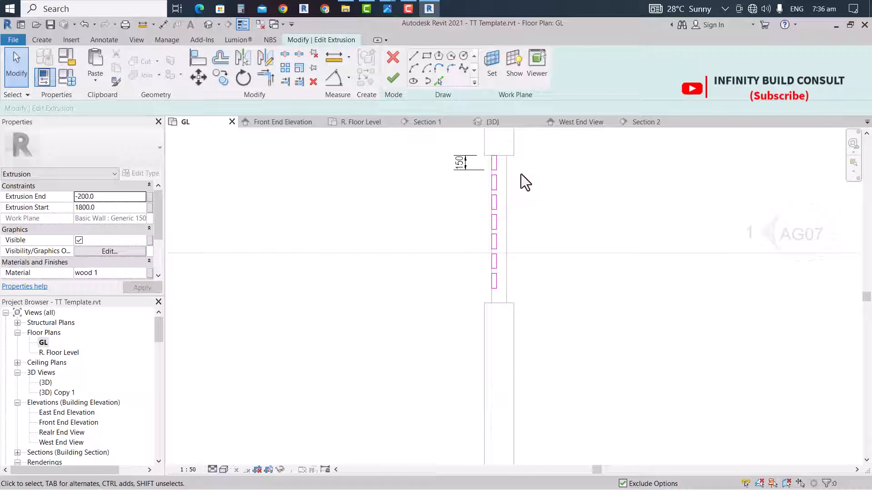
Add an aligned dimension between the lowest fin rectangle and the face of the lower wall support
left_click(163, 25)
scroll(498, 301, "up", 3)
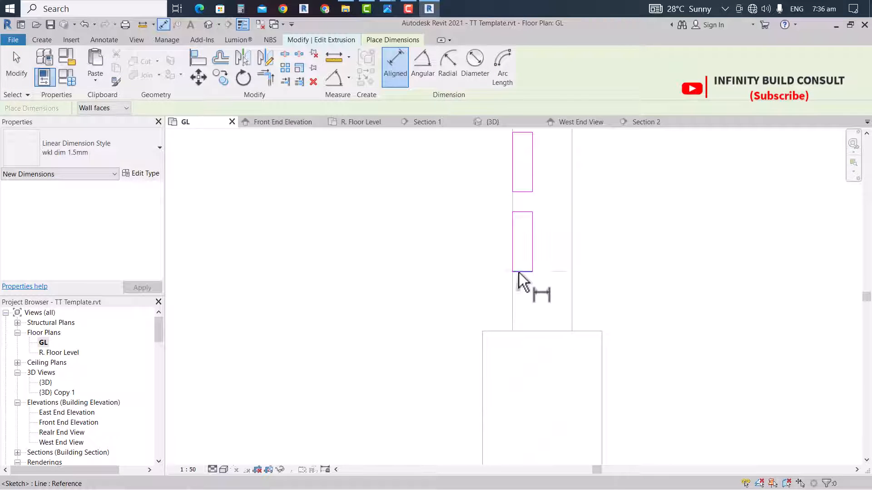
left_click(519, 273)
left_click(520, 331)
scroll(374, 332, "down", 2)
left_click(347, 355)
scroll(347, 355, "down", 2)
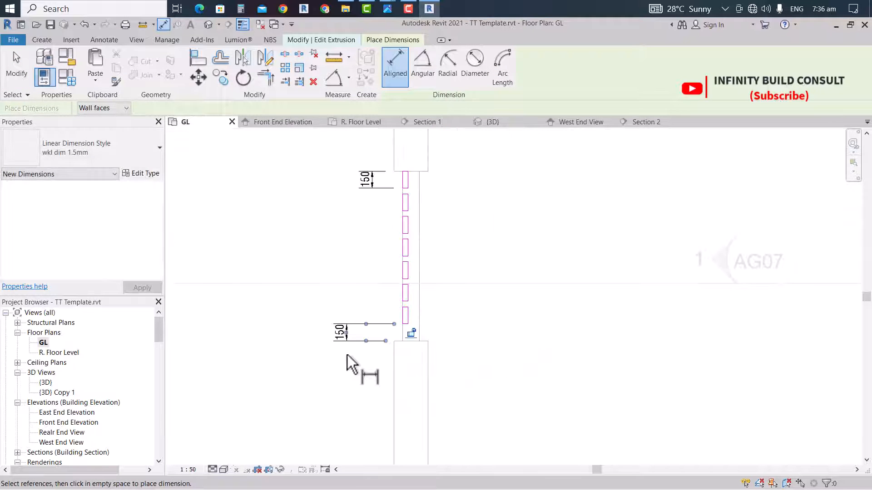
key("Escape")
key("Escape")
Shift the 150 mm dimension to the other side of the fins and move the six lower rectangles 25 mm down
scroll(389, 172, "up", 2)
left_click_drag(386, 162, 485, 346)
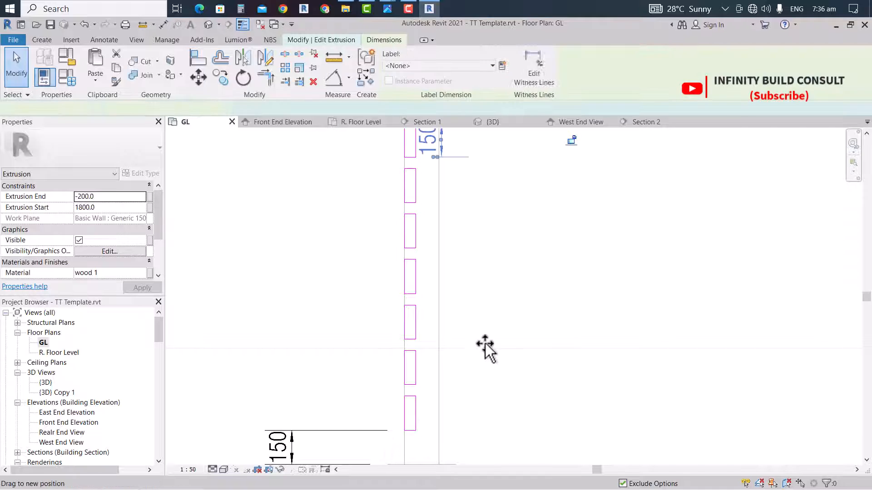
scroll(383, 172, "up", 2)
mouse_move(383, 156)
left_mouse_down()
mouse_move(460, 301)
mouse_move(482, 424)
left_mouse_up()
scroll(460, 303, "down", 2)
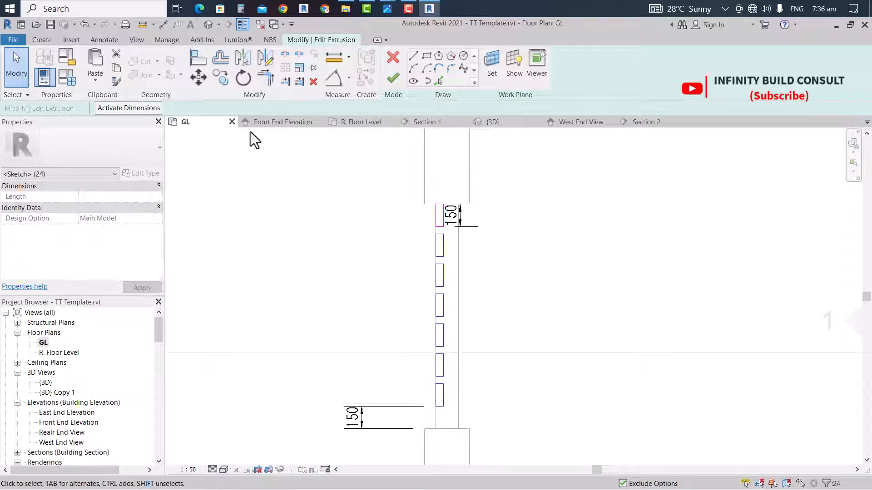
left_click(199, 79)
scroll(405, 238, "up", 4)
left_click(468, 239)
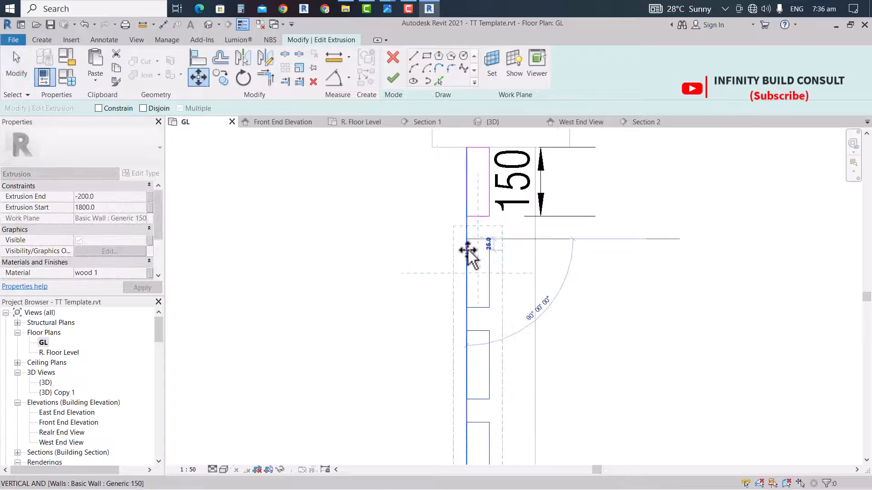
type("25")
key("Return")
scroll(441, 284, "down", 4)
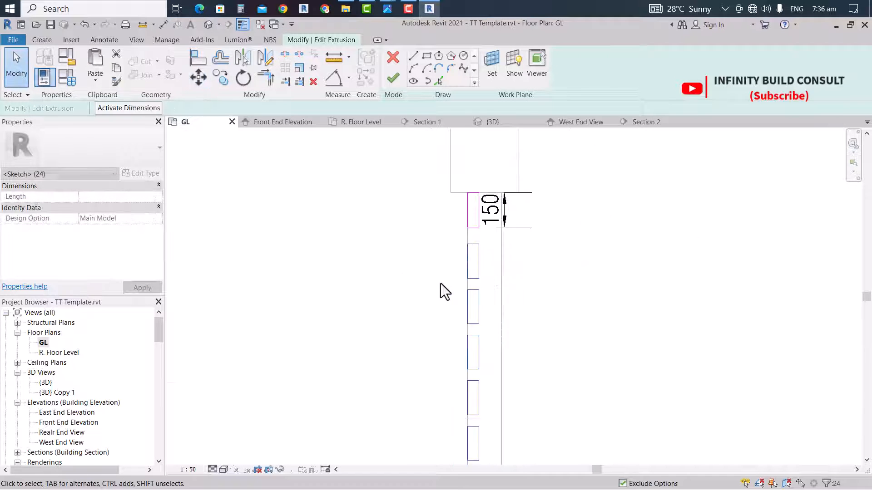
Delete the five lowest fin rectangles, keeping only the top two
scroll(441, 283, "down", 1)
left_click(445, 288)
left_click_drag(448, 283, 521, 485)
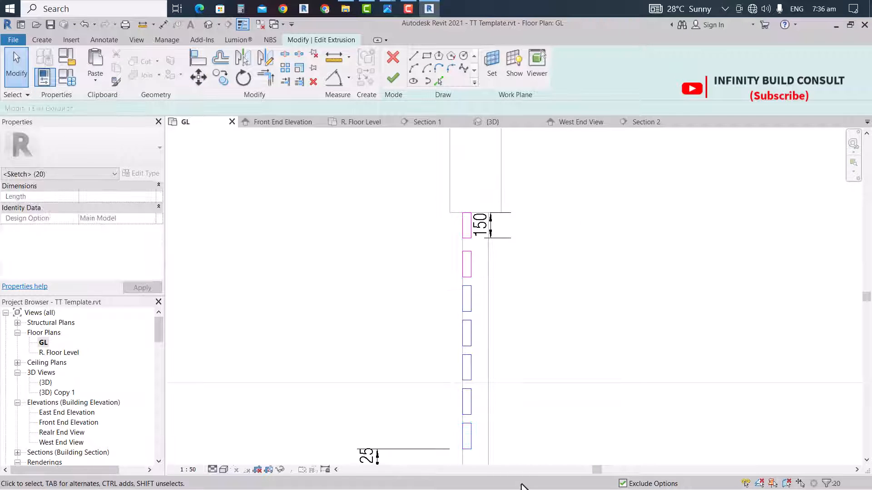
key("Delete")
left_click_drag(448, 237, 491, 300)
left_click(426, 248)
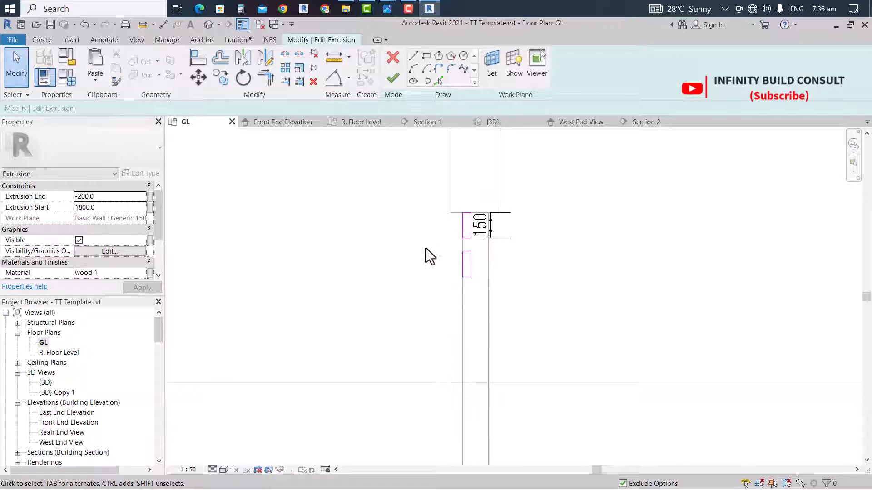
Copy the second fin rectangle down the wall once, at the spacing between the top two rectangles
scroll(426, 248, "up", 1)
left_click_drag(437, 241, 515, 312)
left_click(221, 77)
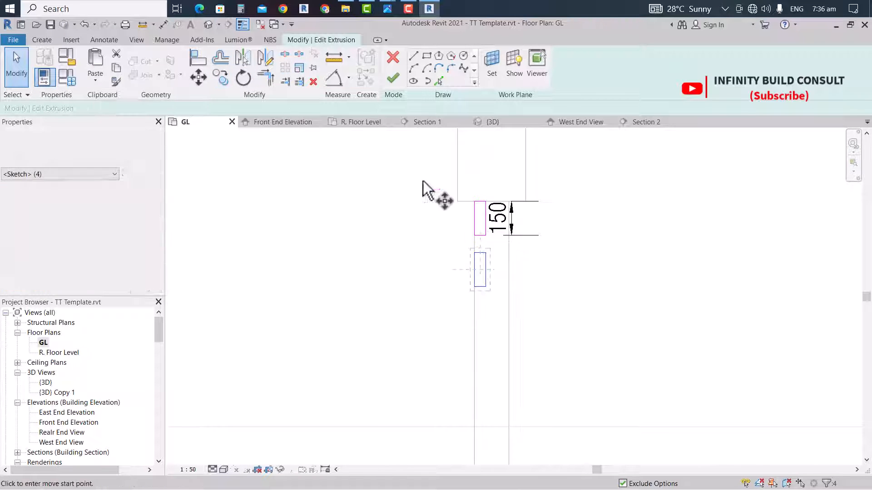
left_click(474, 235)
left_click(475, 286)
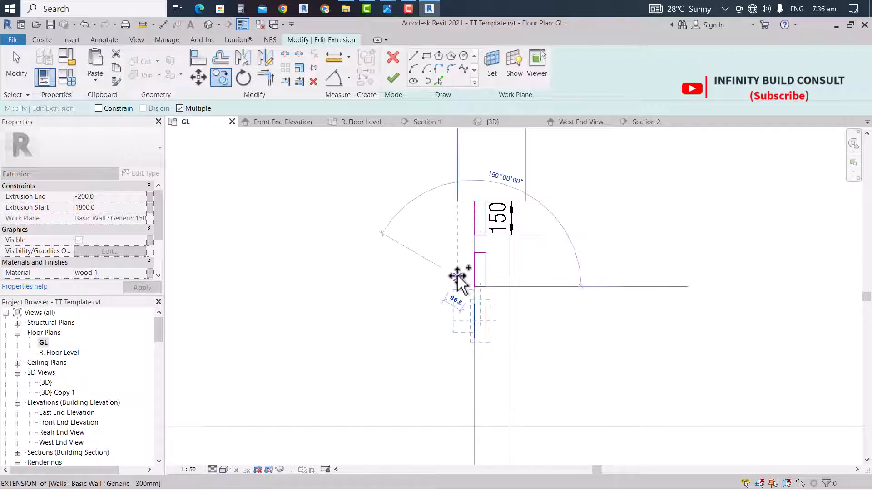
key("Escape")
key("Escape")
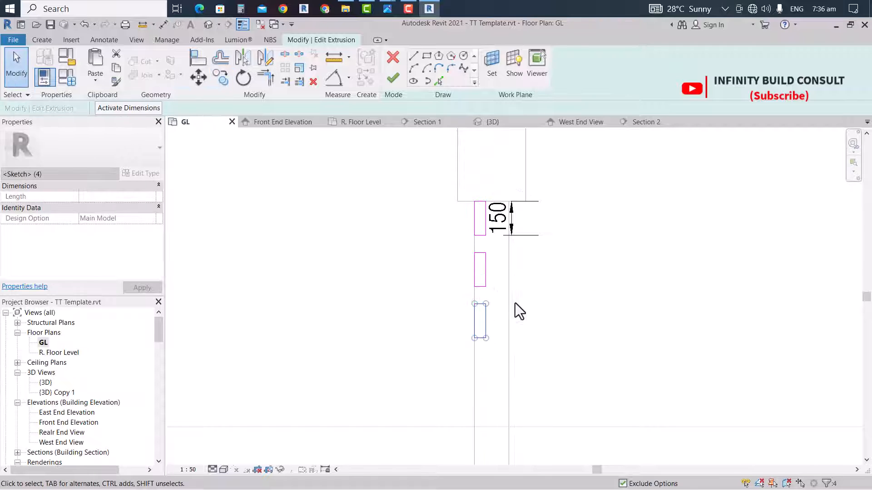
Copy the second and third fin rectangles twice down the wall at the same spacing, filling the row to the lower support
left_click_drag(457, 238, 519, 364)
key("c")
key("o")
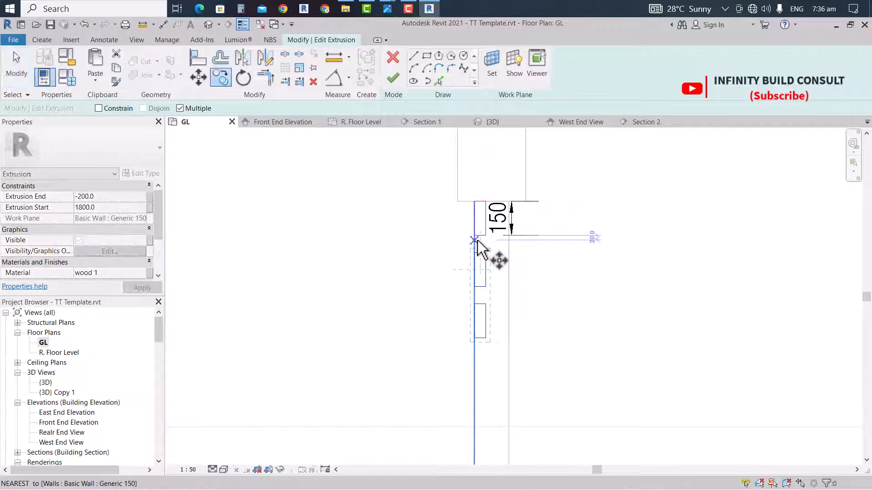
left_click(474, 235)
middle_click_drag(473, 344, 460, 318)
left_click(451, 290)
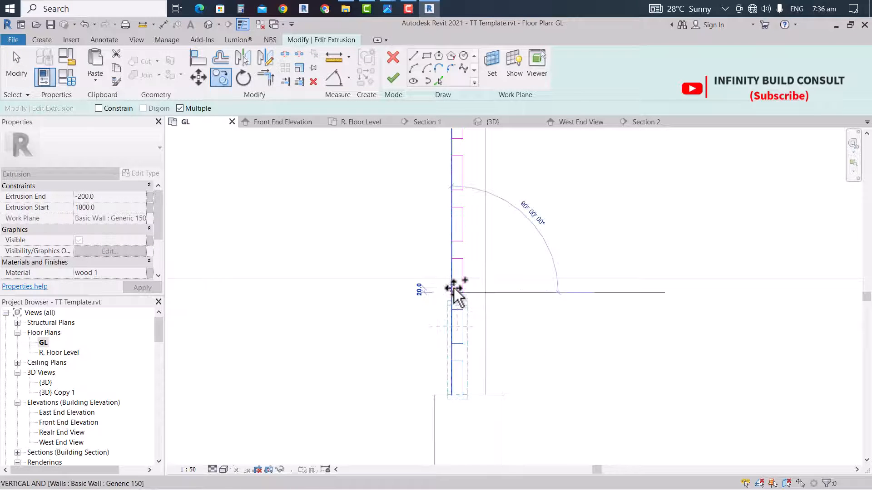
Finish the edited fin sketch and complete the in-place fin model in the GL plan
scroll(457, 292, "down", 1)
key("Escape")
scroll(507, 313, "down", 1)
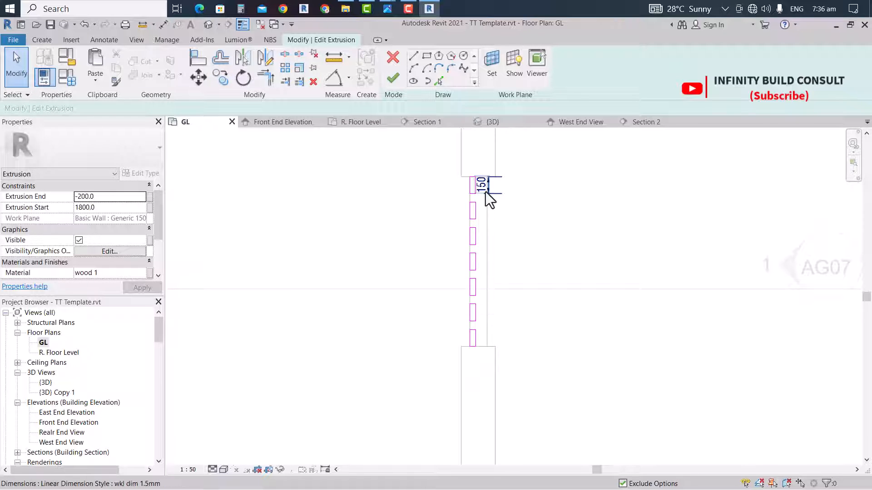
left_click(393, 79)
scroll(516, 322, "down", 2)
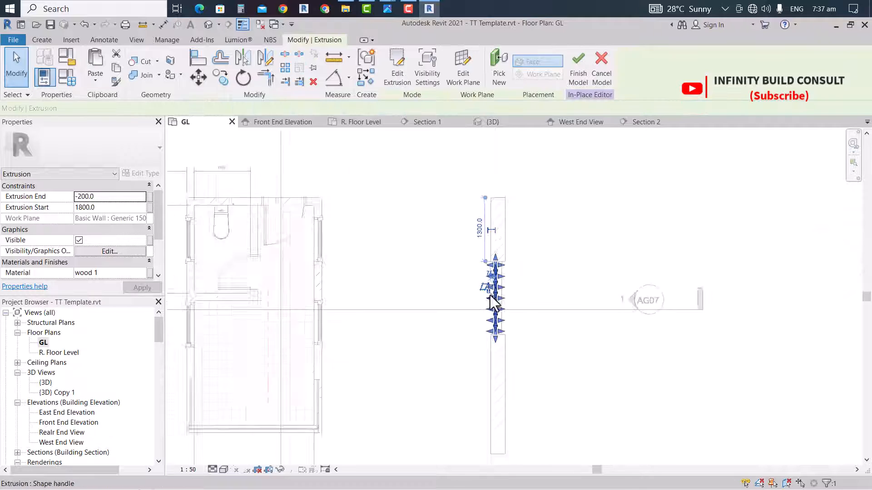
left_click(470, 252)
key("Escape")
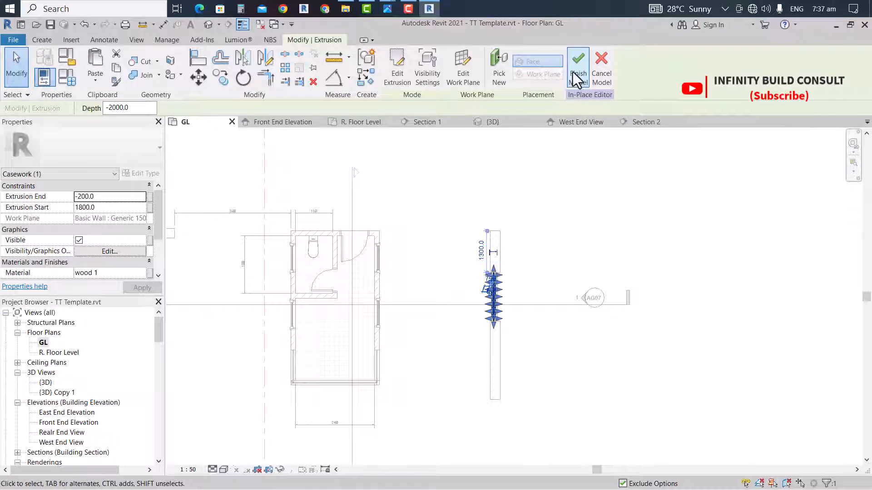
left_click(575, 68)
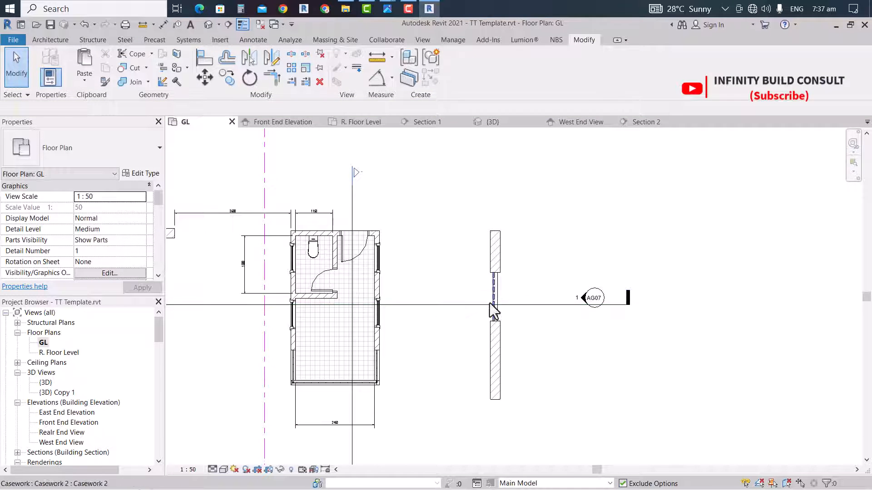
Move the vertical section line into the gap between the gatehouse and the wall with the fins
scroll(490, 303, "down", 2)
scroll(436, 257, "up", 1)
left_click(417, 260)
left_click_drag(417, 260, 474, 258)
left_click_drag(521, 355, 544, 342)
left_click(523, 214)
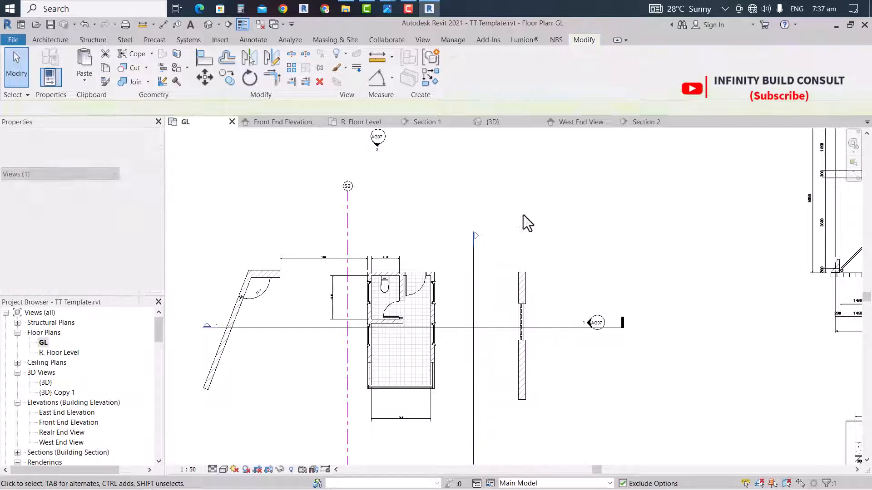
Open the moved section's view and stretch the fins upward to the underside of the roof slab
double_click(478, 240)
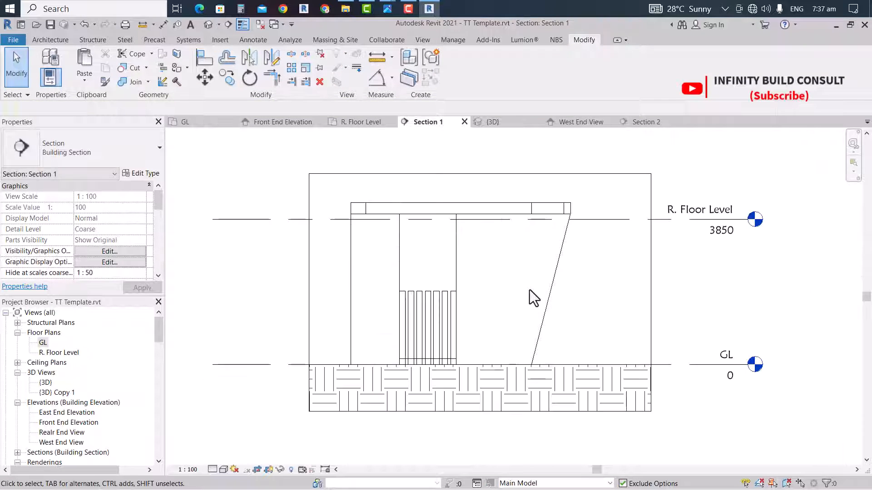
scroll(454, 295, "up", 2)
left_click(423, 297)
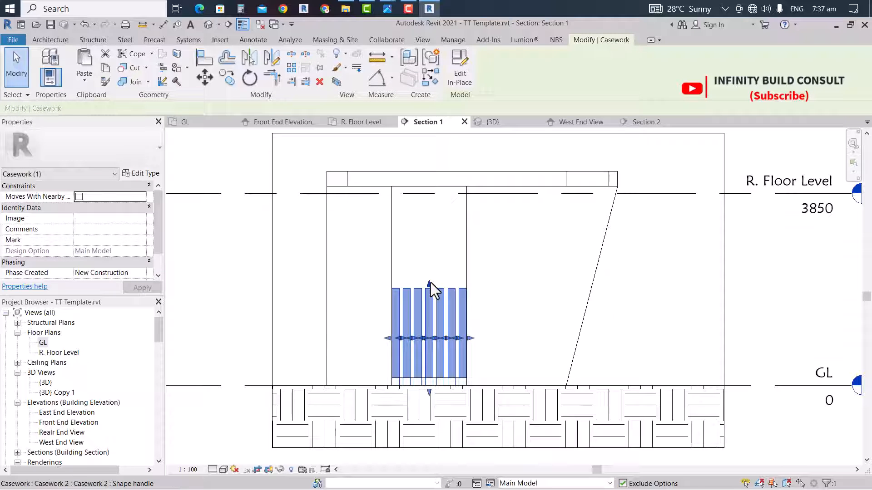
left_click_drag(429, 284, 423, 189)
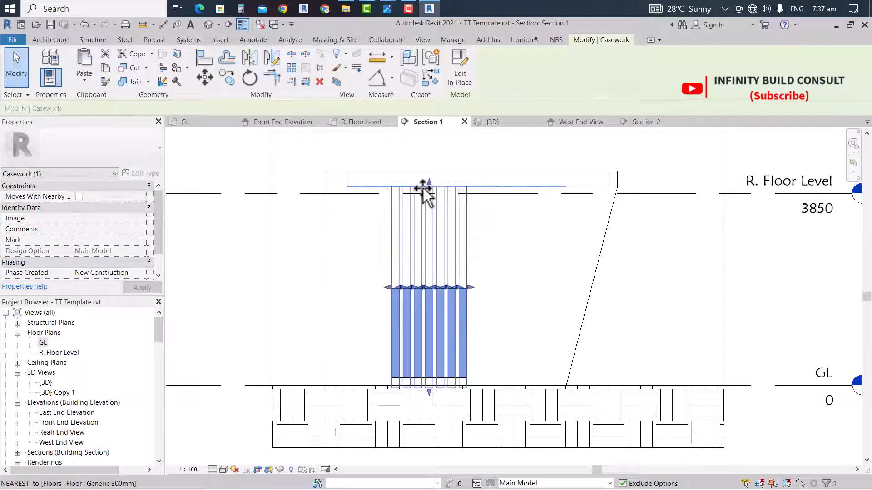
scroll(545, 203, "down", 2)
scroll(542, 196, "up", 1)
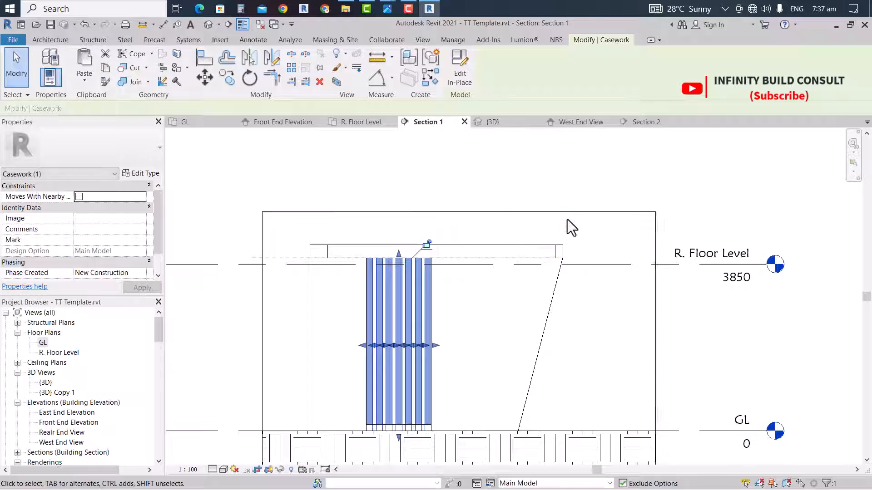
scroll(568, 220, "down", 2)
left_click(527, 179)
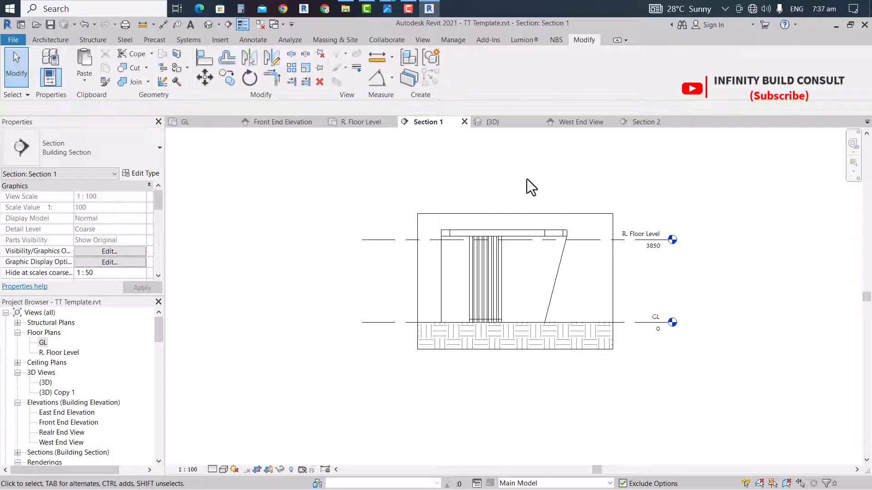
scroll(506, 231, "up", 3)
left_click(499, 232)
scroll(493, 227, "down", 2)
left_click(254, 219)
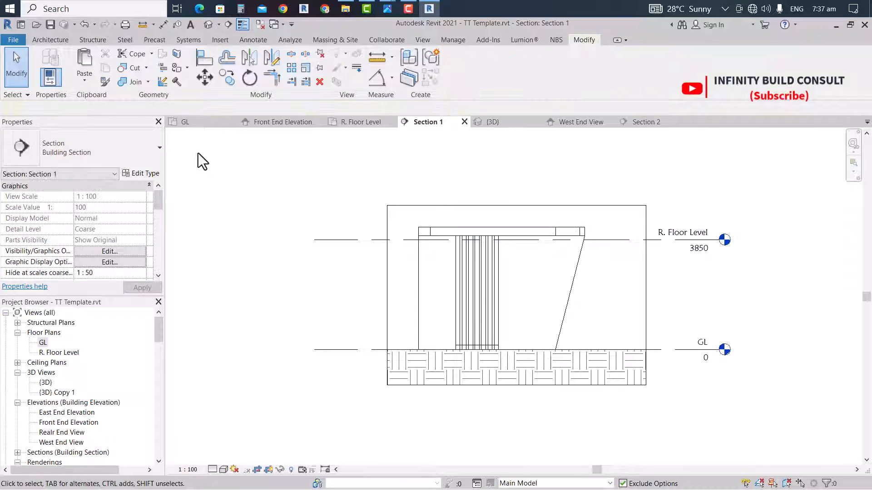
In the 3D view, raise the lower ends of the fins to the top of the low wall
left_click(182, 123)
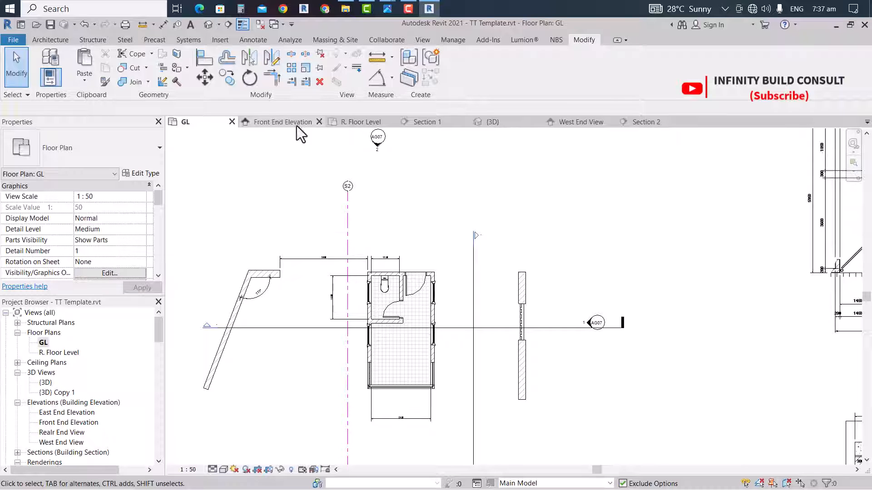
left_click(487, 124)
scroll(540, 275, "up", 5)
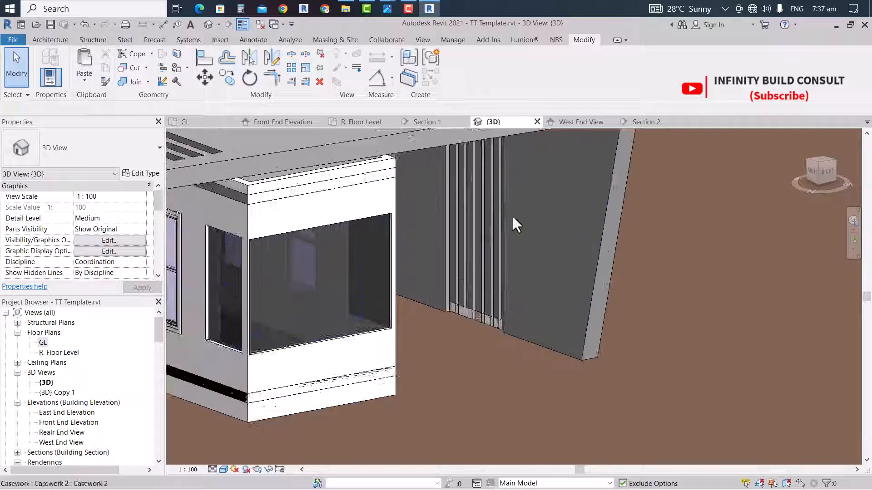
scroll(463, 317, "up", 2)
left_click(462, 349)
scroll(482, 388, "up", 5)
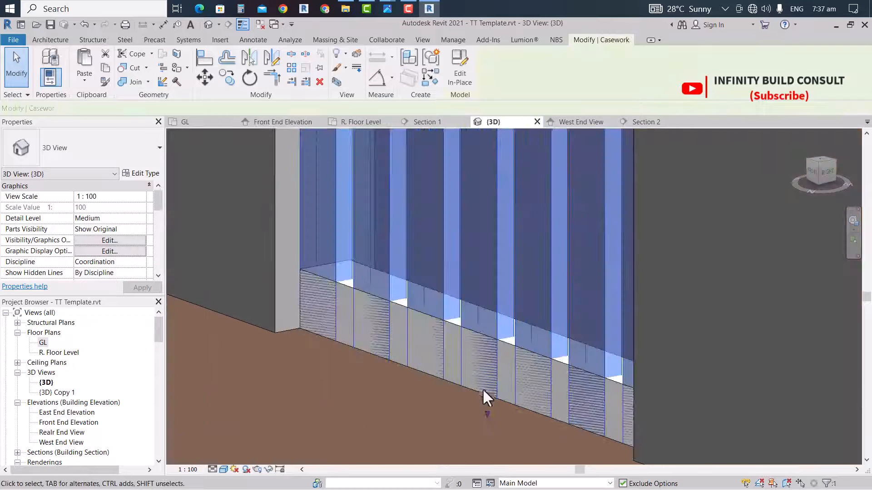
left_click_drag(488, 411, 492, 333)
scroll(507, 328, "down", 7)
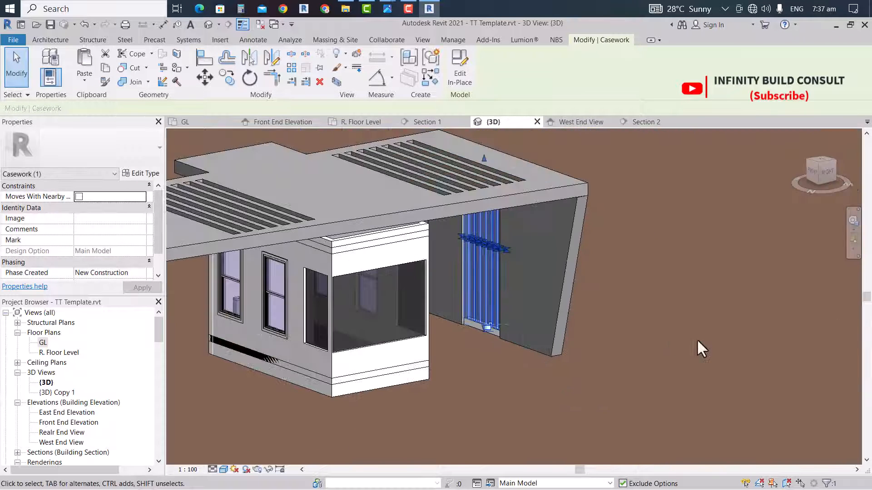
left_click(697, 339)
Open the fins for in-place editing and check the extrusion's material and other properties
scroll(506, 338, "down", 3)
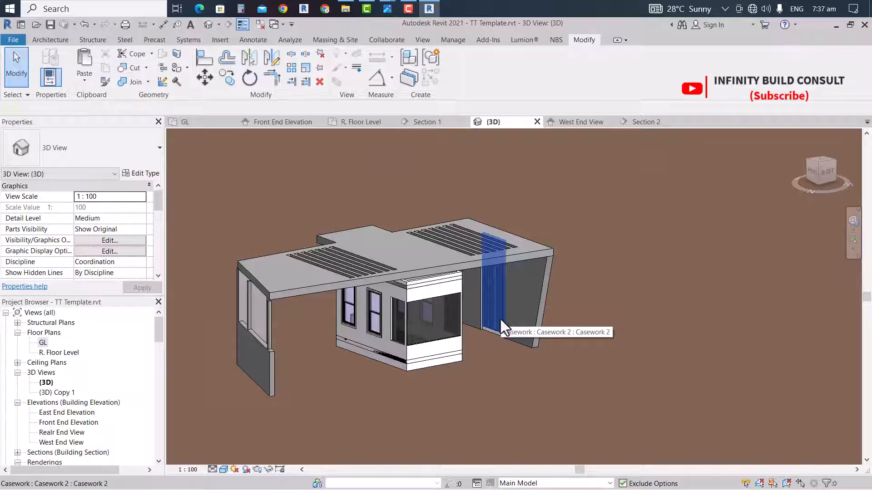
scroll(501, 320, "up", 2)
left_click(499, 314)
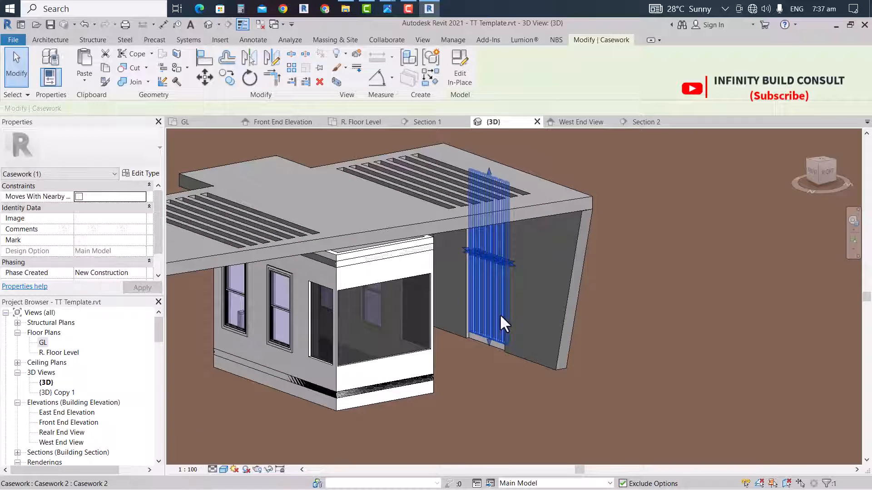
left_click(461, 78)
left_click(484, 274)
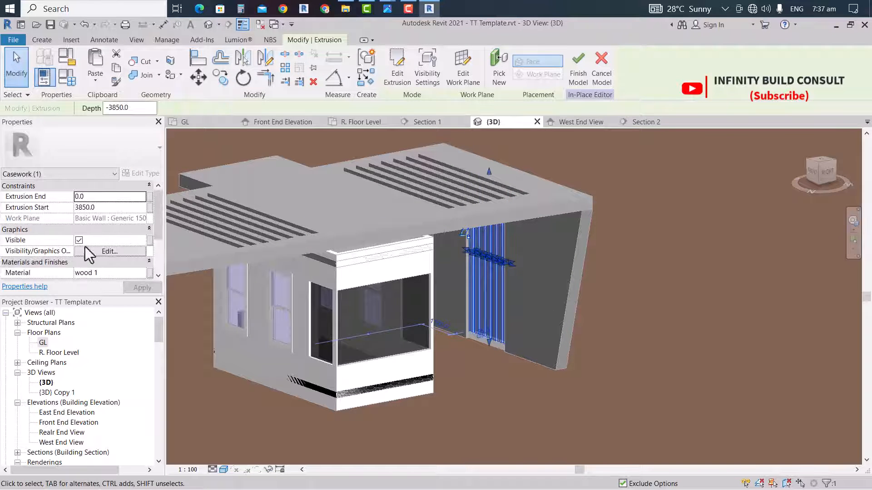
scroll(118, 250, "down", 1)
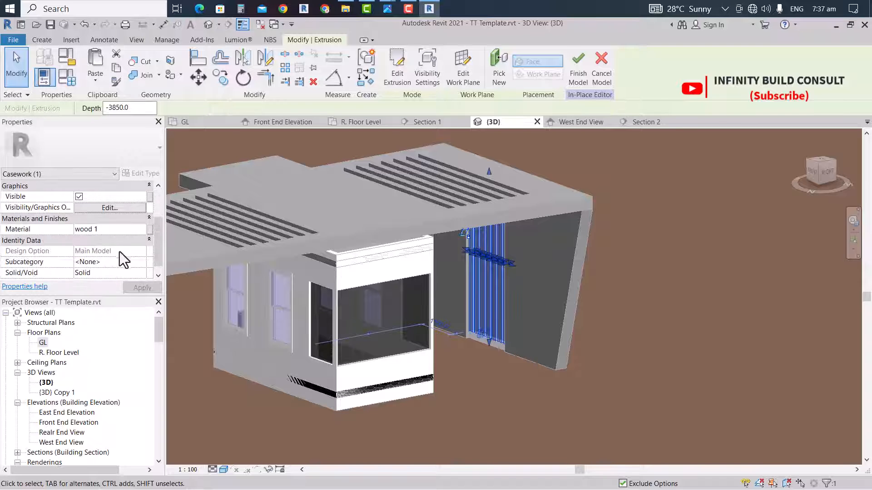
Set the 3D view's visual style to Consistent Colors and finish the in-place fin model from the GL plan
left_click(224, 470)
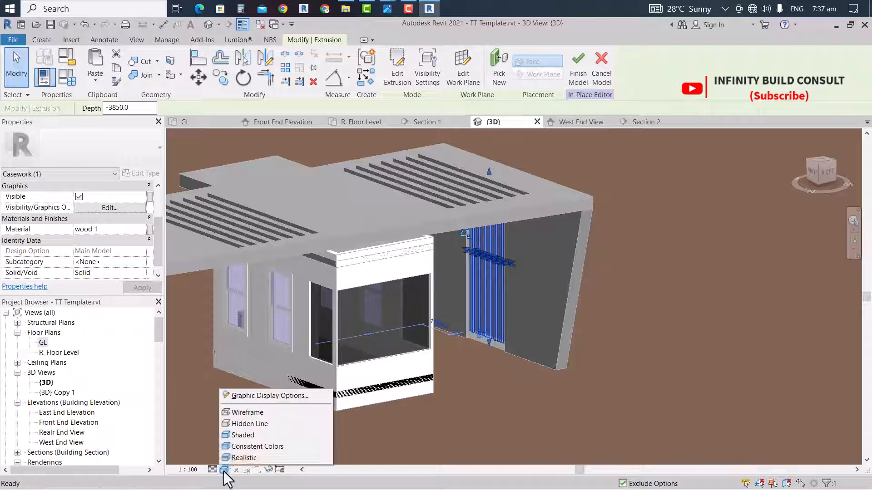
left_click(232, 445)
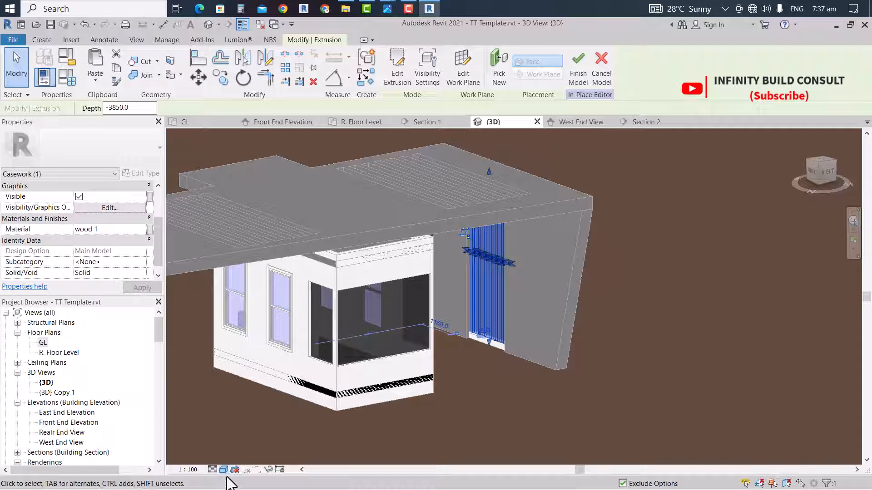
left_click(439, 434)
scroll(481, 374, "down", 5)
scroll(458, 354, "up", 4)
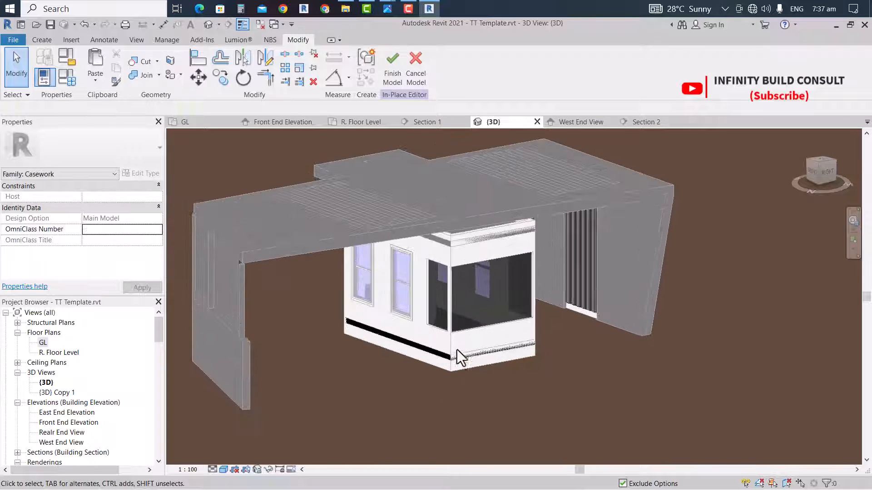
scroll(440, 325, "down", 5)
left_click(184, 122)
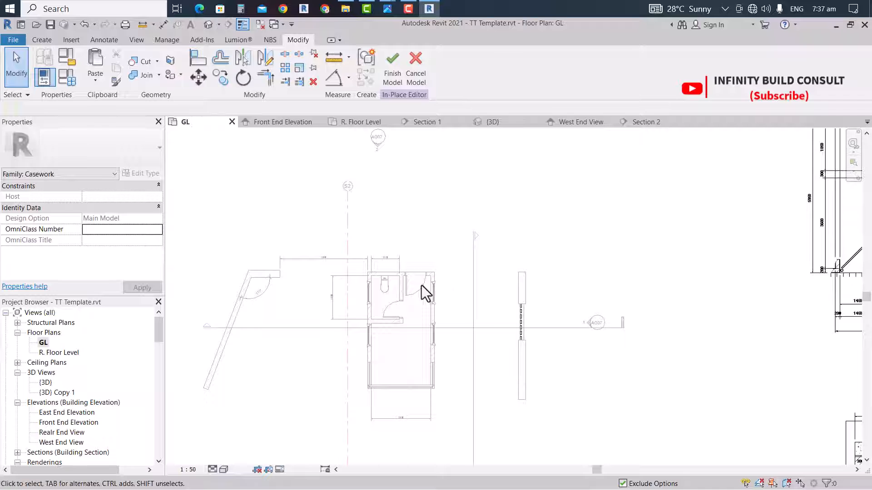
left_click(390, 79)
Open the boundary sketch of the gatehouse's 150 mm floor for editing in the GL plan
scroll(254, 245, "down", 3)
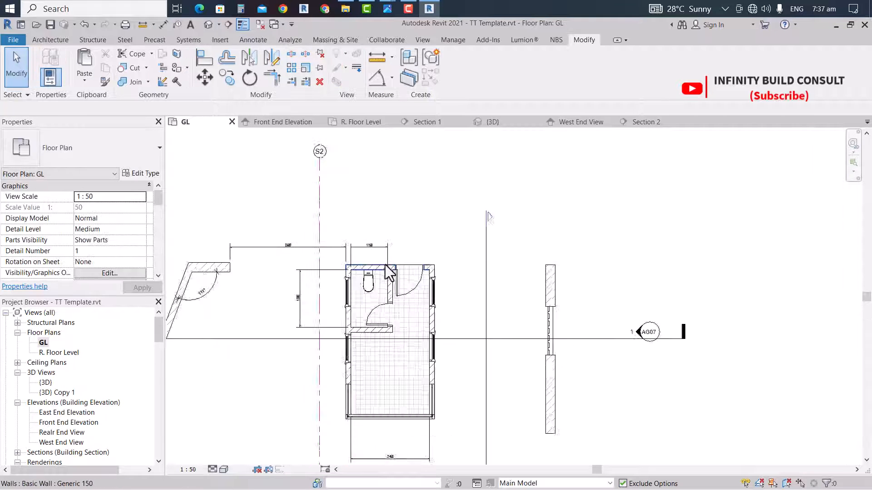
scroll(415, 279, "up", 3)
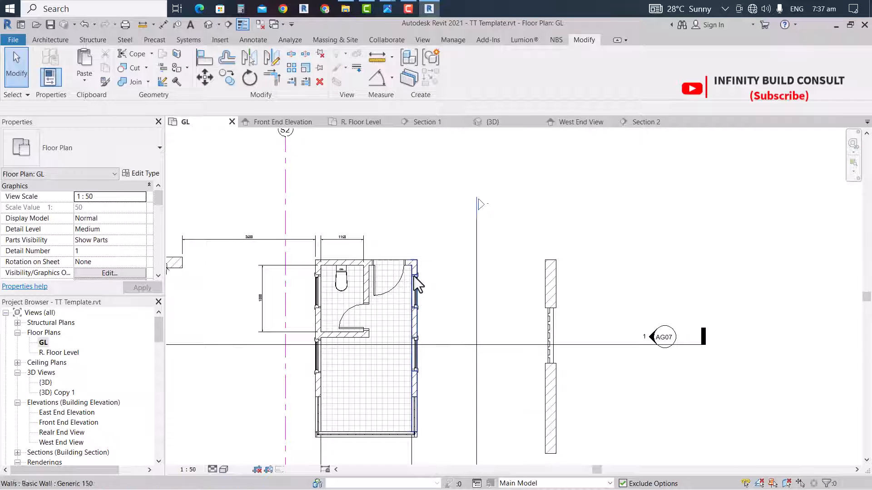
left_click(413, 271)
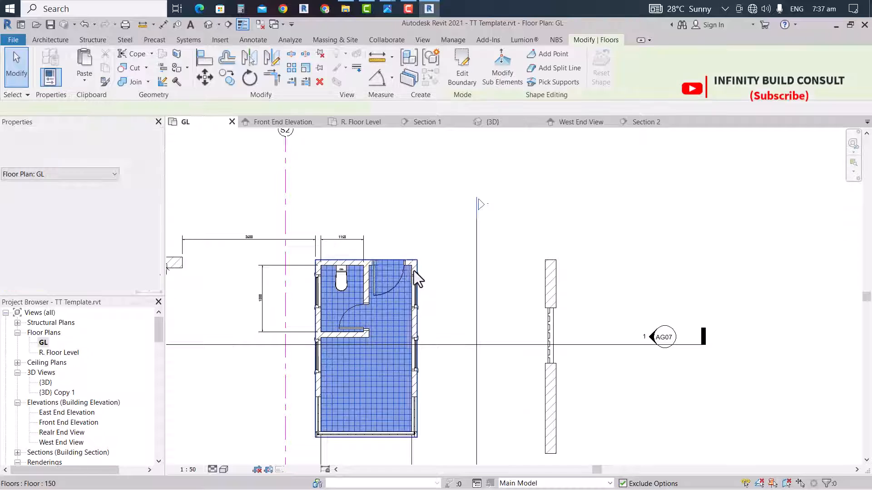
double_click(382, 261)
scroll(383, 262, "up", 2)
key("a")
key("l")
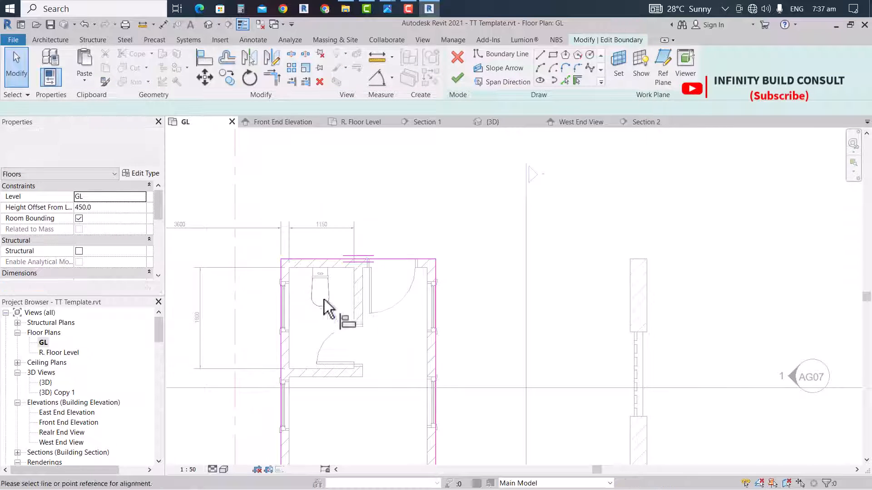
scroll(309, 249, "up", 5)
scroll(349, 249, "down", 2)
Offset the floor boundary's edge along the toilet and entrance door wall 25 mm inward, without keeping a copy
key("o")
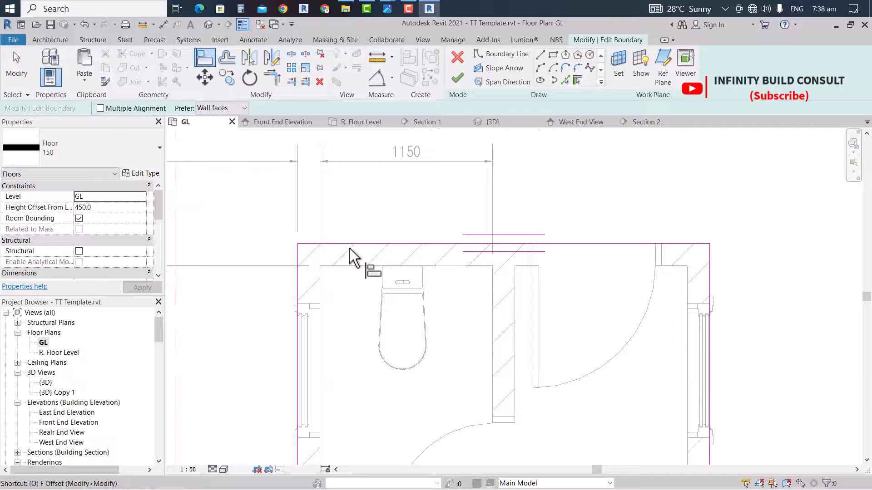
key("f")
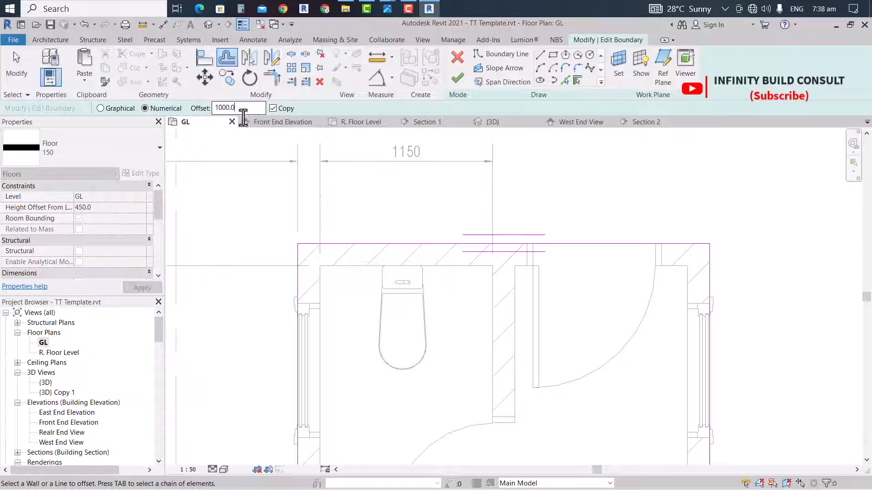
left_click(278, 110)
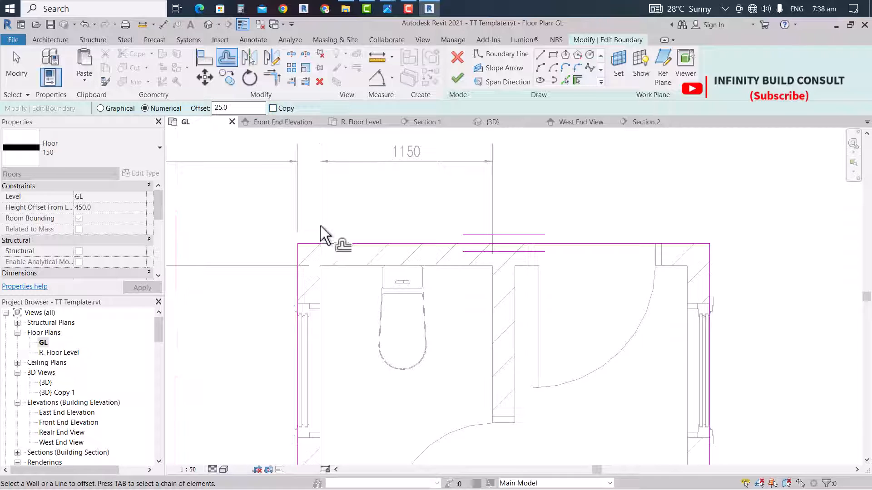
left_click(334, 246)
Offset the floor's remaining outer boundary edges 25 mm inward without copies and finish the boundary sketch
scroll(303, 255, "down", 5)
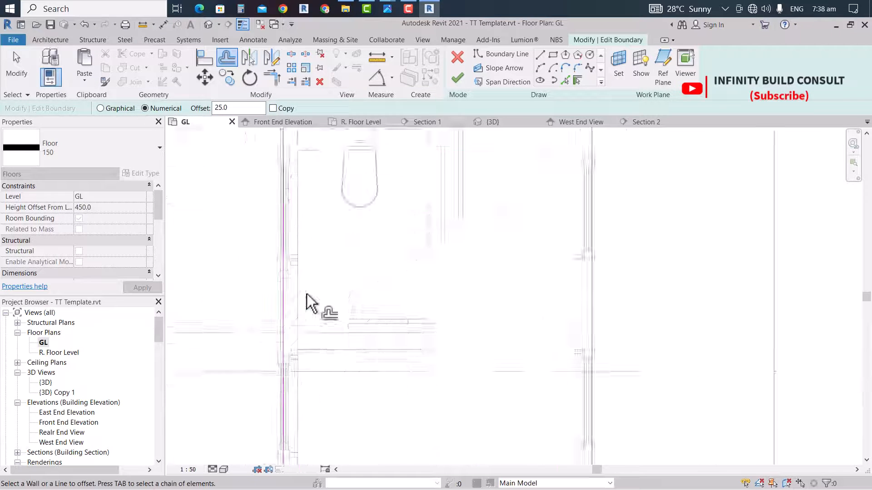
scroll(337, 376, "up", 3)
left_click(307, 318)
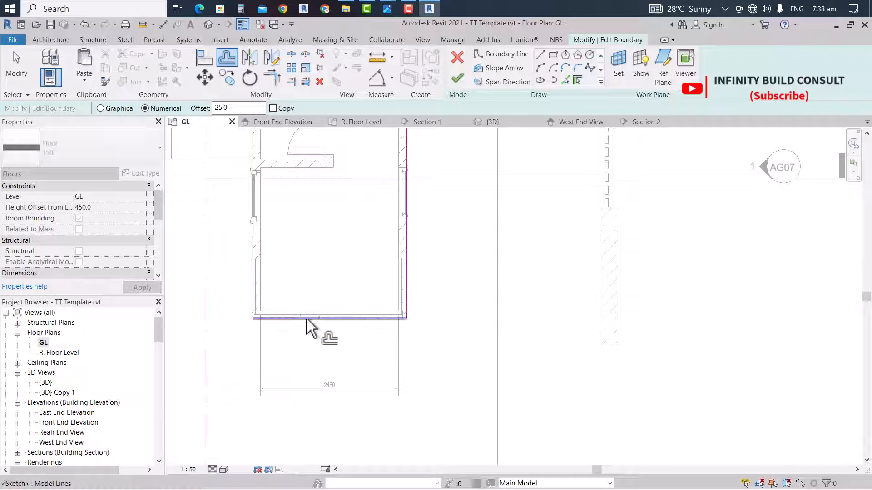
scroll(400, 274, "up", 2)
left_click(410, 279)
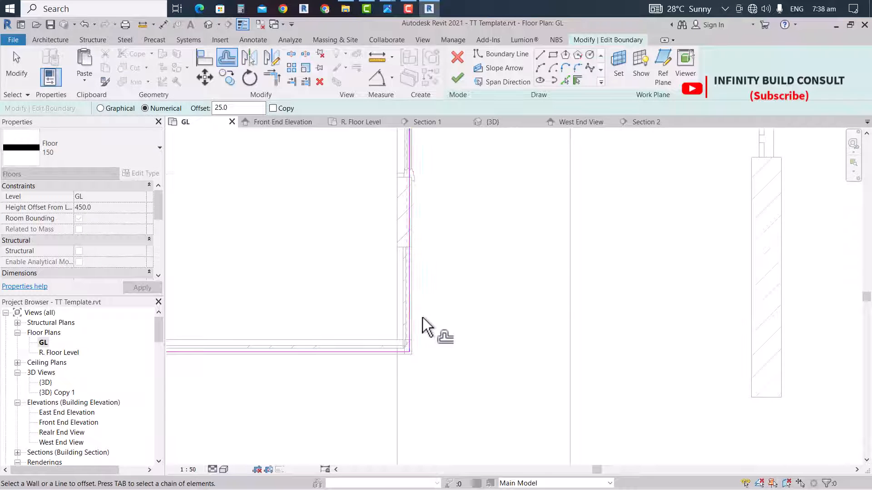
scroll(424, 324, "down", 5)
left_click(458, 78)
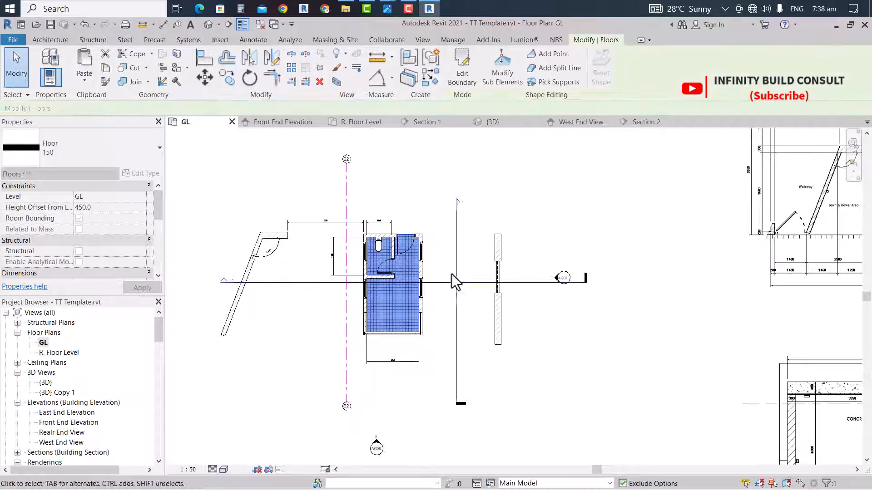
scroll(452, 274, "down", 2)
scroll(453, 313, "up", 2)
left_click(259, 364)
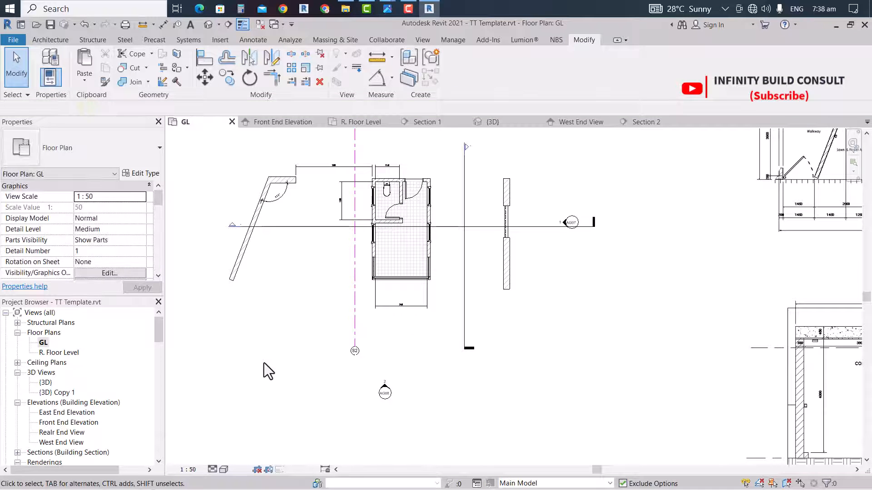
Set the top offset of the two 152 mm round columns on the low wall to 150 in the 3D view
left_click(206, 27)
scroll(488, 348, "down", 2)
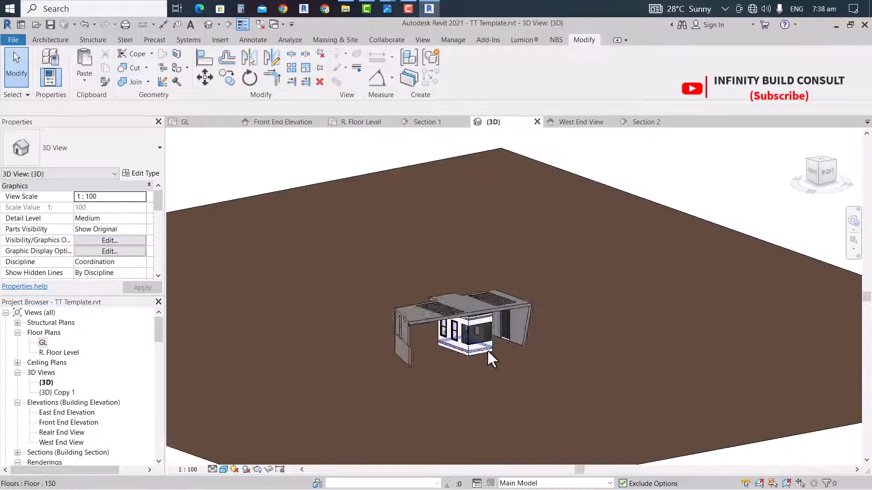
scroll(484, 351, "up", 3)
scroll(399, 323, "down", 2)
middle_click_drag(369, 317, 411, 339, "shift")
scroll(347, 267, "up", 3)
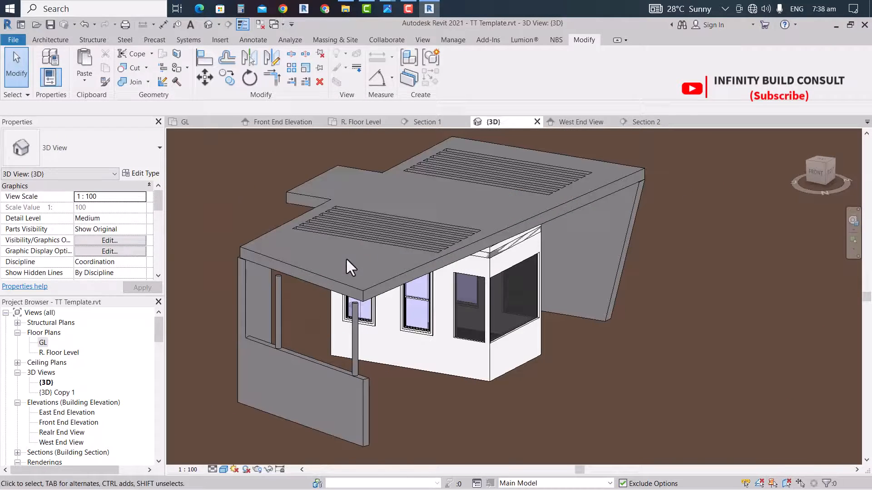
left_click(359, 320)
left_click(279, 300, "ctrl")
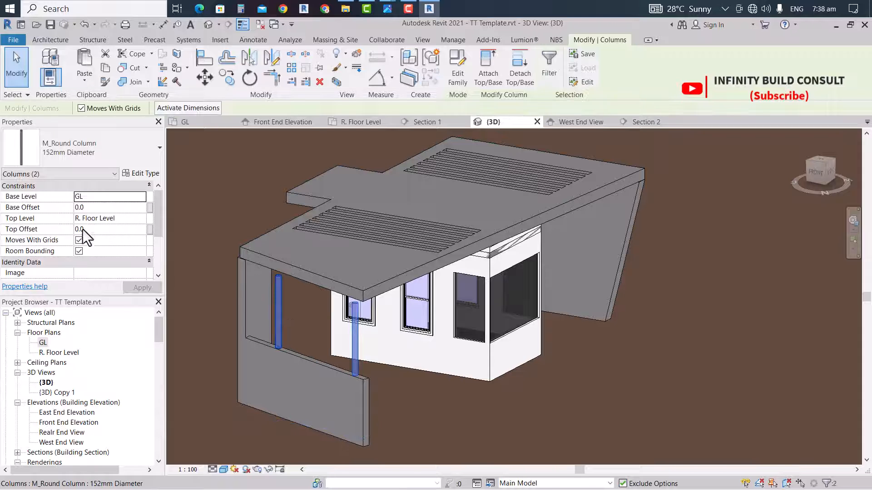
left_click(99, 230)
type("150")
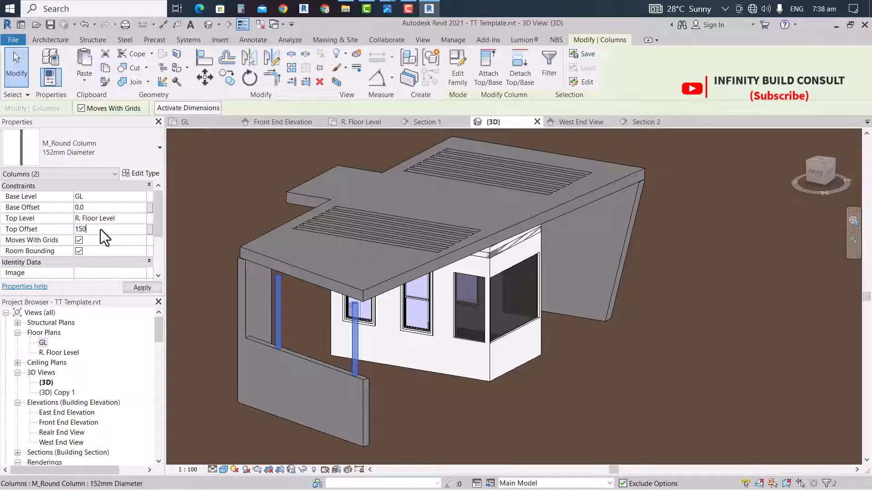
scroll(451, 293, "down", 2)
left_click(303, 224)
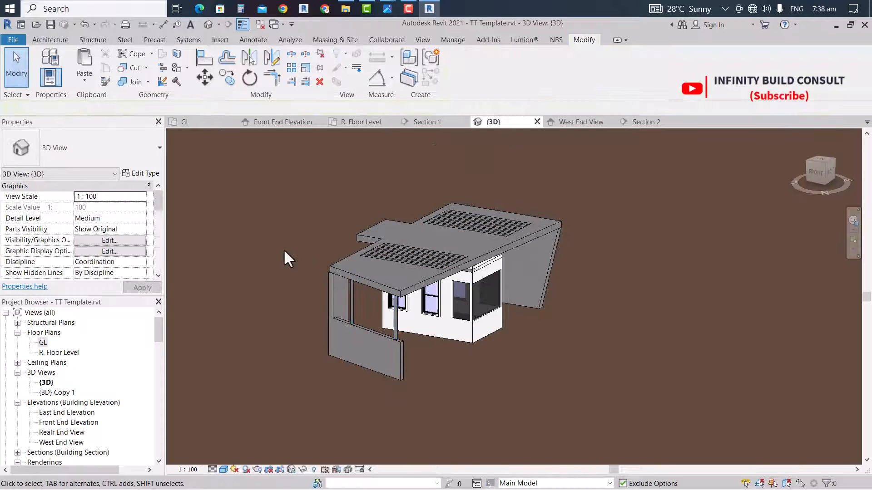
middle_click_drag(284, 251, 305, 284, "shift")
scroll(300, 273, "up", 4)
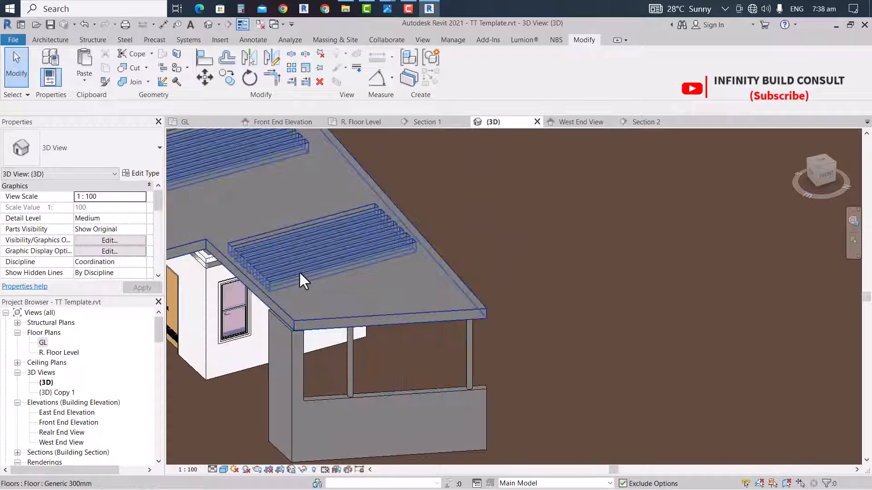
key("a")
key("l")
scroll(277, 307, "up", 3)
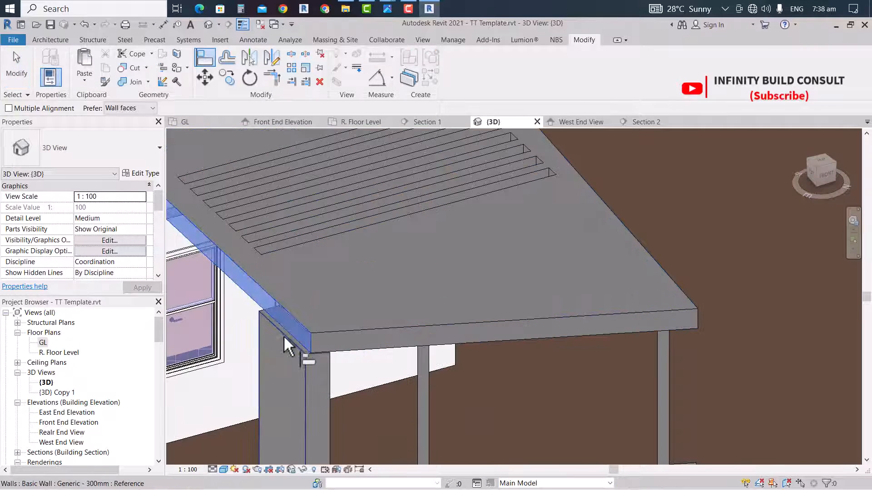
scroll(366, 286, "down", 5)
middle_click_drag(366, 287, 337, 246, "shift")
scroll(339, 250, "up", 5)
key("Escape")
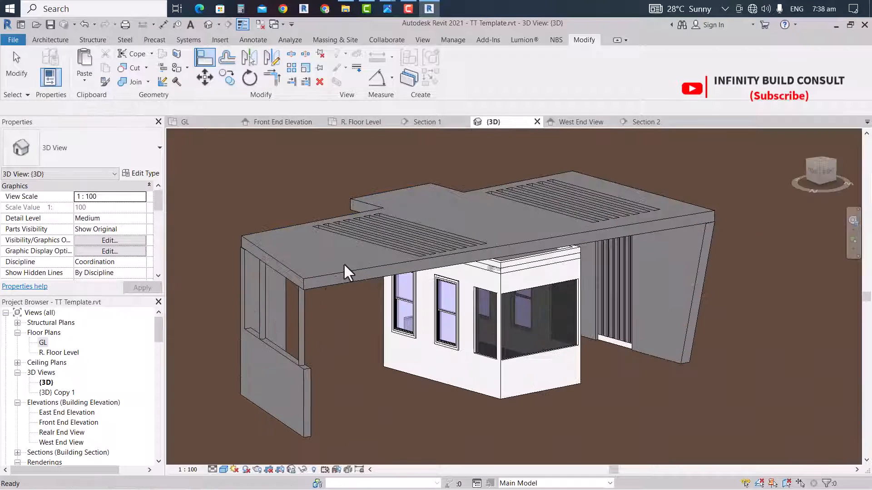
key("Escape")
Examine the REN 1 reference render in the GL plan for the canopy supports, gatehouse and wooden-fin wall
scroll(344, 263, "down", 2)
scroll(348, 260, "down", 1)
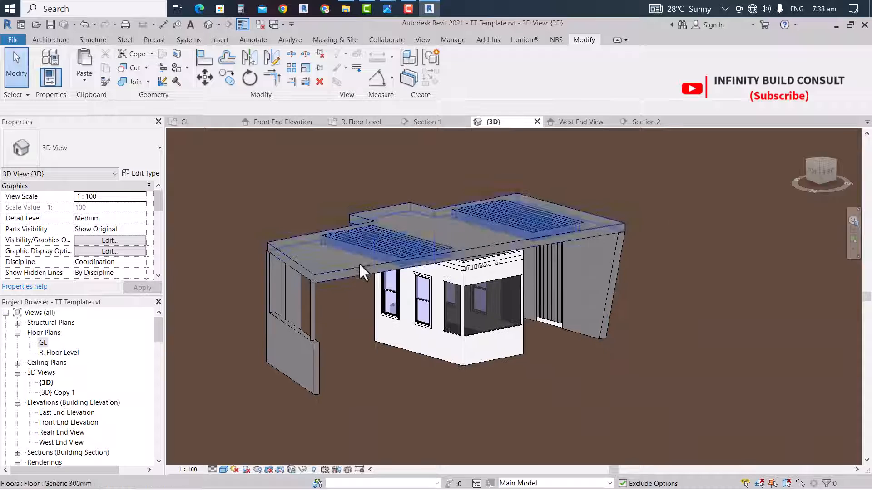
left_click(186, 120)
scroll(429, 291, "down", 5)
scroll(325, 259, "up", 8)
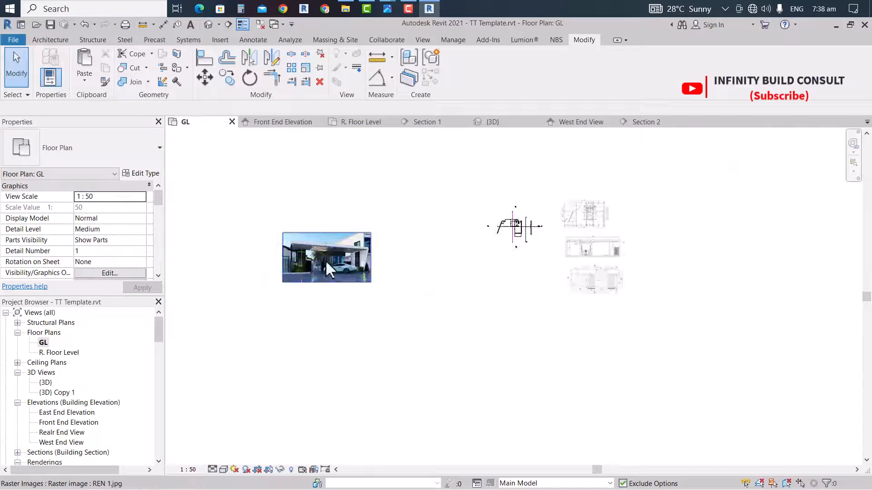
scroll(326, 325, "down", 1)
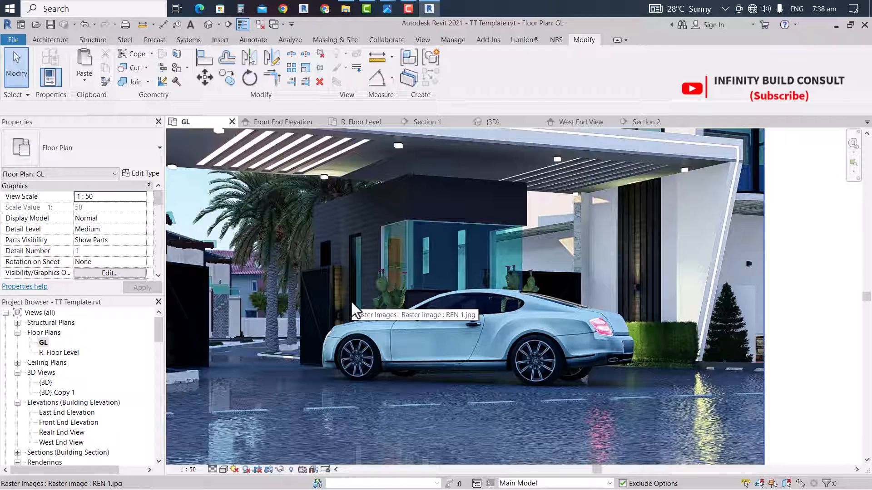
scroll(573, 247, "up", 2)
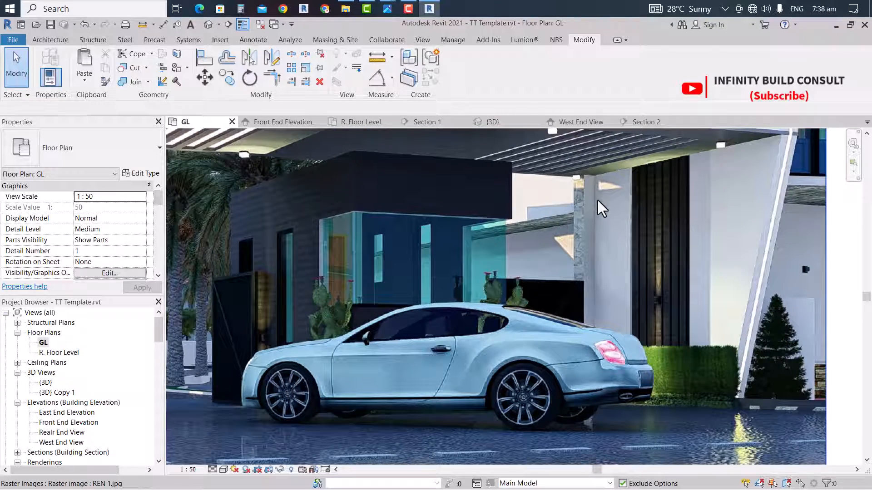
scroll(598, 200, "down", 2)
scroll(399, 260, "up", 2)
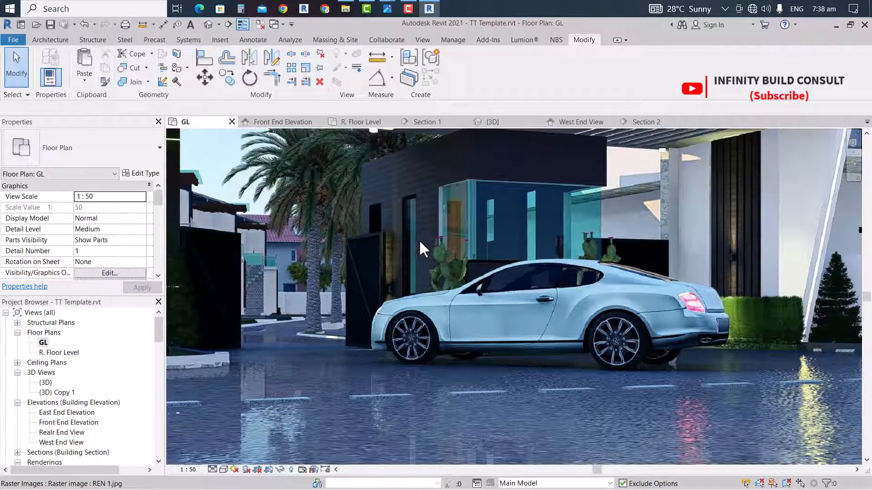
scroll(419, 241, "down", 2)
scroll(275, 252, "up", 2)
scroll(352, 233, "down", 2)
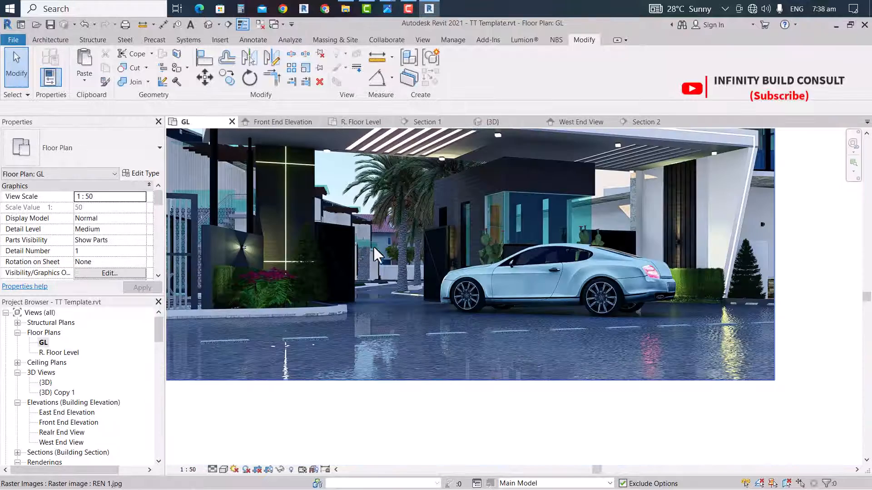
scroll(374, 247, "down", 1)
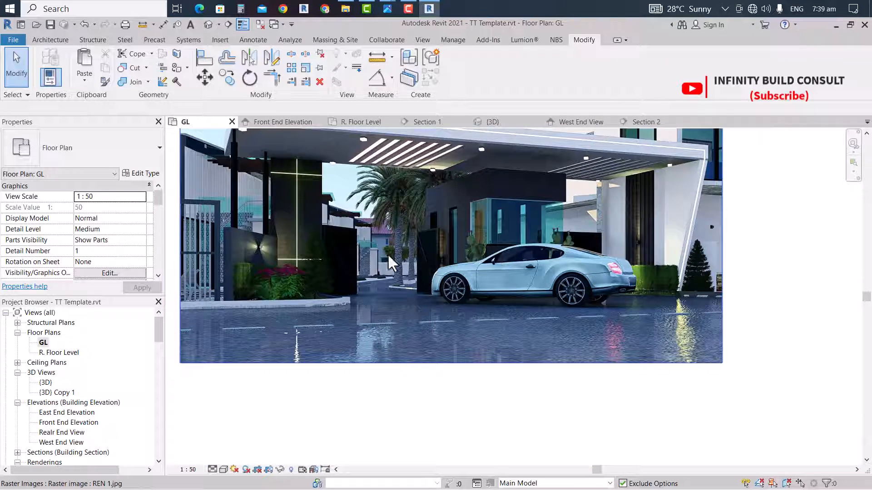
scroll(388, 253, "down", 3)
scroll(330, 248, "up", 4)
scroll(378, 274, "down", 2)
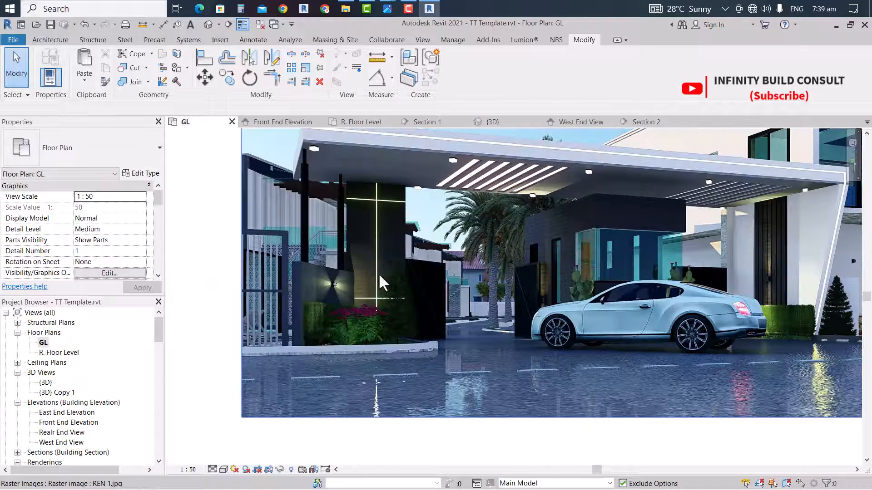
scroll(359, 241, "up", 2)
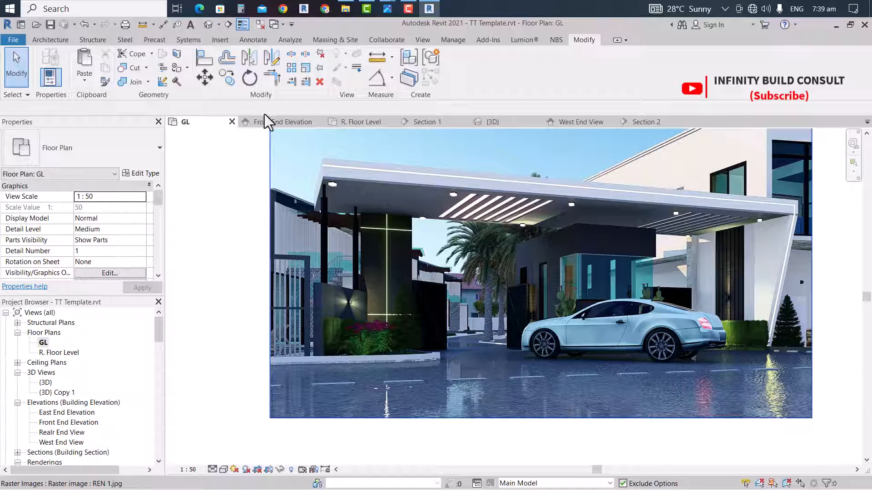
Examine the reference floor plan around the entrance gates and the short wall return beside the wooden fins
scroll(405, 302, "down", 4)
scroll(609, 249, "up", 1)
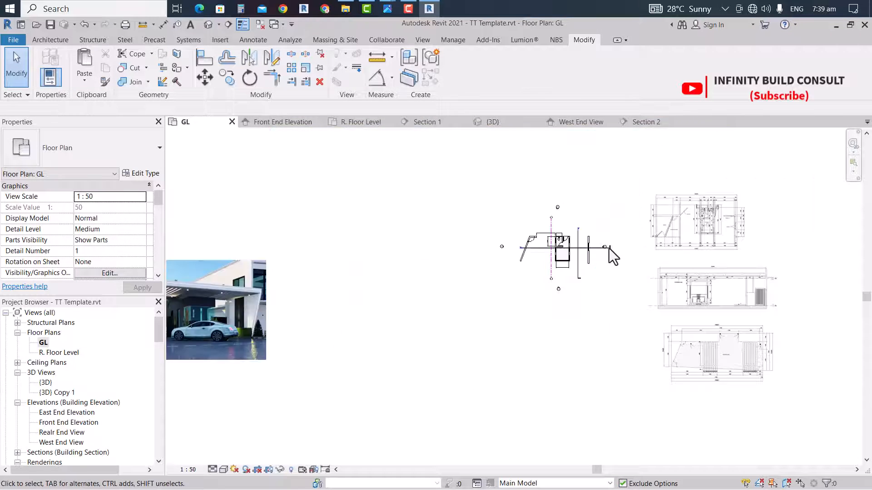
scroll(609, 248, "up", 4)
scroll(466, 218, "down", 1)
scroll(419, 272, "up", 1)
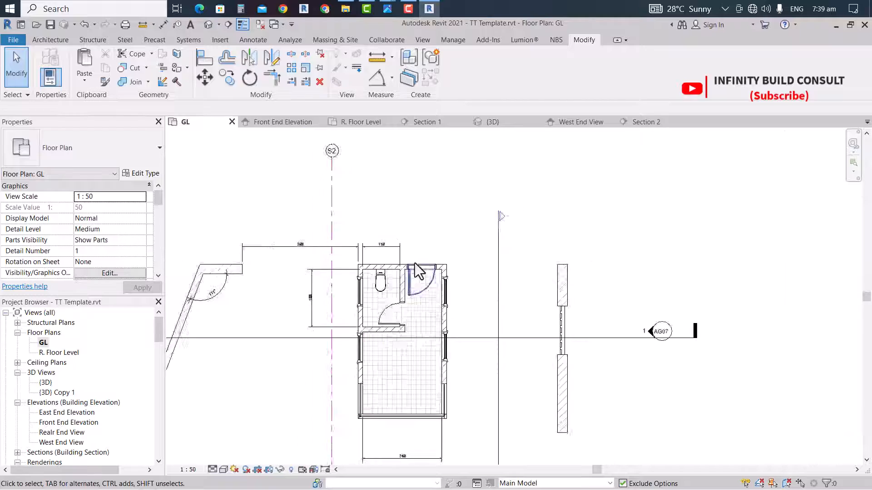
scroll(415, 264, "down", 2)
scroll(775, 223, "up", 5)
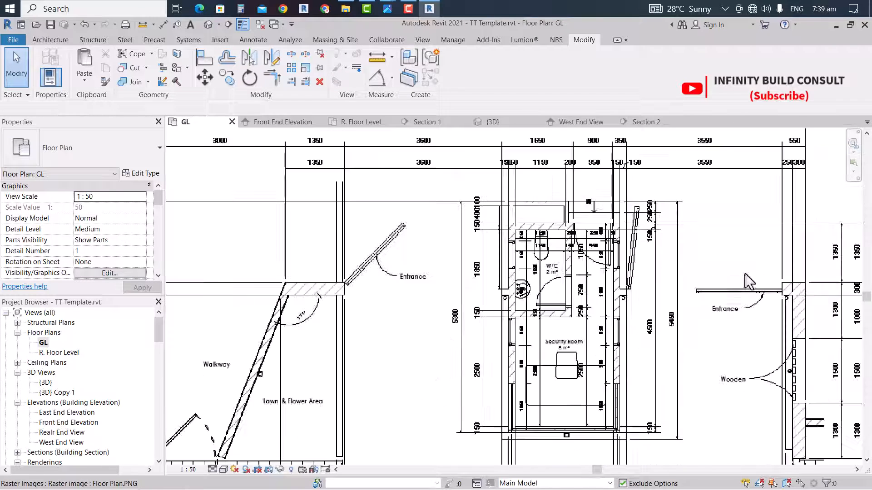
scroll(500, 300, "up", 2)
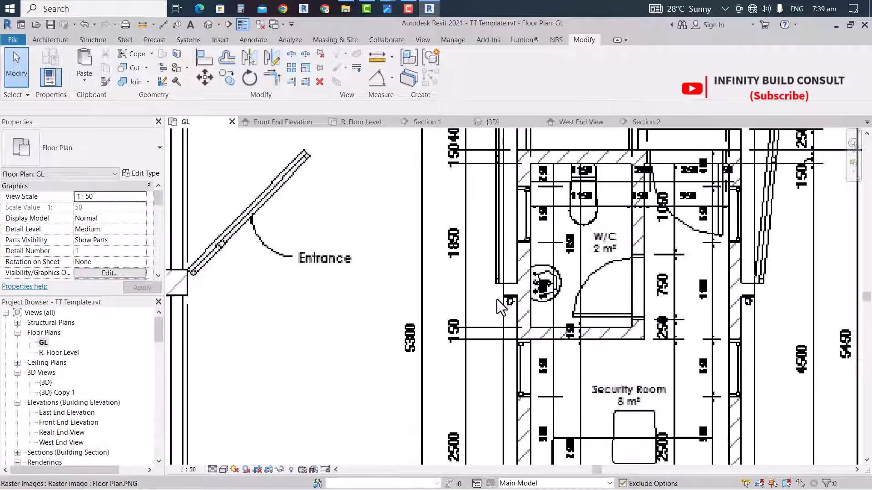
scroll(497, 299, "down", 2)
scroll(691, 308, "up", 4)
scroll(690, 308, "down", 2)
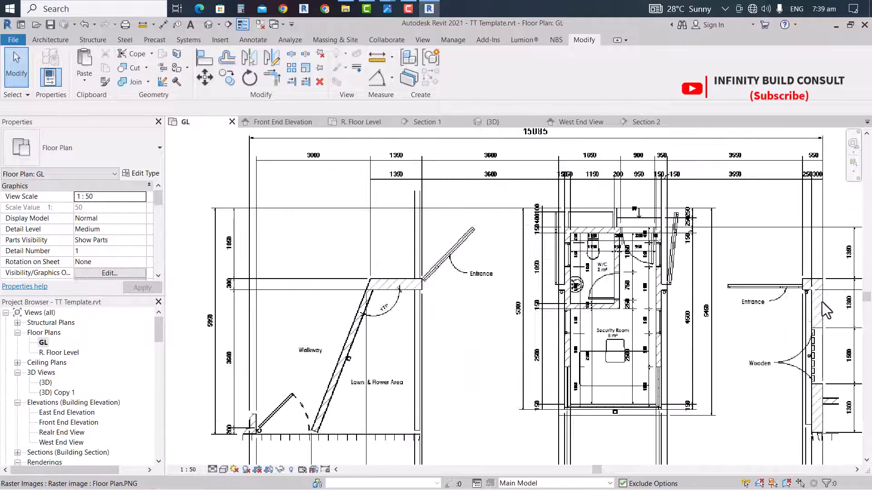
scroll(772, 286, "up", 3)
scroll(756, 273, "down", 3)
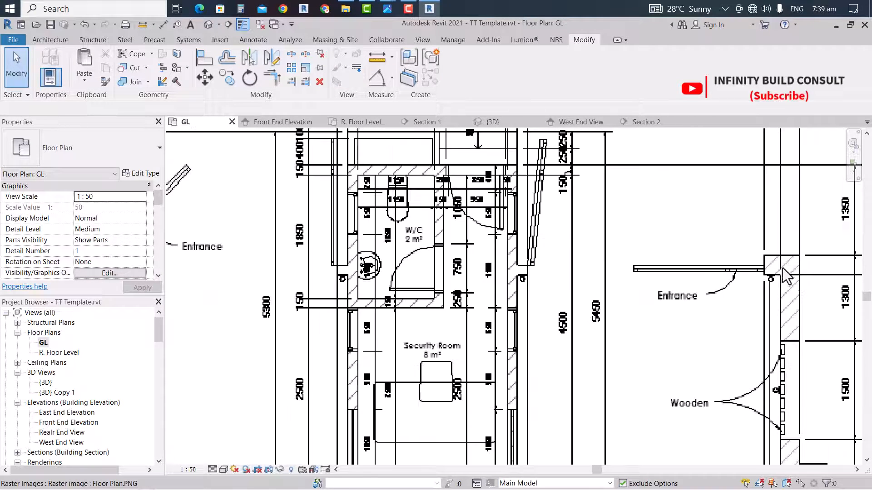
scroll(394, 369, "up", 4)
scroll(431, 318, "up", 2)
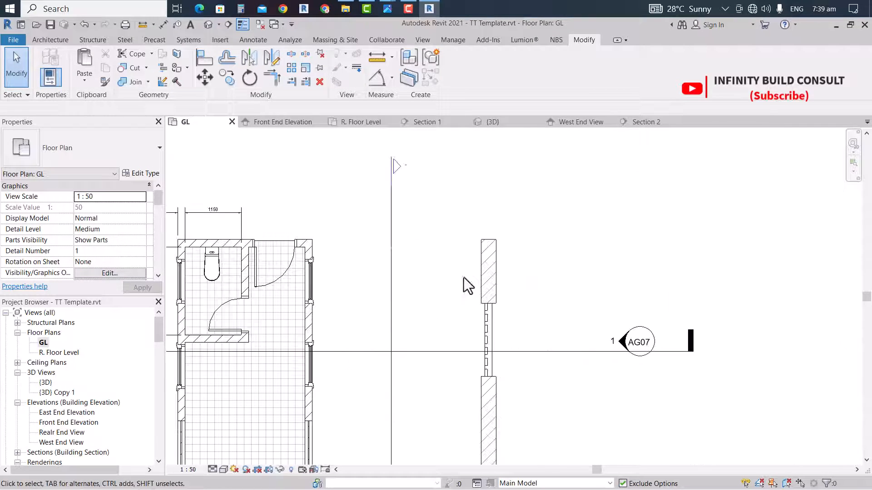
Draw a Generic - 300mm wall return about 460 mm long from the fin wall's rear end toward the gatehouse
left_click(480, 258)
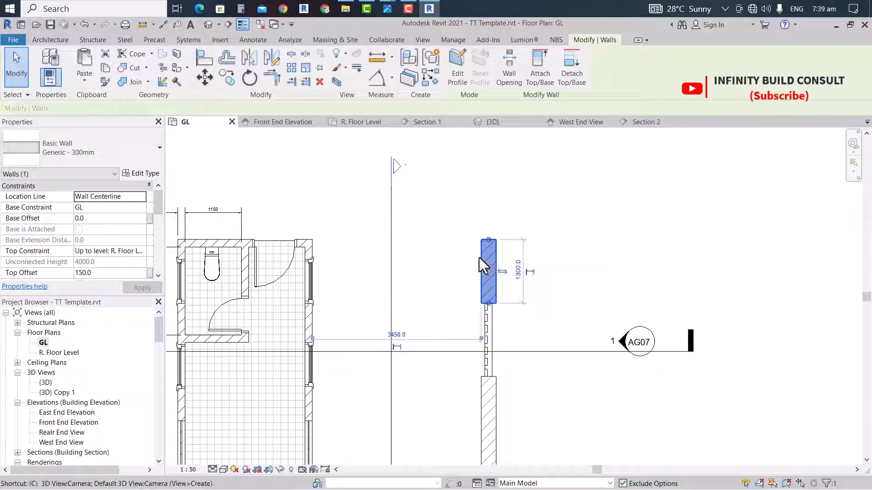
key("w")
key("a")
scroll(487, 245, "up", 2)
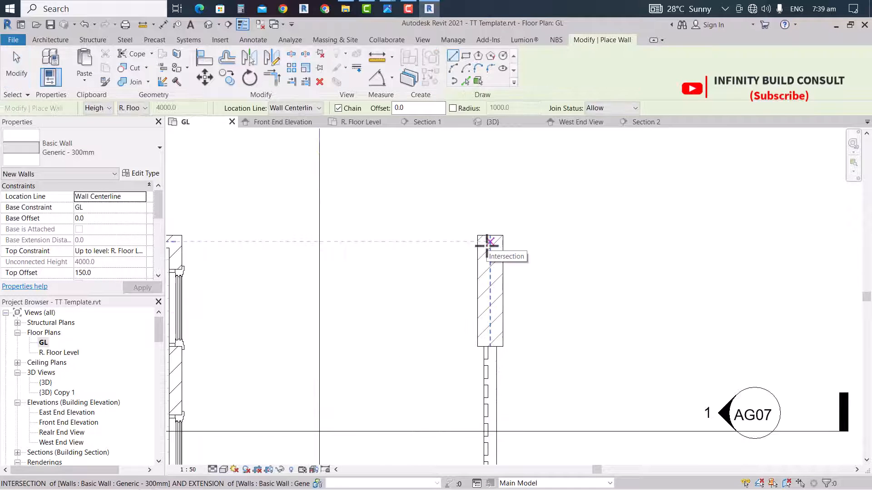
left_click(487, 245)
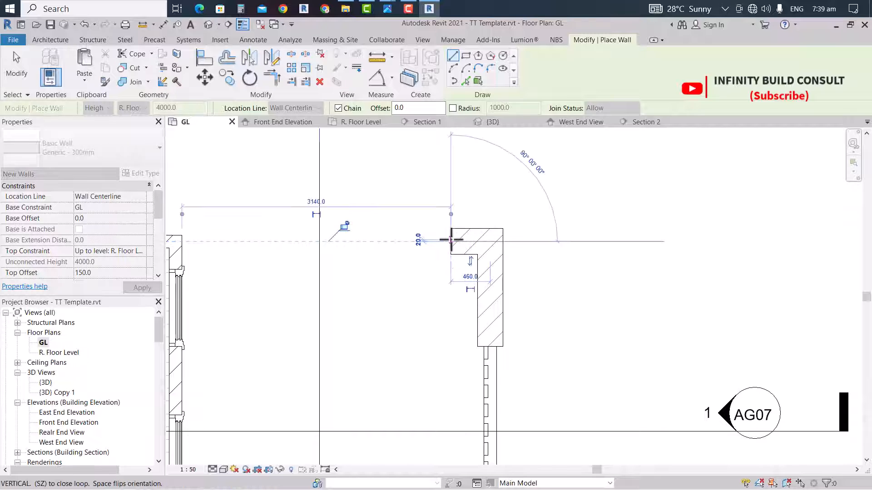
left_click(451, 240)
key("Escape")
key("Escape")
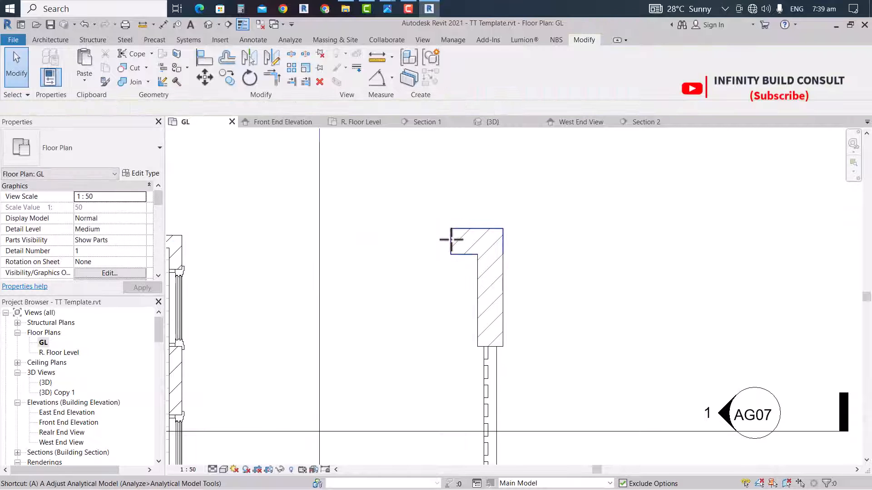
Align the wall return's outer face with the outer face of the gatehouse's entrance door wall
key("a")
key("l")
scroll(331, 243, "down", 2)
scroll(278, 241, "up", 3)
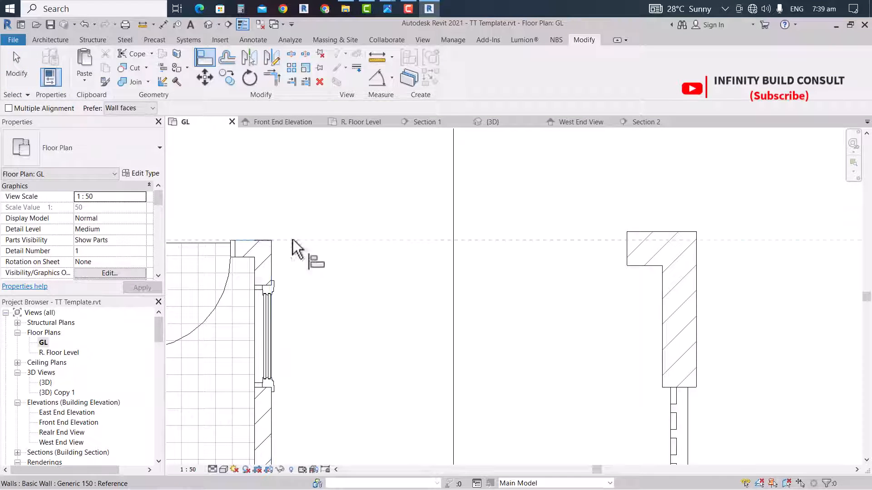
left_click(290, 245)
left_click(654, 234)
scroll(636, 239, "down", 2)
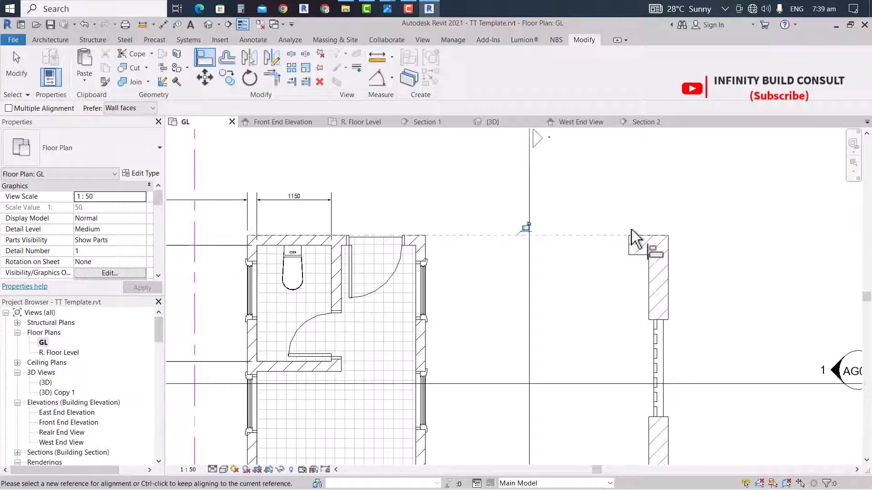
key("Escape")
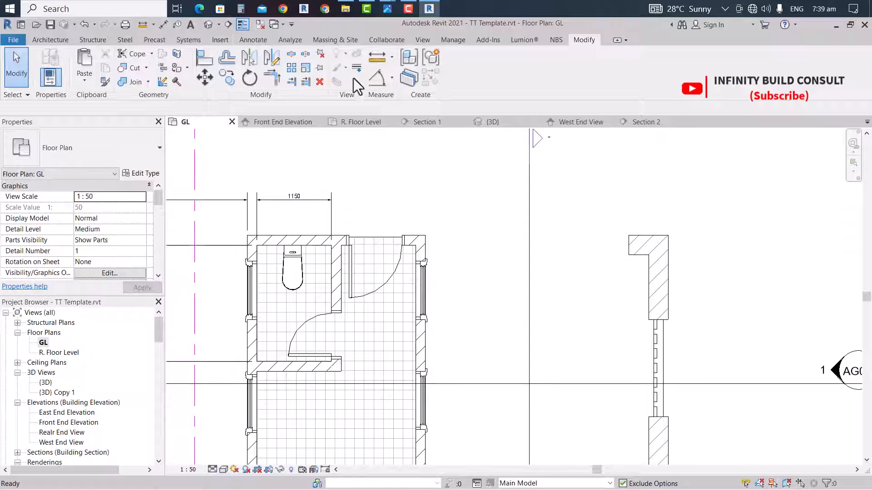
Dimension the wall return's projection from the fin wall's inner face and compare it with the reference floor plan
left_click(163, 25)
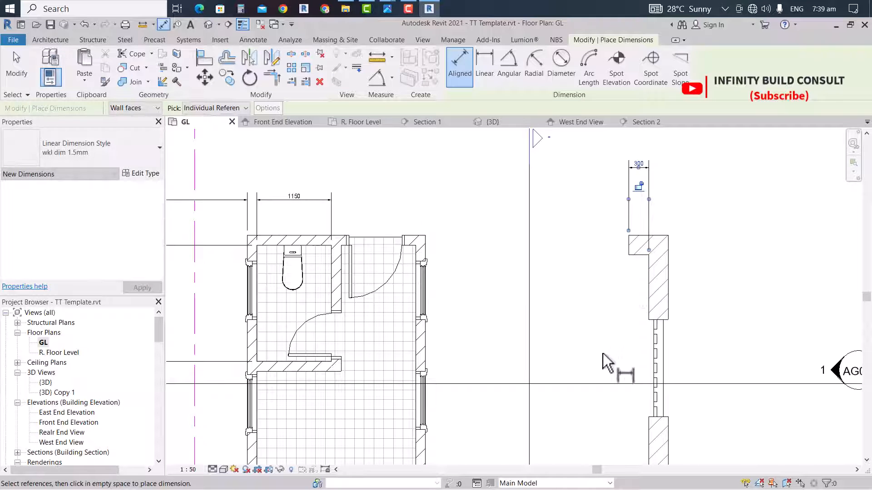
scroll(560, 331, "down", 3)
scroll(766, 280, "up", 5)
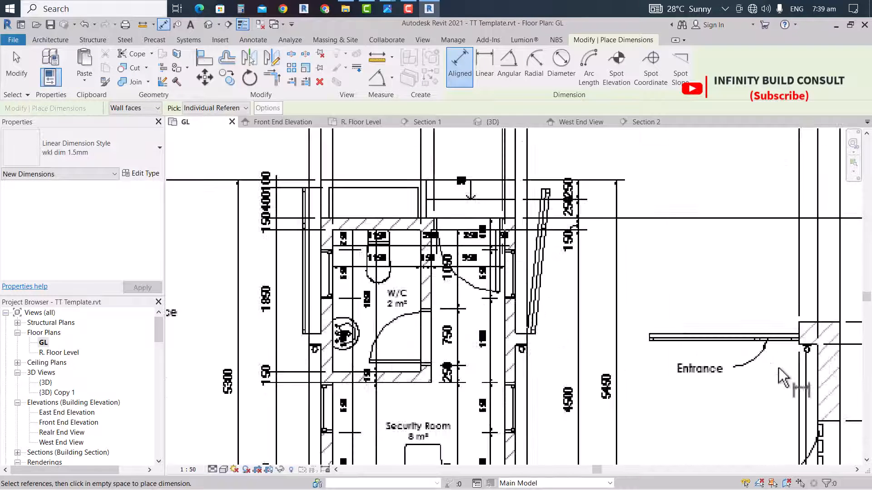
scroll(783, 376, "down", 3)
scroll(769, 370, "up", 2)
scroll(795, 293, "up", 2)
scroll(454, 363, "down", 4)
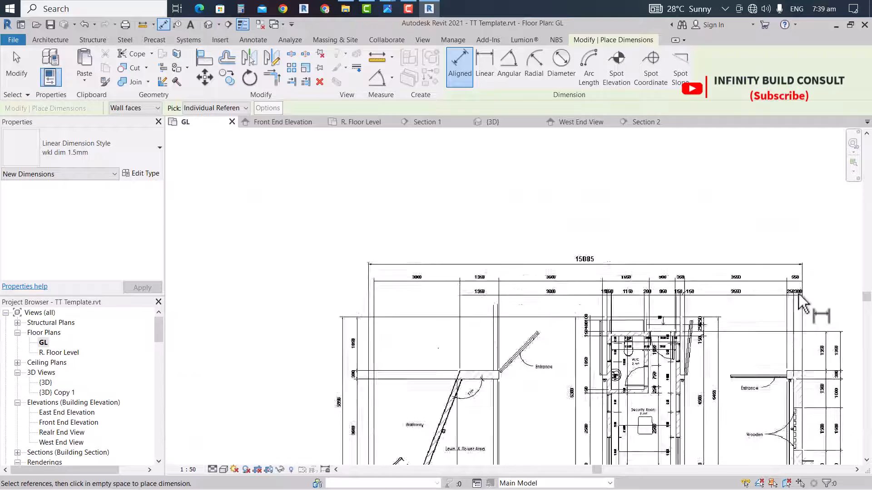
key("Escape")
scroll(367, 359, "down", 3)
scroll(254, 388, "up", 7)
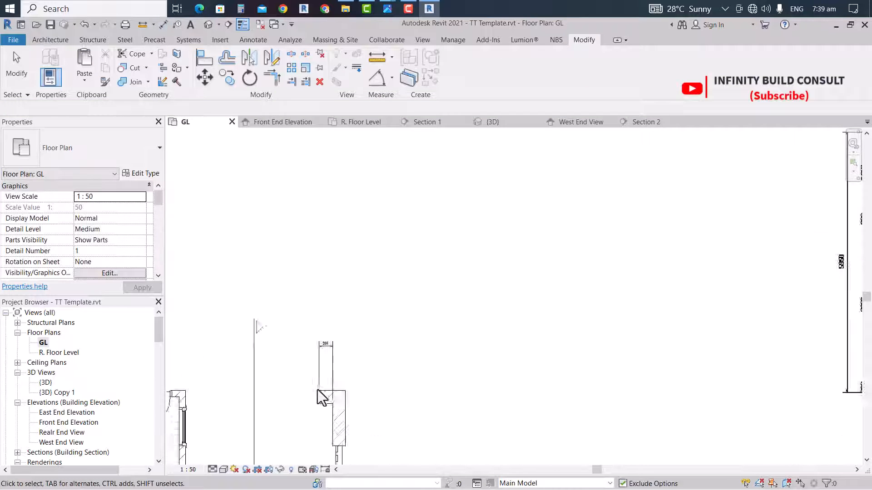
Set the wall return's projection from the fin wall's inner face to 250 mm
left_click(322, 416)
left_click(320, 277)
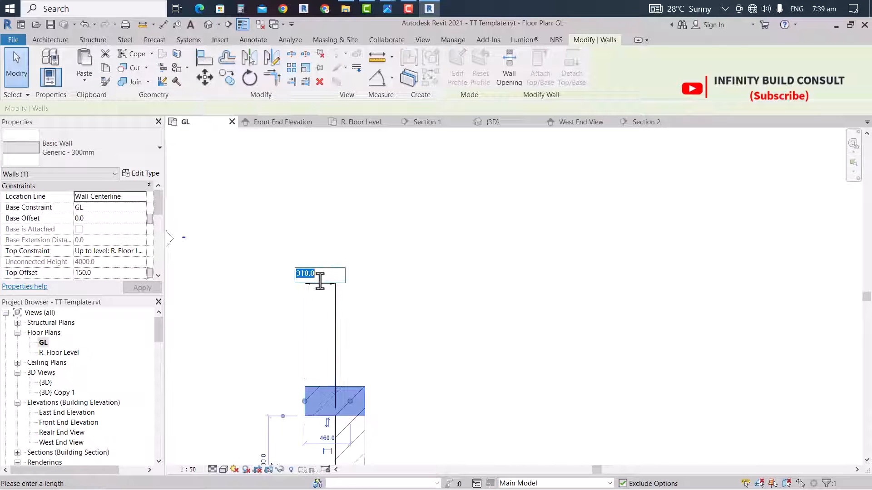
key("Return")
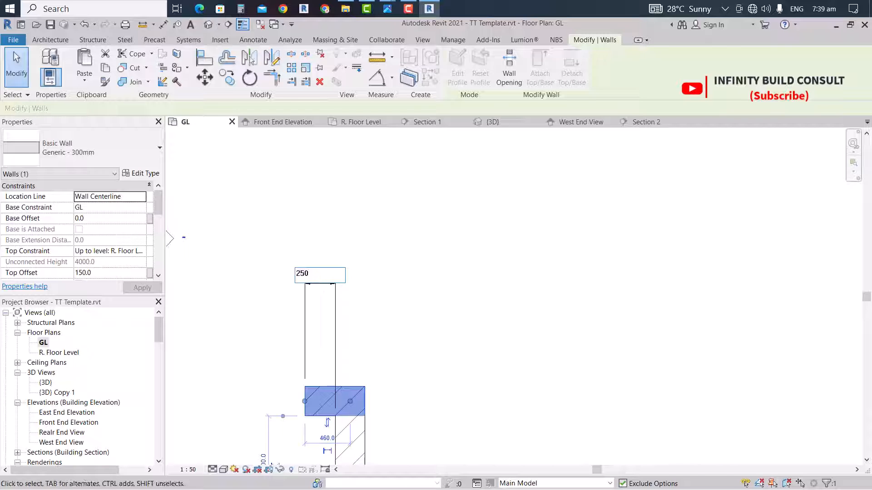
scroll(489, 250, "down", 2)
left_click(505, 260)
Examine the reference floor plan around the gatehouse's W/C side and compare it with the modelled plan
scroll(356, 325, "down", 3)
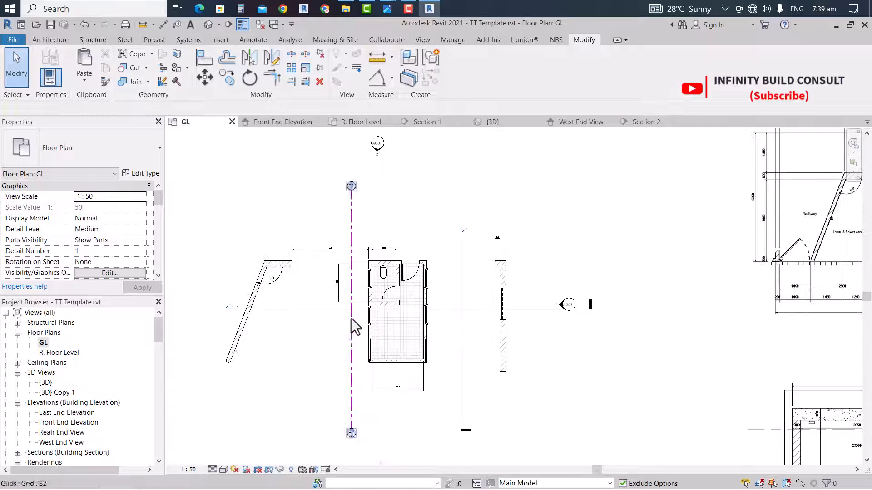
scroll(489, 293, "up", 5)
scroll(490, 293, "up", 2)
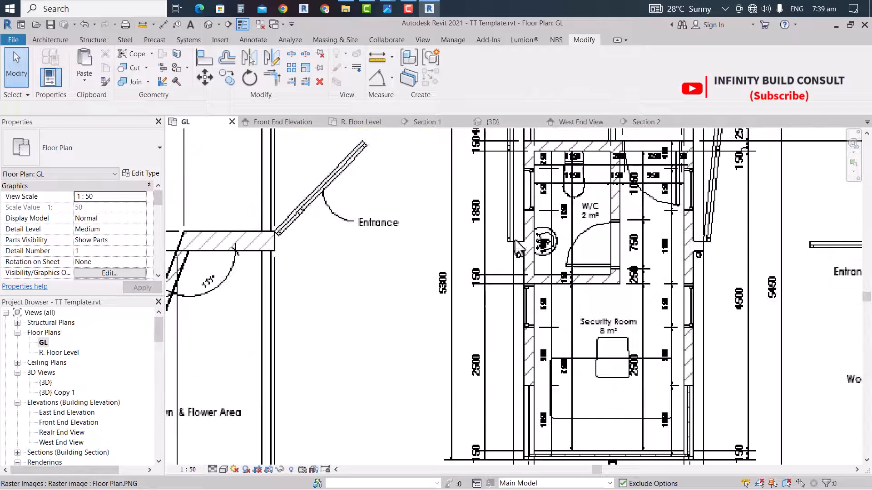
scroll(762, 256, "down", 5)
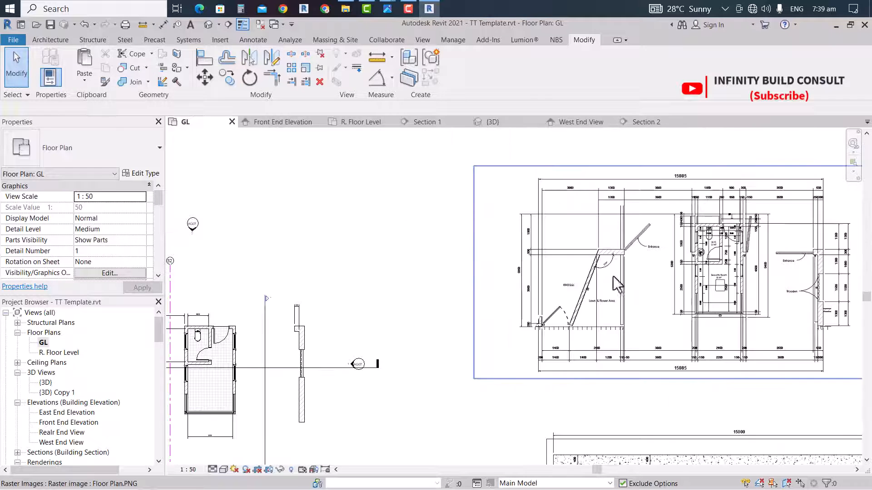
scroll(318, 325, "up", 5)
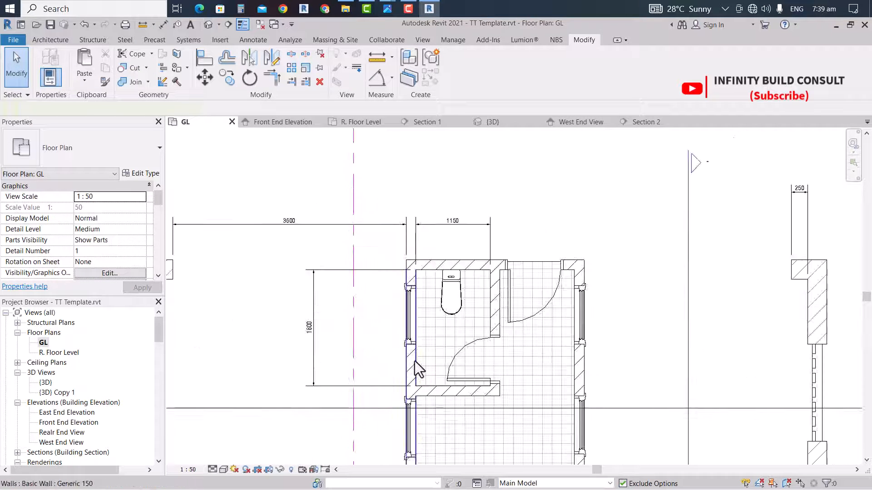
Draw a Generic 150 wall stub about 220 mm long outward from the gatehouse's W/C side wall, just behind its window, as in the reference plan
left_click(401, 368)
scroll(372, 377, "down", 5)
scroll(650, 317, "up", 3)
scroll(651, 318, "up", 2)
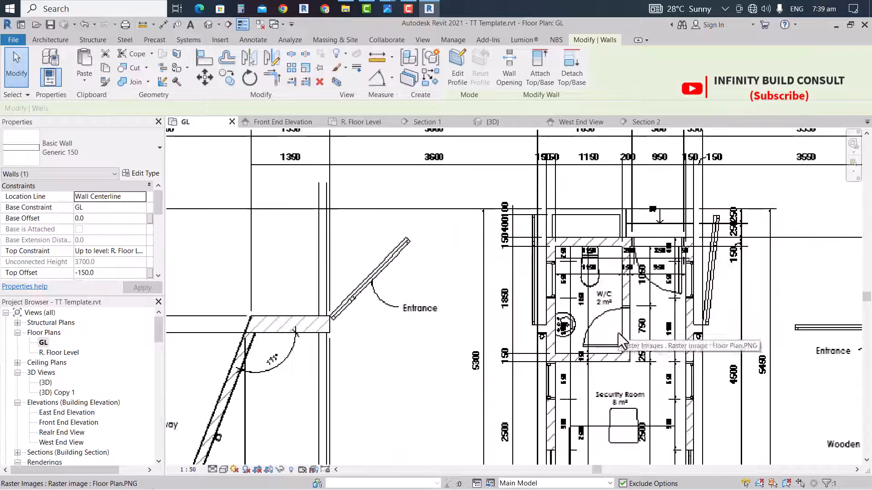
scroll(727, 344, "down", 5)
scroll(267, 440, "up", 5)
scroll(503, 336, "down", 3)
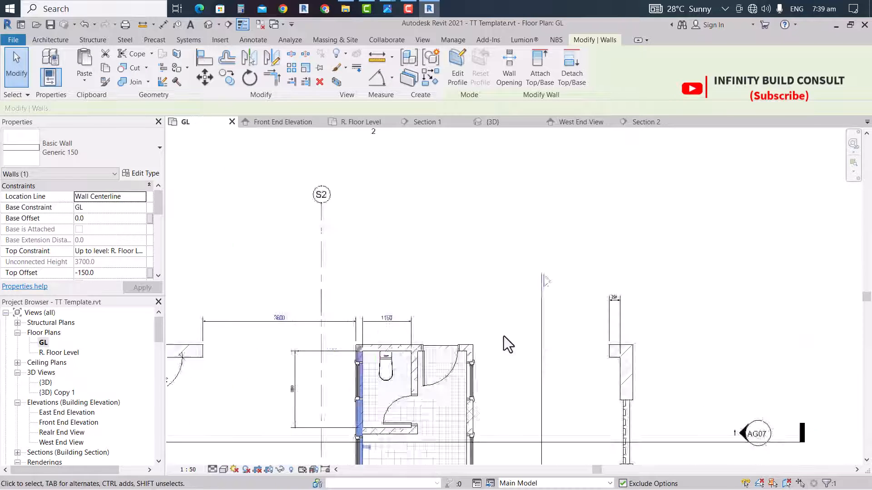
key("c")
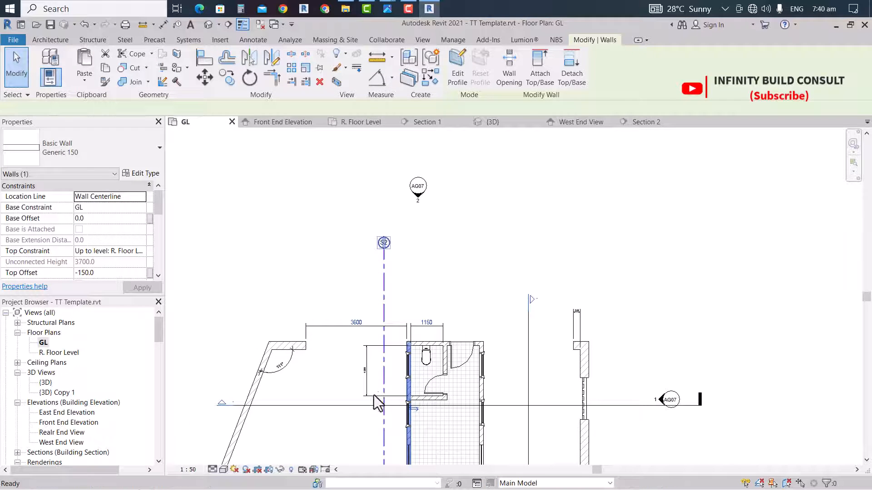
key("s")
scroll(435, 390, "up", 5)
scroll(432, 370, "down", 6)
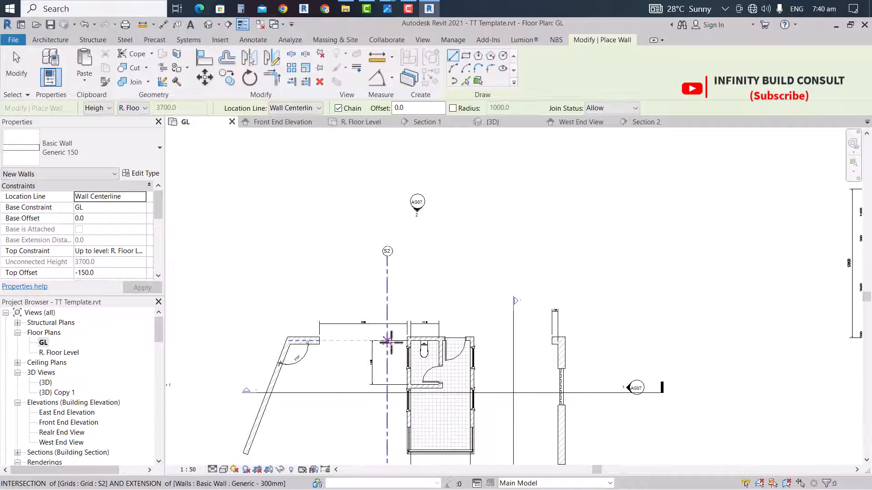
scroll(392, 343, "down", 6)
scroll(649, 305, "up", 7)
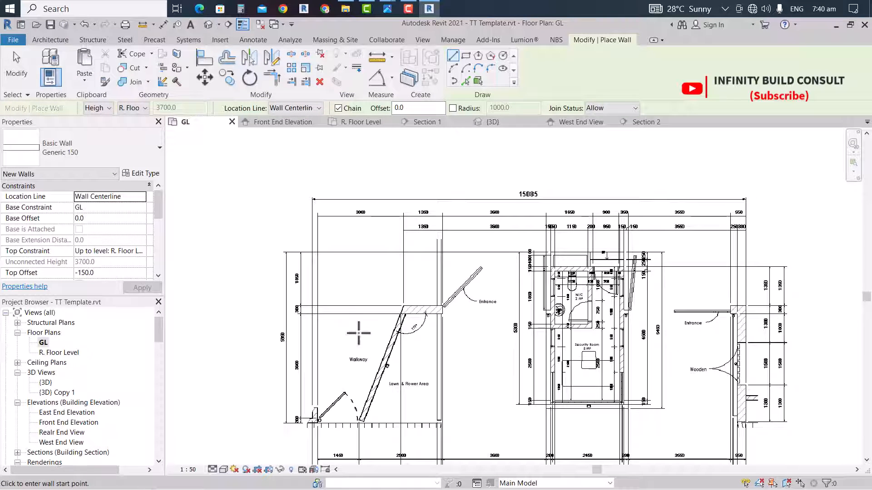
scroll(586, 370, "down", 5)
scroll(534, 348, "up", 5)
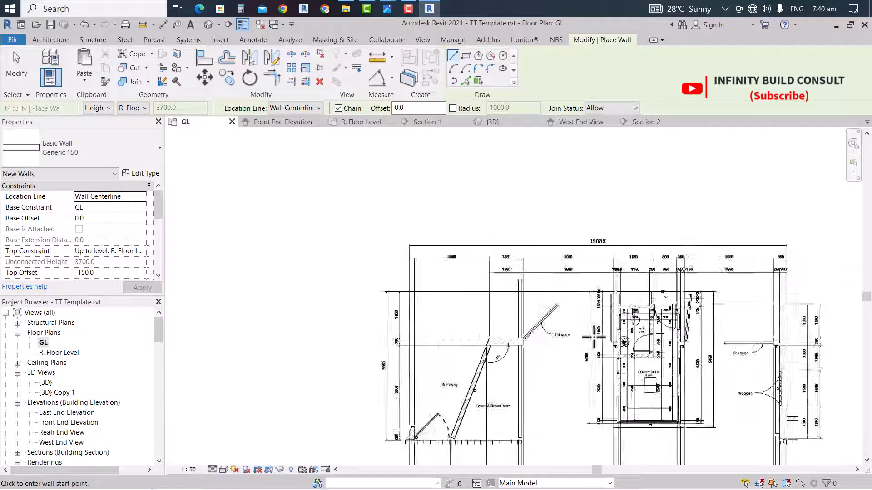
scroll(712, 268, "down", 3)
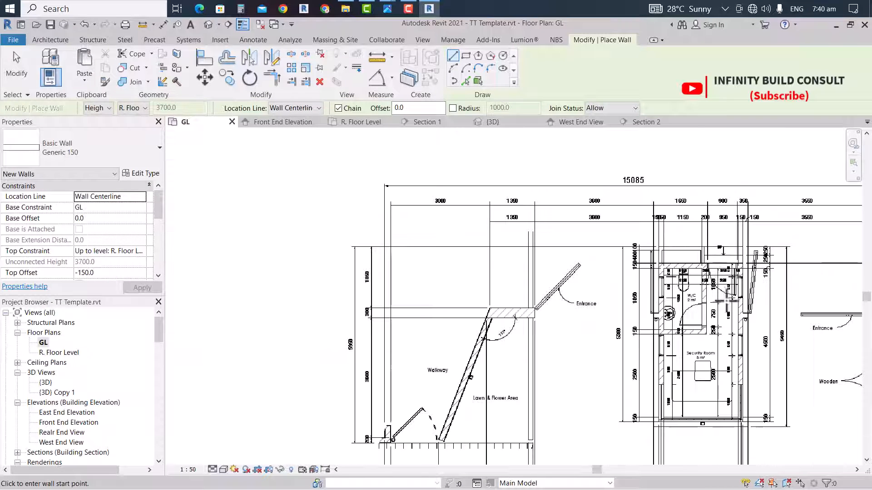
scroll(729, 301, "down", 2)
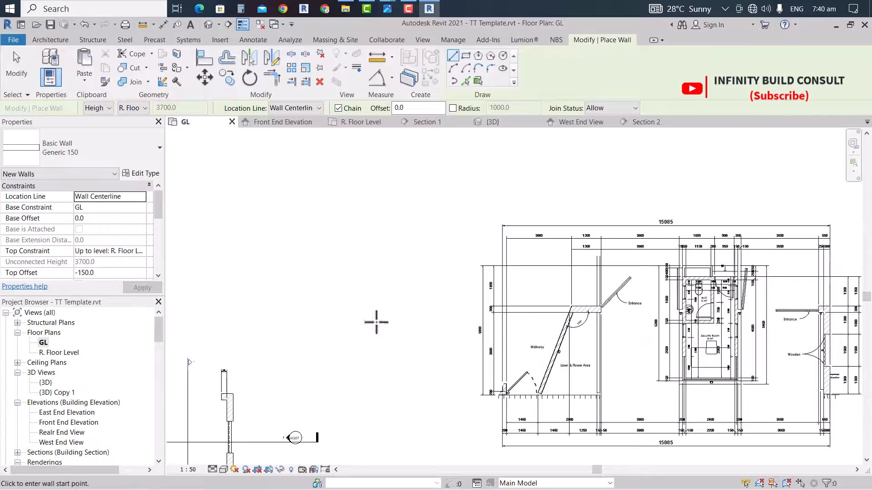
scroll(414, 330, "down", 4)
scroll(329, 351, "up", 9)
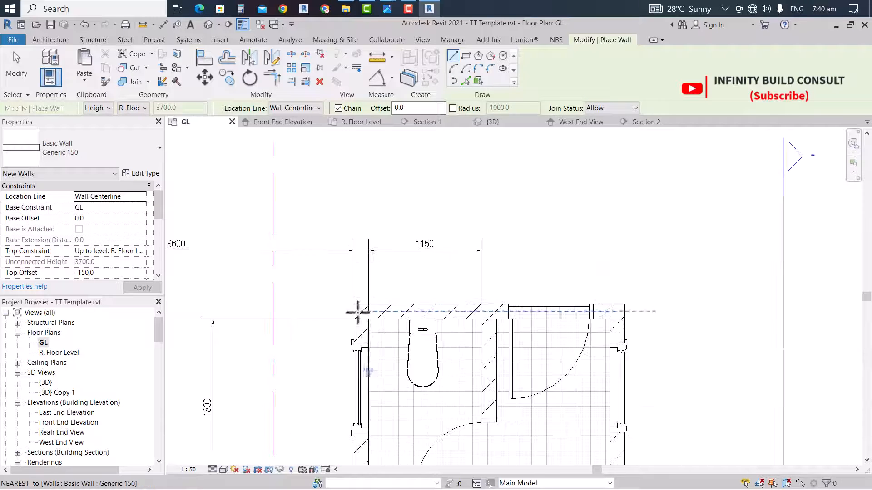
scroll(357, 312, "up", 2)
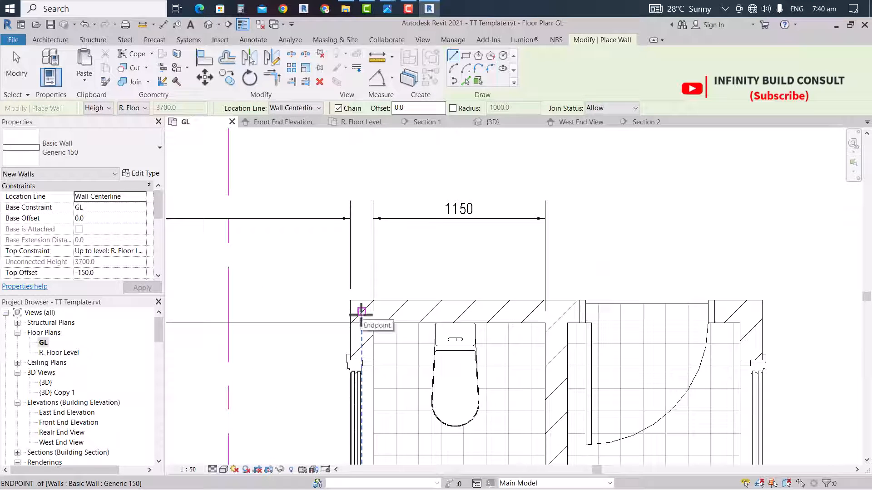
left_click(361, 340)
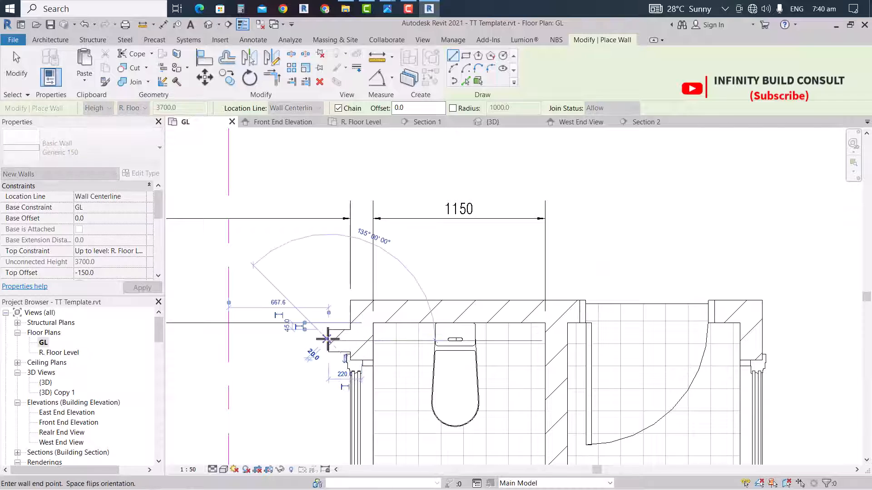
scroll(329, 346, "down", 3)
key("Escape")
key("Escape")
Examine the reference floor plan for the gatehouse's position relative to the angled entrance wall and the fin wall
scroll(318, 318, "down", 5)
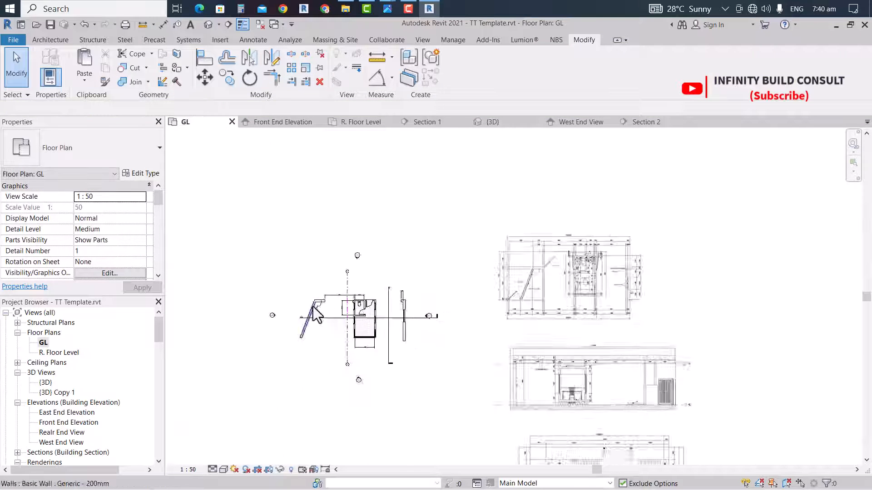
scroll(486, 318, "up", 5)
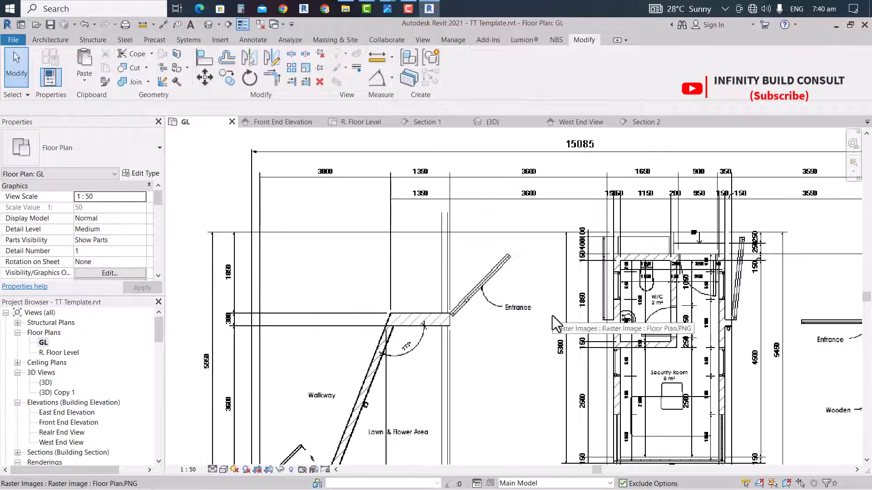
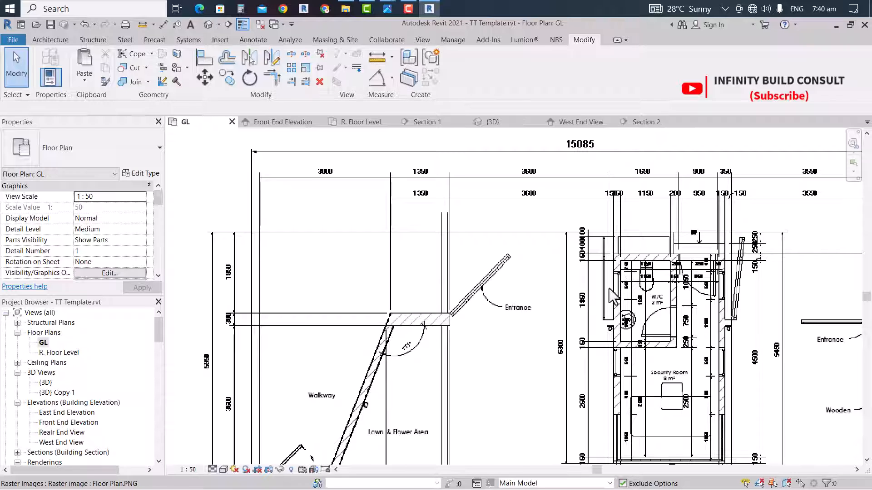
scroll(581, 306, "down", 3)
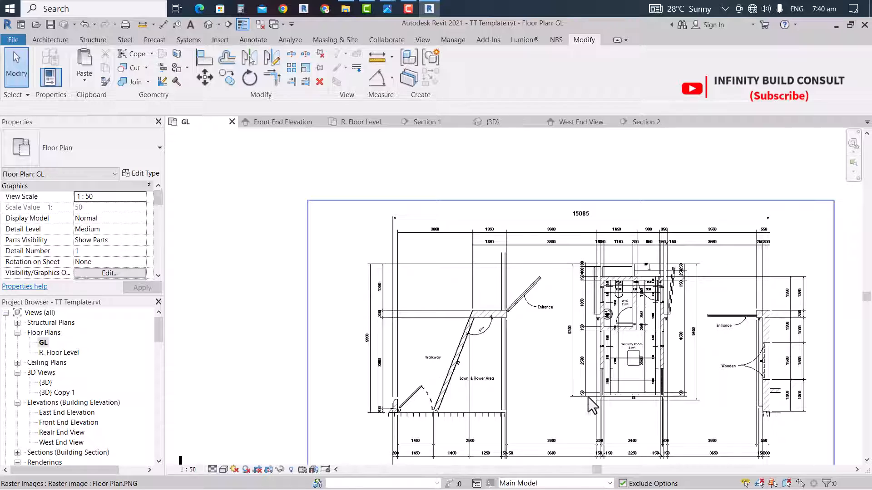
scroll(598, 402, "up", 2)
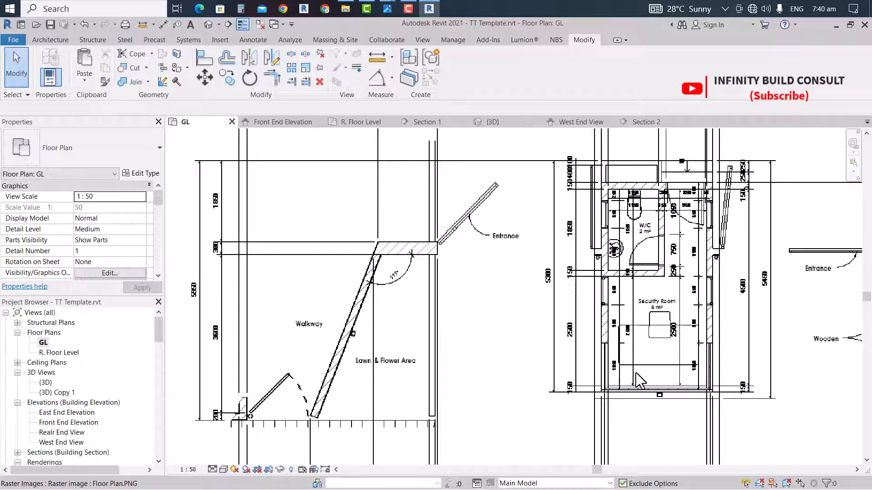
scroll(635, 373, "down", 1)
scroll(647, 345, "down", 6)
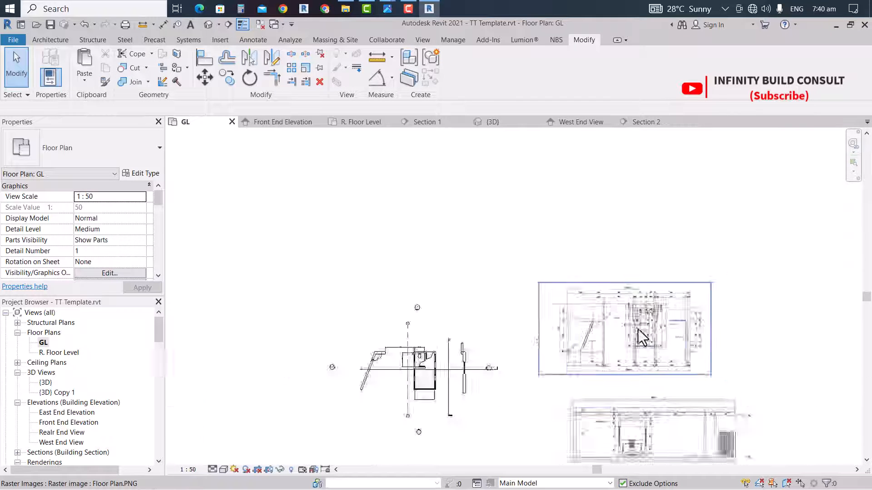
scroll(457, 388, "up", 2)
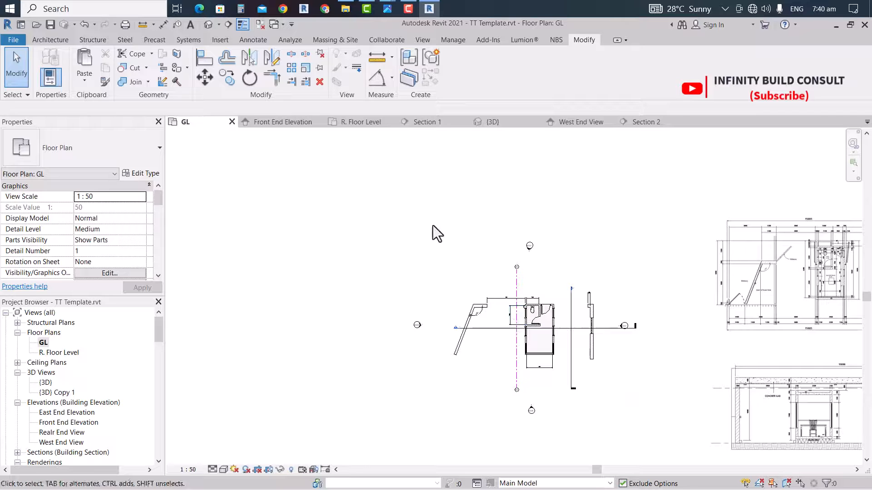
Select the whole gatehouse in the 3D right-side view and nudge it rearward past the entrance walls in the GL plan, checking the reference plan
left_click(485, 121)
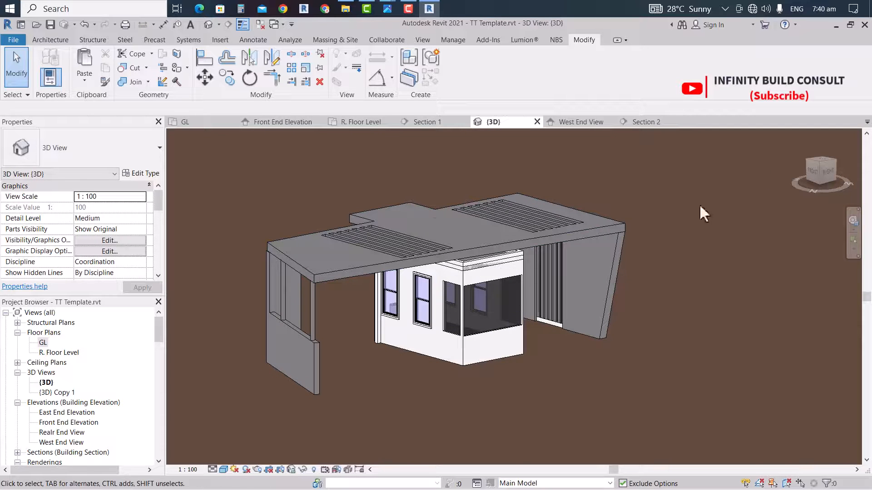
left_click(827, 169)
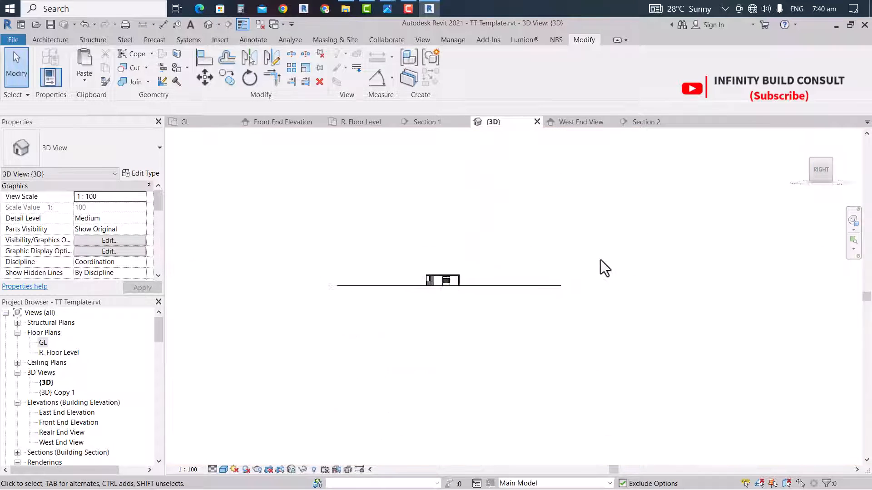
scroll(517, 278, "up", 4)
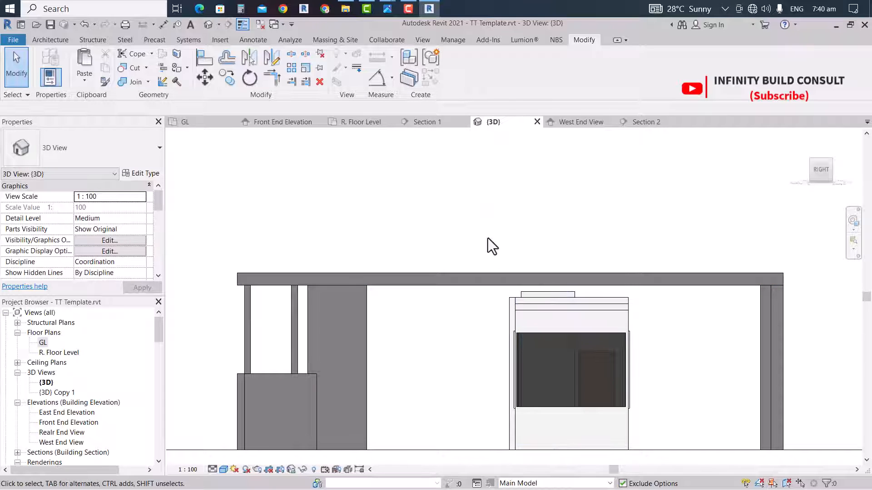
left_click_drag(484, 241, 649, 470)
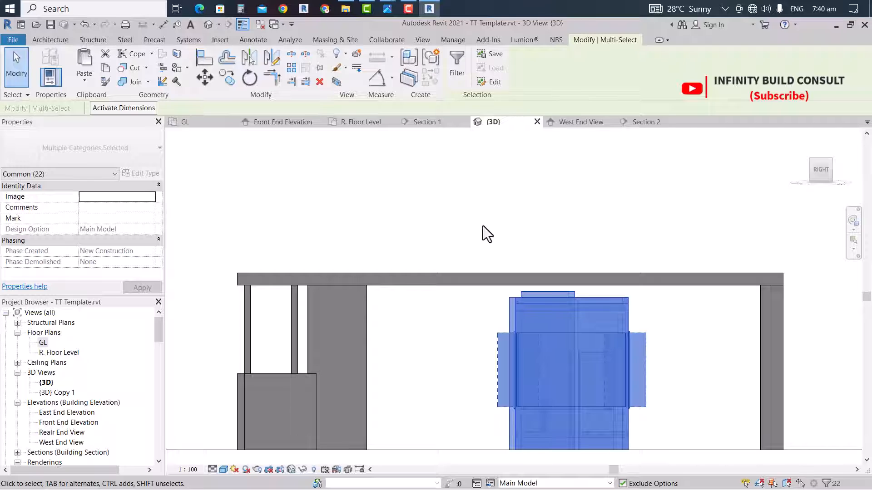
left_click(192, 122)
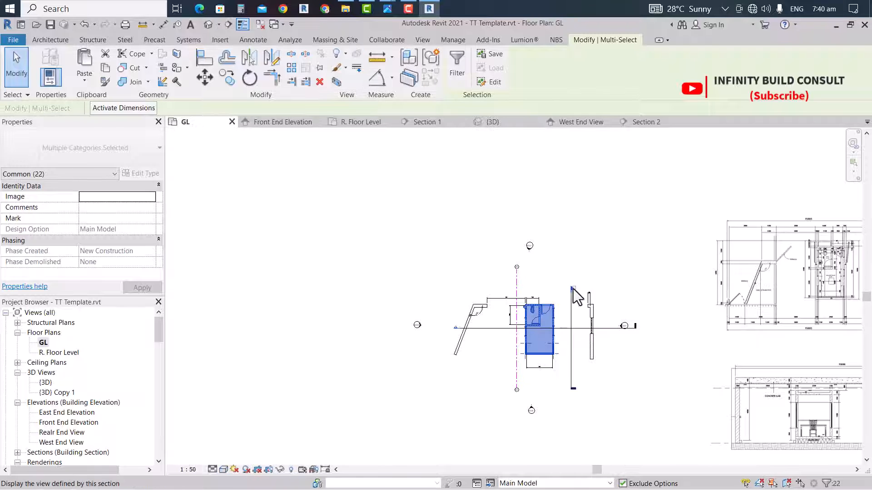
key("Up")
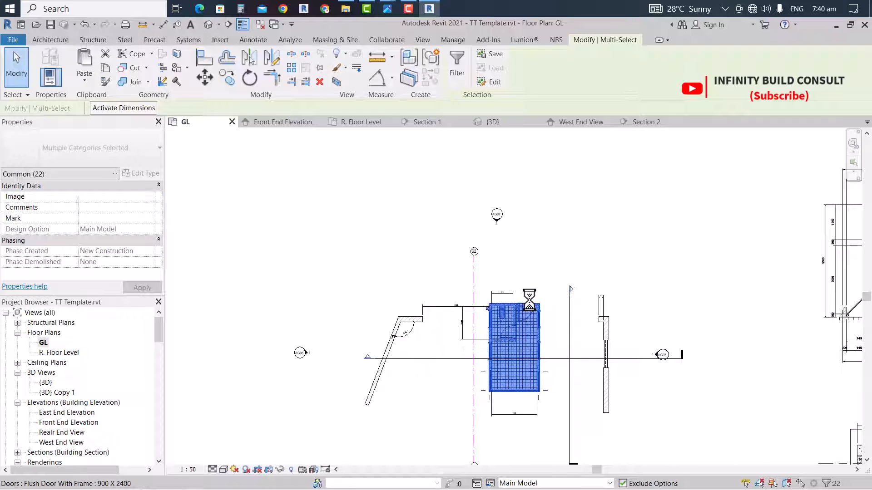
scroll(421, 306, "down", 1)
scroll(731, 272, "up", 5)
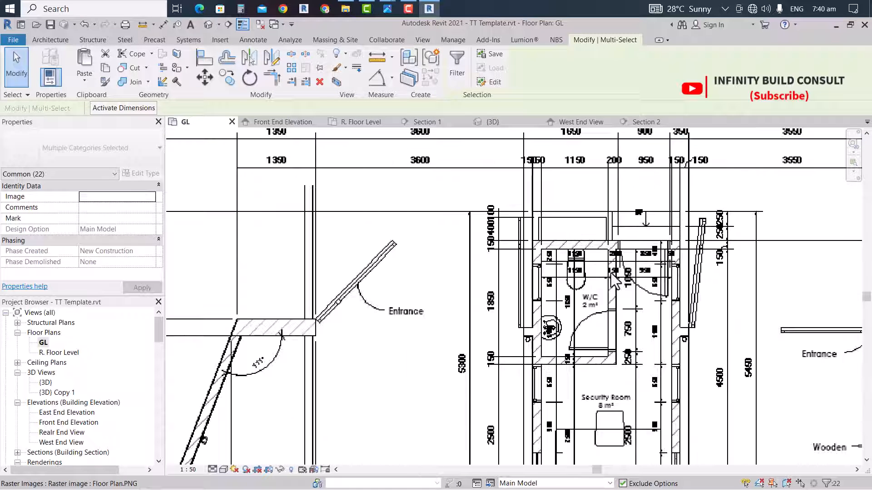
scroll(627, 273, "down", 4)
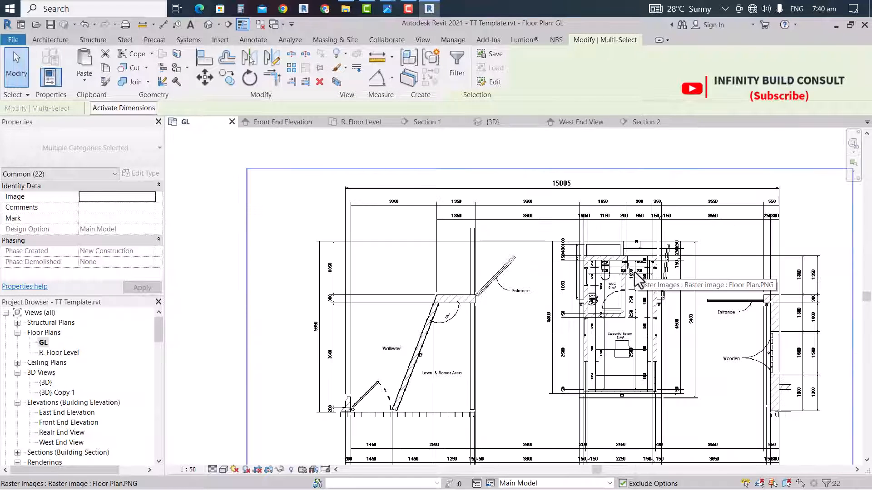
scroll(636, 274, "down", 5)
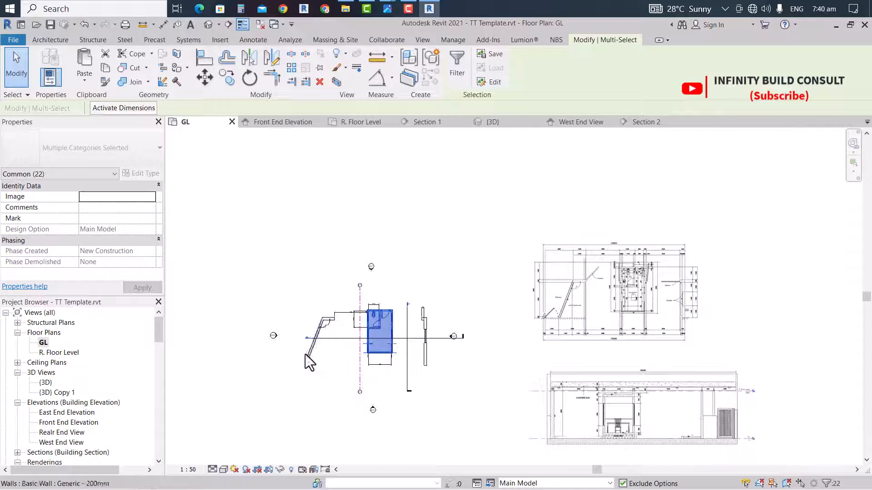
scroll(434, 291, "up", 6)
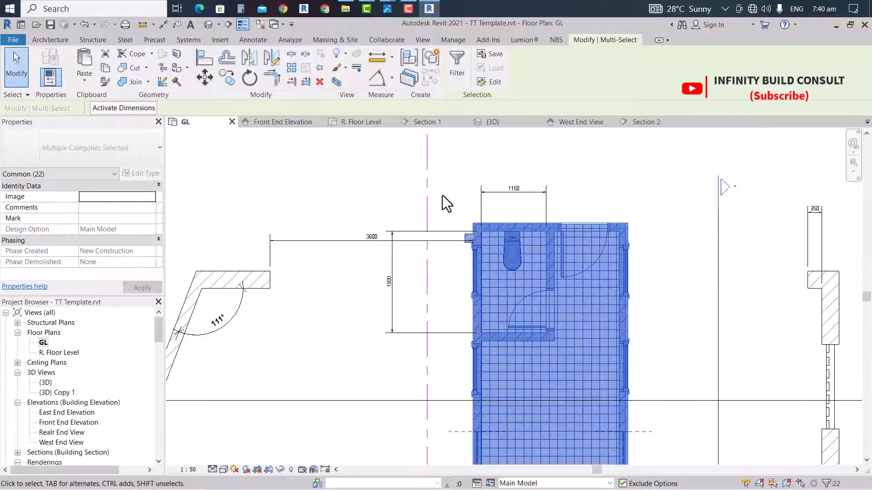
scroll(443, 196, "down", 3)
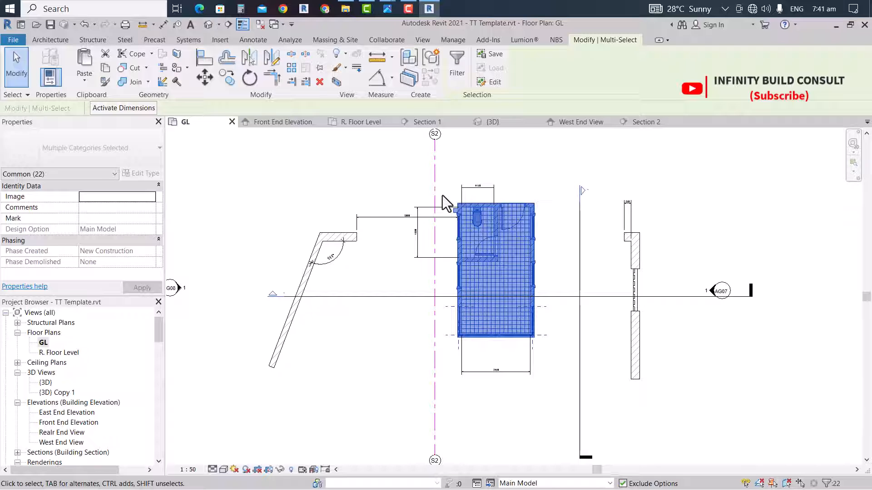
Align the gatehouse's W/C side wall stub with the centreline of the angled entrance wall's short return
scroll(443, 195, "up", 2)
left_click(368, 169)
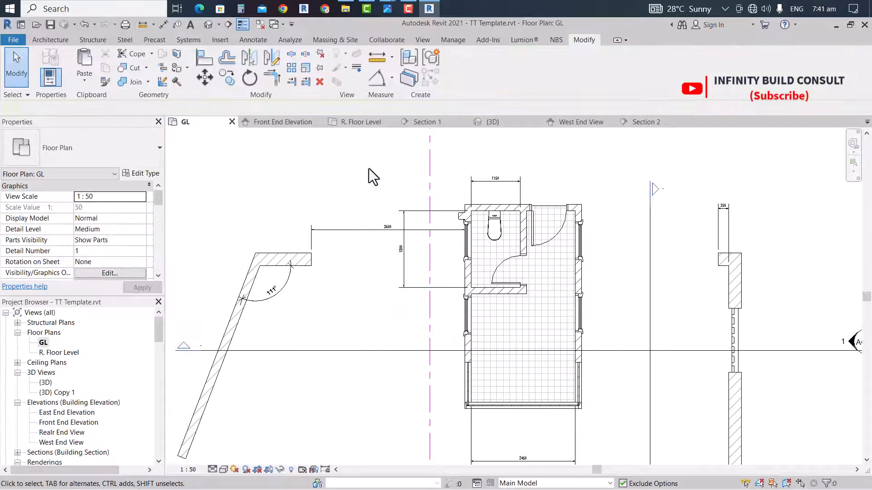
key("a")
key("l")
scroll(301, 273, "up", 2)
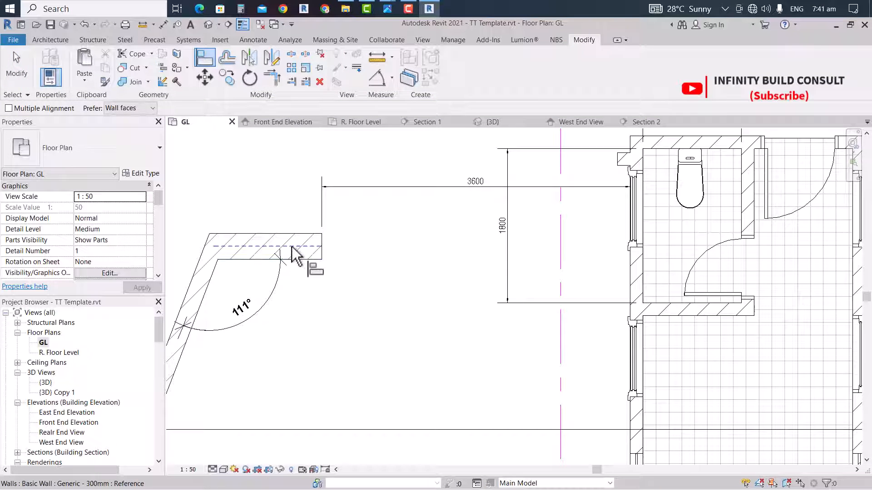
left_click(629, 172)
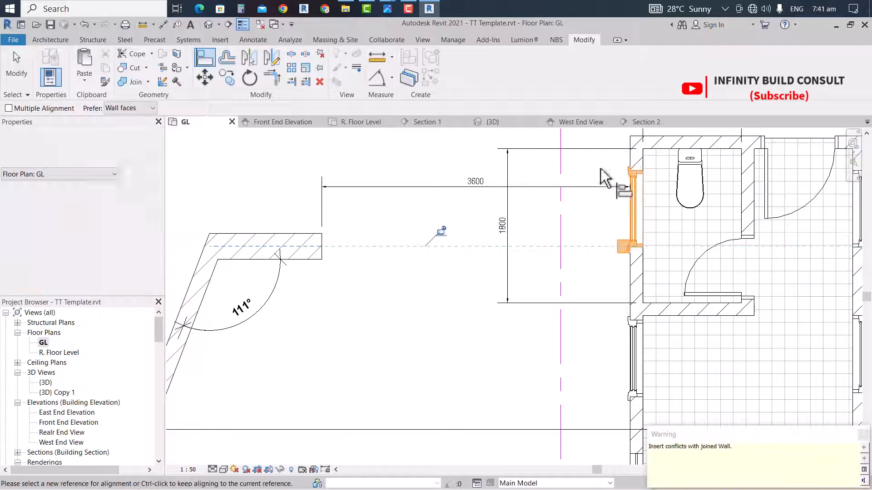
scroll(603, 260, "down", 1)
key("Escape")
key("Escape")
scroll(593, 288, "down", 3)
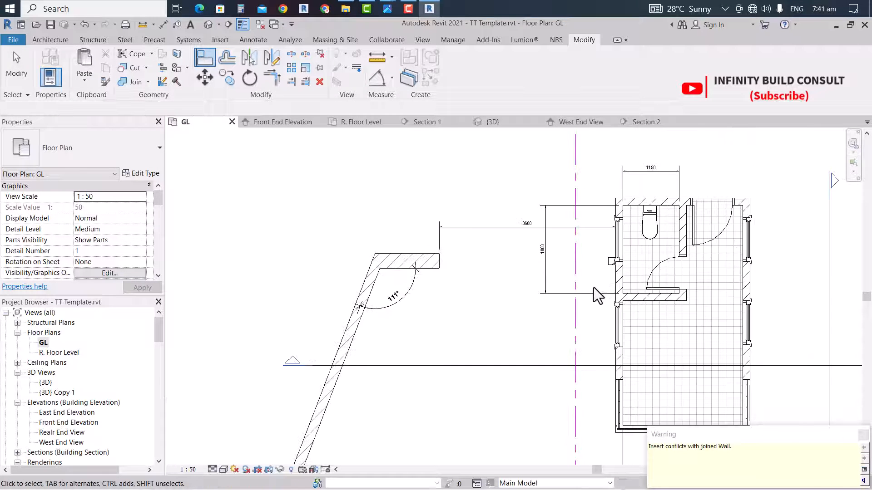
Examine the reference floor plan around the gatehouse's W/C window and wall stub and compare it with the modelled plan
scroll(608, 269, "up", 3)
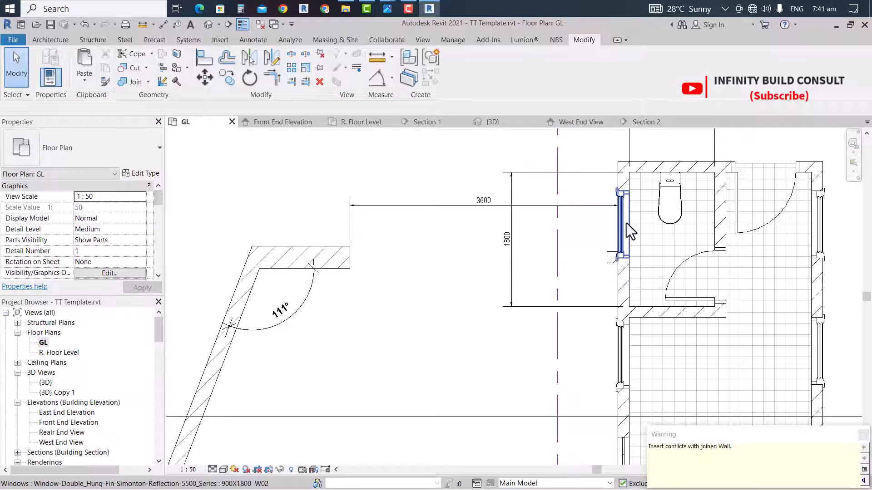
scroll(570, 245, "down", 2)
scroll(767, 238, "down", 3)
scroll(666, 302, "up", 4)
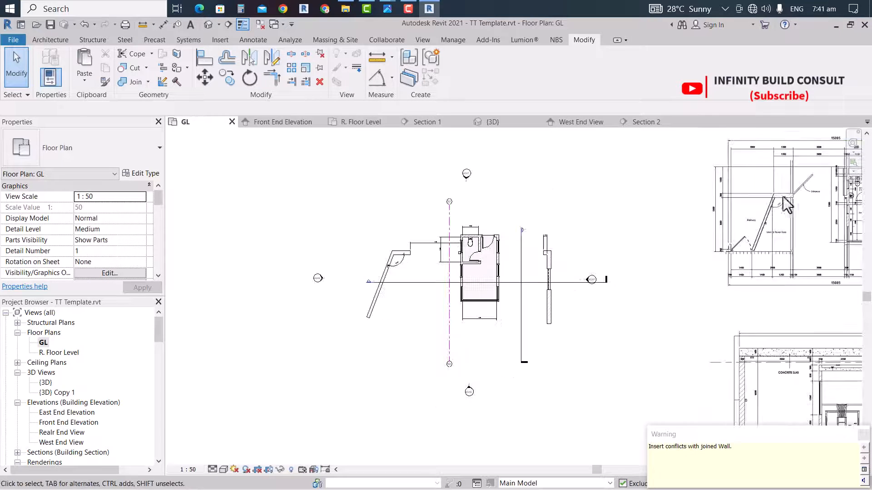
scroll(669, 307, "up", 3)
scroll(621, 264, "down", 5)
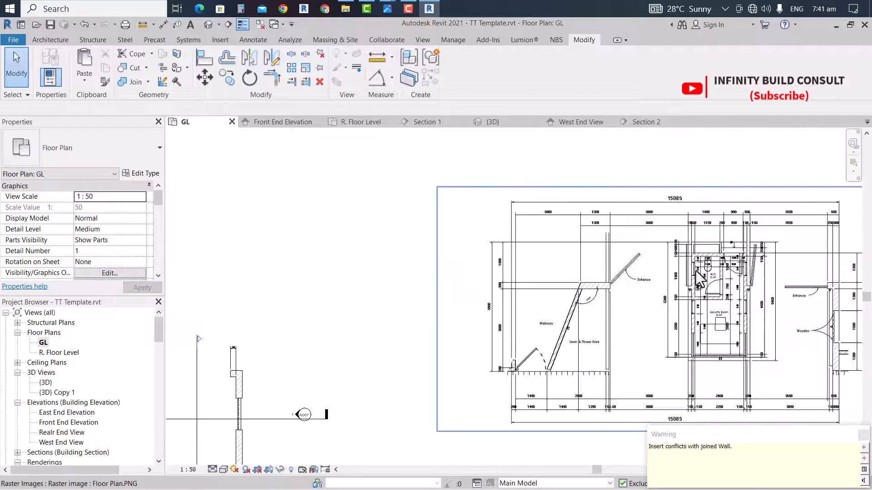
scroll(617, 257, "up", 3)
scroll(391, 309, "up", 3)
scroll(563, 303, "down", 5)
scroll(375, 361, "up", 3)
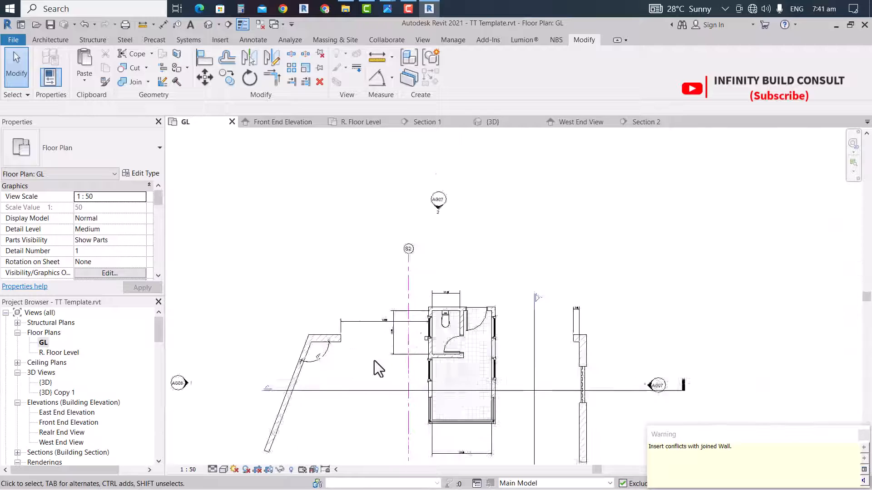
Nudge the W/C side window toward the gatehouse's rear wall until it clears the wall stub
scroll(444, 314, "up", 3)
scroll(449, 322, "up", 1)
left_click(441, 313)
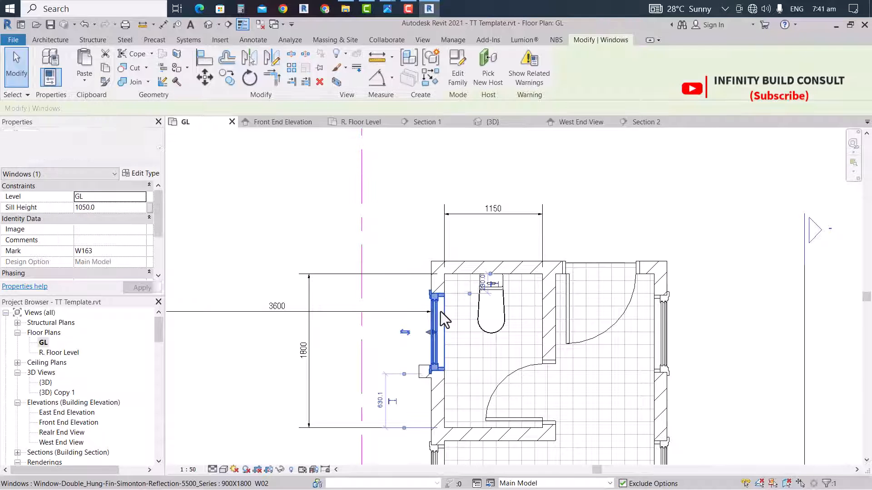
key("Up")
key("Up")
key("Up")
key("Up")
key("Up")
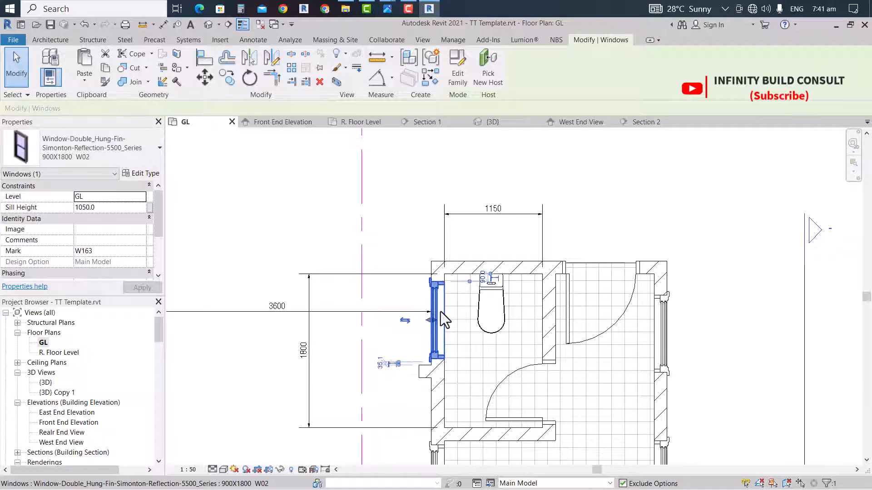
Align the rear window on the opposite side wall with the rear edge of the W/C window
key("a")
key("l")
scroll(445, 295, "up", 2)
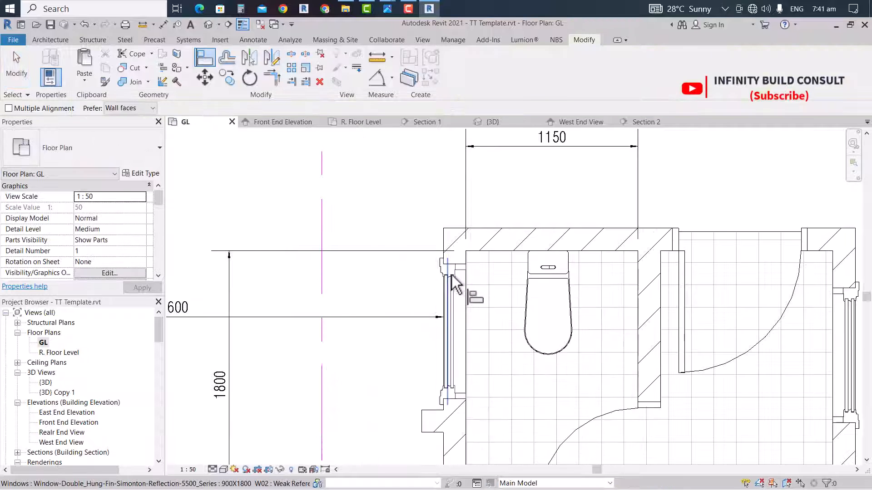
scroll(458, 262, "up", 2)
left_click(464, 253)
scroll(411, 292, "down", 4)
scroll(772, 282, "up", 3)
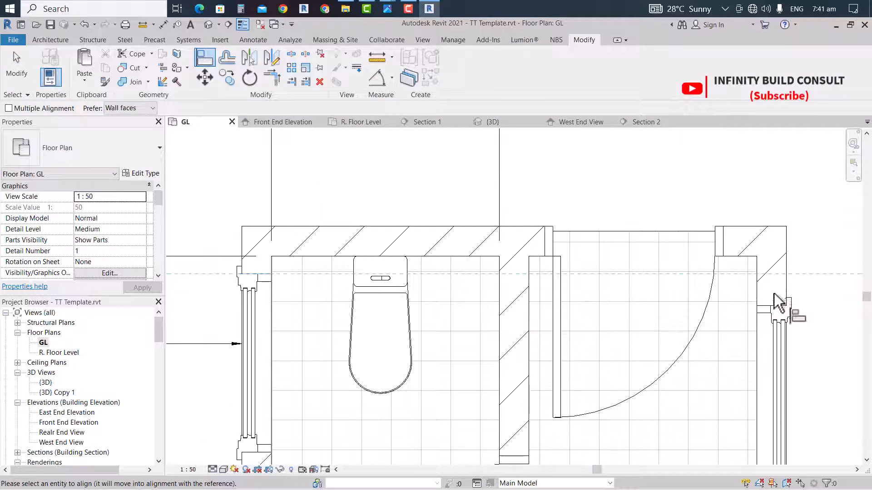
left_click(767, 307)
scroll(664, 296, "down", 5)
key("Escape")
key("Escape")
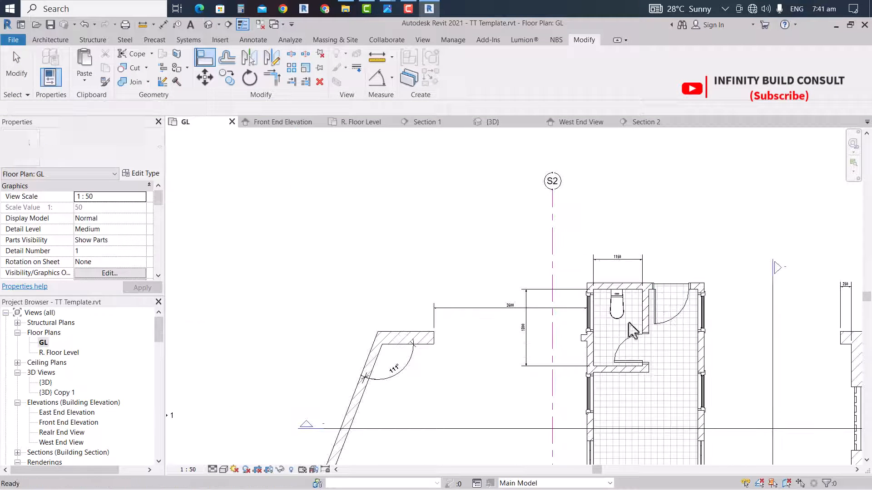
Check the alignment of the angled entrance wall's return with the gatehouse stub and the fin wall's return
scroll(585, 316, "up", 3)
scroll(547, 345, "down", 4)
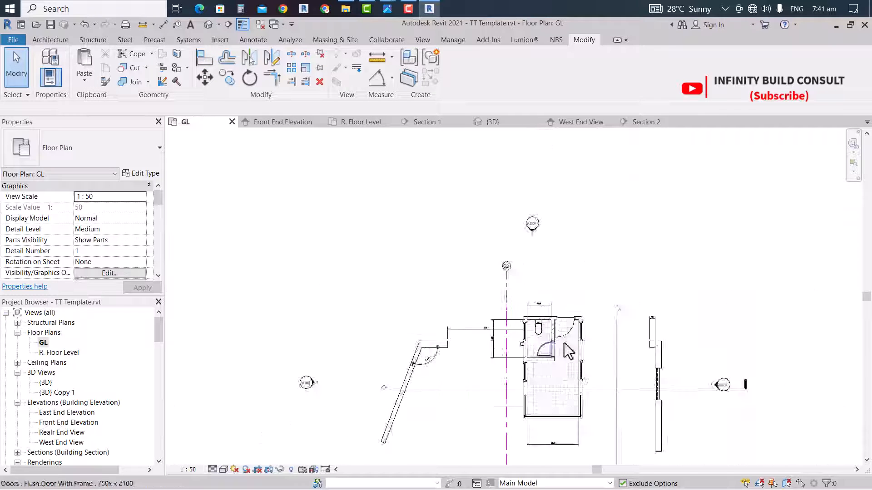
scroll(589, 351, "up", 2)
scroll(530, 350, "down", 2)
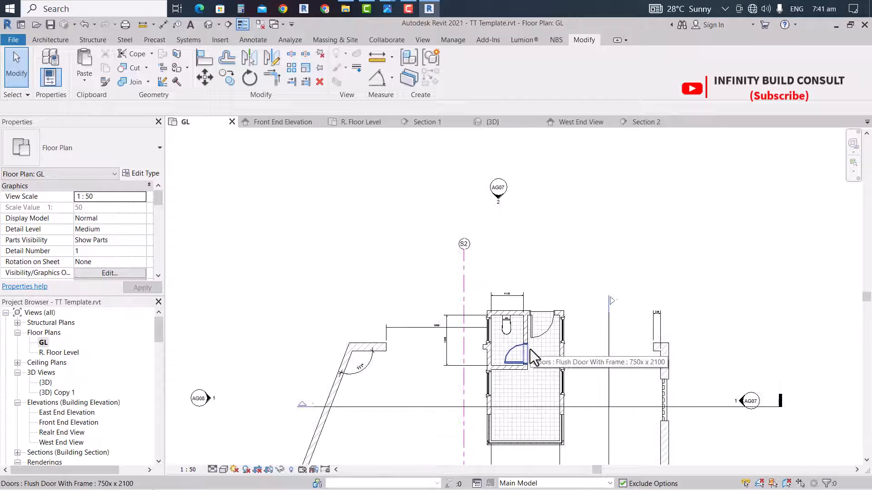
key("a")
key("l")
scroll(376, 347, "up", 3)
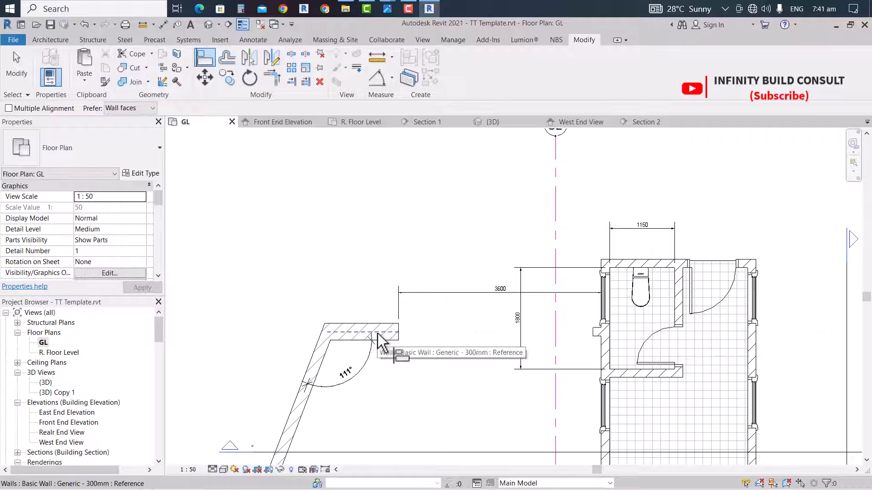
left_click(379, 341)
scroll(580, 332, "down", 3)
scroll(786, 327, "up", 3)
scroll(824, 334, "down", 1)
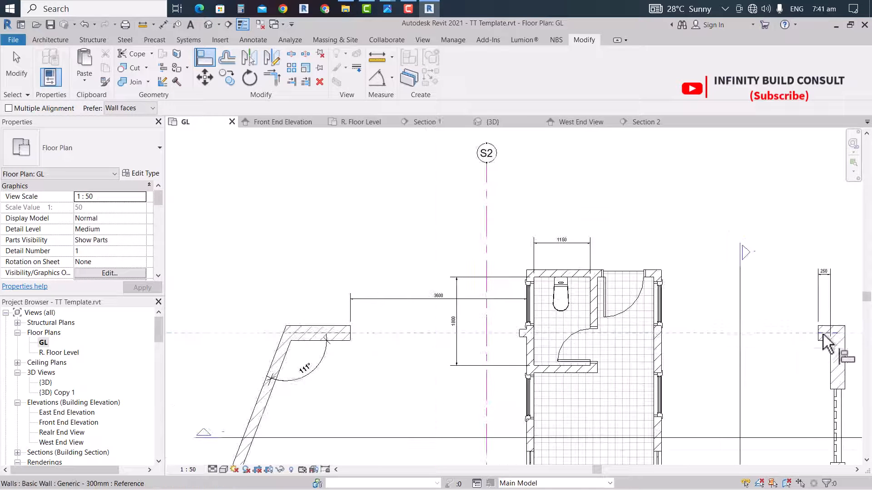
key("Escape")
key("Escape")
Copy the W/C side wall stub horizontally across the gatehouse to just outside the opposite side wall
scroll(647, 334, "up", 2)
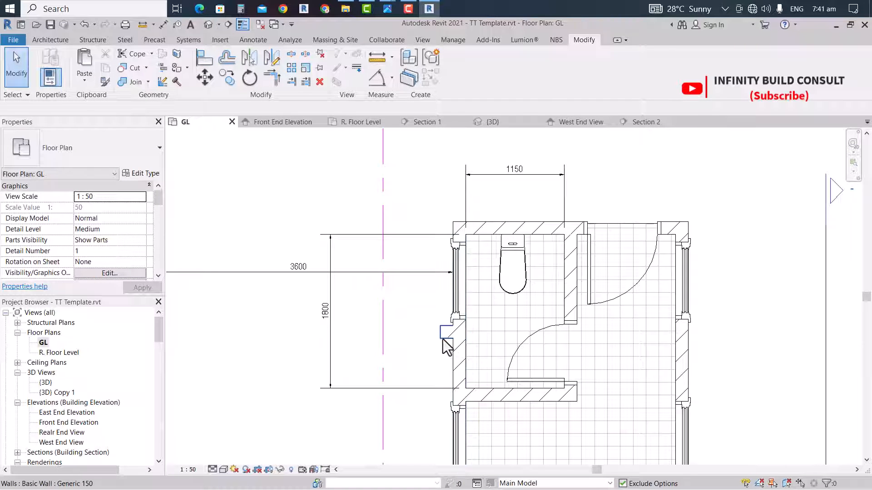
left_click(446, 333)
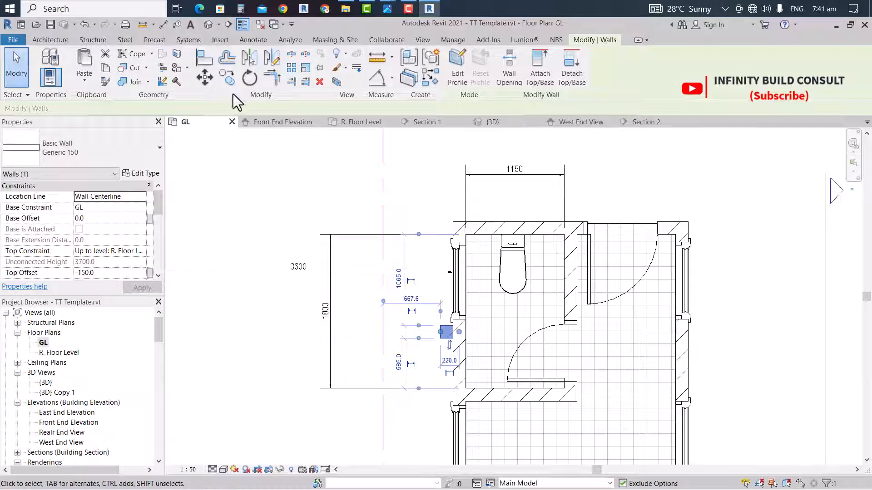
left_click(227, 77)
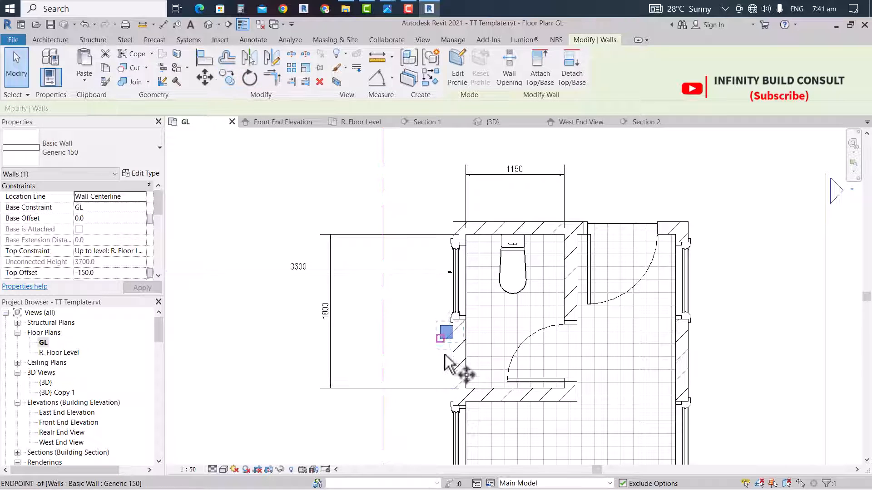
left_click(447, 339)
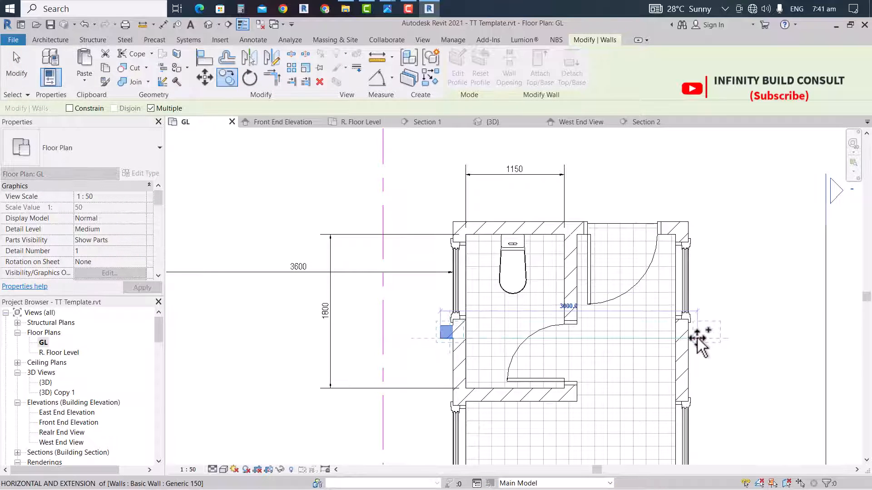
left_click(701, 337)
scroll(699, 343, "up", 2)
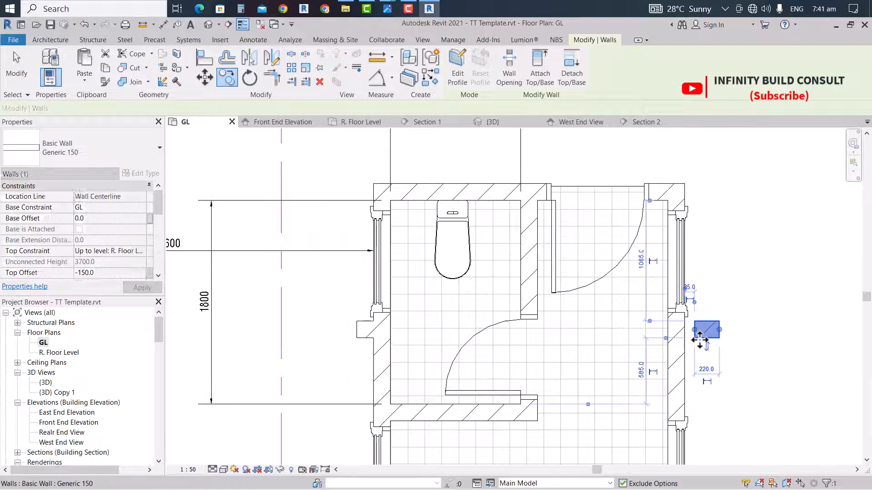
Move the copied stub 235 mm inward so that it joins the gatehouse's side wall
key("m")
key("v")
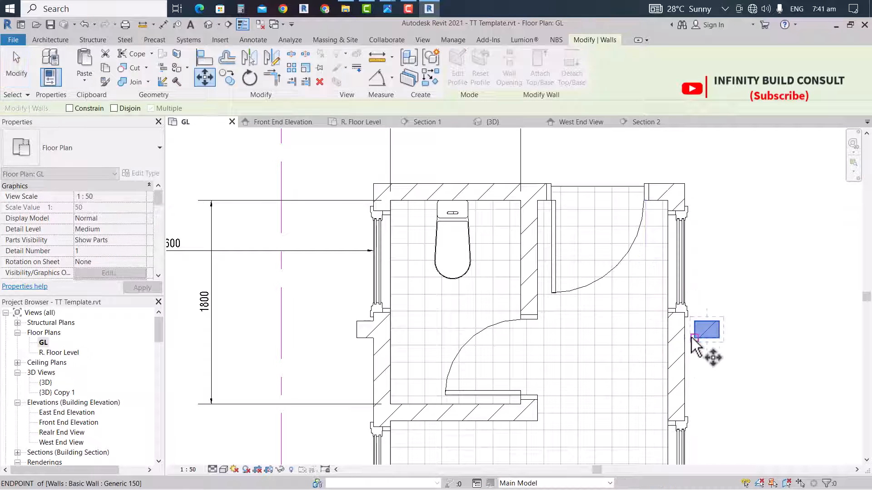
left_click(667, 336)
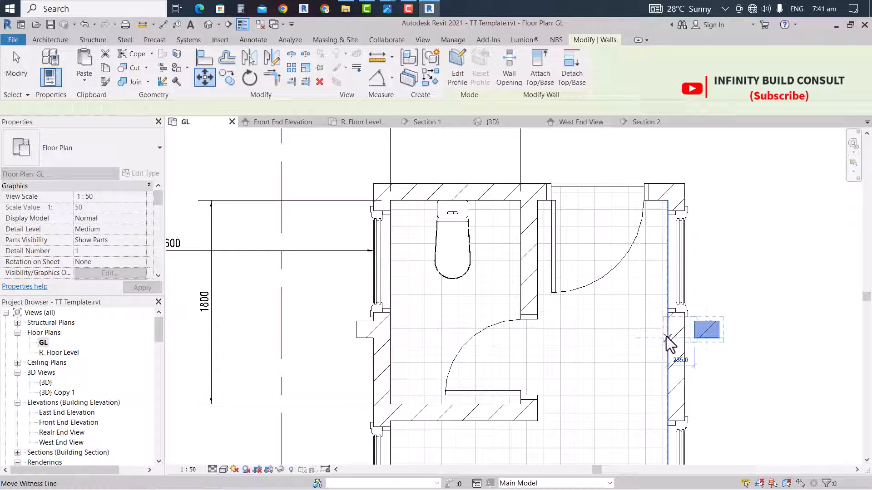
scroll(722, 343, "up", 2)
scroll(696, 376, "down", 1)
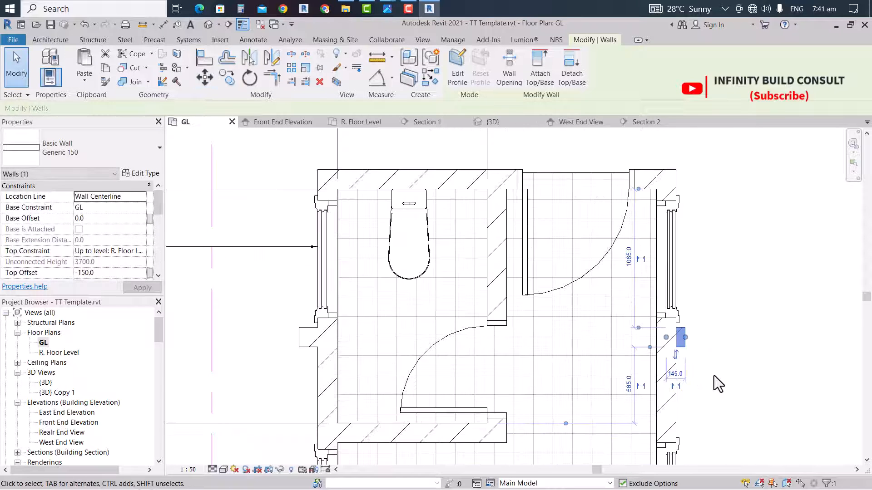
left_click(715, 376)
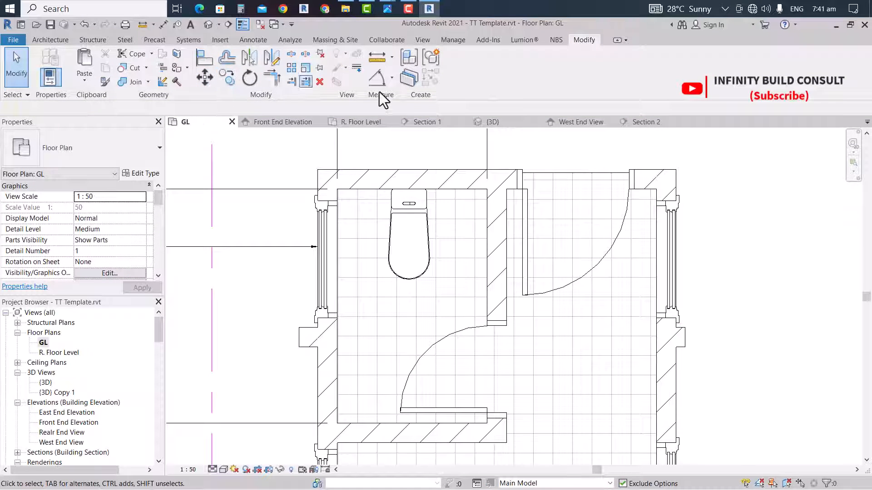
Preview the W/C side stub's projection with an aligned dimension, and dimension the copied stub's projection from the opposite wall face
left_click(164, 24)
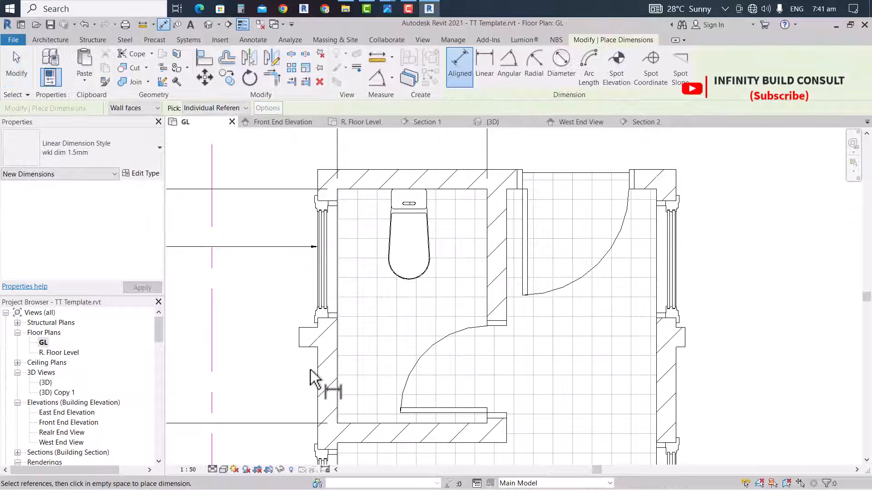
left_click(302, 345)
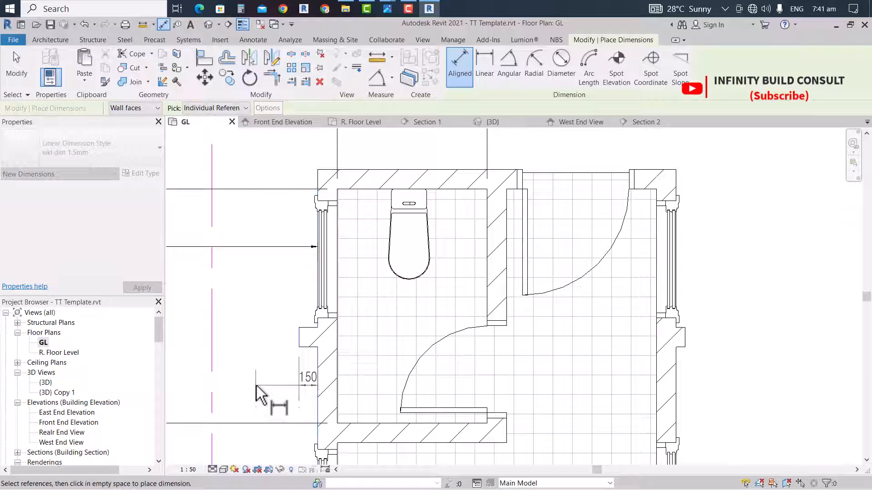
key("Escape")
left_click(675, 365)
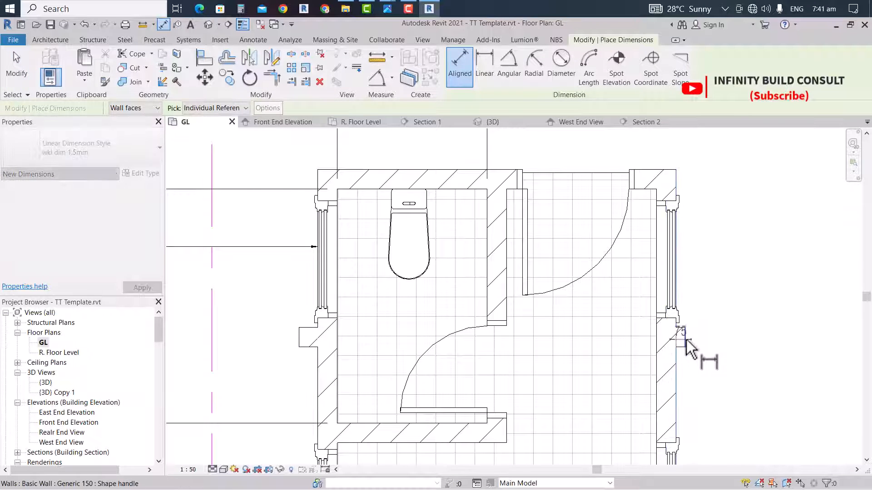
left_click(774, 386)
key("Escape")
key("Escape")
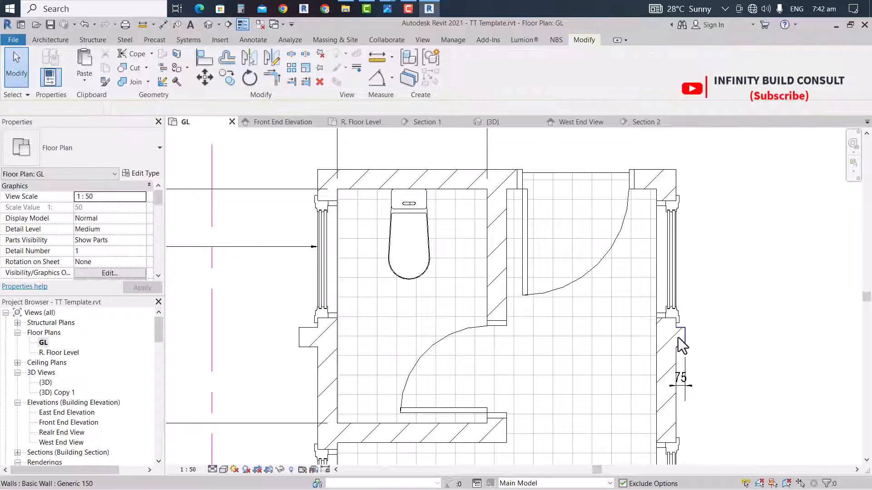
Set the copied stub's projection beyond the gatehouse's side wall to 150 mm
left_click(683, 349)
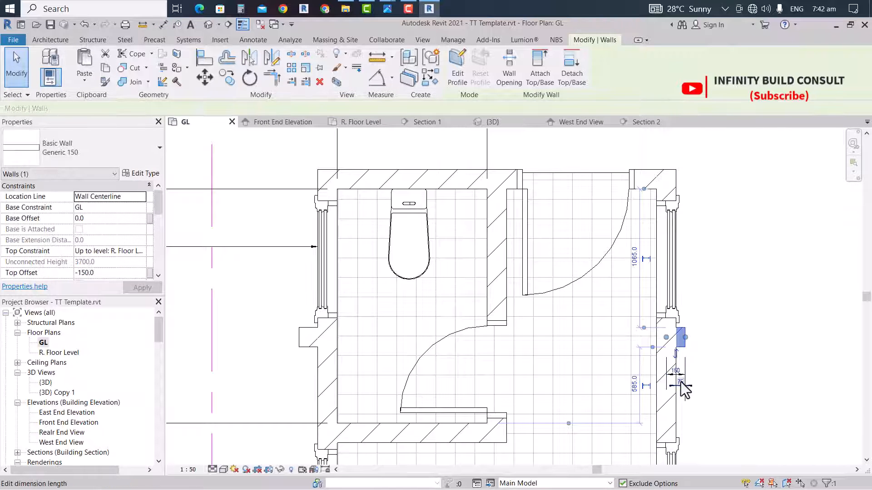
scroll(686, 388, "up", 2)
left_click(681, 385)
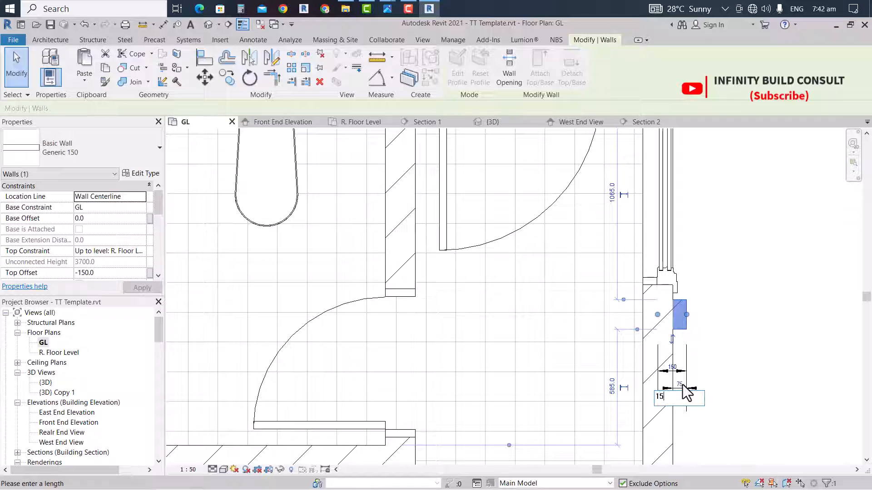
type("150")
key("Return")
key("Escape")
scroll(726, 354, "down", 3)
left_click(688, 364)
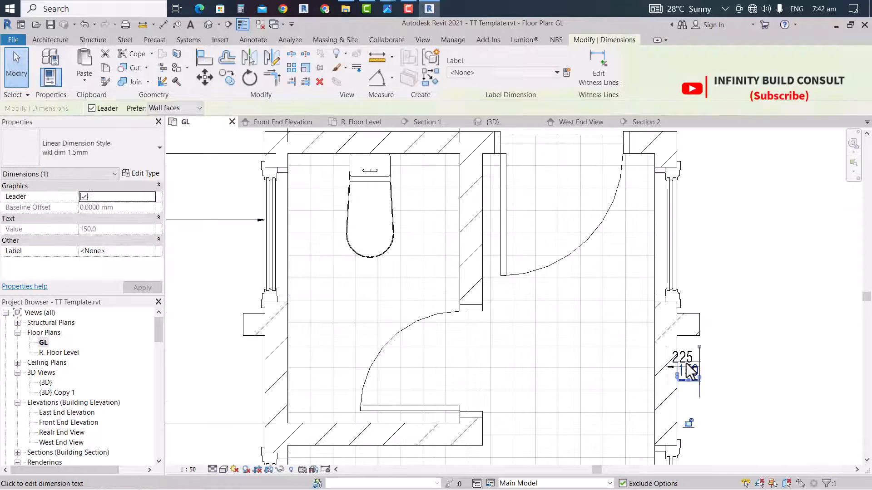
key("Escape")
scroll(598, 352, "down", 6)
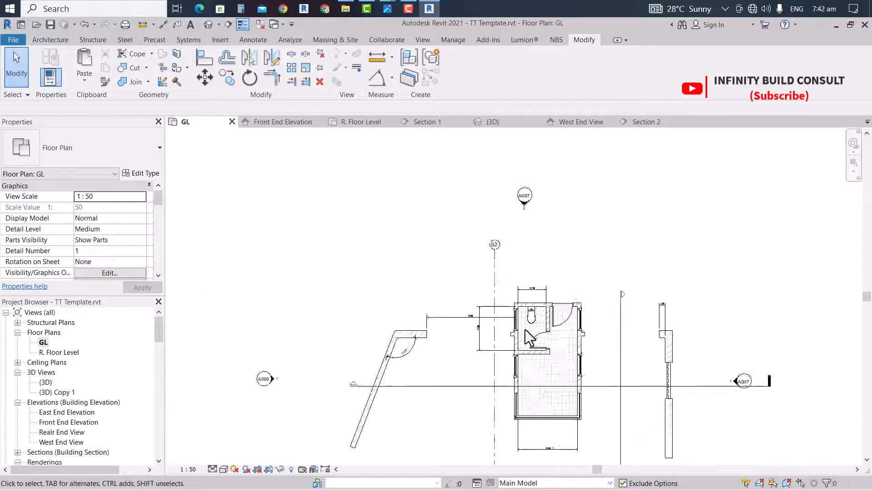
scroll(500, 284, "up", 2)
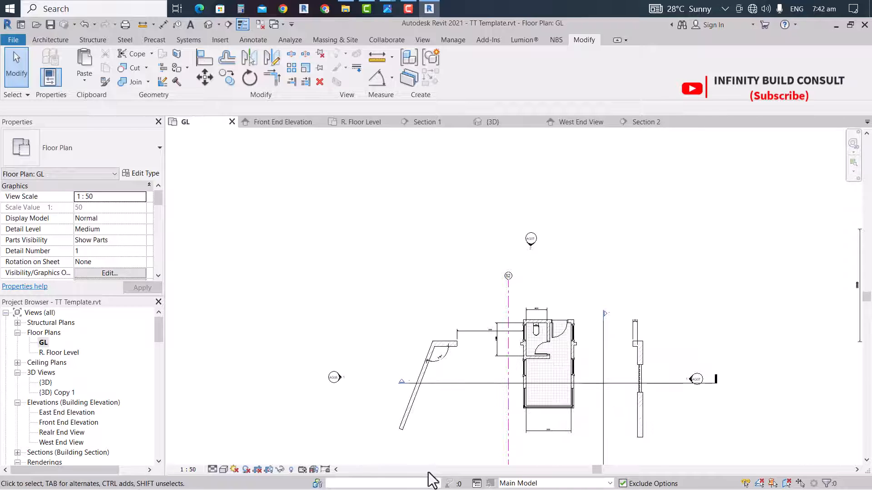
Examine the gatehouse, entrance walls and canopy from several sides in the 3D view
scroll(415, 281, "down", 2)
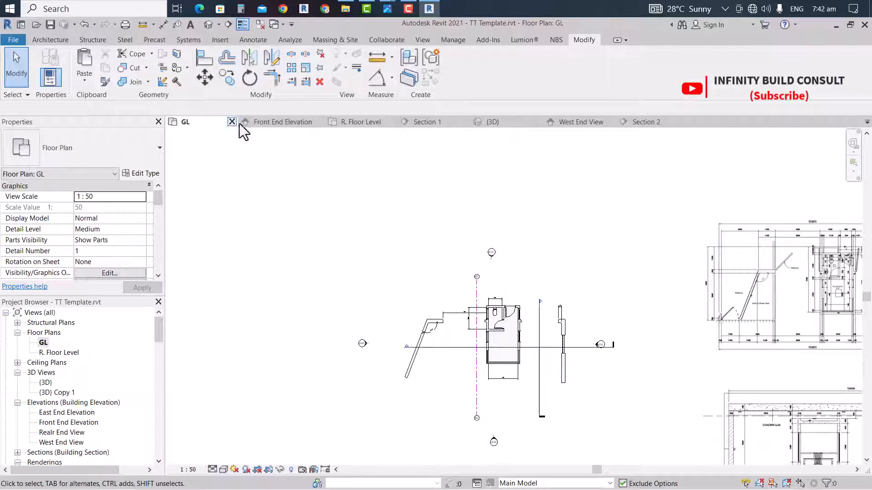
left_click(490, 122)
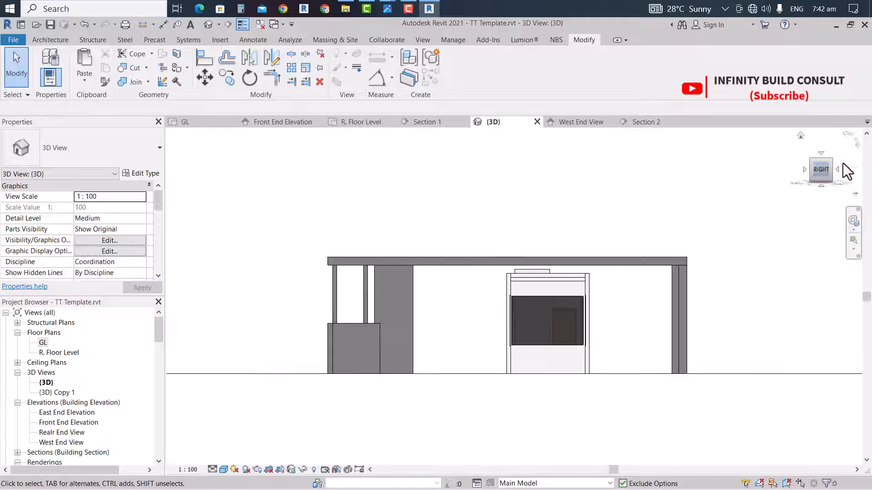
left_click(824, 172)
scroll(523, 286, "down", 2)
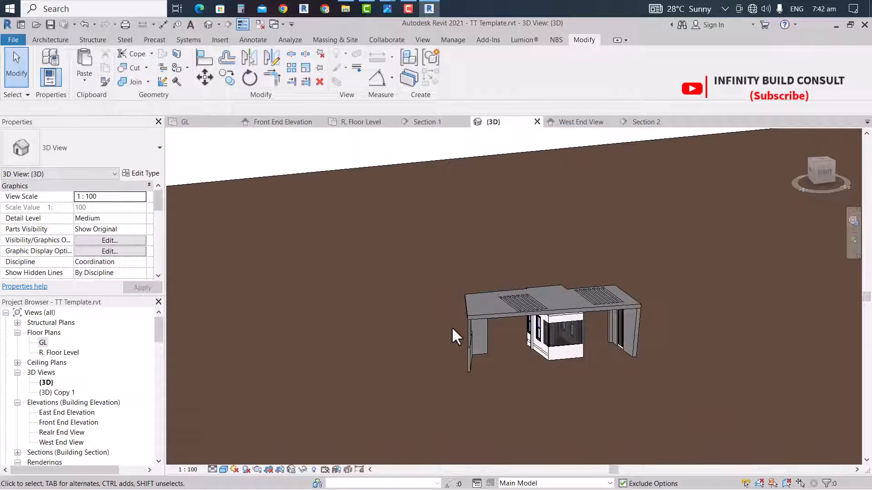
scroll(452, 328, "up", 2)
scroll(407, 297, "down", 3)
scroll(538, 351, "up", 2)
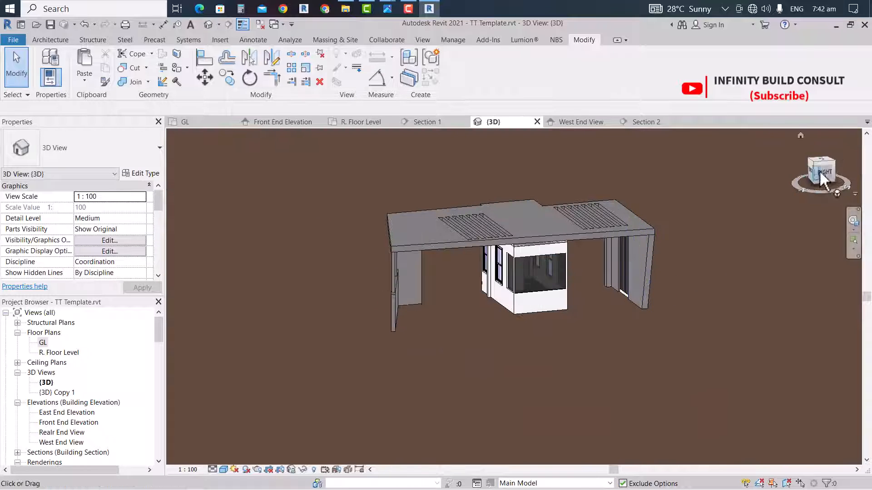
mouse_move(820, 170)
left_mouse_down()
mouse_move(776, 184)
mouse_move(705, 186)
mouse_move(665, 168)
mouse_move(747, 139)
mouse_move(842, 178)
mouse_move(199, 179)
left_mouse_up()
scroll(504, 303, "down", 3)
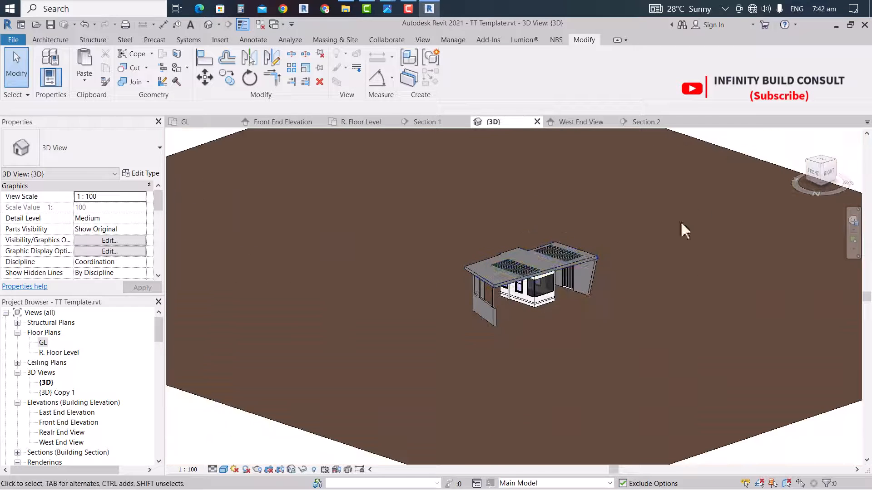
left_click_drag(824, 173, 672, 182)
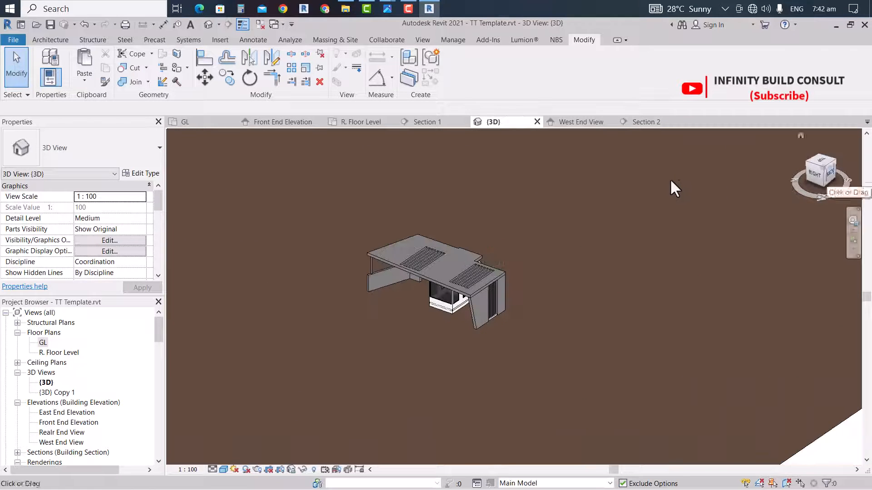
scroll(454, 302, "up", 3)
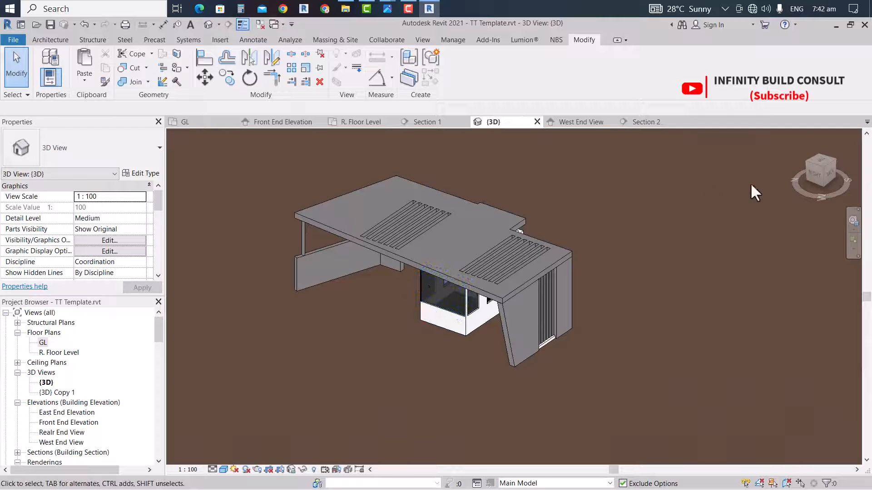
Examine the lawn and flower area on the reference floor plan and compare it with the modelled angled entrance wall
left_click(188, 124)
scroll(619, 293, "down", 2)
scroll(590, 313, "up", 3)
scroll(573, 326, "up", 3)
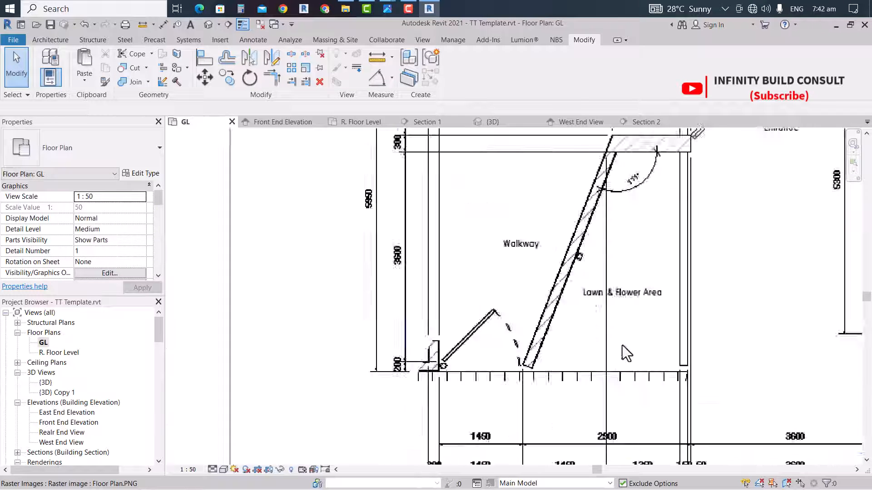
scroll(608, 309, "up", 2)
scroll(593, 274, "down", 3)
scroll(667, 245, "up", 1)
scroll(693, 209, "down", 2)
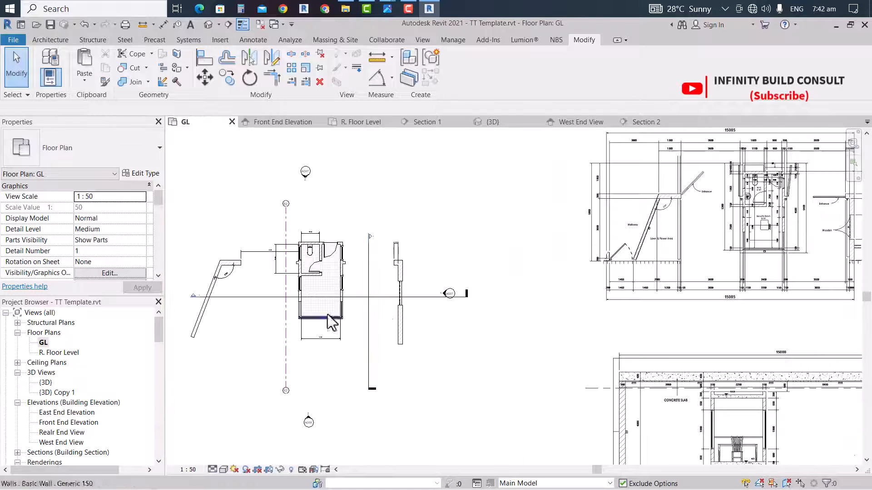
scroll(203, 268, "up", 2)
scroll(395, 253, "up", 2)
scroll(346, 267, "down", 2)
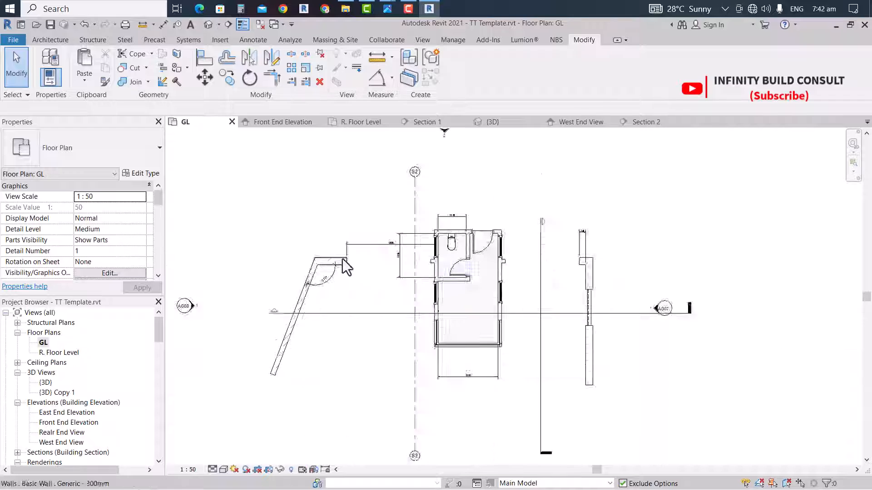
scroll(349, 272, "up", 2)
left_click(350, 272)
scroll(352, 276, "down", 2)
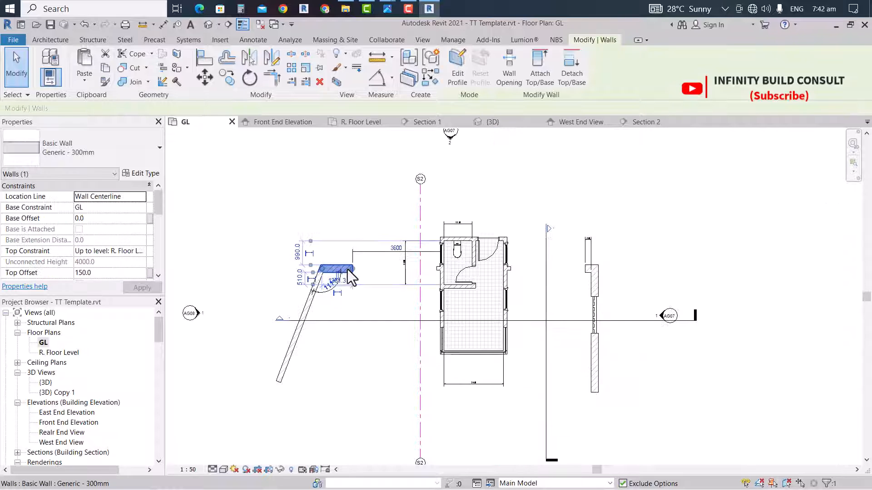
left_click(290, 352)
scroll(402, 338, "up", 3)
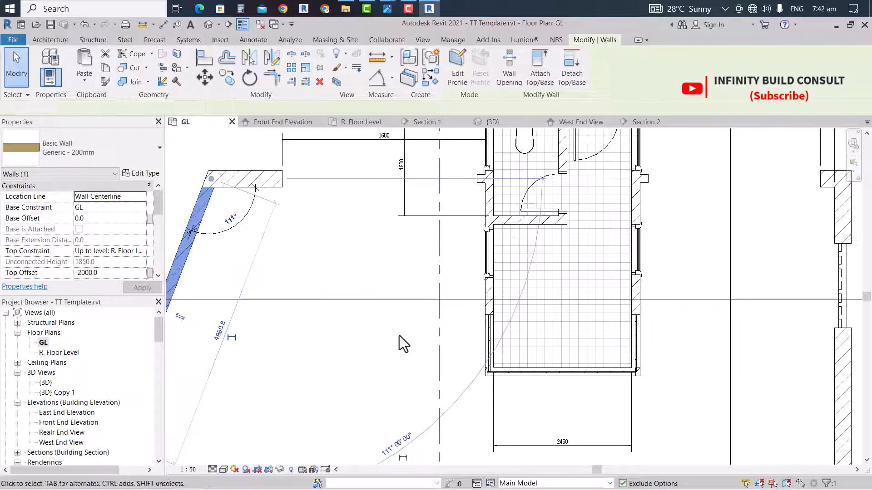
left_click(399, 336)
Draw Generic 150 walls about 4400 mm from the 300 mm entrance wall toward the front, and about 2846 mm across to the angled wall's end
left_click(487, 290)
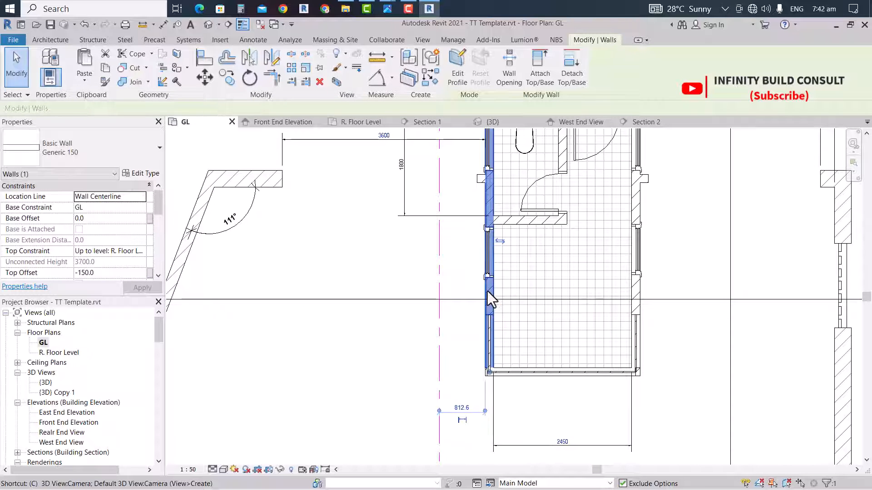
key("s")
scroll(421, 301, "down", 6)
scroll(559, 274, "up", 5)
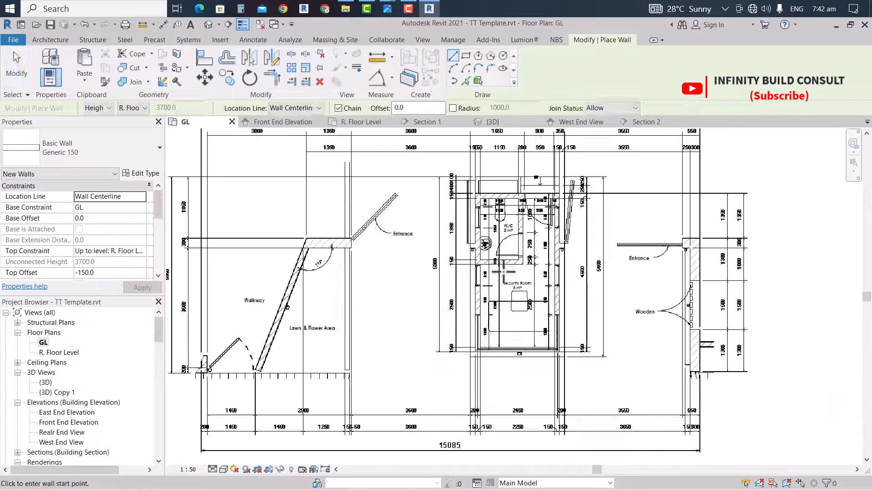
scroll(503, 271, "down", 5)
scroll(262, 308, "up", 5)
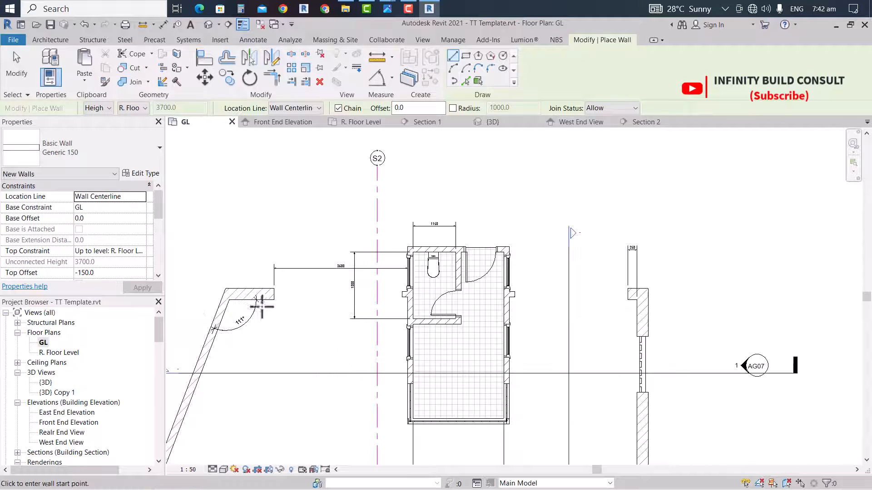
left_click(264, 301)
scroll(264, 302, "down", 3)
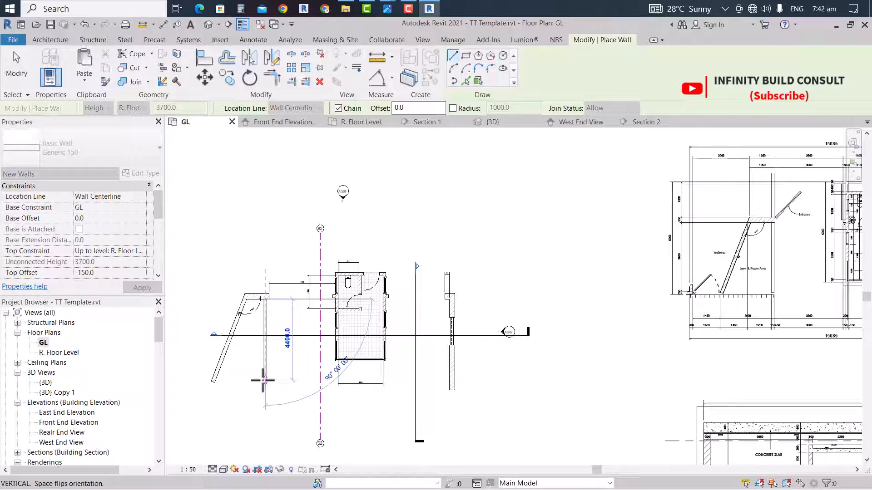
left_click(264, 380)
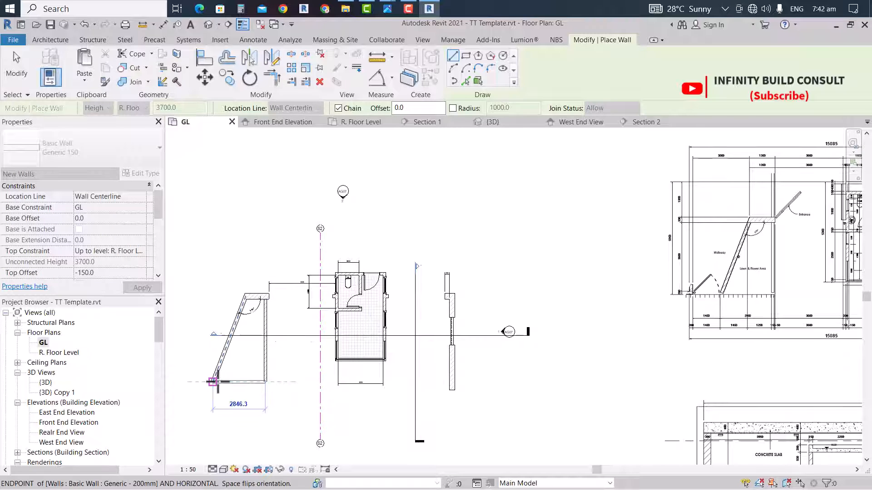
left_click(213, 381)
key("Escape")
key("Escape")
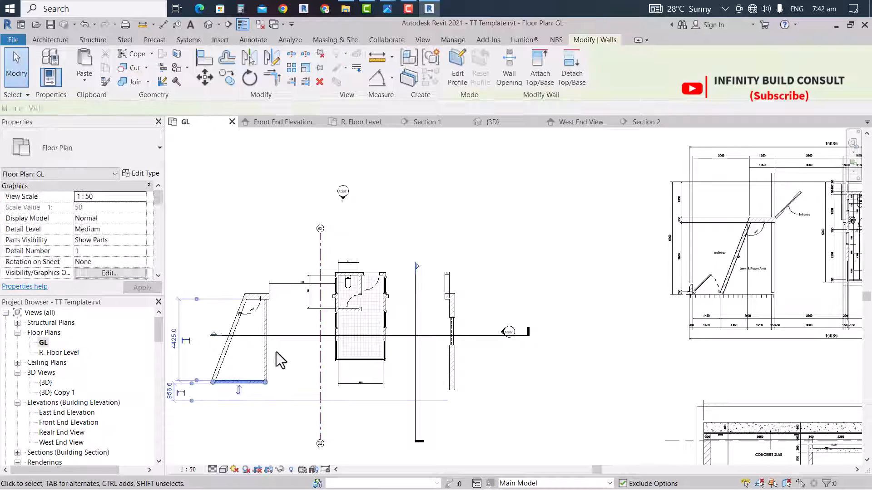
Constrain the tops of both lawn border walls to level GL with a top offset of 150
left_click(265, 352)
left_click(264, 351, "ctrl")
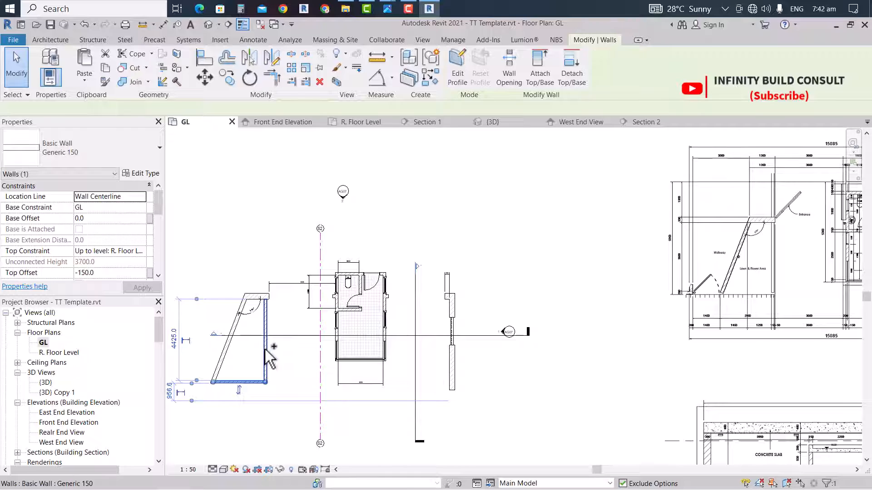
left_click(140, 251)
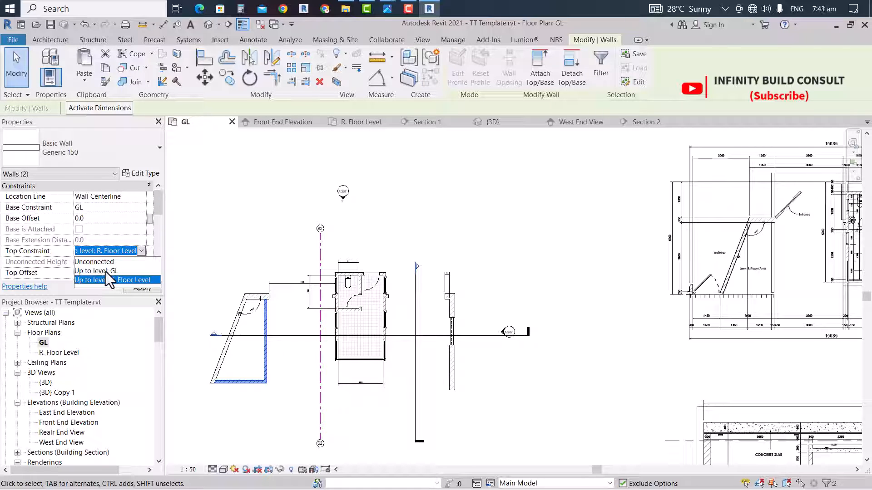
left_click(105, 271)
left_click(105, 273)
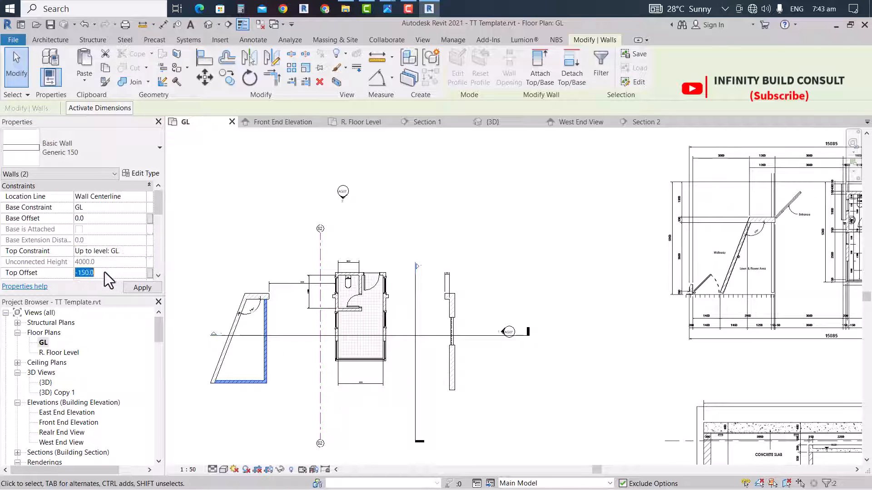
type("150")
key("Return")
scroll(277, 322, "up", 3)
left_click(277, 315)
scroll(272, 300, "down", 3)
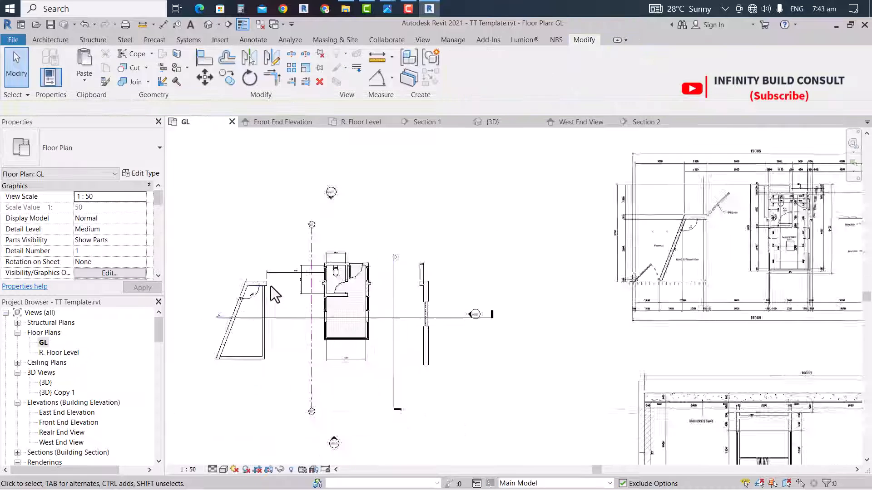
Examine the walkway gate and the short corner wall beside it on the reference floor plan
scroll(545, 254, "up", 4)
scroll(496, 267, "up", 4)
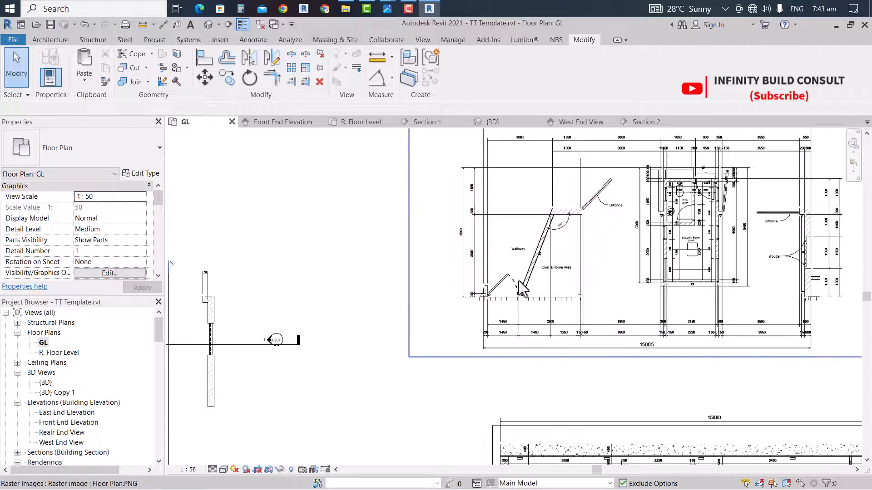
scroll(476, 294, "down", 4)
scroll(572, 261, "up", 3)
scroll(572, 260, "up", 5)
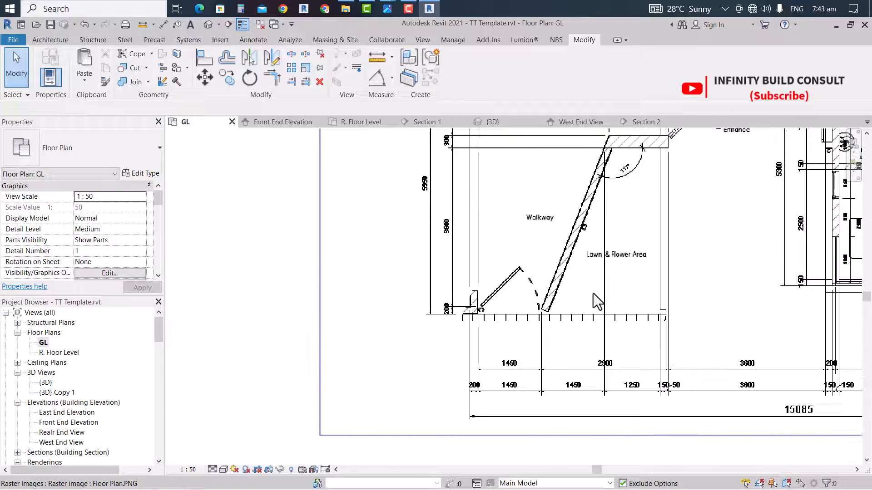
scroll(600, 255, "down", 2)
scroll(622, 268, "down", 4)
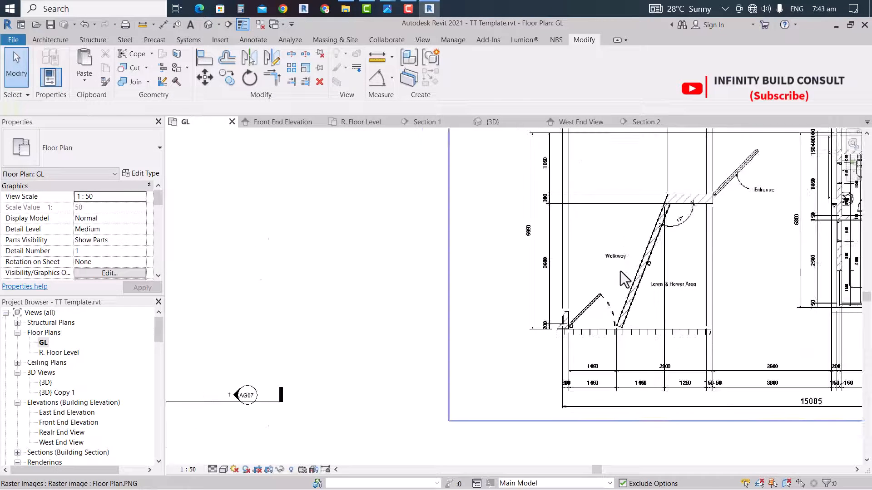
scroll(602, 296, "up", 3)
scroll(632, 272, "down", 4)
key("Escape")
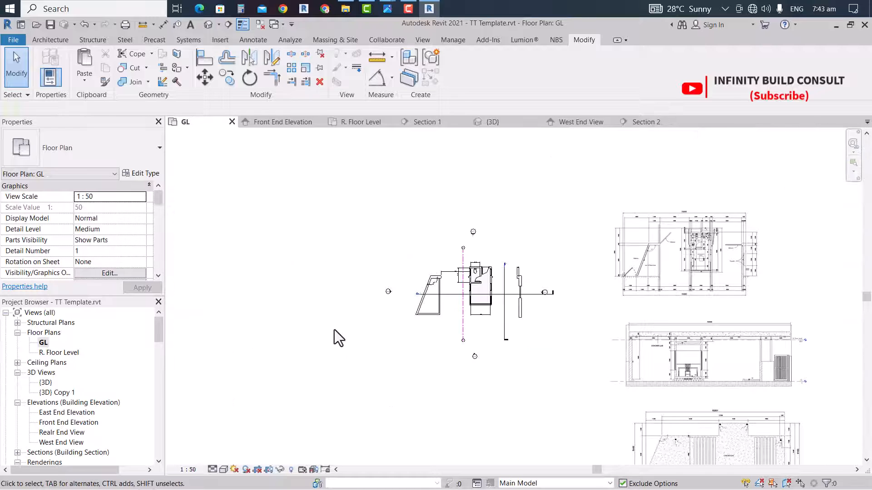
Draw an L-shaped Generic - 200mm wall across the walkway from the angled wall, with a horizontal leg about 800 mm long
scroll(454, 354, "up", 5)
left_click(448, 340)
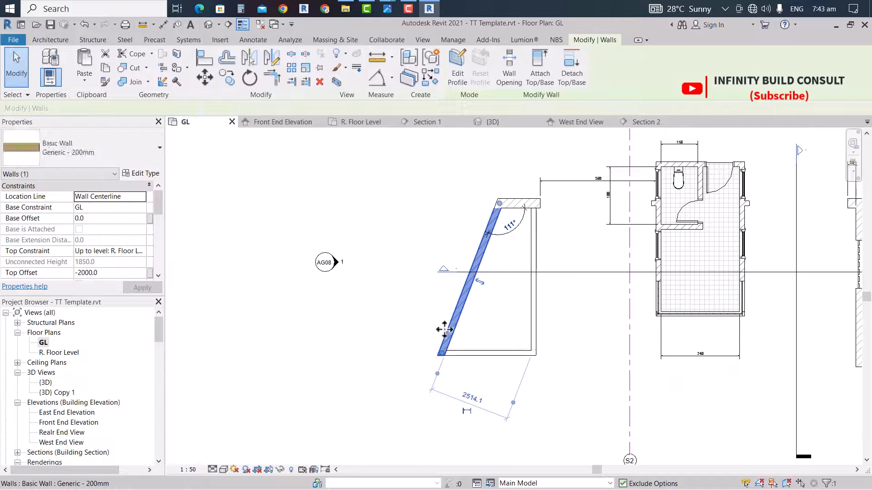
key("c")
key("s")
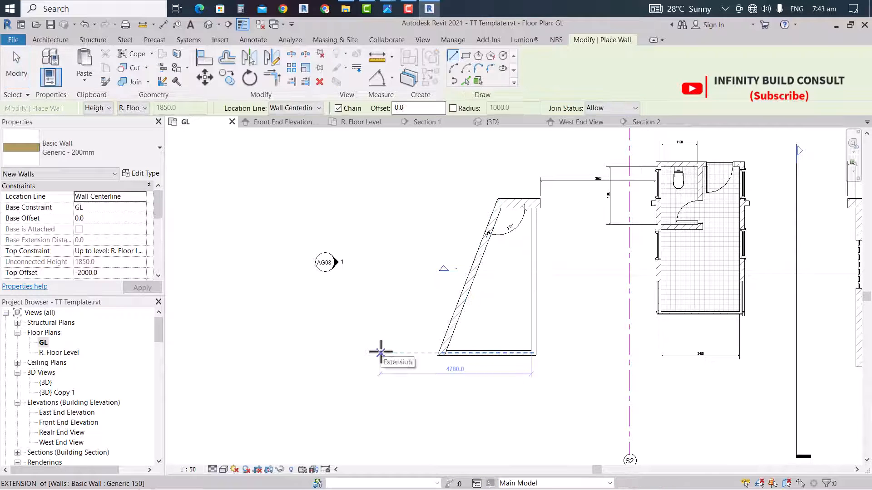
left_click(378, 353)
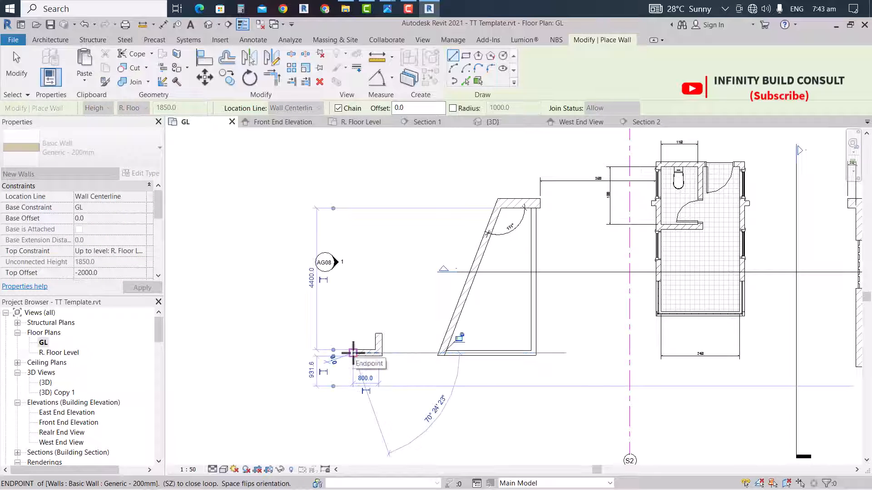
Align the L-shaped wall's outer front face with the end face of the angled entrance wall
key("l")
scroll(459, 370, "up", 5)
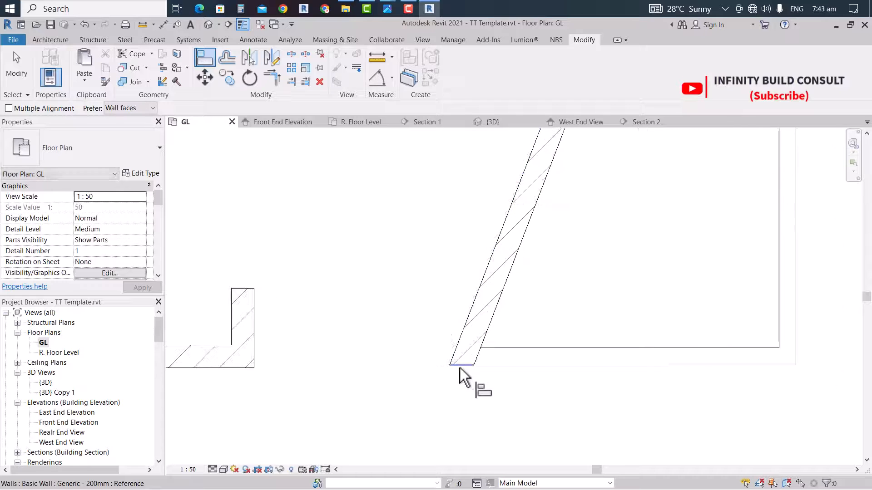
left_click(222, 372)
scroll(225, 371, "down", 5)
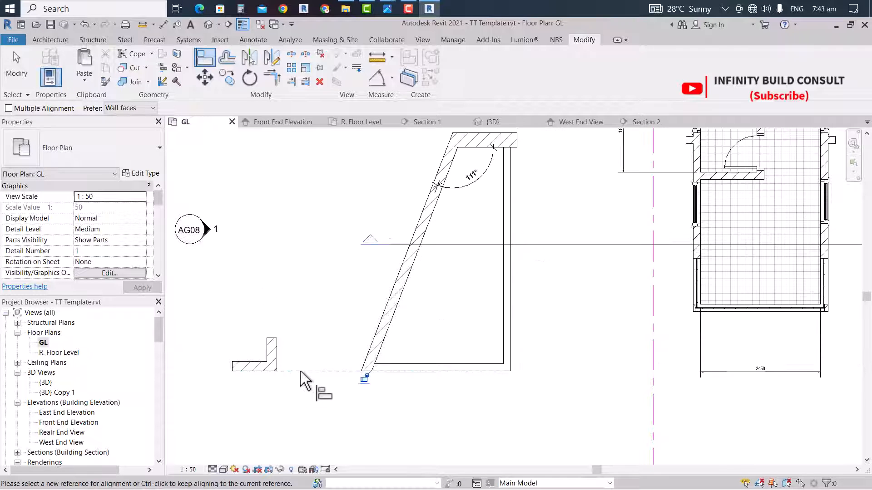
key("Escape")
key("Escape")
scroll(295, 354, "down", 3)
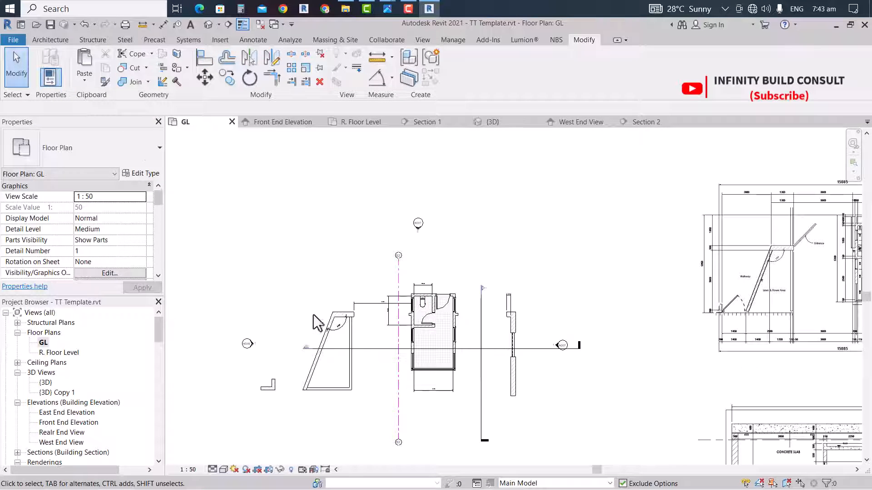
Start a Generic 150mm floor on level GL with a height offset of 150
left_click(57, 40)
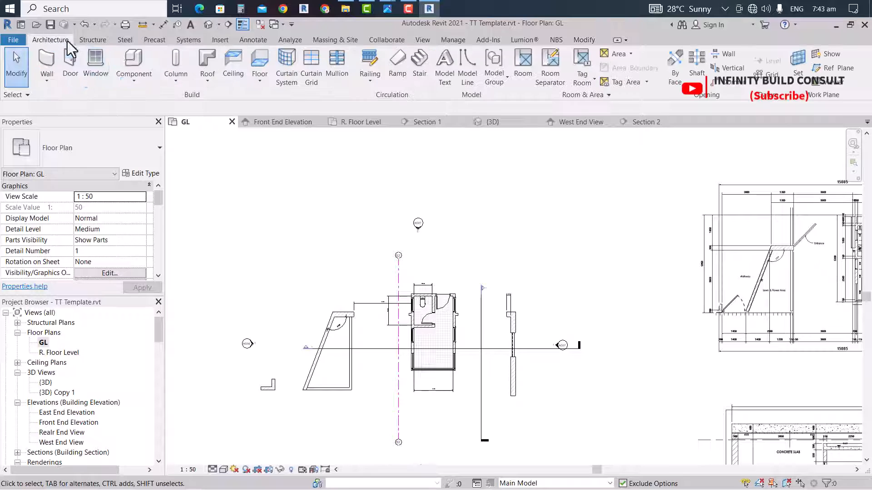
left_click(262, 57)
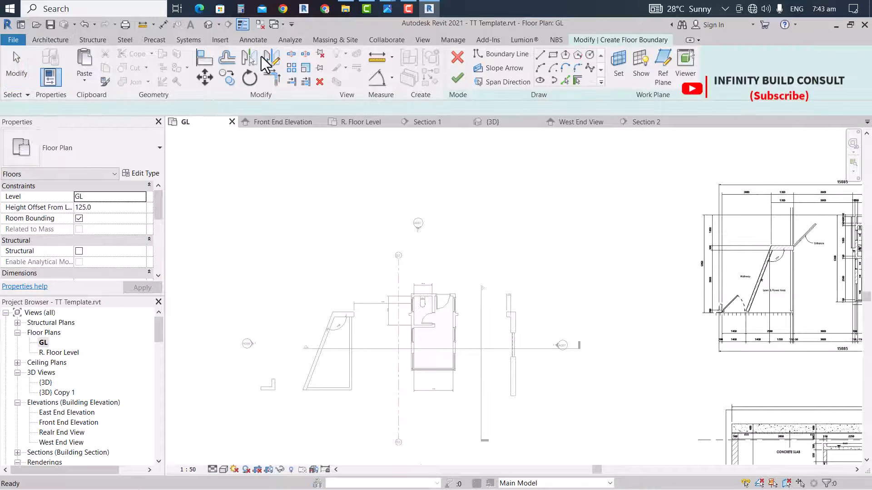
left_click(99, 207)
type("15")
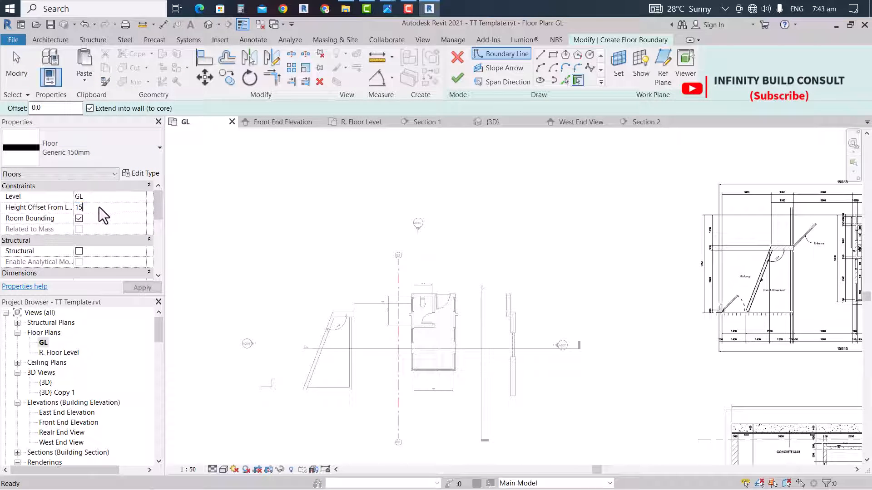
type("0")
Sketch the walkway floor boundary along the angled wall's outer face, across to the L-shaped wall, and back parallel to a horizontal edge about 1812 mm long
scroll(279, 390, "up", 2)
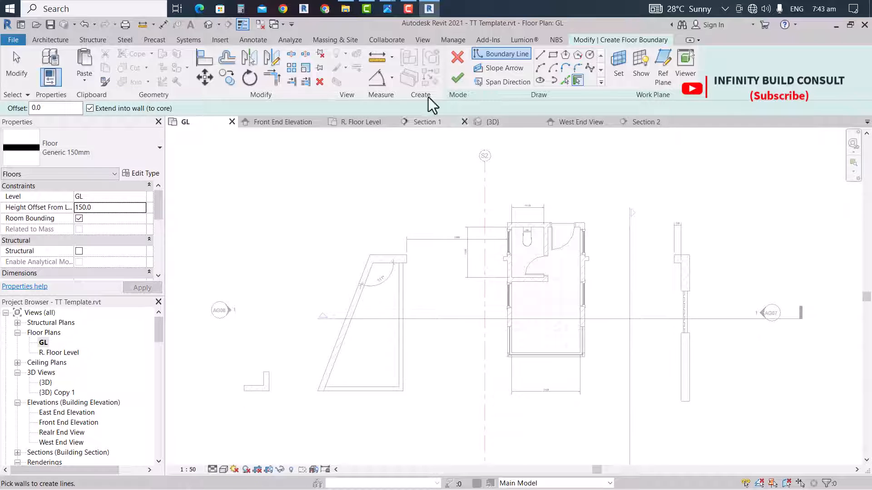
left_click(540, 55)
left_click(371, 262)
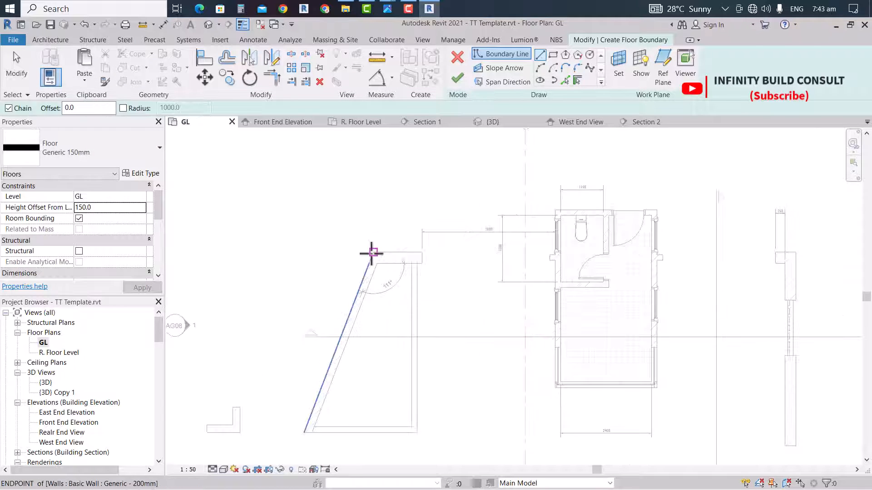
scroll(318, 368, "up", 2)
left_click(320, 411)
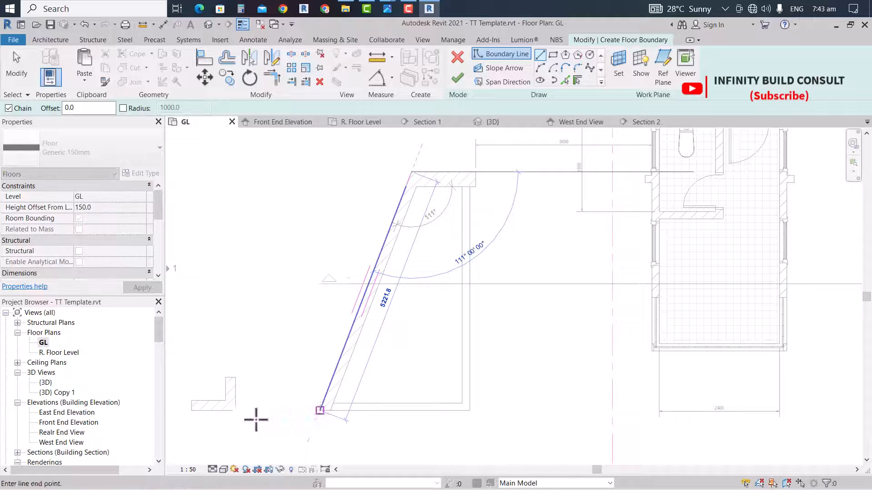
left_click(236, 411)
scroll(230, 389, "down", 3)
scroll(233, 383, "up", 2)
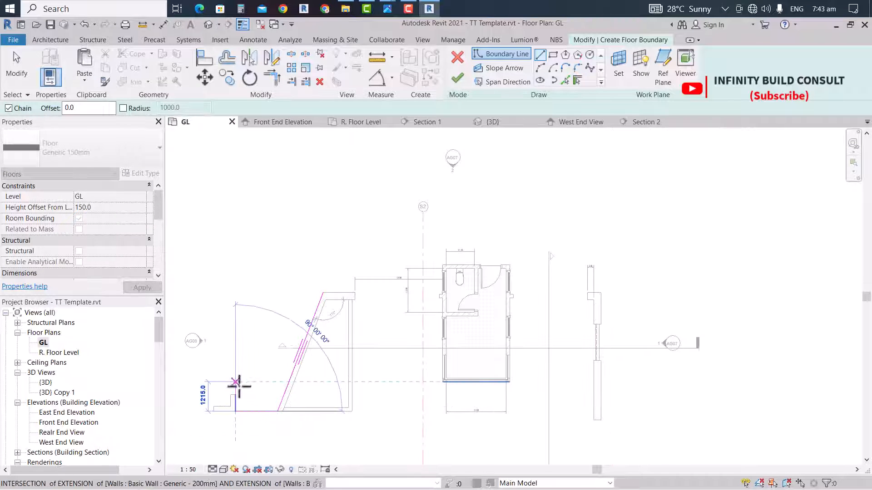
left_click(233, 400)
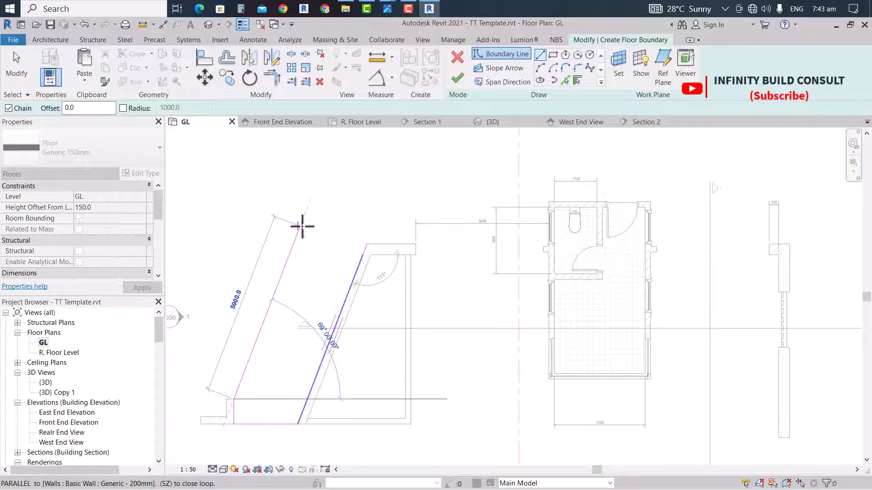
left_click(302, 238)
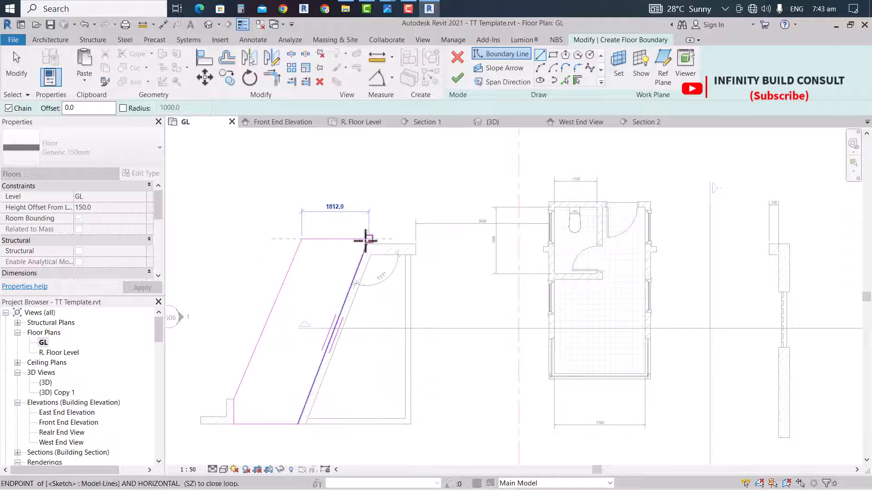
left_click(370, 239)
Trim the open corner between the horizontal edge and the angled wall edge, and finish the walkway floor sketch
key("Escape")
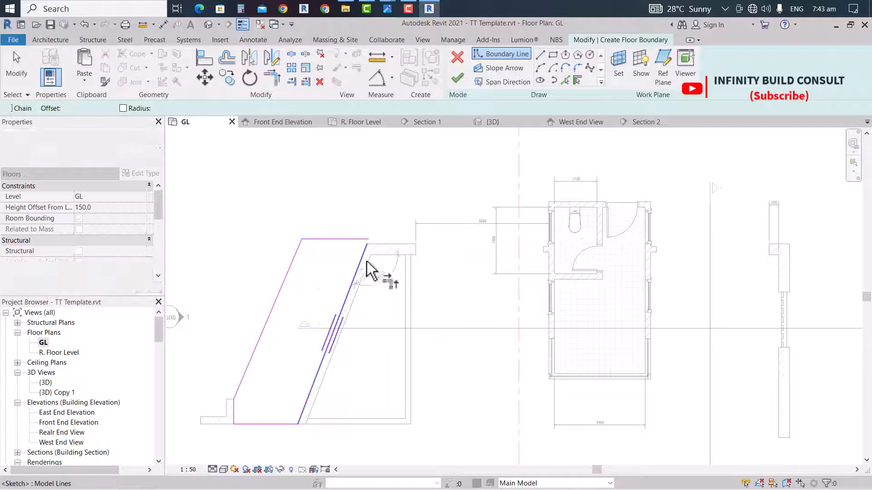
key("Escape")
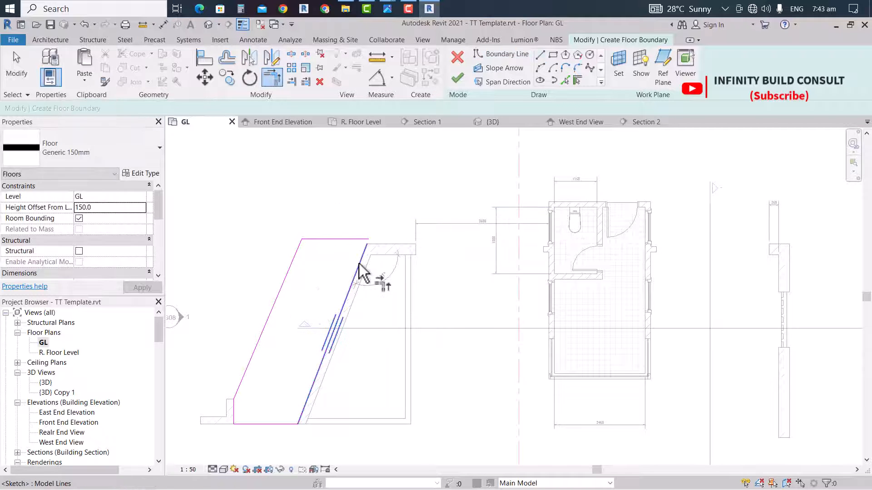
left_click(465, 79)
Examine the W/C and security room fixtures on the reference floor plan
scroll(289, 317, "down", 5)
scroll(508, 336, "up", 2)
scroll(431, 301, "down", 3)
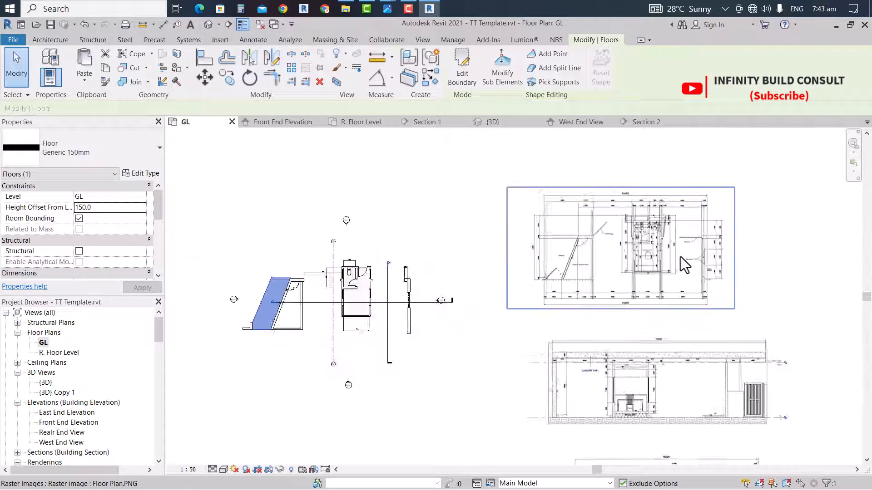
scroll(680, 257, "up", 4)
scroll(646, 277, "down", 3)
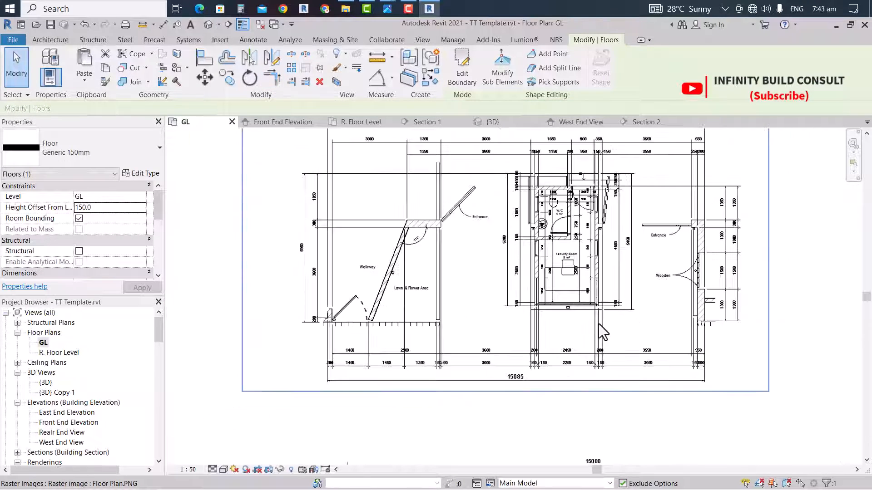
scroll(608, 290, "up", 2)
scroll(571, 291, "down", 5)
scroll(571, 290, "up", 6)
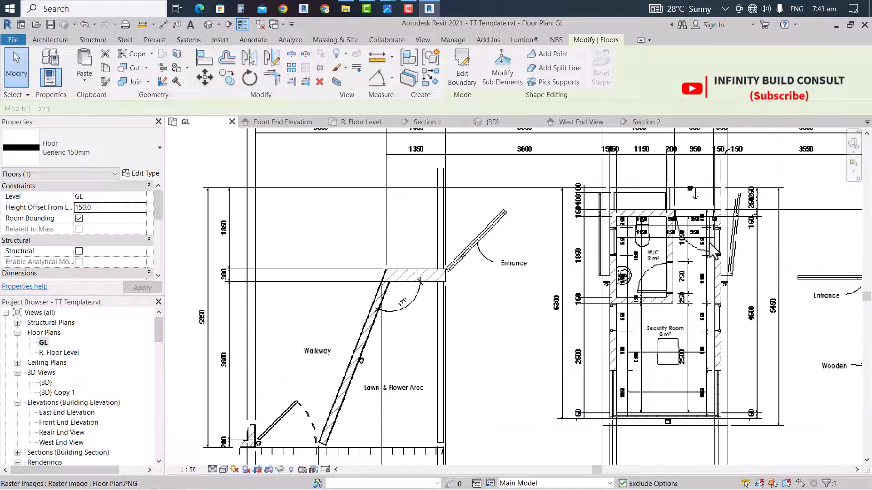
scroll(709, 243, "down", 6)
scroll(363, 287, "up", 2)
left_click(421, 227)
scroll(423, 229, "down", 2)
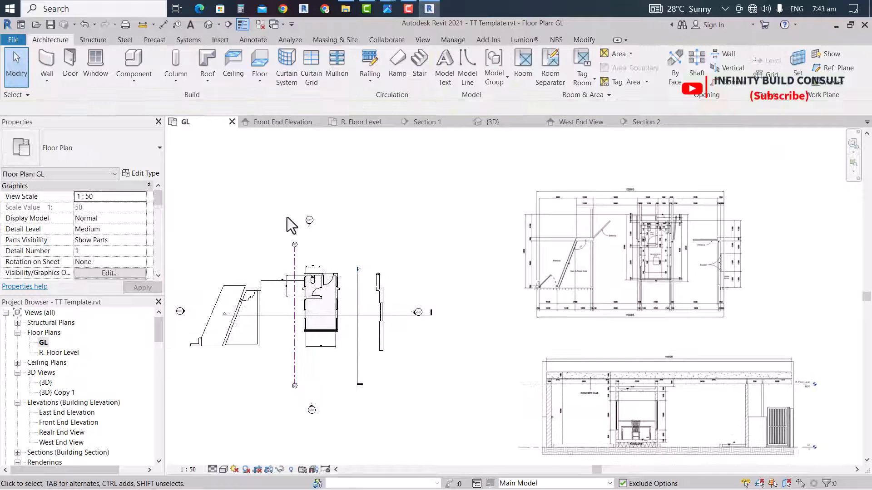
Place a Sink - Cloakroom 440 x 350mm against the W/C's outer side wall, between the toilet and the partition, as on the reference plan
left_click(138, 60)
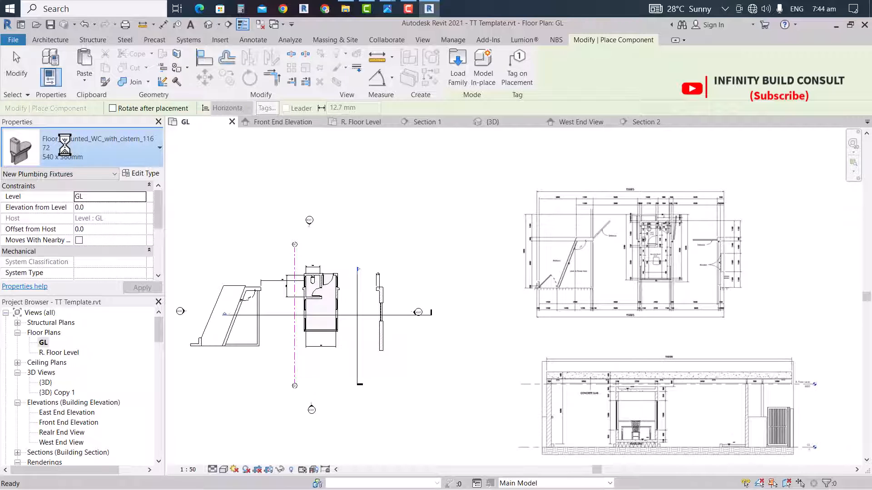
left_click(65, 145)
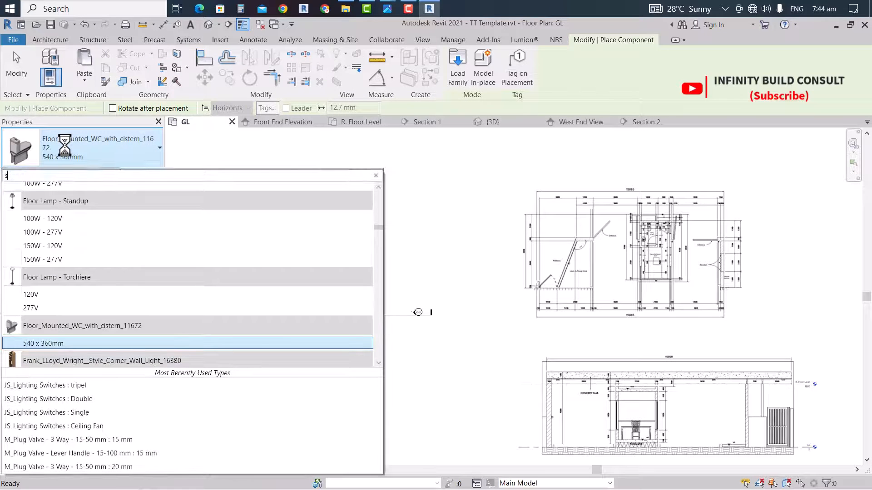
type("sink")
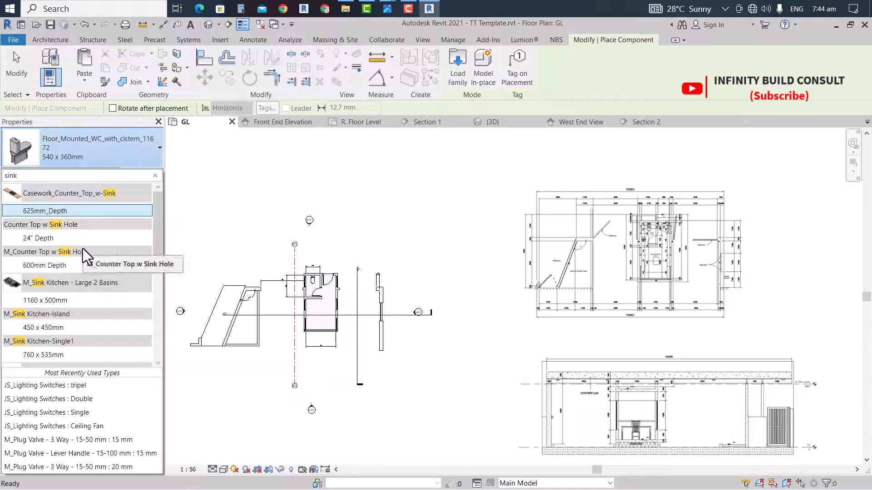
scroll(83, 257, "down", 5)
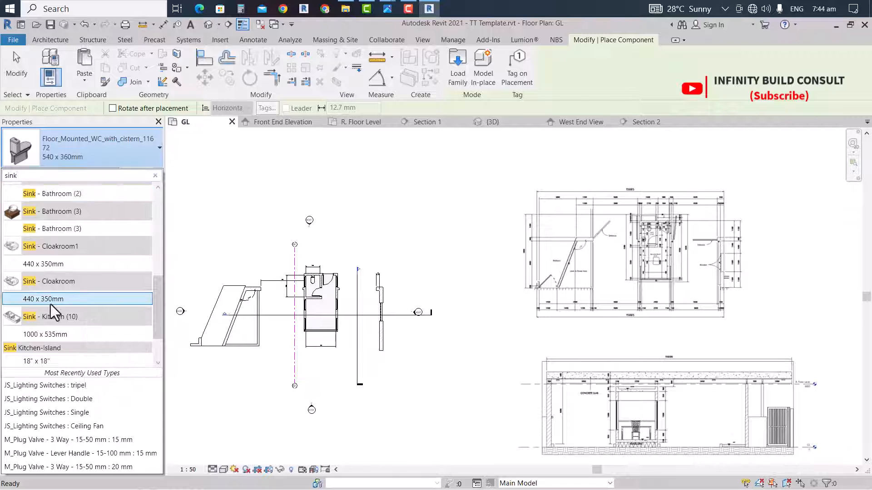
left_click(51, 303)
scroll(318, 309, "up", 5)
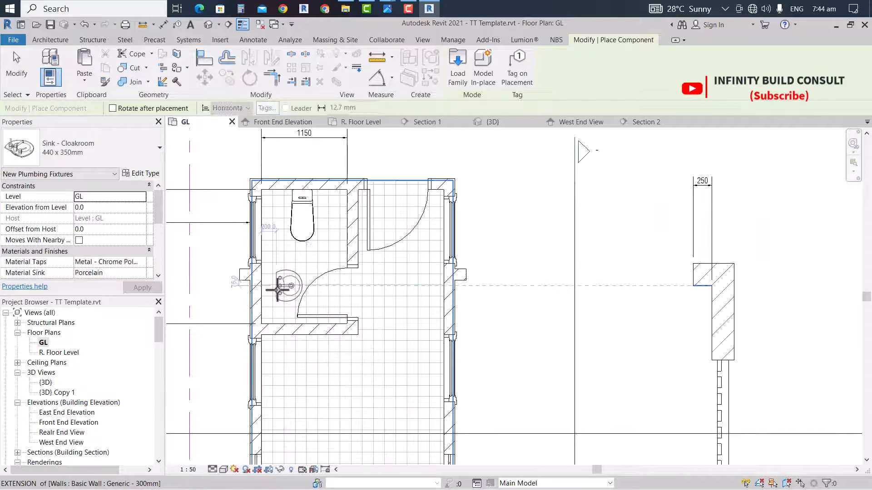
scroll(278, 289, "up", 3)
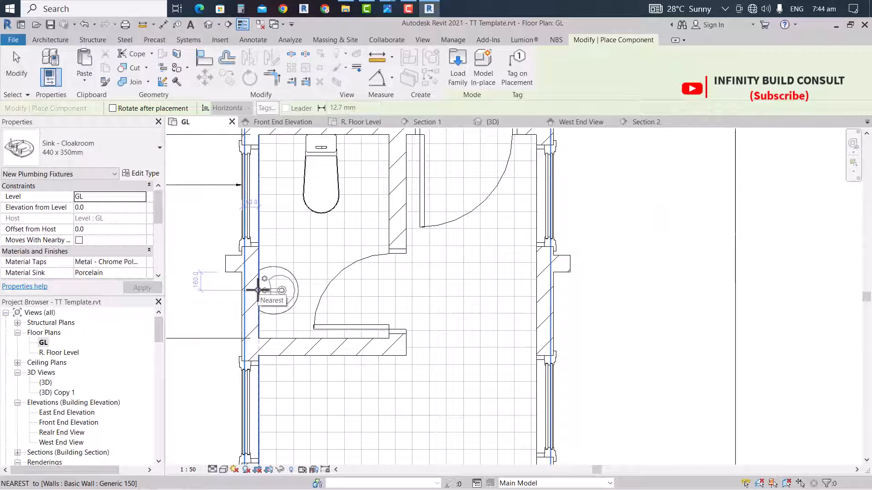
left_click(259, 290)
scroll(273, 295, "down", 3)
key("Escape")
key("Escape")
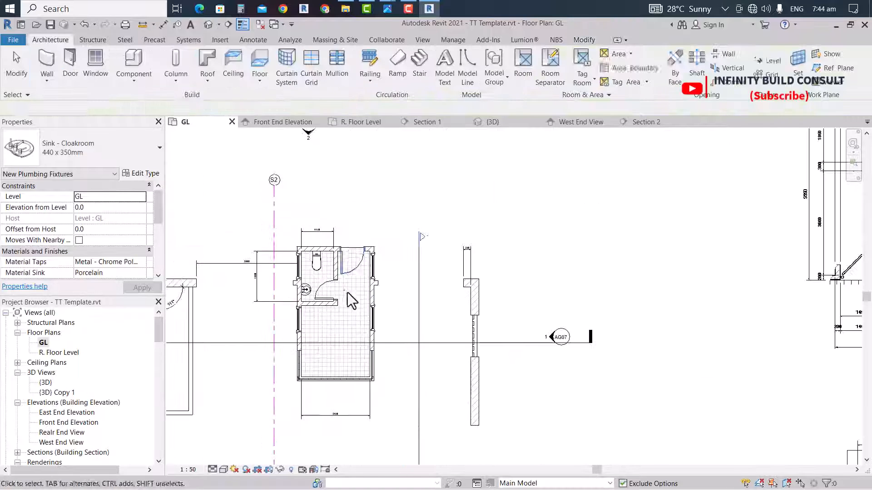
scroll(359, 282, "up", 2)
left_click(373, 271)
scroll(370, 291, "down", 3)
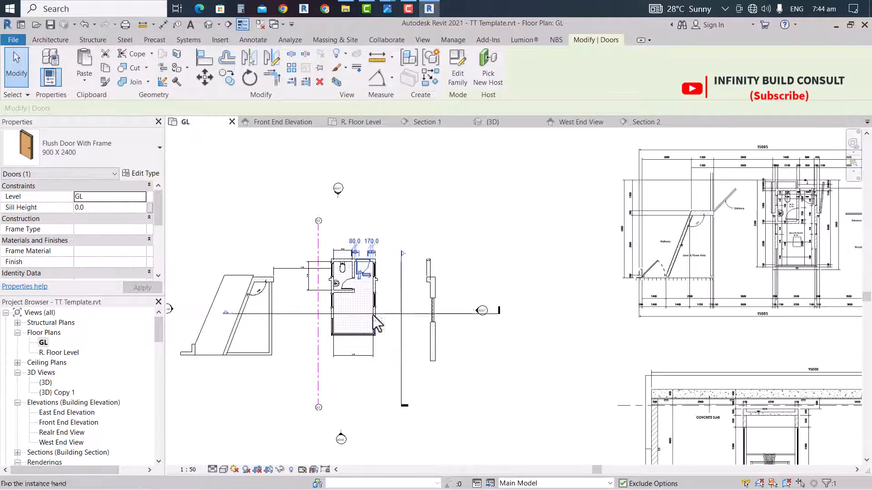
scroll(359, 333, "up", 2)
scroll(409, 263, "down", 2)
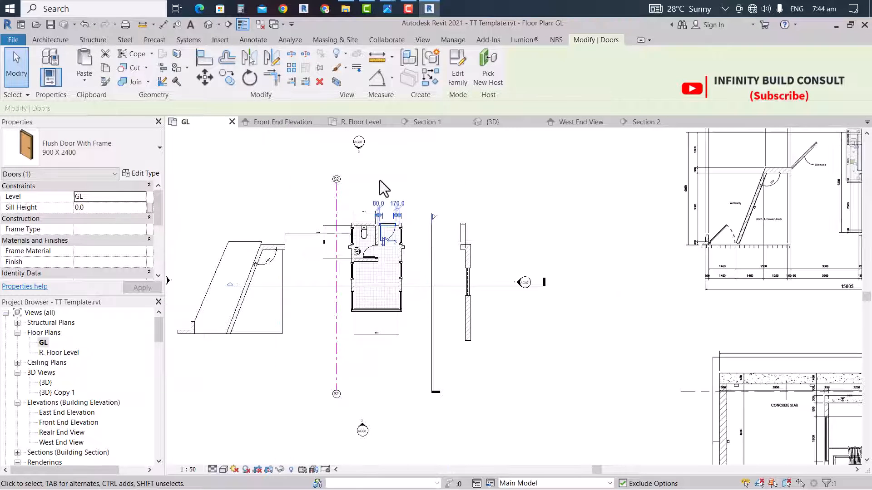
left_click(21, 68)
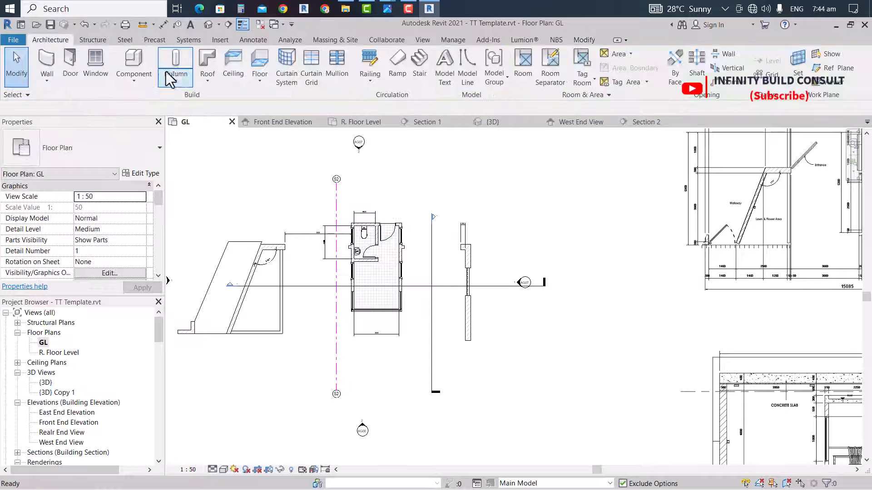
Check the security room furniture on the reference floor plan and search the component types for a desk
left_click(136, 73)
scroll(494, 305, "down", 2)
scroll(707, 258, "up", 6)
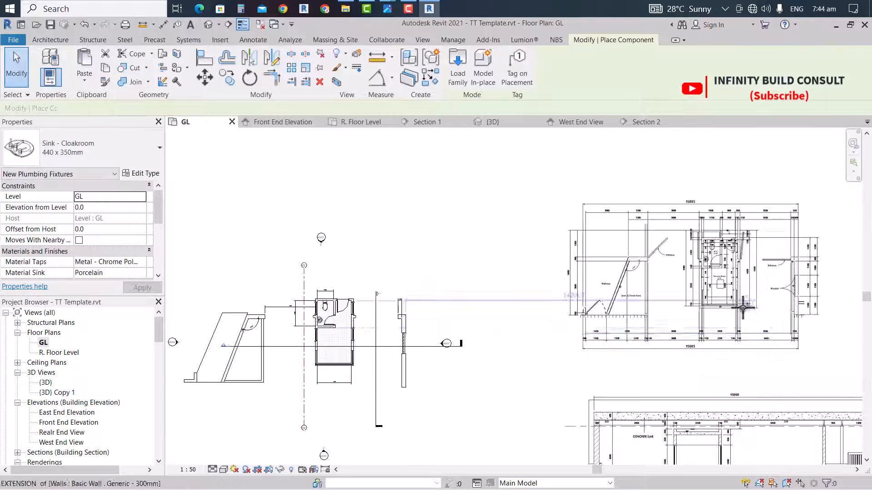
scroll(699, 276, "down", 1)
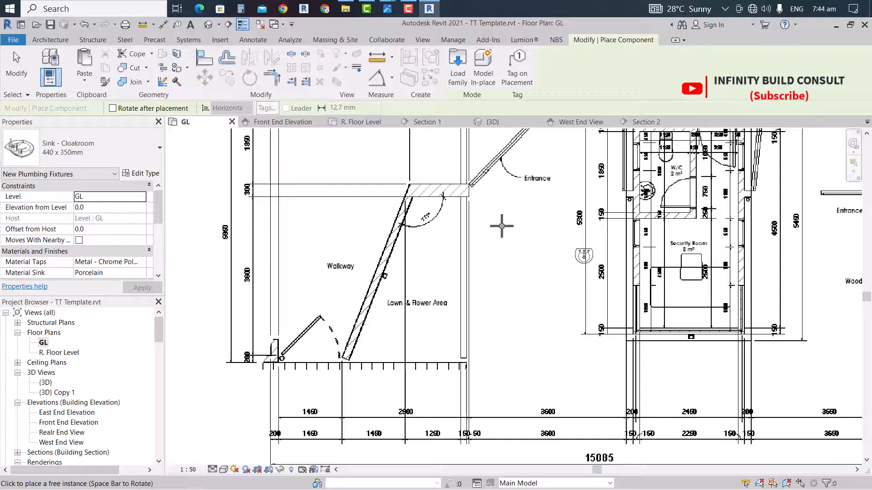
left_click(111, 144)
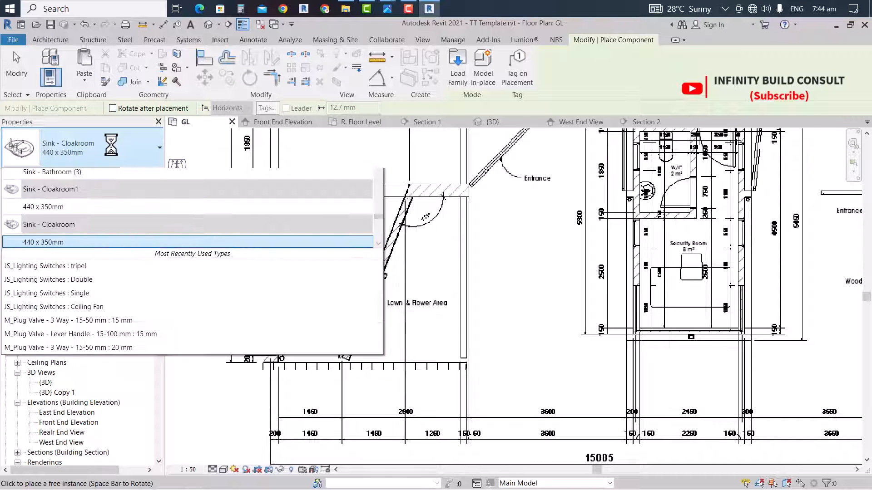
type("de")
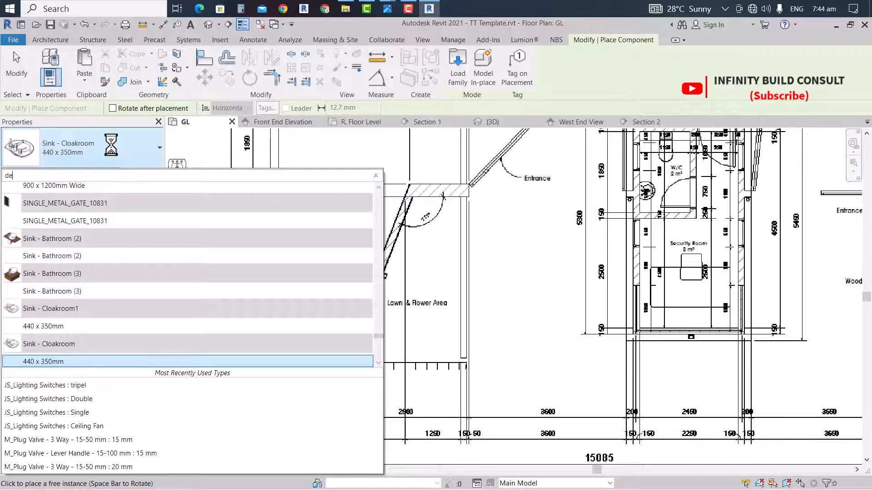
type("sk")
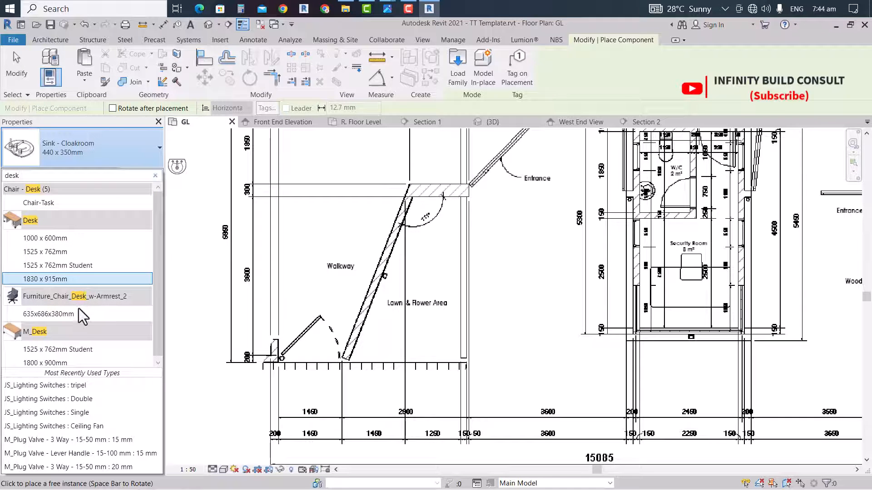
Search the component types for a table and choose TWO CHAIRS N TABLE from the Table and Chairs 02 family
key("BackSpace")
key("BackSpace")
key("BackSpace")
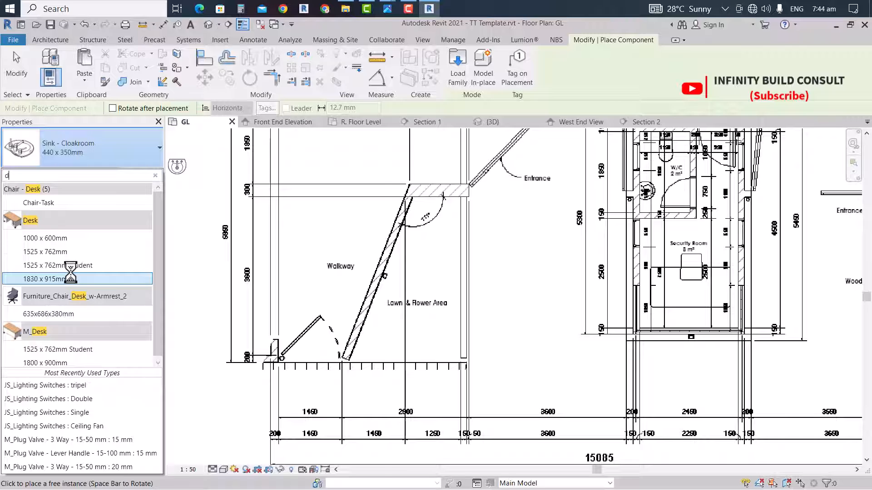
key("BackSpace")
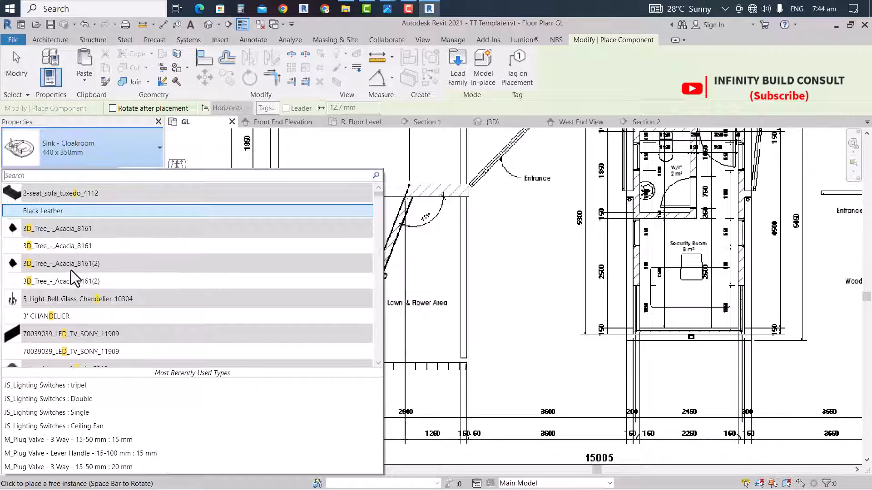
type("tabl")
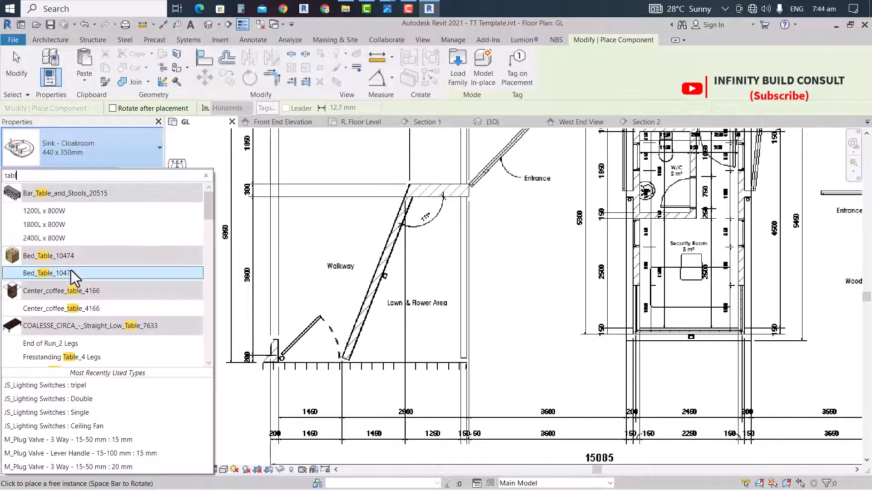
scroll(86, 300, "down", 3)
scroll(85, 300, "down", 5)
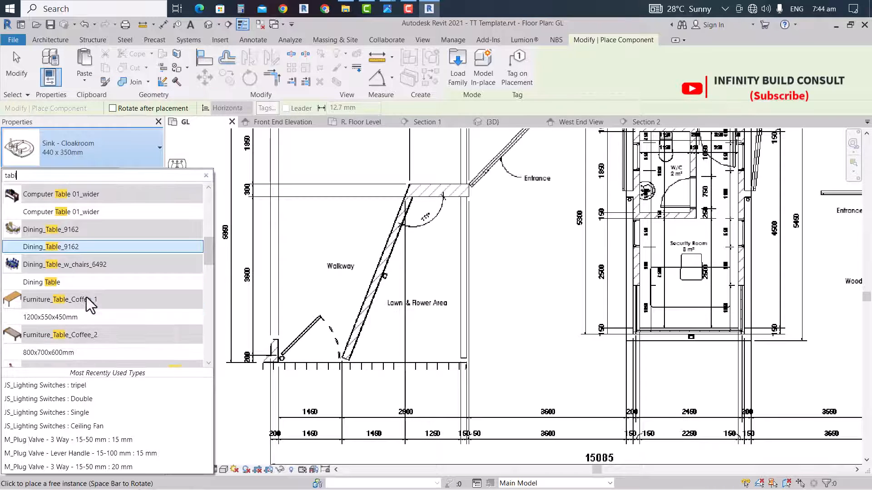
scroll(87, 296, "down", 3)
scroll(87, 296, "down", 8)
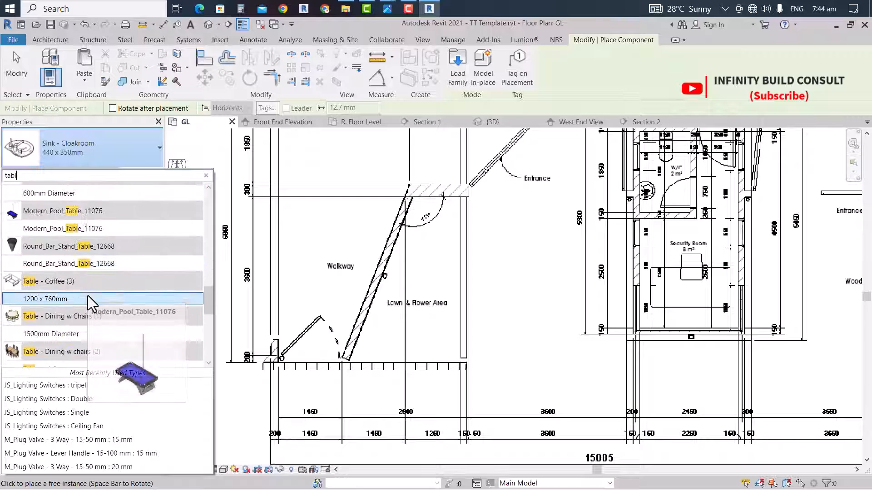
scroll(88, 295, "down", 3)
scroll(88, 294, "up", 1)
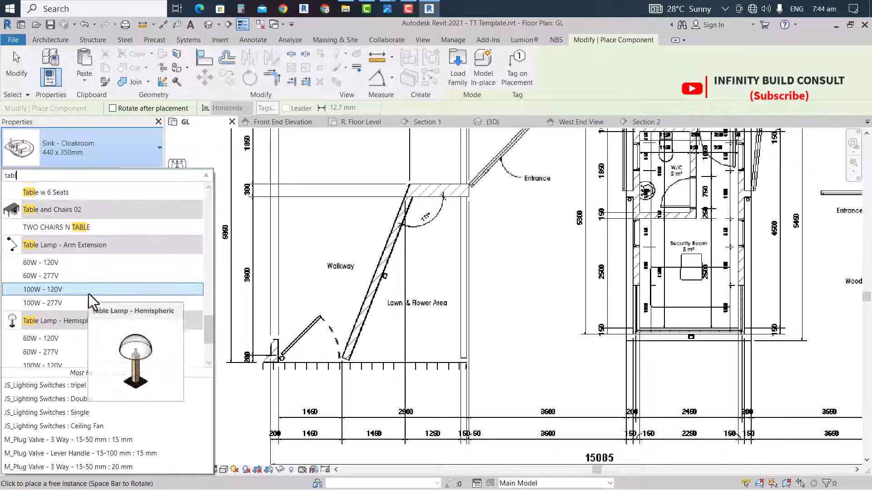
left_click(58, 227)
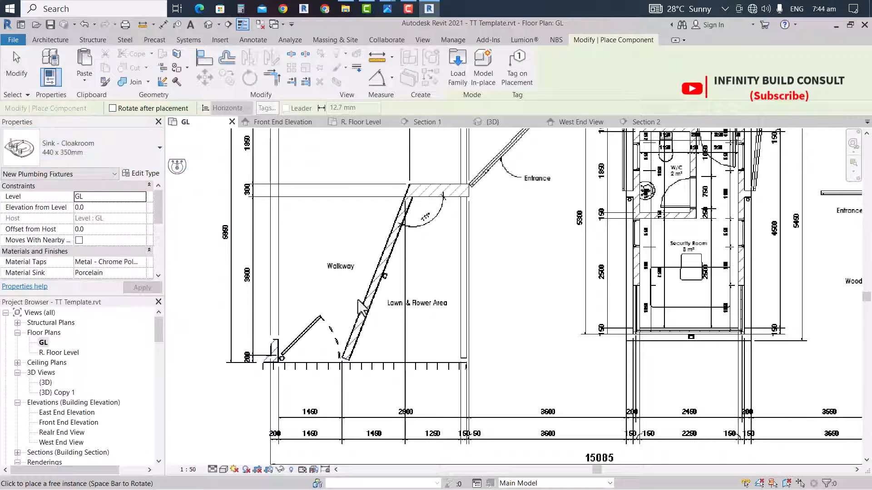
Place the table rotated to lie across the security room, with its chair on the W/C side, as on the reference plan
scroll(449, 297, "down", 3)
scroll(593, 303, "up", 4)
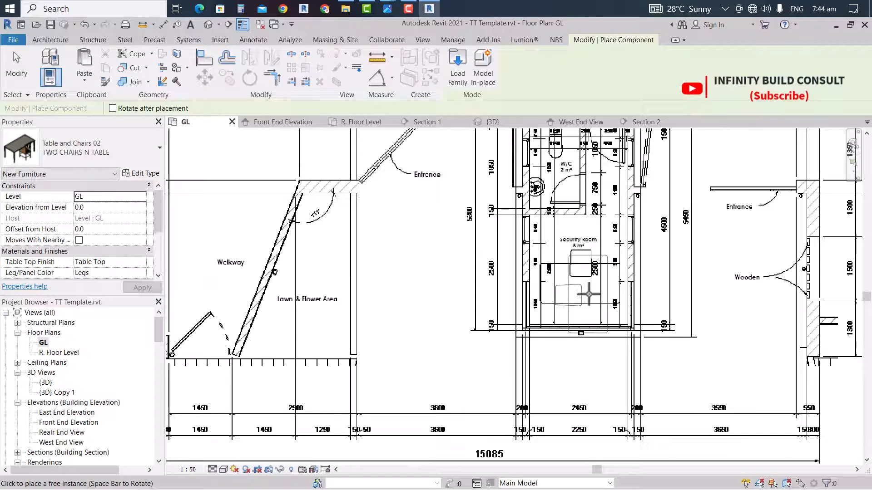
scroll(593, 301, "down", 8)
scroll(250, 354, "up", 1)
scroll(250, 355, "up", 2)
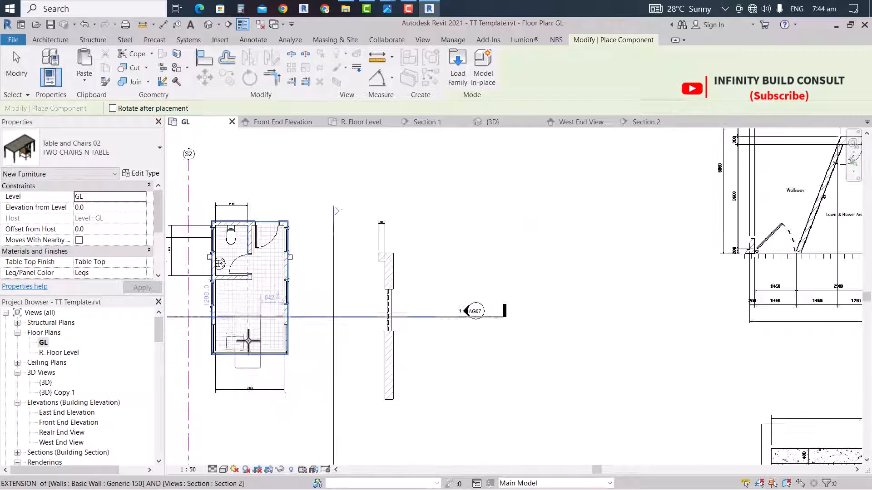
key("space")
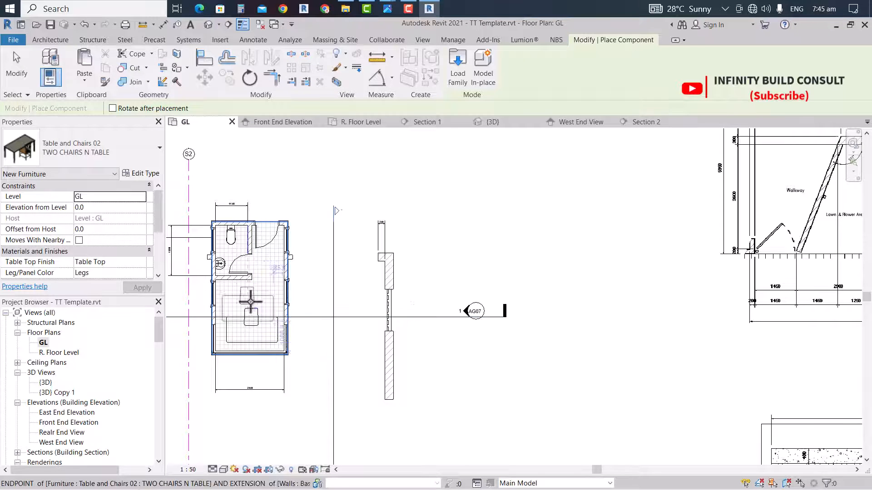
key("Escape")
Compare the modelled W/C and security room layout with the reference floor plan
scroll(252, 295, "down", 3)
scroll(242, 263, "up", 3)
scroll(255, 305, "down", 2)
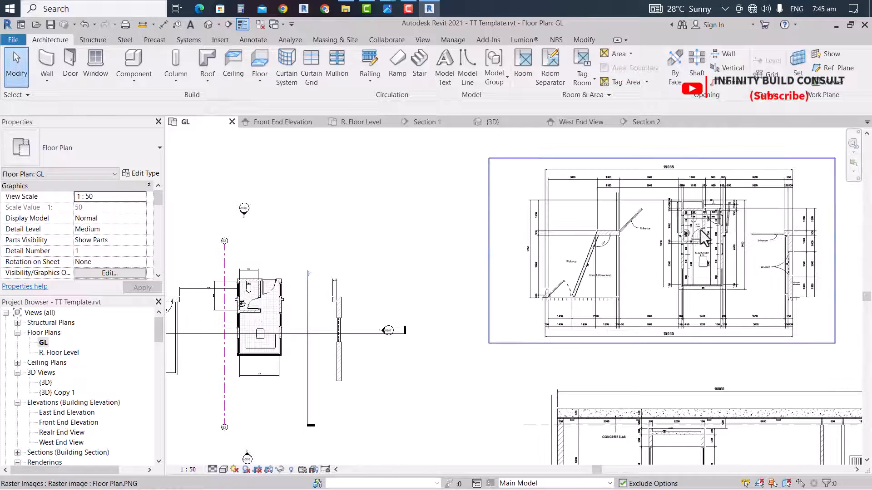
scroll(738, 223, "up", 3)
scroll(767, 249, "down", 3)
scroll(239, 353, "up", 2)
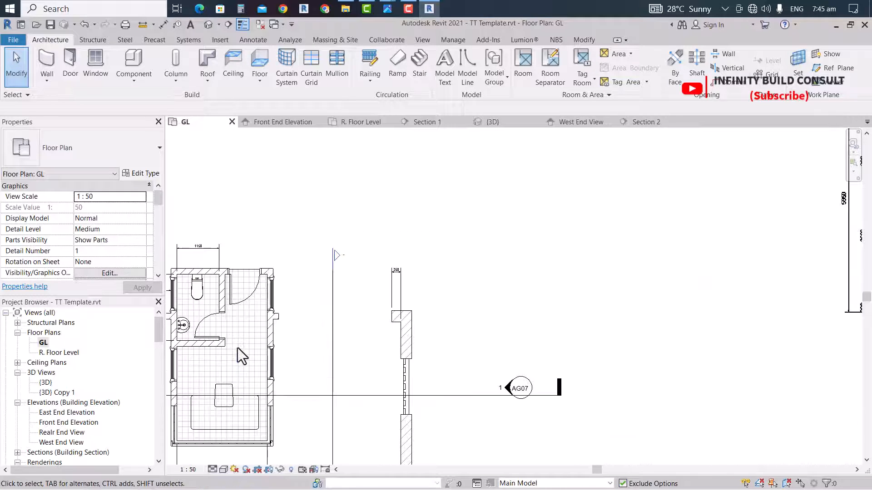
scroll(271, 303, "down", 2)
scroll(774, 223, "up", 4)
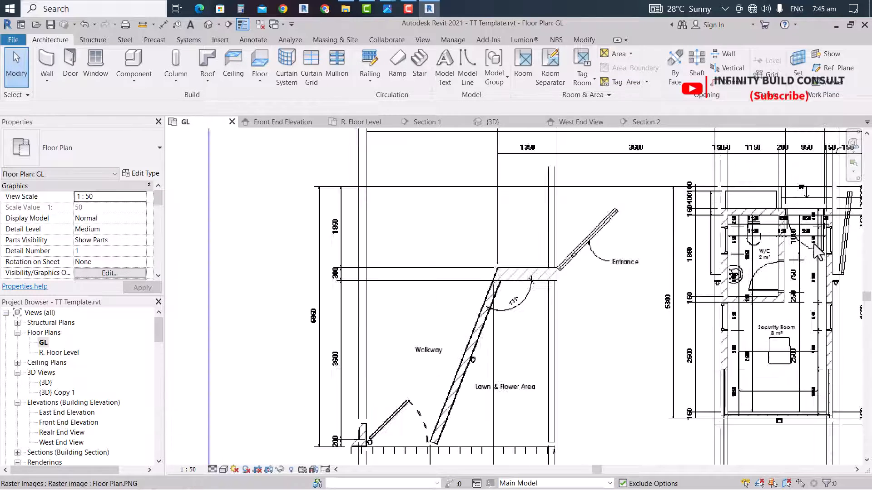
scroll(804, 262, "down", 4)
scroll(801, 259, "down", 3)
scroll(388, 314, "up", 4)
scroll(363, 318, "down", 4)
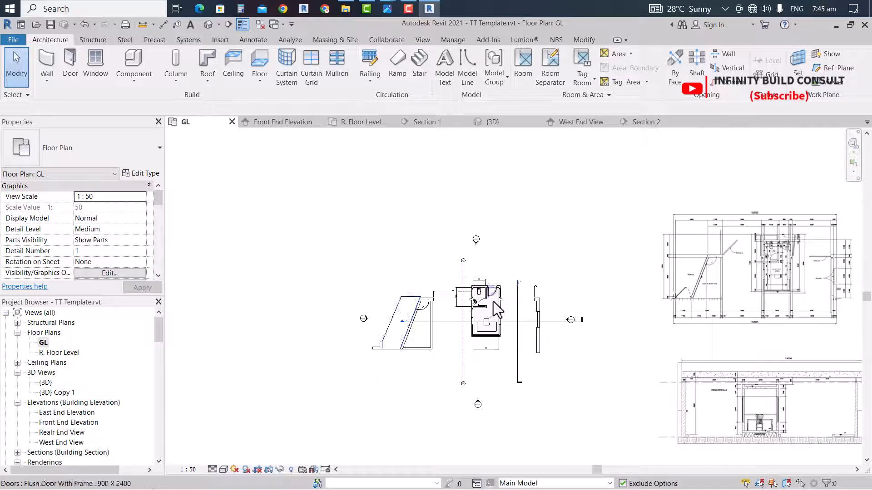
Delete the width dimension above the W/C
scroll(493, 301, "up", 5)
left_click(384, 276)
scroll(374, 258, "down", 2)
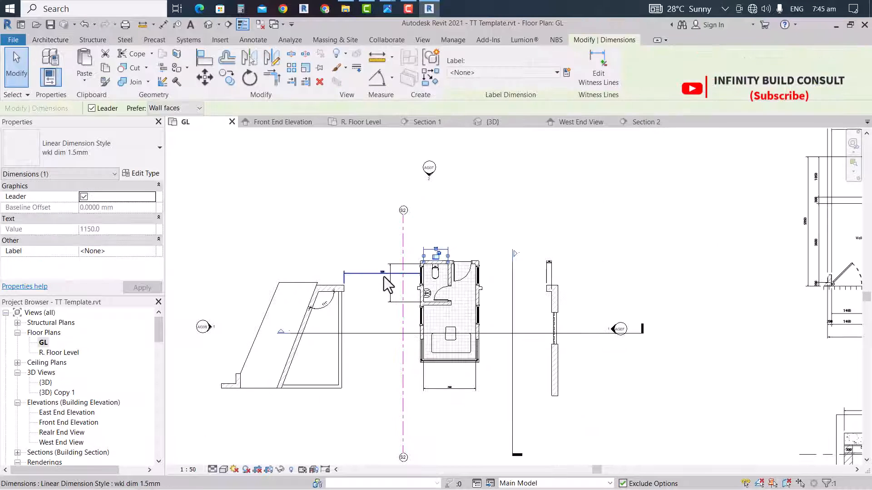
key("Escape")
Align grid S2 with the centreline of the gatehouse's side wall next to the sink
scroll(408, 345, "up", 2)
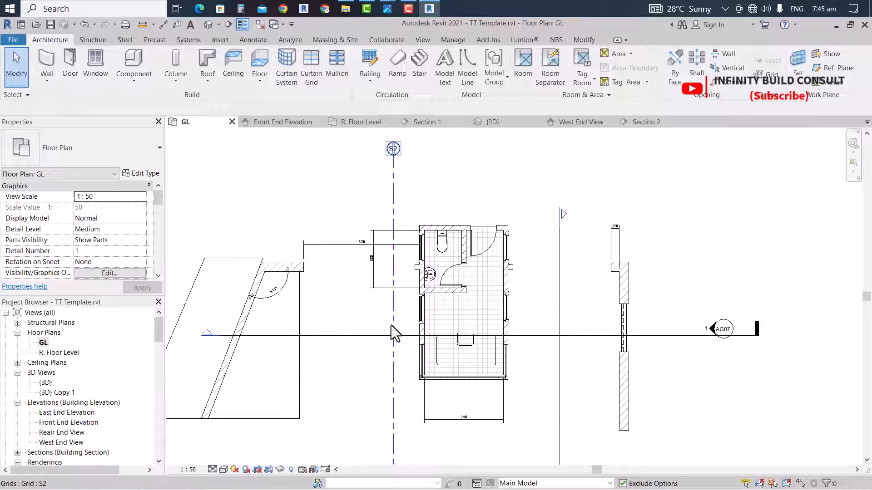
left_click(391, 325)
key("a")
key("l")
scroll(402, 254, "up", 2)
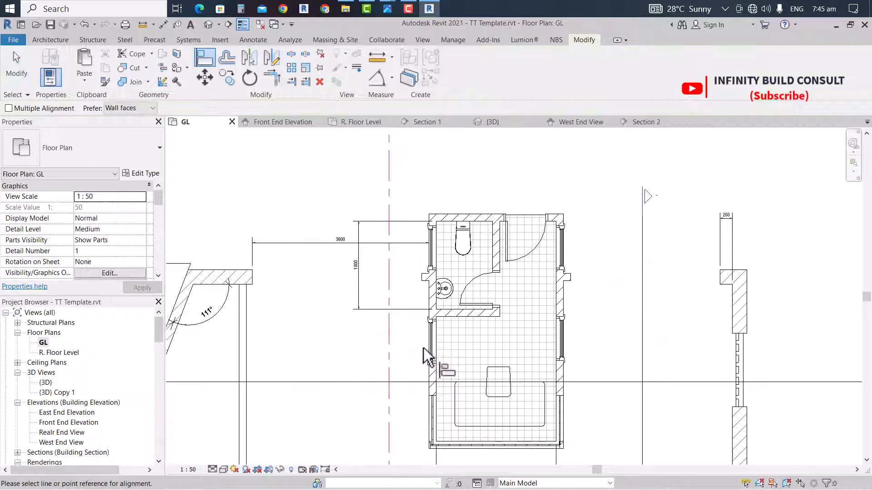
scroll(432, 381, "up", 3)
left_click(434, 399)
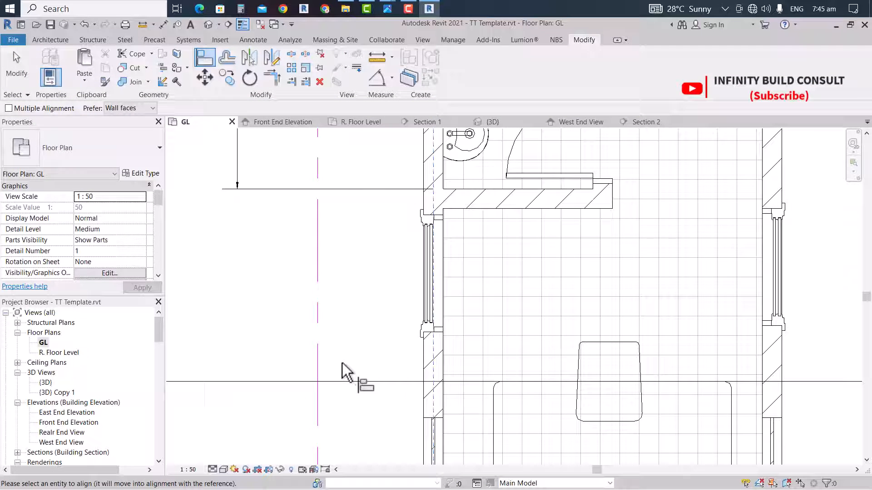
left_click(318, 352)
scroll(377, 334, "down", 6)
key("Escape")
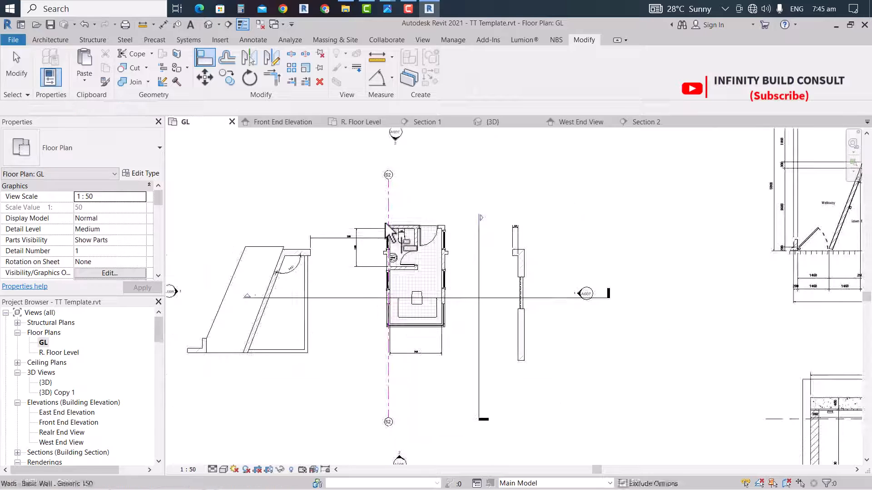
Copy grid S2 by 2600 mm onto the centreline of the gatehouse's opposite side wall
scroll(415, 209, "up", 4)
left_click(353, 200)
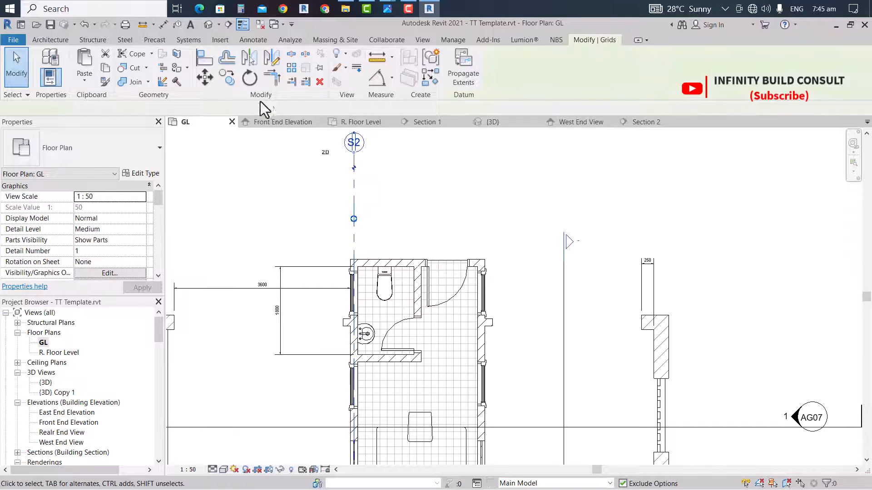
left_click(227, 78)
scroll(383, 432, "up", 5)
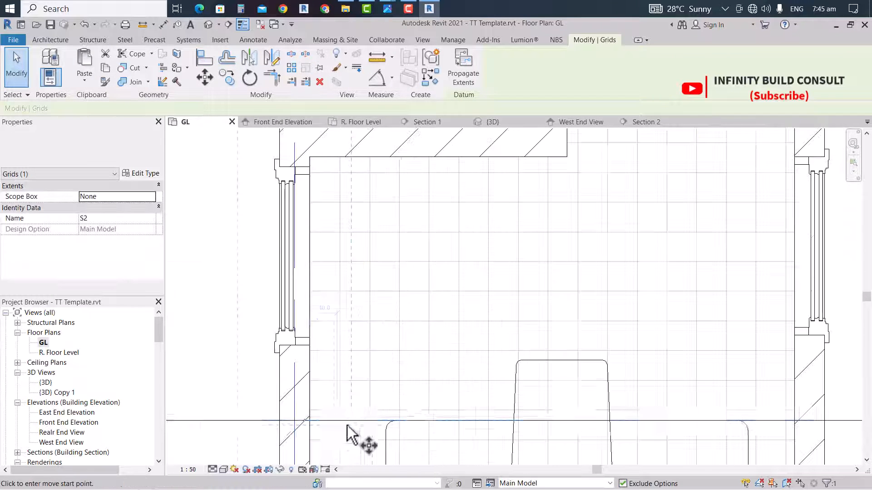
left_click(294, 411)
scroll(540, 409, "down", 3)
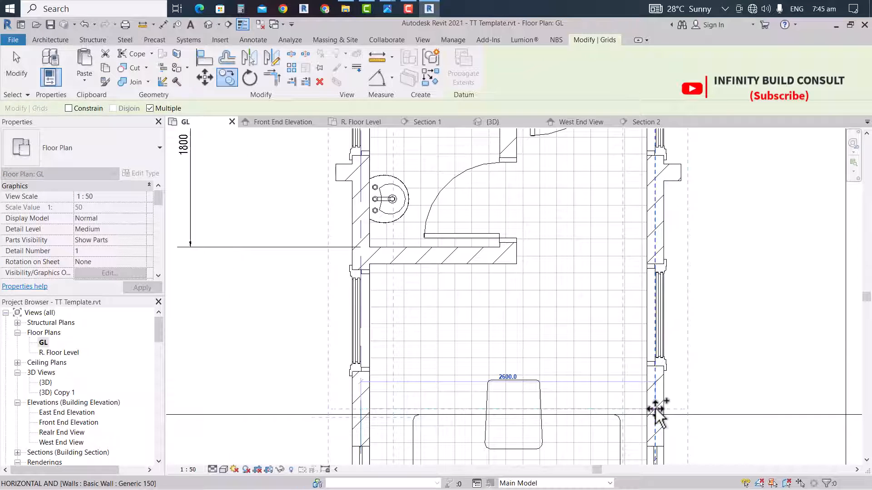
left_click(655, 409)
scroll(600, 383, "down", 3)
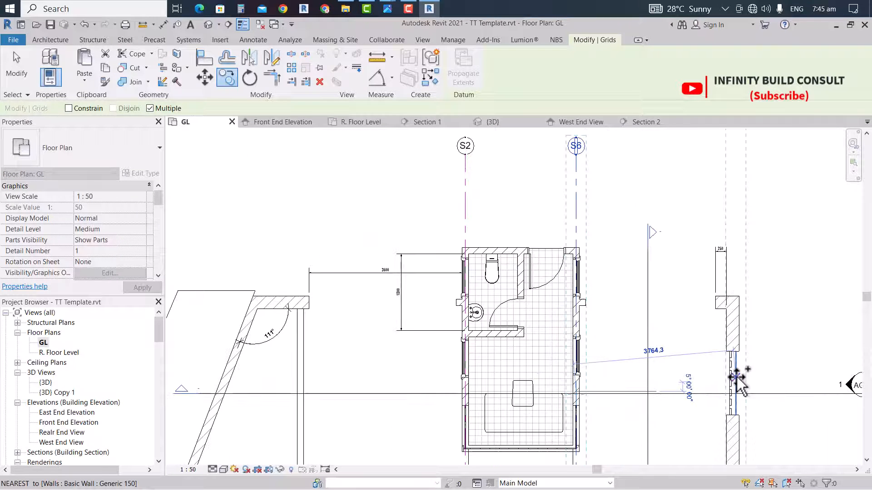
Rename the copied grid on the gatehouse's far side wall as S3
key("Escape")
scroll(590, 205, "up", 5)
left_click(587, 233)
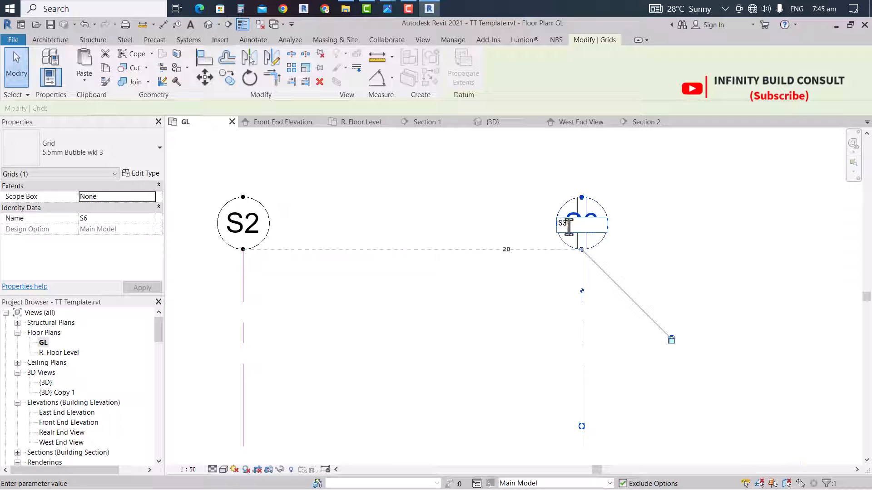
key("Return")
scroll(477, 223, "down", 5)
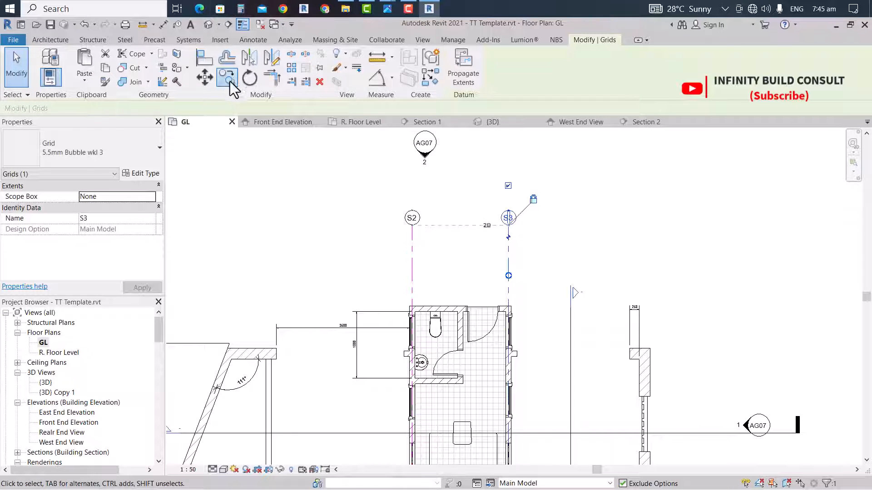
Copy grid S3 across to just beside the separate outer wall with the wooden panel
left_click(227, 78)
scroll(499, 409, "up", 4)
scroll(467, 399, "down", 4)
scroll(461, 354, "up", 4)
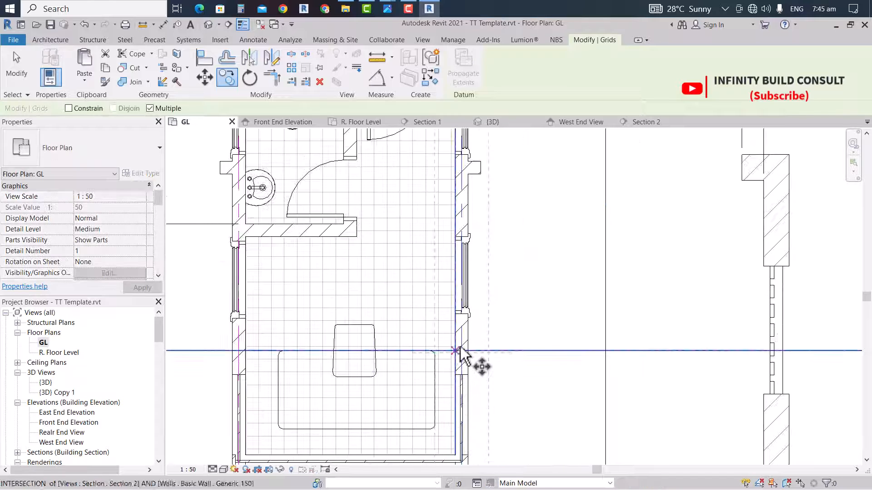
left_click(455, 351)
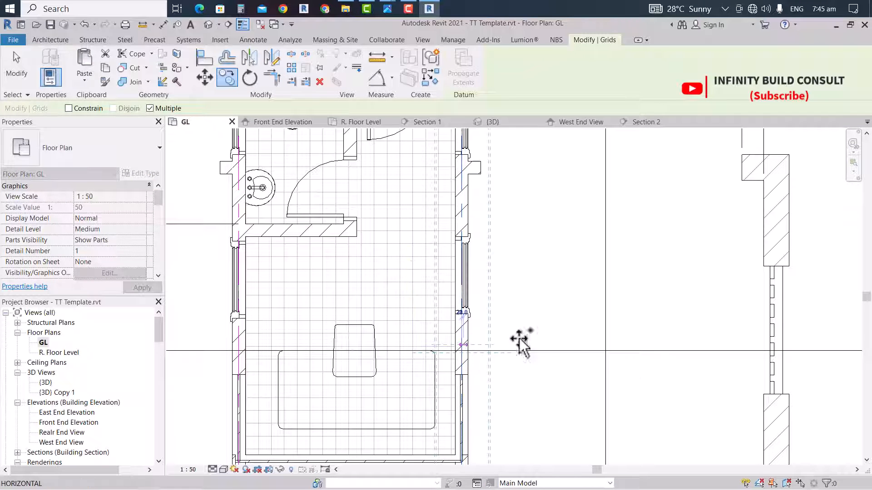
left_click(755, 348)
Align grid S4 with the centreline of the separate outer wall
key("a")
key("l")
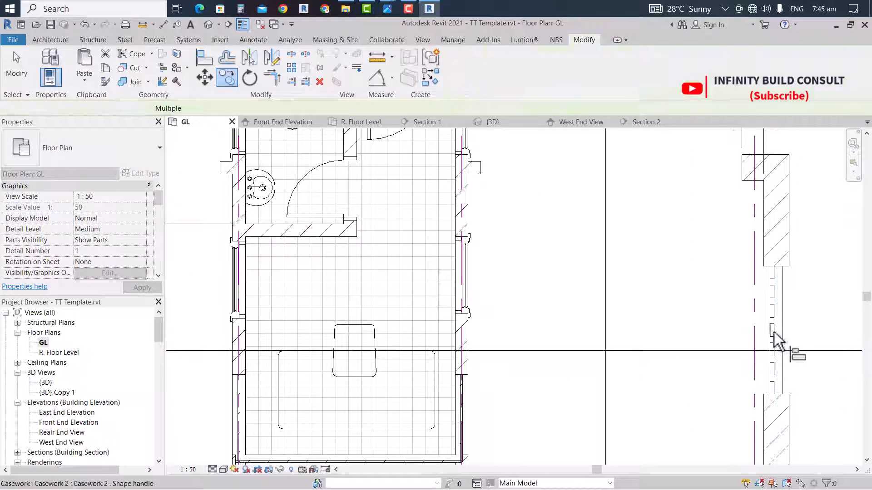
left_click(764, 226)
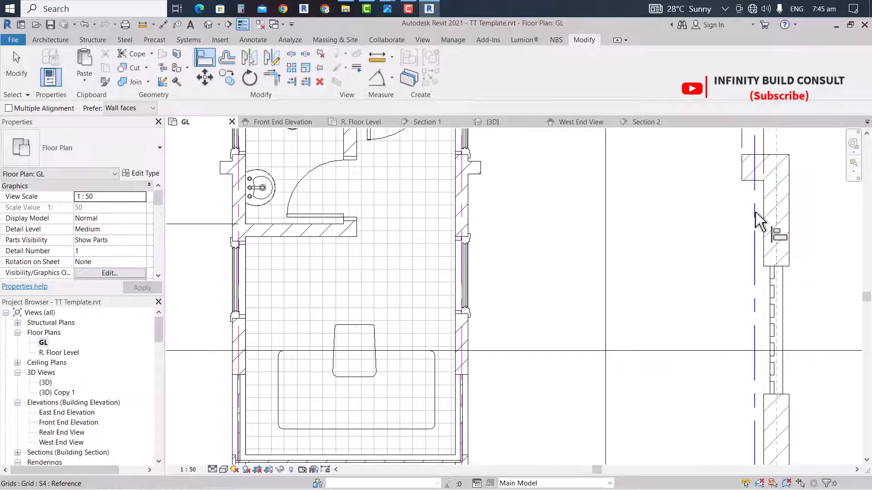
scroll(710, 233, "down", 8)
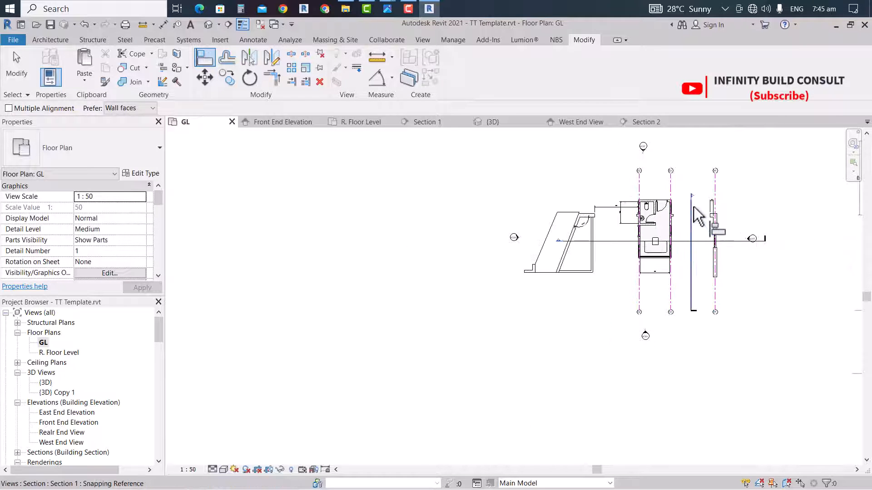
key("Escape")
key("Escape")
Copy grid S2 across to the angled walkway wall
scroll(636, 211, "up", 5)
left_click(645, 152)
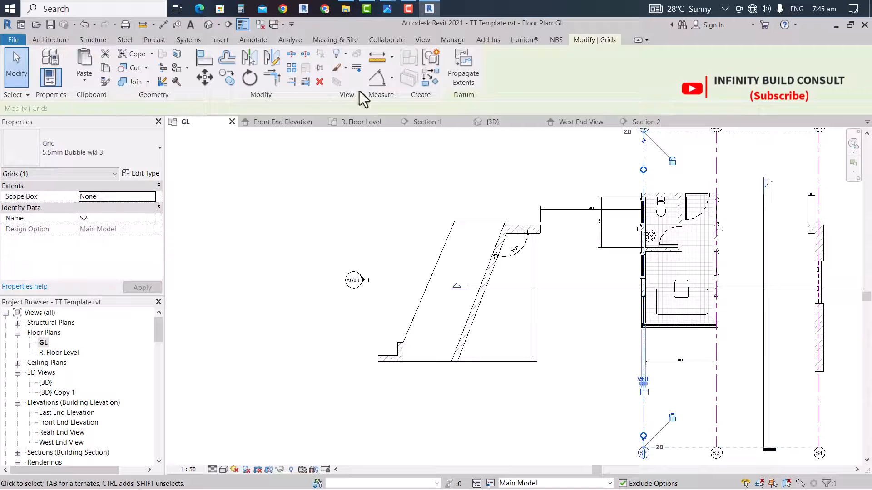
left_click(229, 81)
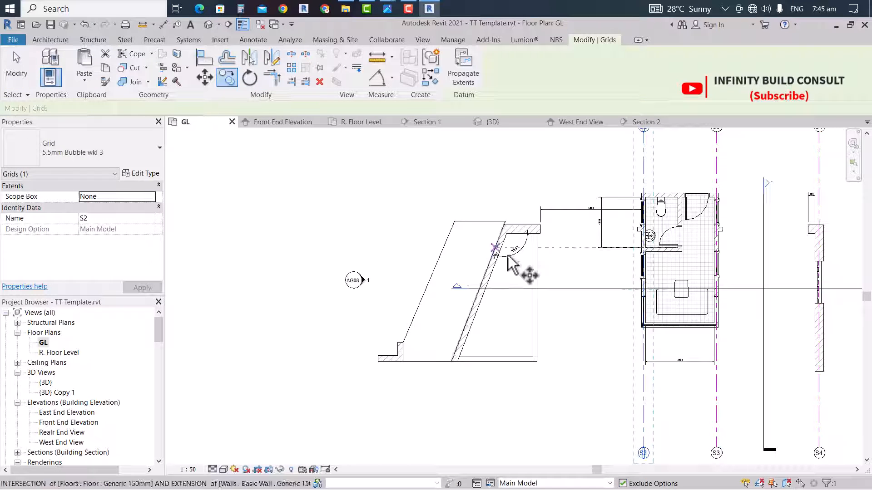
left_click(644, 395)
left_click(492, 390)
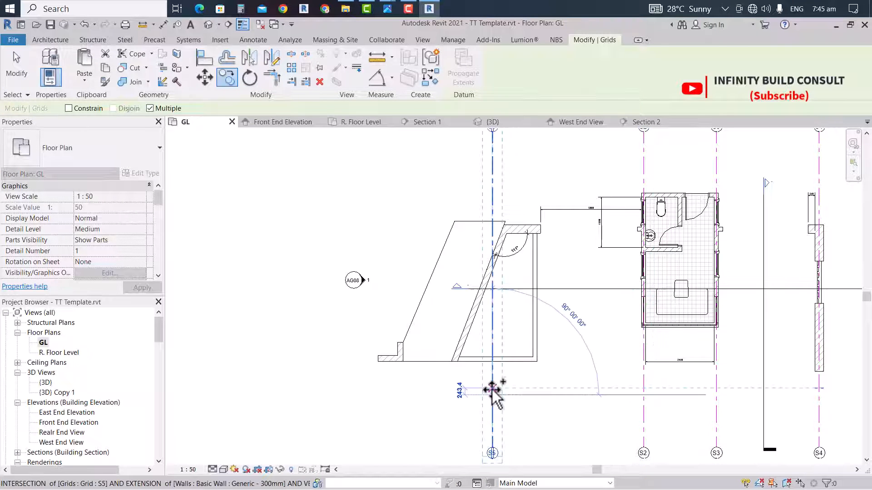
Align grid S5 with the centreline of the angled walkway wall so it follows the wall's slope
key("a")
key("l")
scroll(497, 336, "up", 3)
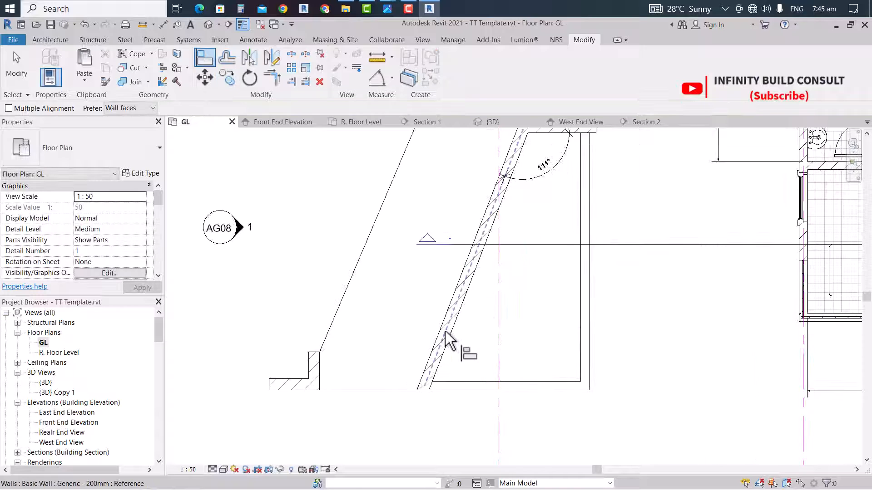
left_click(499, 330)
scroll(500, 336, "down", 4)
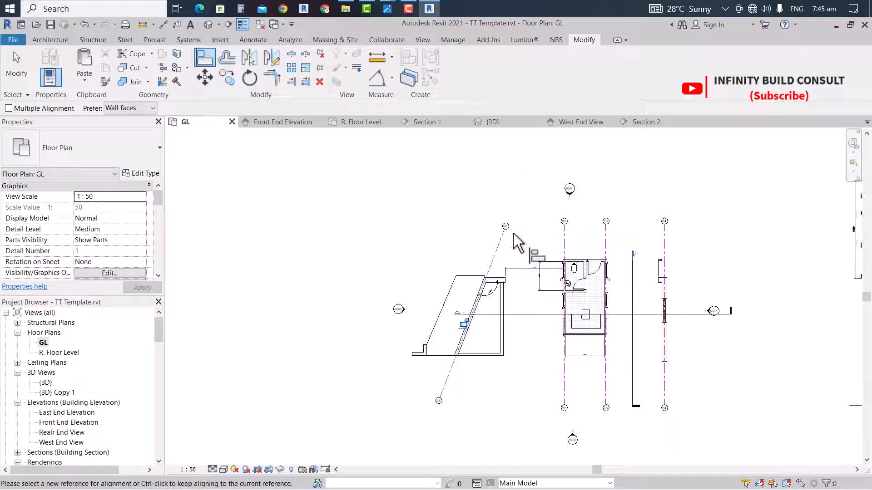
Rename grid S5 on the angled walkway wall as S1
scroll(511, 250, "up", 4)
key("Escape")
left_click(496, 229)
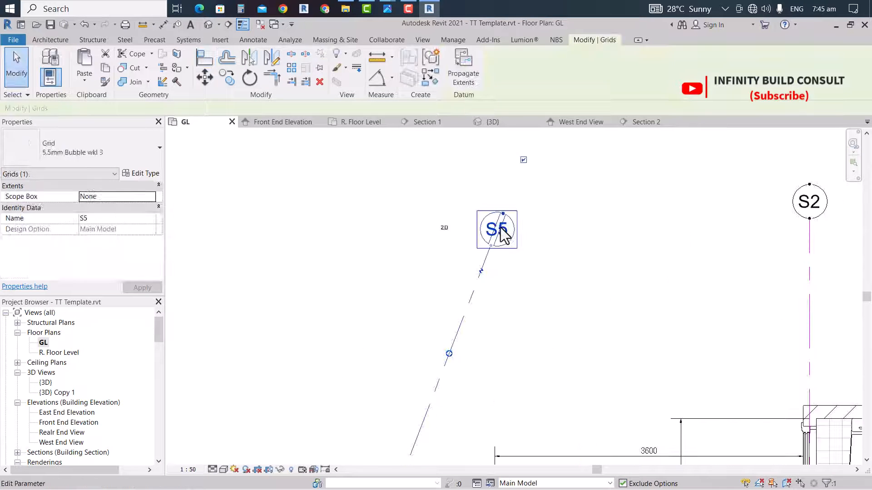
left_click(484, 231)
scroll(448, 228, "down", 6)
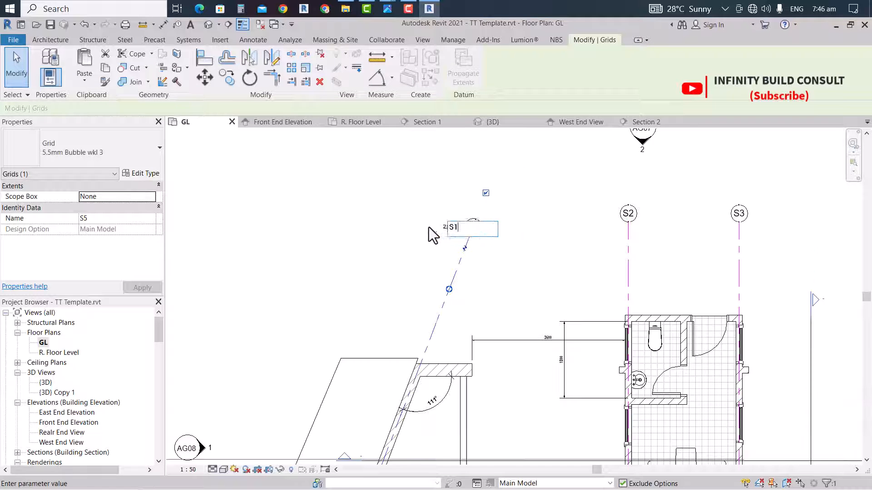
left_click(195, 171)
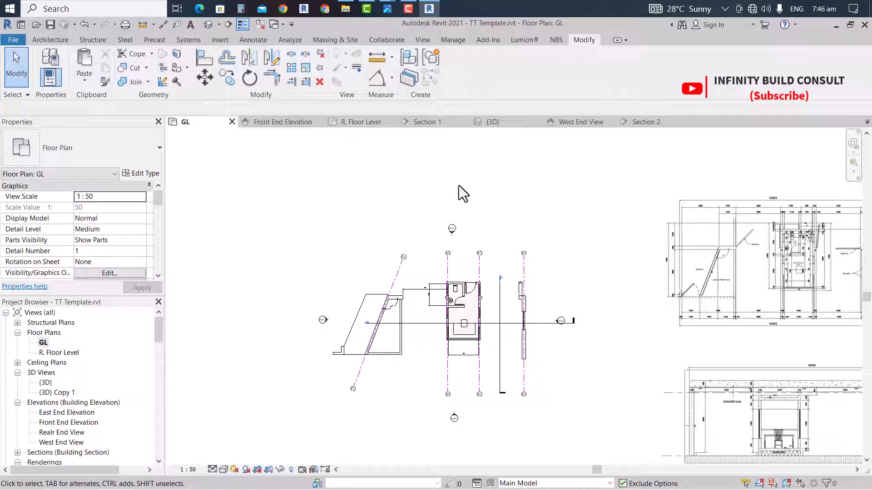
Examine the gatehouse, canopy roof and outer walls from several sides in the 3D view
left_click(492, 123)
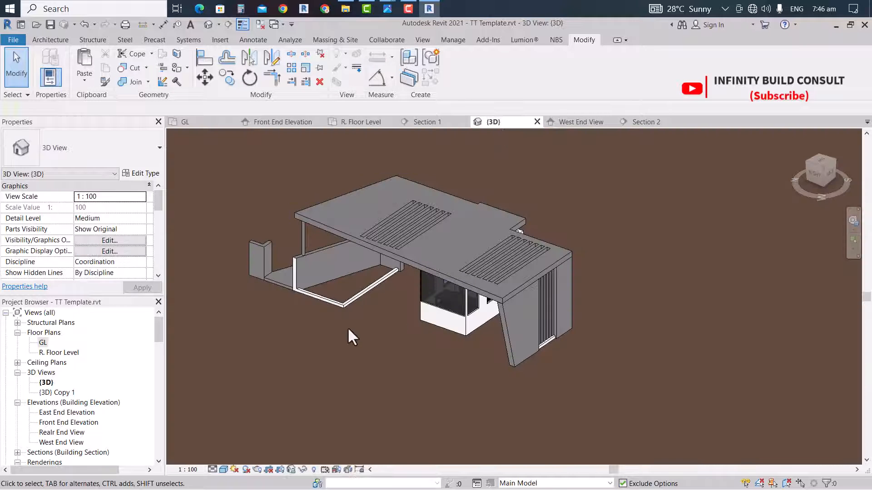
middle_click_drag(268, 365, 407, 352, "shift")
scroll(399, 349, "down", 4)
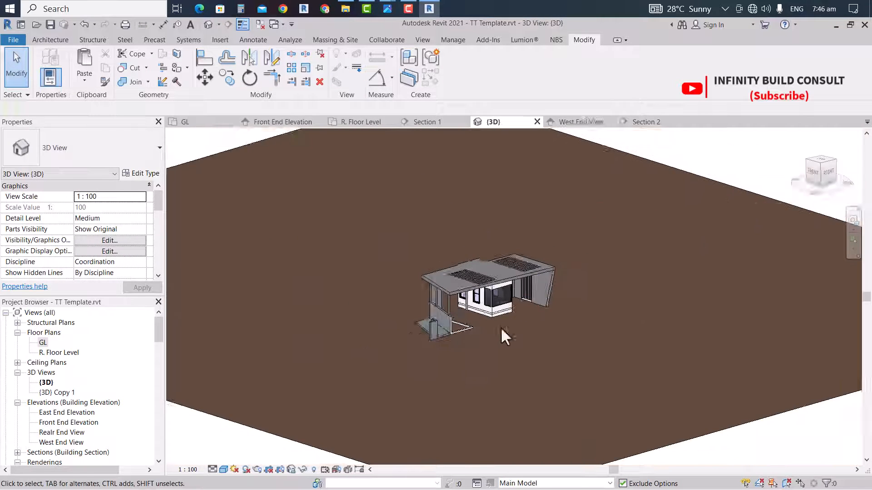
scroll(545, 263, "up", 3)
scroll(535, 350, "down", 3)
middle_click_drag(533, 379, 400, 310, "shift")
scroll(349, 310, "up", 4)
scroll(490, 336, "down", 3)
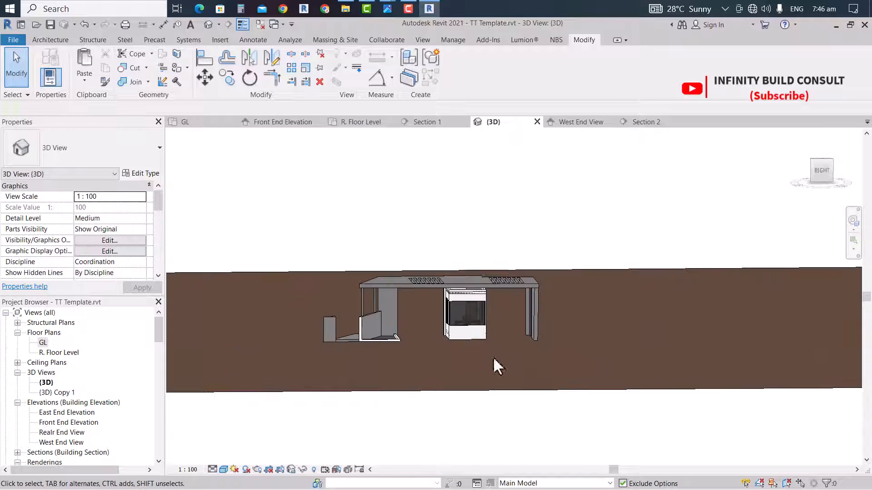
middle_click_drag(492, 356, 344, 282, "shift")
scroll(347, 286, "up", 3)
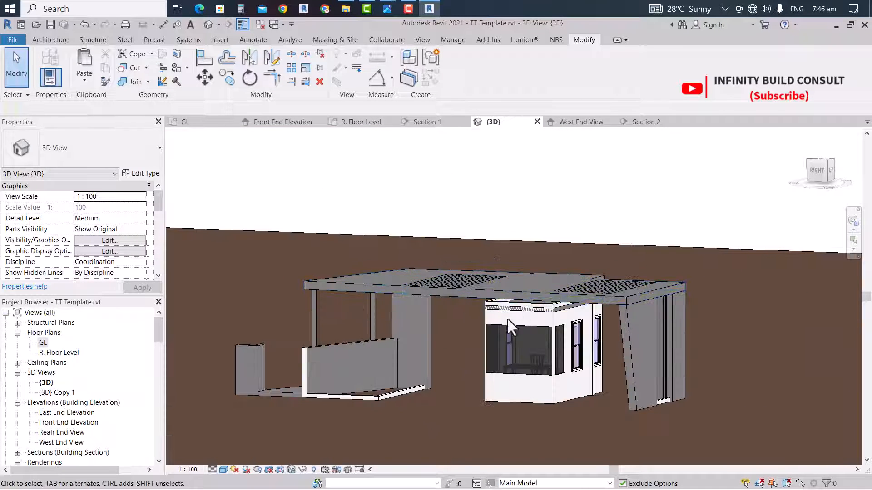
scroll(535, 314, "down", 3)
middle_click_drag(470, 346, 556, 398, "shift")
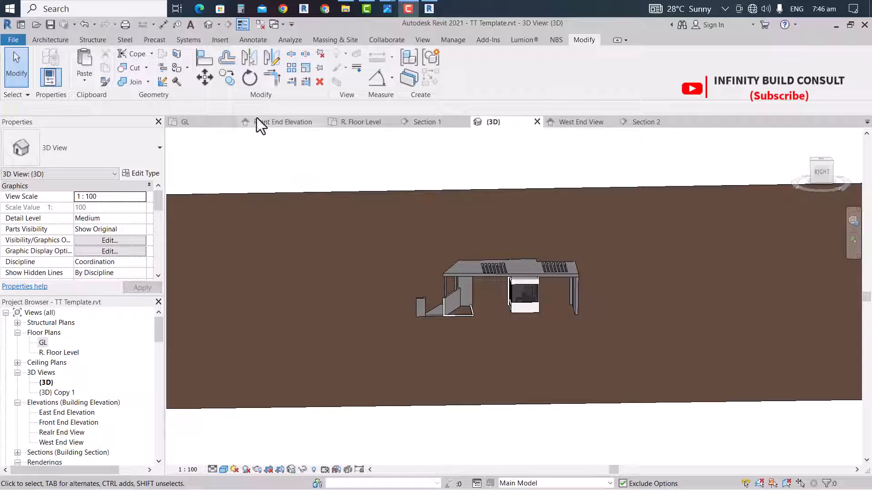
Return to the GL floor plan and examine the reference drawings and the REN 1.jpg entrance rendering
left_click(186, 121)
scroll(280, 178, "down", 4)
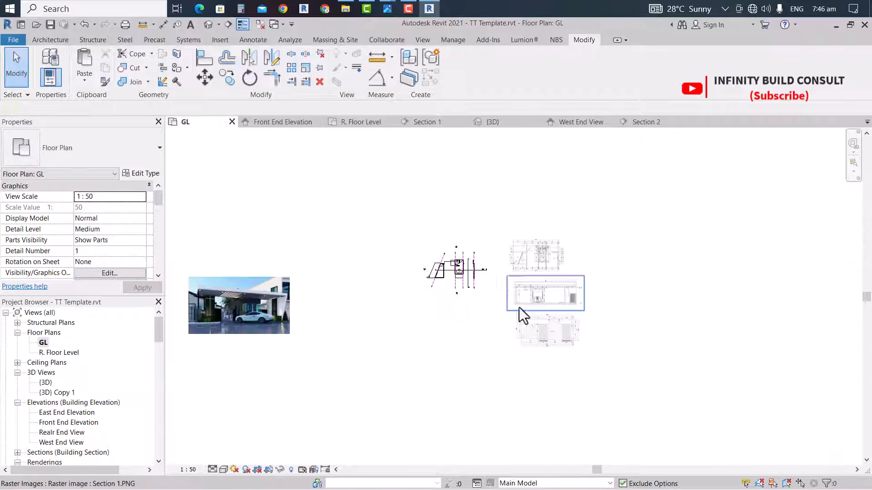
scroll(181, 291, "up", 5)
scroll(306, 241, "down", 4)
scroll(267, 305, "up", 4)
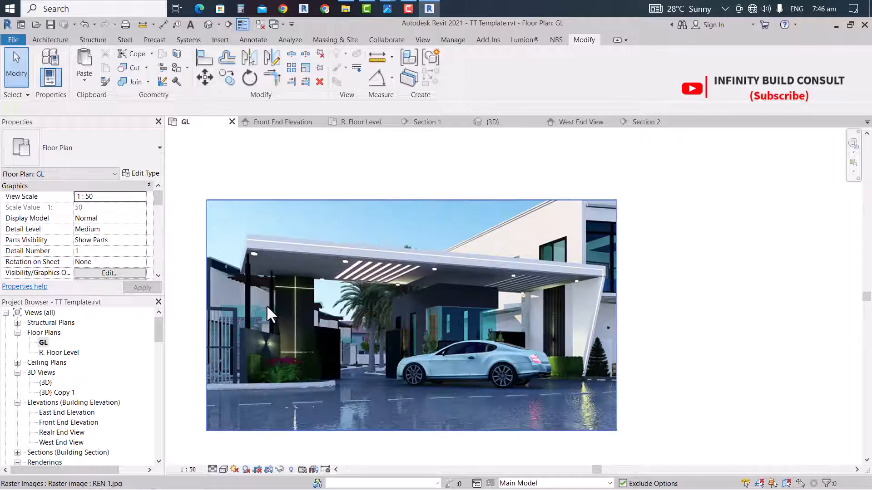
scroll(399, 239, "down", 4)
scroll(409, 309, "up", 1)
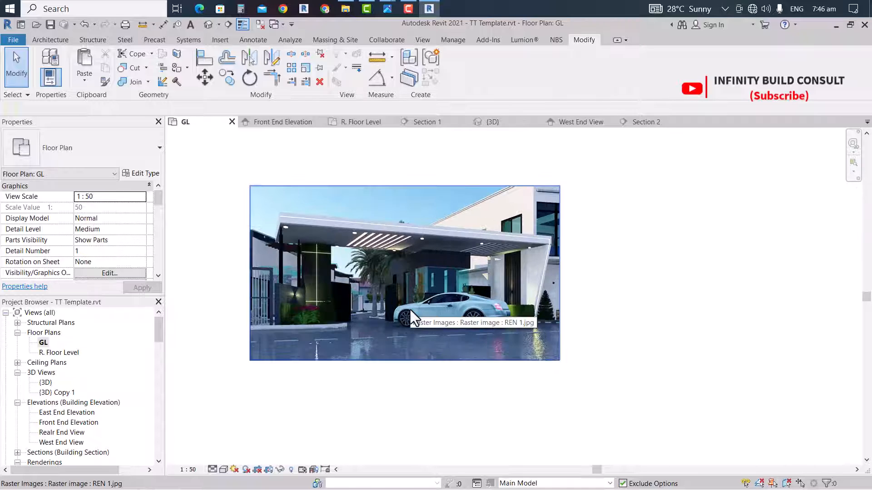